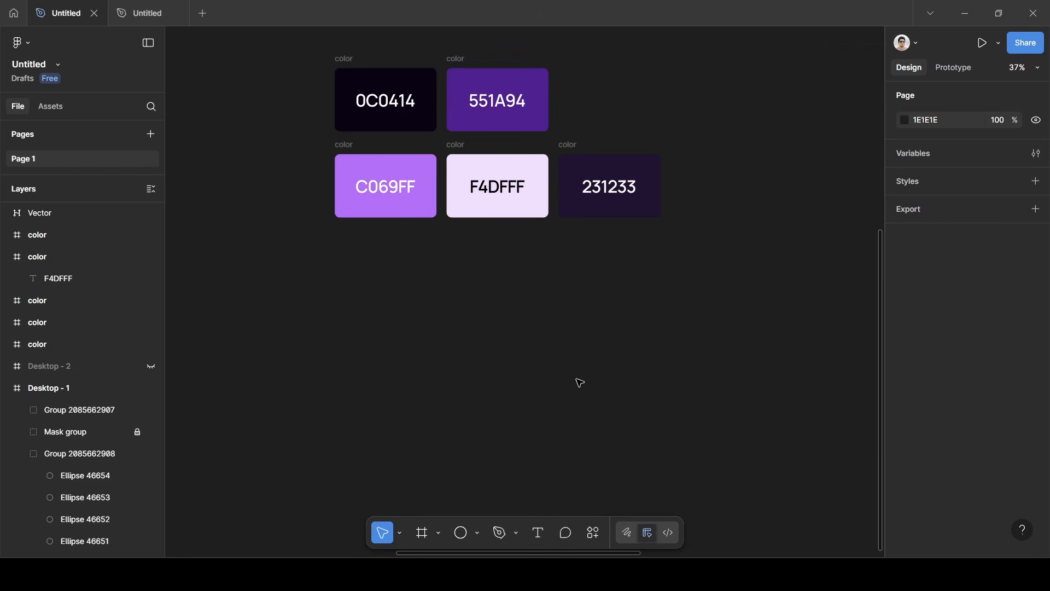
# Create a 1440 × 1024 Desktop frame and place it directly beneath the colour swatches.
pyautogui.press('f')
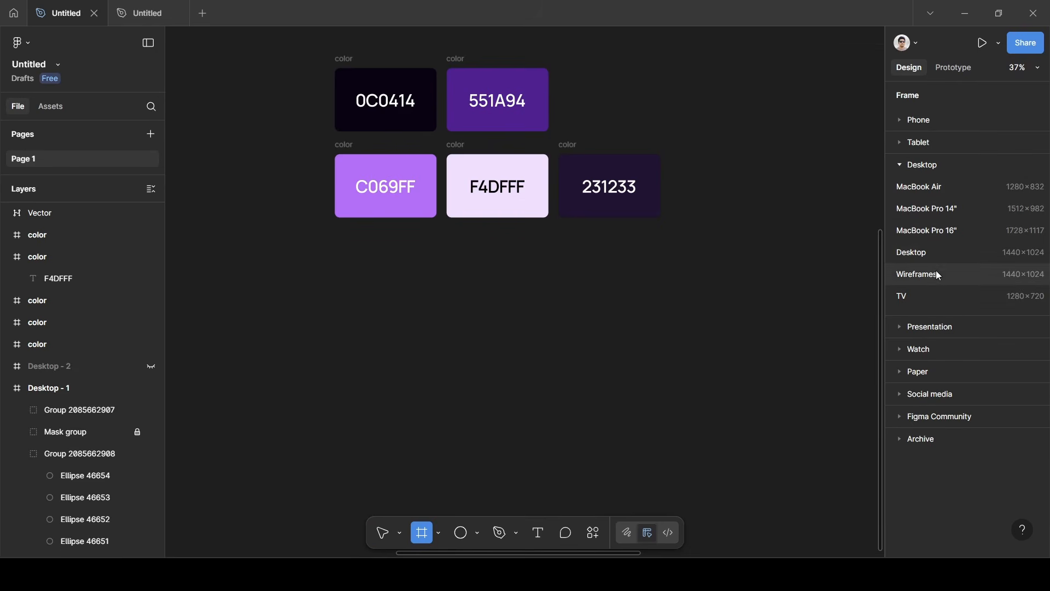
pyautogui.click(928, 252)
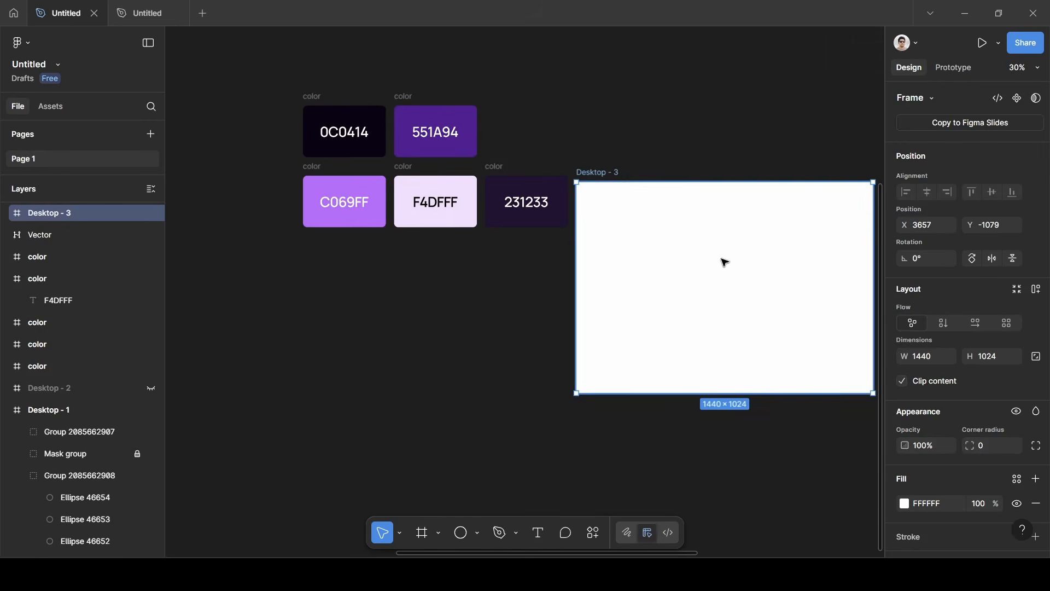
pyautogui.moveTo(722, 260); pyautogui.dragTo(449, 338)
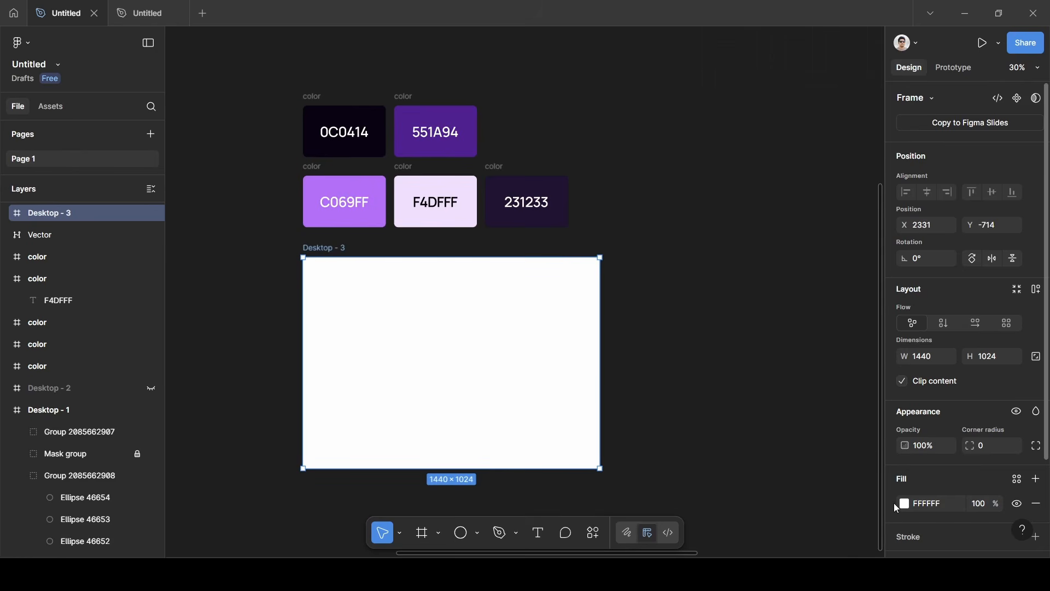
# Fill the new desktop frame with the dark colour 0C0414 sampled from its swatch.
pyautogui.click(904, 503)
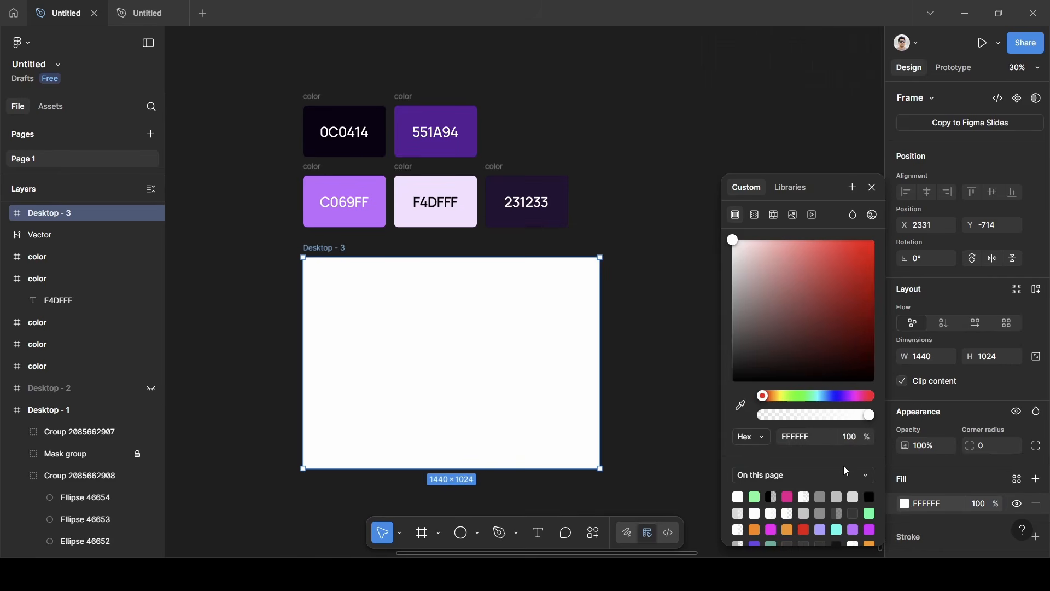
pyautogui.click(740, 404)
pyautogui.click(380, 111)
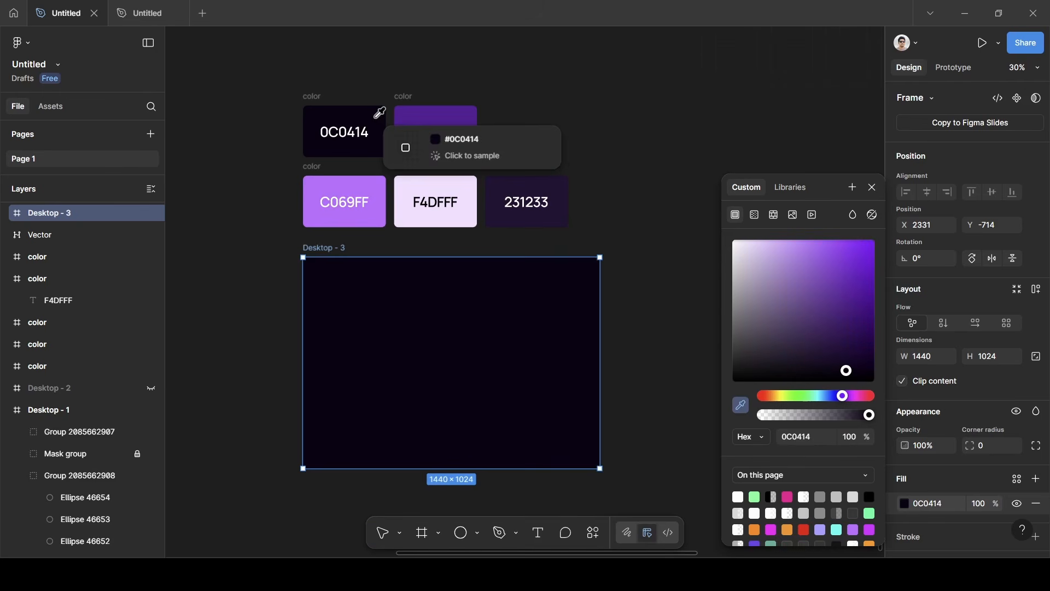
pyautogui.click(872, 189)
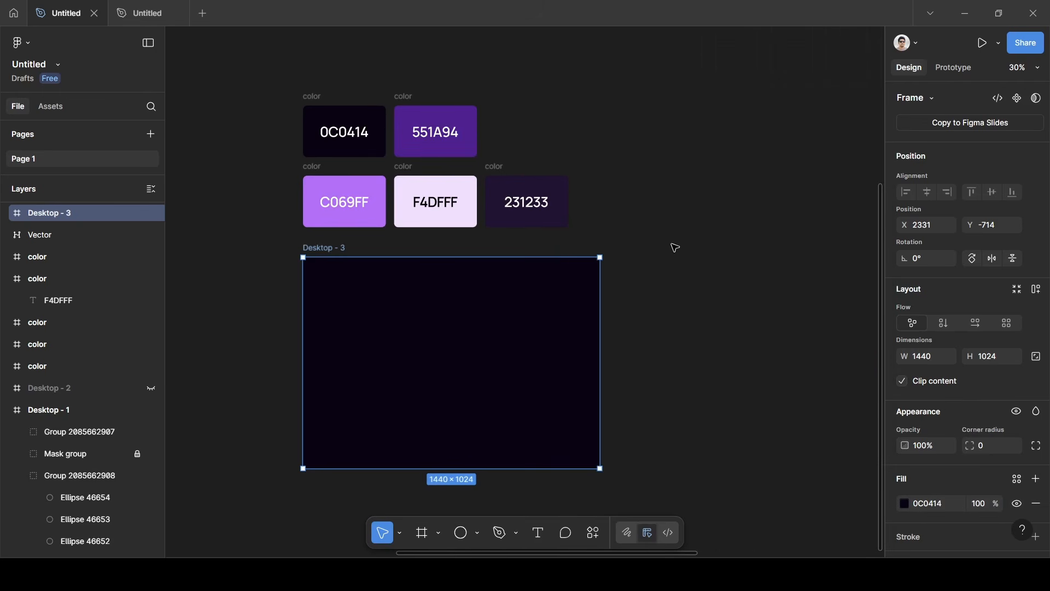
pyautogui.click(666, 256)
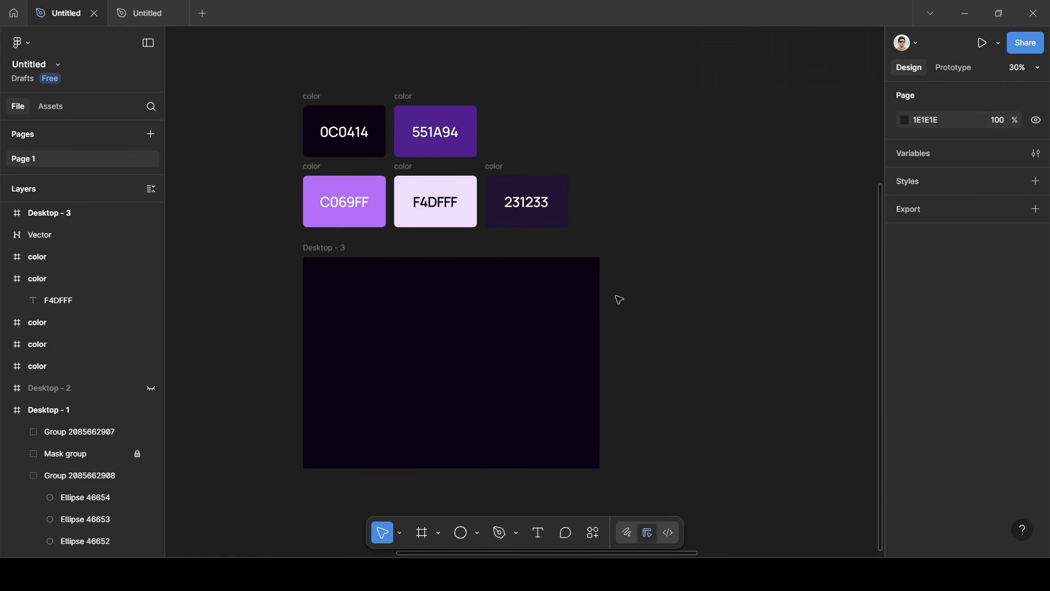
# Examine the purple light beam, grid lines and particles in the Desktop - 1 hero design.
pyautogui.scroll(5, 416, 371)
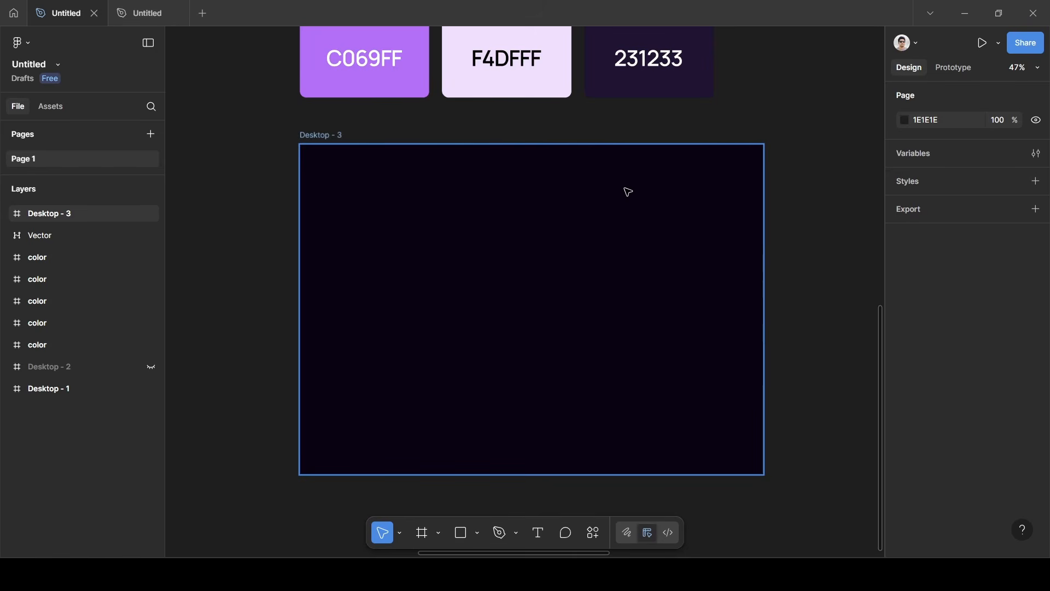
pyautogui.hscroll(-15, 619, 190)
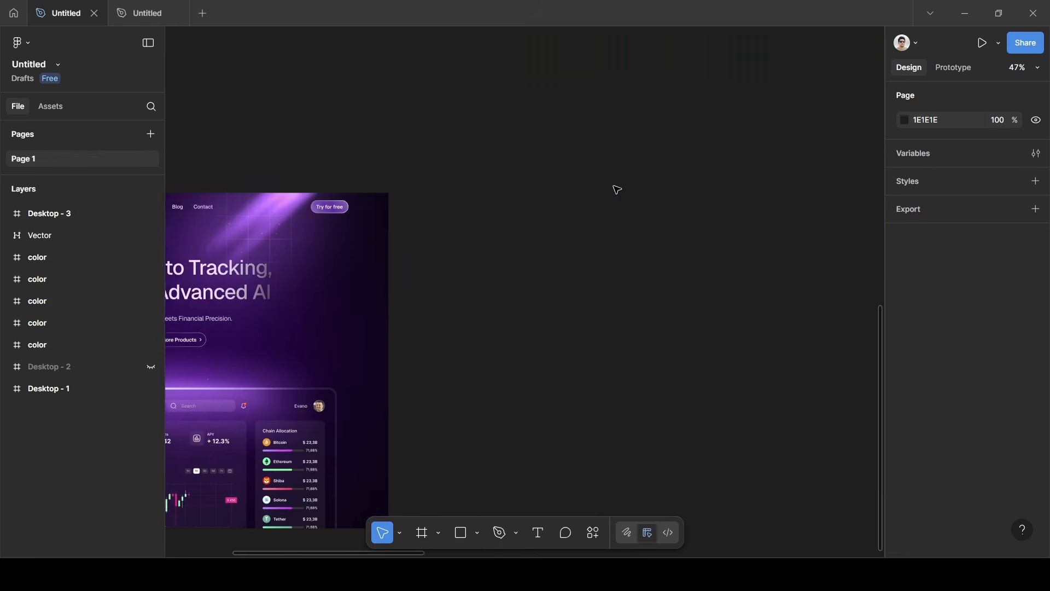
pyautogui.scroll(5, 617, 189)
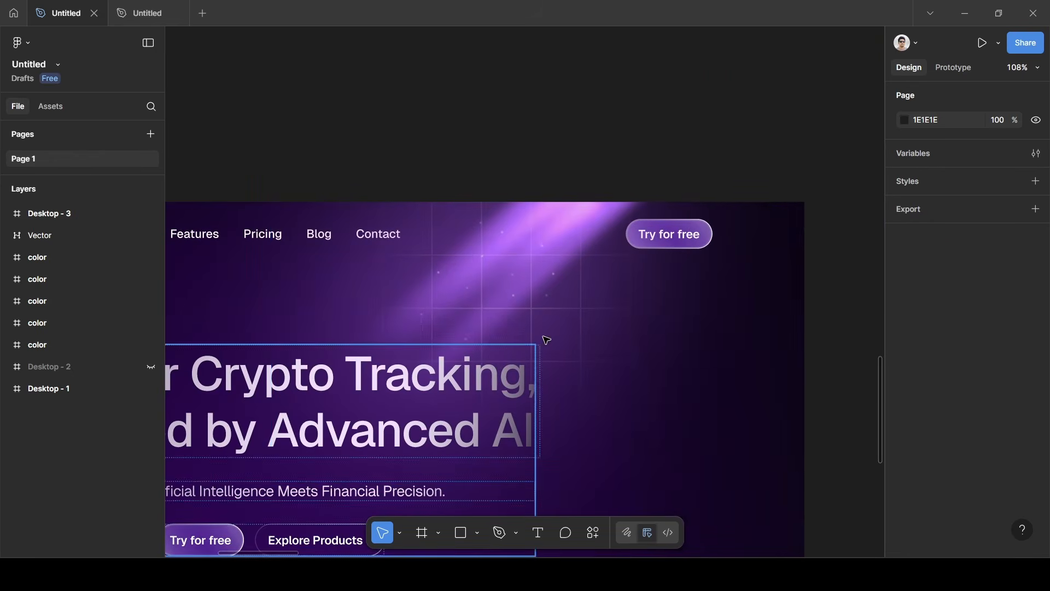
pyautogui.scroll(3, 546, 336)
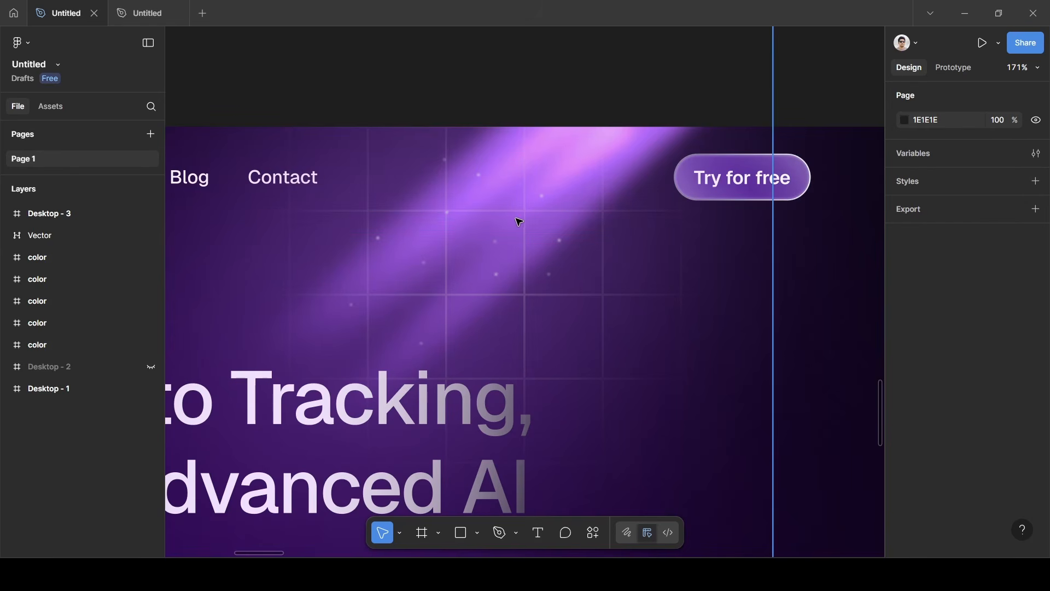
pyautogui.scroll(-5, 519, 222)
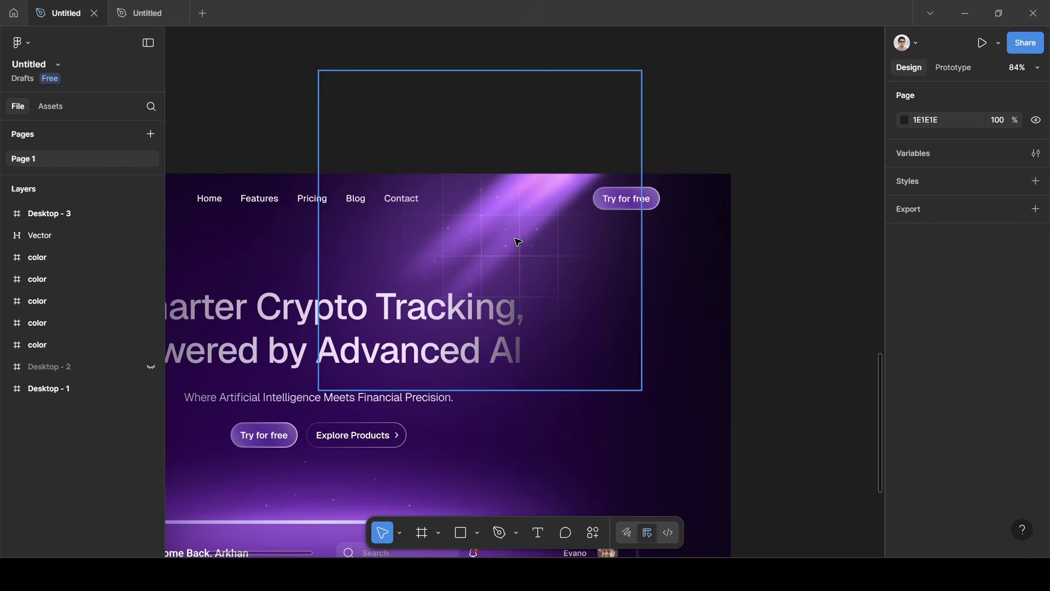
pyautogui.scroll(4, 519, 241)
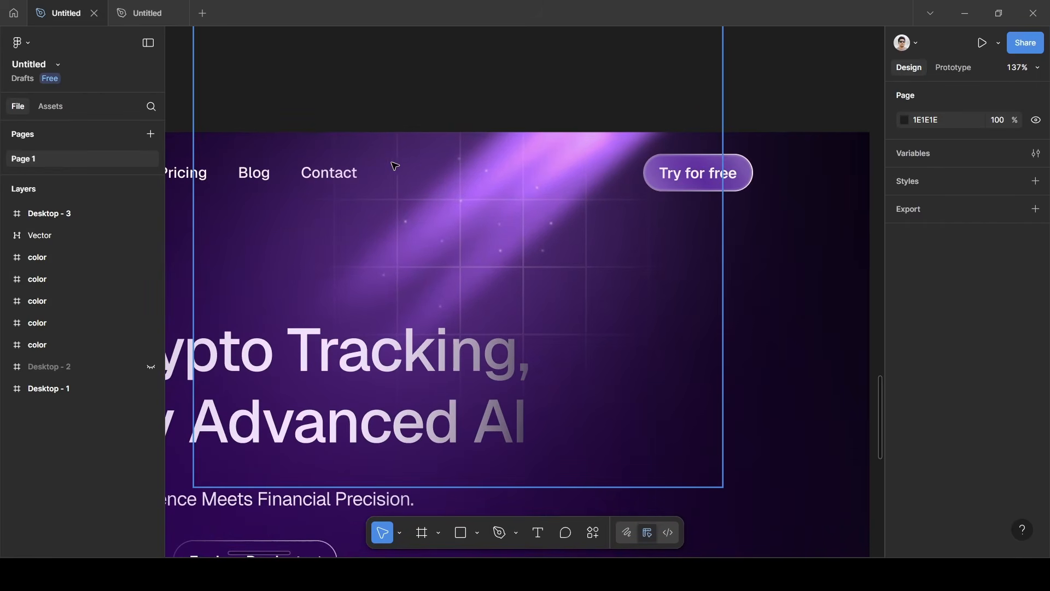
pyautogui.scroll(-4, 539, 320)
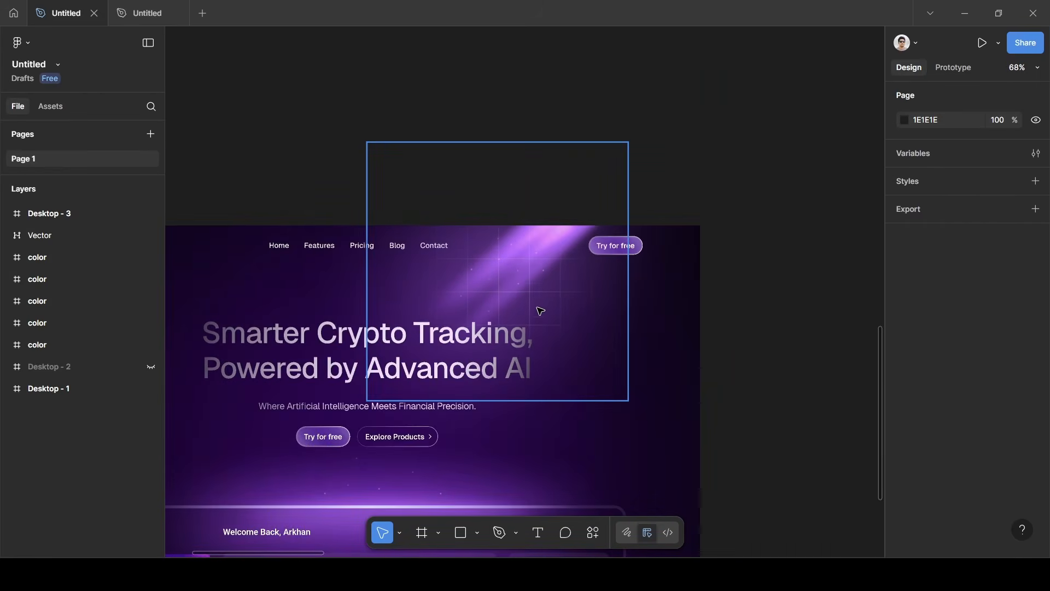
pyautogui.scroll(-4, 752, 278)
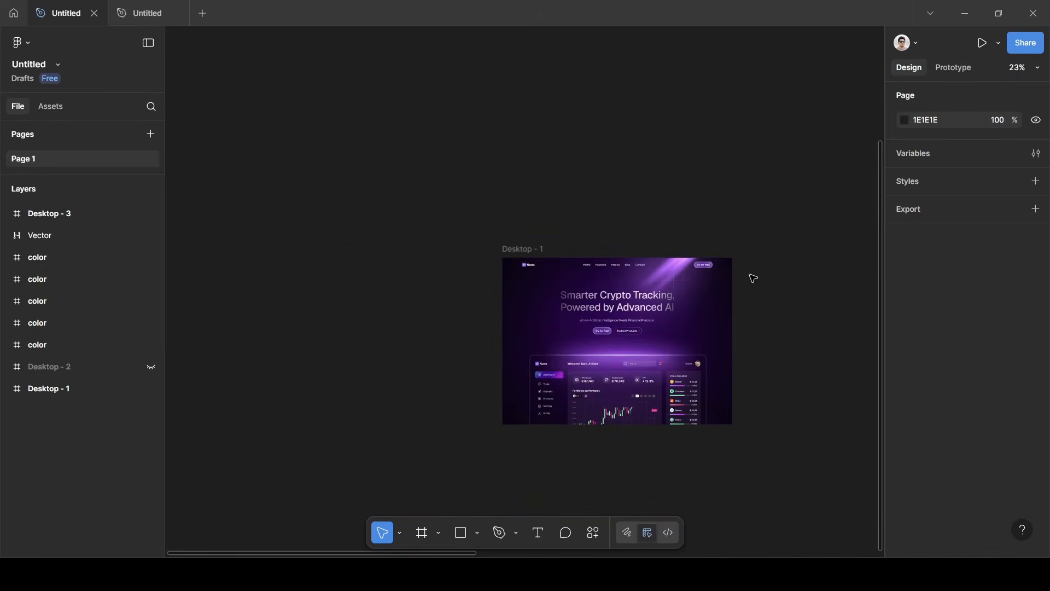
# Inspect the large grid vector beyond the swatches and compare it with the grid in the Desktop - 1 hero.
pyautogui.hscroll(10, 750, 276)
pyautogui.scroll(3, 747, 274)
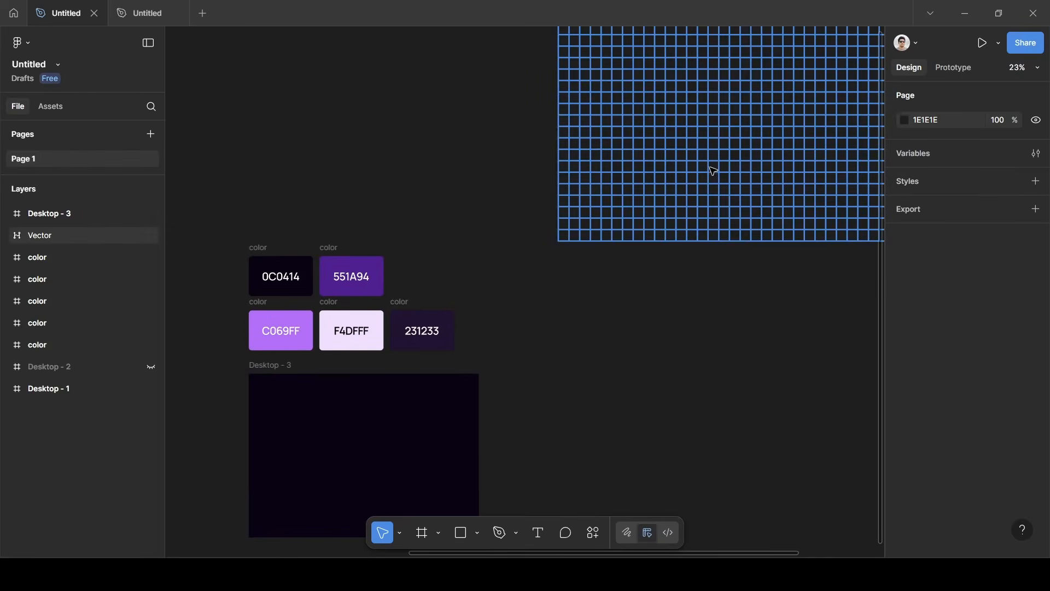
pyautogui.click(713, 170)
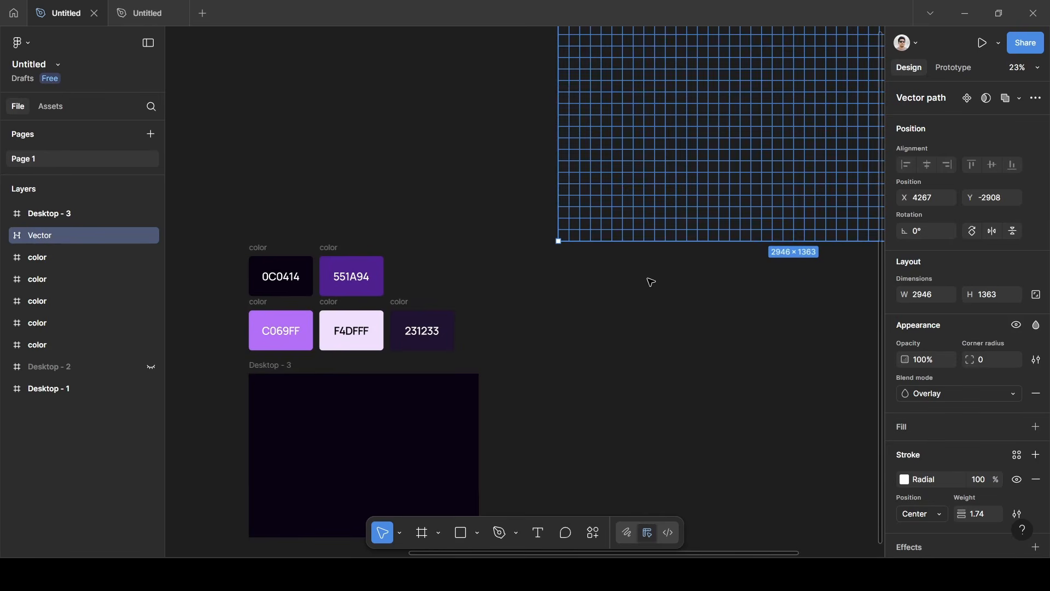
pyautogui.hscroll(-4, 597, 305)
pyautogui.scroll(-3, 593, 301)
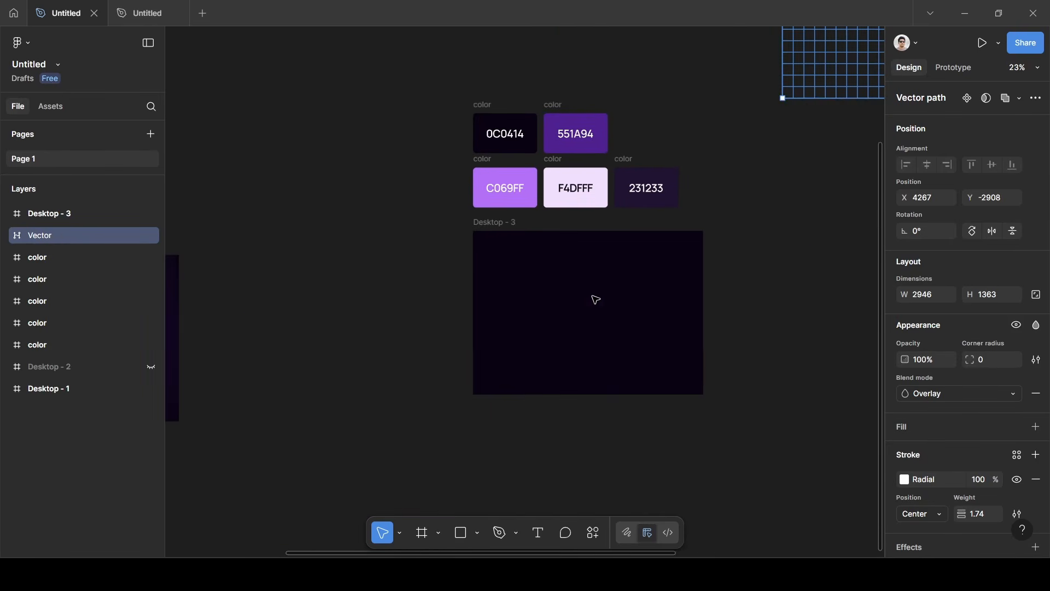
pyautogui.hscroll(-5, 382, 284)
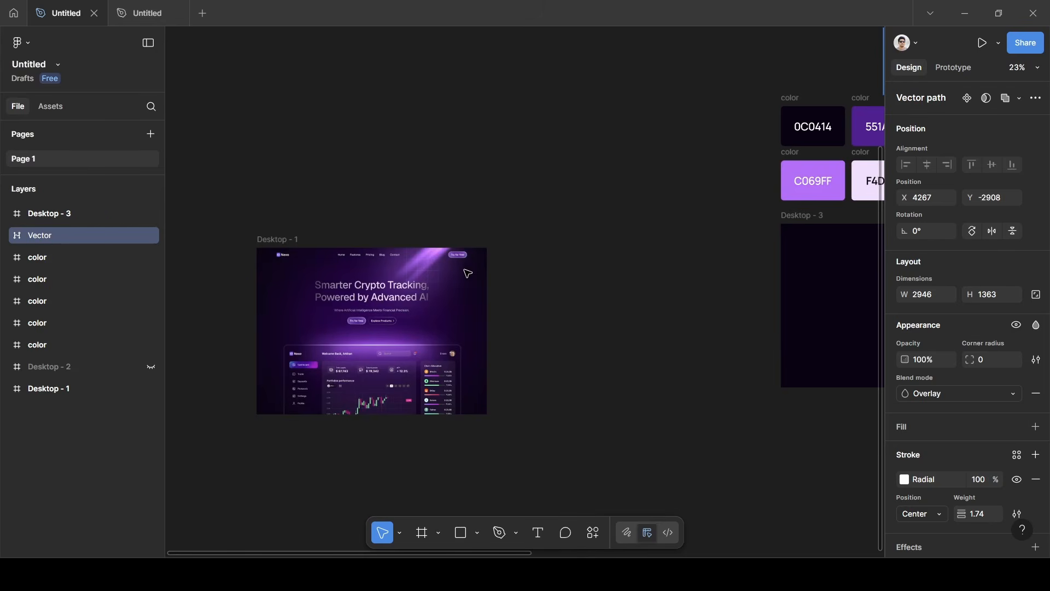
pyautogui.scroll(5, 433, 283)
pyautogui.hscroll(-2, 433, 283)
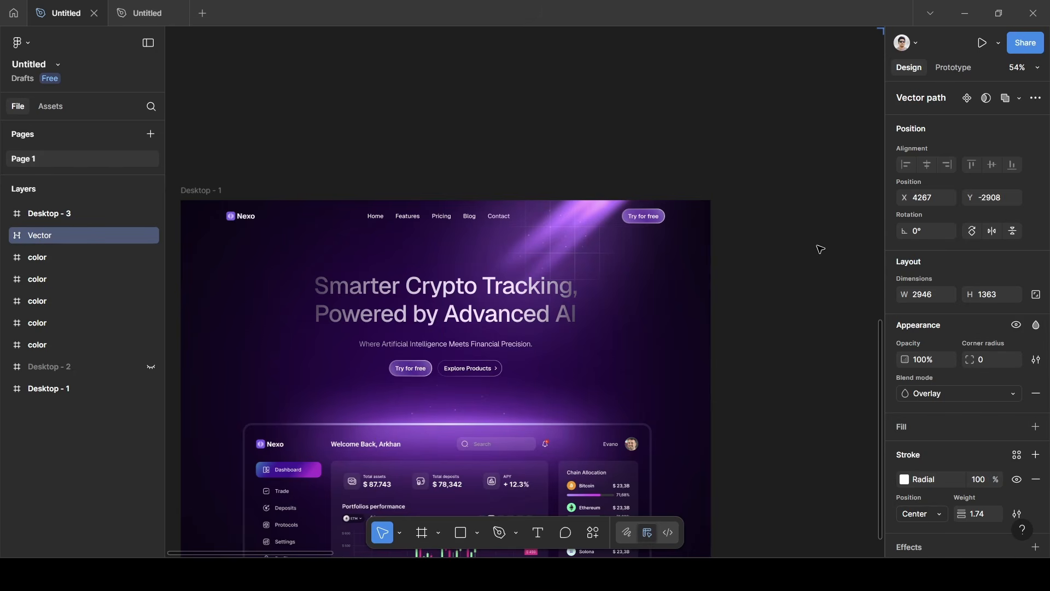
# Copy the large grid vector and paste it into the Desktop - 3 frame.
pyautogui.hscroll(18, 821, 249)
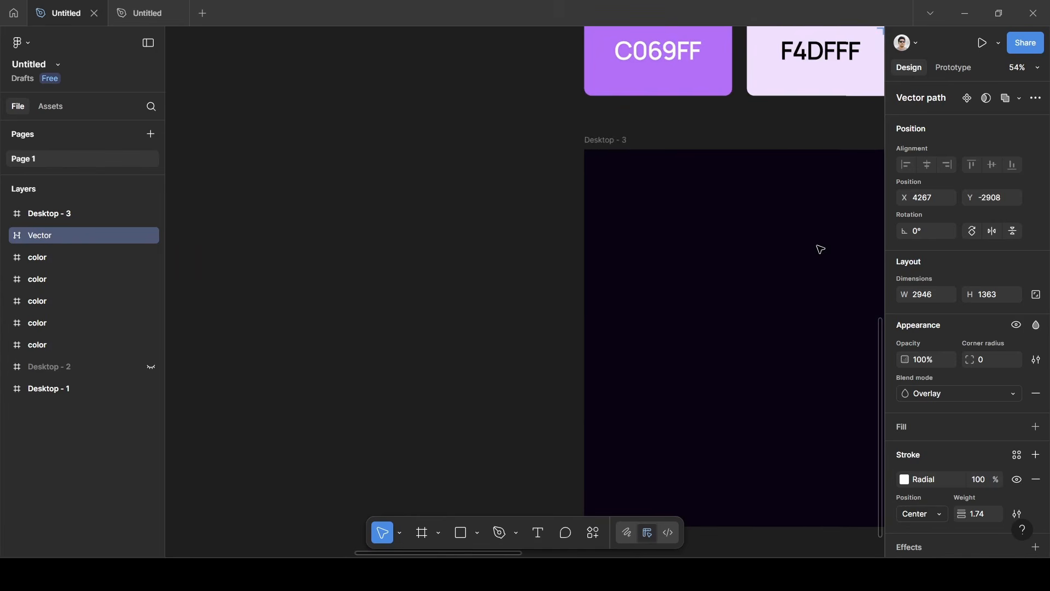
pyautogui.scroll(-3, 815, 252)
pyautogui.hscroll(4, 814, 252)
pyautogui.scroll(3, 815, 252)
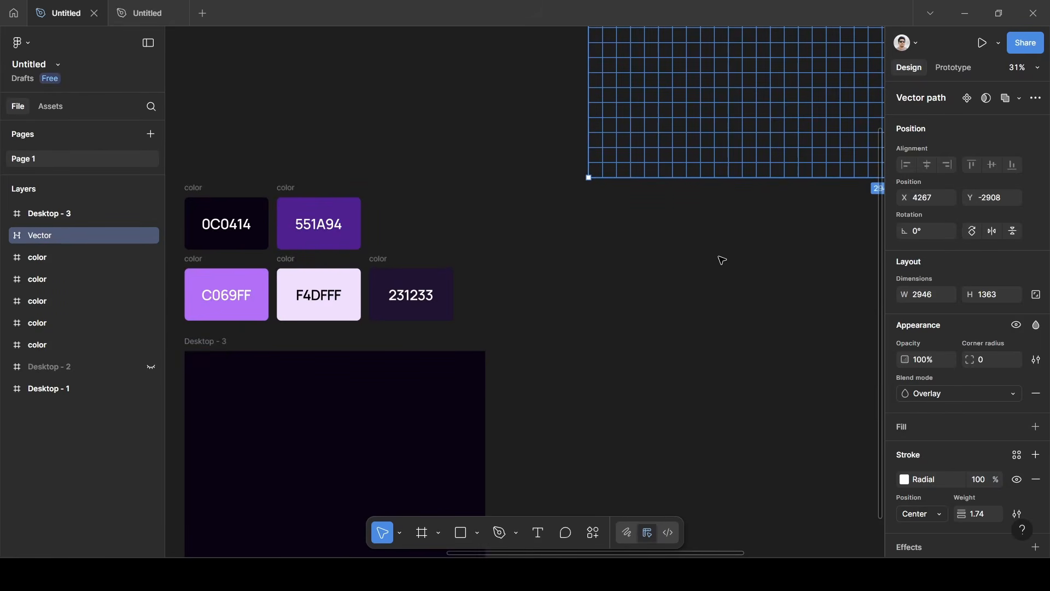
pyautogui.scroll(2, 722, 260)
pyautogui.hscroll(2, 722, 260)
pyautogui.rightClick(705, 147)
pyautogui.click(727, 144)
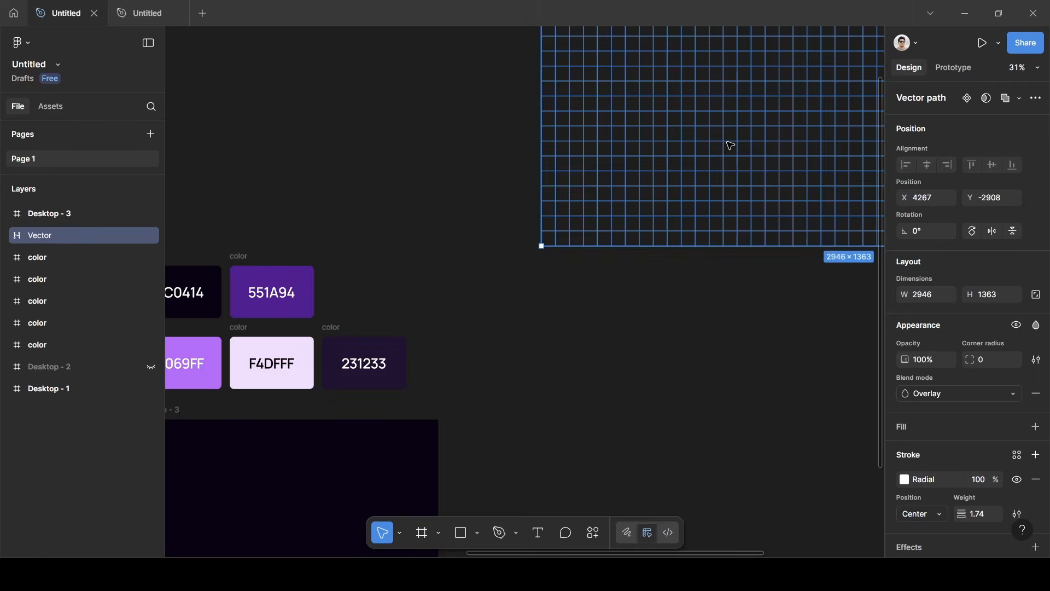
pyautogui.scroll(-3, 599, 301)
pyautogui.hscroll(-3, 599, 301)
pyautogui.hscroll(-1, 595, 303)
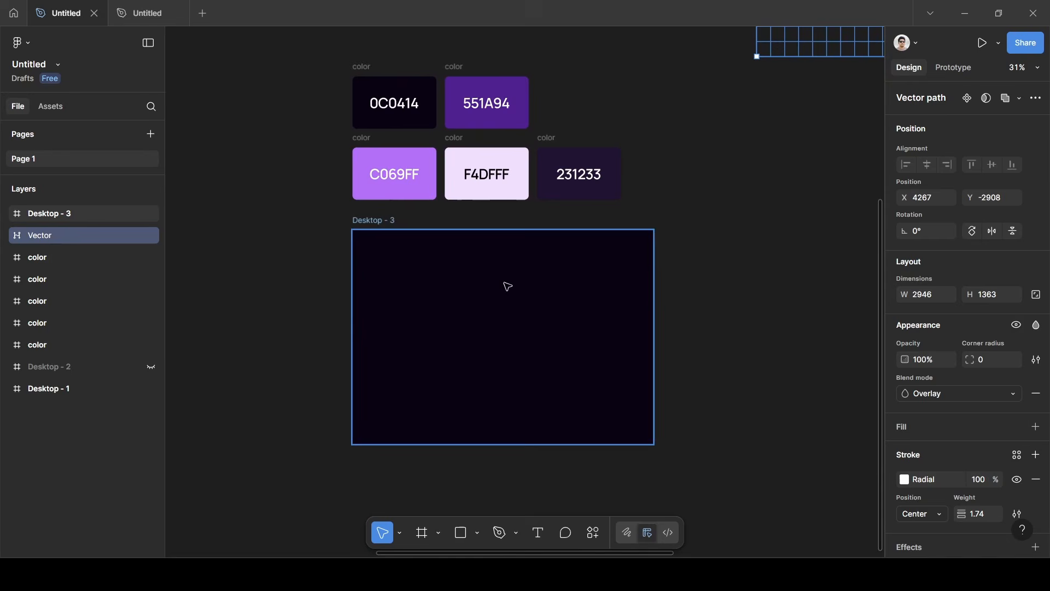
pyautogui.click(358, 221)
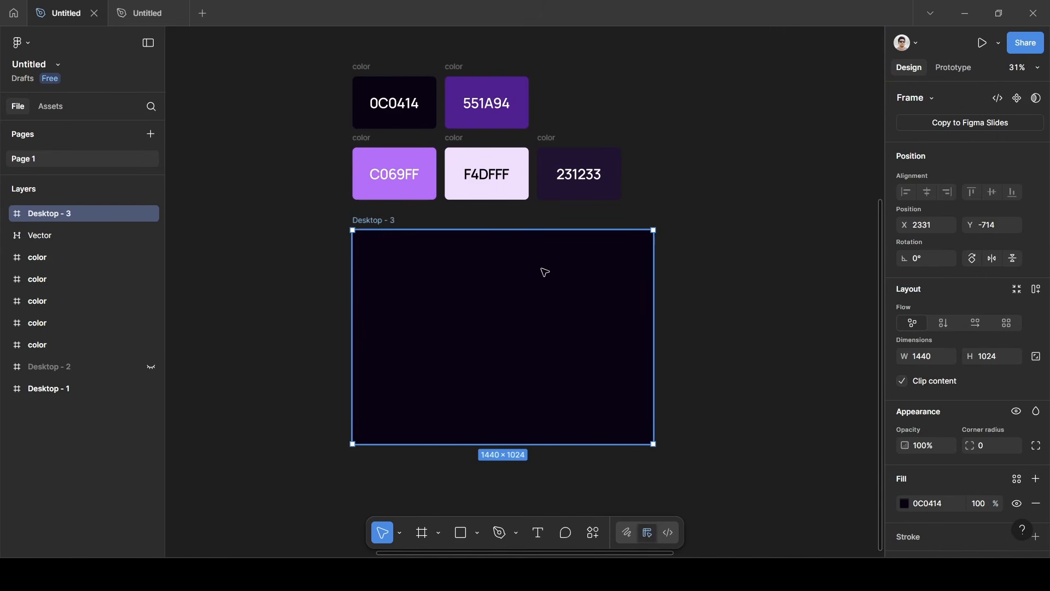
pyautogui.hotkey('ctrl', 'v')
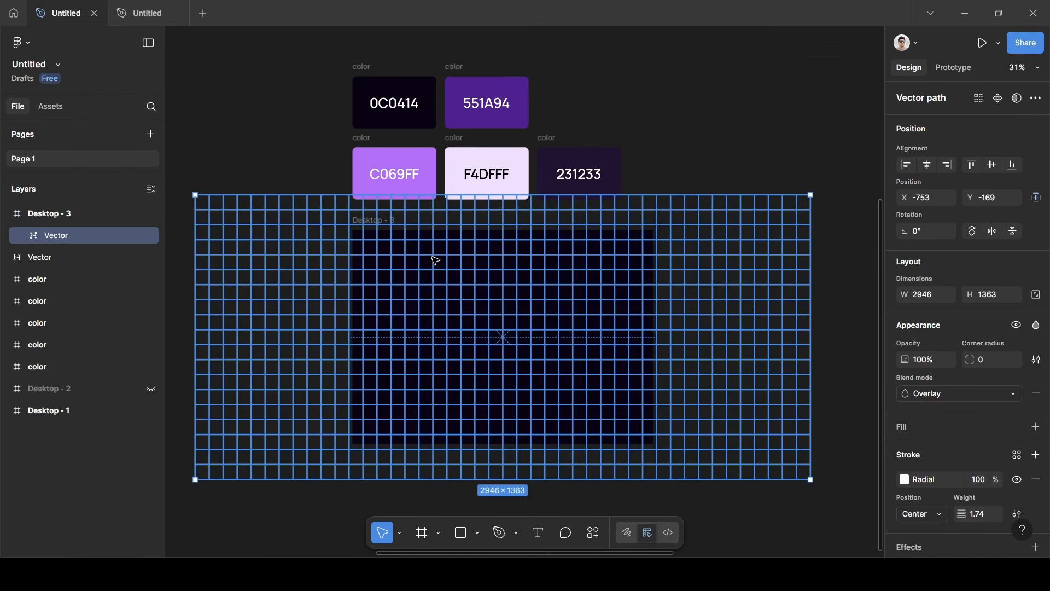
# Lock the pasted grid Vector layer inside Desktop - 3.
pyautogui.click(57, 217)
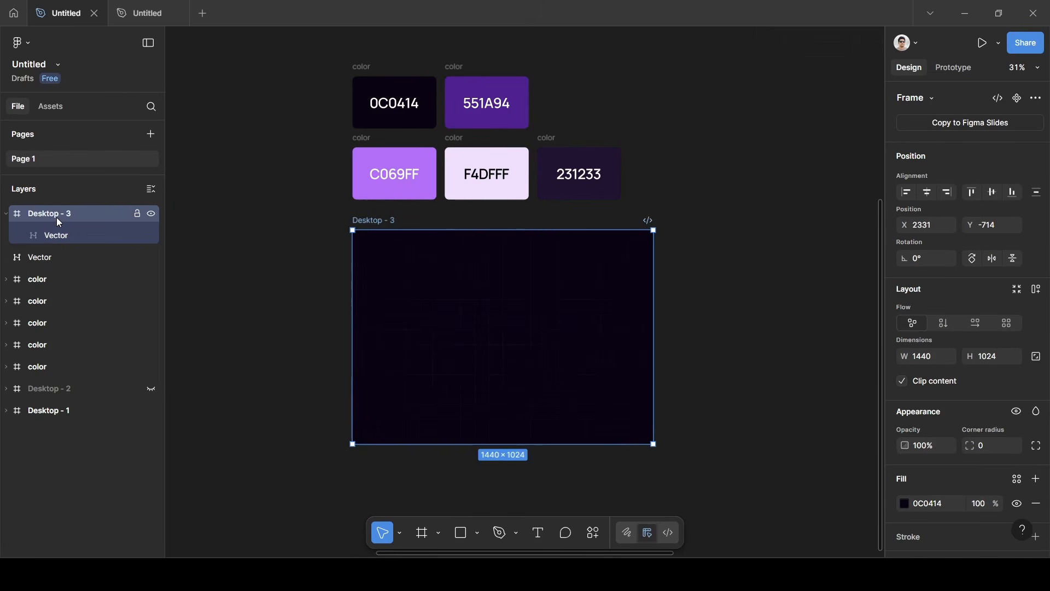
pyautogui.click(67, 235)
pyautogui.click(136, 235)
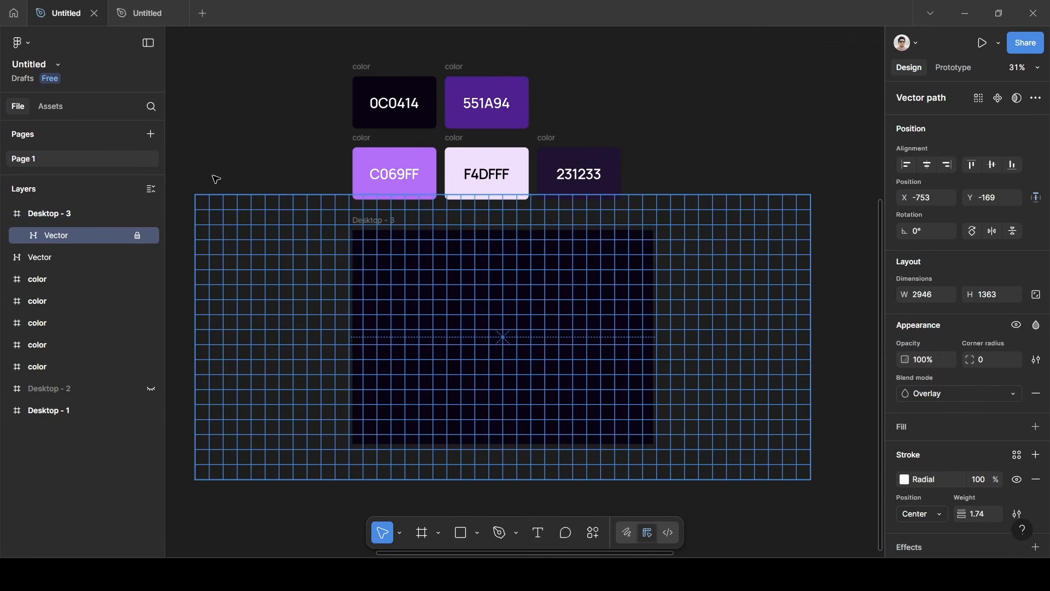
pyautogui.click(248, 154)
# Draw a circle about 130 × 130 in the upper-right area of the Desktop - 3 frame.
pyautogui.scroll(5, 565, 251)
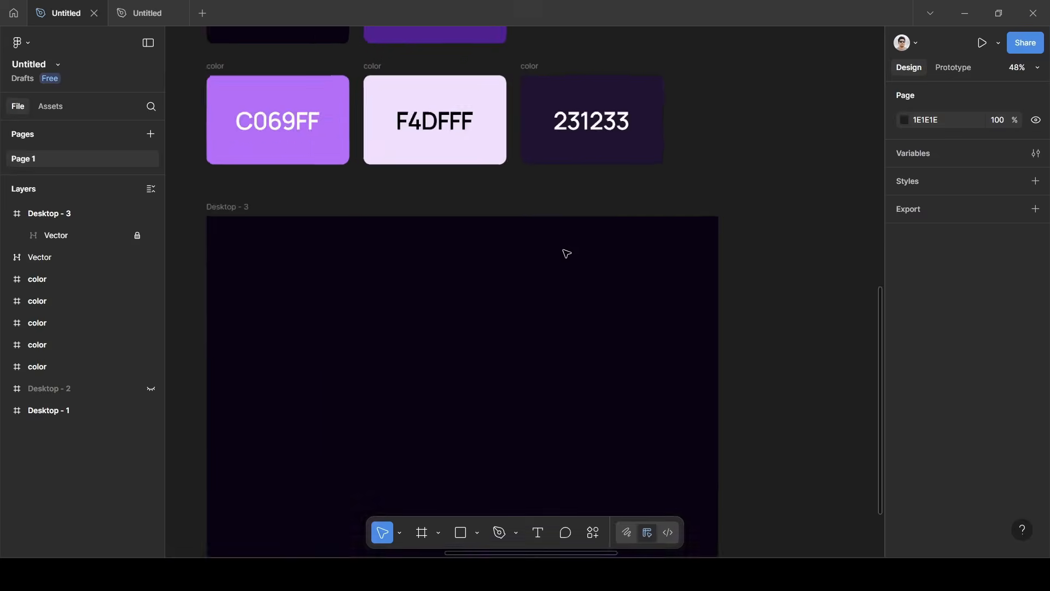
pyautogui.scroll(-3, 461, 352)
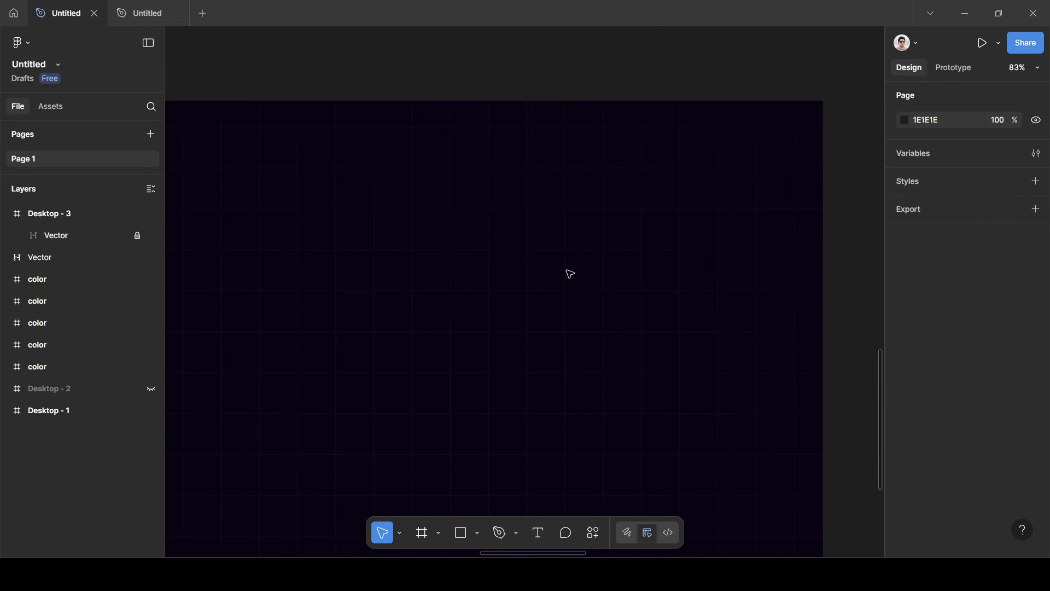
pyautogui.press('e')
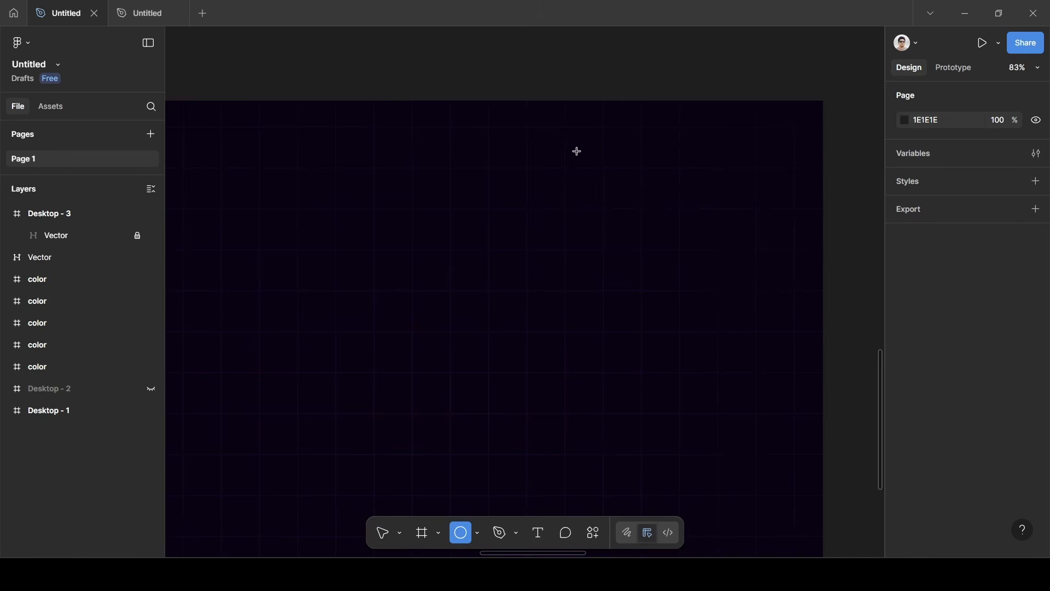
pyautogui.moveTo(577, 152); pyautogui.dragTo(650, 225)
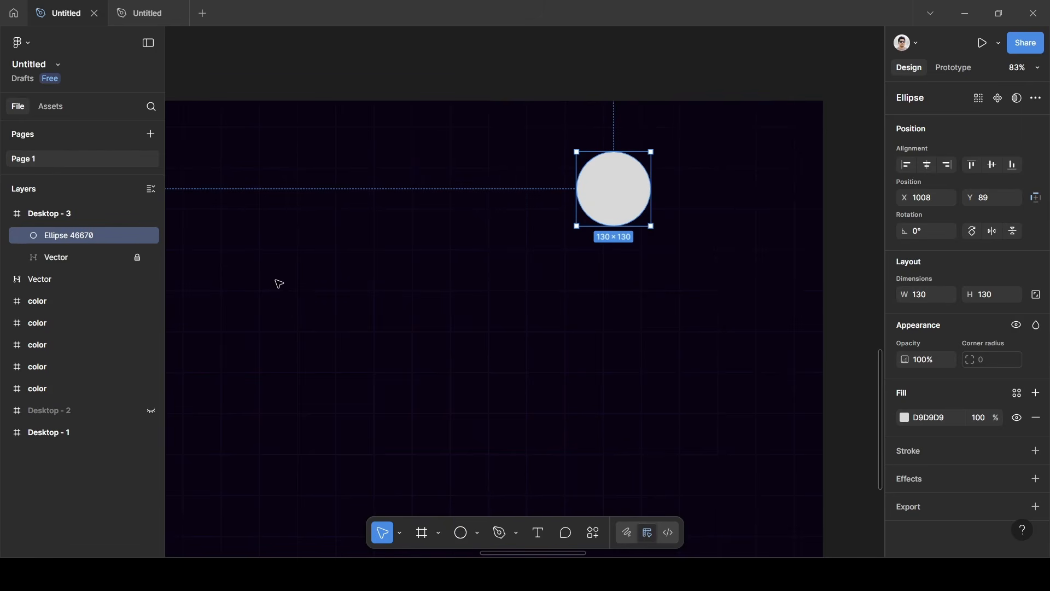
# Apply Use as mask to the circle and the grid vector together, making the grid the circle's mask.
pyautogui.keyDown('shift'); pyautogui.click(90, 260); pyautogui.keyUp('shift')
pyautogui.rightClick(87, 258)
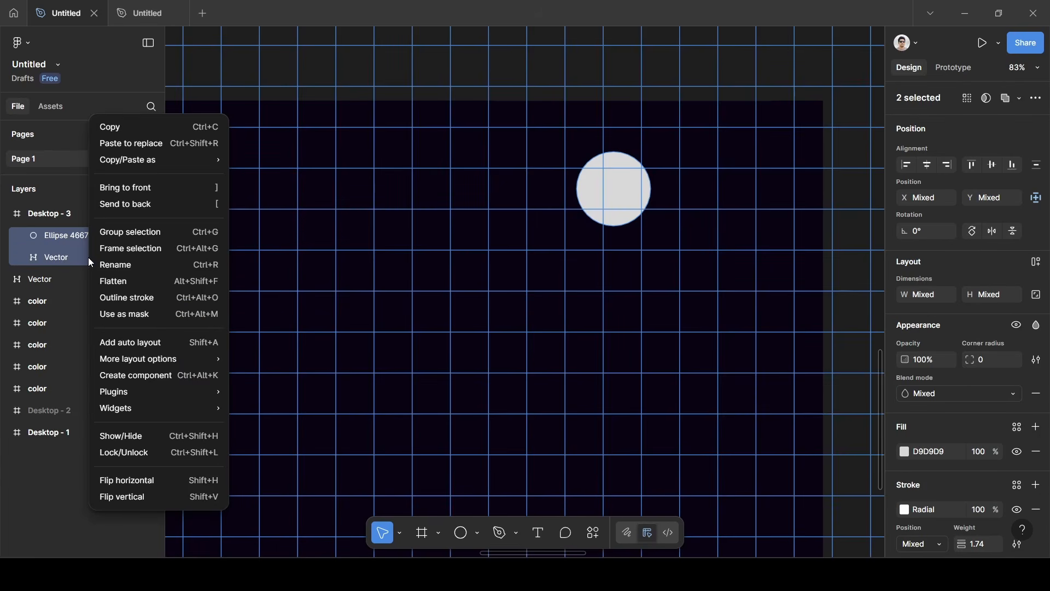
pyautogui.click(118, 316)
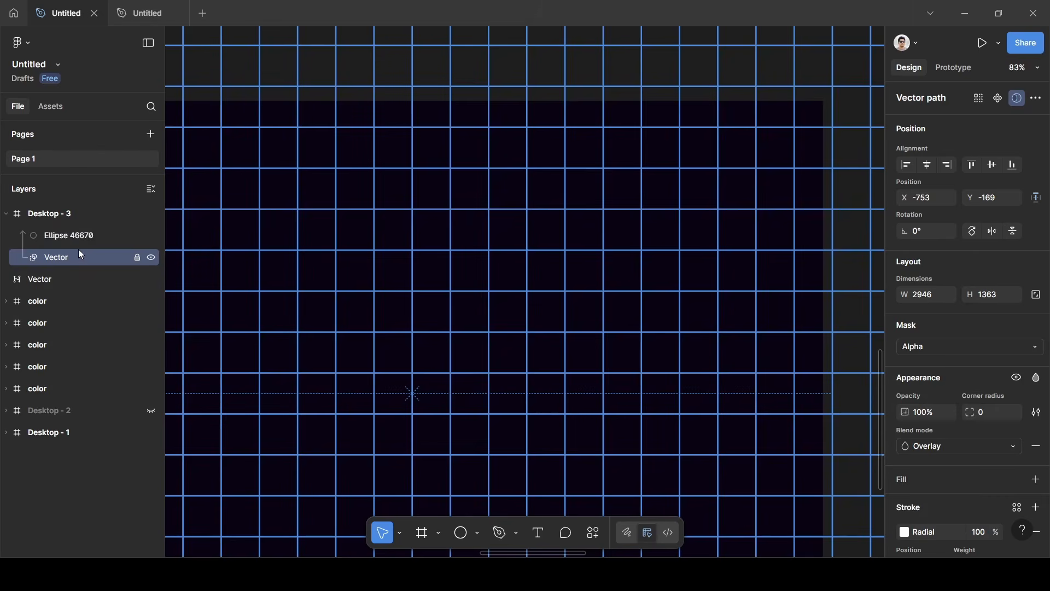
pyautogui.scroll(-2, 655, 188)
pyautogui.scroll(-2, 655, 188)
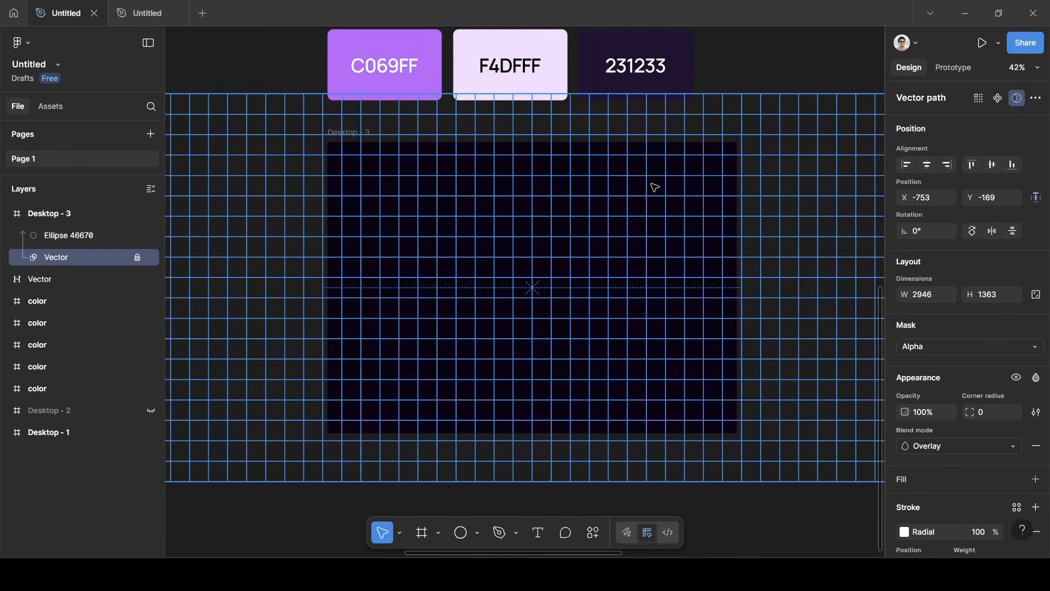
# Add a Layer blur effect to the 130 × 130 ellipse inside the Desktop - 3 frame.
pyautogui.click(791, 63)
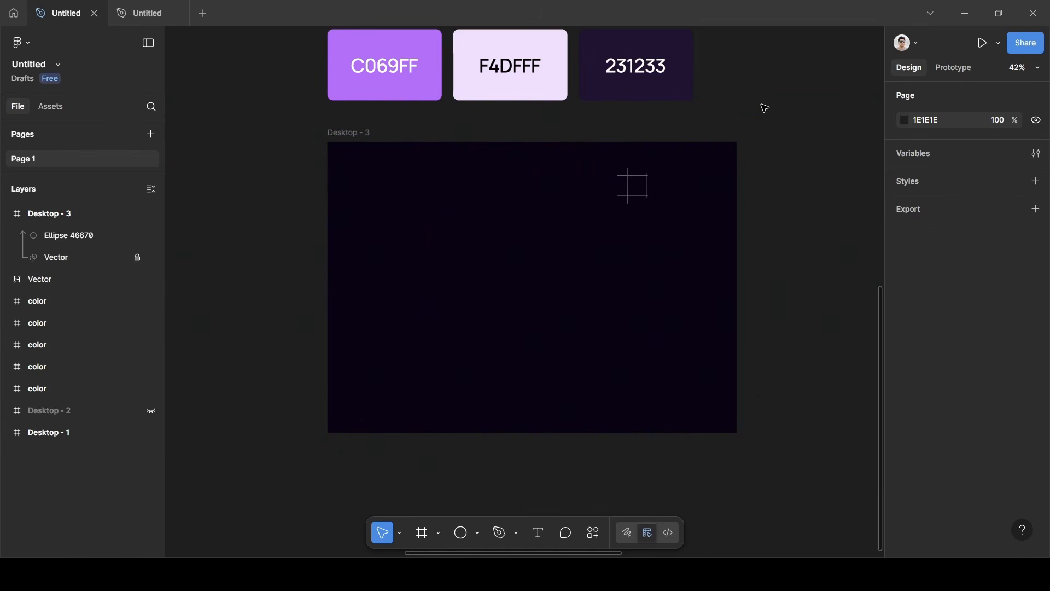
pyautogui.scroll(5, 700, 163)
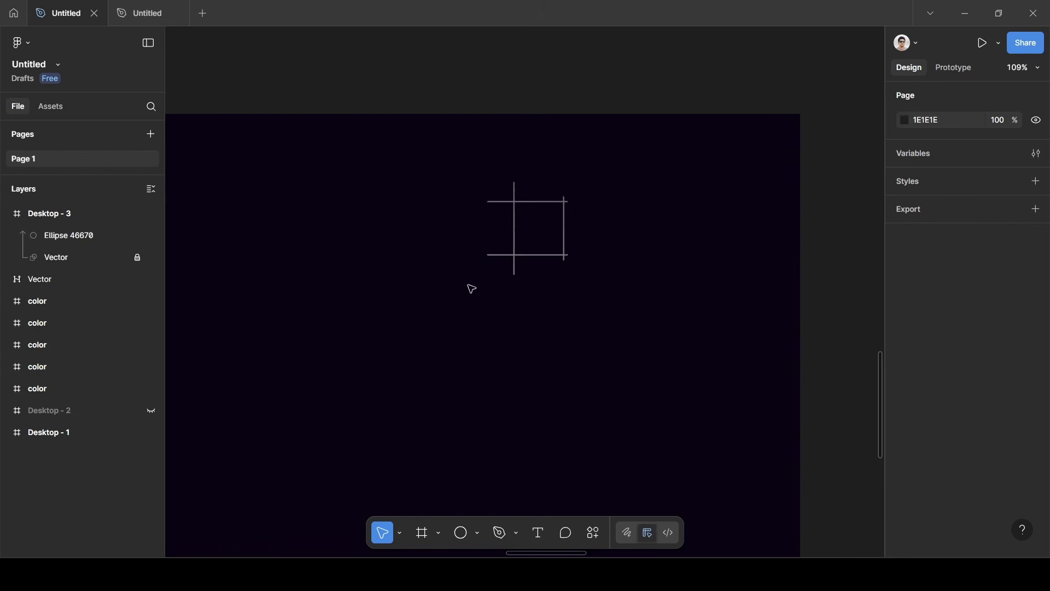
pyautogui.click(151, 279)
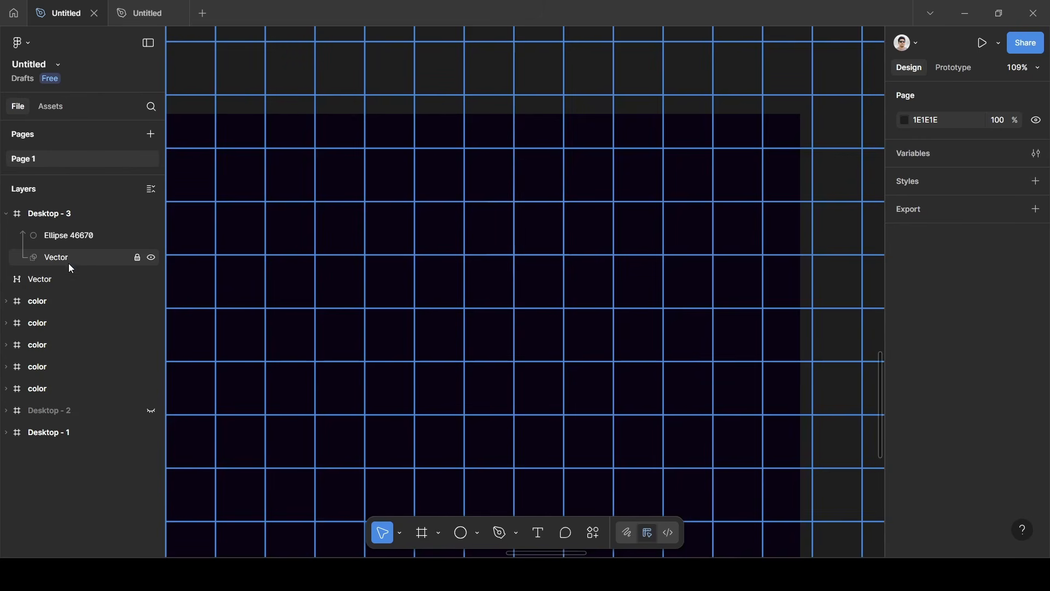
pyautogui.click(68, 241)
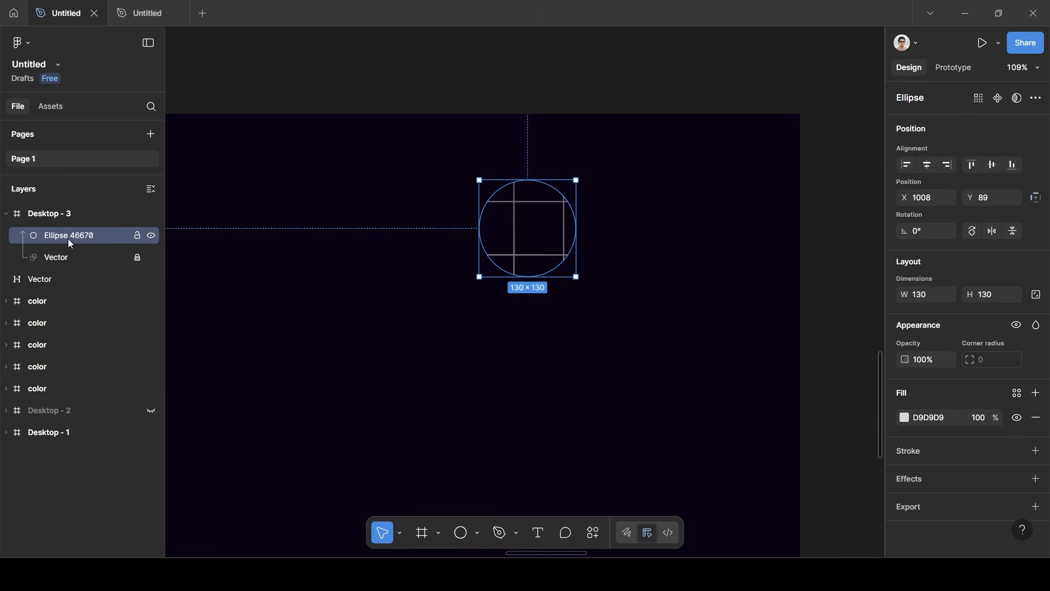
pyautogui.click(956, 480)
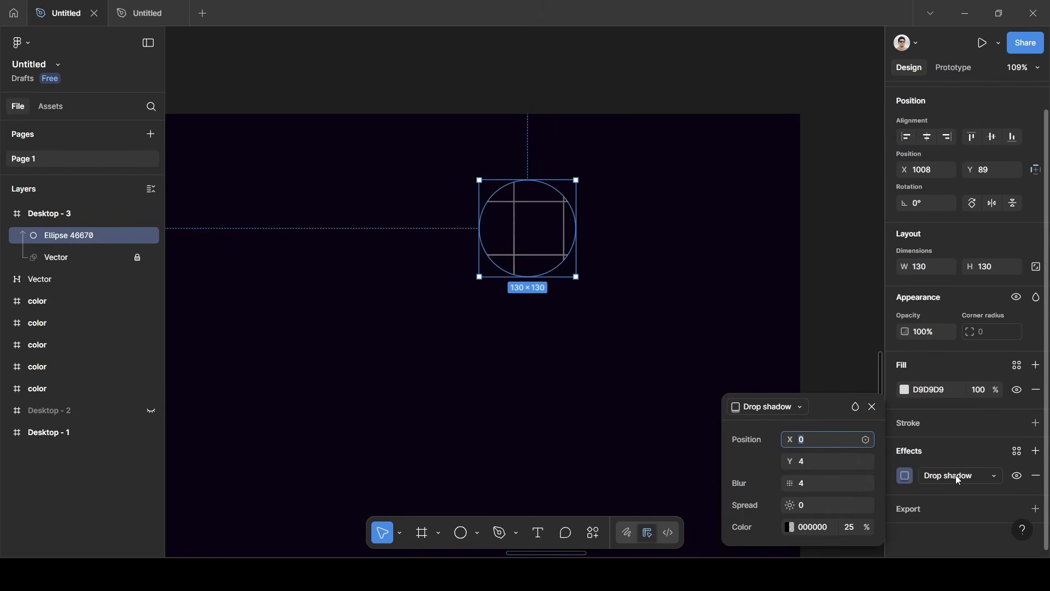
pyautogui.click(956, 475)
pyautogui.click(958, 473)
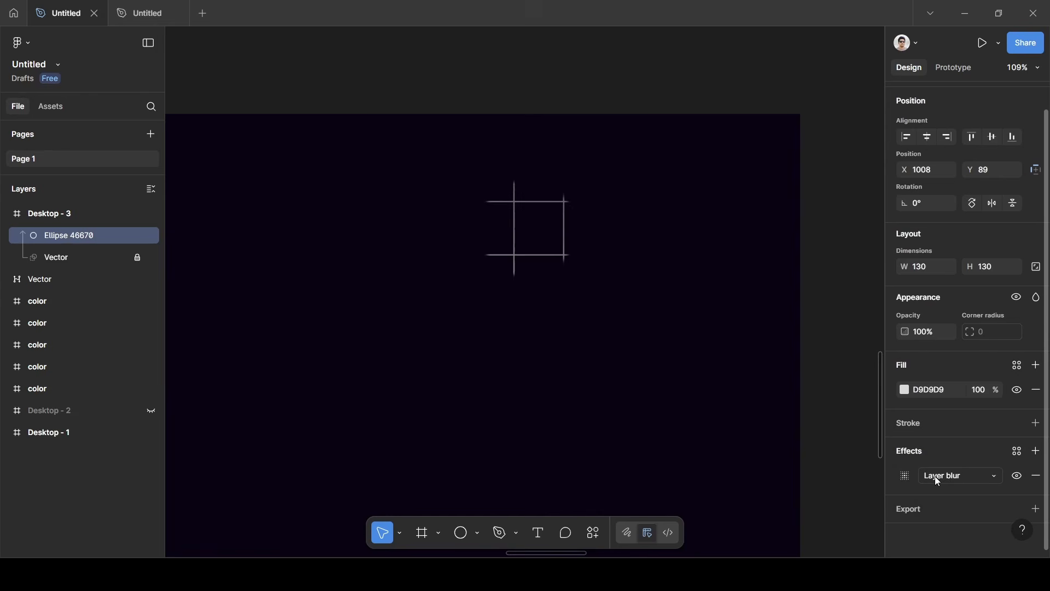
# Set the ellipse's uniform layer blur to 150.
pyautogui.click(905, 475)
pyautogui.click(821, 525)
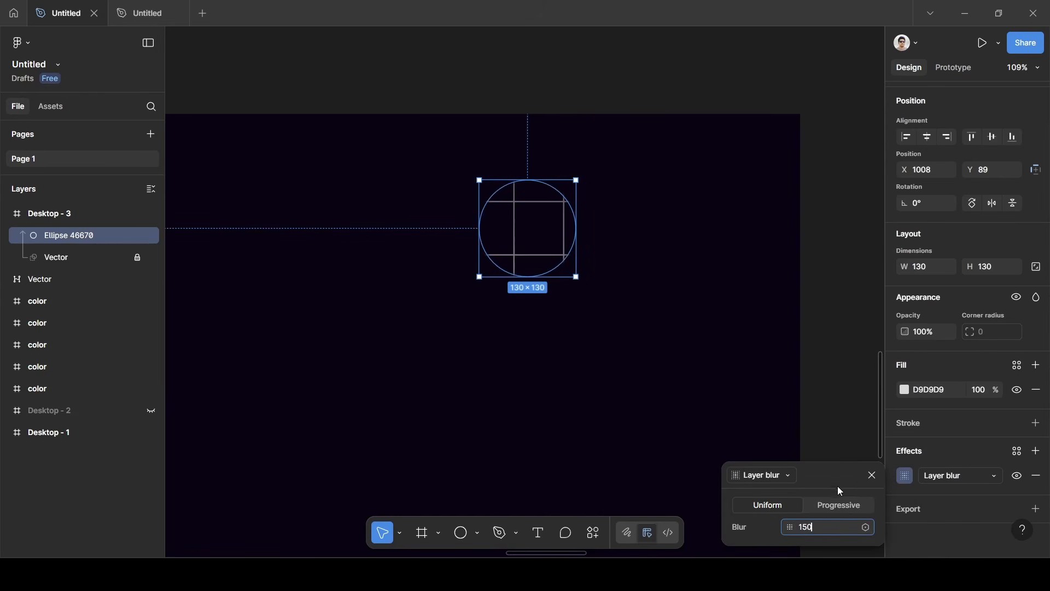
pyautogui.press('Return')
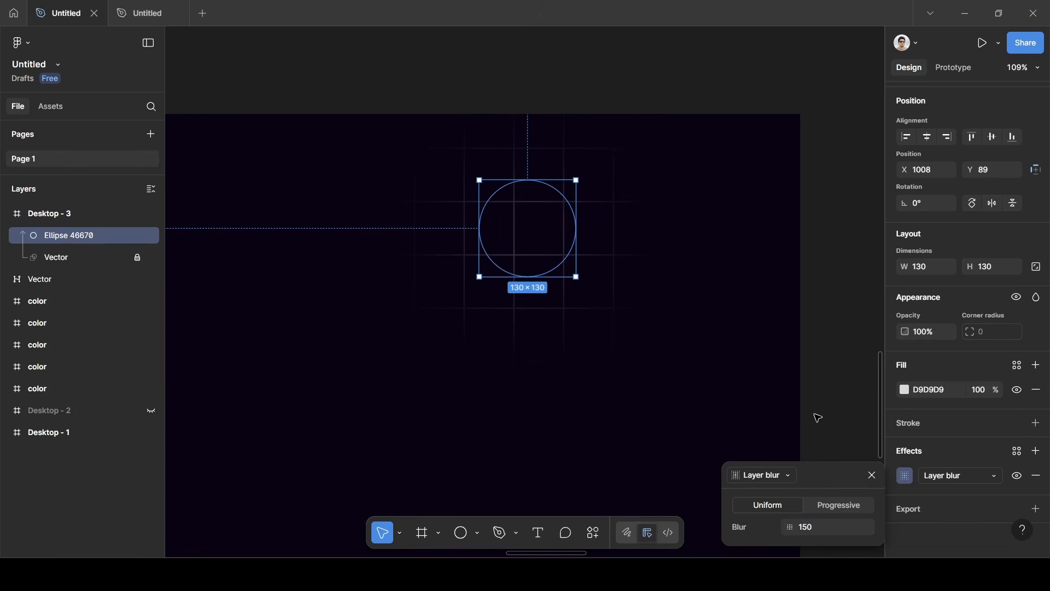
pyautogui.click(871, 475)
pyautogui.click(825, 327)
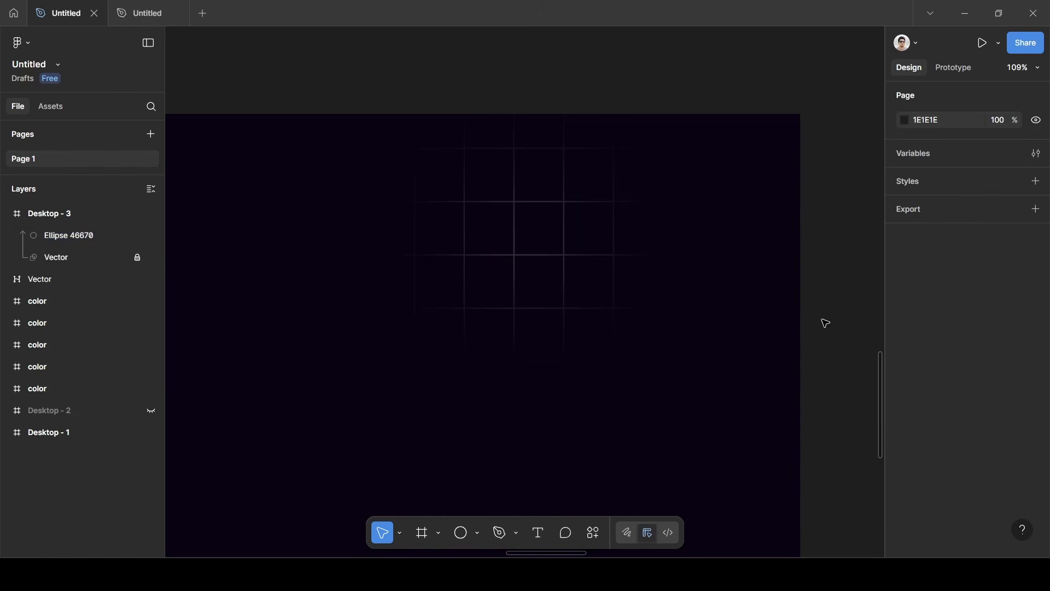
# Group the blurred ellipse and the locked grid Vector inside Desktop - 3.
pyautogui.click(59, 239)
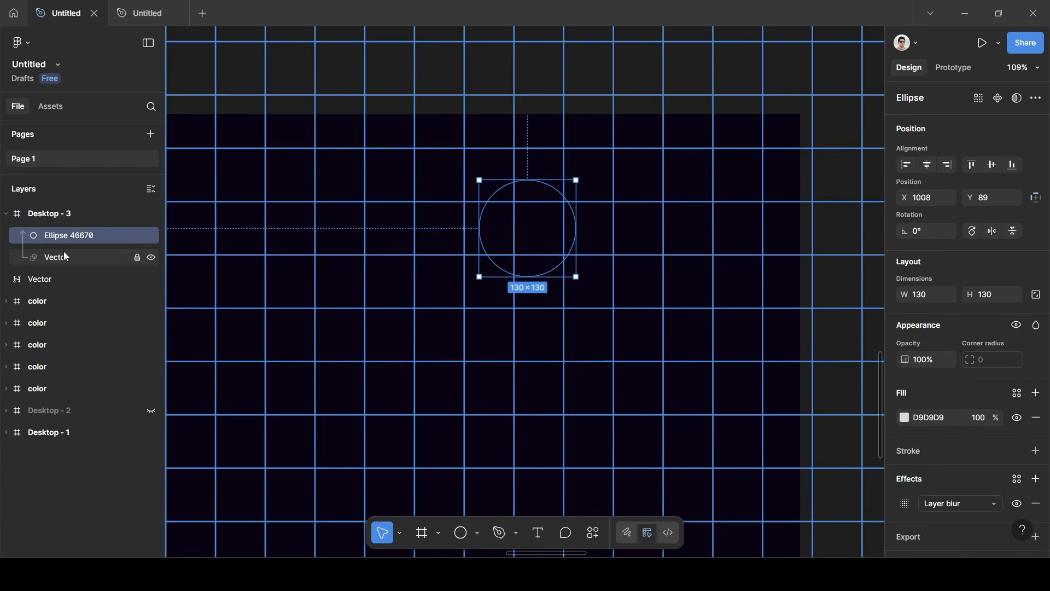
pyautogui.keyDown('shift'); pyautogui.click(64, 256); pyautogui.keyUp('shift')
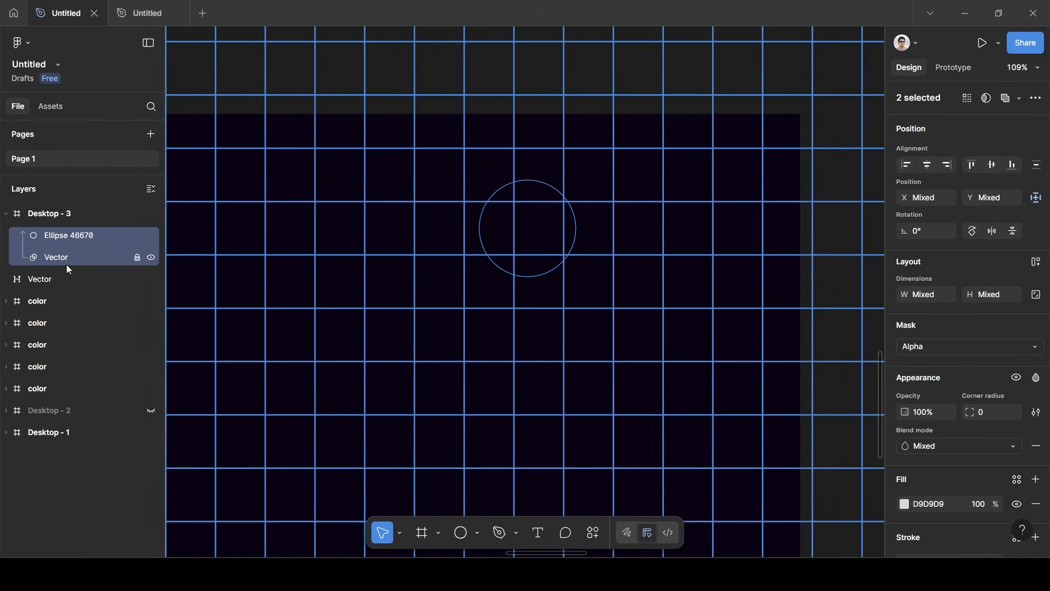
pyautogui.hotkey('ctrl', 'g')
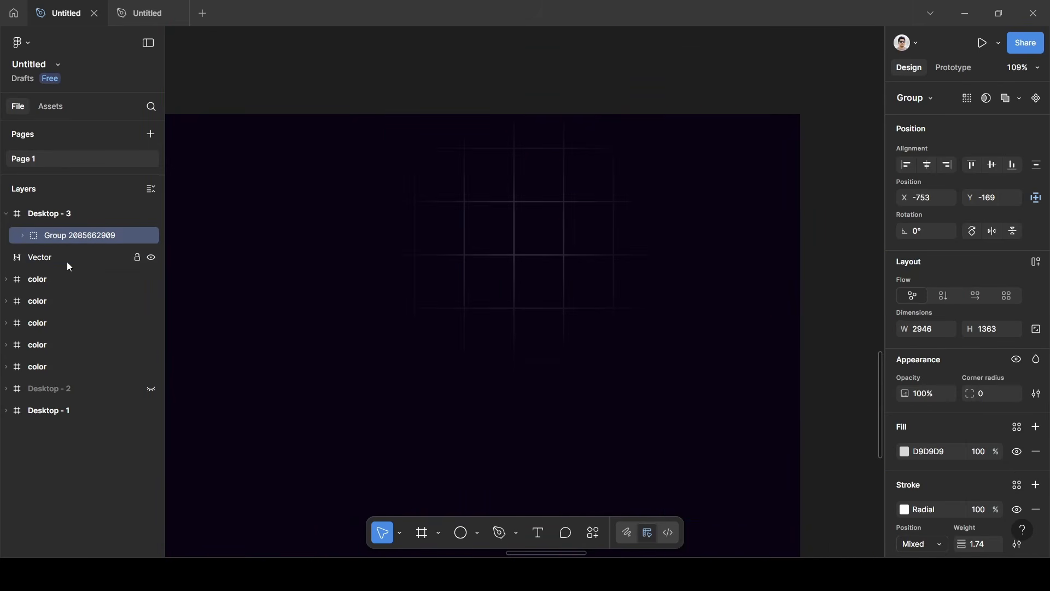
pyautogui.click(507, 223)
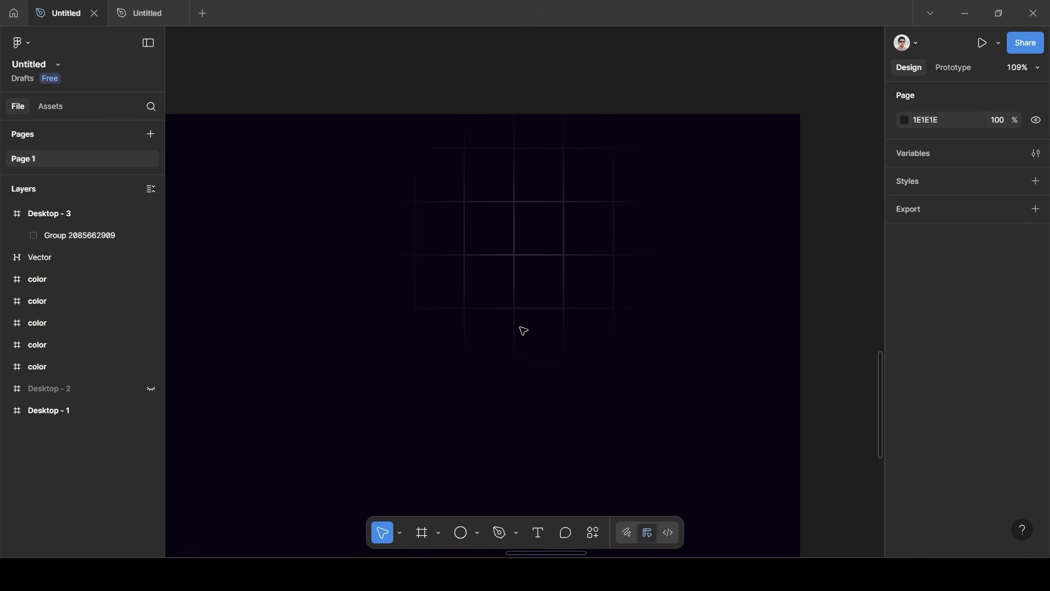
# Draw a closed four-point slanted beam with the Pen tool over the faded grid, about 218 × 340 overall, narrowing toward its lower-left end.
pyautogui.press('p')
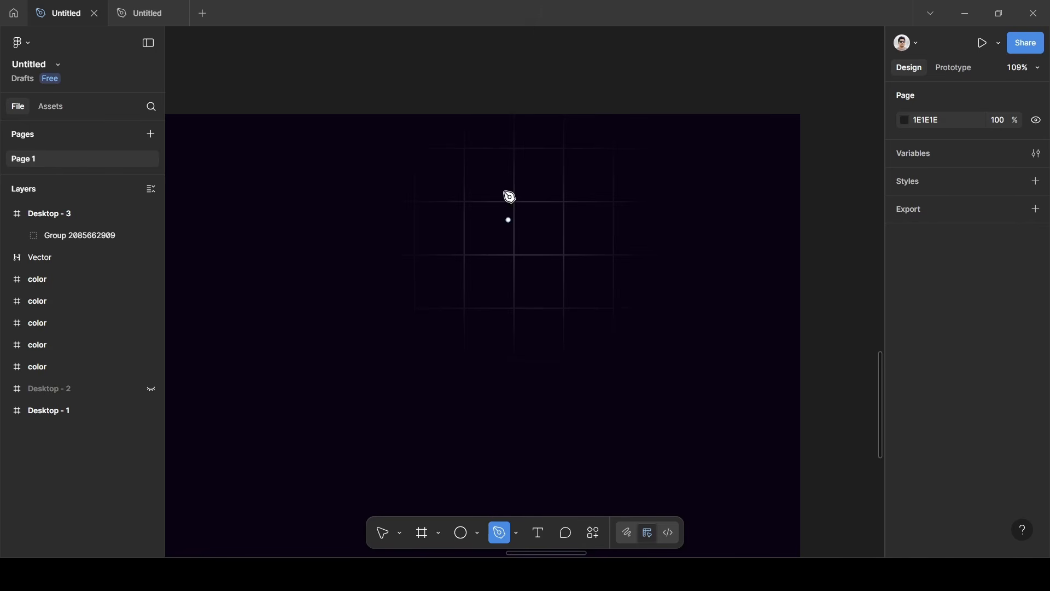
pyautogui.click(520, 126)
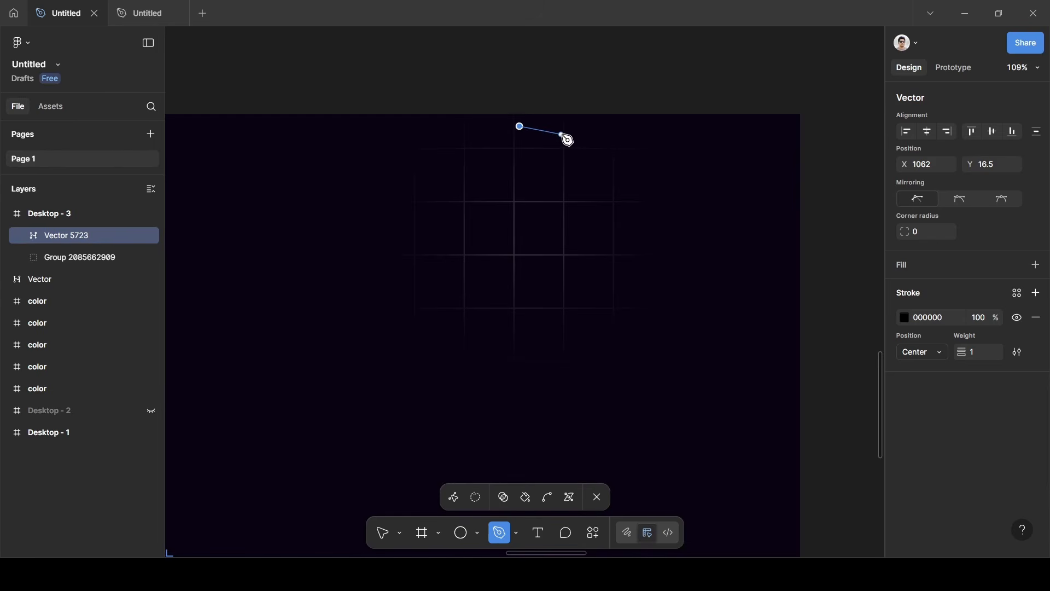
pyautogui.click(562, 134)
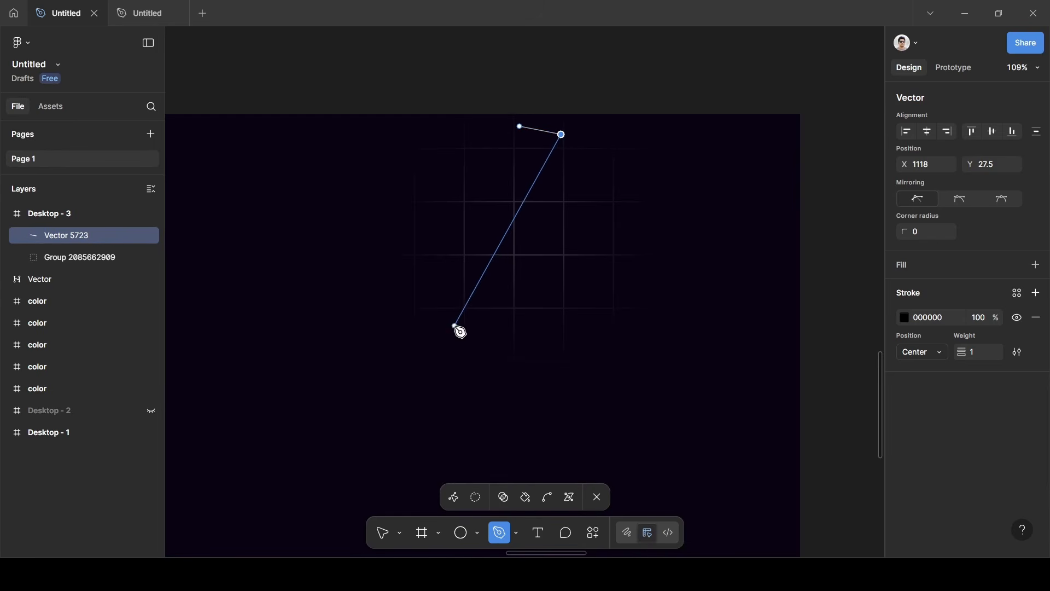
pyautogui.click(414, 380)
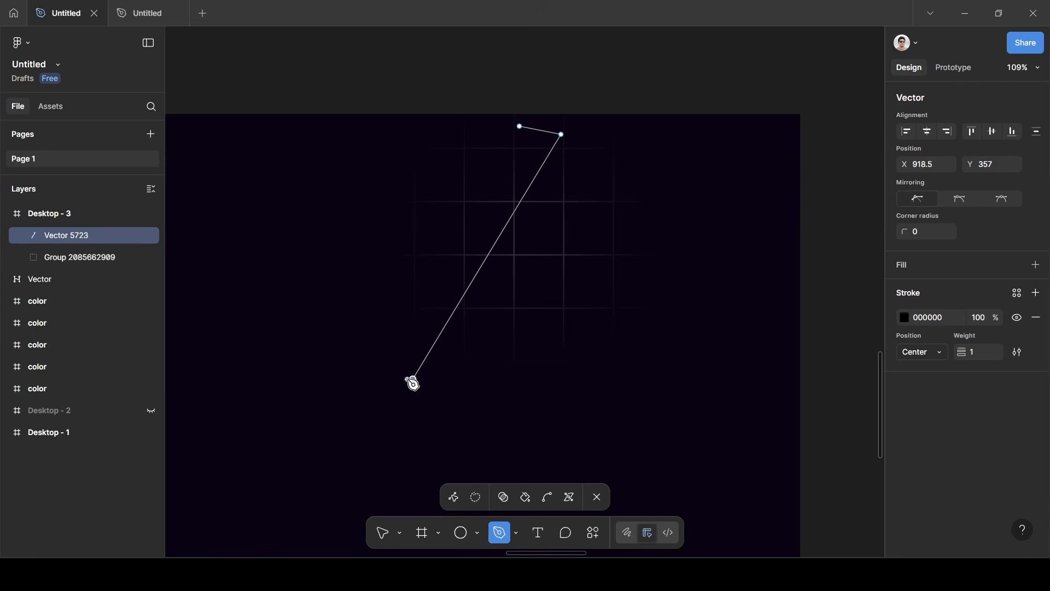
pyautogui.click(399, 374)
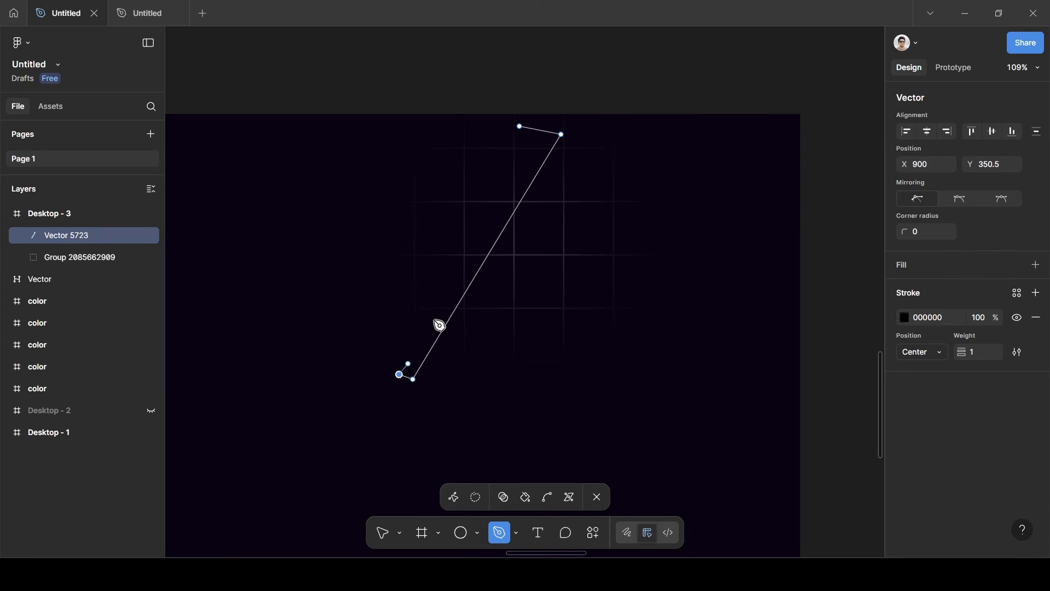
pyautogui.click(522, 127)
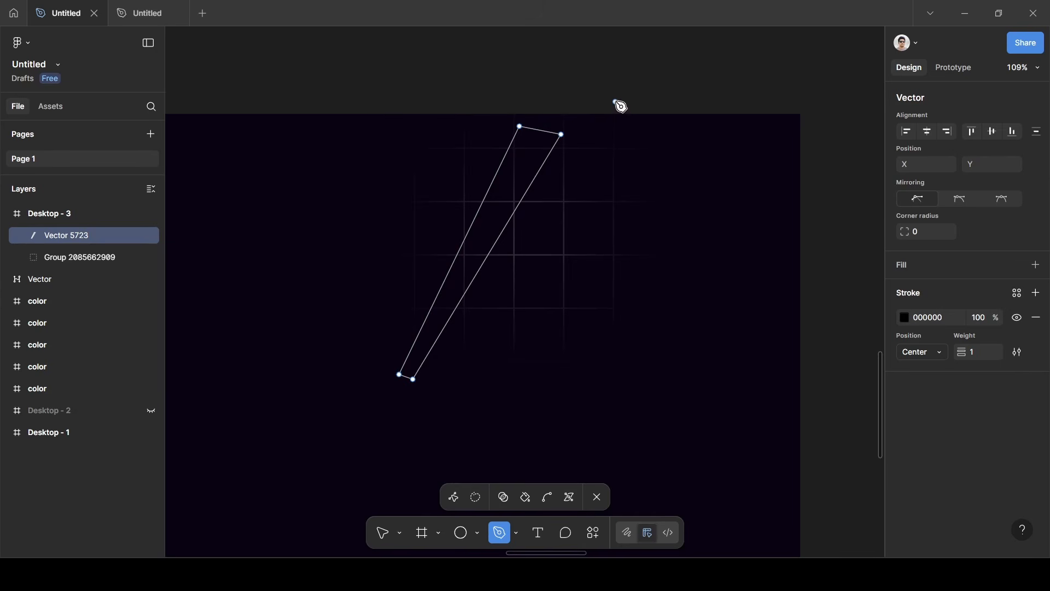
pyautogui.press('Escape')
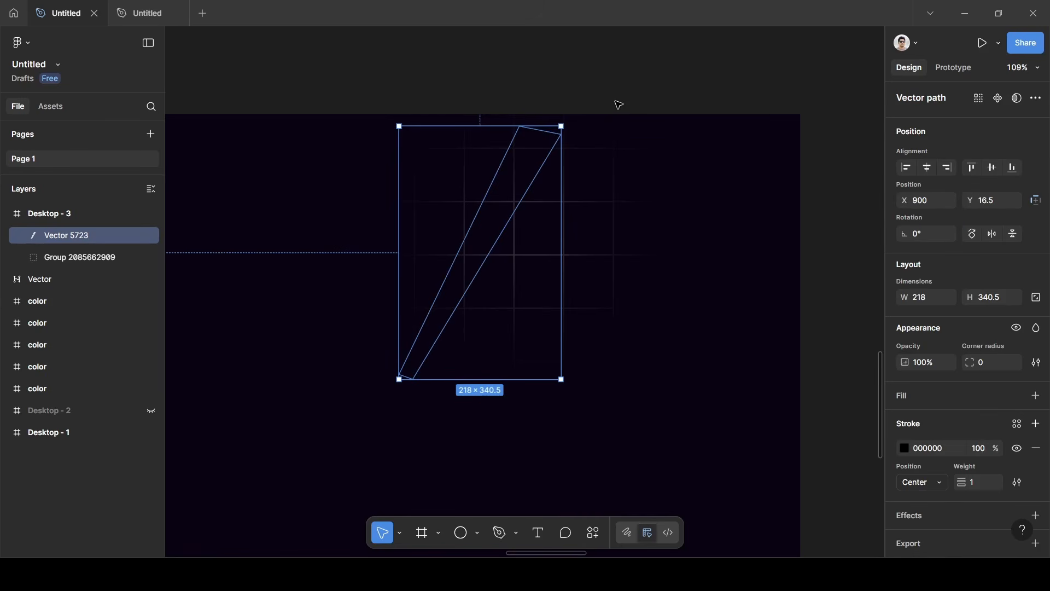
# Add a fill to the beam shape and sample its color from the C069FF swatch.
pyautogui.scroll(-5, 619, 105)
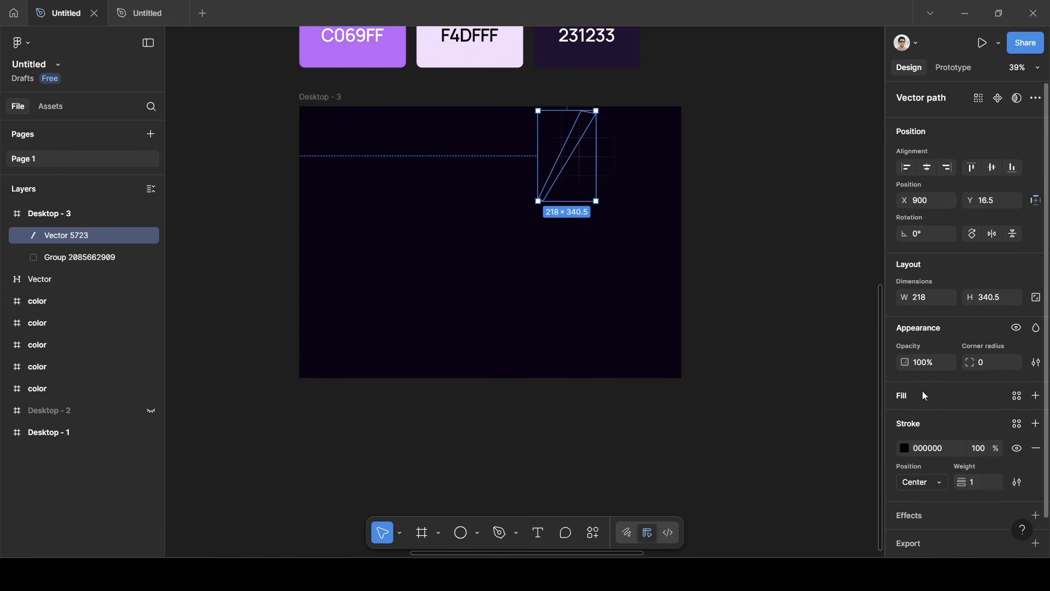
pyautogui.click(1037, 397)
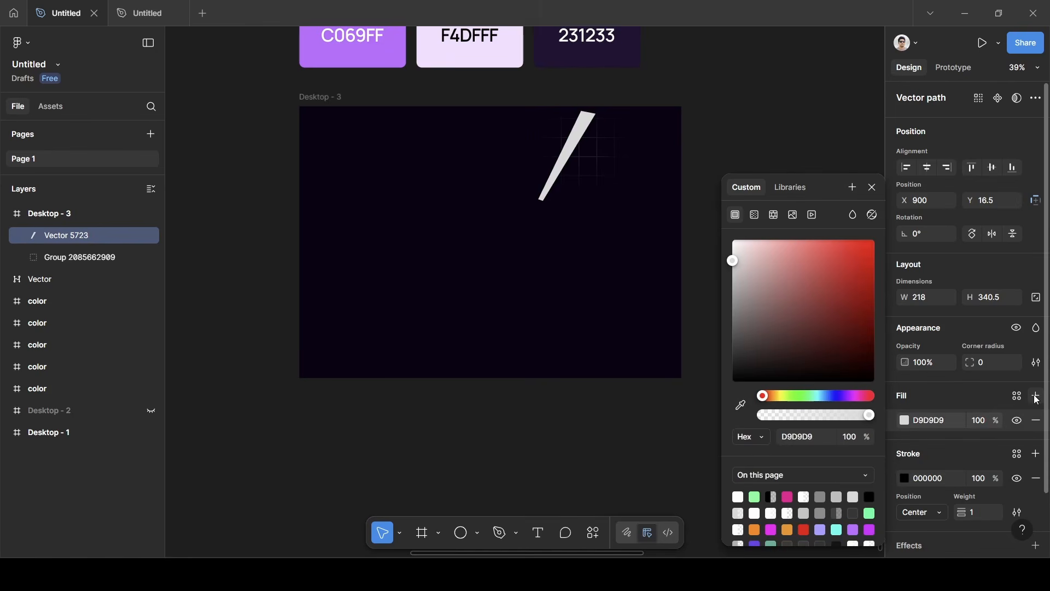
pyautogui.click(741, 405)
pyautogui.scroll(3, 409, 85)
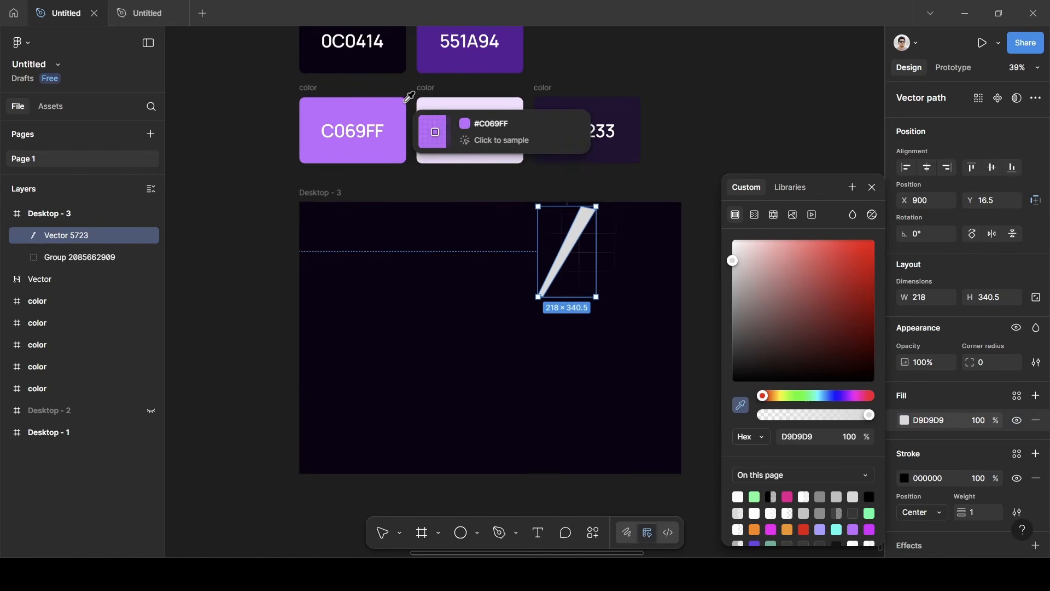
pyautogui.click(401, 128)
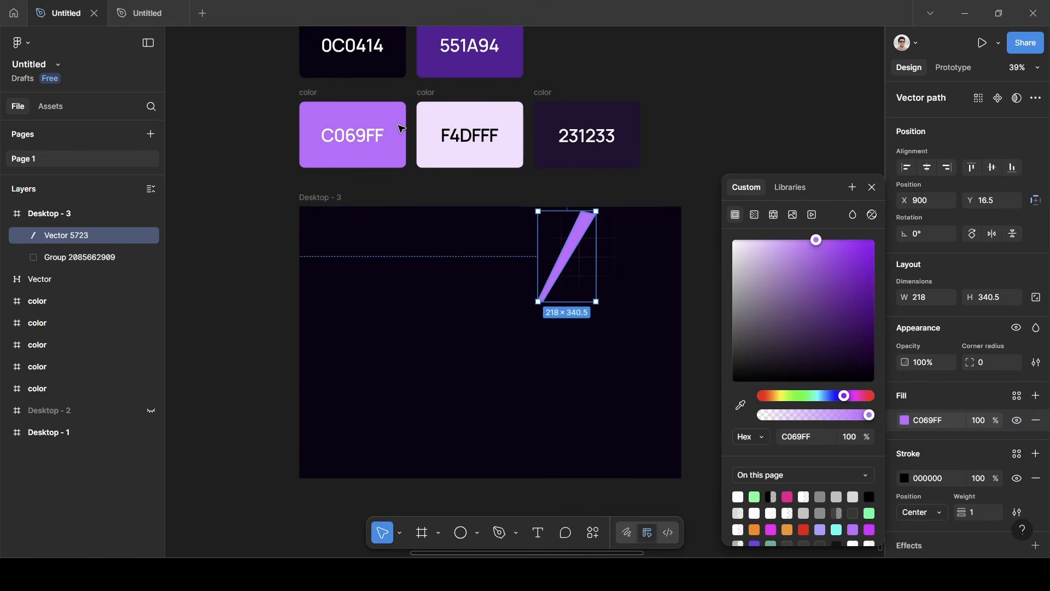
pyautogui.click(873, 187)
# Change the beam's fill to a linear gradient with C069FF at both the 0% and 100% stops.
pyautogui.scroll(2, 760, 254)
pyautogui.scroll(5, 760, 253)
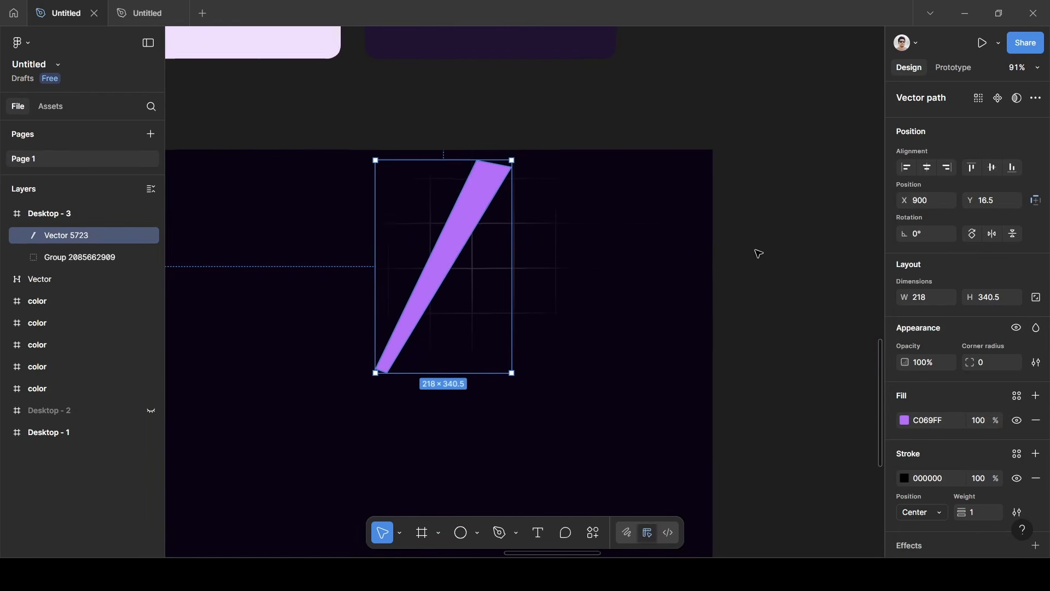
pyautogui.click(906, 421)
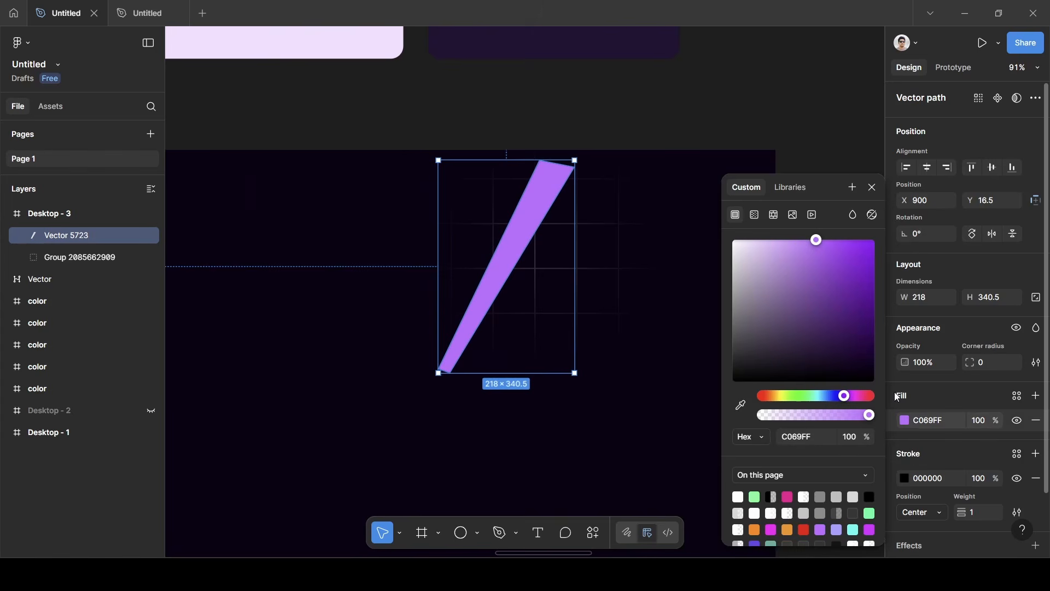
pyautogui.click(758, 216)
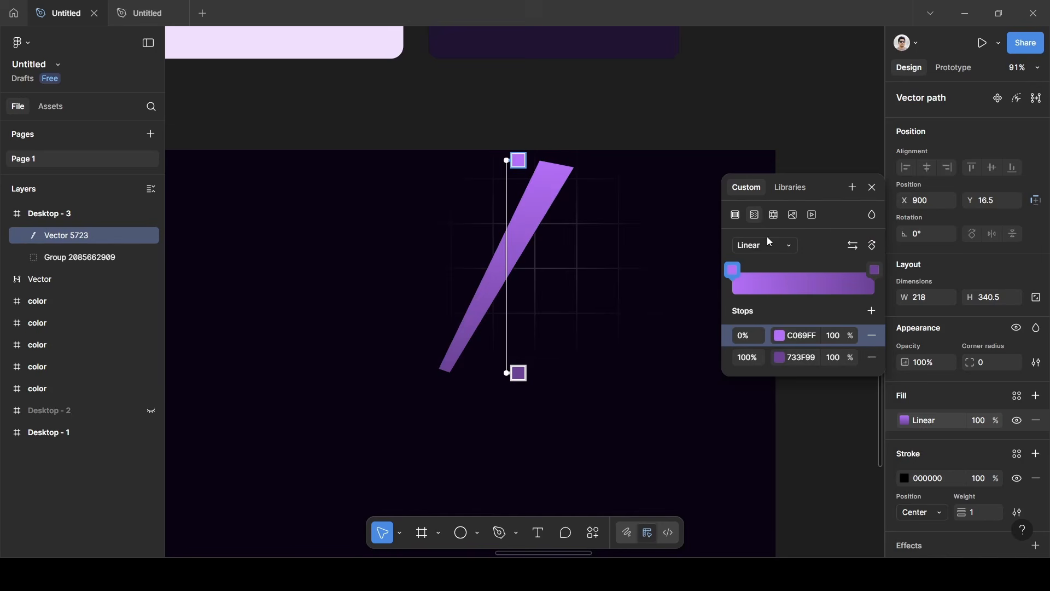
pyautogui.click(803, 336)
pyautogui.hotkey('ctrl', 'c')
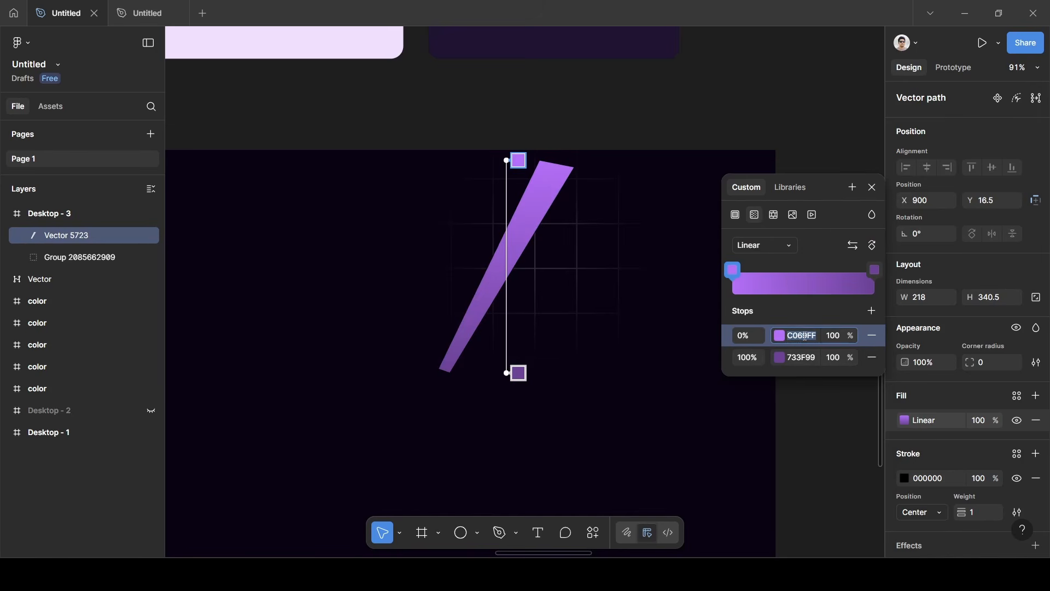
pyautogui.click(803, 358)
pyautogui.hotkey('ctrl', 'v')
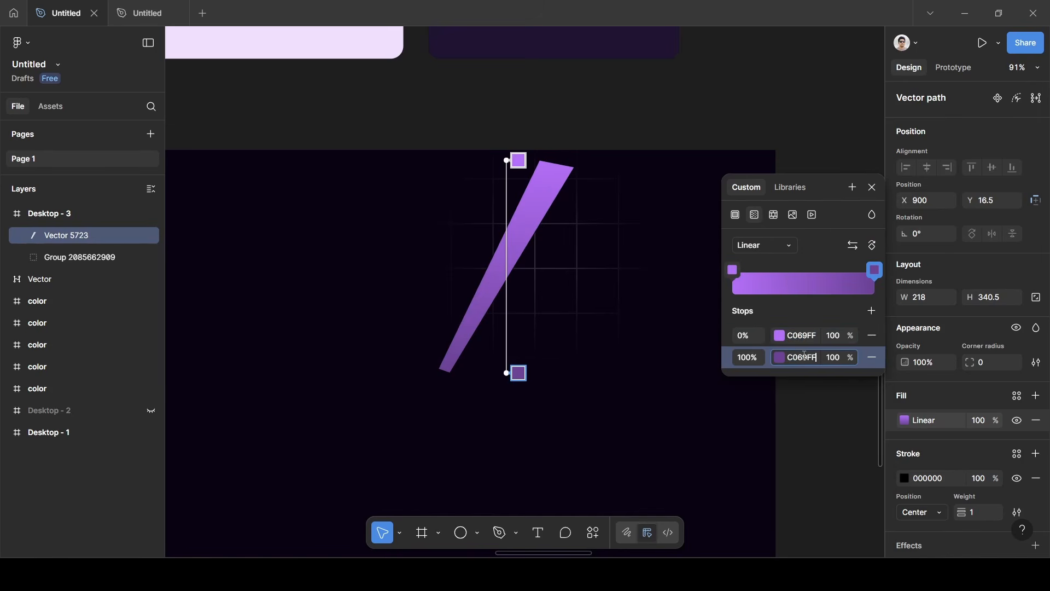
pyautogui.click(823, 319)
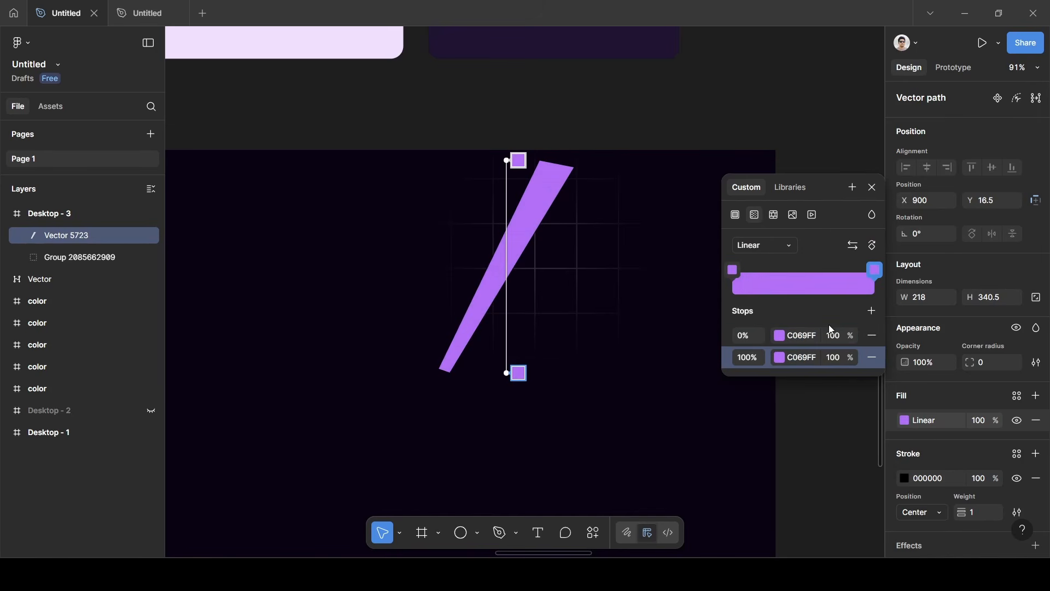
# Set the opacity of the beam gradient's 100% stop to 0%.
pyautogui.click(837, 358)
pyautogui.write('0')
pyautogui.press('Return')
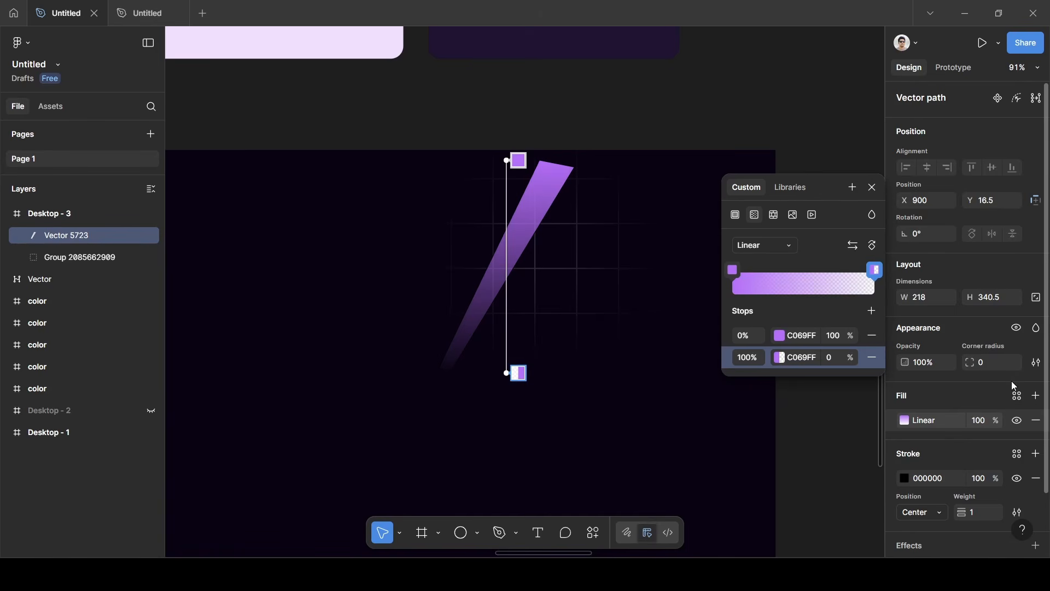
# Set the beam shape's blend mode to Plus lighter.
pyautogui.click(1038, 336)
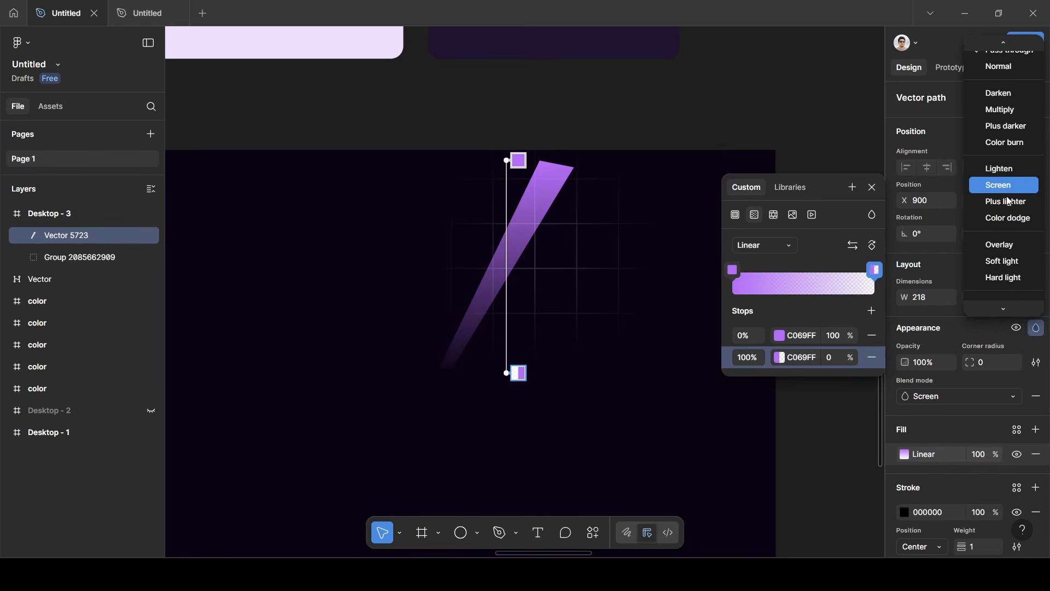
pyautogui.click(1008, 202)
pyautogui.click(965, 327)
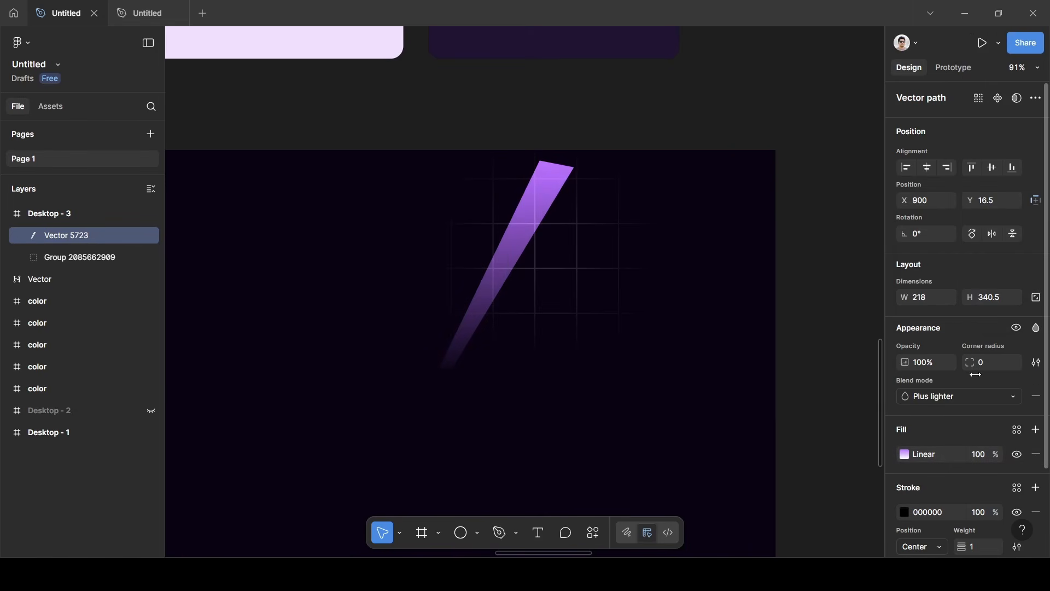
# Add a uniform layer blur of 21 to the beam shape.
pyautogui.scroll(-3, 969, 440)
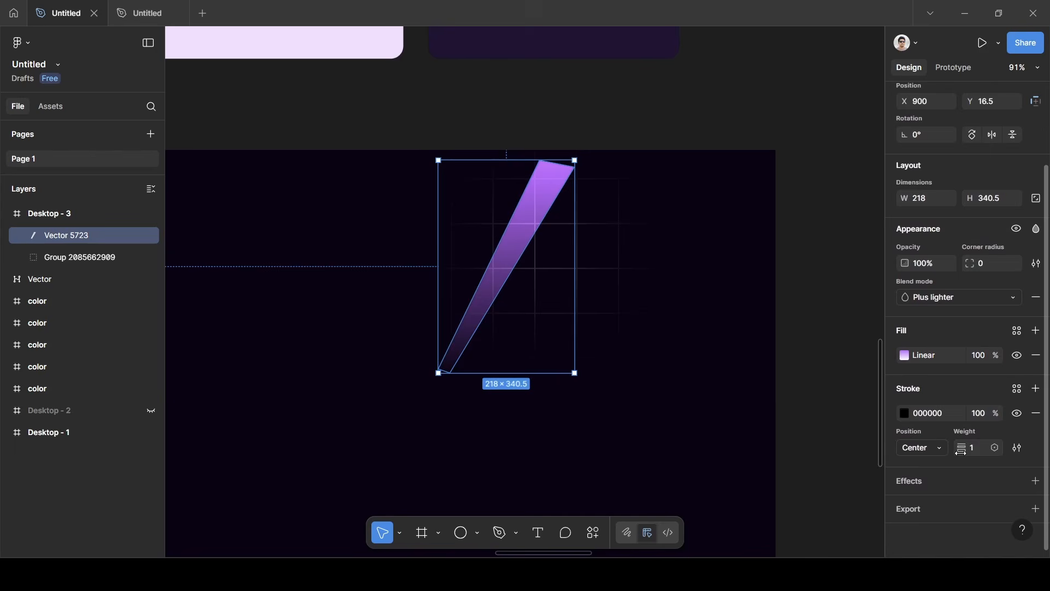
pyautogui.click(928, 481)
pyautogui.click(943, 506)
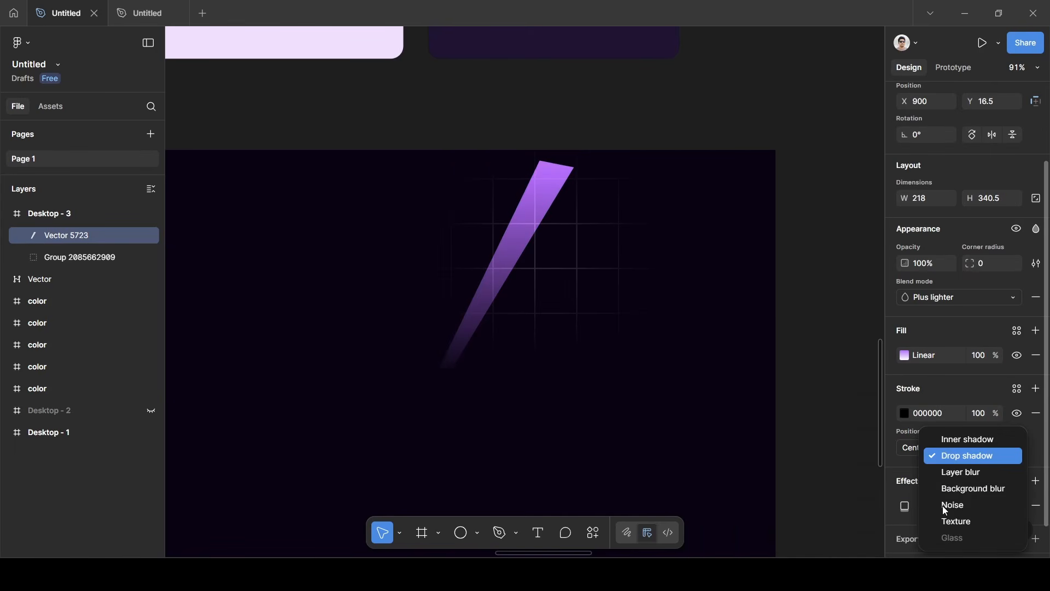
pyautogui.click(958, 471)
pyautogui.click(903, 509)
pyautogui.click(829, 526)
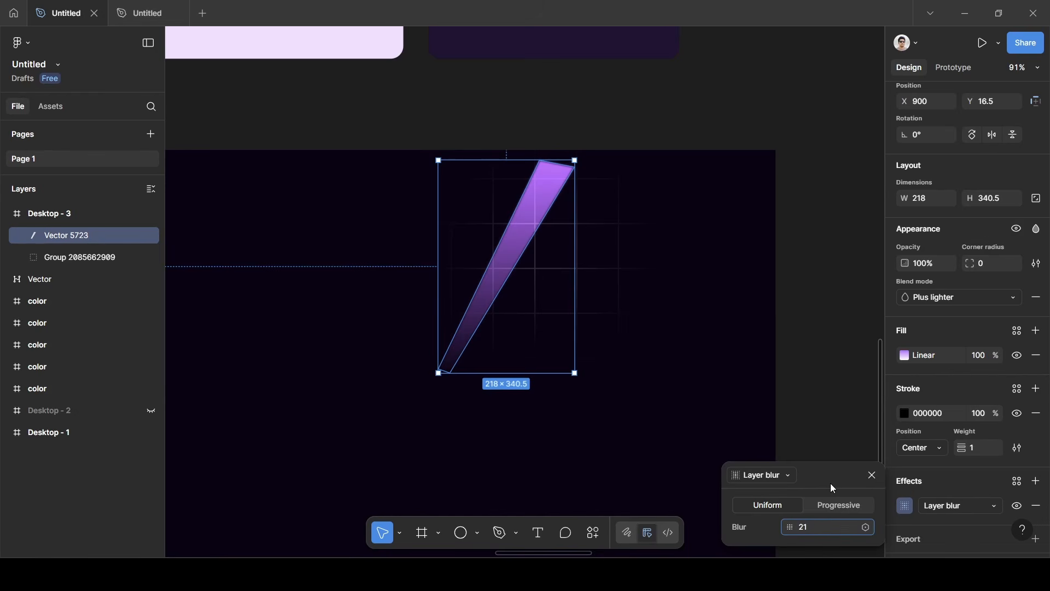
pyautogui.press('Return')
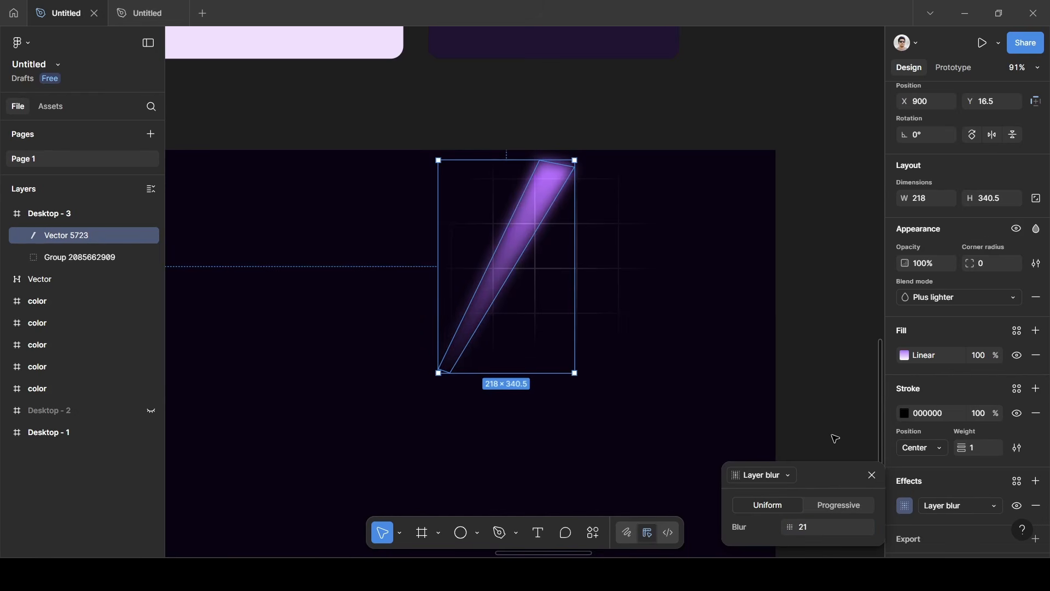
pyautogui.click(817, 331)
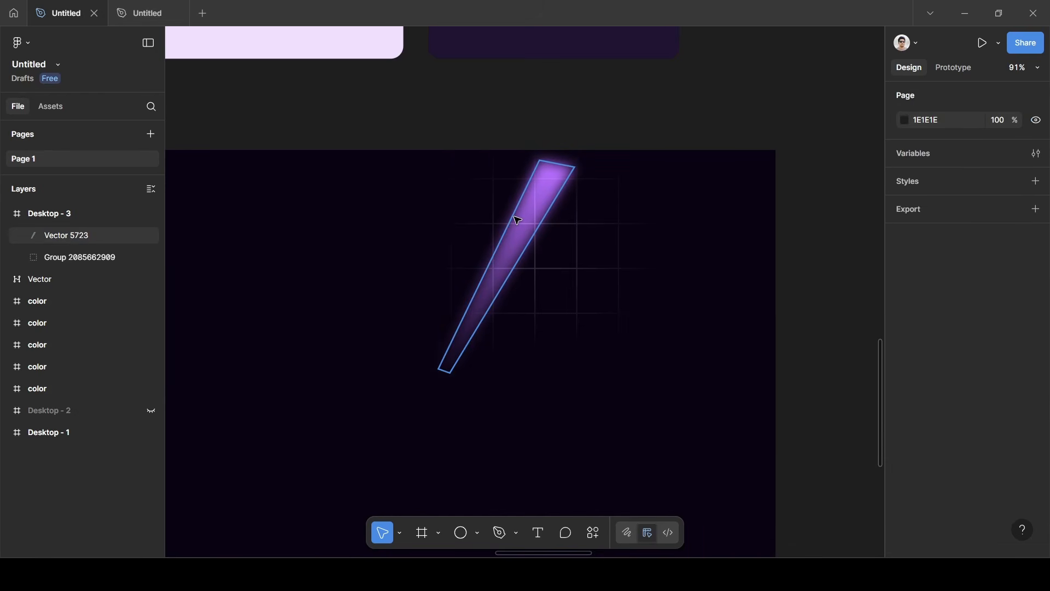
# Move the beam partly above the frame's upper edge, duplicate it twice, and shift one copy to about X 846, Y -52.
pyautogui.moveTo(523, 222); pyautogui.dragTo(540, 200)
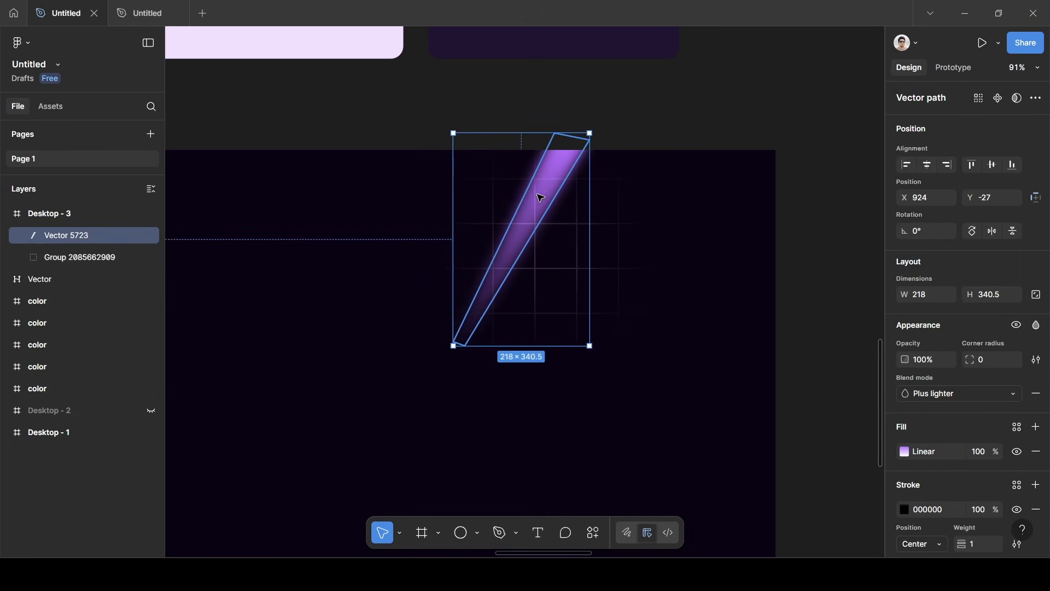
pyautogui.hotkey('ctrl', 'd')
pyautogui.hotkey('ctrl', 'd')
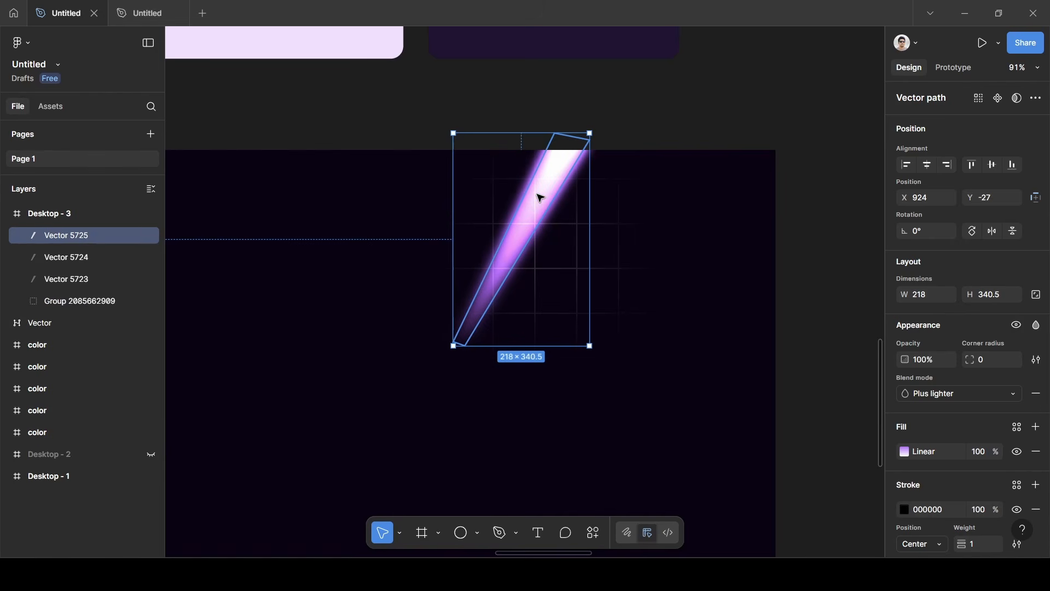
pyautogui.moveTo(541, 200)
pyautogui.mouseDown()
pyautogui.moveTo(509, 192)
pyautogui.moveTo(539, 197)
pyautogui.moveTo(530, 194)
pyautogui.mouseUp()
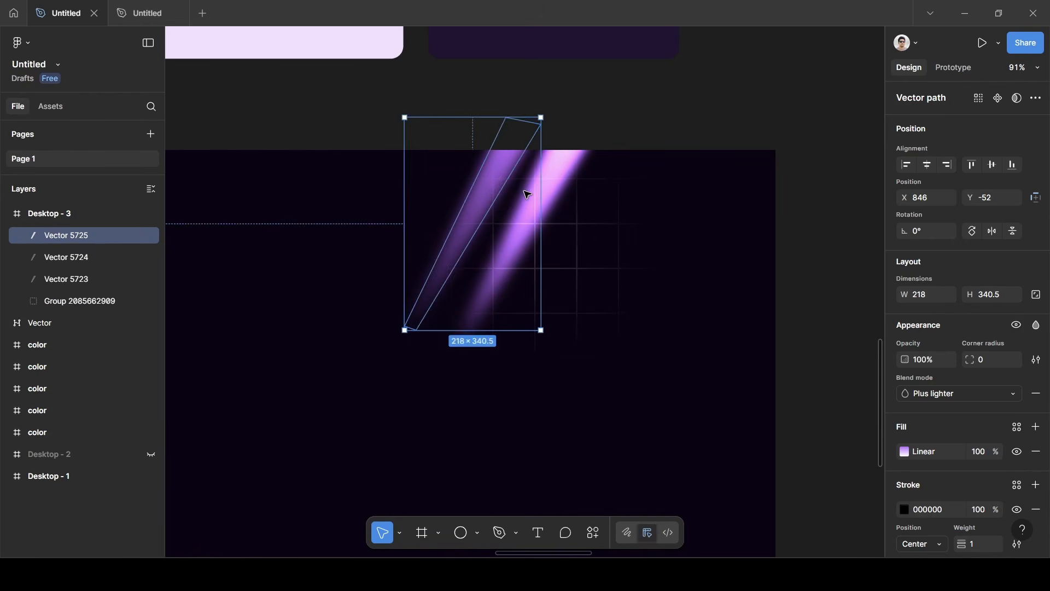
# Rotate the second beam copy still over the original to about -11.79° and move it to about X 885, Y -27.
pyautogui.click(562, 180)
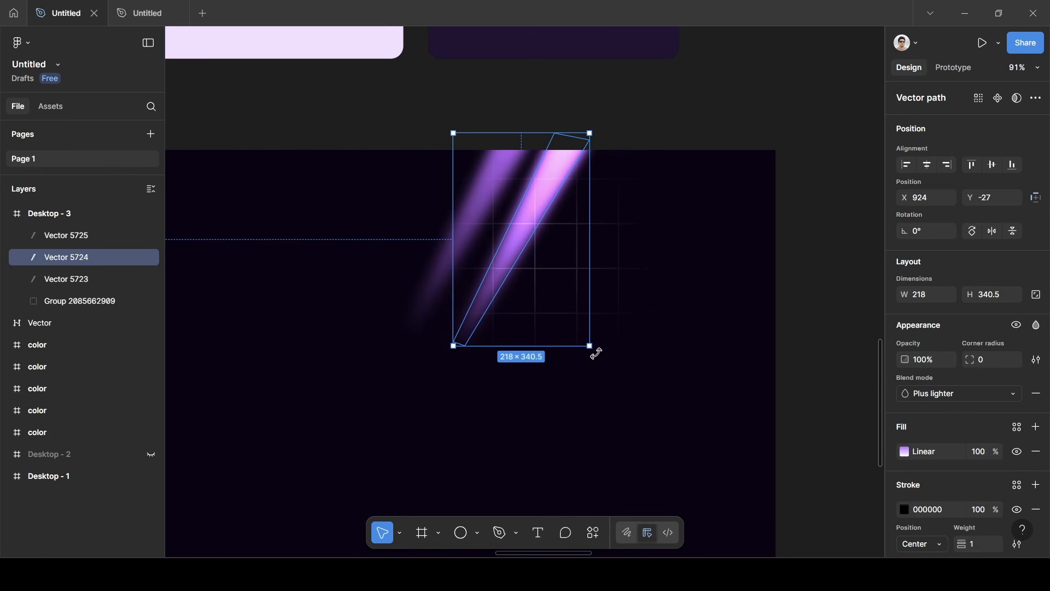
pyautogui.moveTo(596, 352); pyautogui.dragTo(570, 362)
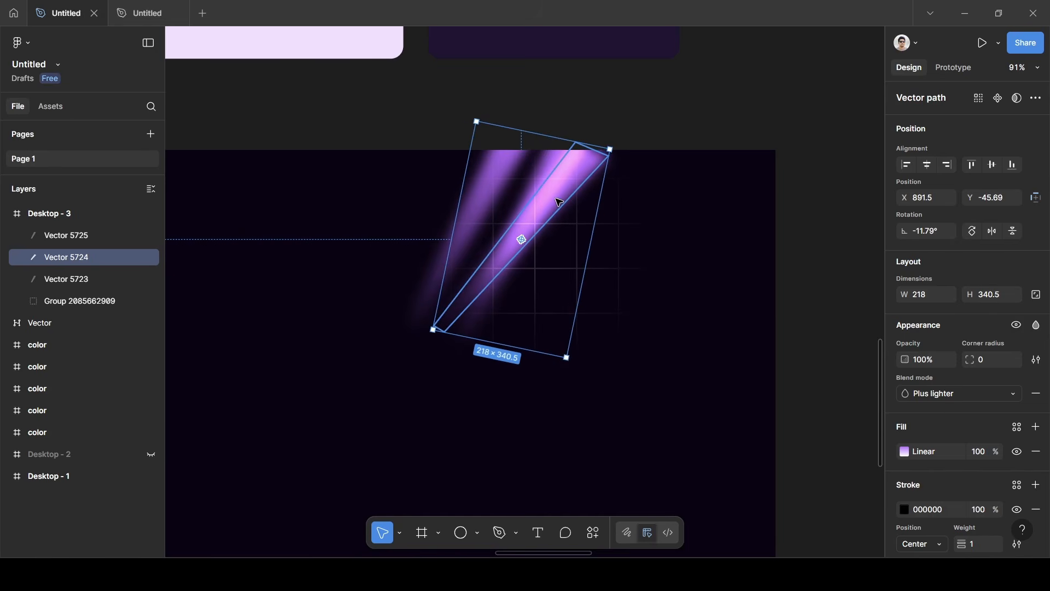
pyautogui.moveTo(560, 202); pyautogui.dragTo(551, 218)
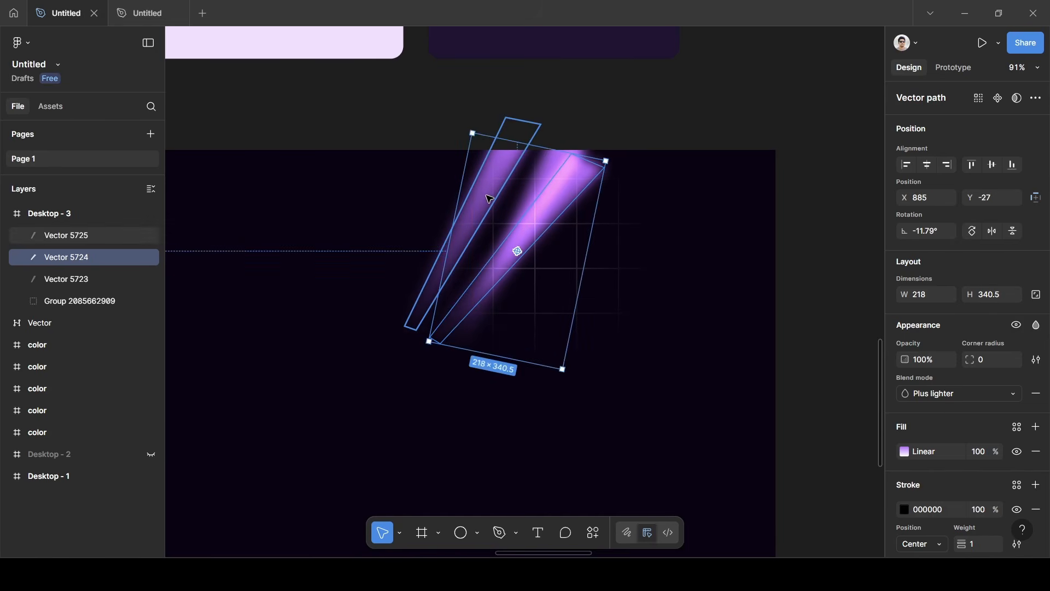
# Tilt the leftmost beam copy and move it against the others, then reposition the middle copy to about X 912, Y -59.
pyautogui.click(471, 232)
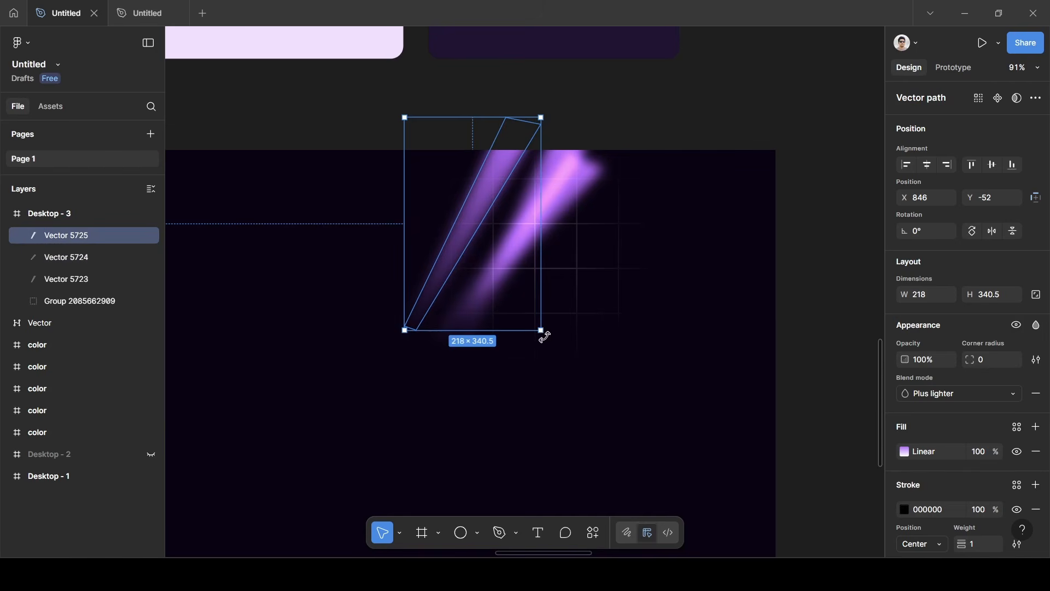
pyautogui.moveTo(541, 336); pyautogui.dragTo(516, 347)
pyautogui.moveTo(495, 206); pyautogui.dragTo(570, 197)
pyautogui.click(564, 209)
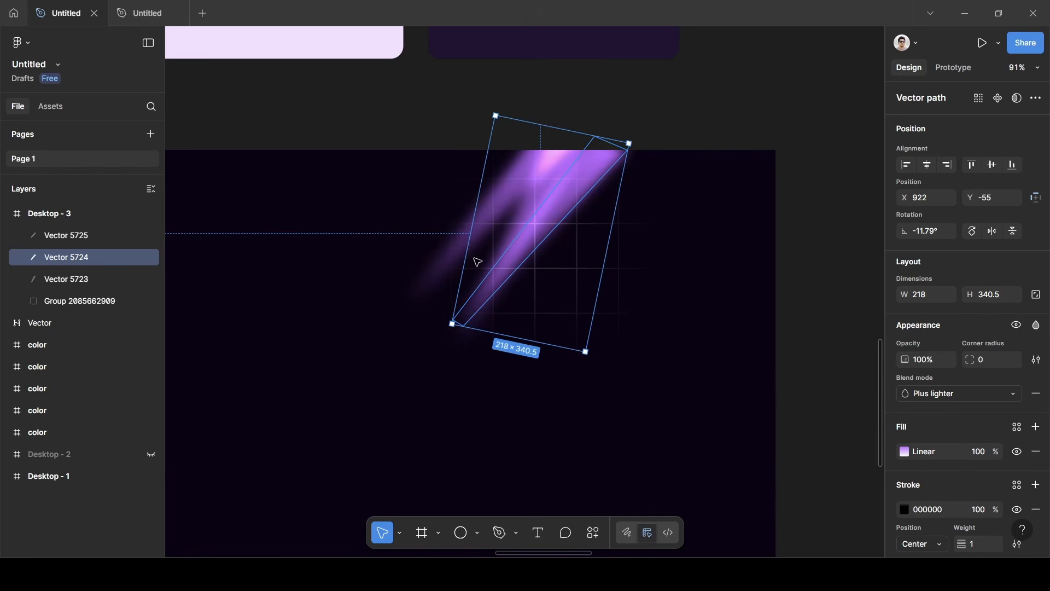
pyautogui.moveTo(527, 253); pyautogui.dragTo(521, 250)
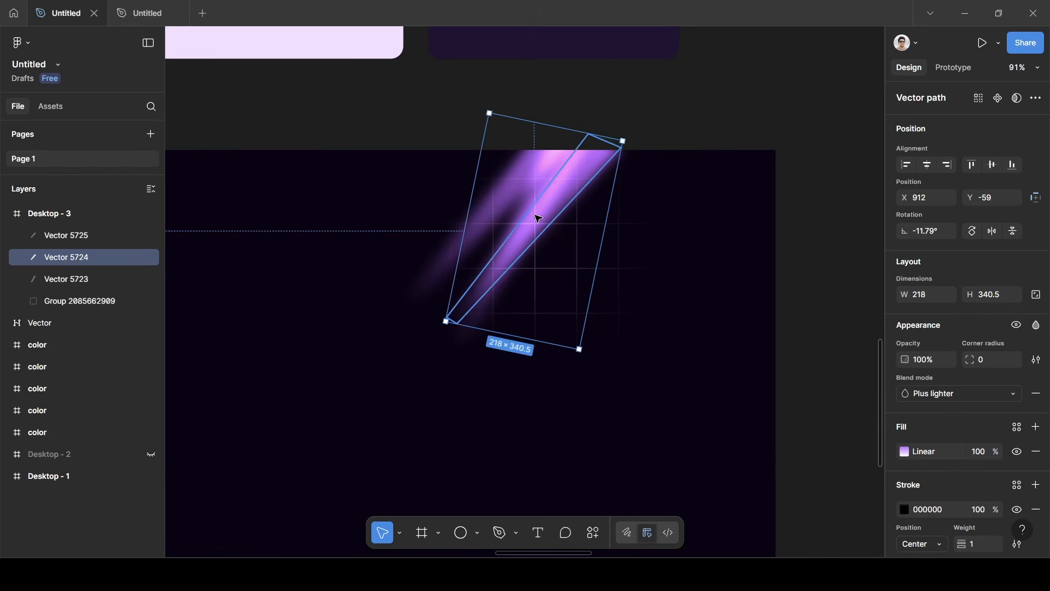
# Rotate the original beam to about -9.62° and move it between the two copies, at about X 880, Y -53.
pyautogui.click(540, 194)
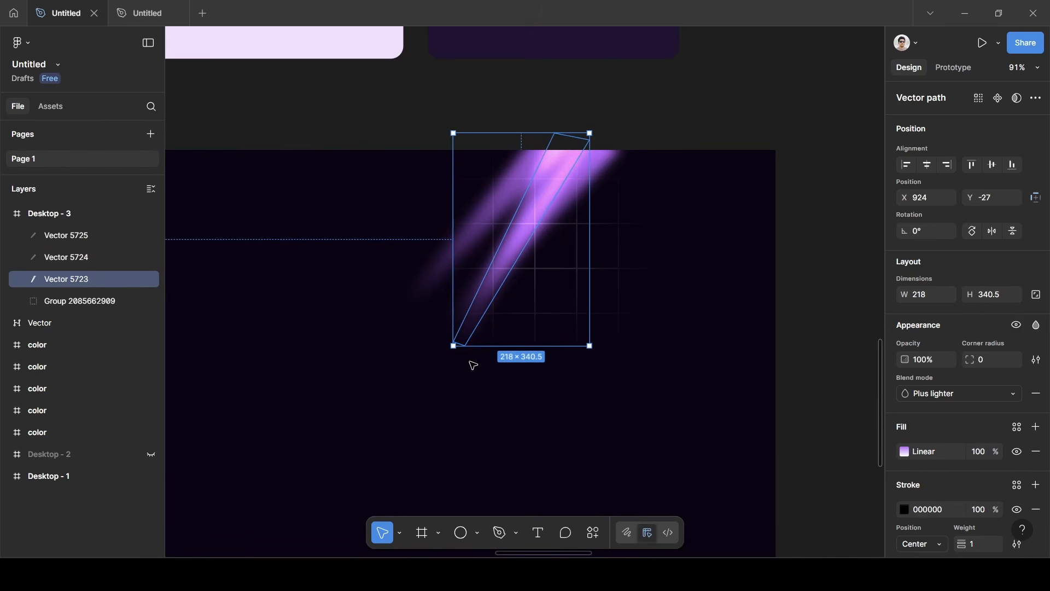
pyautogui.moveTo(590, 350); pyautogui.dragTo(571, 360)
pyautogui.moveTo(545, 194); pyautogui.dragTo(541, 188)
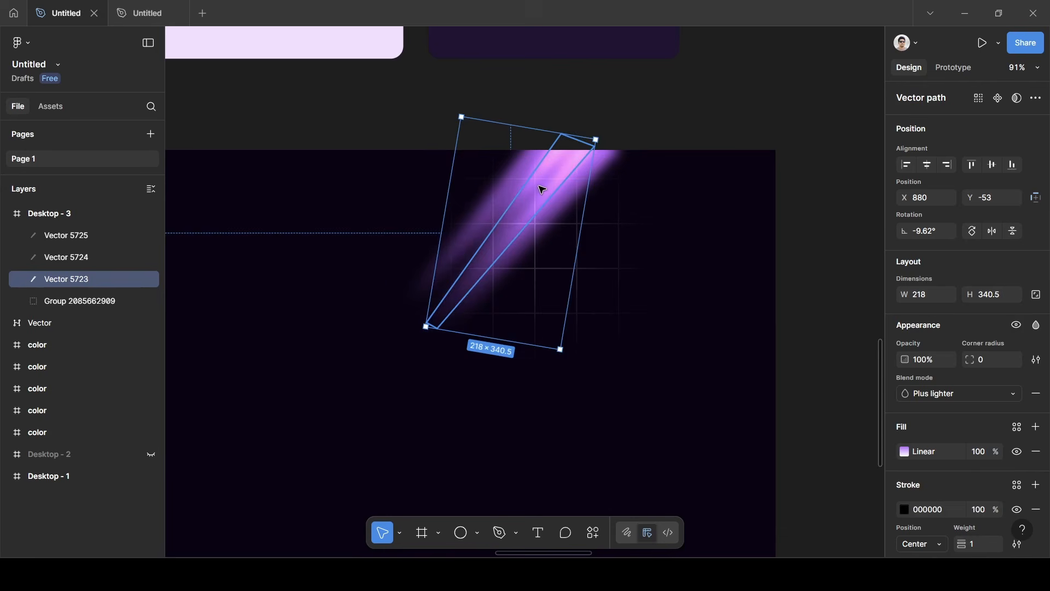
pyautogui.click(666, 104)
# Compare the overlapping light beams in Desktop - 3 with the reference design in Desktop - 1.
pyautogui.scroll(-10, 670, 109)
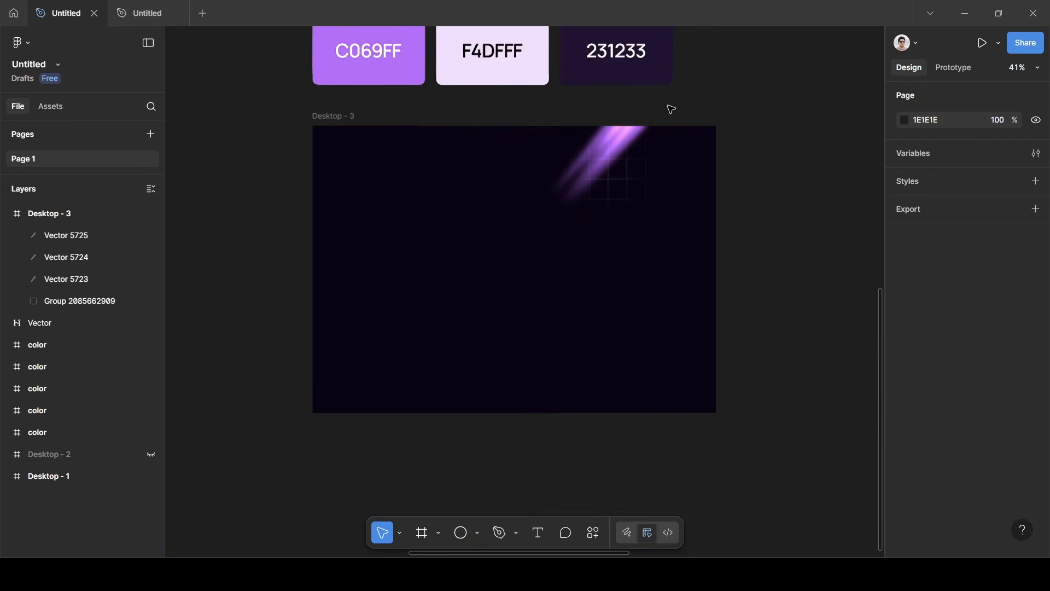
pyautogui.hscroll(-1, 669, 104)
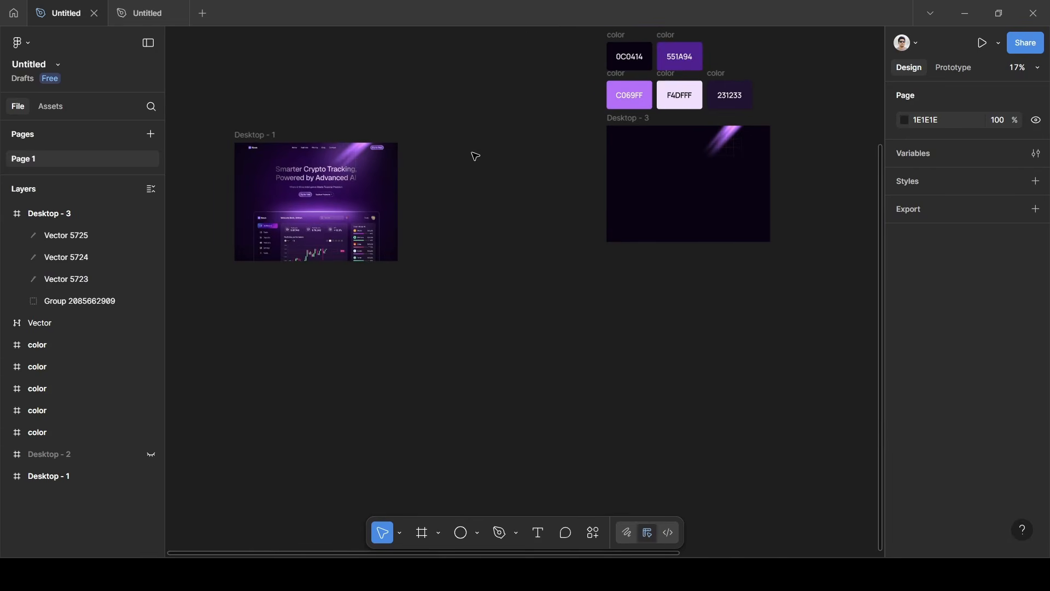
pyautogui.scroll(3, 765, 157)
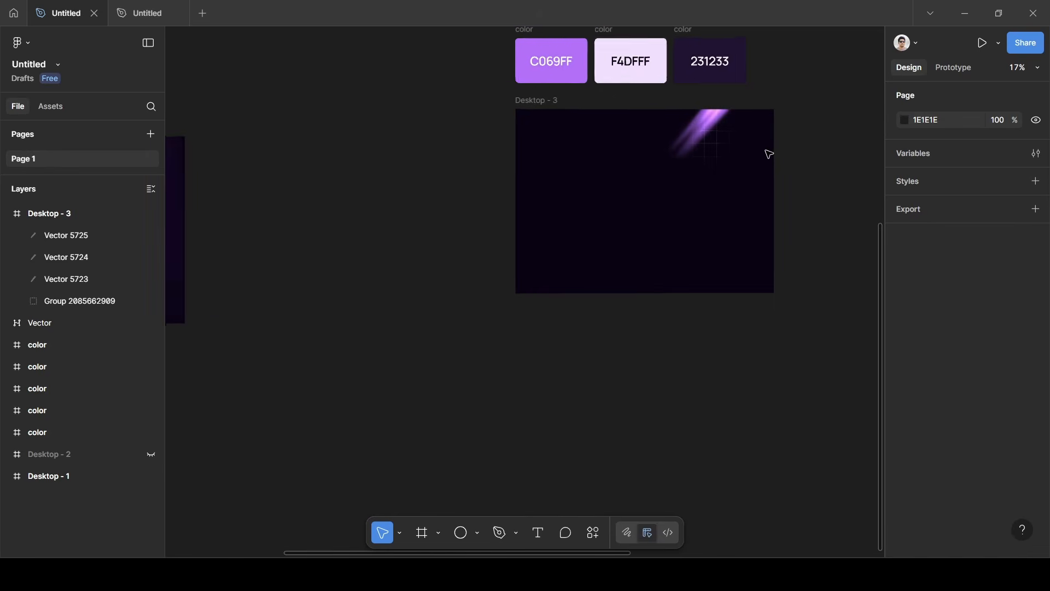
pyautogui.scroll(2, 330, 211)
pyautogui.hscroll(3, 331, 211)
pyautogui.scroll(3, 335, 214)
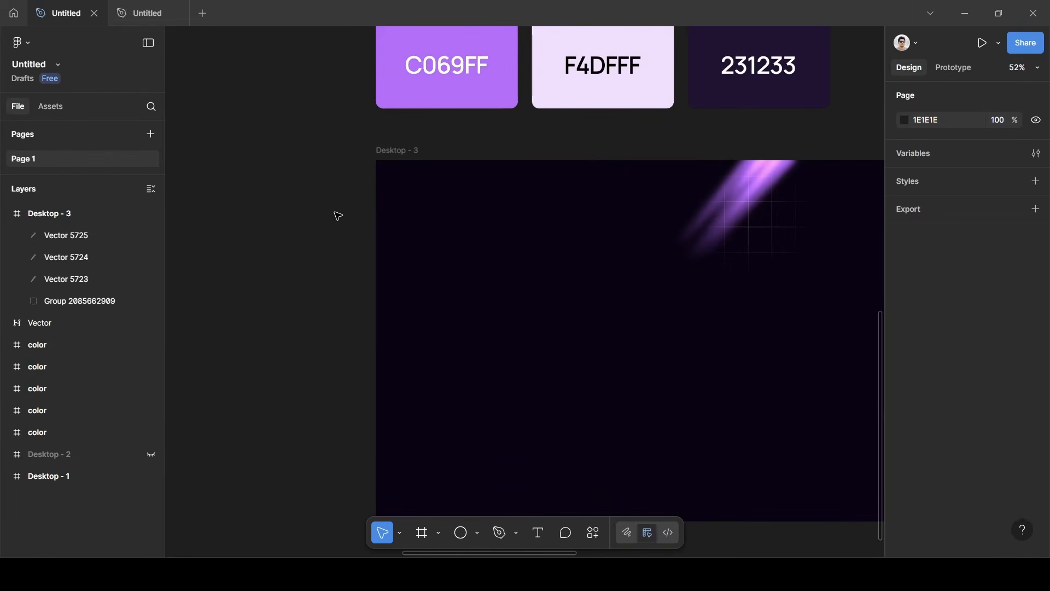
pyautogui.hscroll(4, 335, 213)
pyautogui.scroll(1, 335, 213)
pyautogui.hscroll(1, 340, 216)
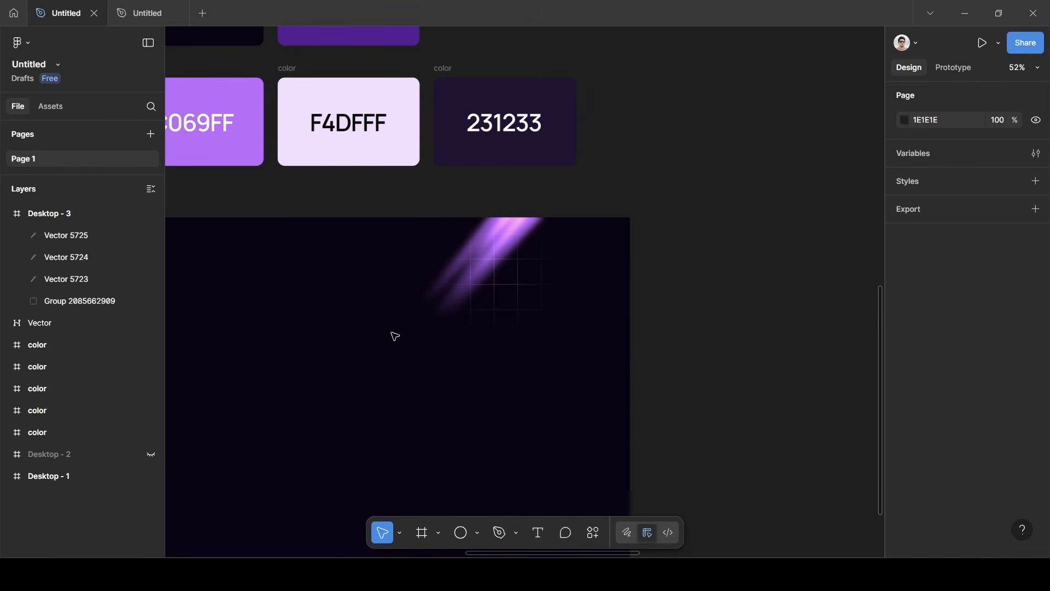
# Group the three beam vectors in Desktop - 3 and lock the group.
pyautogui.click(101, 235)
pyautogui.keyDown('shift'); pyautogui.click(98, 258); pyautogui.keyUp('shift')
pyautogui.keyDown('shift'); pyautogui.click(103, 278); pyautogui.keyUp('shift')
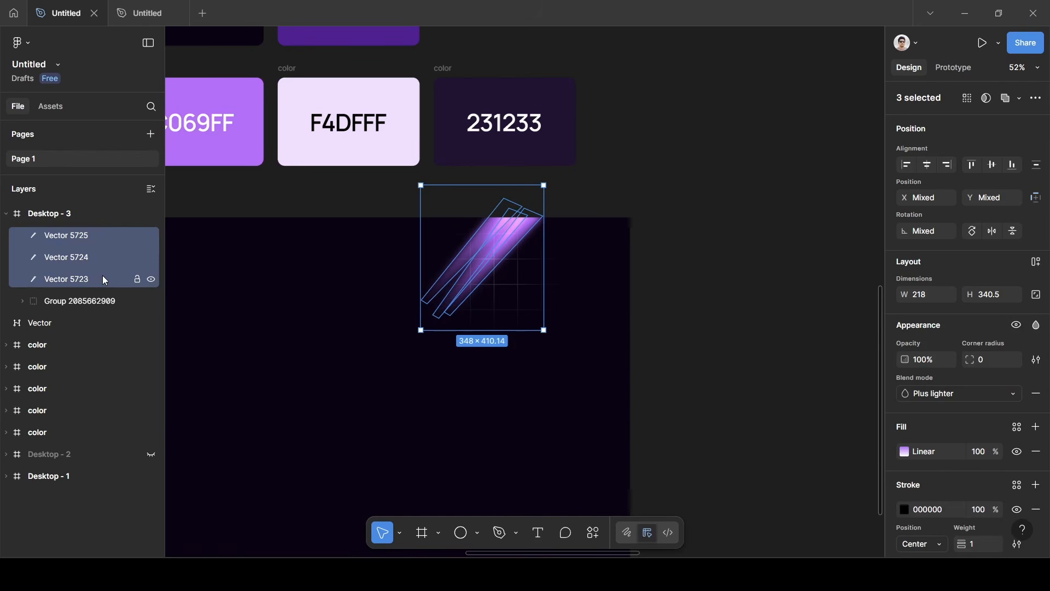
pyautogui.hotkey('ctrl', 'g')
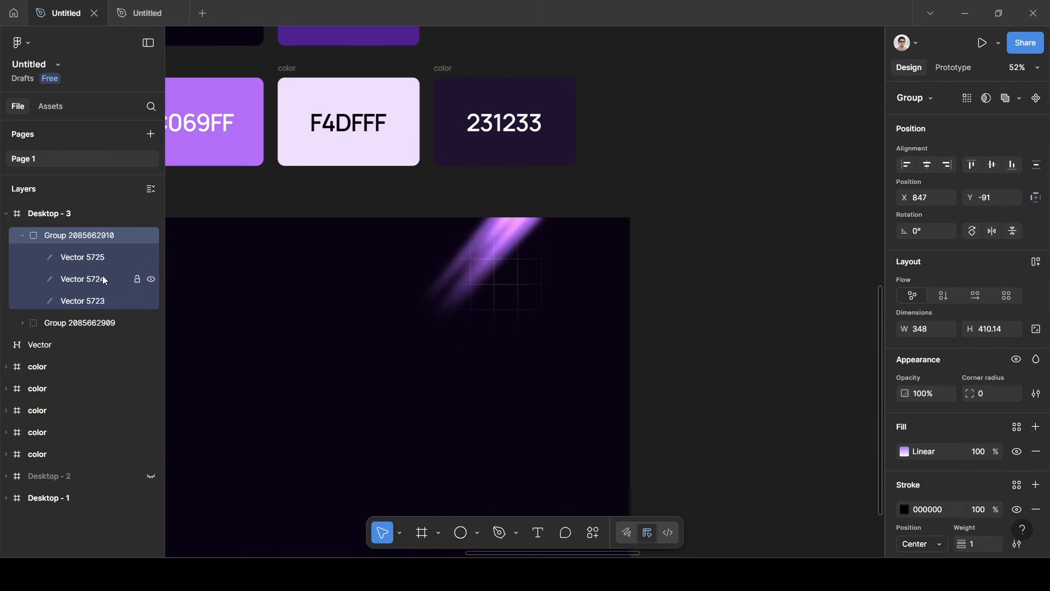
pyautogui.click(594, 177)
pyautogui.click(22, 236)
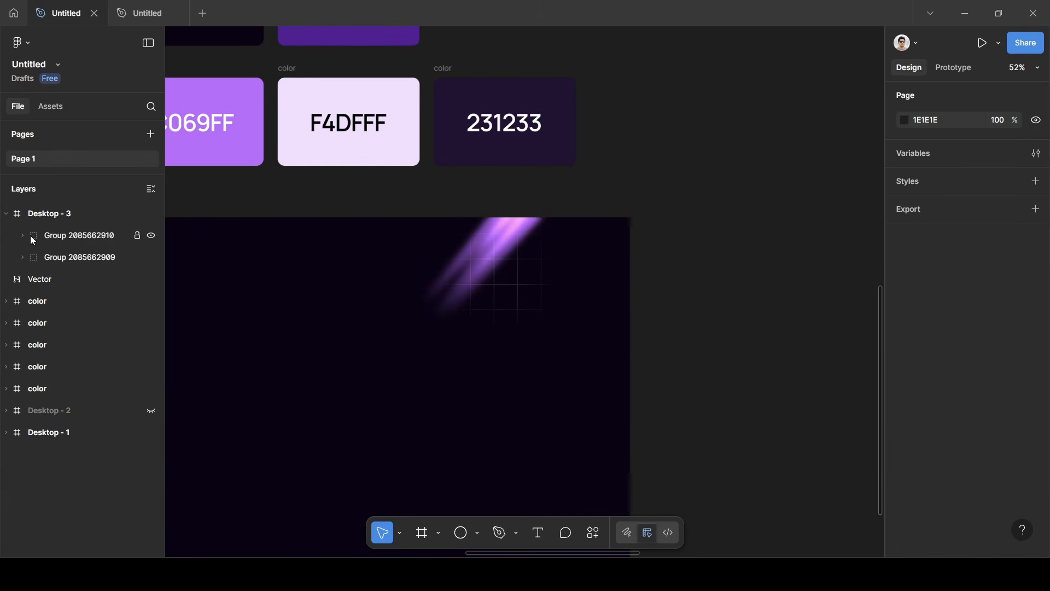
pyautogui.click(137, 237)
# Draw an ellipse about 290 × 429 over the light beams and rotate it to about -31.85° along their direction.
pyautogui.press('o')
pyautogui.scroll(3, 486, 267)
pyautogui.scroll(2, 487, 267)
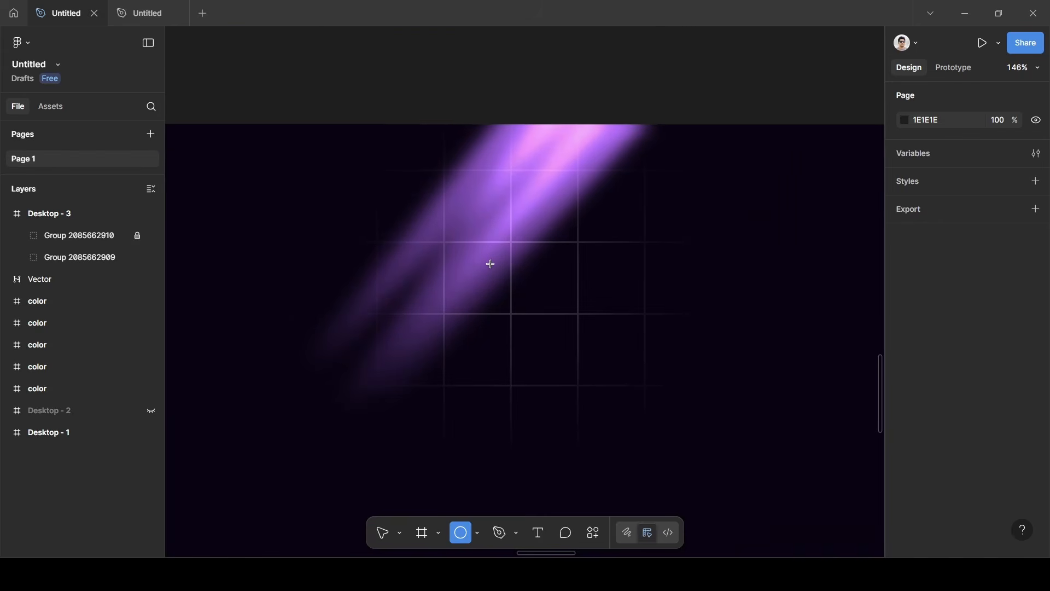
pyautogui.scroll(-3, 487, 262)
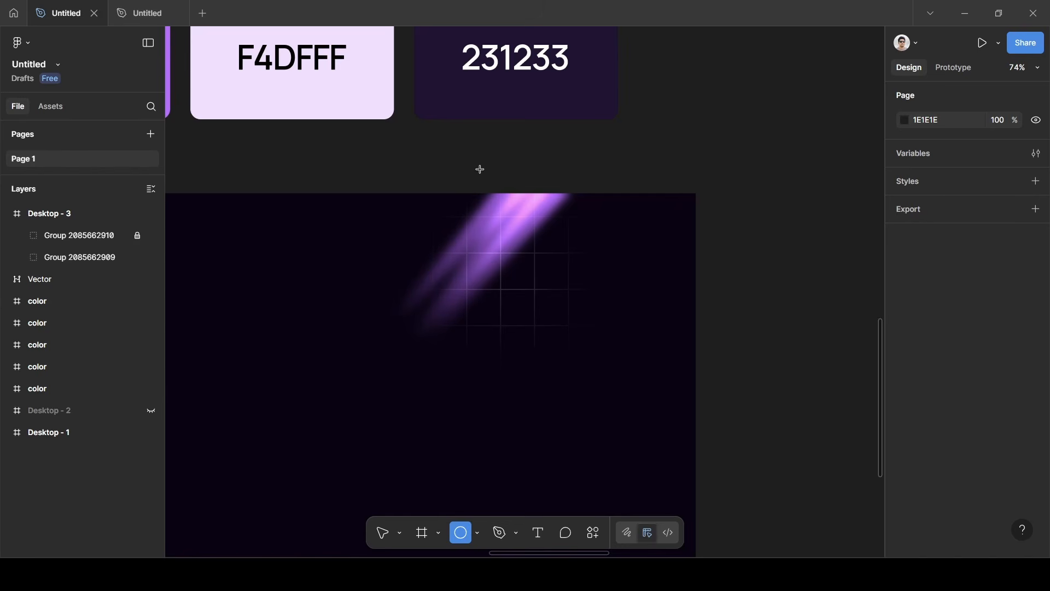
pyautogui.moveTo(481, 169); pyautogui.dragTo(558, 406)
pyautogui.moveTo(605, 284); pyautogui.dragTo(539, 271)
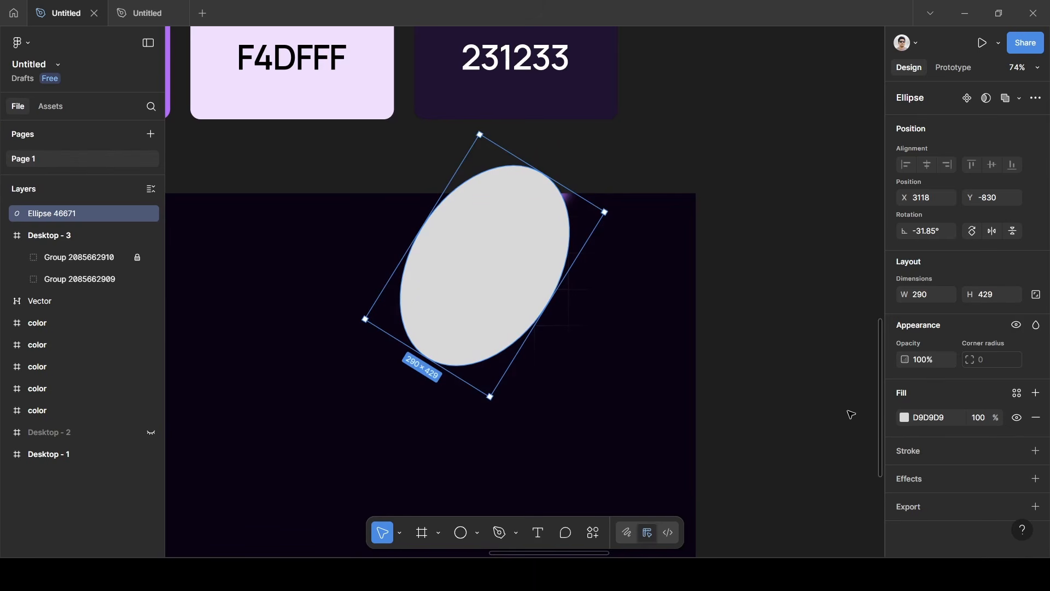
# Fill the ellipse with the color sampled from the C069FF swatch and set the fill's opacity to 50%.
pyautogui.click(905, 419)
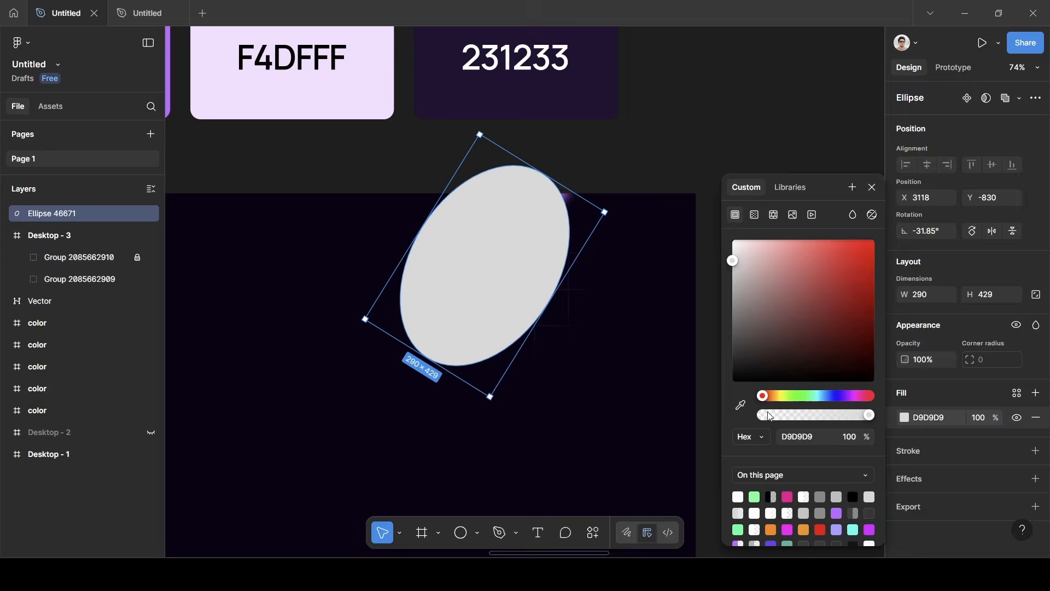
pyautogui.click(741, 405)
pyautogui.hscroll(-5, 470, 302)
pyautogui.scroll(2, 471, 302)
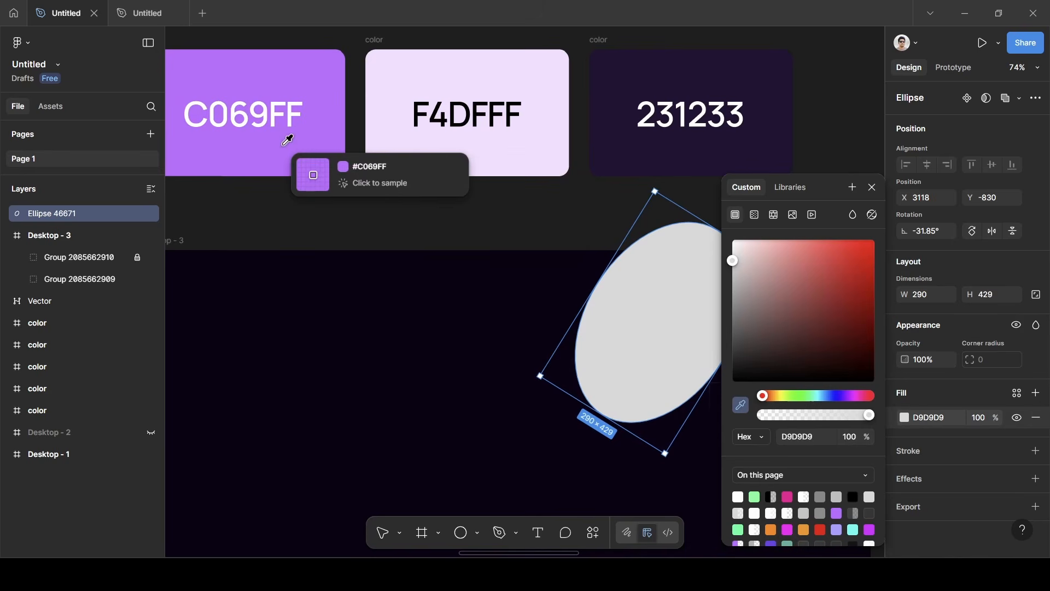
pyautogui.click(284, 143)
pyautogui.click(287, 141)
pyautogui.click(874, 188)
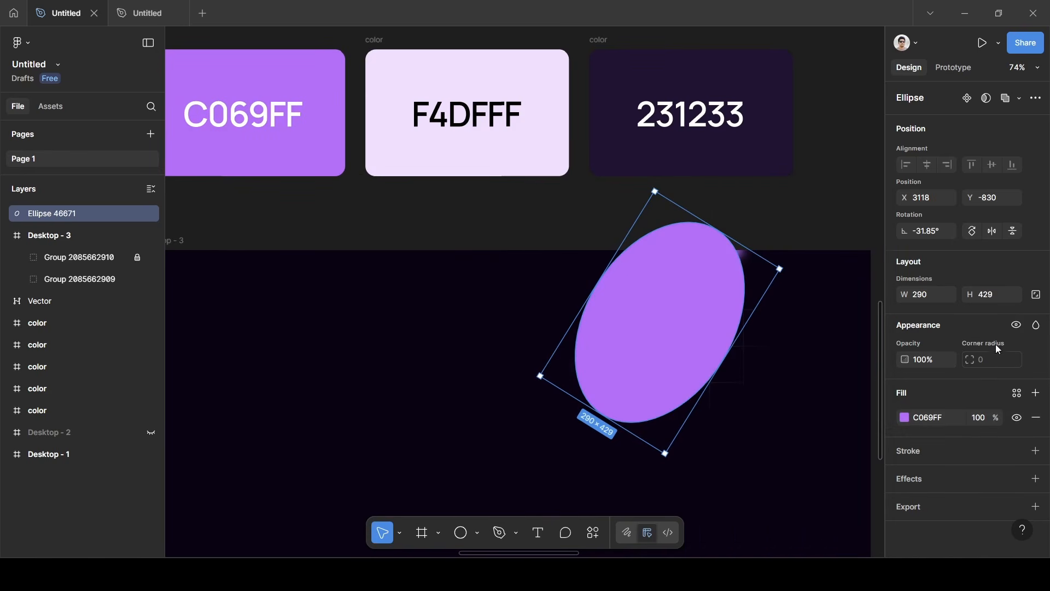
pyautogui.click(983, 415)
pyautogui.press('Return')
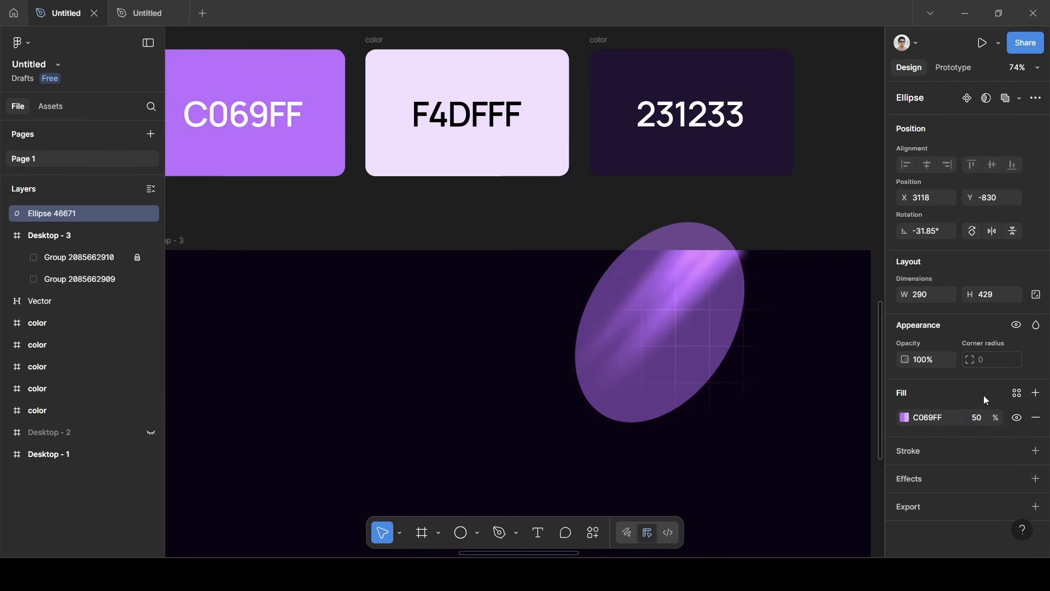
# Add a uniform layer blur of 250 to the ellipse.
pyautogui.click(936, 478)
pyautogui.scroll(-1, 959, 484)
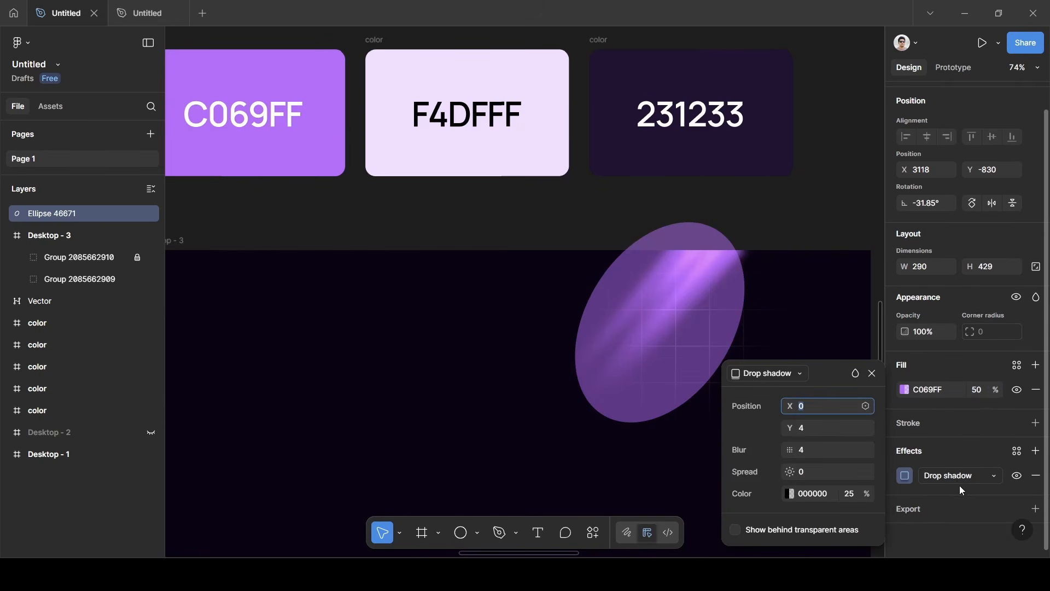
pyautogui.click(957, 481)
pyautogui.click(963, 481)
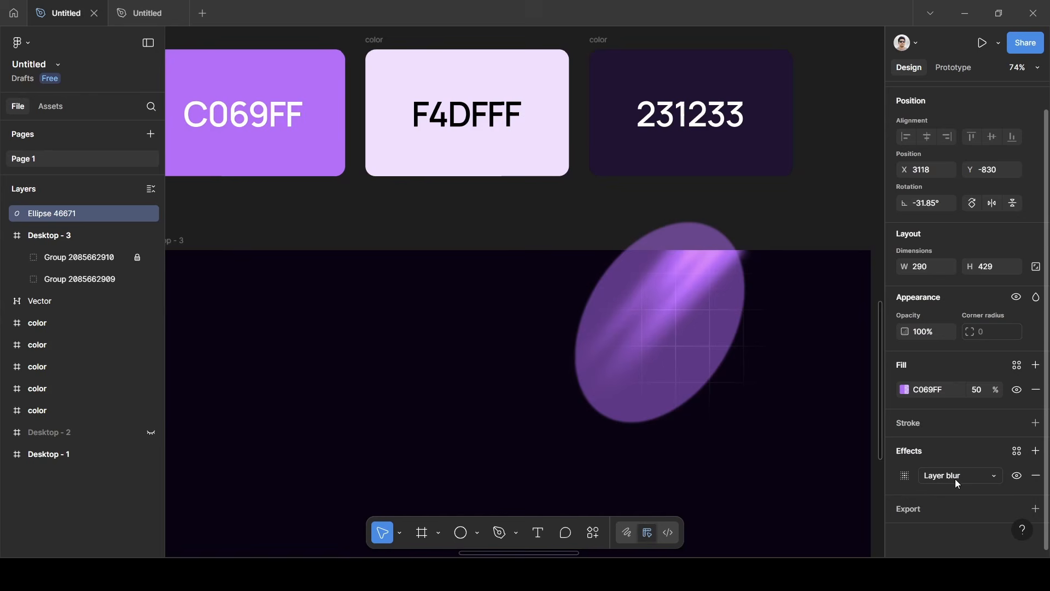
pyautogui.click(905, 476)
pyautogui.click(810, 529)
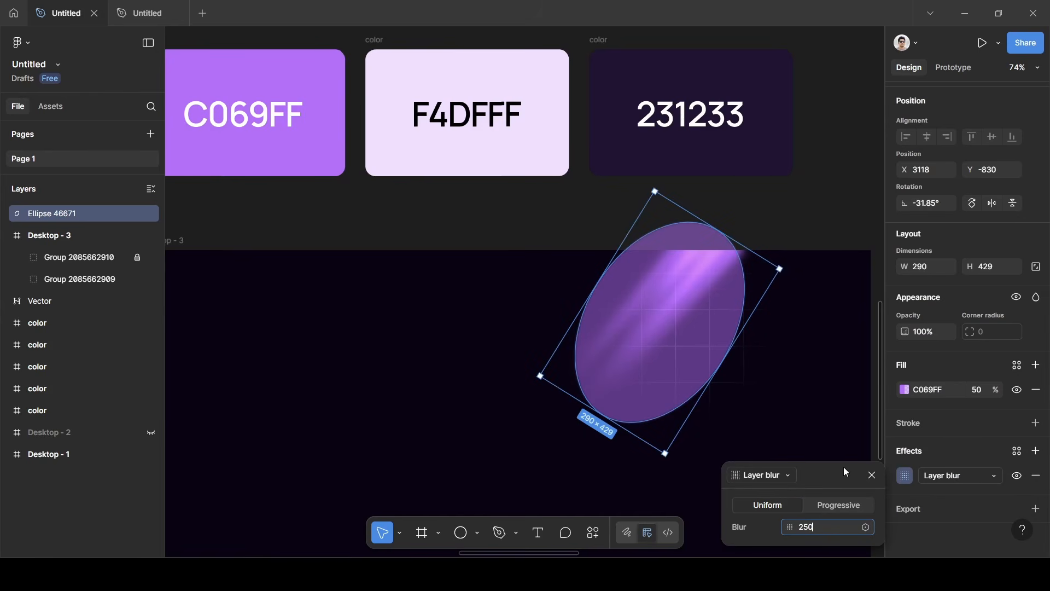
pyautogui.press('Return')
pyautogui.click(873, 475)
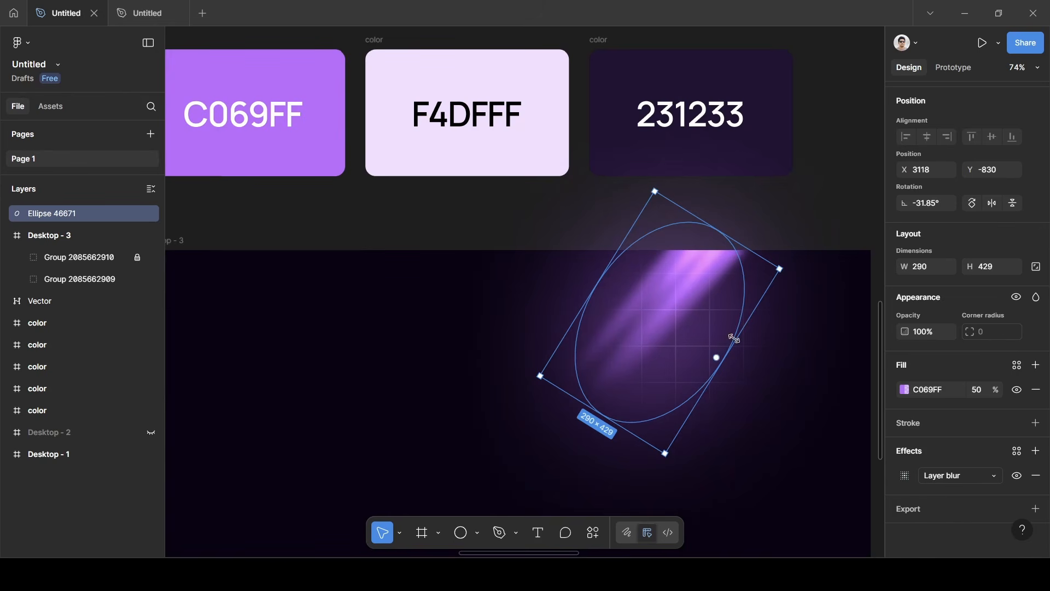
# Rotate the blurred glow ellipse to about -40.21° and shift it to follow the light beams' direction.
pyautogui.click(801, 209)
pyautogui.scroll(-5, 802, 210)
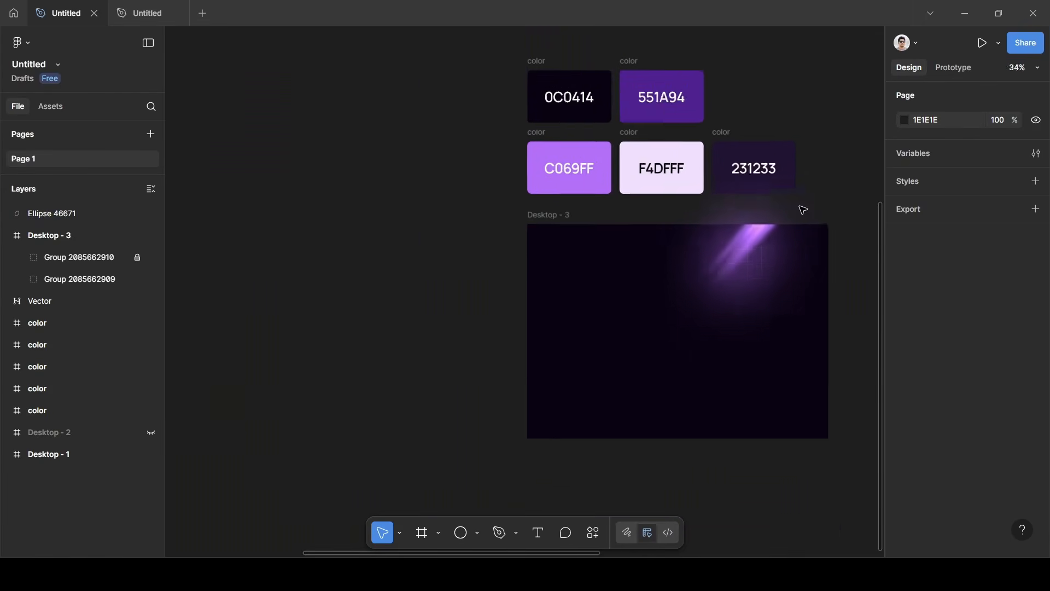
pyautogui.scroll(-2, 278, 372)
pyautogui.hscroll(-3, 278, 372)
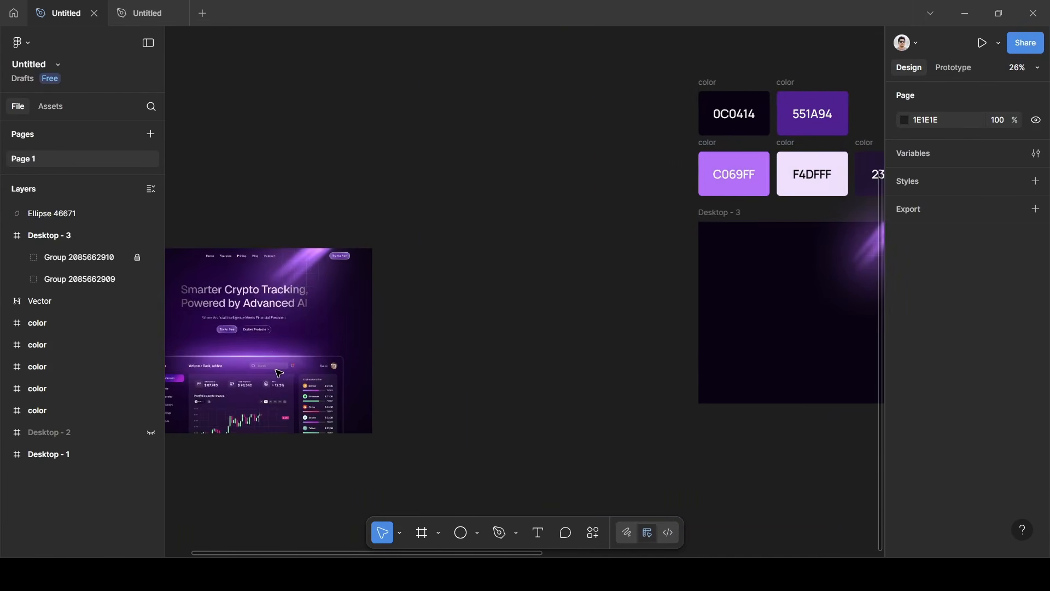
pyautogui.hscroll(5, 276, 369)
pyautogui.scroll(3, 279, 370)
pyautogui.hscroll(5, 284, 372)
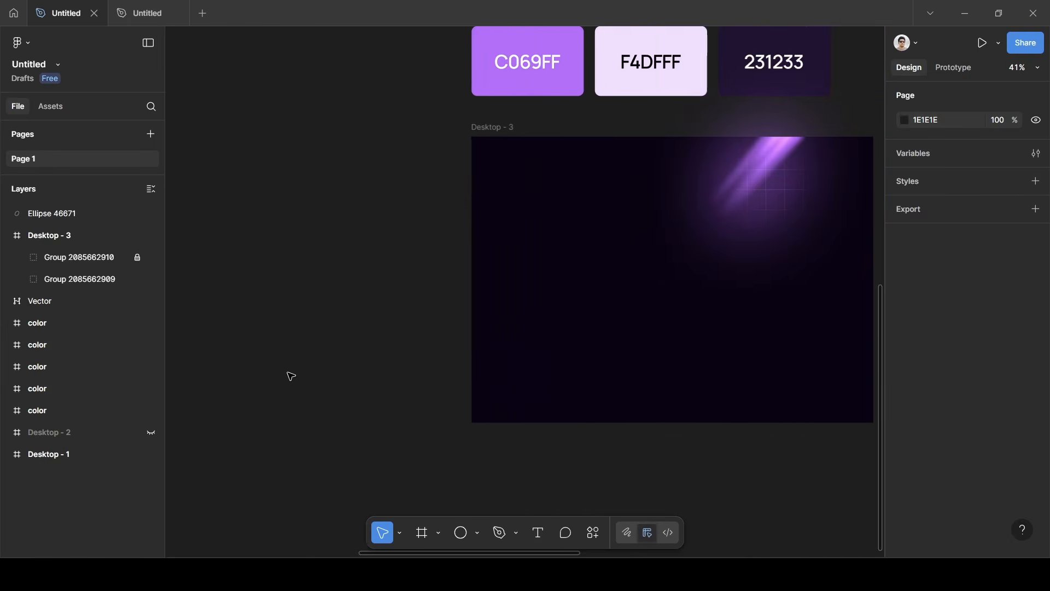
pyautogui.hscroll(5, 291, 376)
pyautogui.click(632, 215)
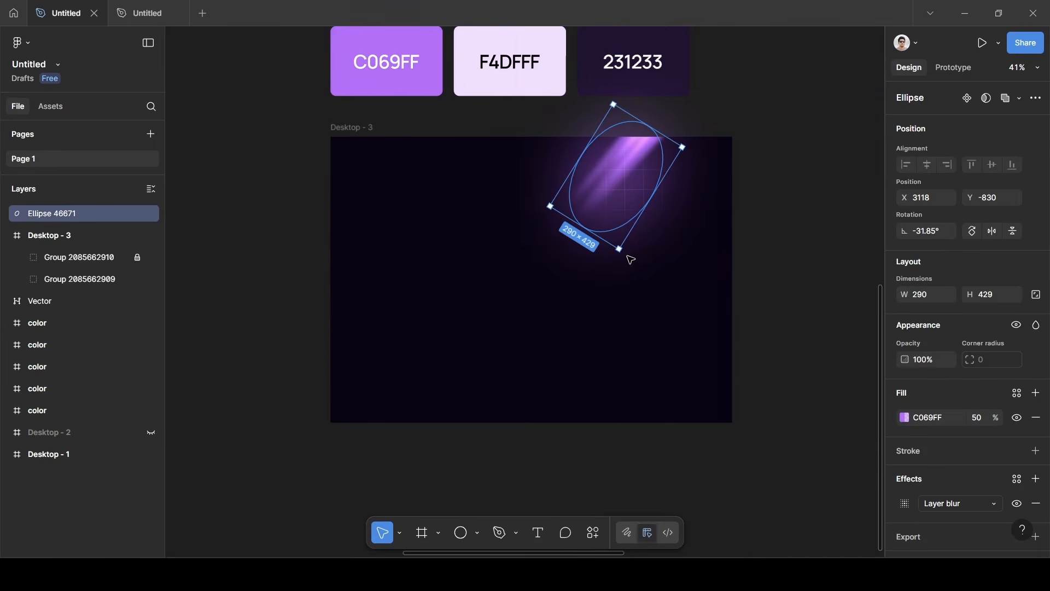
pyautogui.moveTo(622, 256); pyautogui.dragTo(612, 254)
pyautogui.moveTo(642, 190); pyautogui.dragTo(641, 185)
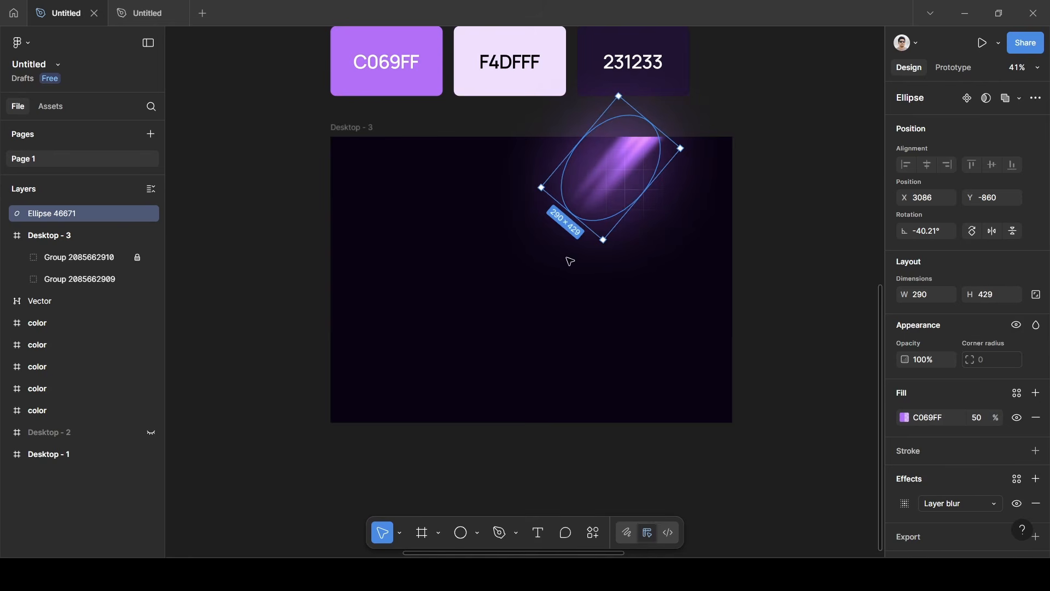
# Move the glow ellipse into the Desktop - 3 frame, above the locked beam group.
pyautogui.hscroll(-3, 549, 272)
pyautogui.scroll(-5, 548, 272)
pyautogui.click(313, 297)
pyautogui.hscroll(3, 410, 301)
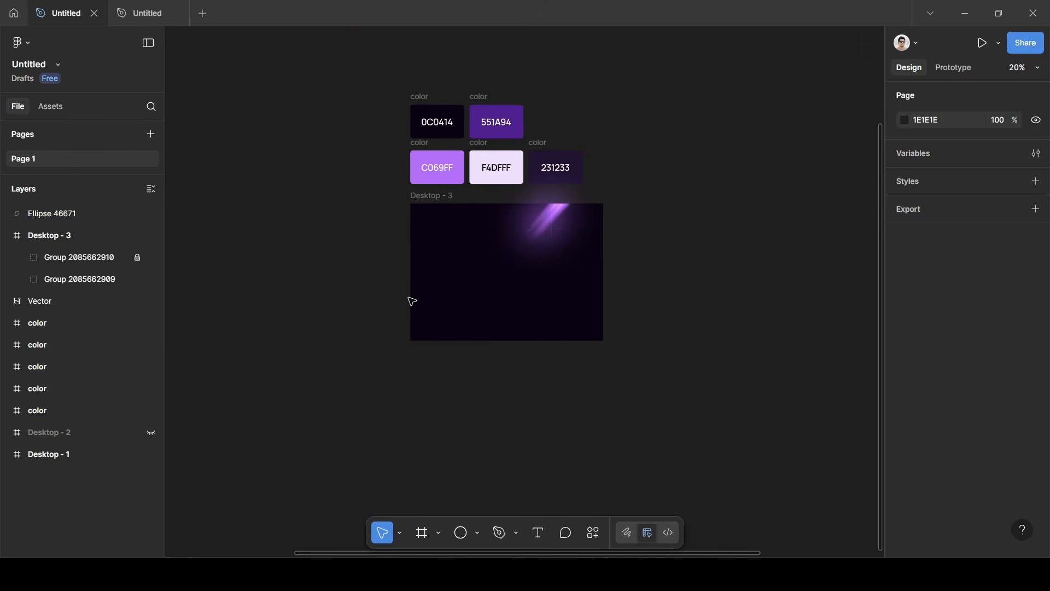
pyautogui.scroll(4, 411, 301)
pyautogui.hscroll(-6, 411, 300)
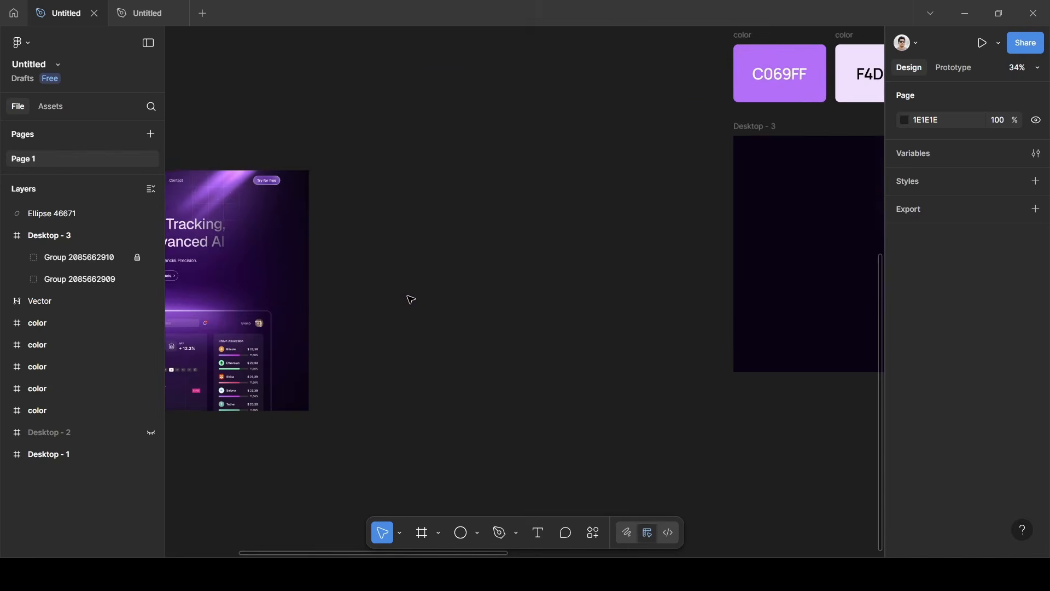
pyautogui.scroll(2, 411, 300)
pyautogui.hscroll(7, 411, 300)
pyautogui.click(592, 232)
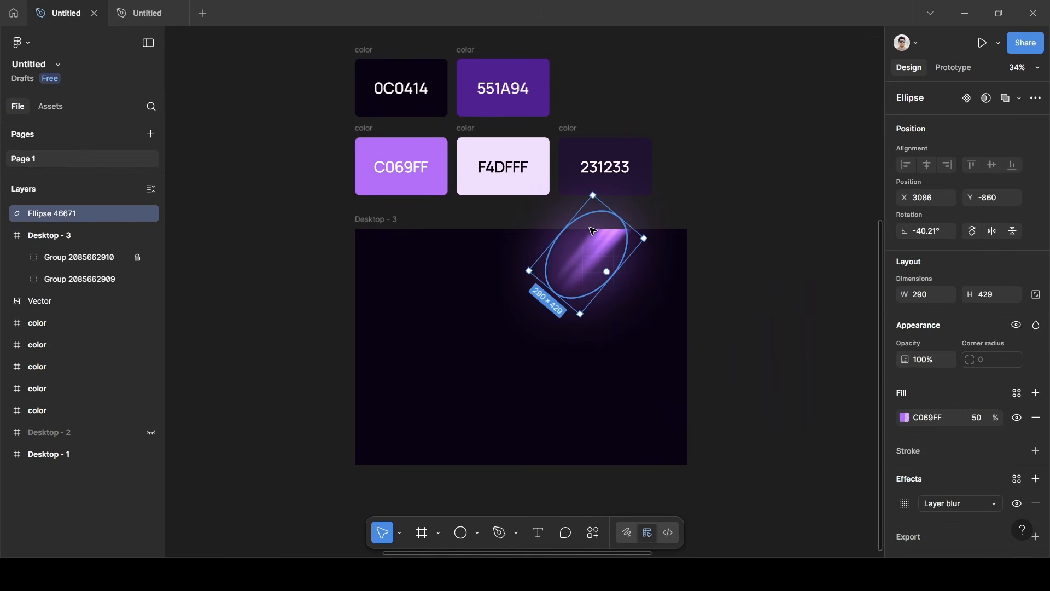
pyautogui.moveTo(64, 216); pyautogui.dragTo(65, 240)
pyautogui.click(685, 198)
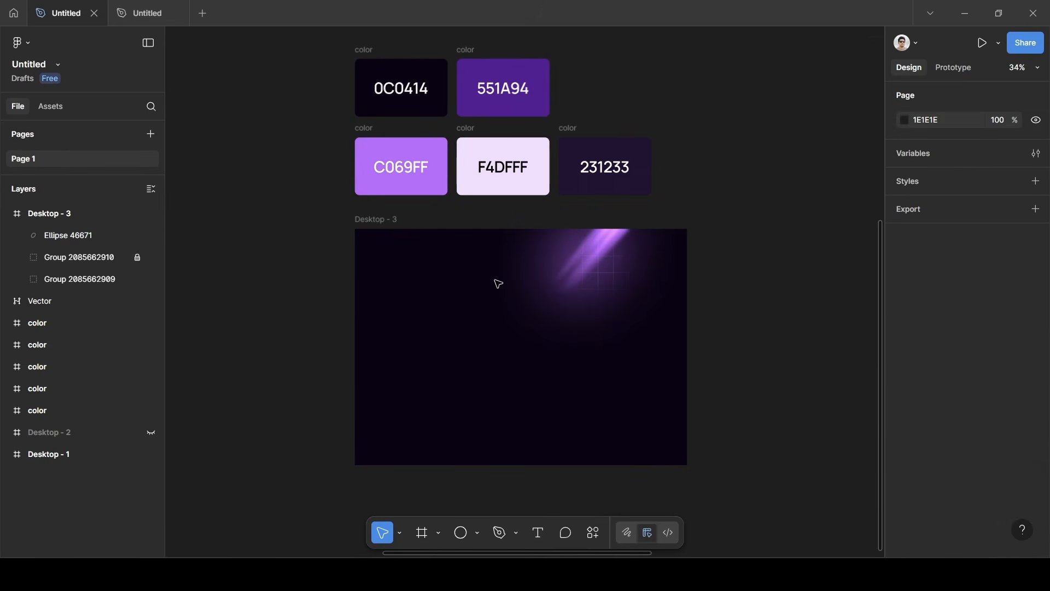
# Group the glow ellipse with the light-beam group in Desktop - 3 and lock the new group.
pyautogui.hscroll(-10, 413, 283)
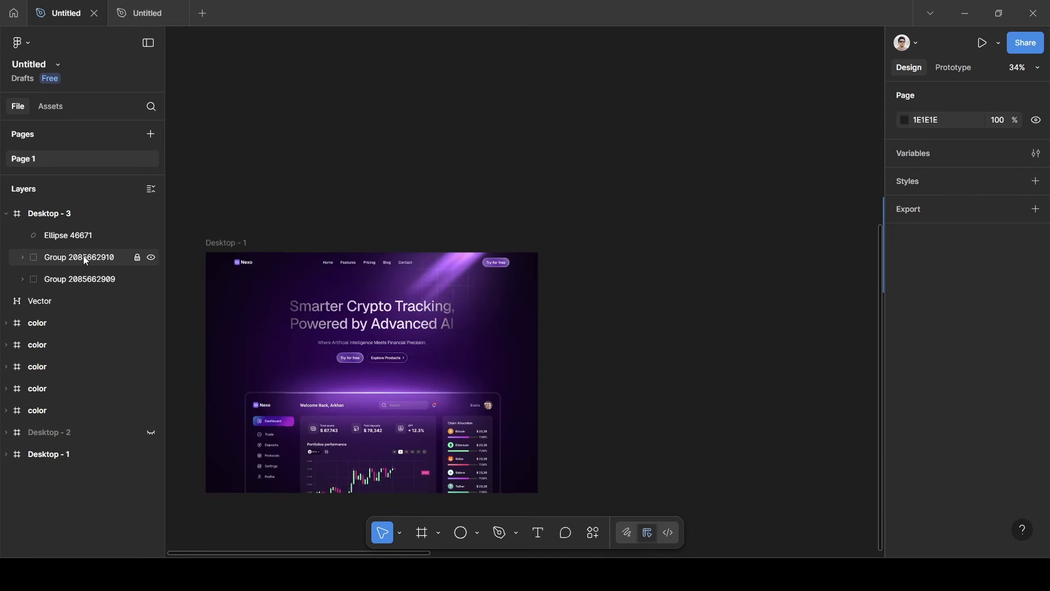
pyautogui.click(81, 241)
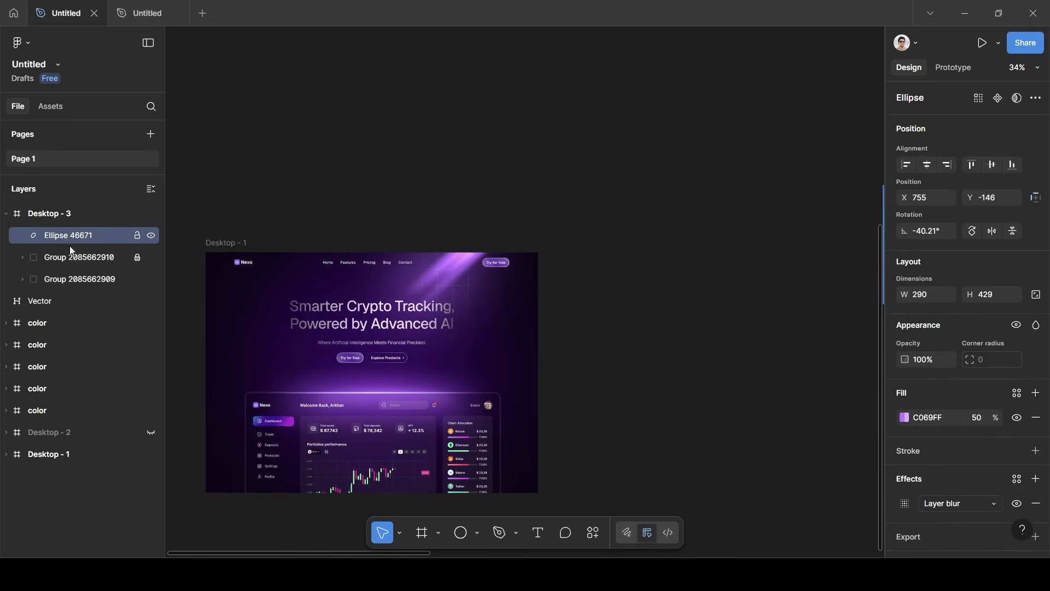
pyautogui.keyDown('shift'); pyautogui.click(79, 264); pyautogui.keyUp('shift')
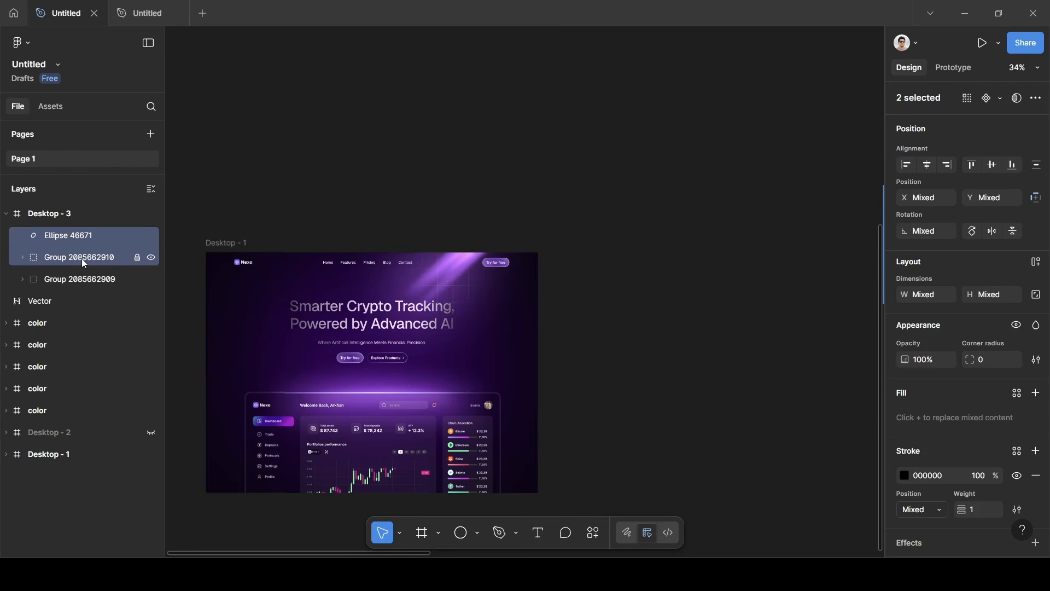
pyautogui.hscroll(13, 647, 281)
pyautogui.scroll(1, 649, 280)
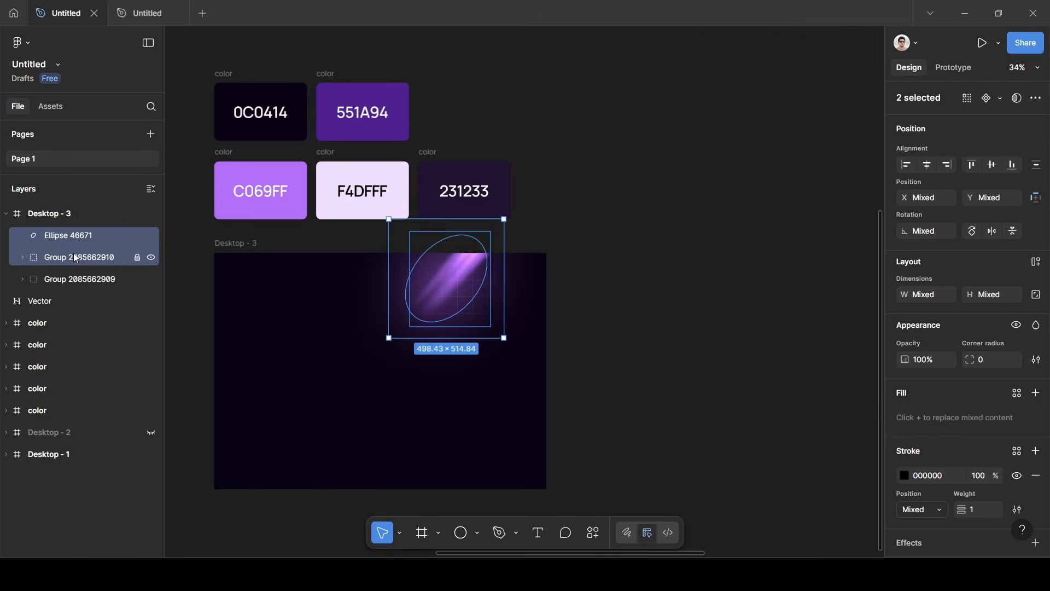
pyautogui.hotkey('ctrl', 'g')
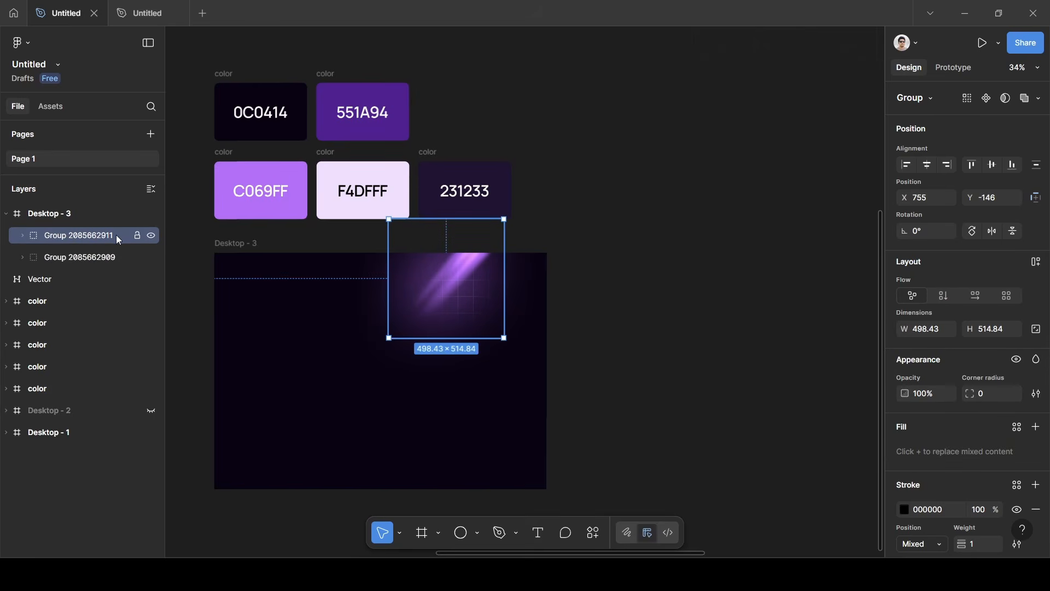
pyautogui.click(138, 236)
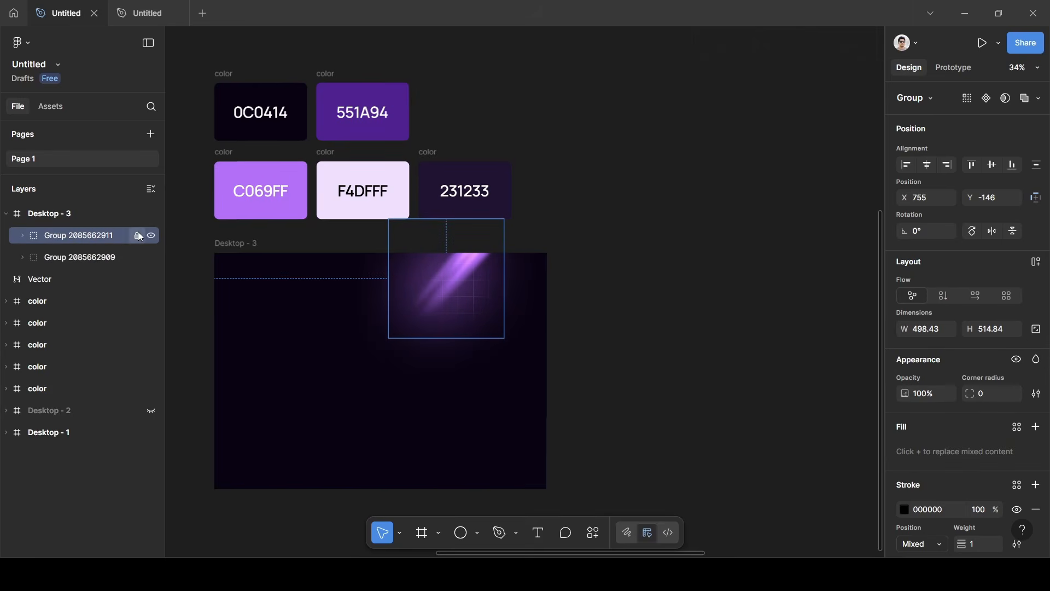
pyautogui.click(595, 180)
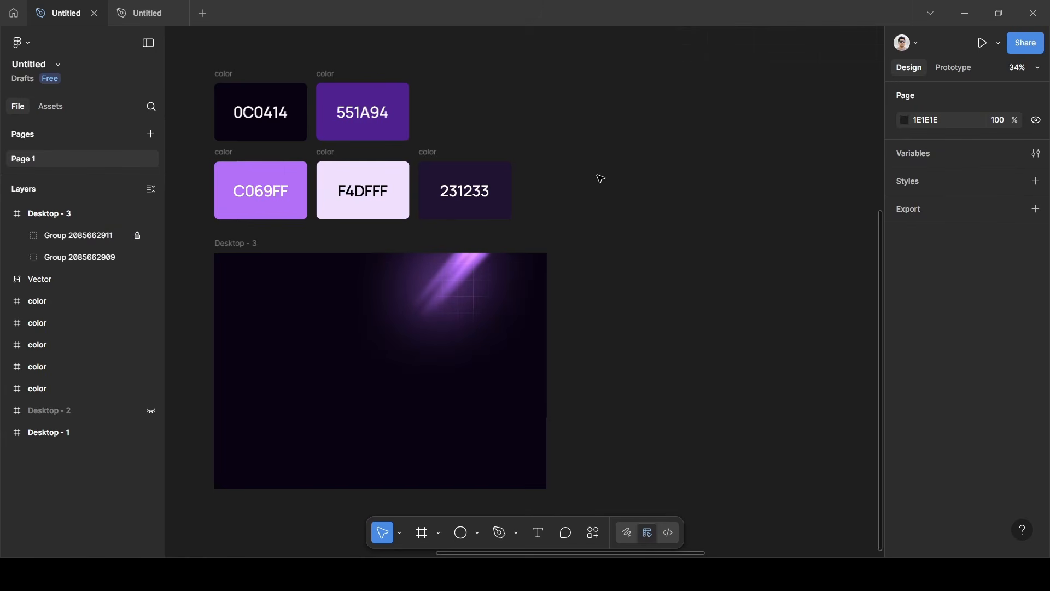
# Examine the light-beam area of the Desktop - 1 reference and compare it with the beams in Desktop - 3.
pyautogui.hscroll(-10, 600, 178)
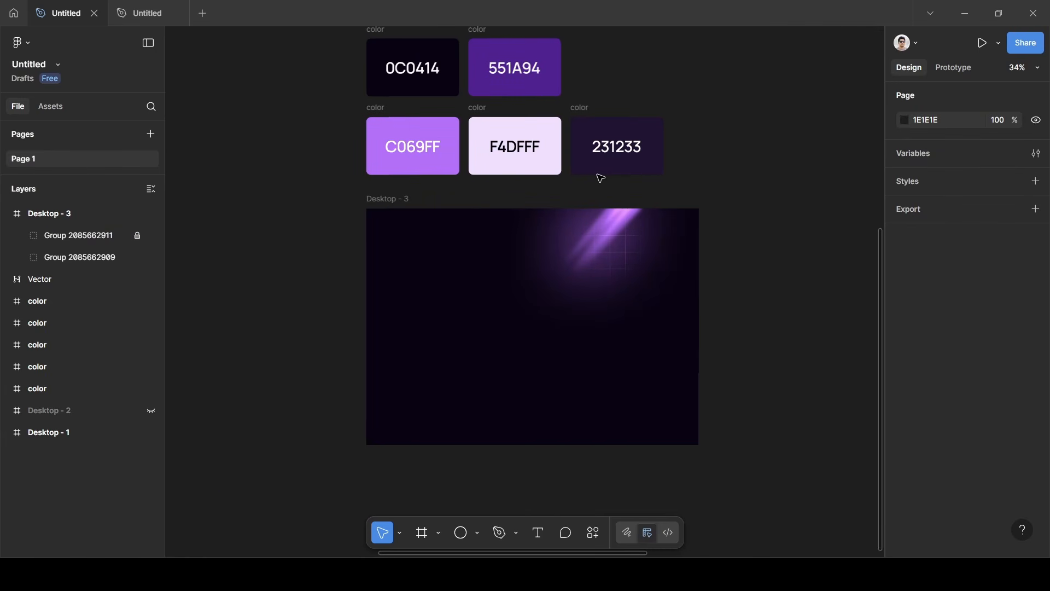
pyautogui.hscroll(-3, 600, 178)
pyautogui.scroll(5, 582, 207)
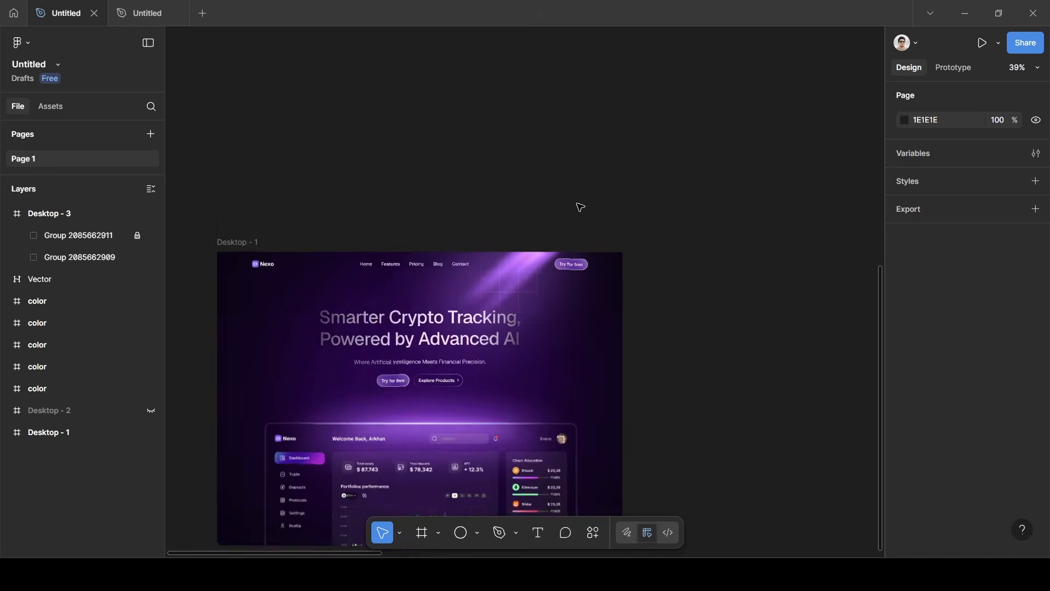
pyautogui.hscroll(-4, 582, 206)
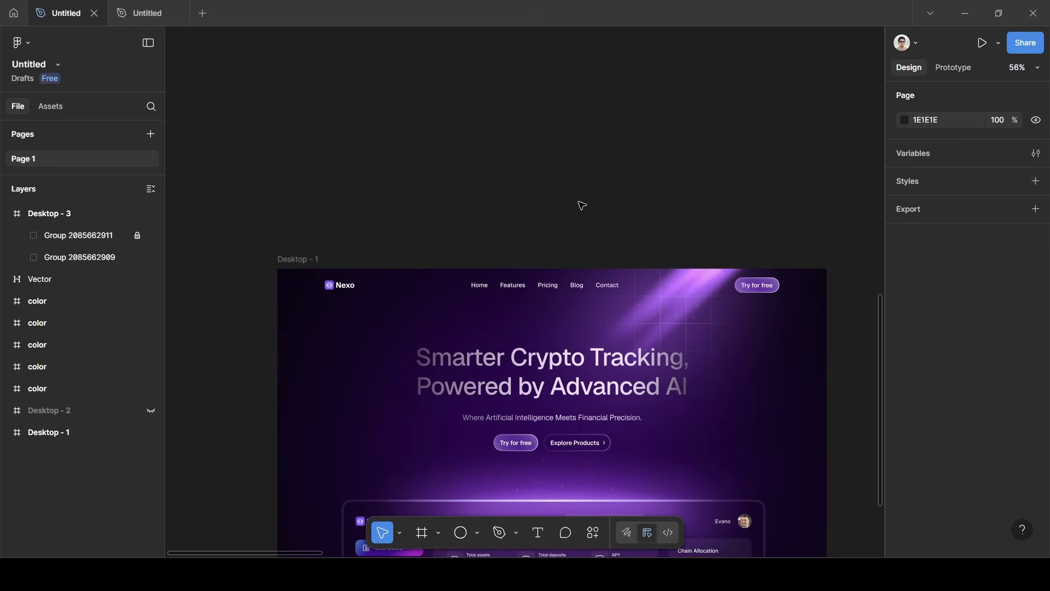
pyautogui.hscroll(15, 582, 205)
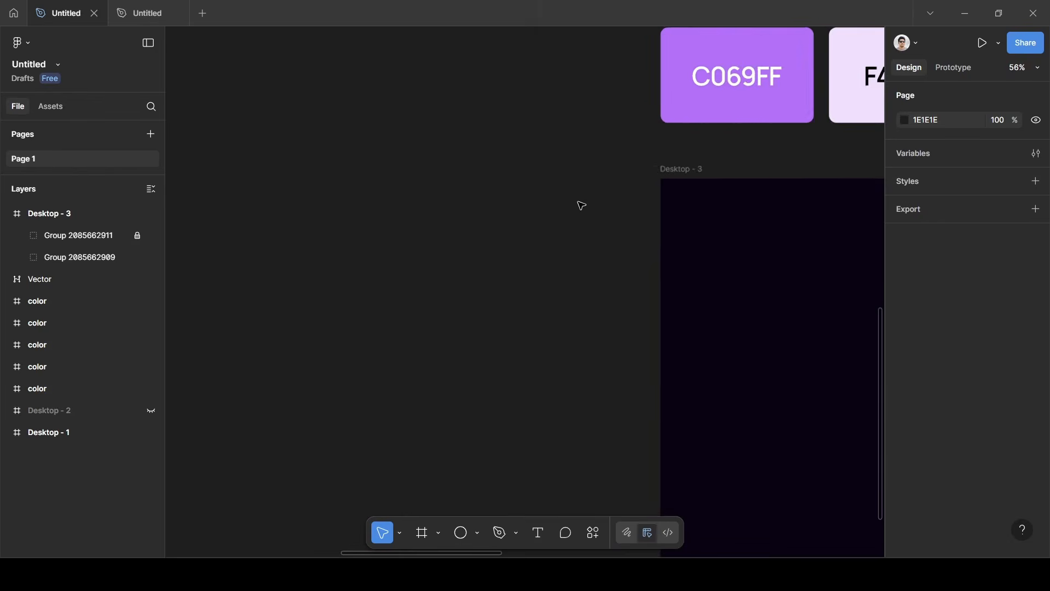
pyautogui.scroll(3, 582, 206)
pyautogui.scroll(4, 580, 204)
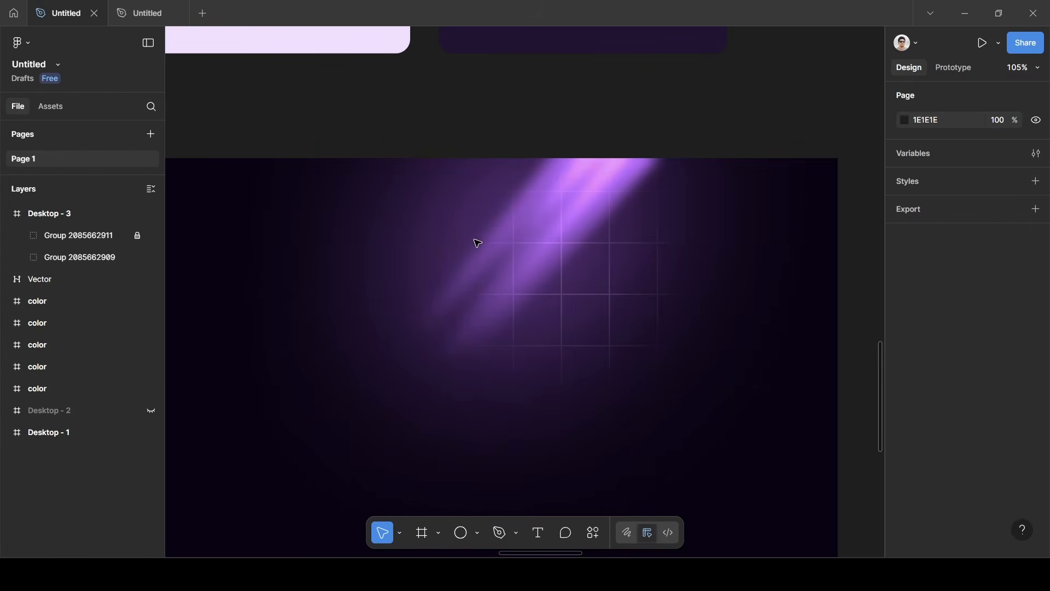
# Draw a small circle over the upper part of the light beams and set its size to 2 × 2.
pyautogui.press('o')
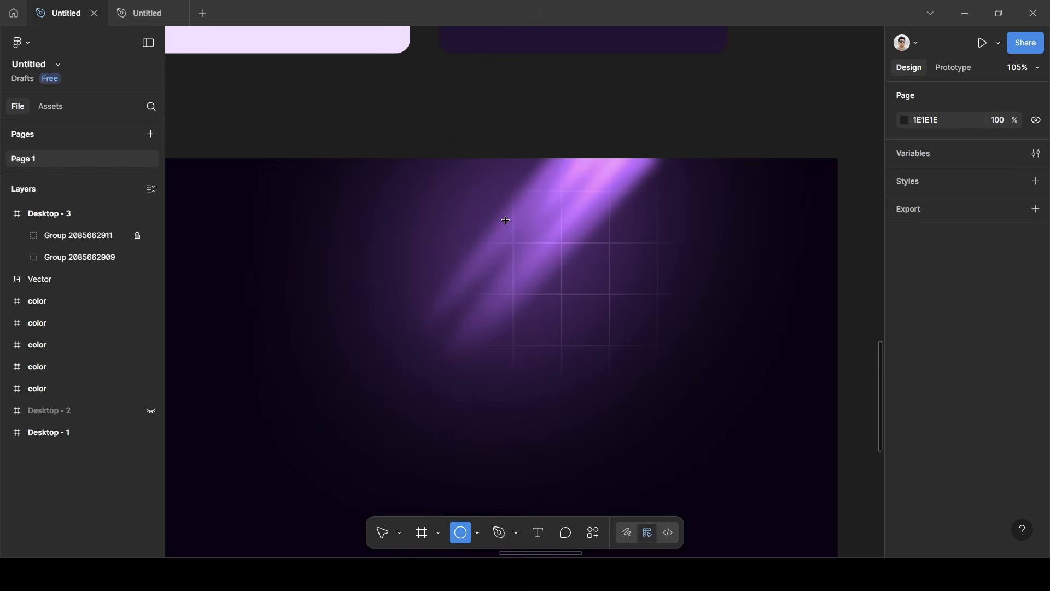
pyautogui.scroll(3, 506, 221)
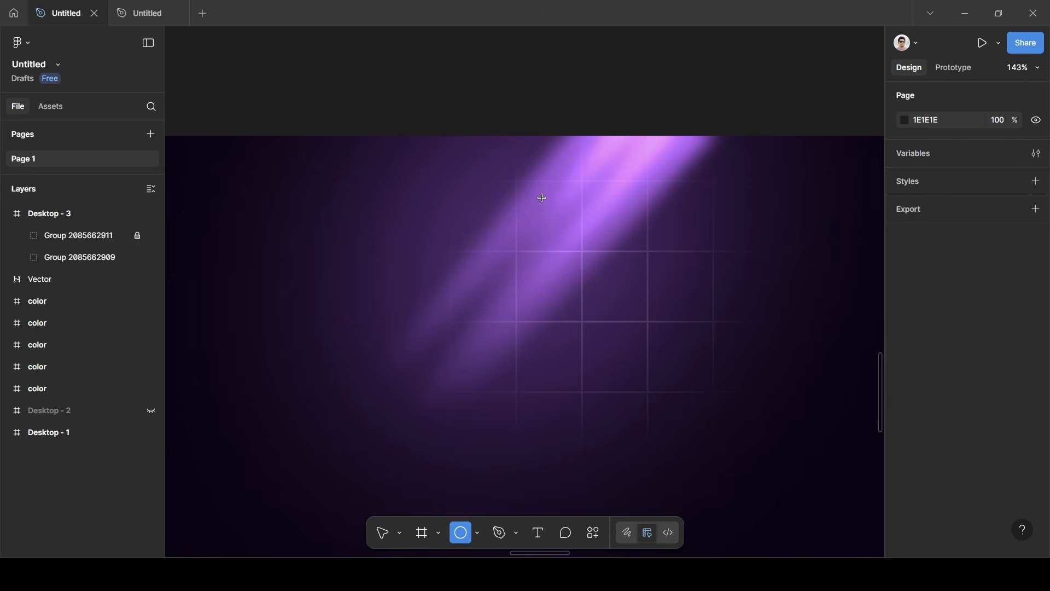
pyautogui.moveTo(544, 189); pyautogui.dragTo(550, 196)
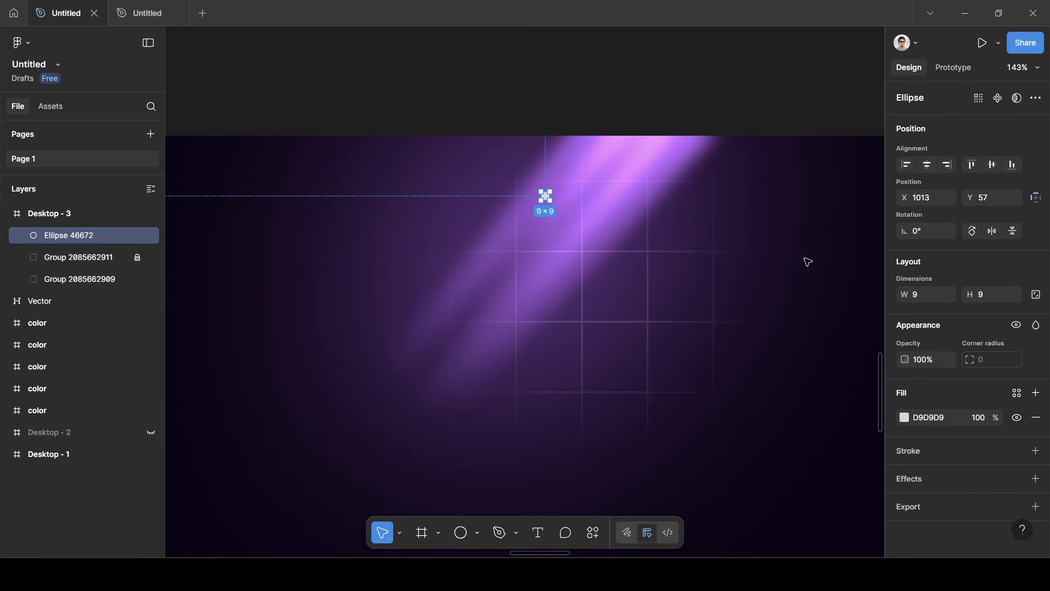
pyautogui.click(934, 292)
pyautogui.write('2')
pyautogui.press('Tab')
pyautogui.write('2')
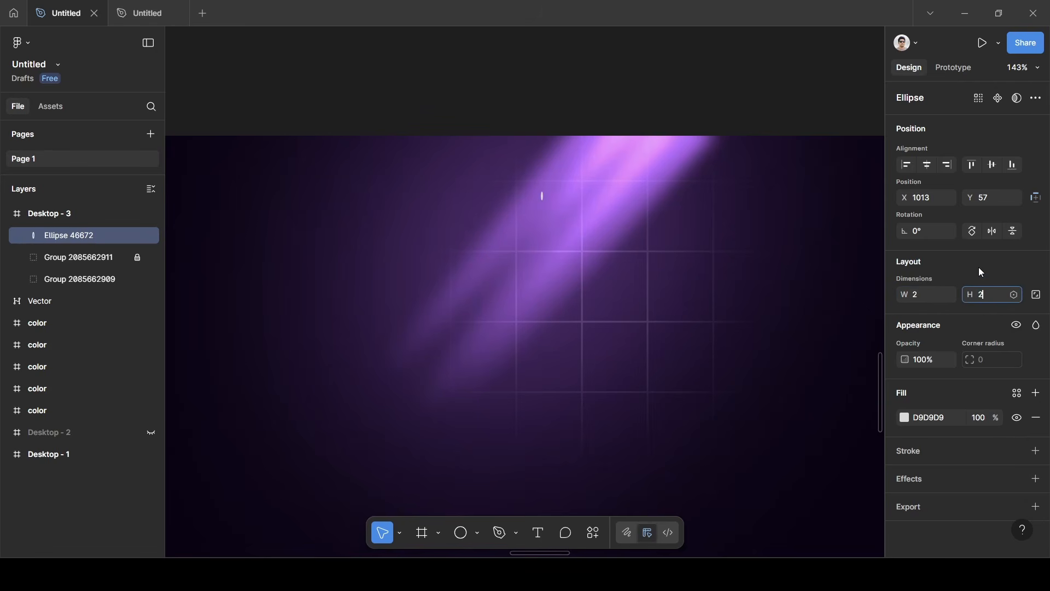
pyautogui.press('Return')
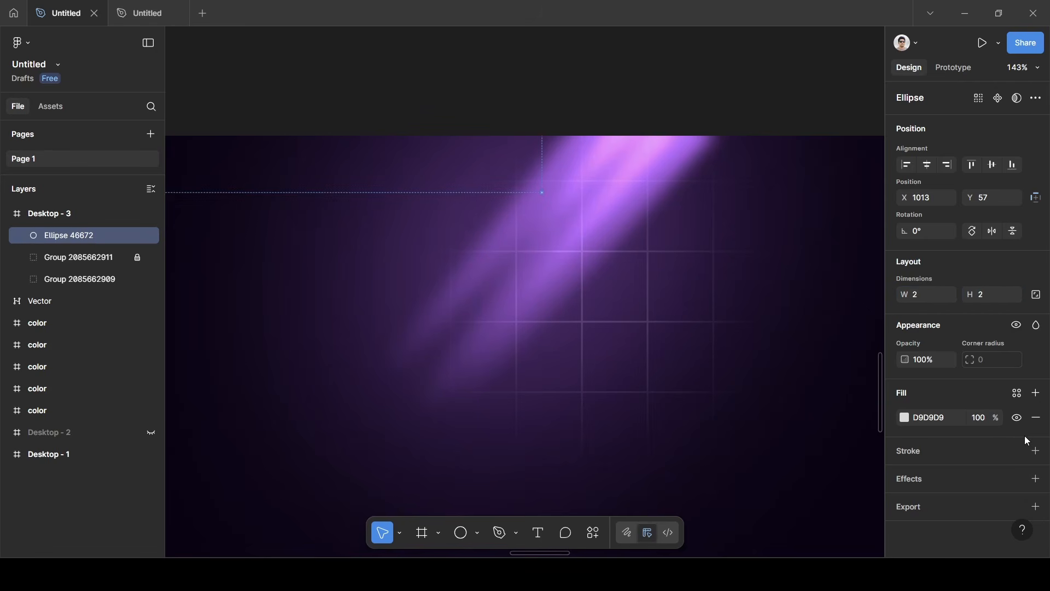
# Add a uniform layer blur of 2 to the small circle.
pyautogui.click(944, 482)
pyautogui.click(941, 504)
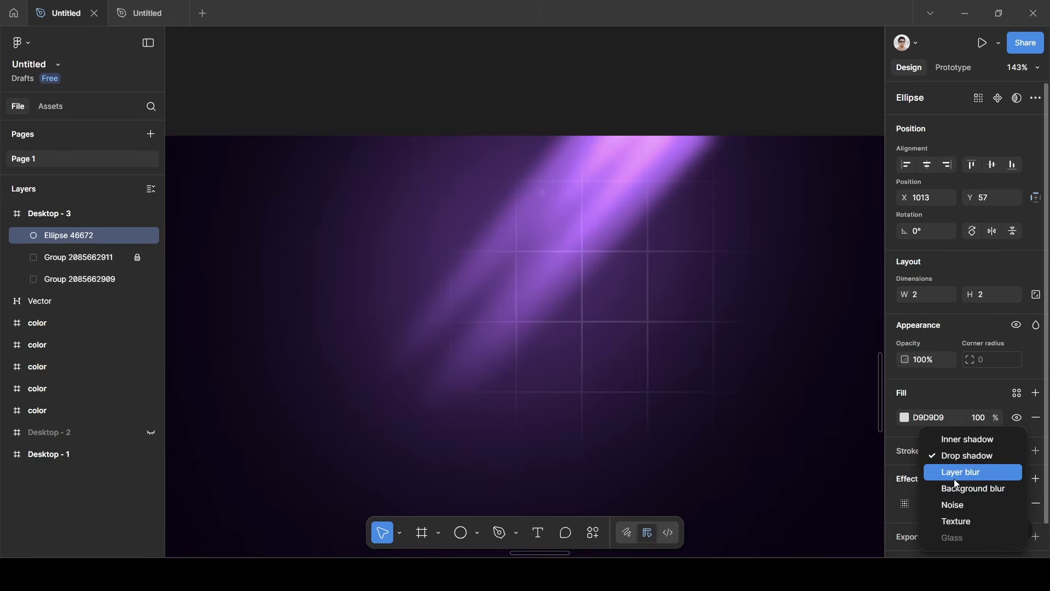
pyautogui.click(956, 473)
pyautogui.click(905, 504)
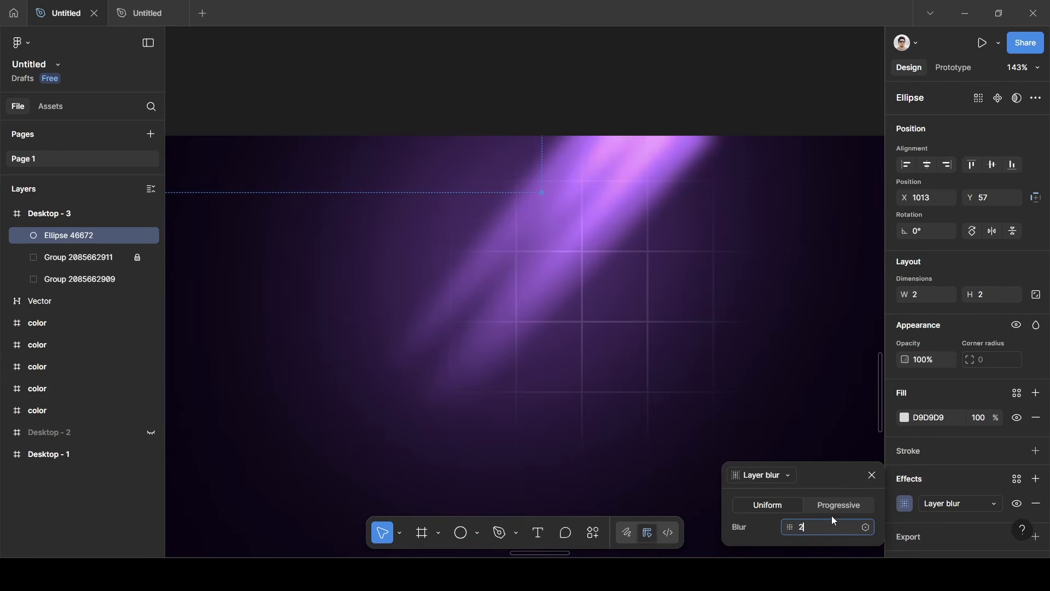
pyautogui.write('2')
pyautogui.click(824, 480)
pyautogui.scroll(5, 535, 248)
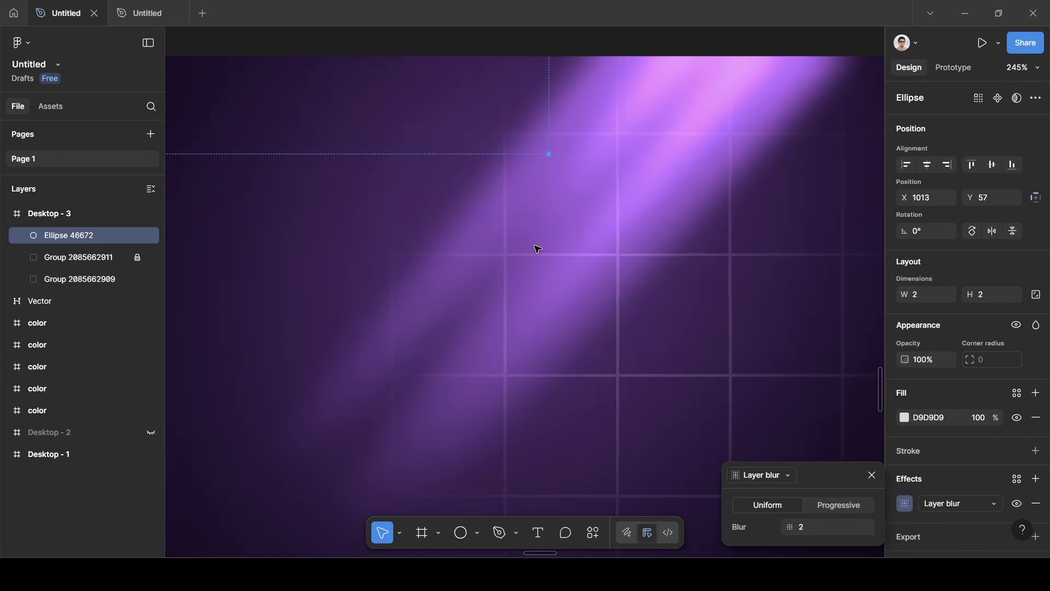
pyautogui.click(942, 446)
pyautogui.click(942, 449)
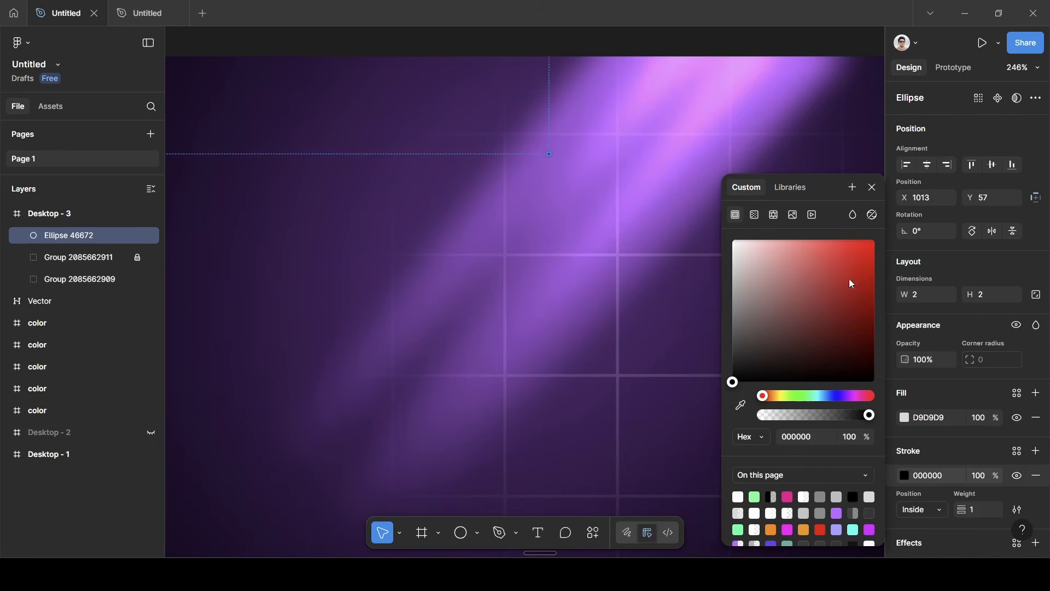
pyautogui.click(1035, 476)
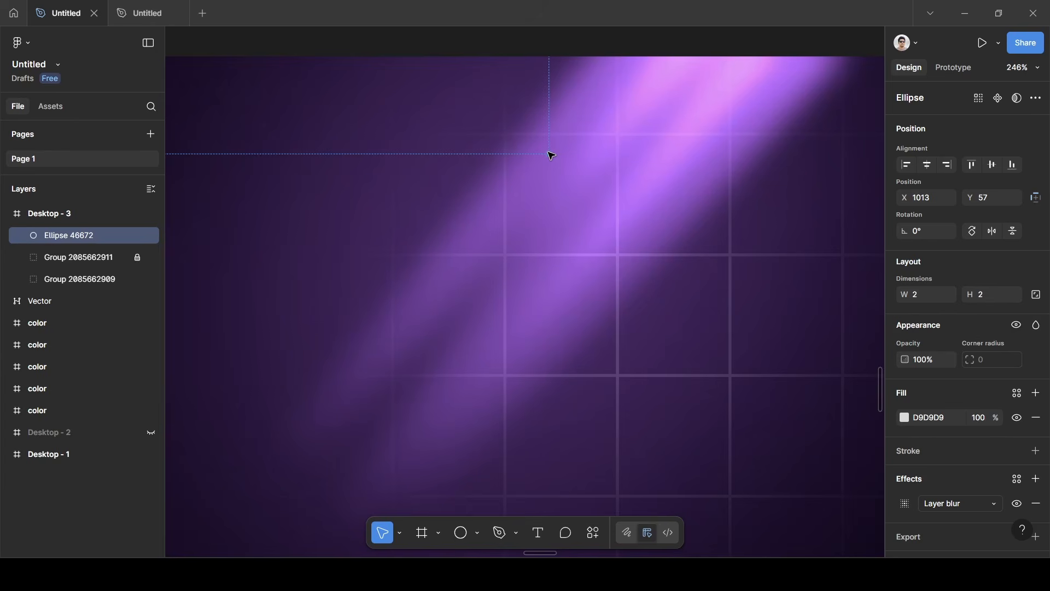
# Scatter eleven copies of the blurred 2 × 2 circle at irregular spots over and around the light beams in Desktop - 3.
pyautogui.moveTo(556, 155); pyautogui.dragTo(490, 255)
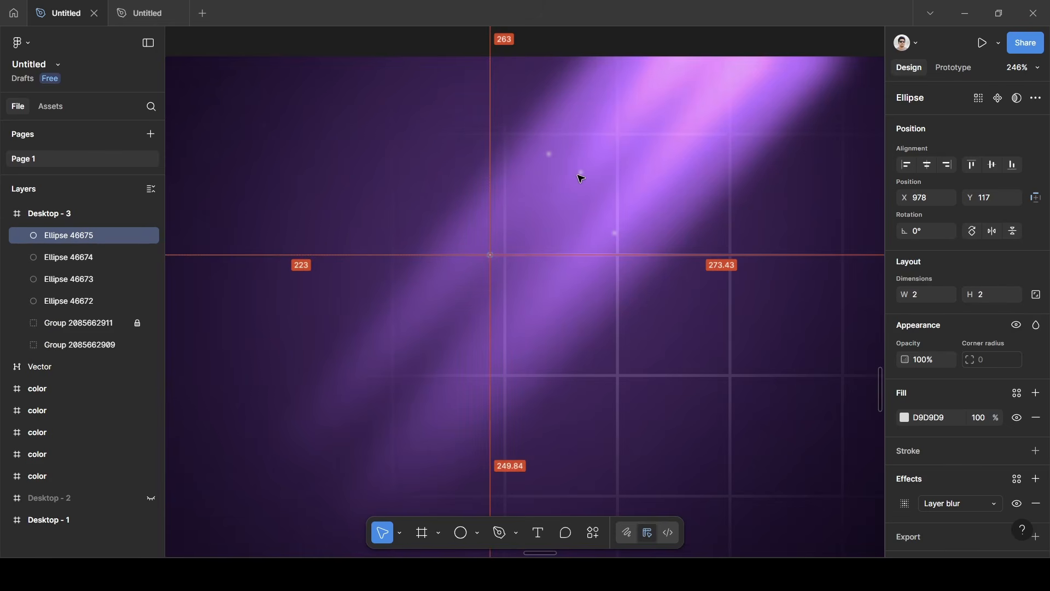
pyautogui.moveTo(586, 175); pyautogui.dragTo(622, 314)
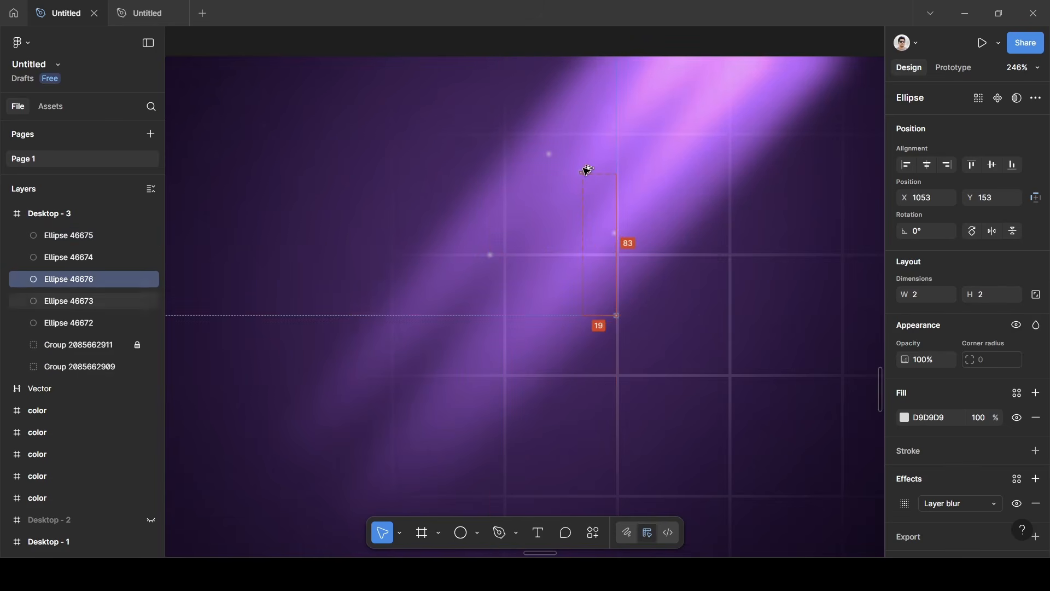
pyautogui.moveTo(584, 174); pyautogui.dragTo(481, 322)
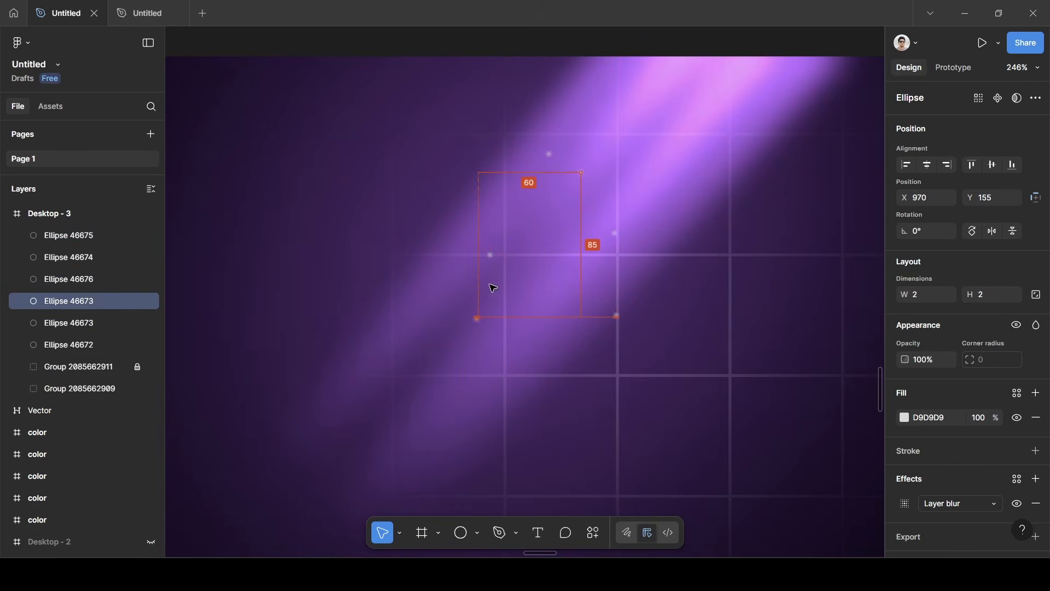
pyautogui.click(550, 155)
pyautogui.moveTo(550, 156); pyautogui.dragTo(546, 86)
pyautogui.moveTo(582, 173); pyautogui.dragTo(417, 257)
pyautogui.moveTo(490, 256); pyautogui.dragTo(578, 268)
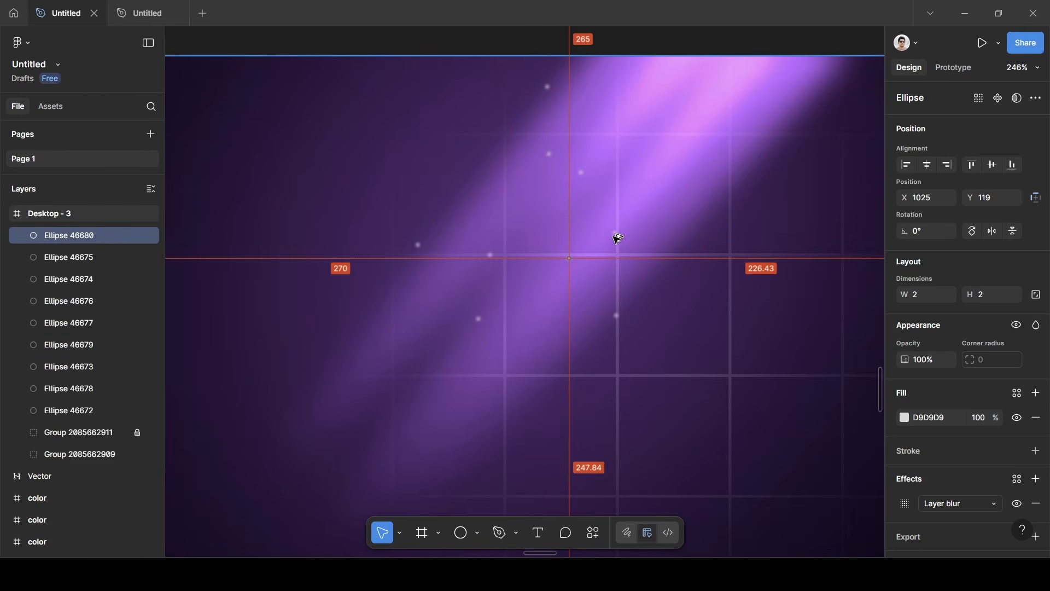
pyautogui.click(615, 235)
pyautogui.moveTo(614, 234); pyautogui.dragTo(732, 202)
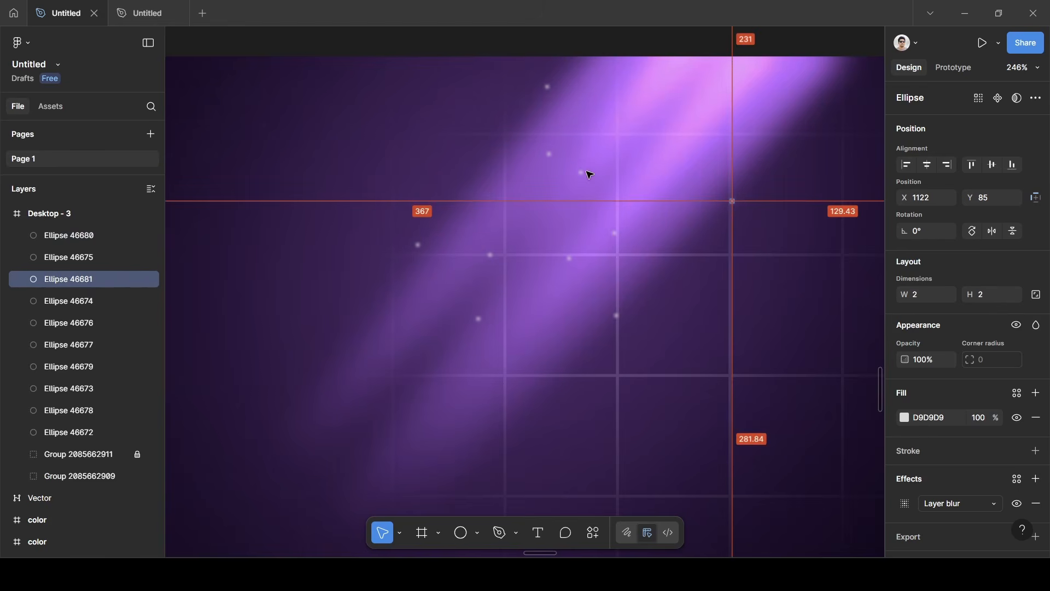
pyautogui.moveTo(582, 173); pyautogui.dragTo(680, 113)
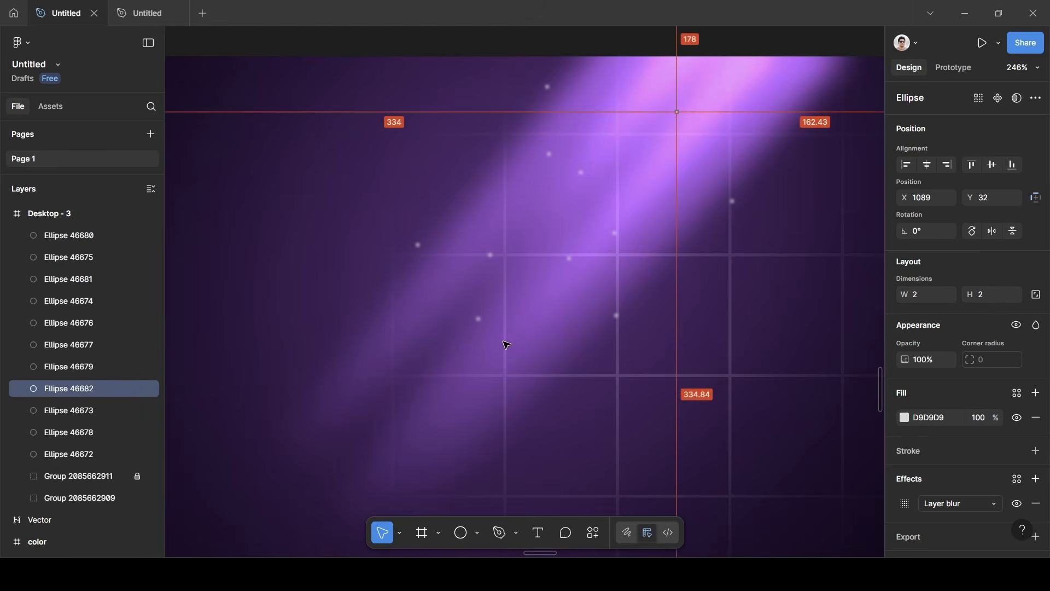
pyautogui.moveTo(479, 320); pyautogui.dragTo(540, 404)
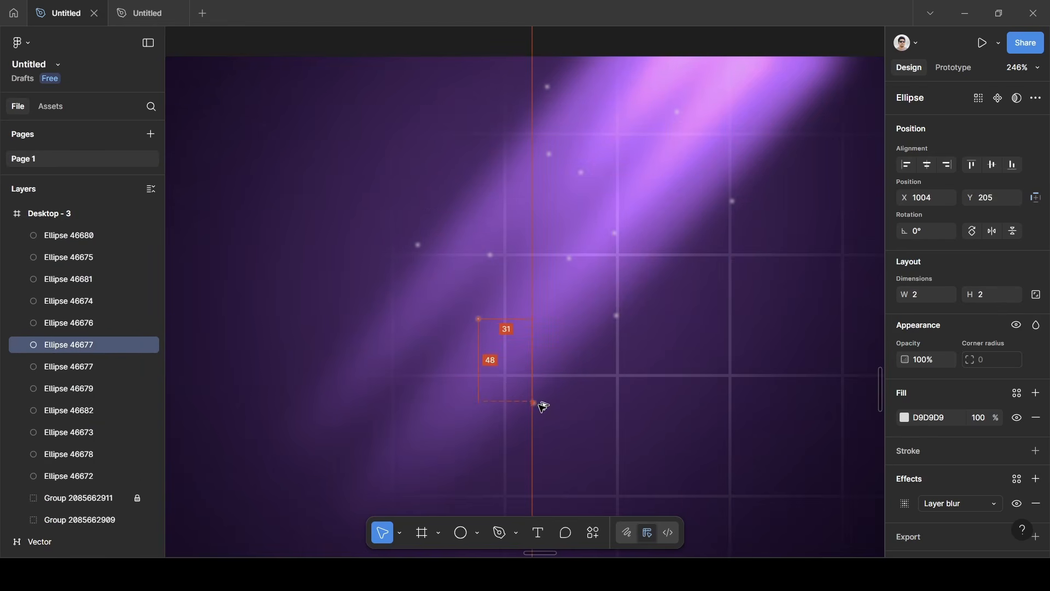
pyautogui.click(737, 244)
pyautogui.scroll(-3, 603, 279)
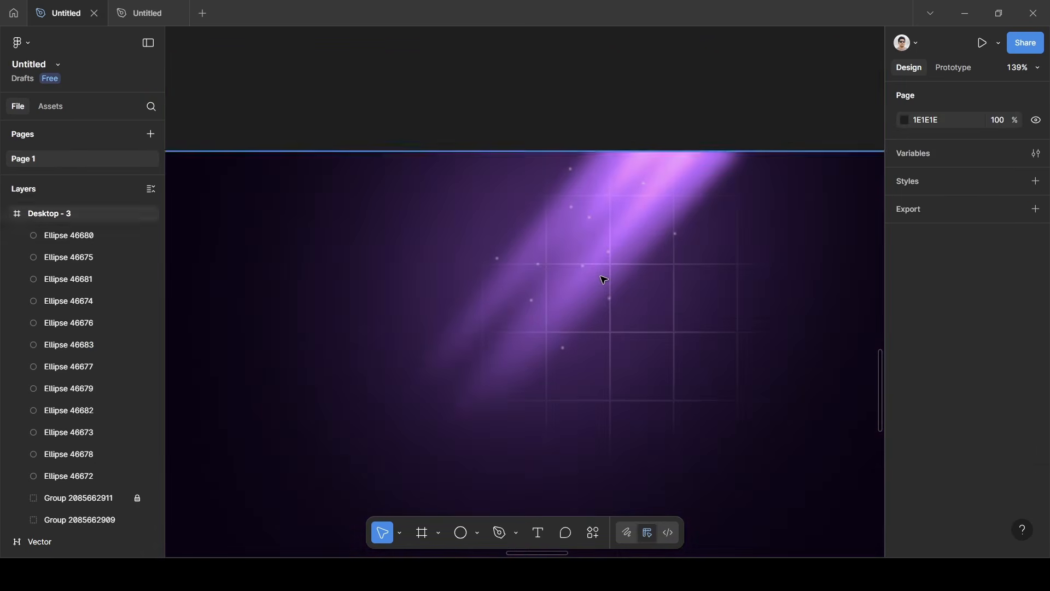
pyautogui.scroll(2, 603, 279)
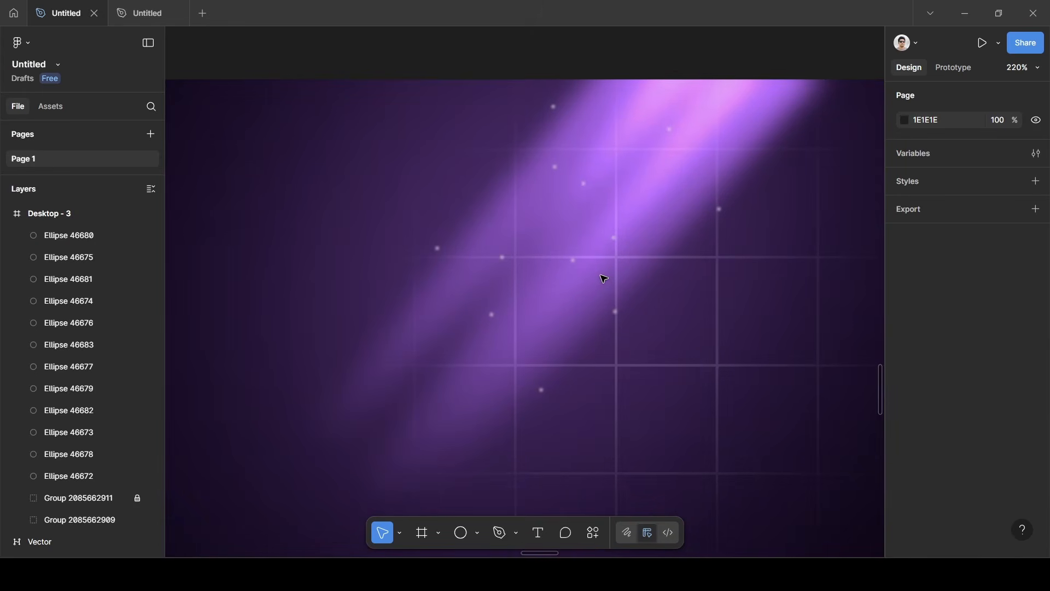
# Set the fill opacity of seven particles, mostly those around the edges of the light beams, to 50%.
pyautogui.click(721, 212)
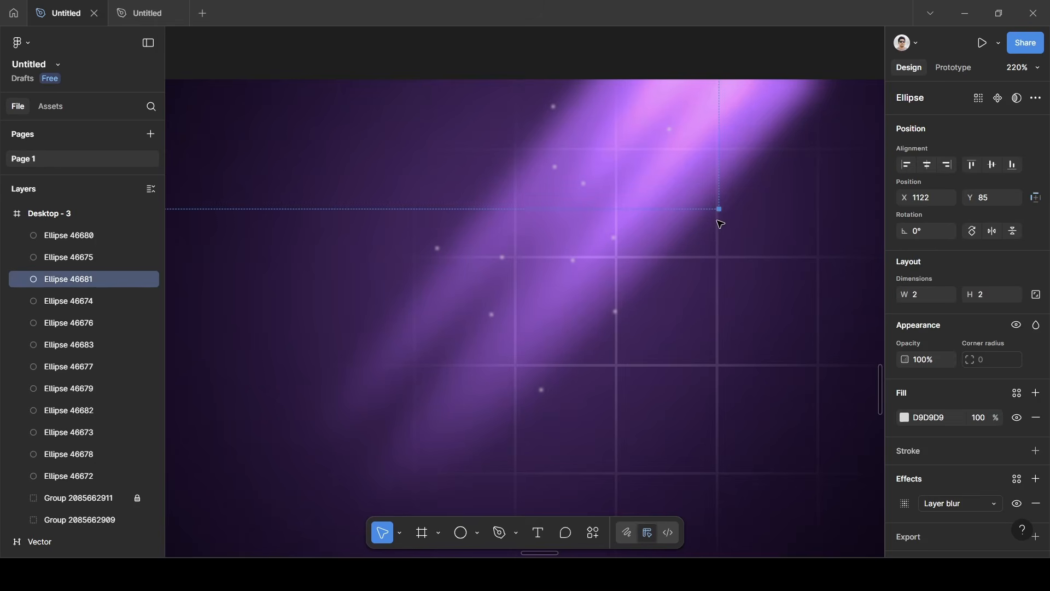
pyautogui.keyDown('shift'); pyautogui.click(616, 312); pyautogui.keyUp('shift')
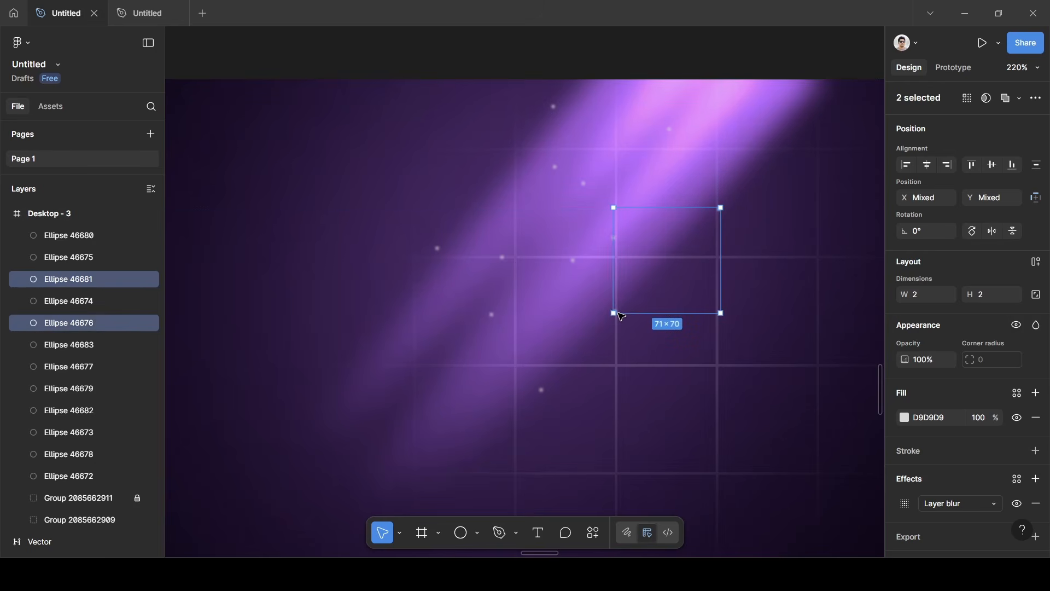
pyautogui.keyDown('shift'); pyautogui.click(542, 391); pyautogui.keyUp('shift')
pyautogui.keyDown('shift'); pyautogui.click(491, 315); pyautogui.keyUp('shift')
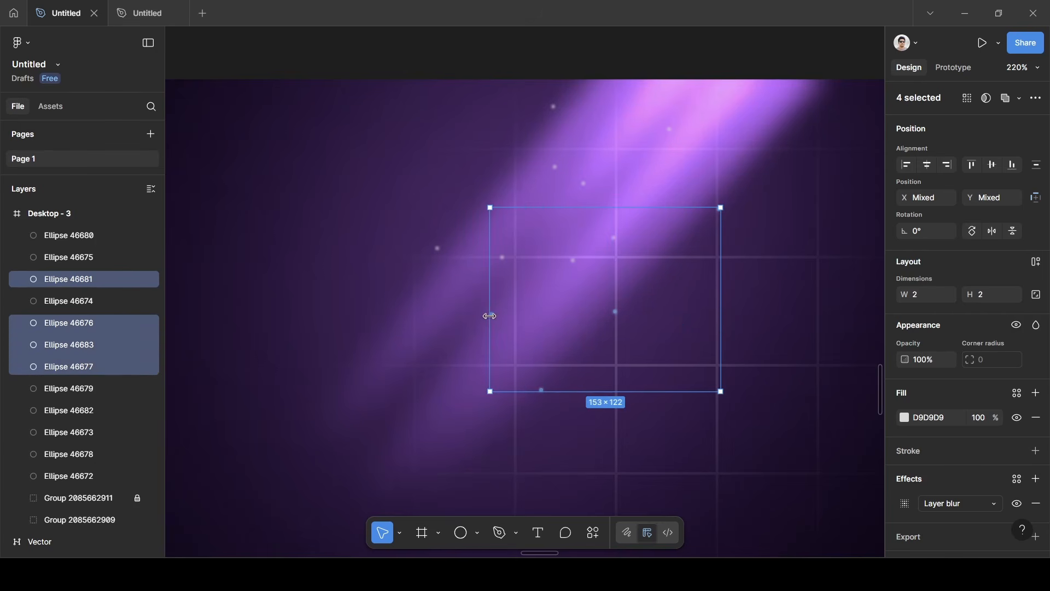
pyautogui.keyDown('shift'); pyautogui.click(437, 248); pyautogui.keyUp('shift')
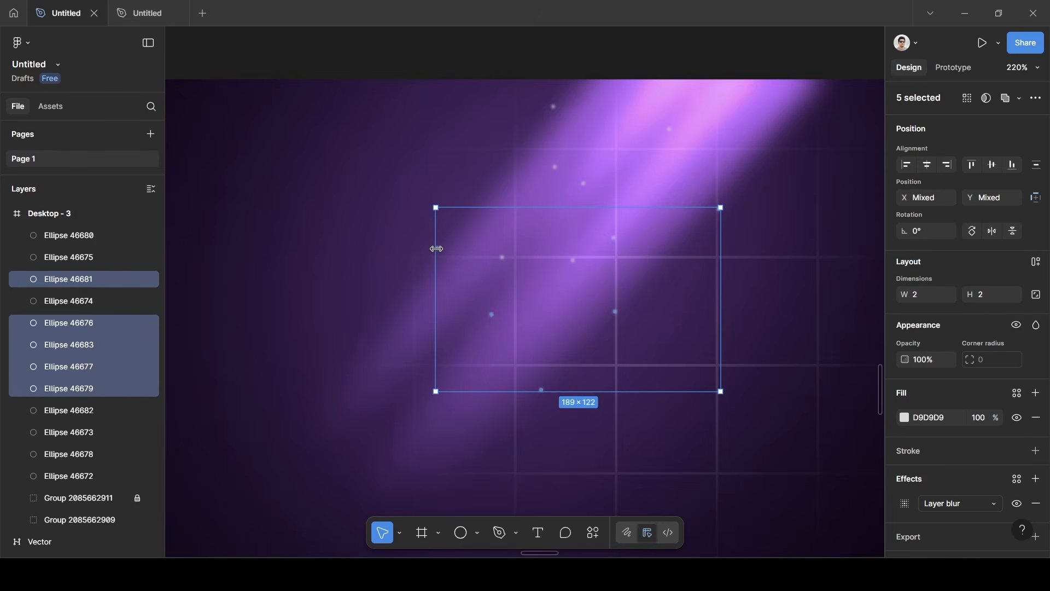
pyautogui.keyDown('shift'); pyautogui.click(502, 257); pyautogui.keyUp('shift')
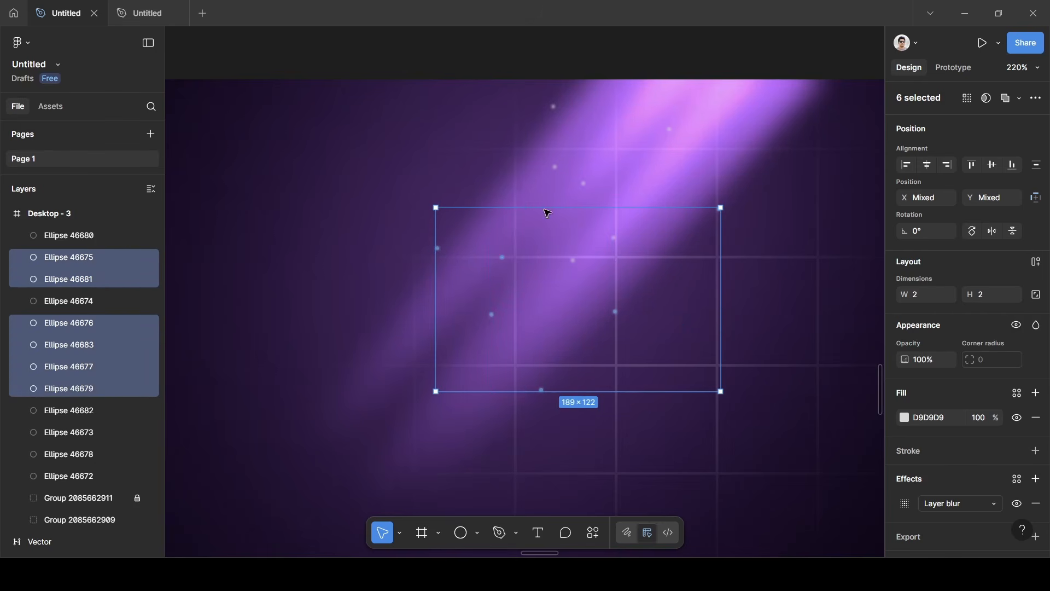
pyautogui.keyDown('shift'); pyautogui.click(553, 107); pyautogui.keyUp('shift')
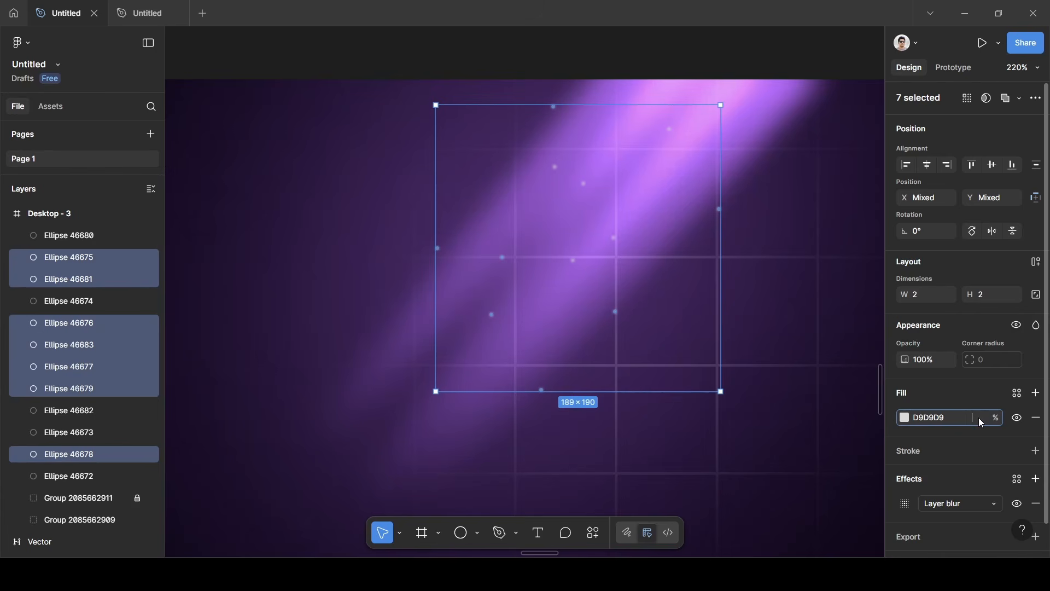
pyautogui.press('Return')
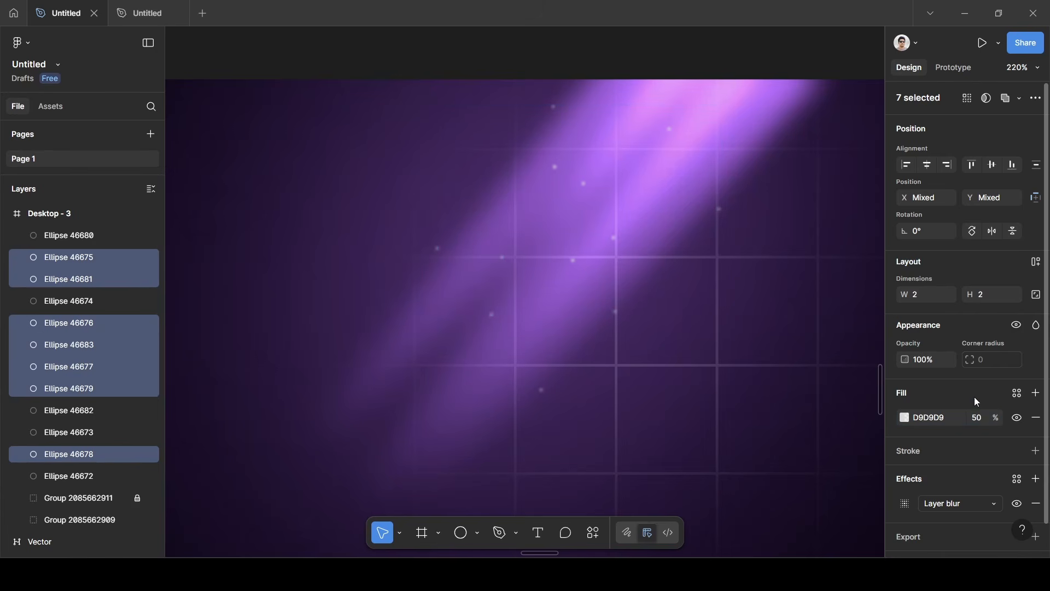
pyautogui.scroll(-5, 719, 314)
pyautogui.click(777, 195)
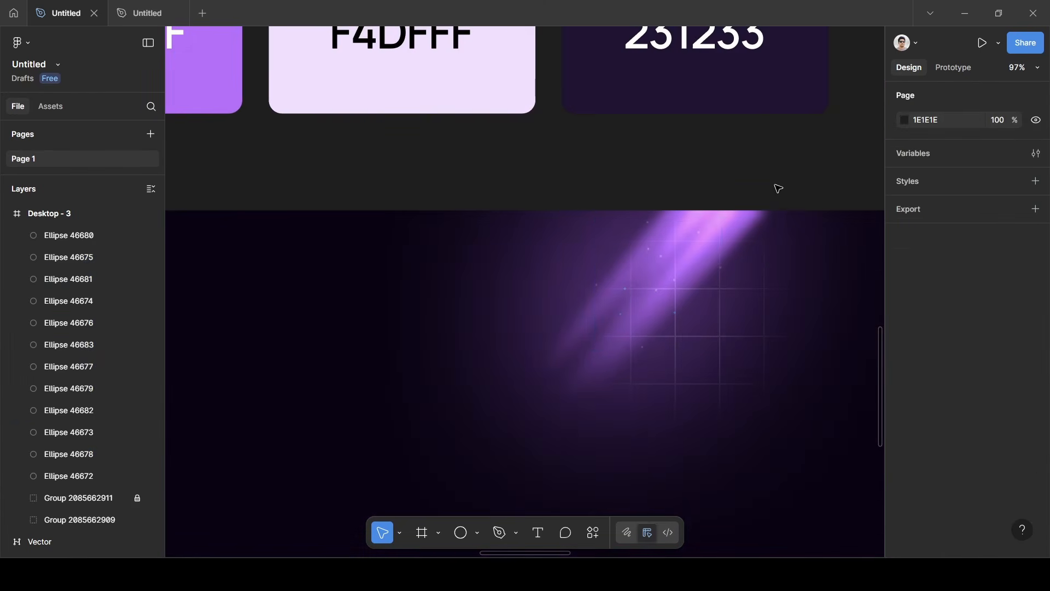
# Examine the light beams, grid and particles in Desktop - 3 both close up and in the full frame.
pyautogui.scroll(-3, 776, 188)
pyautogui.scroll(4, 777, 189)
pyautogui.scroll(-2, 778, 191)
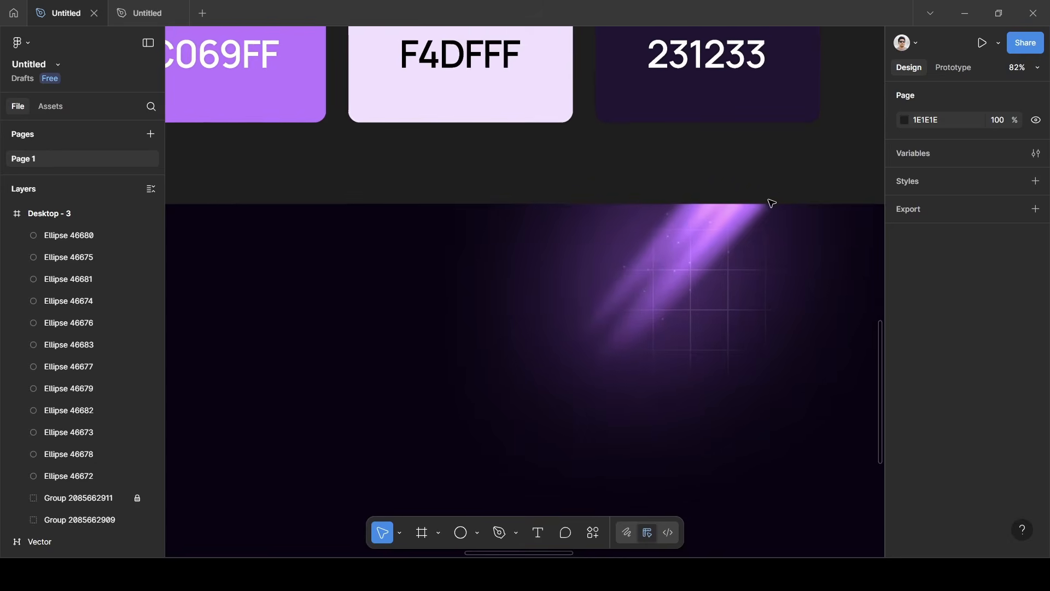
pyautogui.scroll(3, 772, 202)
pyautogui.scroll(-5, 771, 203)
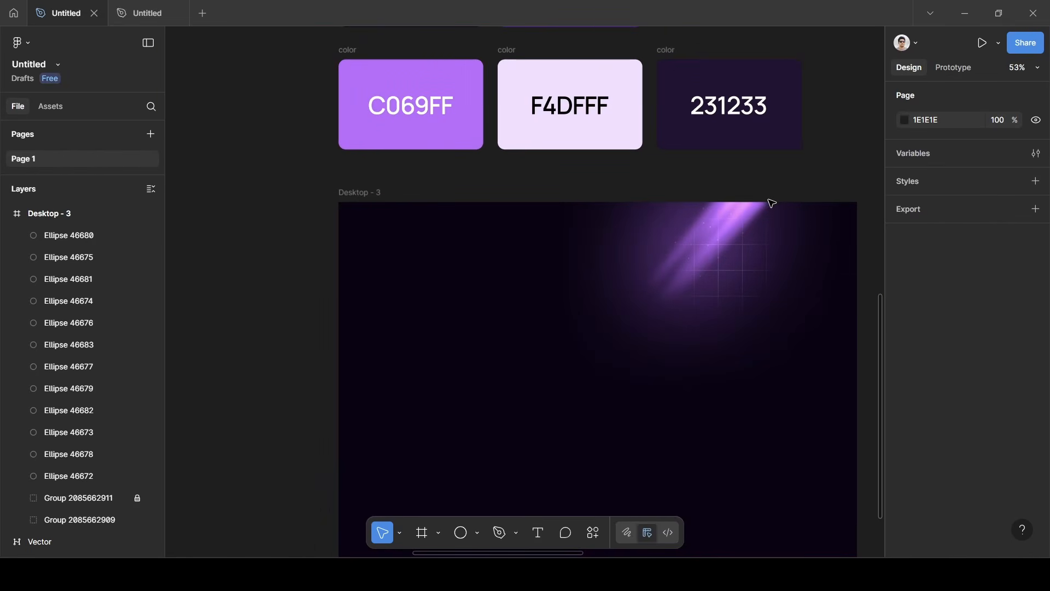
pyautogui.scroll(2, 781, 271)
pyautogui.scroll(-3, 781, 271)
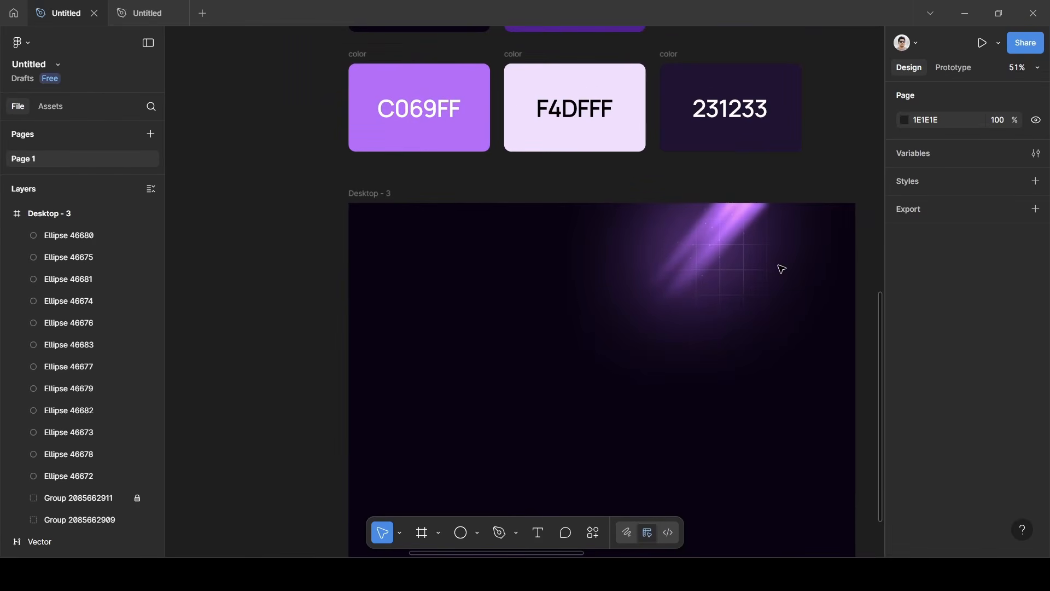
pyautogui.hscroll(-1, 772, 267)
pyautogui.hscroll(2, 772, 267)
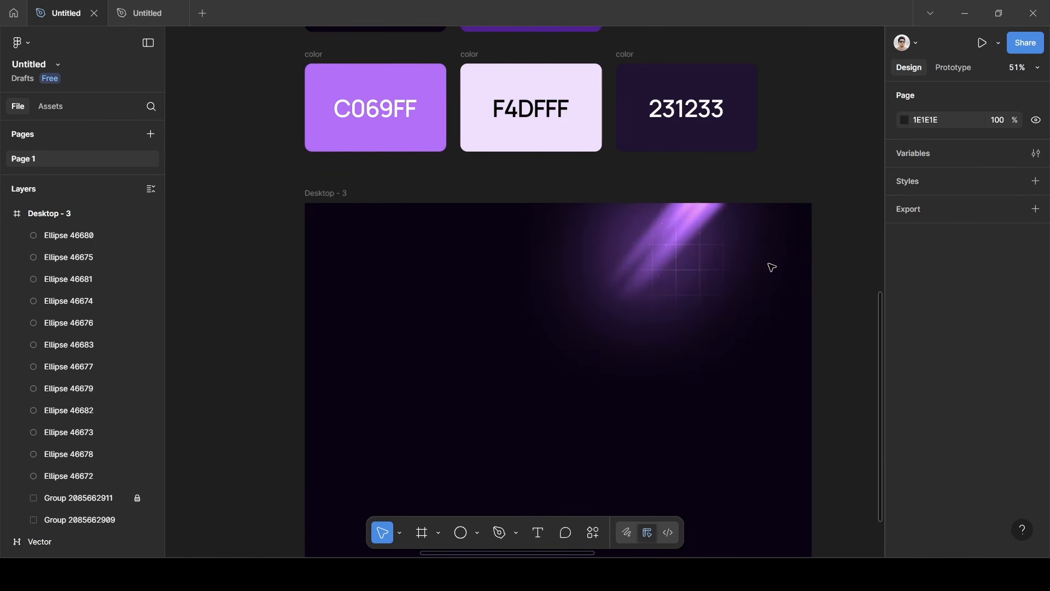
pyautogui.scroll(5, 709, 269)
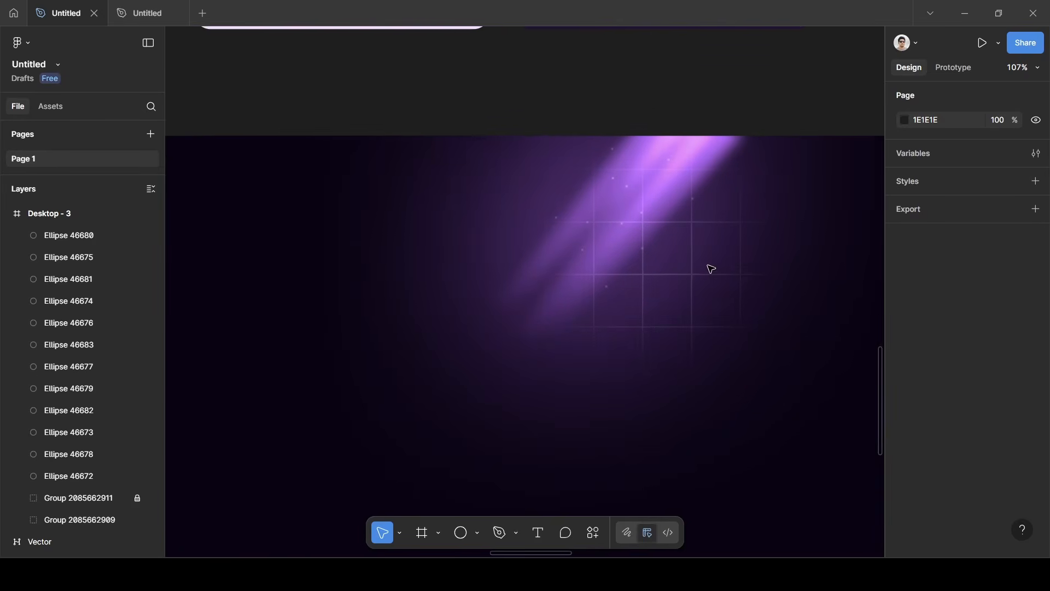
pyautogui.hscroll(2, 711, 268)
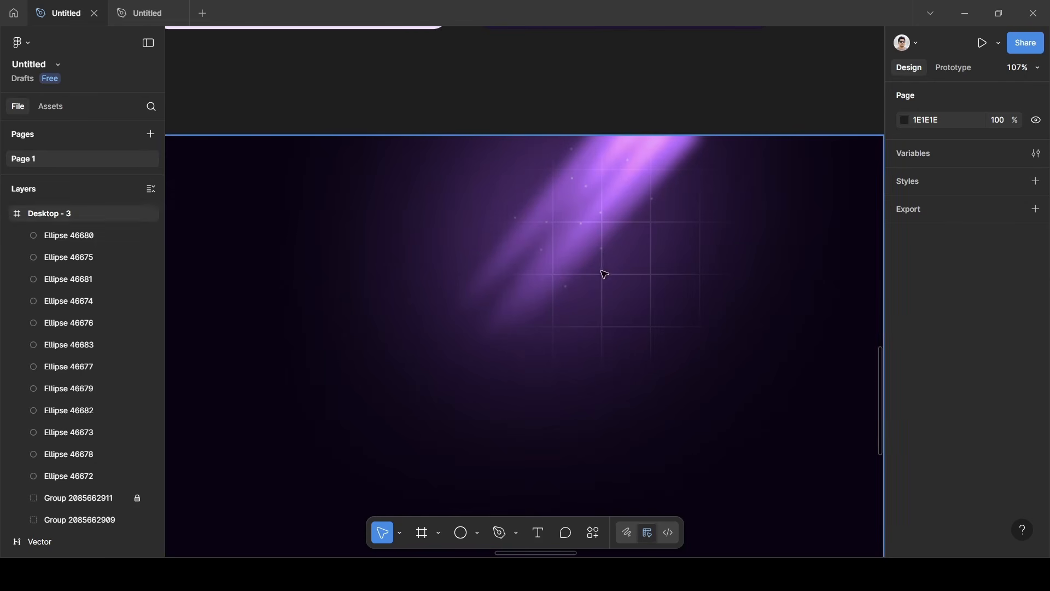
# Move the 130 × 130 mask ellipse of the grid group up and left over the light beams, to about X 967, Y 46.
pyautogui.scroll(-5, 70, 431)
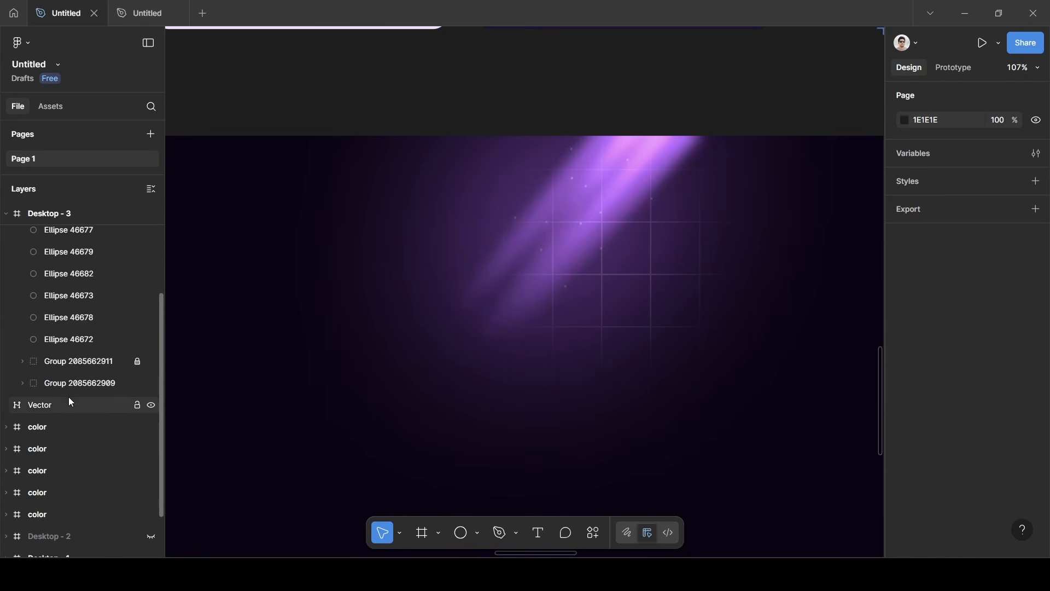
pyautogui.click(20, 362)
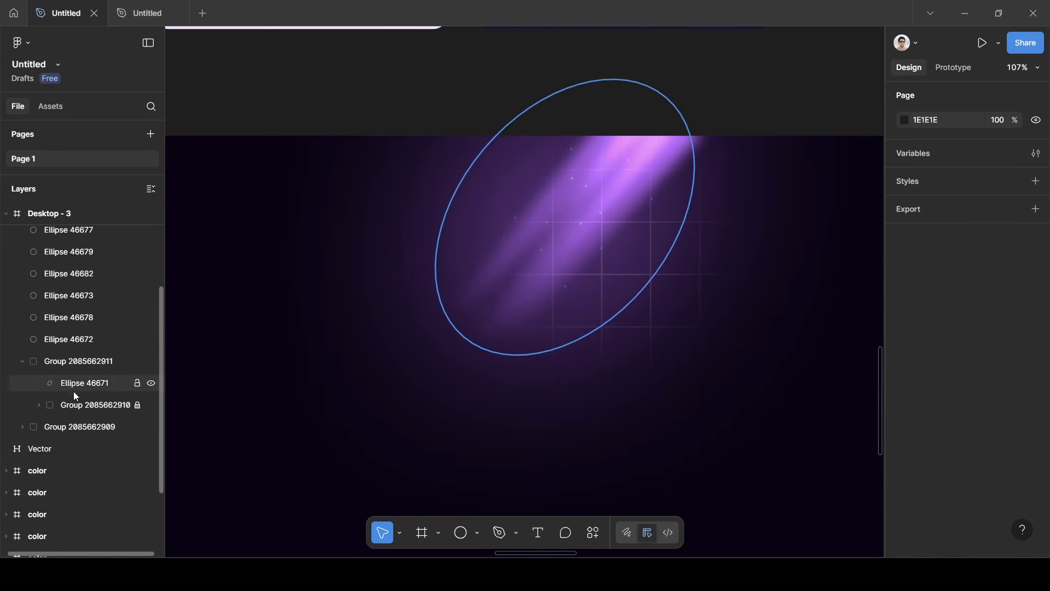
pyautogui.click(22, 427)
pyautogui.scroll(-5, 77, 396)
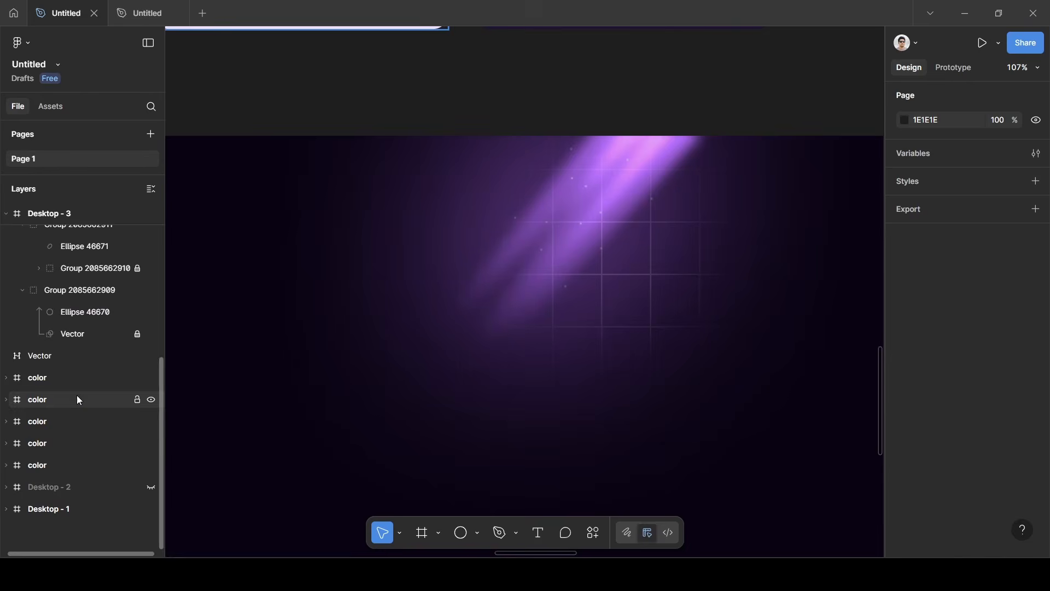
pyautogui.click(80, 313)
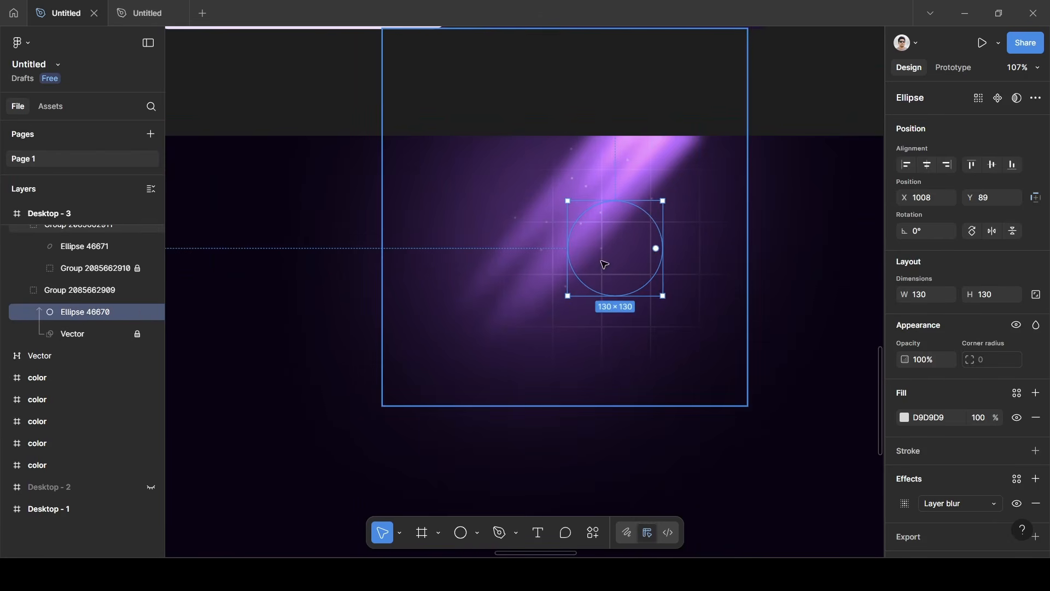
pyautogui.scroll(5, 71, 295)
pyautogui.click(27, 362)
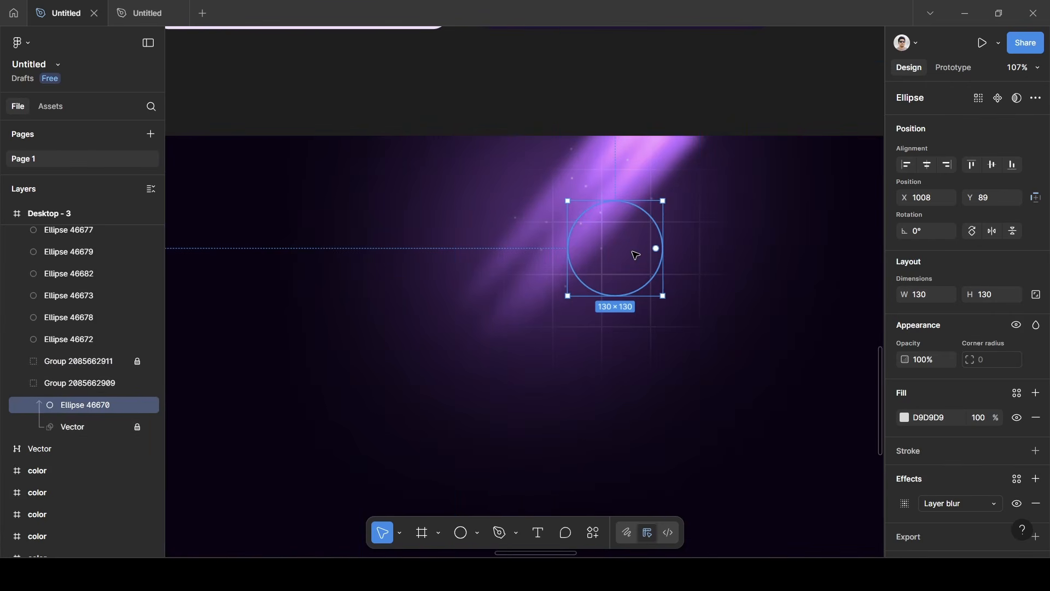
pyautogui.moveTo(625, 247); pyautogui.dragTo(606, 221)
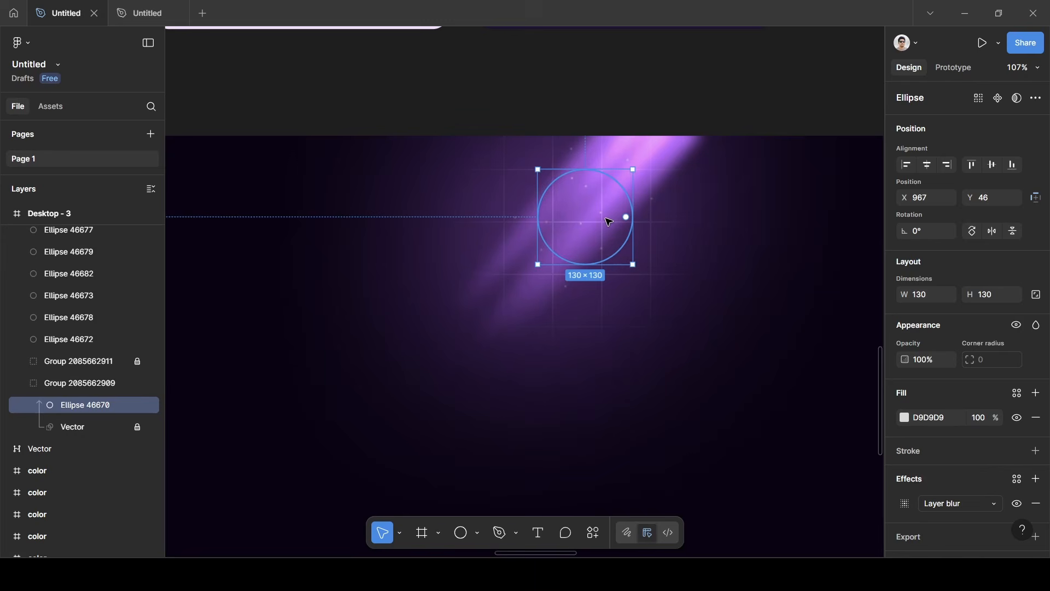
pyautogui.click(681, 80)
# Compare the Desktop - 3 background with the Desktop - 1 reference.
pyautogui.scroll(-5, 681, 80)
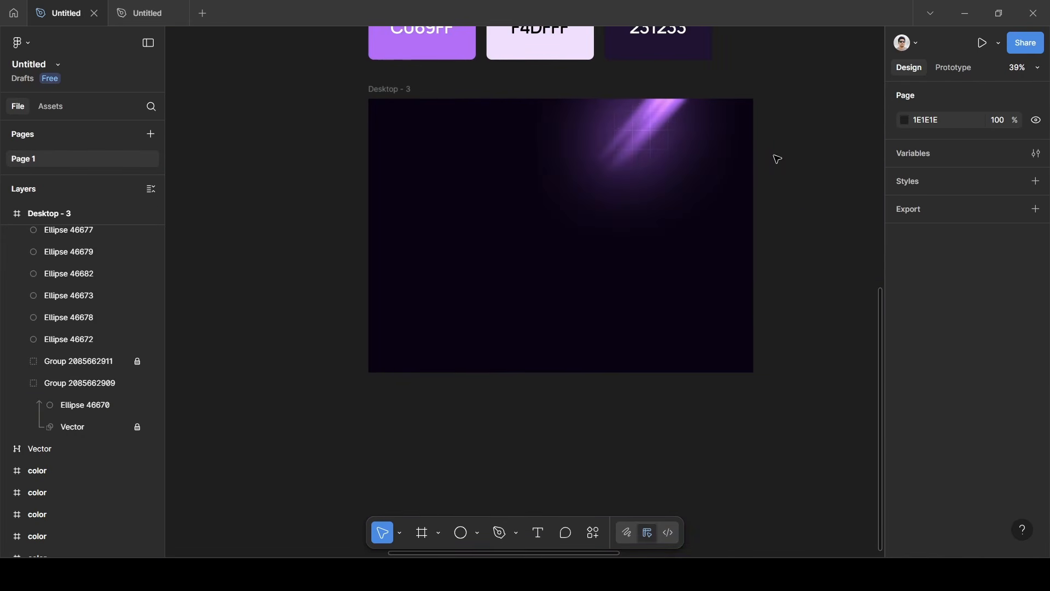
pyautogui.hscroll(-10, 777, 159)
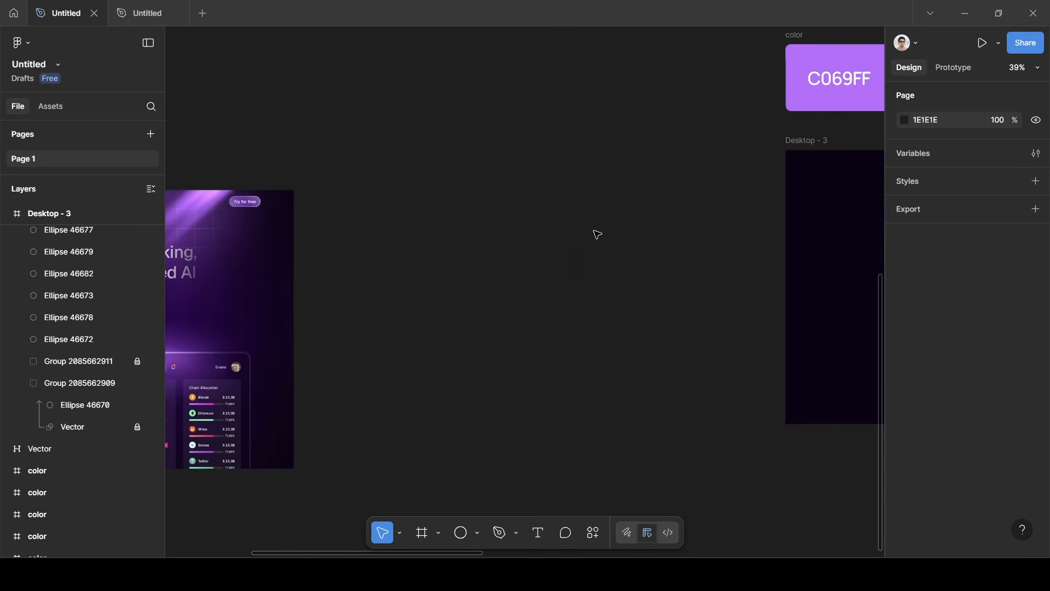
pyautogui.hscroll(-8, 597, 235)
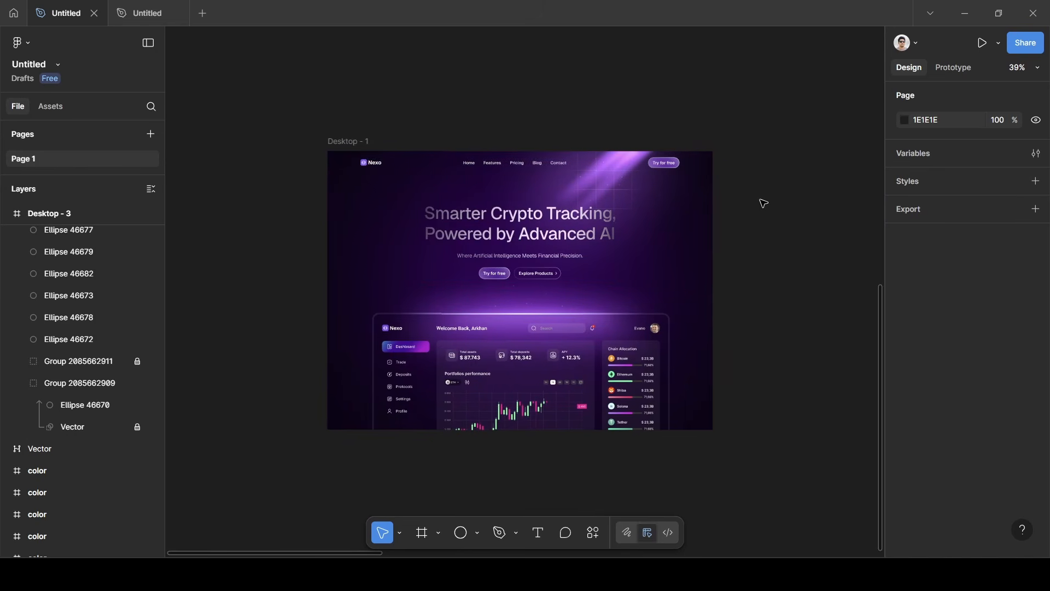
pyautogui.scroll(-3, 763, 204)
pyautogui.hscroll(8, 763, 204)
pyautogui.hscroll(3, 764, 203)
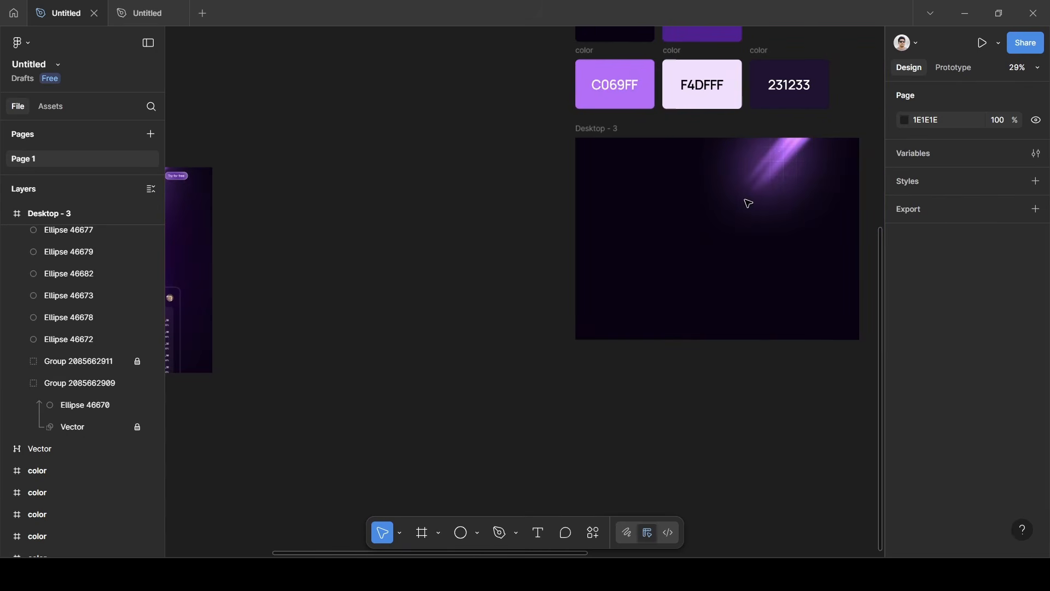
# Group the twelve particle ellipses in Desktop - 3 and lock the new group.
pyautogui.scroll(3, 103, 337)
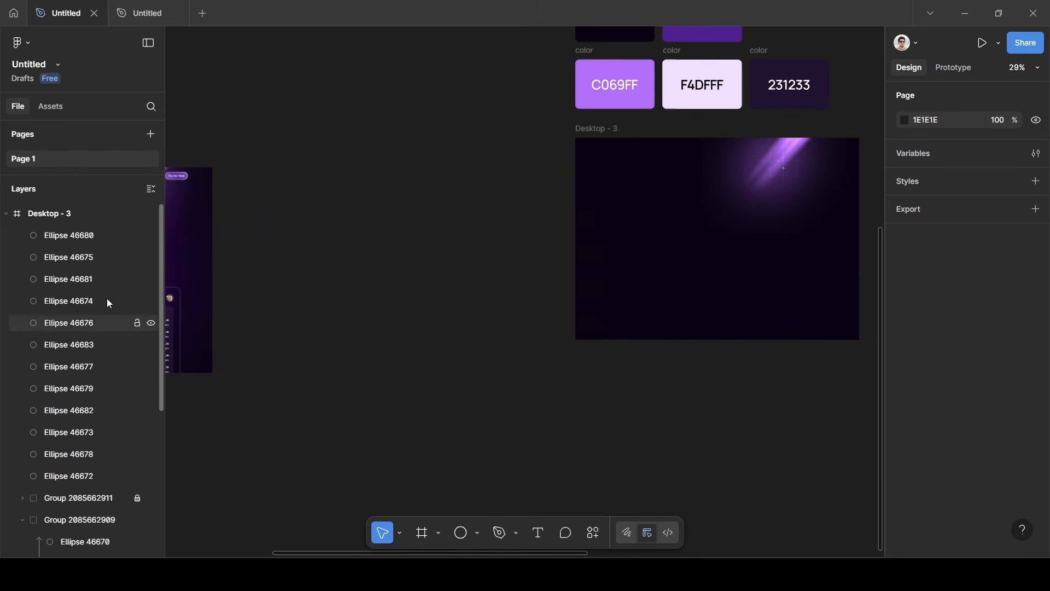
pyautogui.click(87, 238)
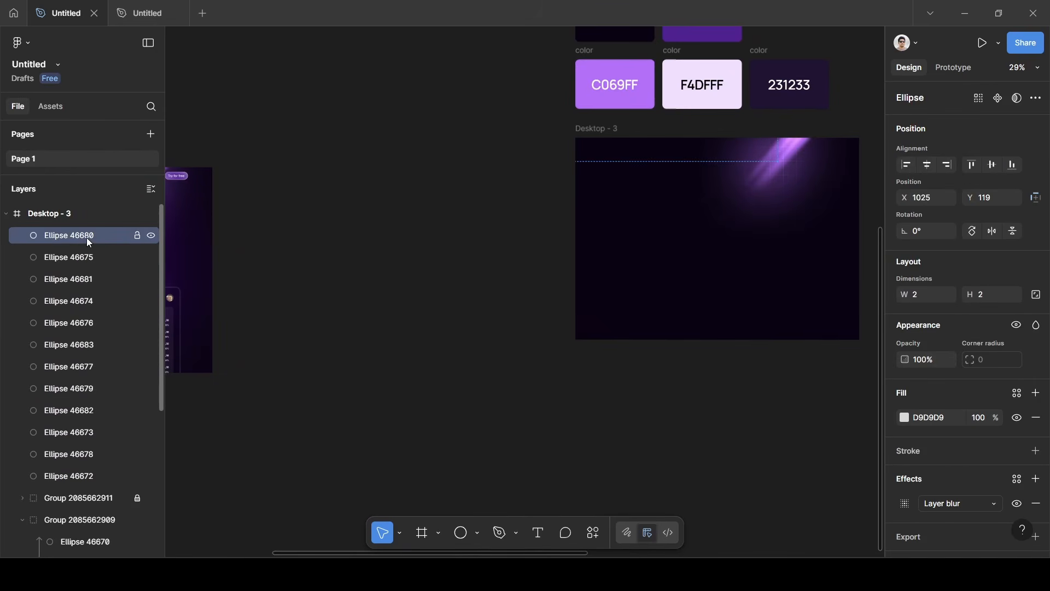
pyautogui.keyDown('shift'); pyautogui.click(80, 477); pyautogui.keyUp('shift')
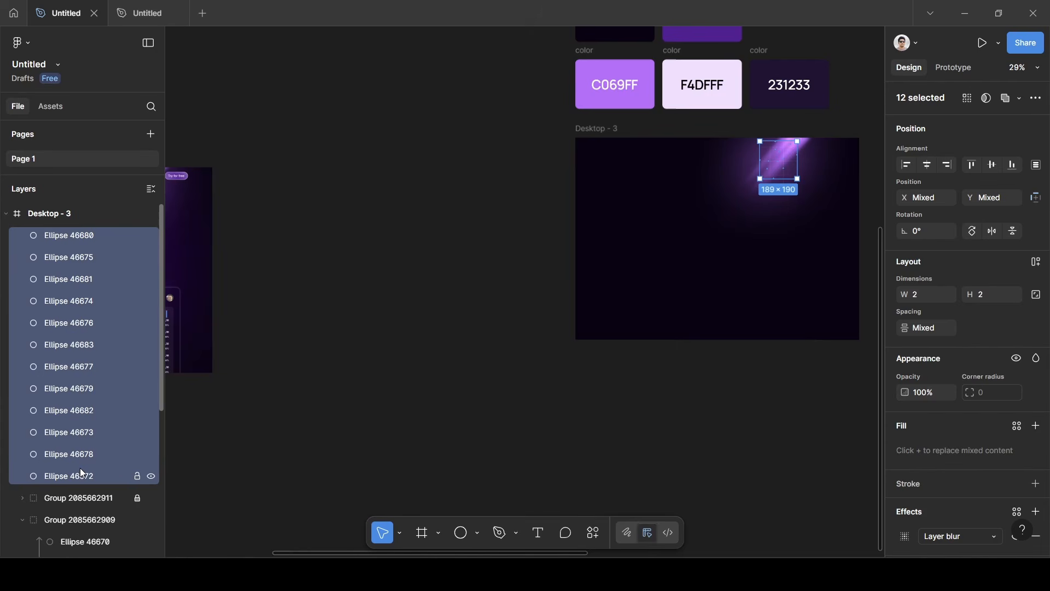
pyautogui.hotkey('ctrl', 'g')
pyautogui.click(21, 235)
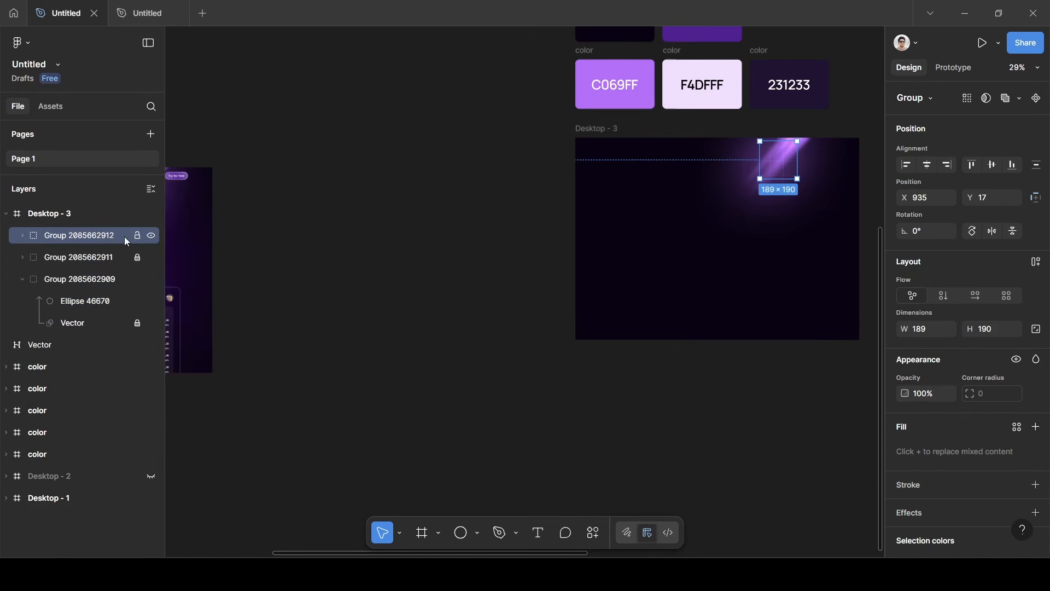
pyautogui.click(138, 236)
# Collapse the masked grid group in Desktop - 3 and lock it.
pyautogui.click(22, 278)
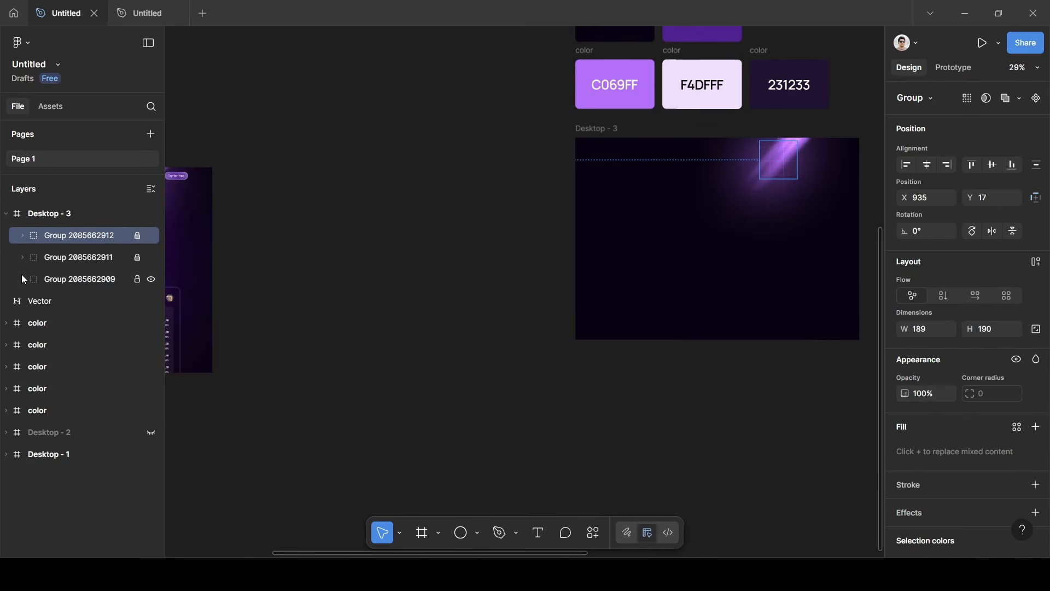
pyautogui.click(375, 232)
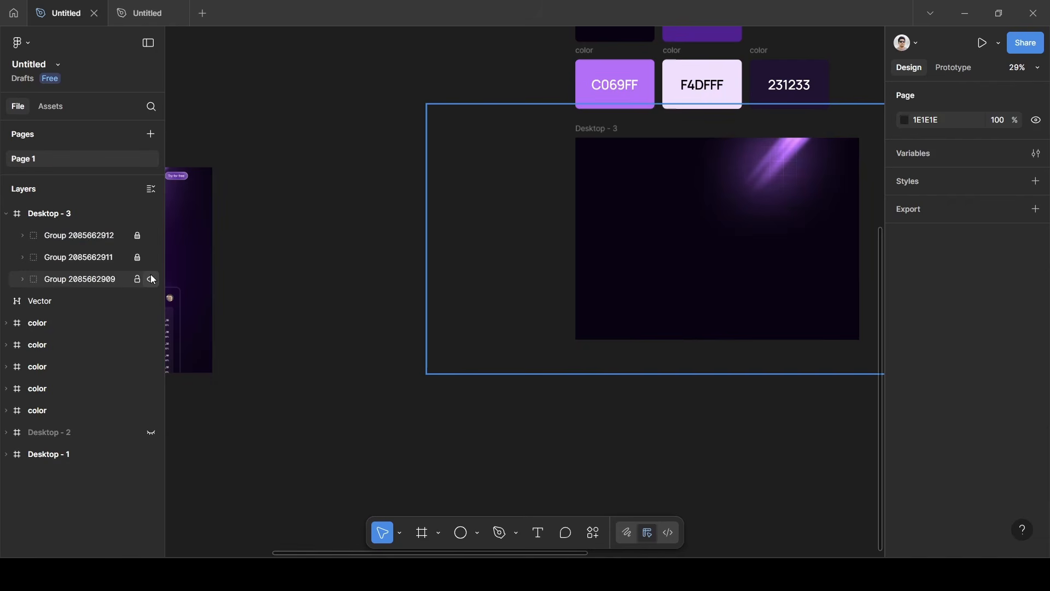
pyautogui.click(137, 280)
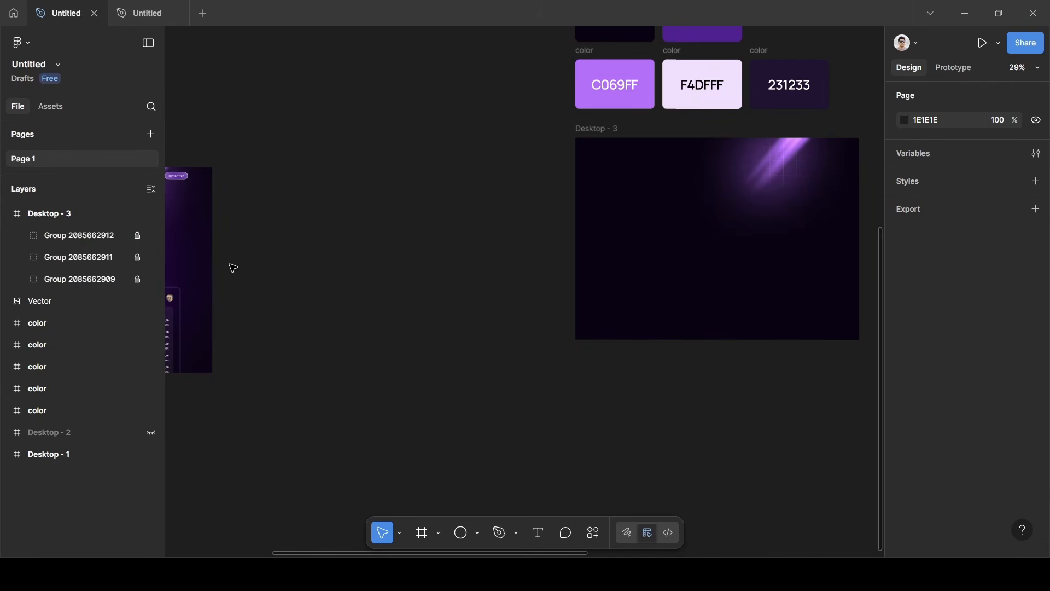
# Examine the finished light beams and grid in Desktop - 3 against the Desktop - 1 reference and its navigation bar.
pyautogui.hscroll(4, 233, 267)
pyautogui.scroll(4, 233, 268)
pyautogui.scroll(4, 233, 267)
pyautogui.hscroll(3, 233, 267)
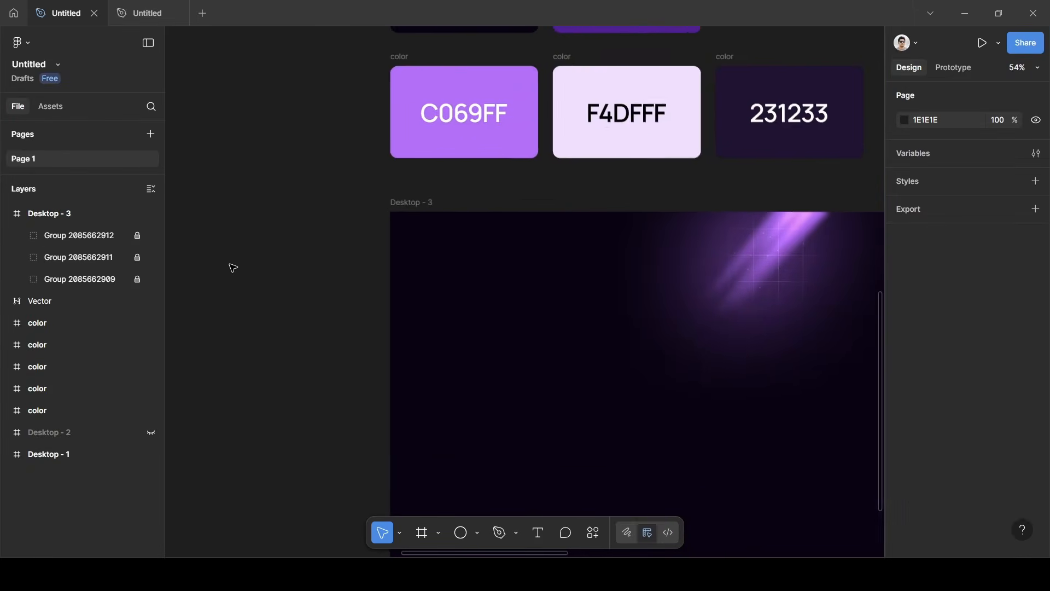
pyautogui.hscroll(3, 233, 267)
pyautogui.scroll(-1, 233, 268)
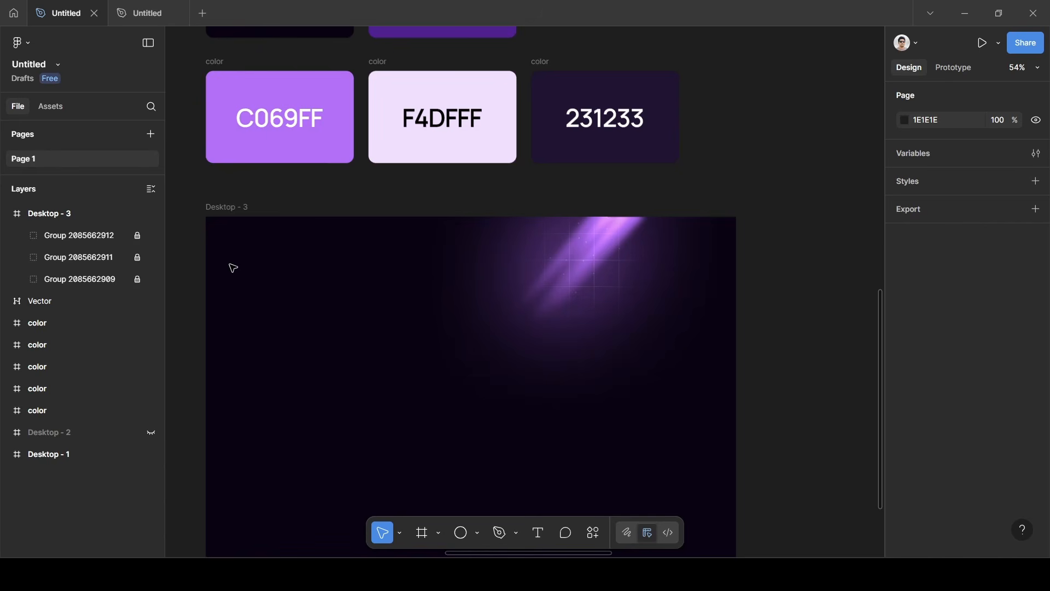
pyautogui.hscroll(-1, 336, 290)
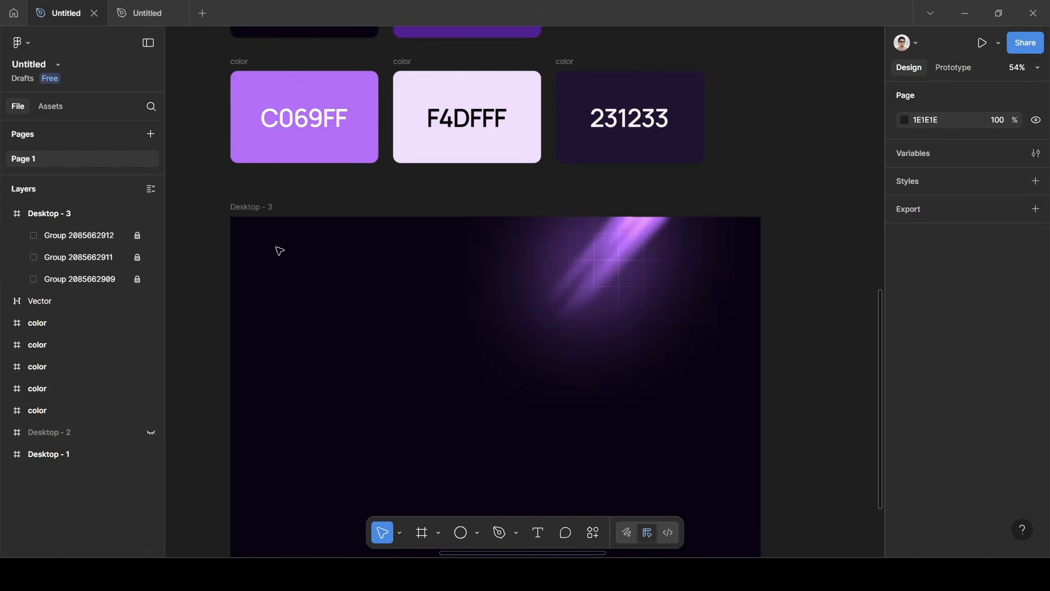
pyautogui.hscroll(-10, 555, 263)
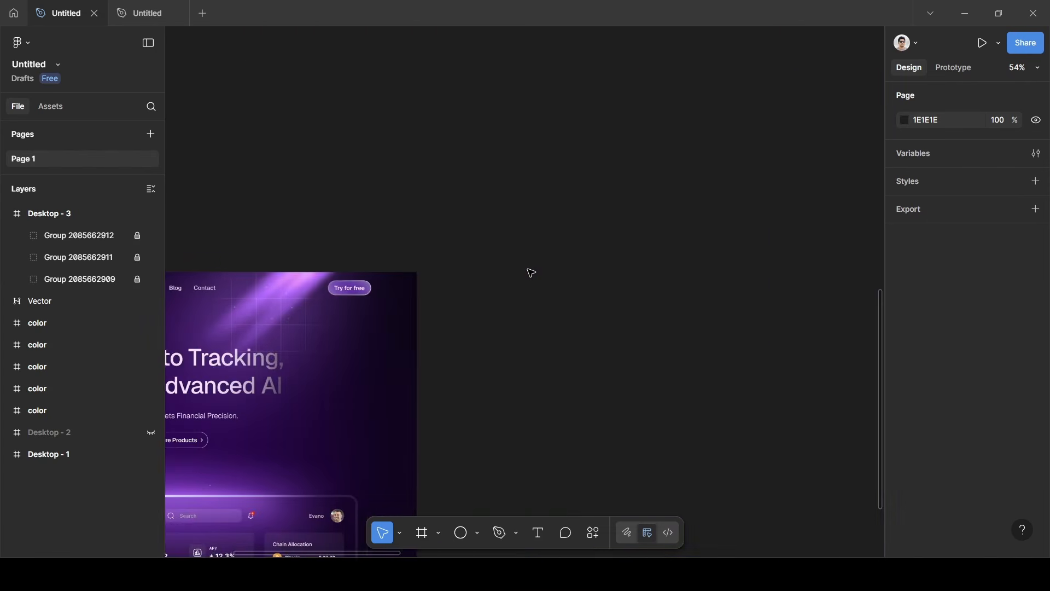
pyautogui.hscroll(-3, 509, 281)
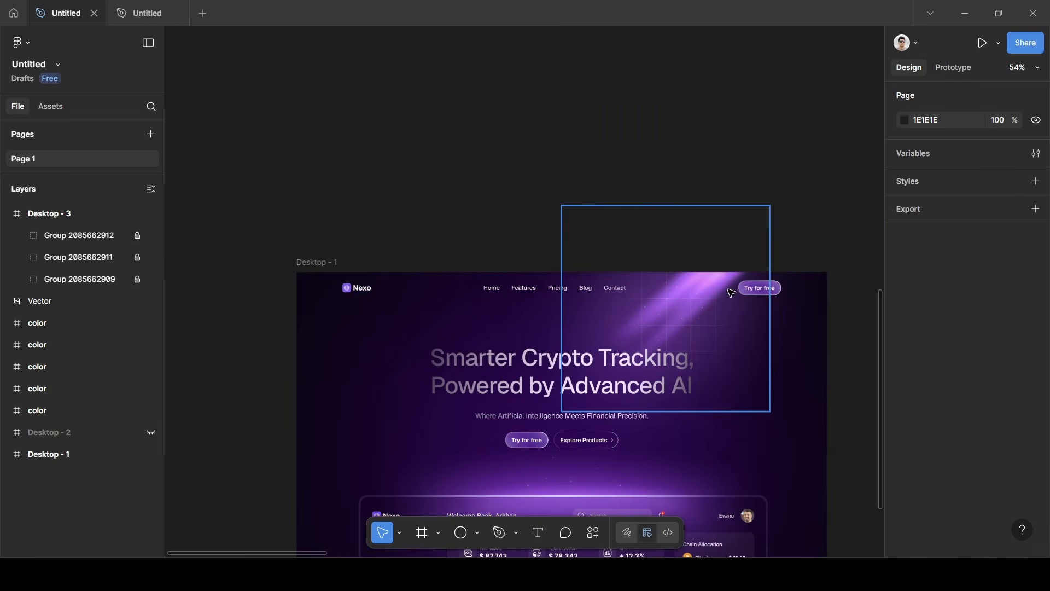
pyautogui.hscroll(12, 774, 294)
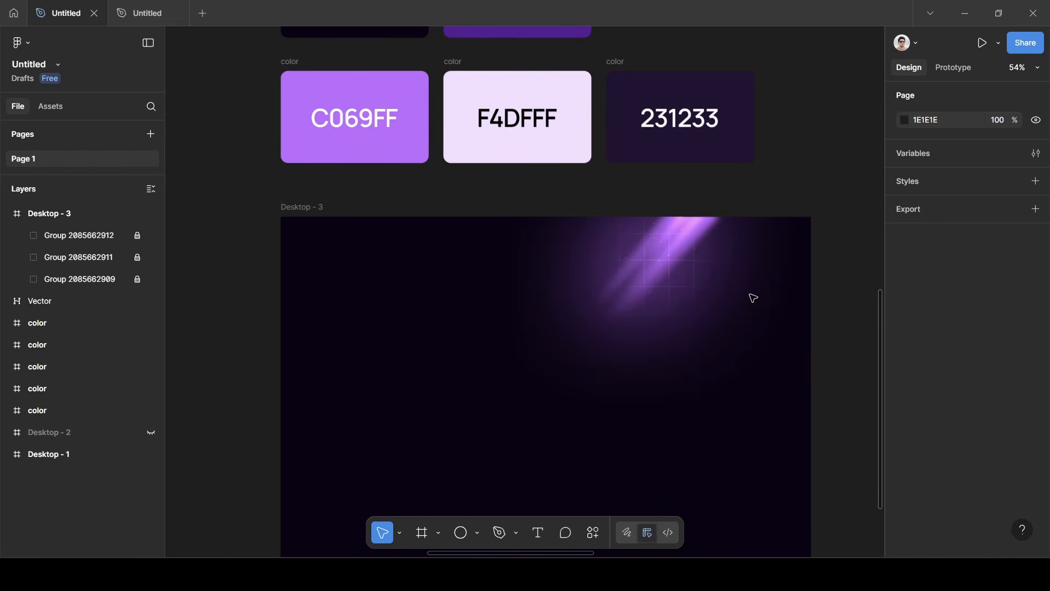
# Add the text "Nexa" near the upper-left corner of the Desktop - 3 frame, at about X 105, Y 64.
pyautogui.press('t')
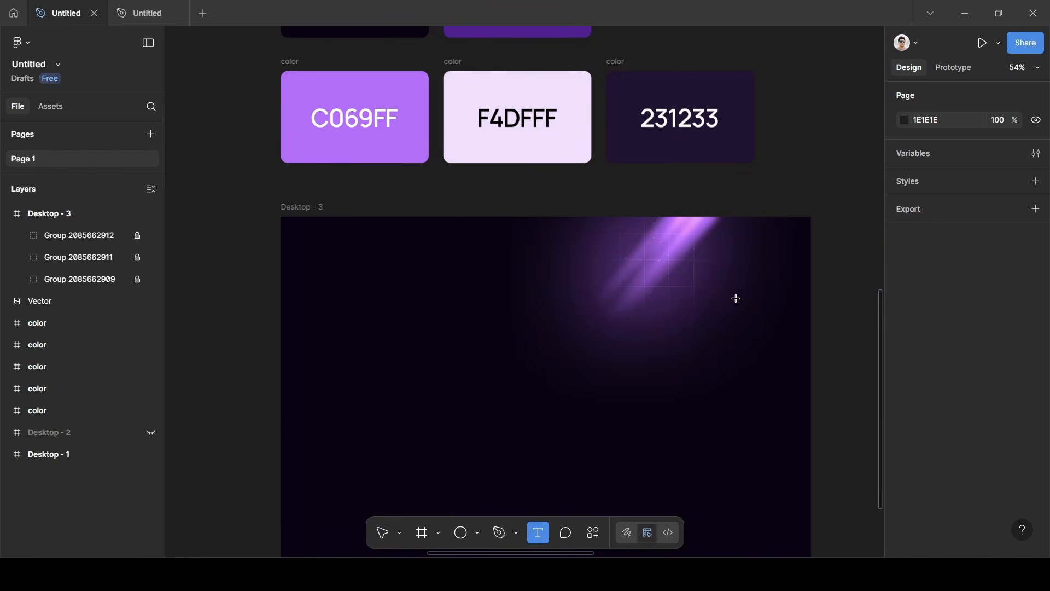
pyautogui.click(322, 241)
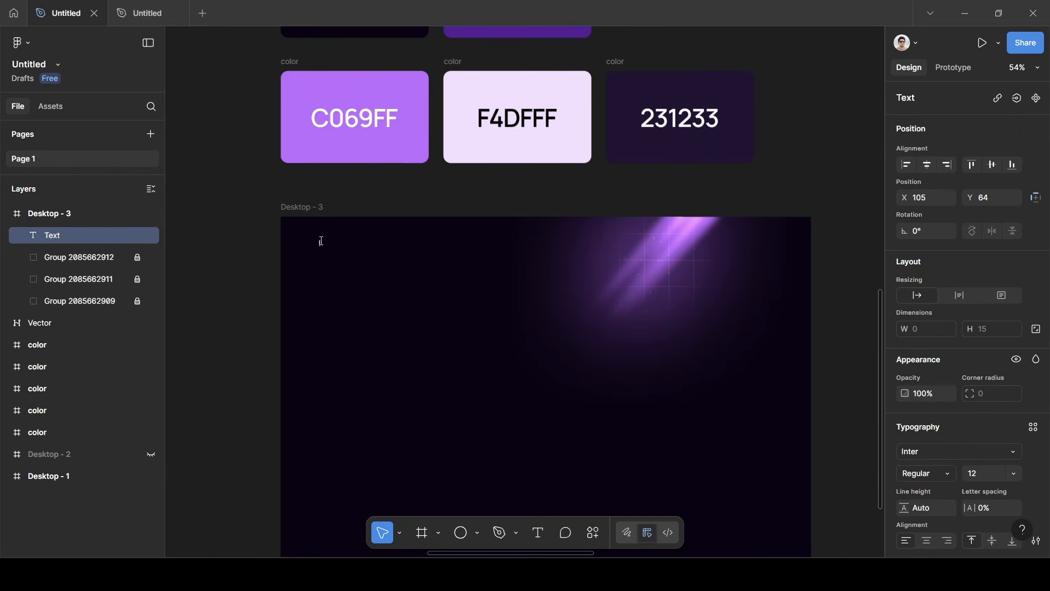
pyautogui.write('Nexa')
pyautogui.click(217, 291)
# Check the brand name in the Desktop - 1 reference and correct the Desktop - 3 text to "Nexo".
pyautogui.hscroll(-20, 218, 290)
pyautogui.scroll(-2, 218, 290)
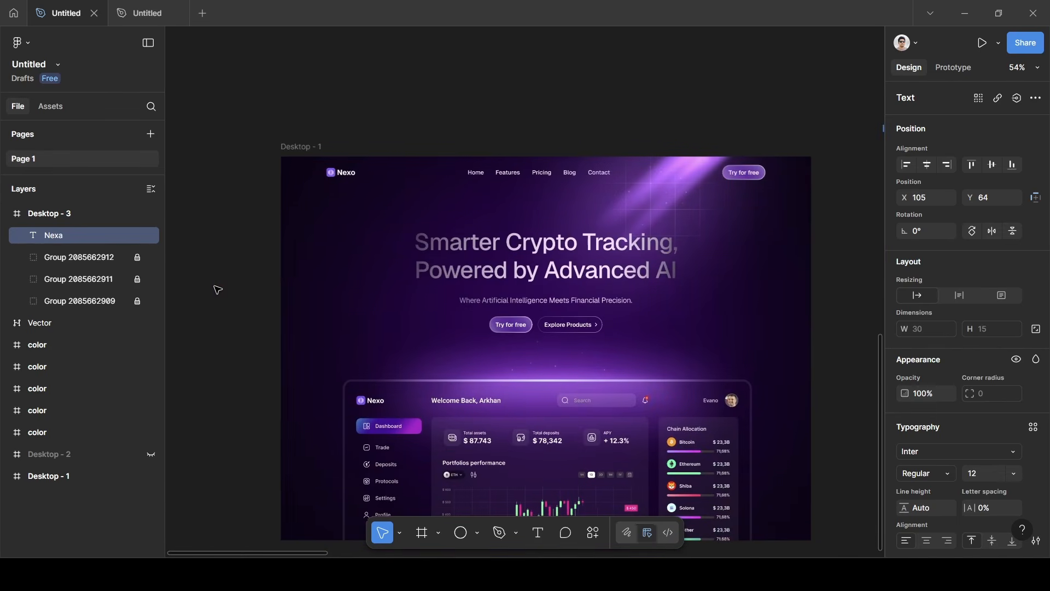
pyautogui.hscroll(20, 217, 289)
pyautogui.scroll(2, 217, 289)
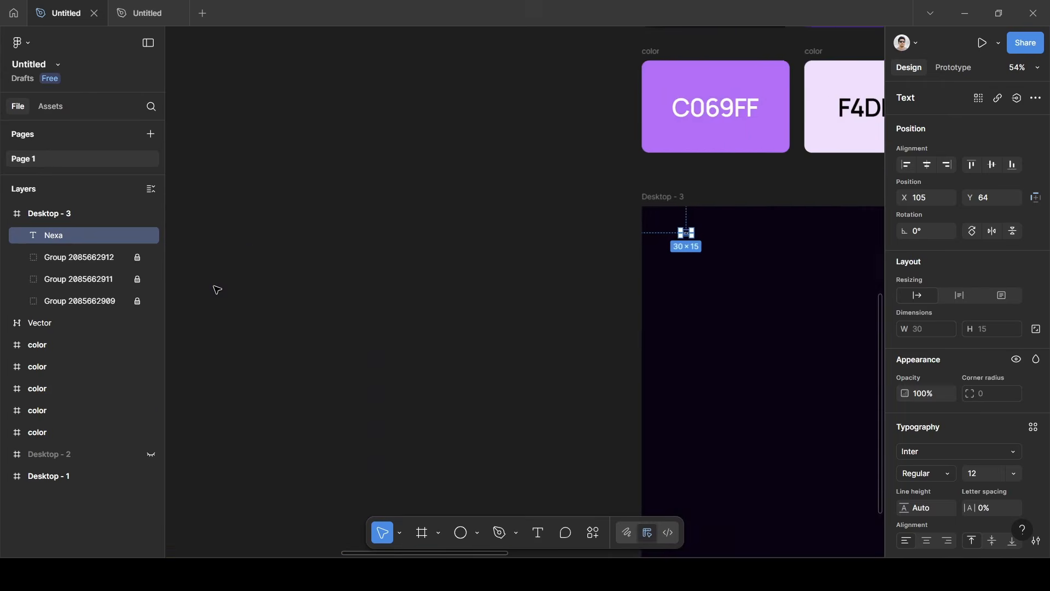
pyautogui.hotkey('shift', '2')
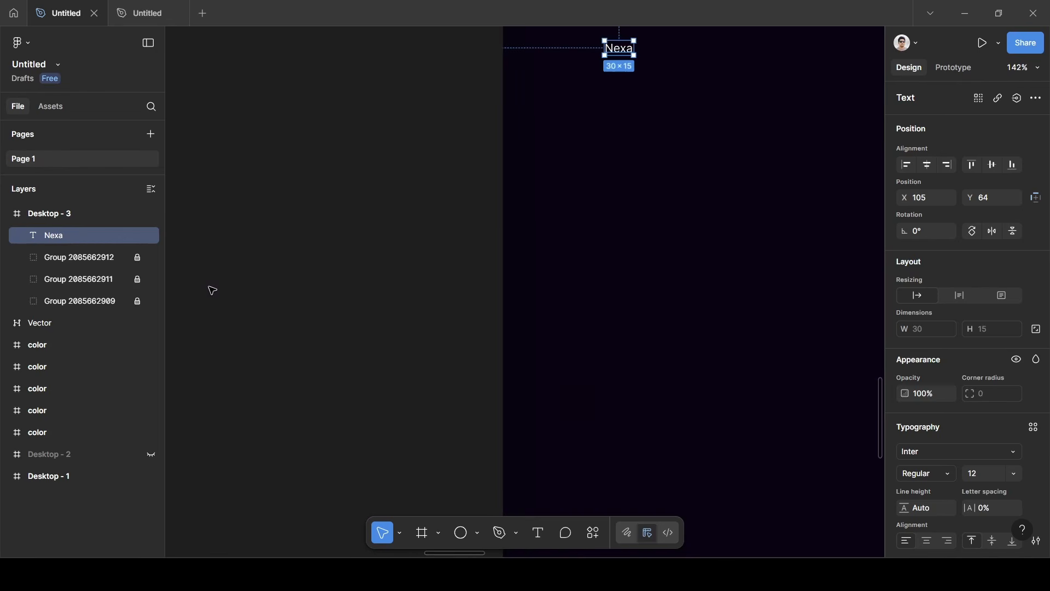
pyautogui.hscroll(5, 212, 290)
pyautogui.scroll(8, 212, 290)
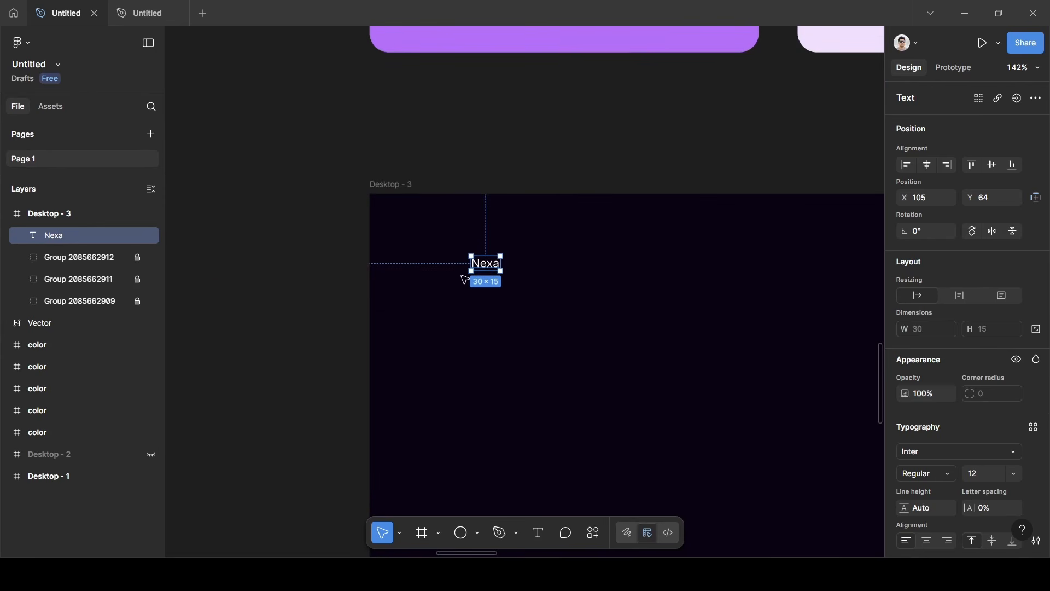
pyautogui.doubleClick(493, 269)
pyautogui.click(501, 264)
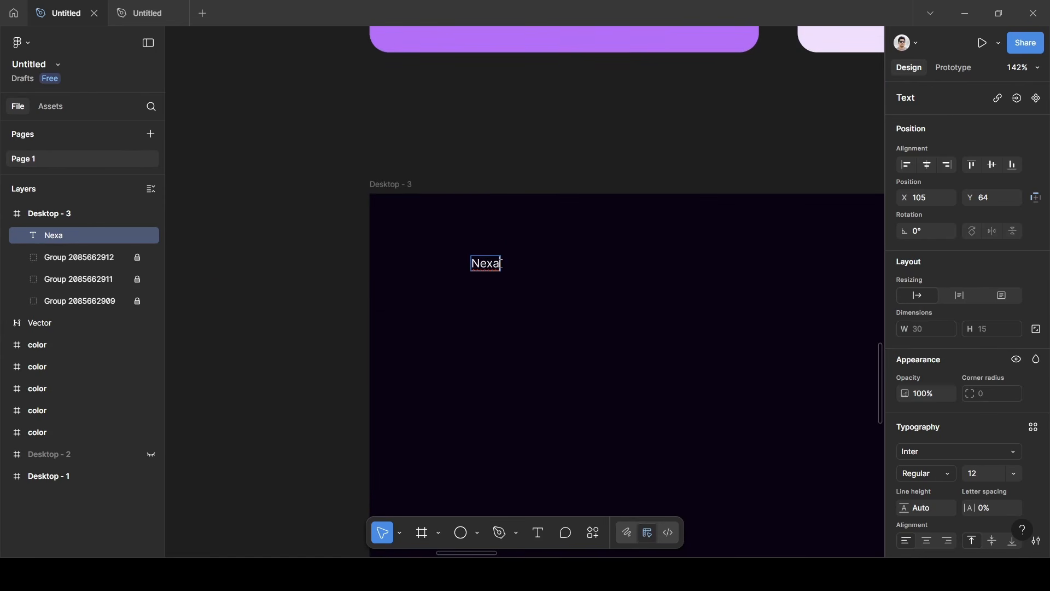
pyautogui.press('BackSpace')
pyautogui.write('o')
pyautogui.press('Escape')
# Set the Nexo text to the Geist font with size 20 and Medium weight.
pyautogui.scroll(-2, 942, 438)
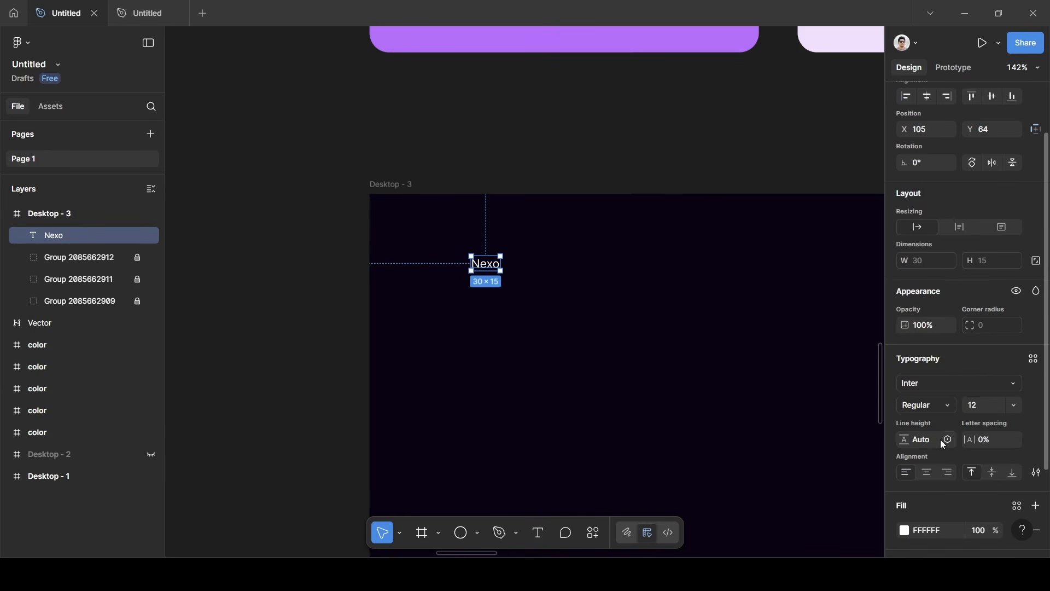
pyautogui.click(932, 389)
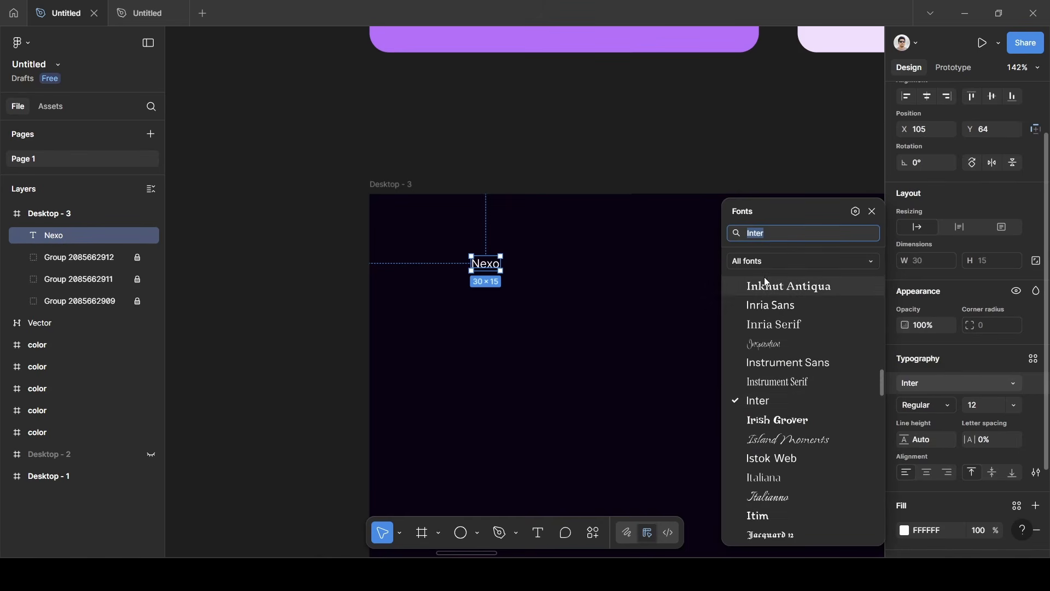
pyautogui.write('geist')
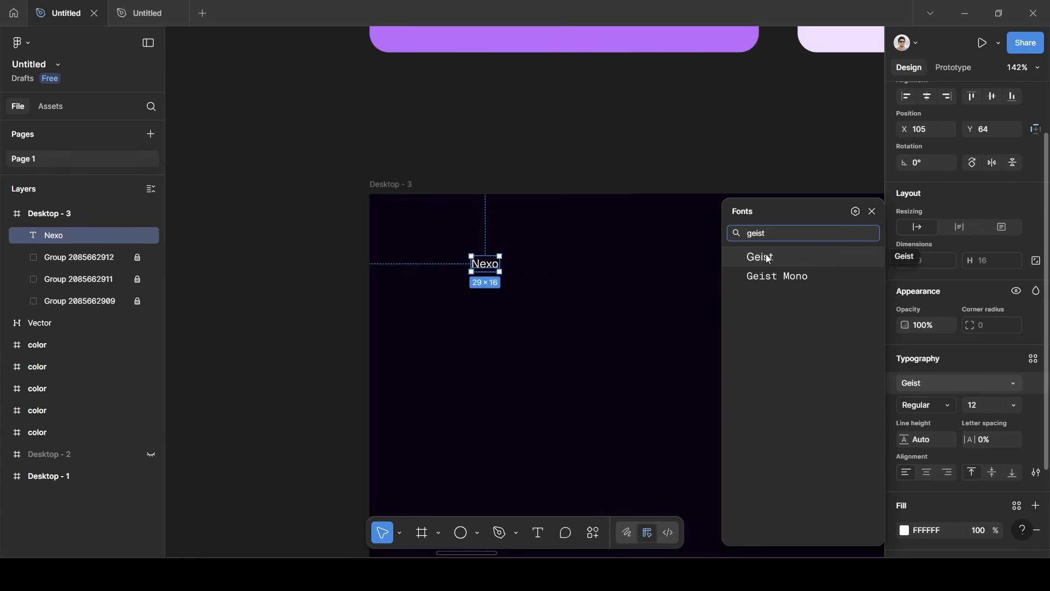
pyautogui.click(769, 257)
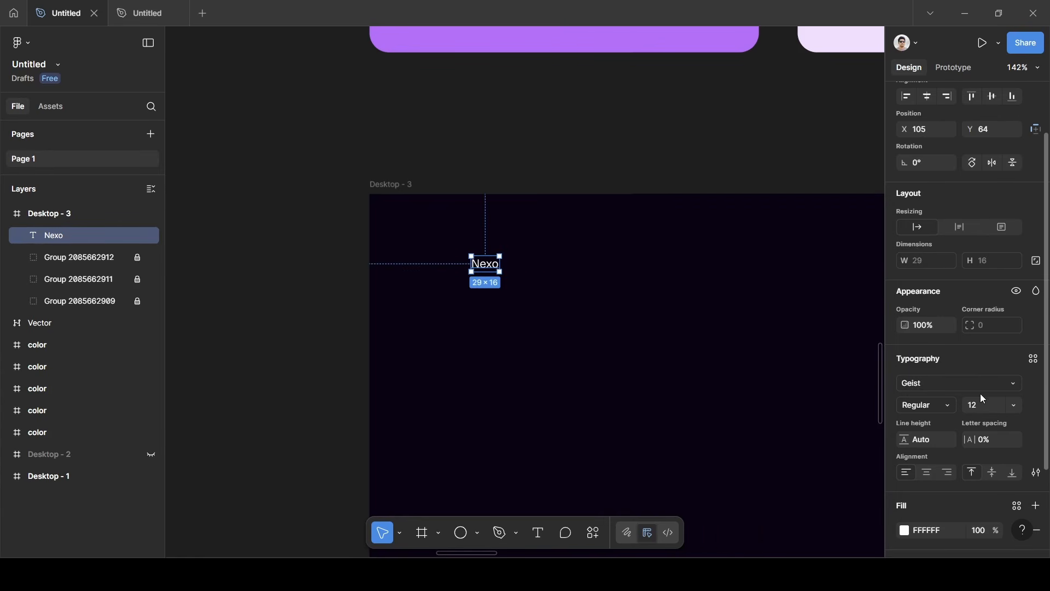
pyautogui.click(1013, 406)
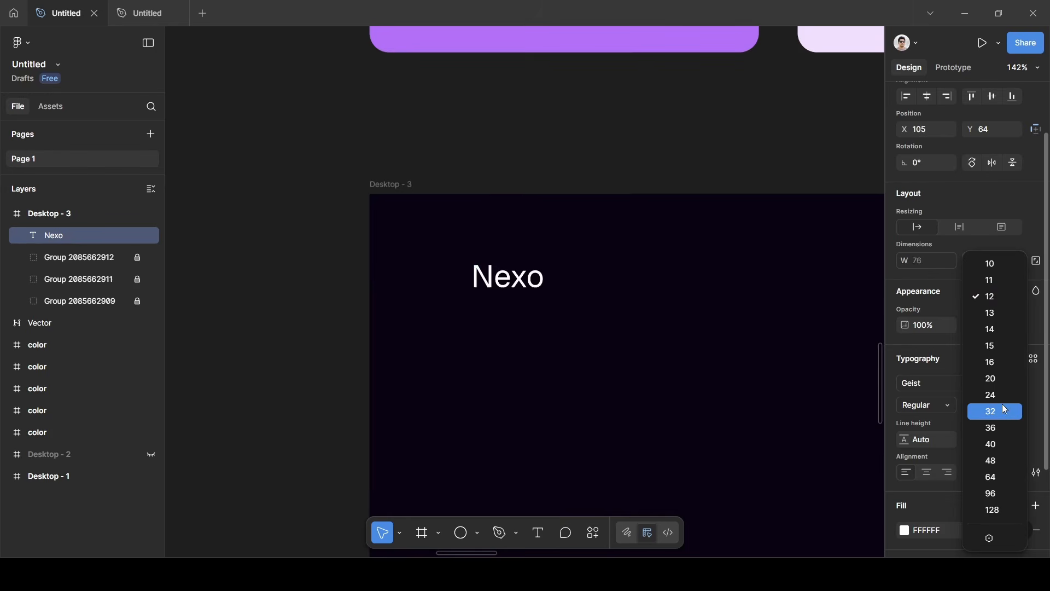
pyautogui.click(996, 379)
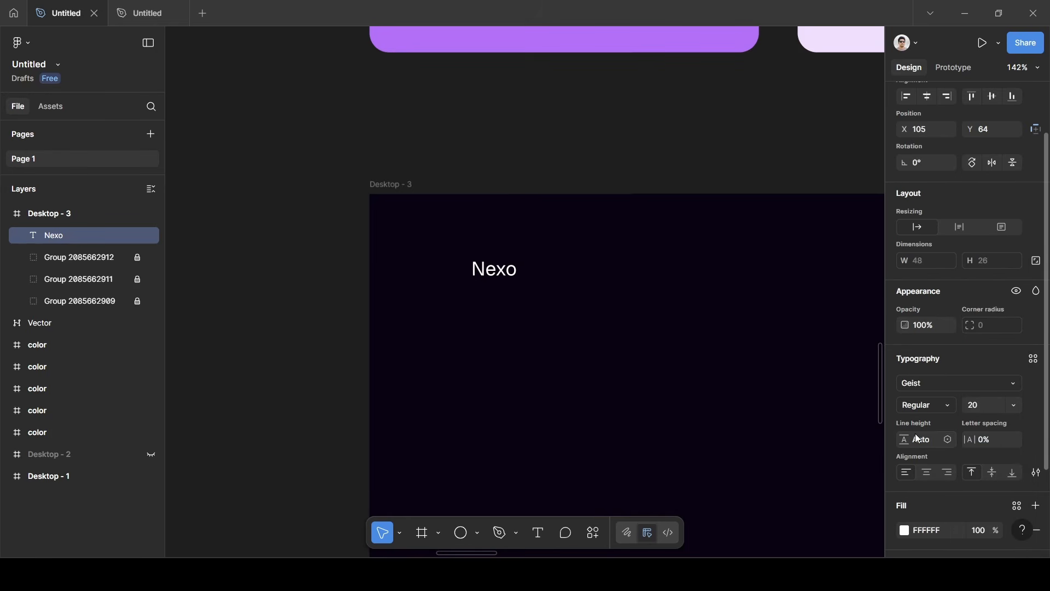
pyautogui.click(944, 408)
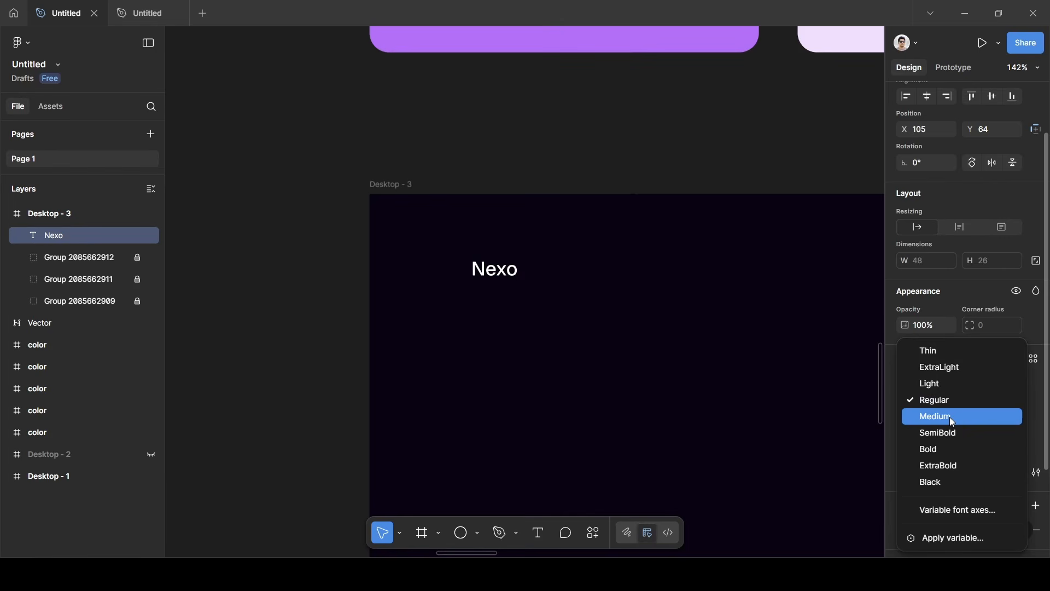
pyautogui.click(950, 417)
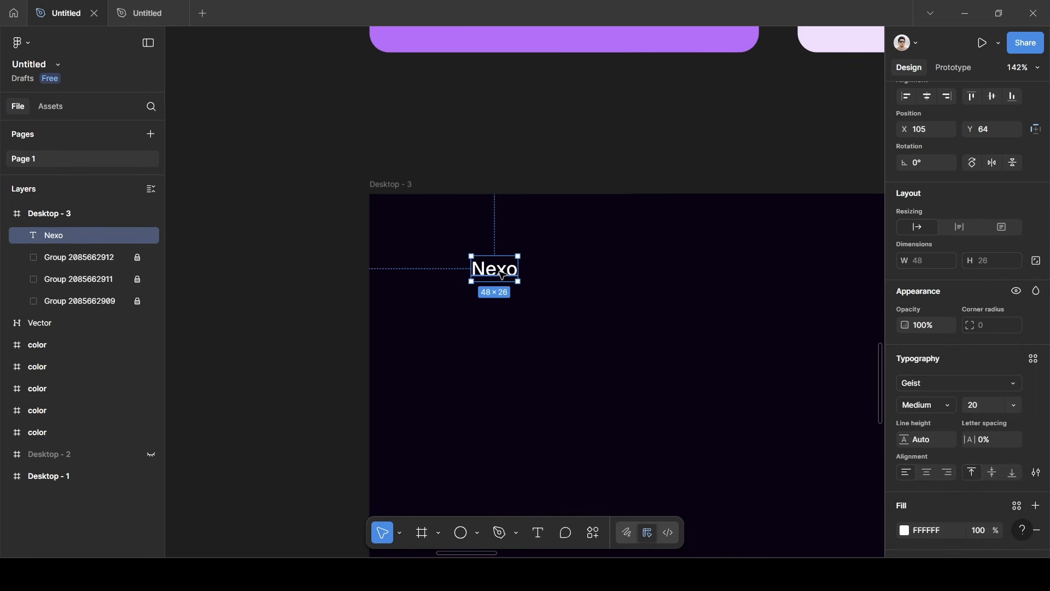
# Move the Nexo text up and right to about X 129, Y 40 in Desktop - 3.
pyautogui.moveTo(503, 273); pyautogui.dragTo(527, 250)
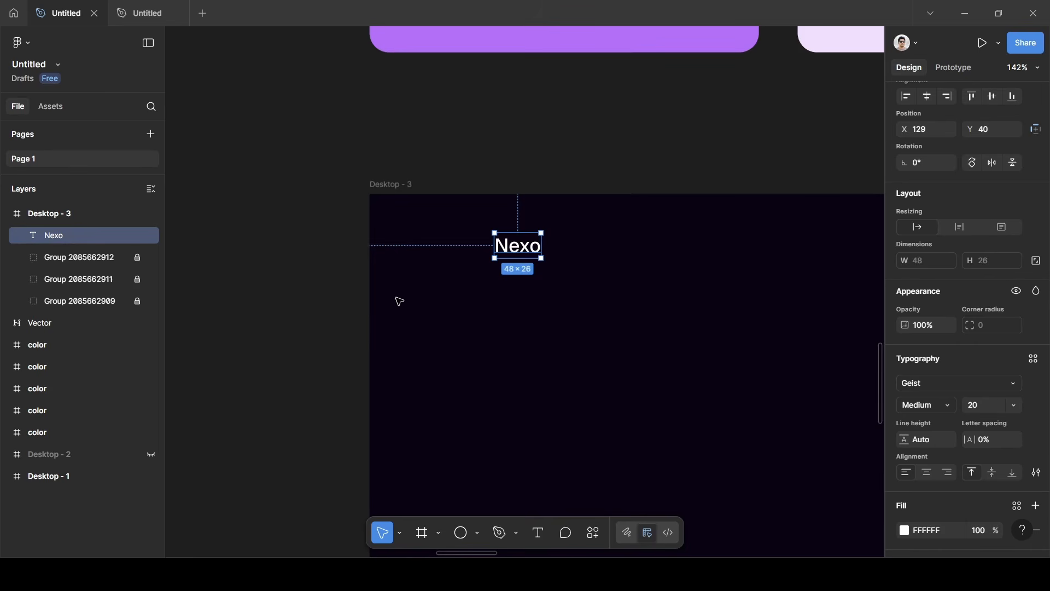
pyautogui.click(517, 316)
pyautogui.hscroll(5, 516, 314)
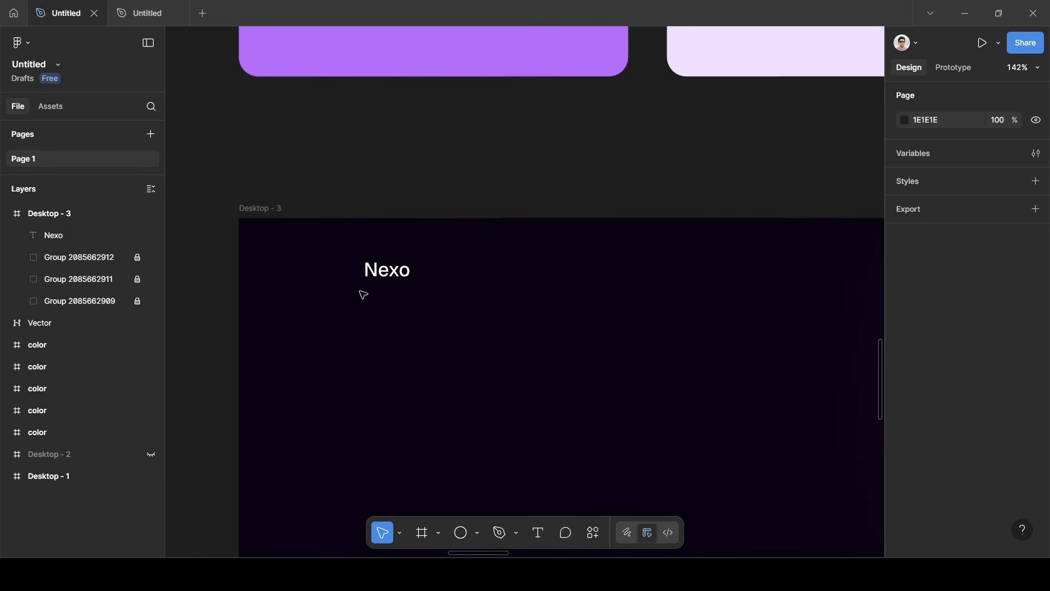
# Run the QuickFill plugin and bring up its placeholder brand logos.
pyautogui.click(593, 535)
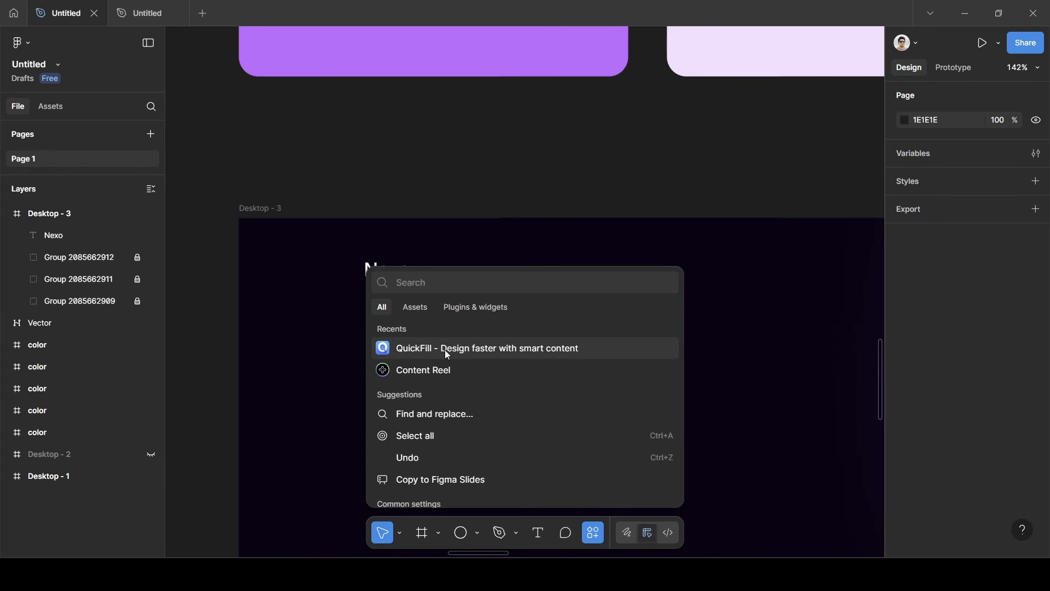
pyautogui.press('Escape')
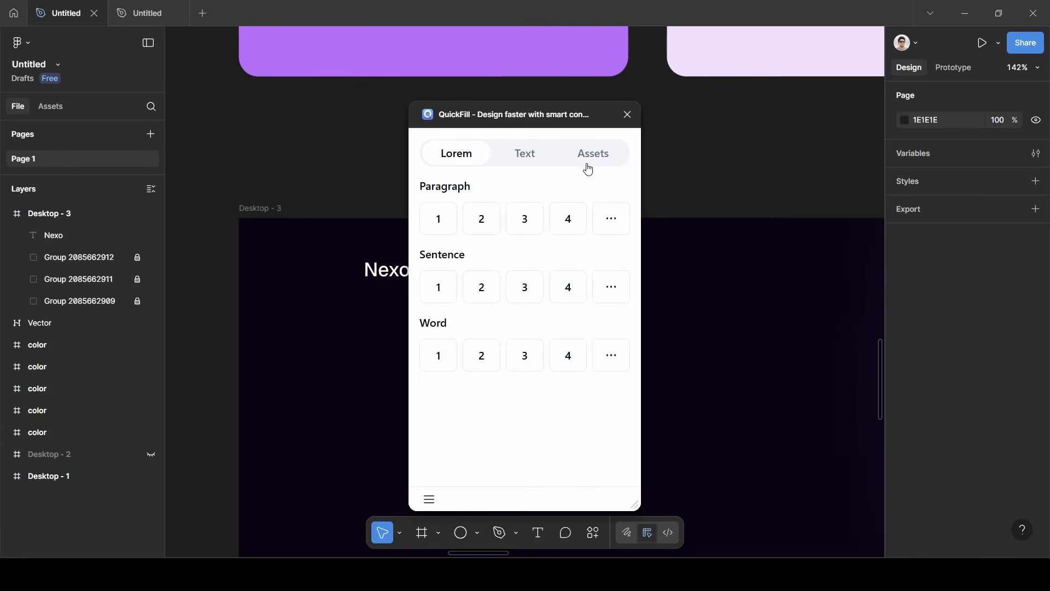
pyautogui.click(590, 162)
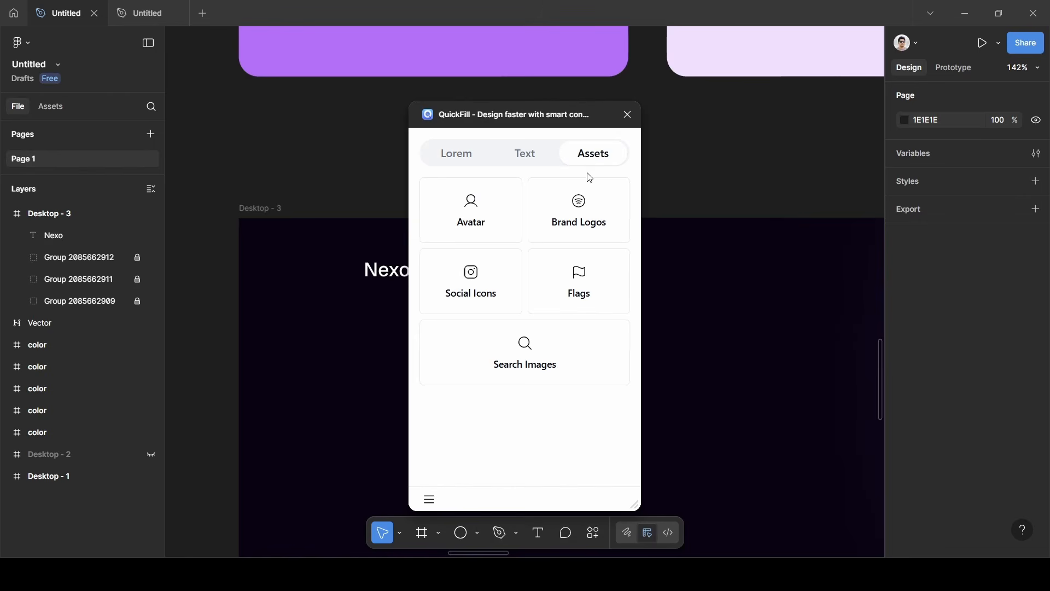
pyautogui.click(569, 230)
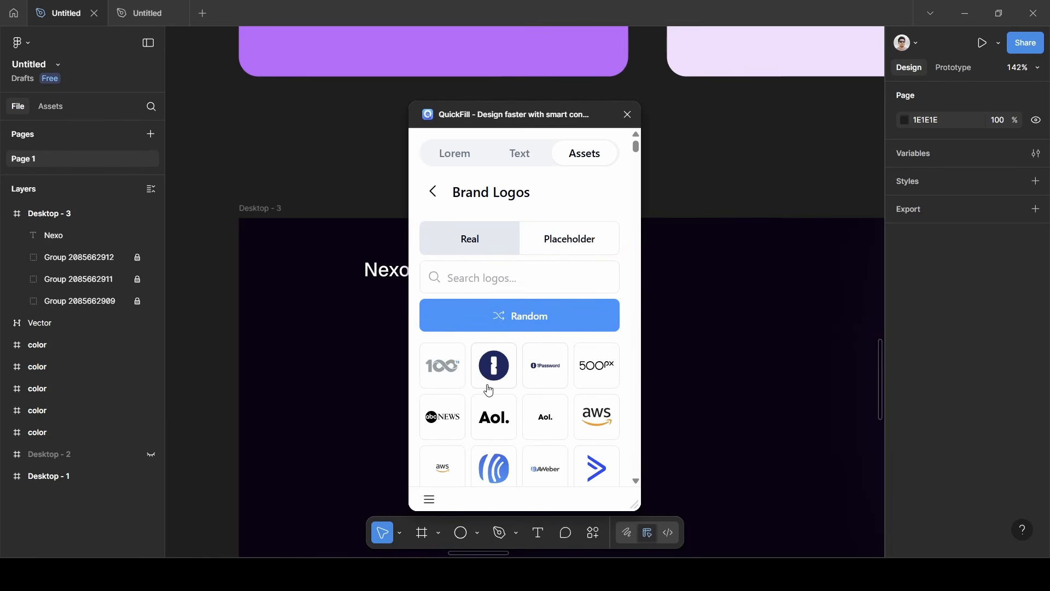
pyautogui.scroll(-2, 490, 390)
pyautogui.scroll(1, 489, 389)
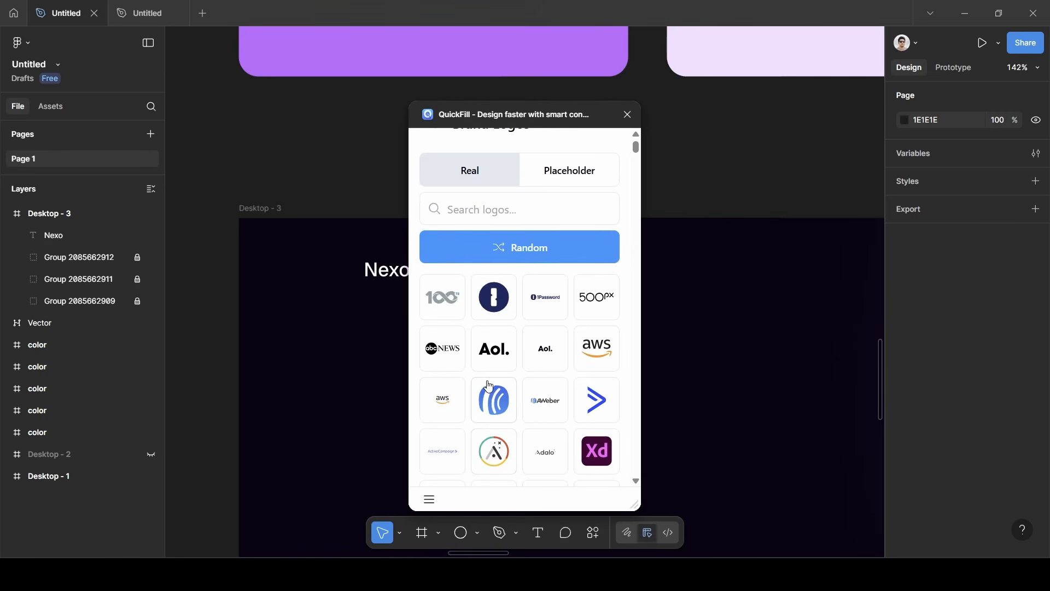
pyautogui.scroll(1, 489, 386)
pyautogui.click(567, 237)
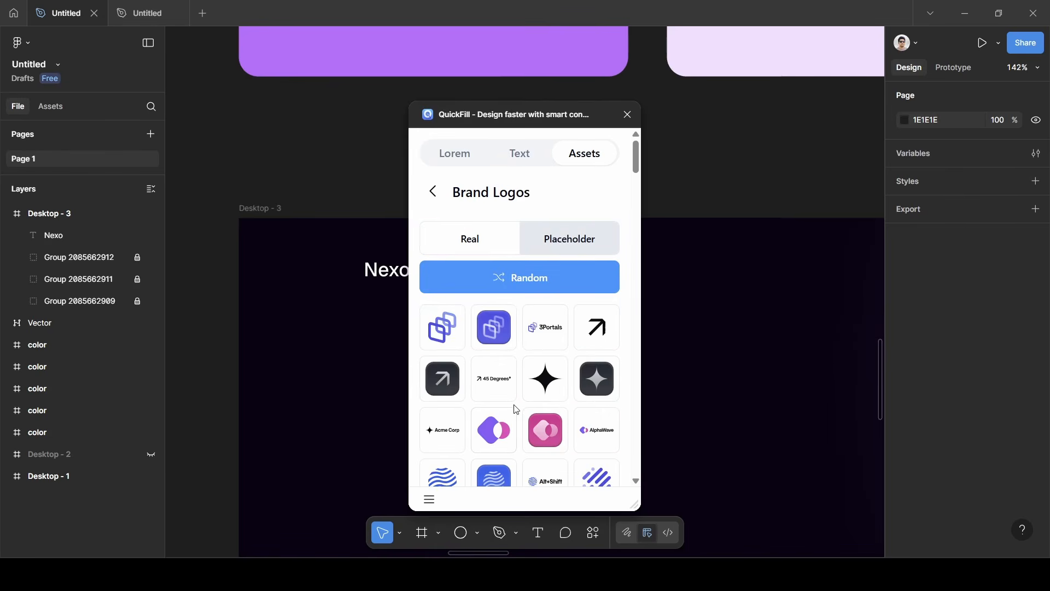
# Insert the purple rounded-square Cubekit logo icon, close QuickFill, and place the icon just left of the Nexo text.
pyautogui.scroll(-3, 516, 409)
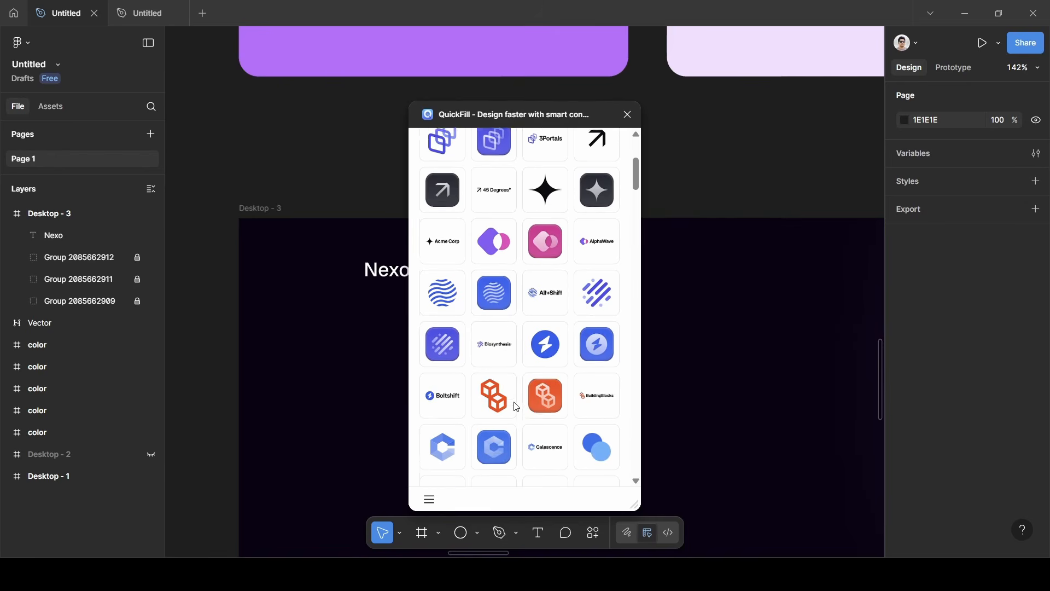
pyautogui.scroll(-2, 516, 408)
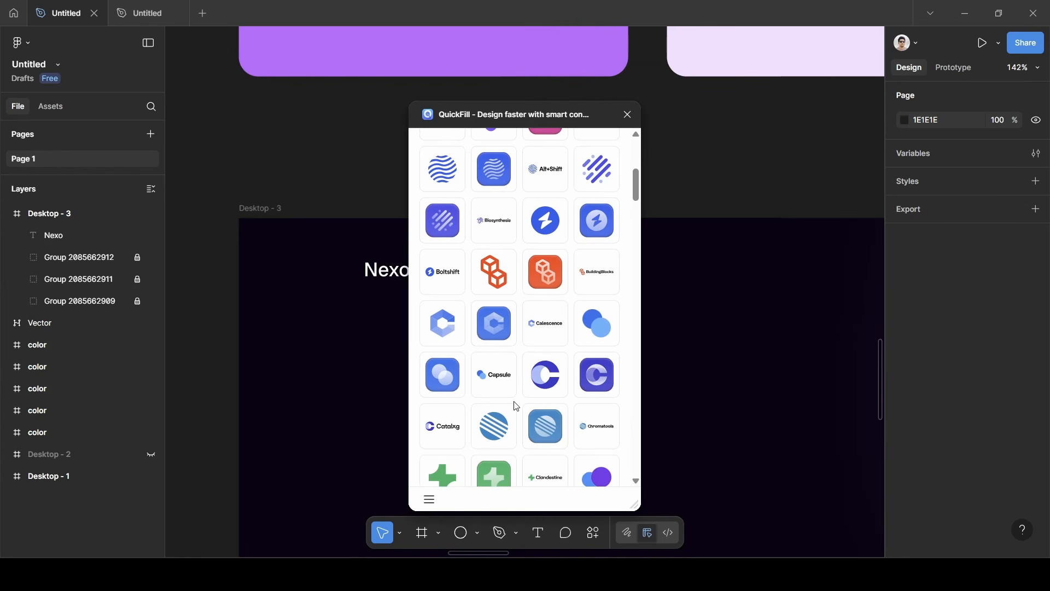
pyautogui.scroll(-5, 516, 407)
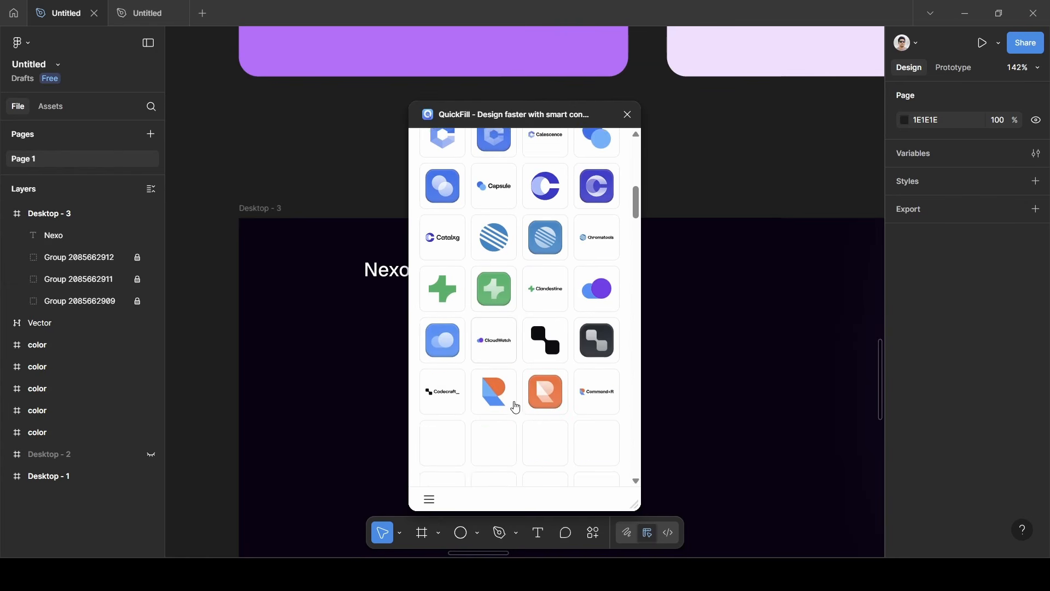
pyautogui.scroll(-2, 516, 408)
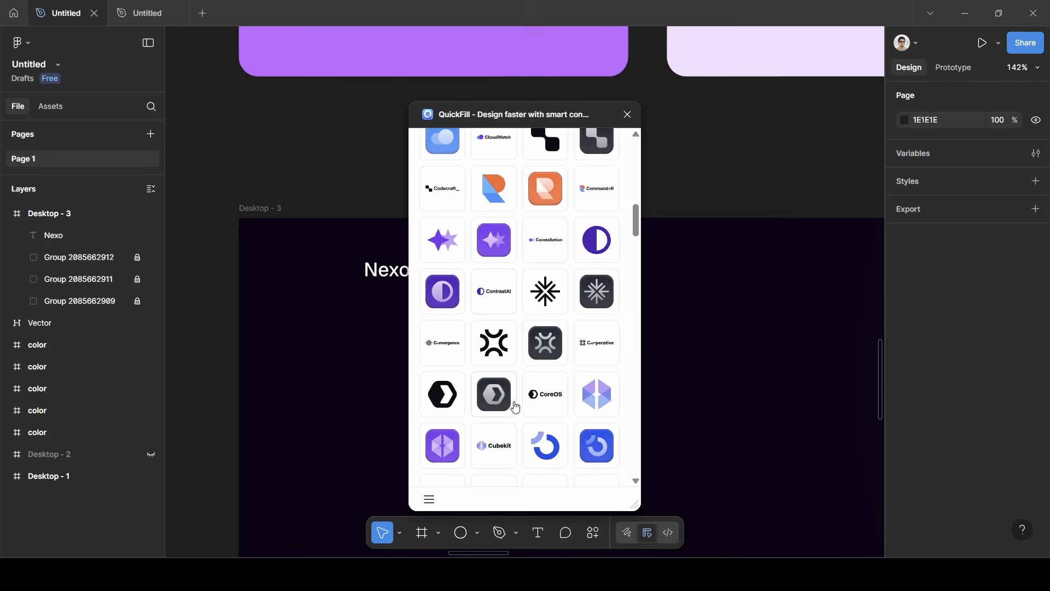
pyautogui.click(444, 445)
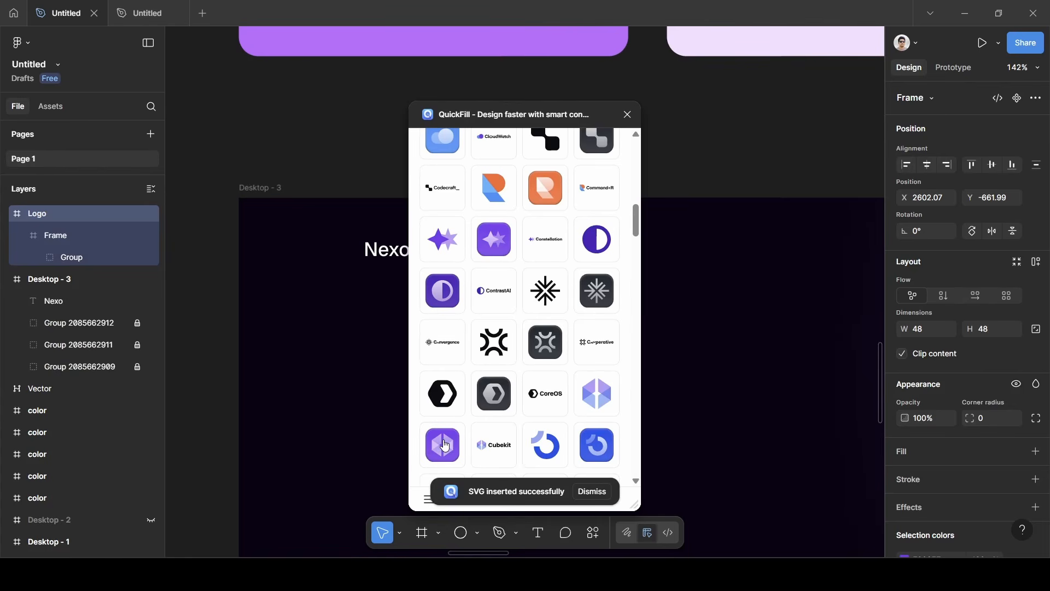
pyautogui.click(627, 115)
pyautogui.moveTo(524, 289); pyautogui.dragTo(325, 260)
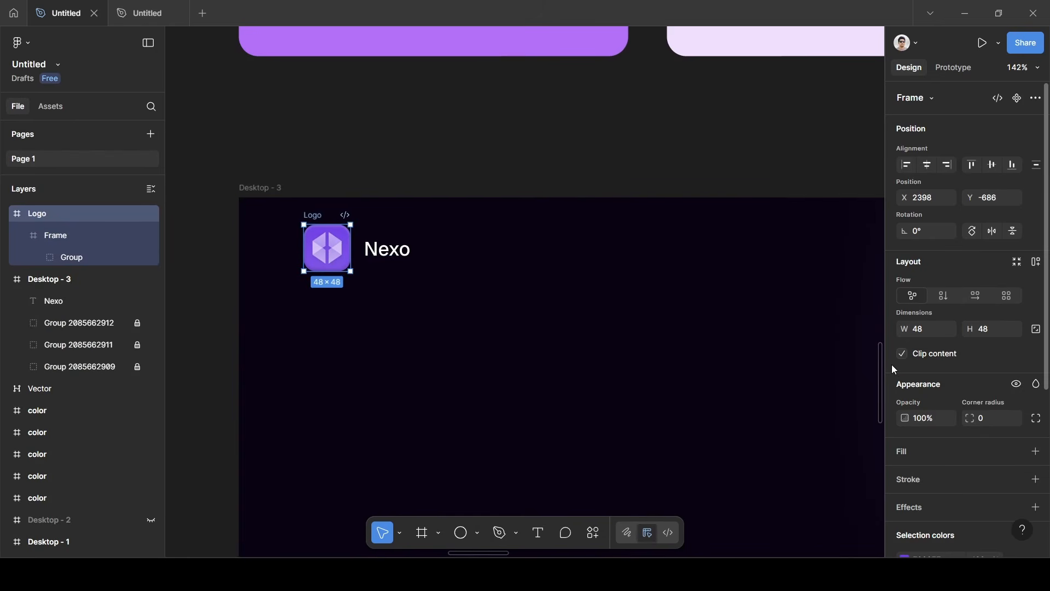
# Scale the logo icon proportionally to 24 × 24 with the Scale tool.
pyautogui.press('k')
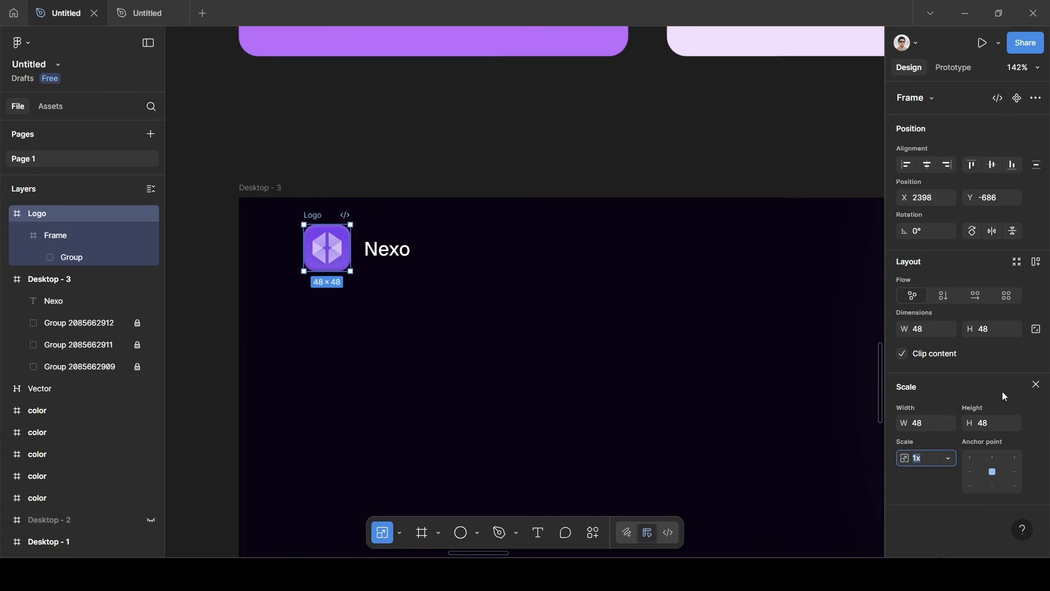
pyautogui.click(932, 417)
pyautogui.write('24')
pyautogui.press('Return')
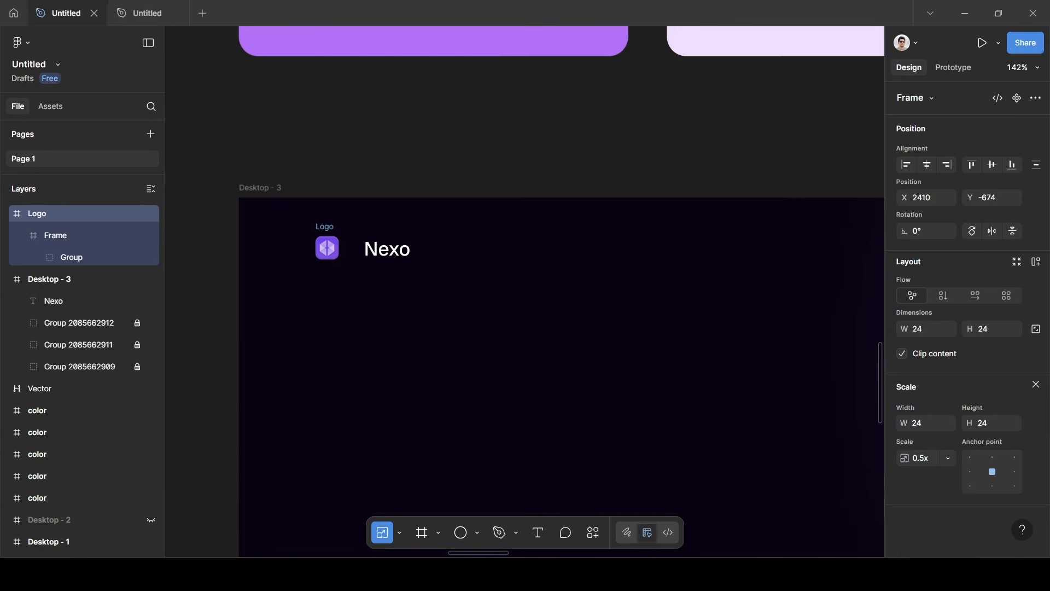
pyautogui.click(1036, 385)
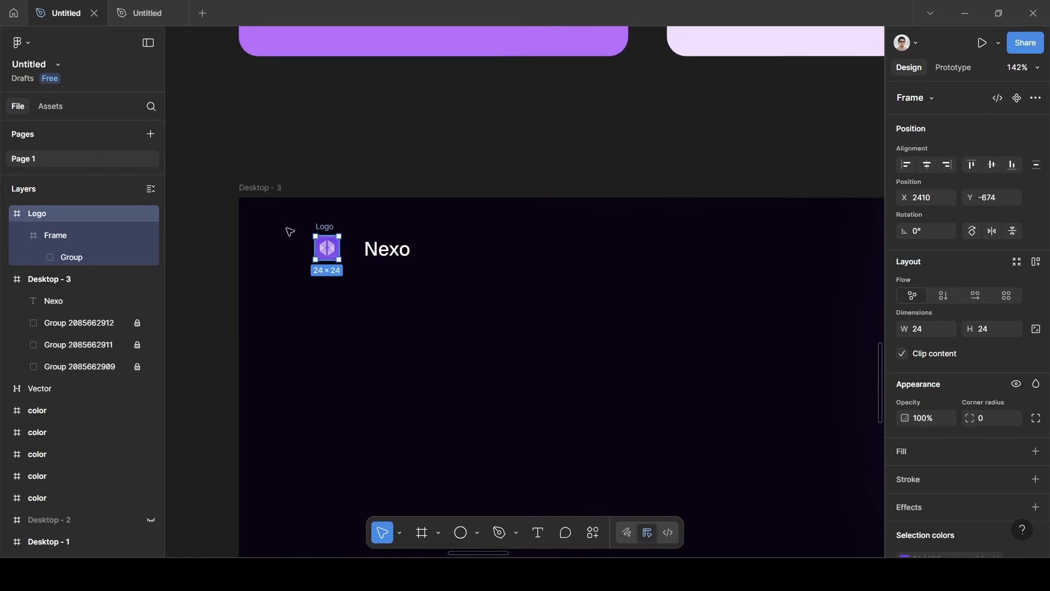
# Nest the Logo frame inside Desktop - 3 above the Nexo layer and shift it to about X 90, Y 41.
pyautogui.click(7, 215)
pyautogui.moveTo(37, 217); pyautogui.dragTo(44, 241)
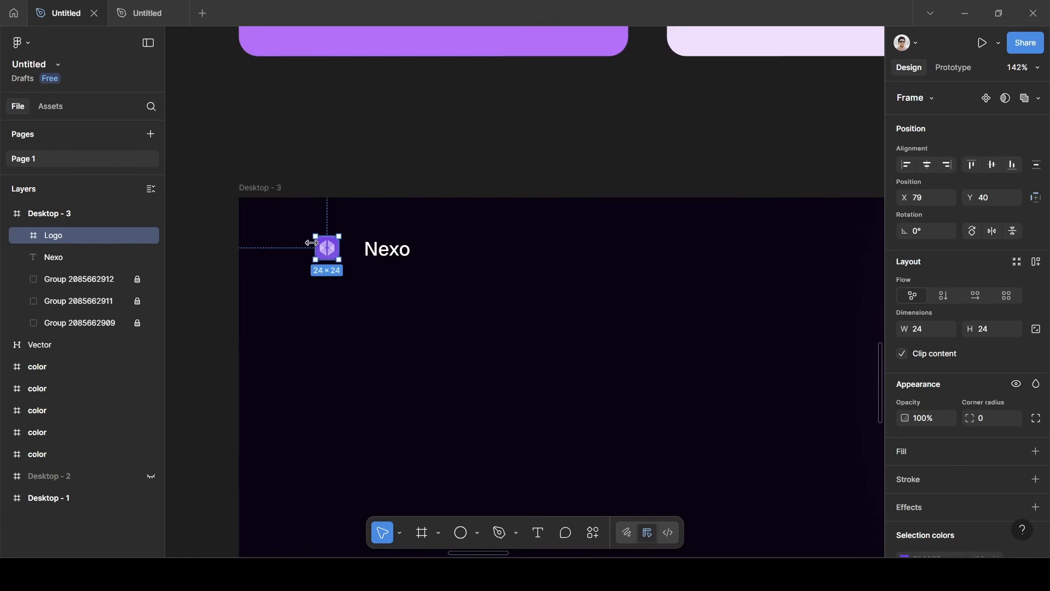
pyautogui.moveTo(329, 249); pyautogui.dragTo(339, 249)
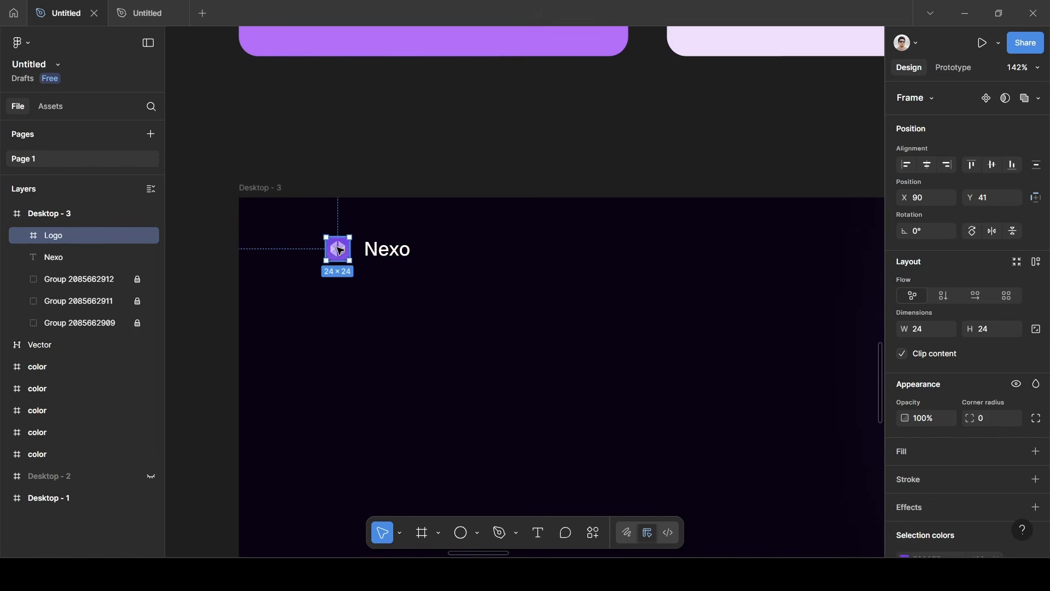
# Combine the logo icon and the Nexo text in an auto layout with a gap of 8.
pyautogui.scroll(5, 340, 250)
pyautogui.click(431, 257)
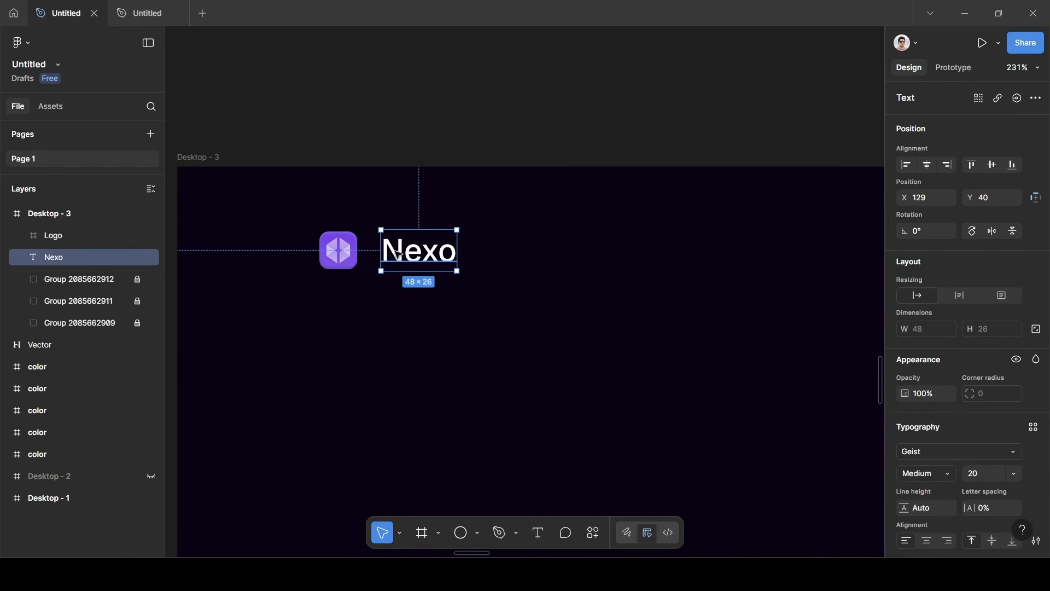
pyautogui.keyDown('shift'); pyautogui.click(350, 251); pyautogui.keyUp('shift')
pyautogui.hotkey('shift', 'a')
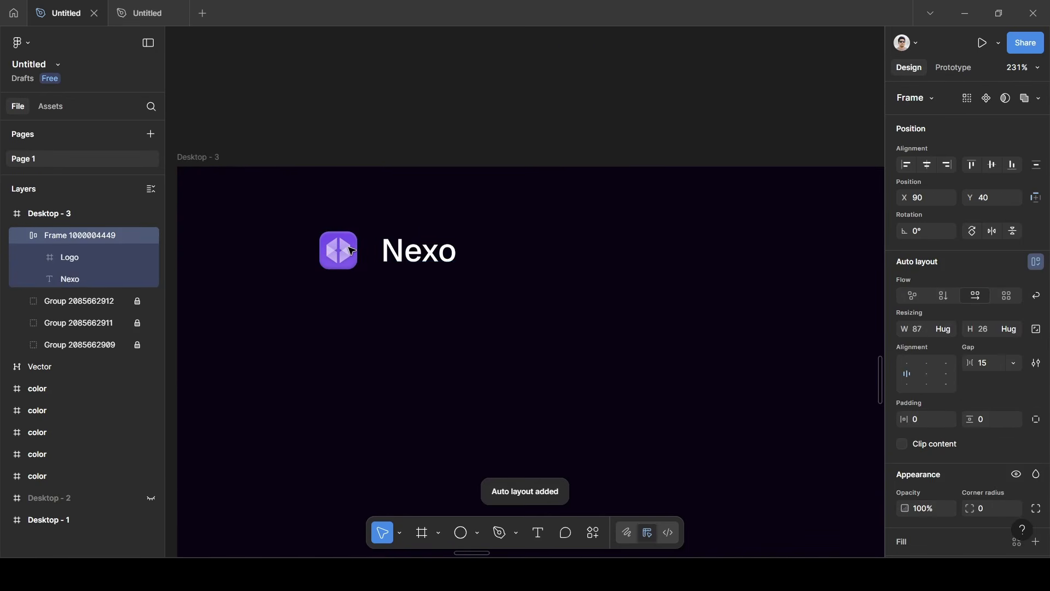
pyautogui.click(997, 364)
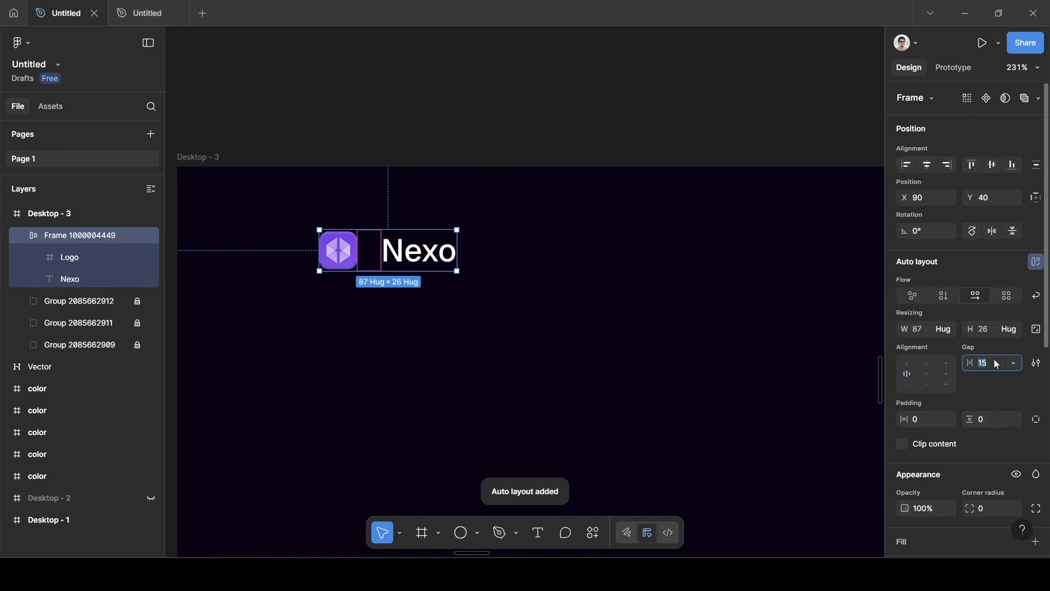
pyautogui.press('BackSpace')
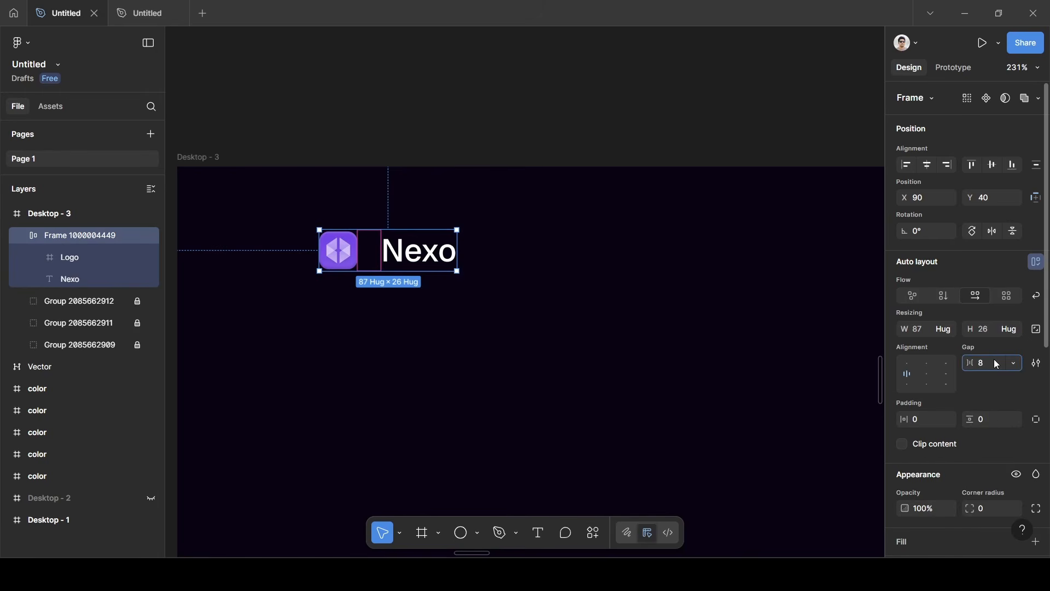
pyautogui.press('Return')
pyautogui.click(447, 329)
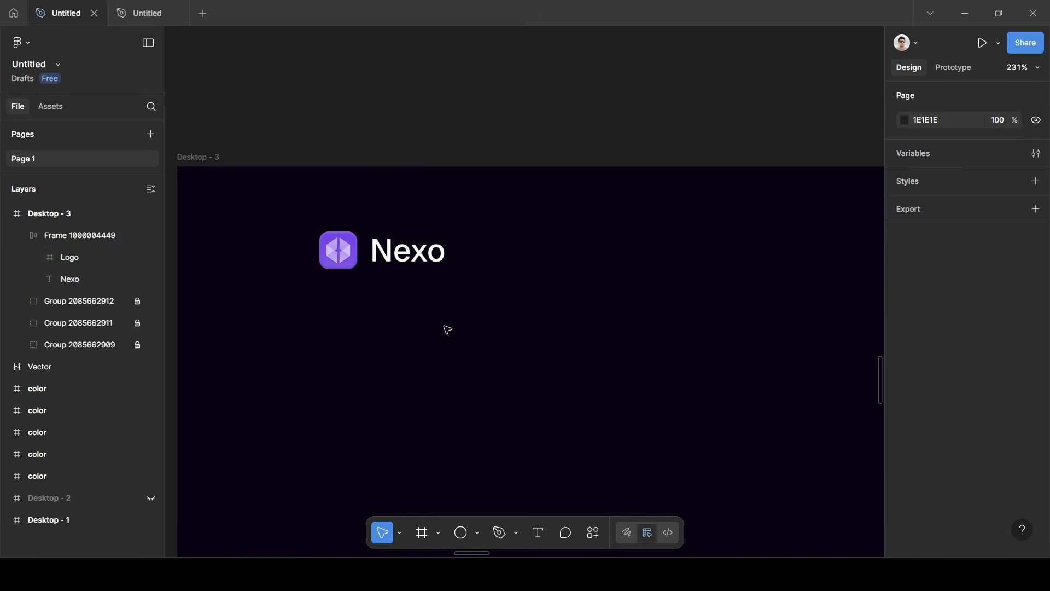
# Add the text "Home" to the right of the Nexo logo in Desktop - 3, at about X 346, Y 54.
pyautogui.scroll(-5, 447, 329)
pyautogui.hscroll(3, 444, 326)
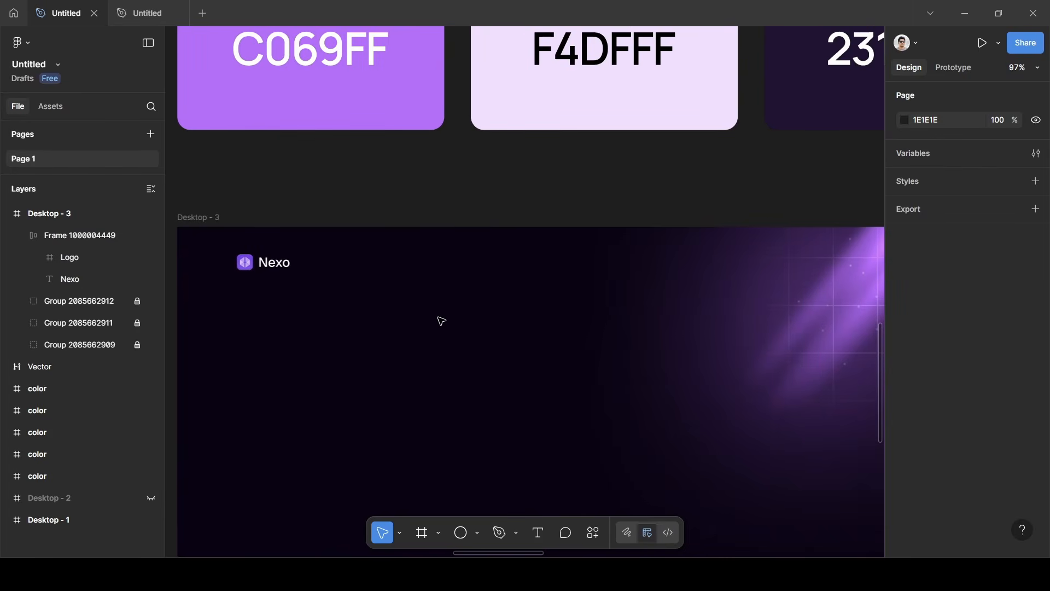
pyautogui.hscroll(2, 441, 321)
pyautogui.scroll(2, 440, 322)
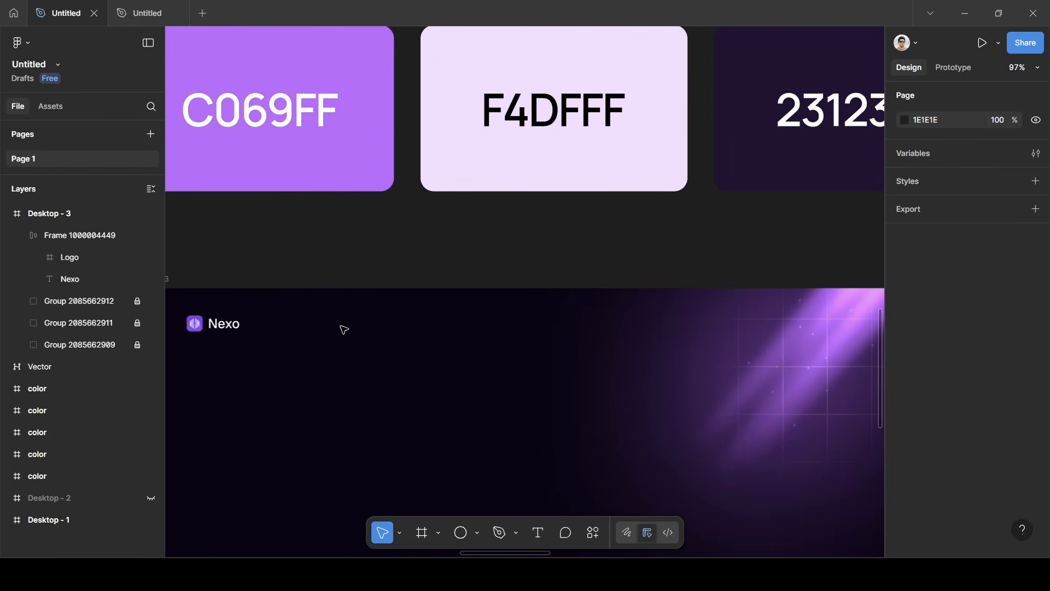
pyautogui.press('t')
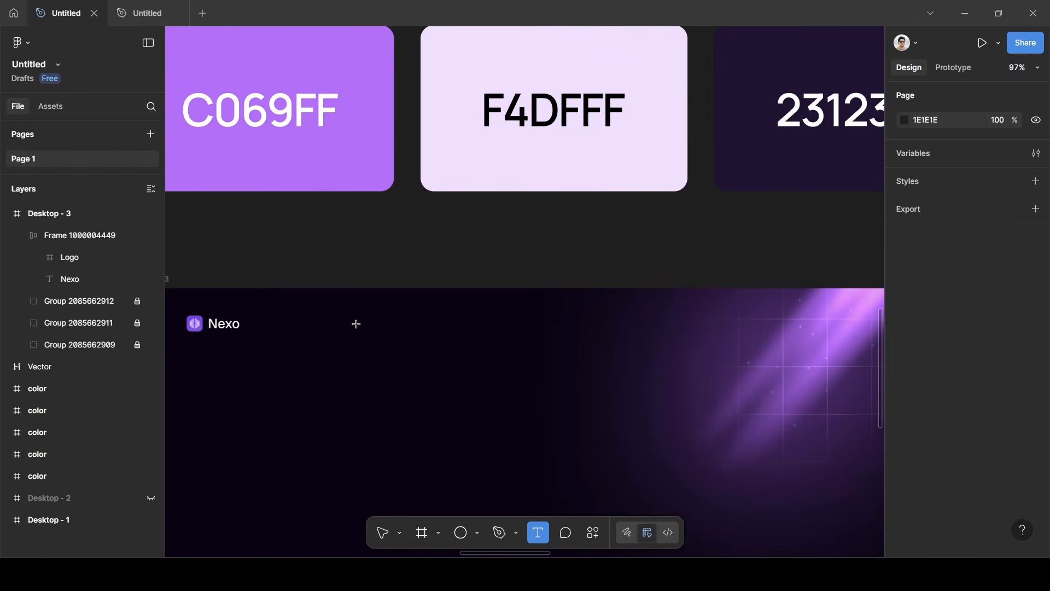
pyautogui.click(359, 325)
pyautogui.write('Home')
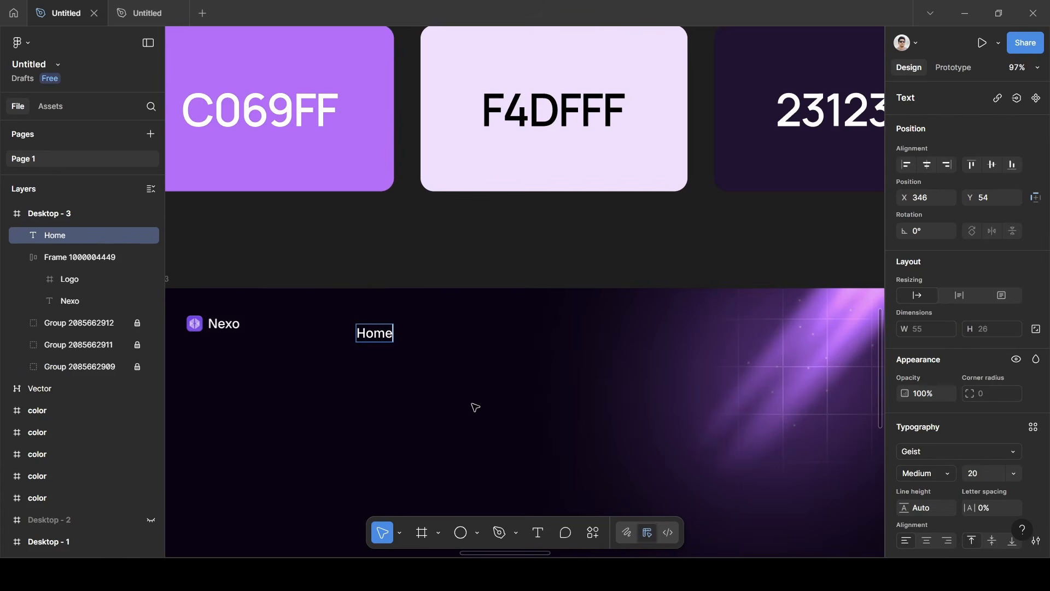
pyautogui.press('Escape')
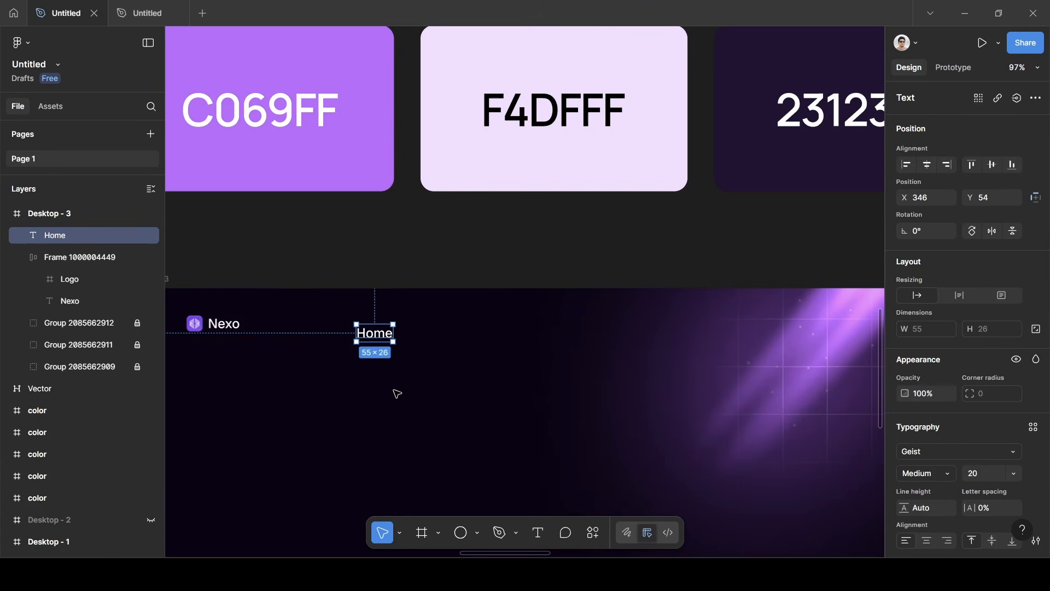
# Set the Home text to size 16 and Regular weight, and move it to about X 424, Y 44.
pyautogui.scroll(-1, 961, 461)
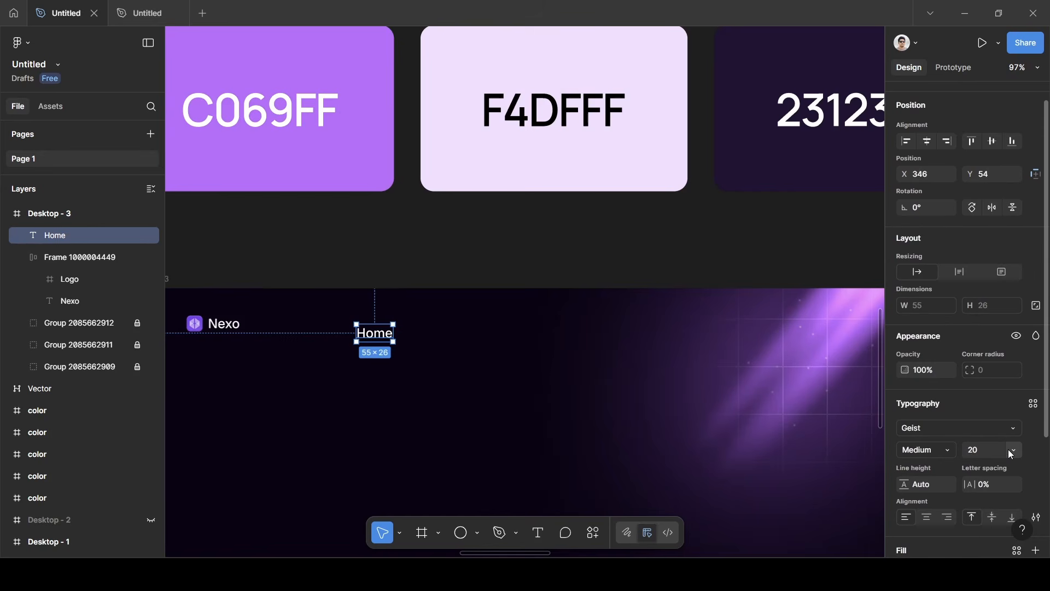
pyautogui.click(1012, 450)
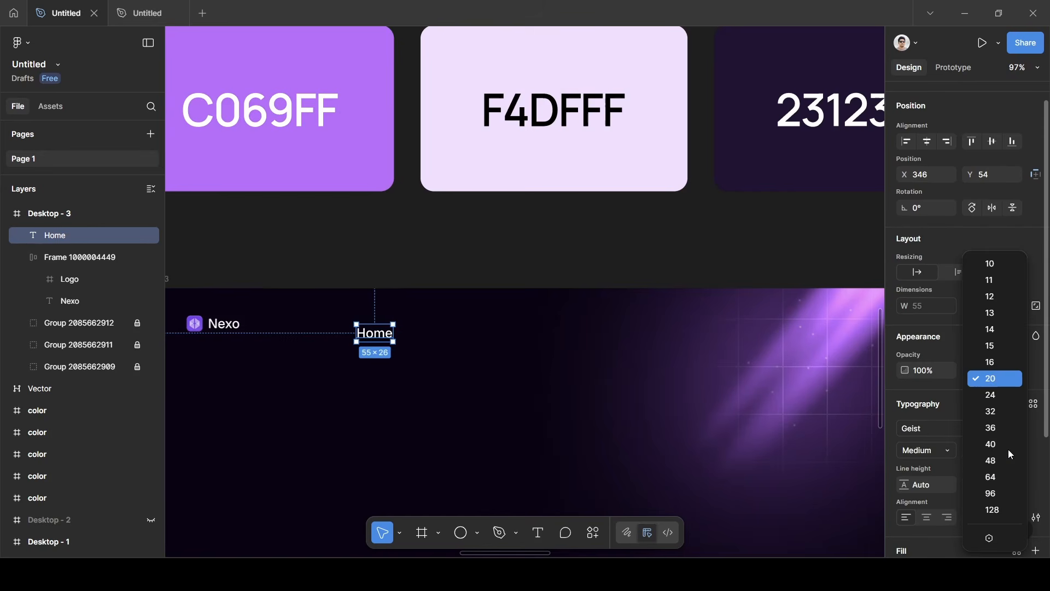
pyautogui.click(1005, 364)
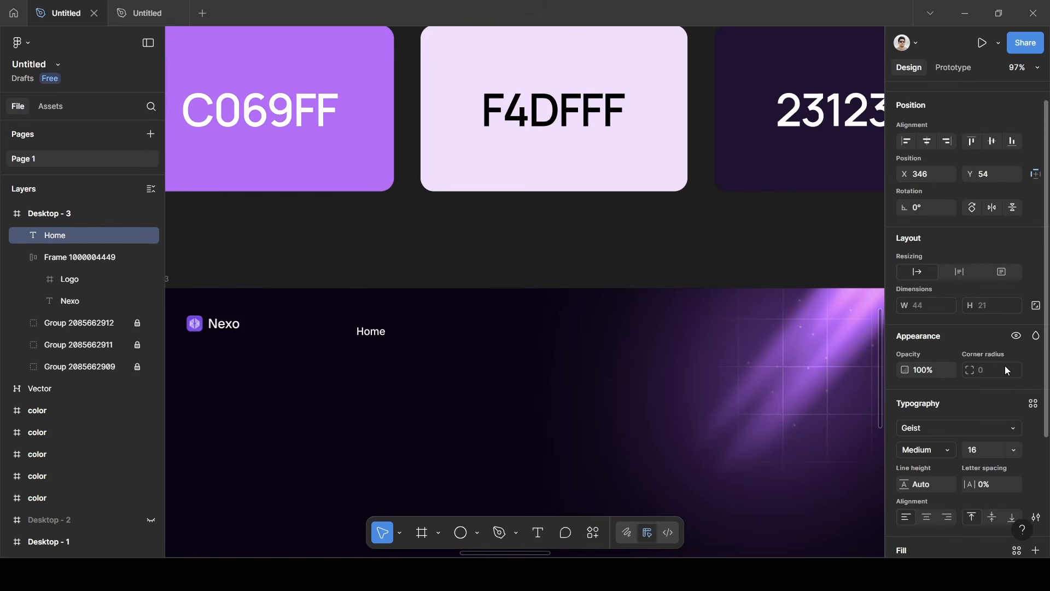
pyautogui.click(948, 451)
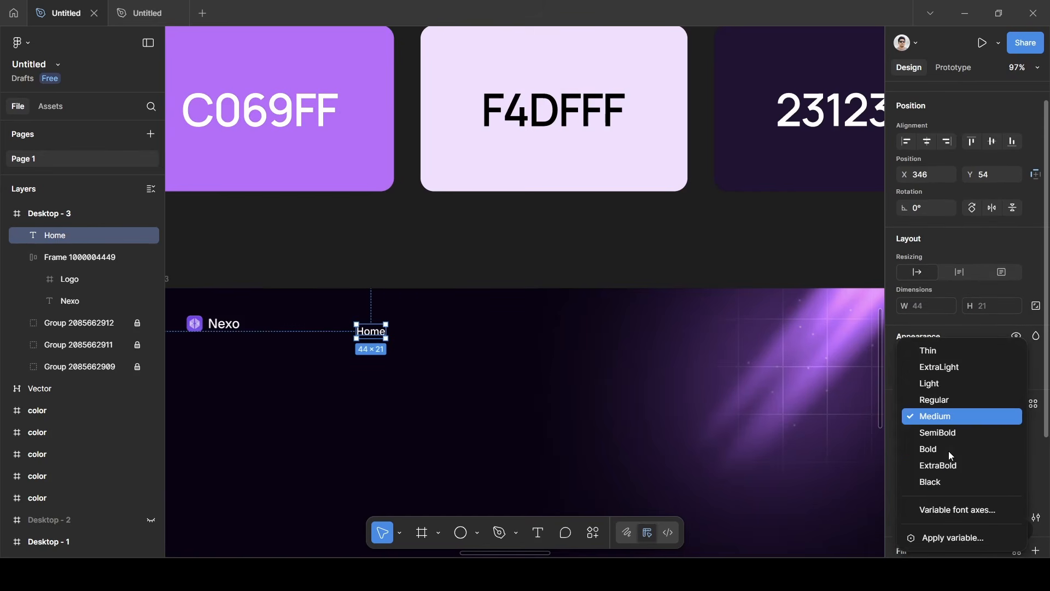
pyautogui.click(951, 408)
pyautogui.click(371, 331)
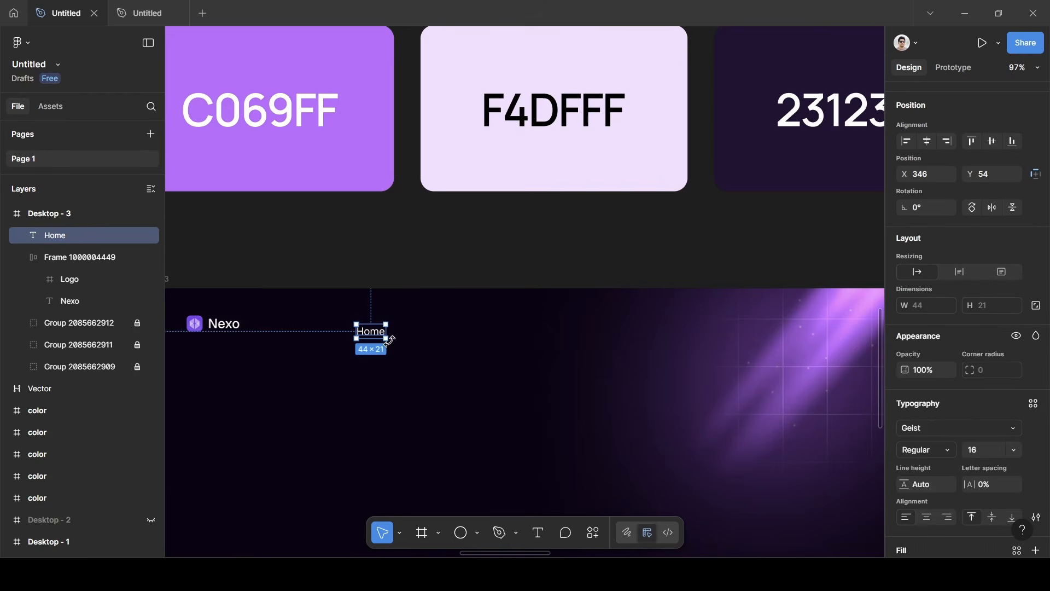
pyautogui.moveTo(371, 331); pyautogui.dragTo(423, 324)
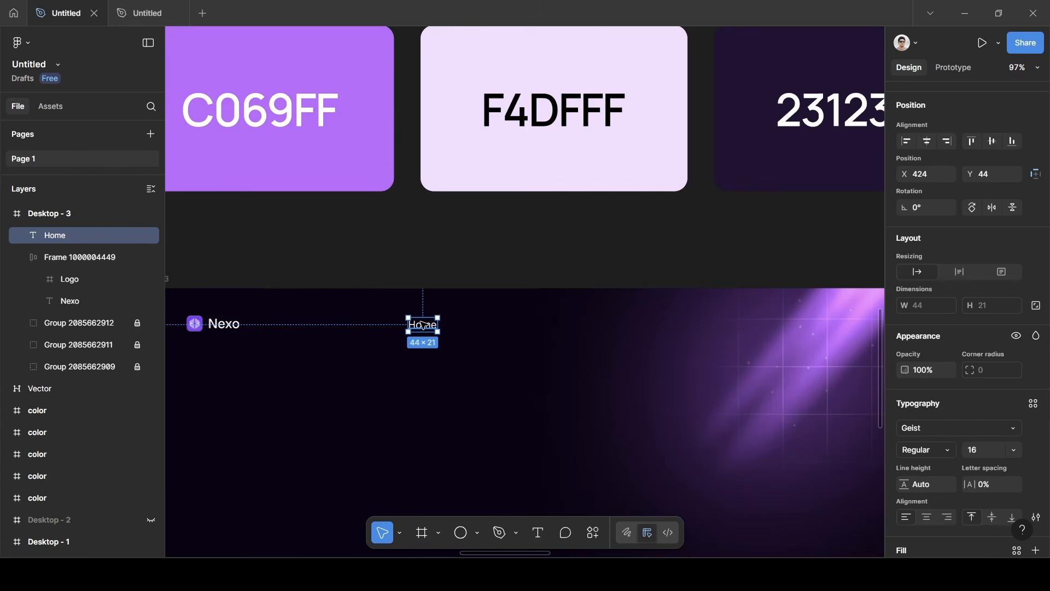
# Duplicate the Home text four times and spread the copies in a loose row to the right of the Nexo logo.
pyautogui.hotkey('ctrl', 'd')
pyautogui.hotkey('ctrl', 'd')
pyautogui.hotkey('ctrl', 'd')
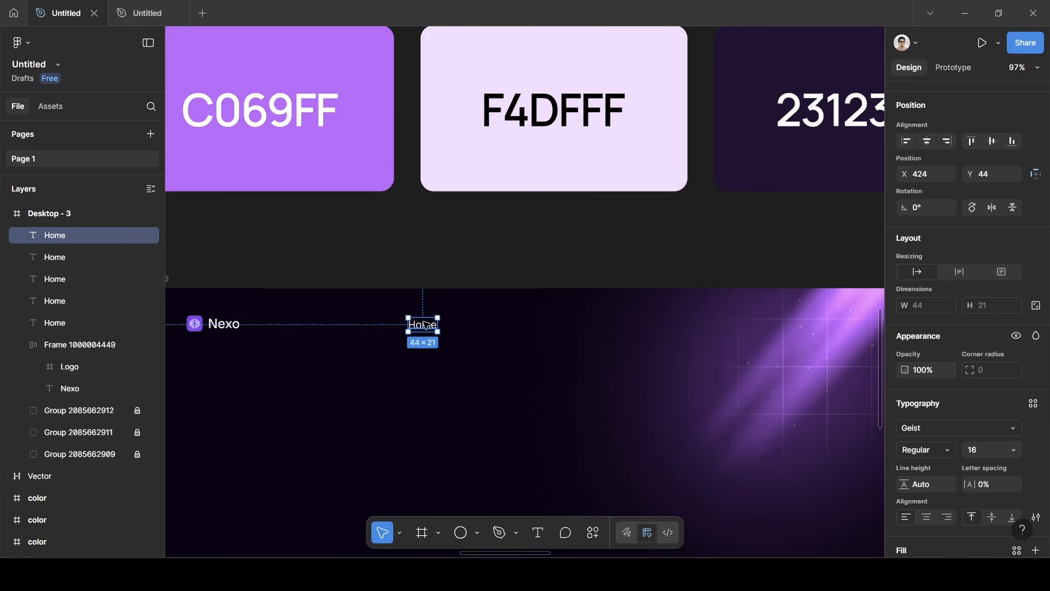
pyautogui.moveTo(426, 326); pyautogui.dragTo(610, 327)
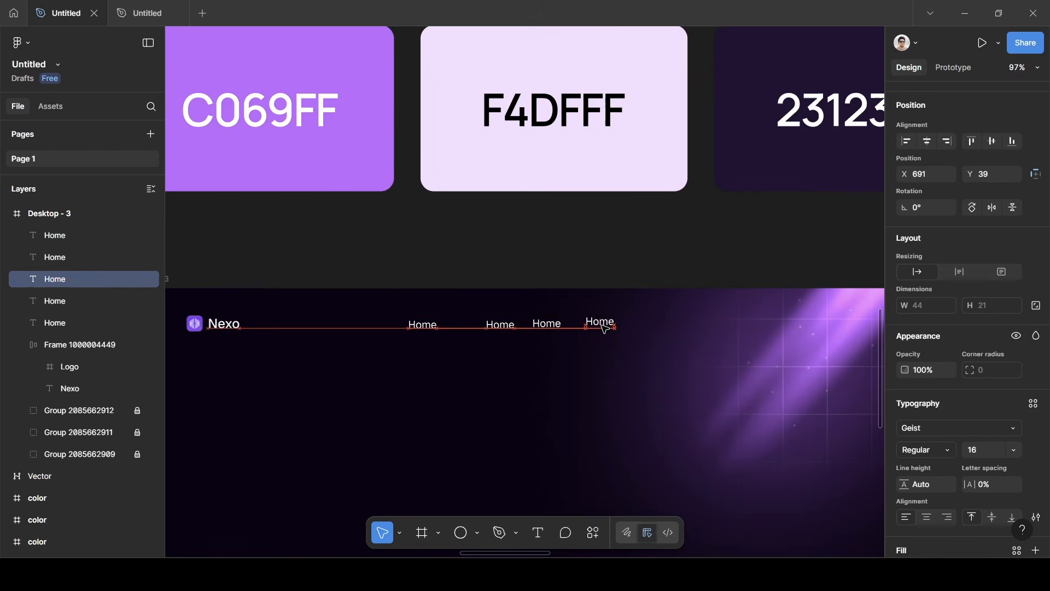
pyautogui.moveTo(423, 330); pyautogui.dragTo(401, 332)
pyautogui.click(412, 331)
# Change the second Home text in the row to "Features" and shift it left, clear of the third text.
pyautogui.scroll(5, 413, 329)
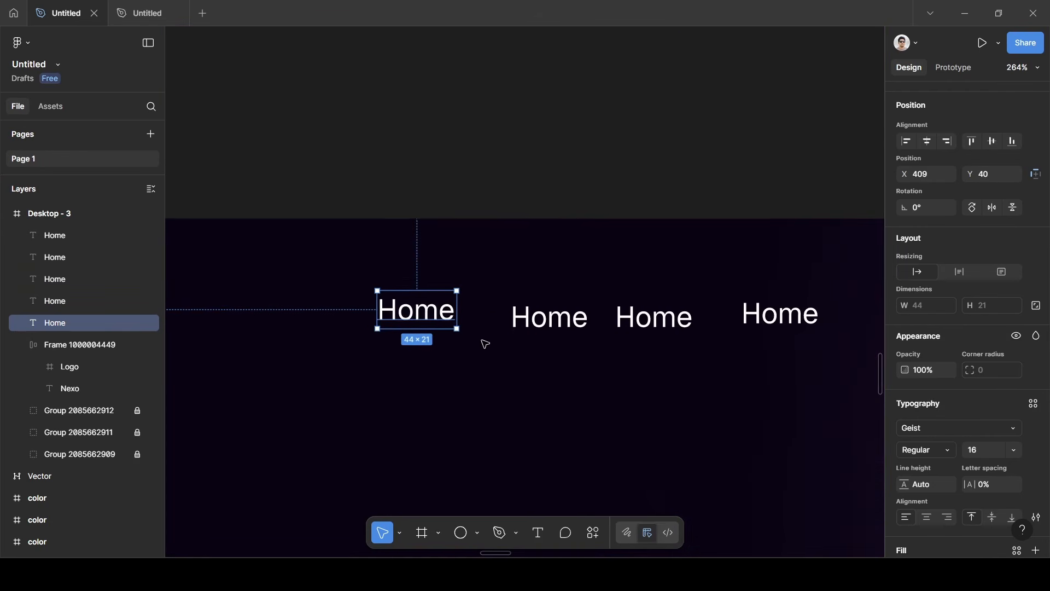
pyautogui.hscroll(3, 484, 343)
pyautogui.scroll(-1, 485, 343)
pyautogui.doubleClick(460, 297)
pyautogui.press('BackSpace')
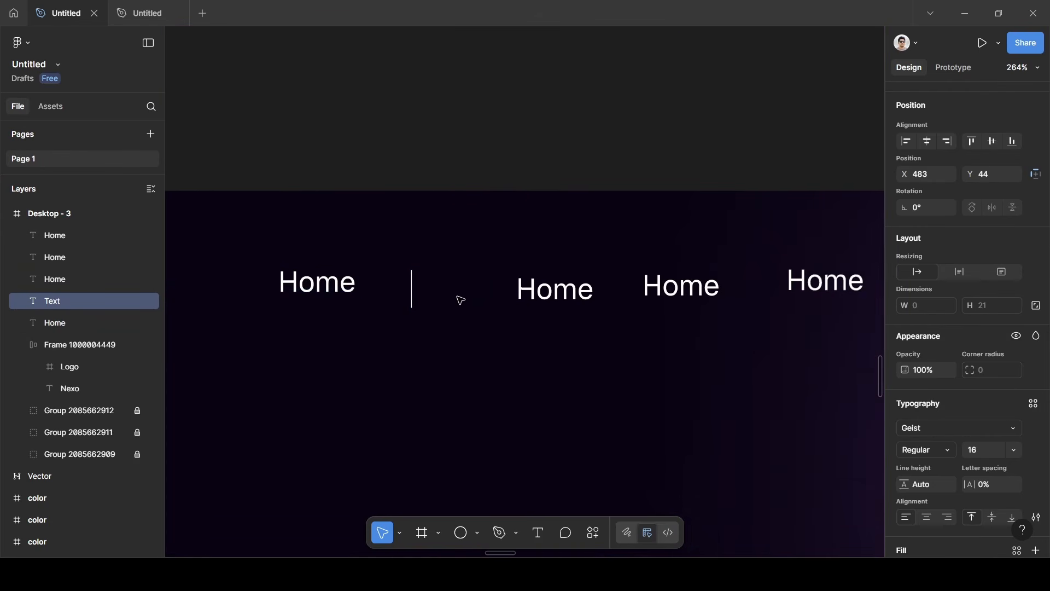
pyautogui.write('Features')
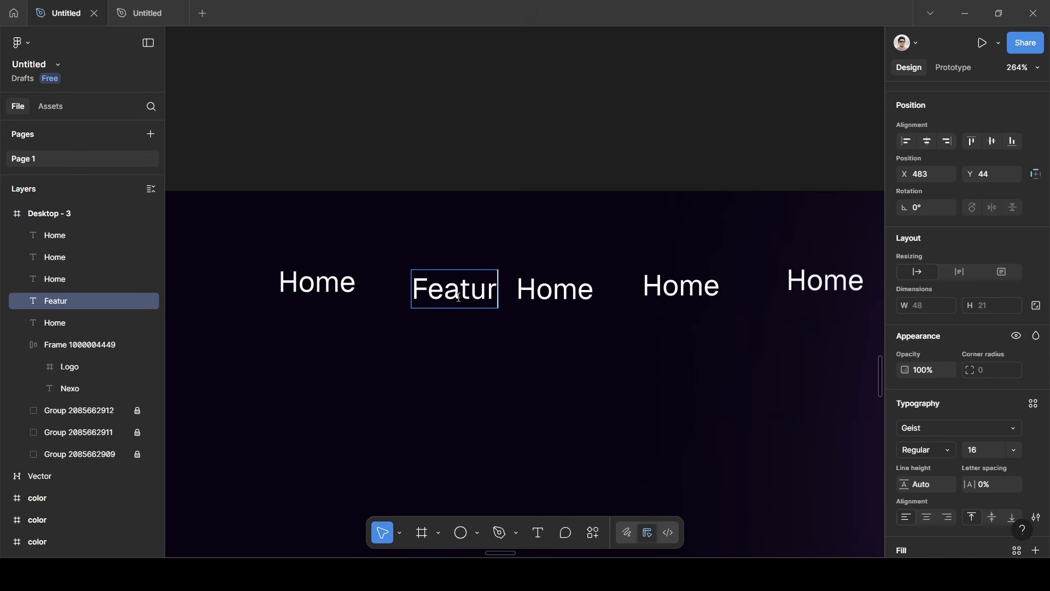
pyautogui.click(577, 239)
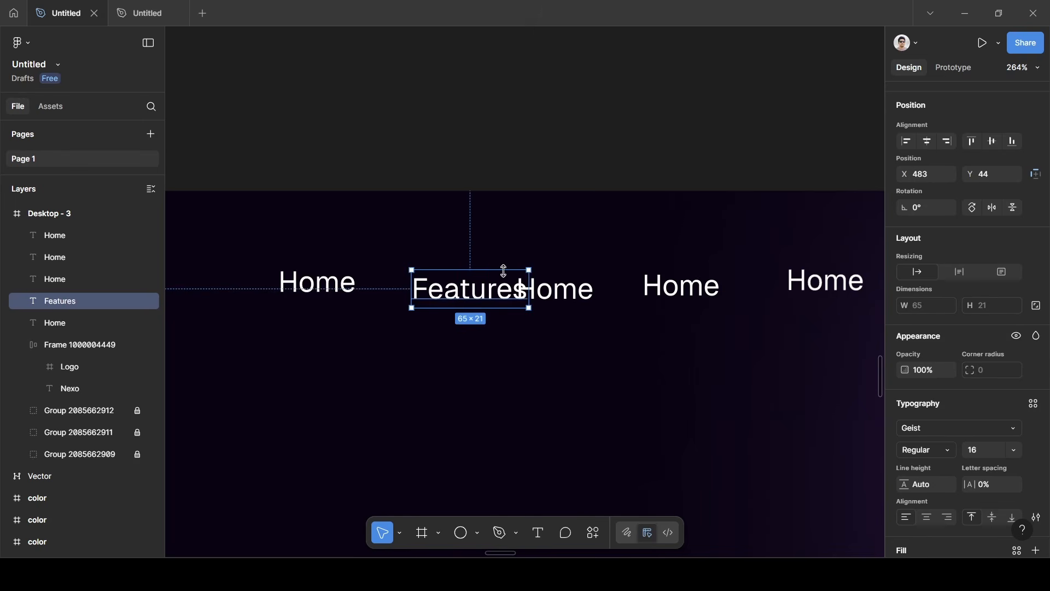
pyautogui.moveTo(458, 291); pyautogui.dragTo(412, 291)
# Replace the Home text just right of Features with "Pricing".
pyautogui.click(556, 297)
pyautogui.doubleClick(558, 298)
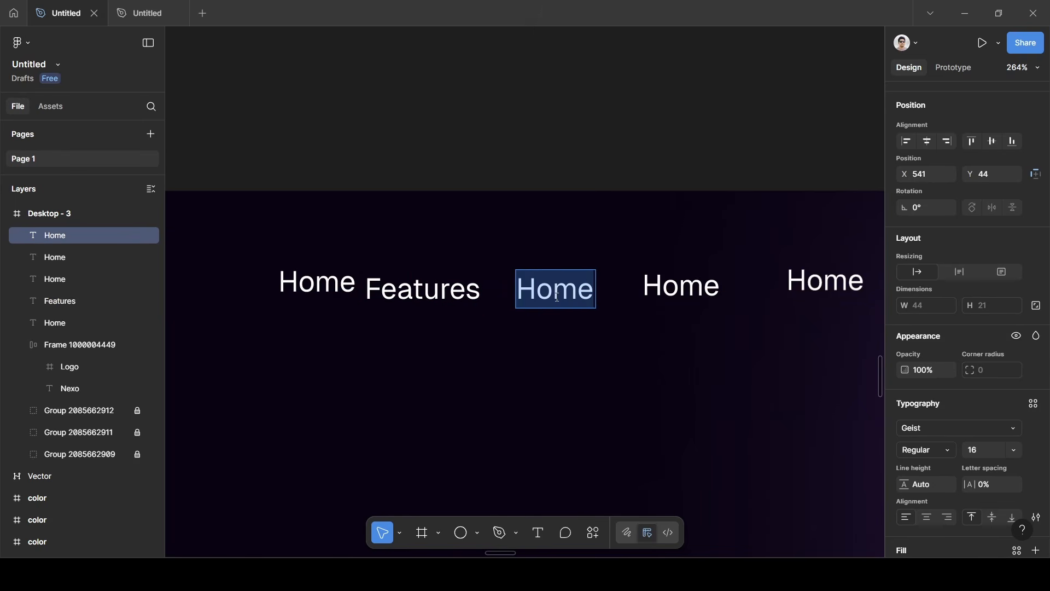
pyautogui.press('BackSpace')
pyautogui.write('Pr')
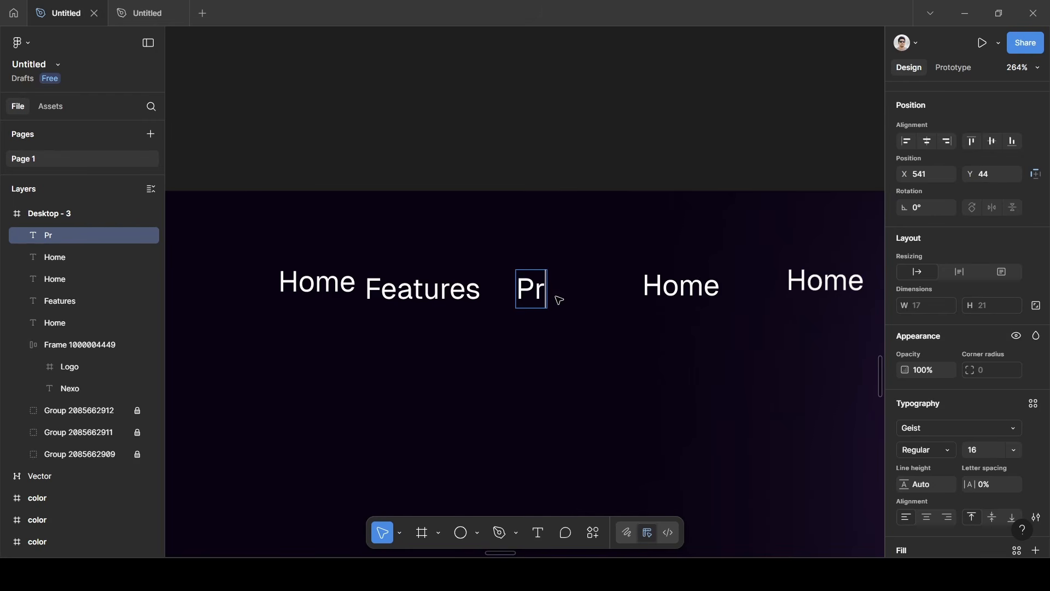
pyautogui.write('icing')
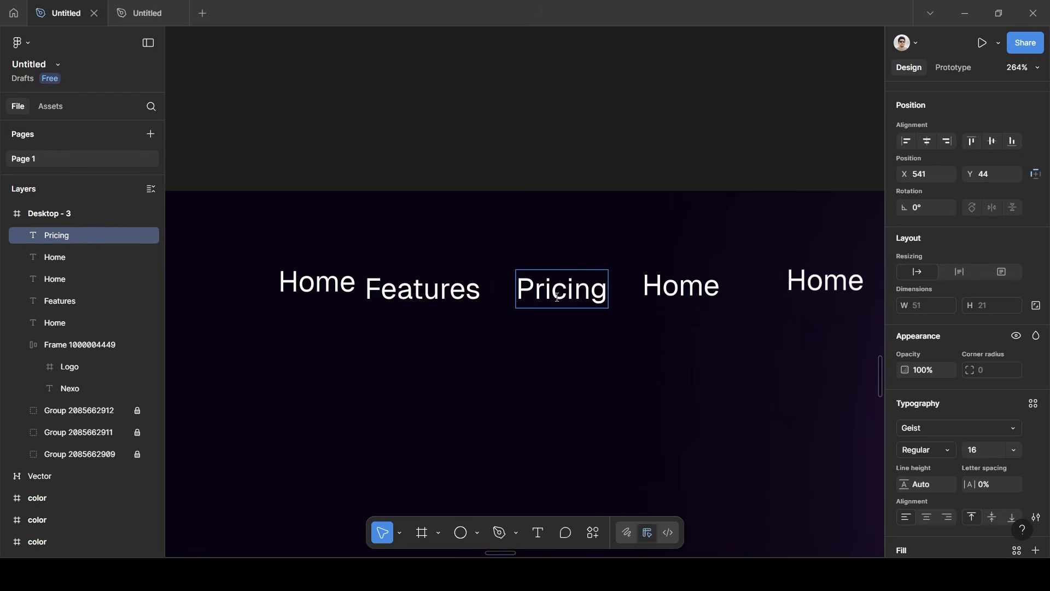
pyautogui.press('Escape')
# Replace the Home text just right of Pricing with "blogs".
pyautogui.hscroll(3, 594, 389)
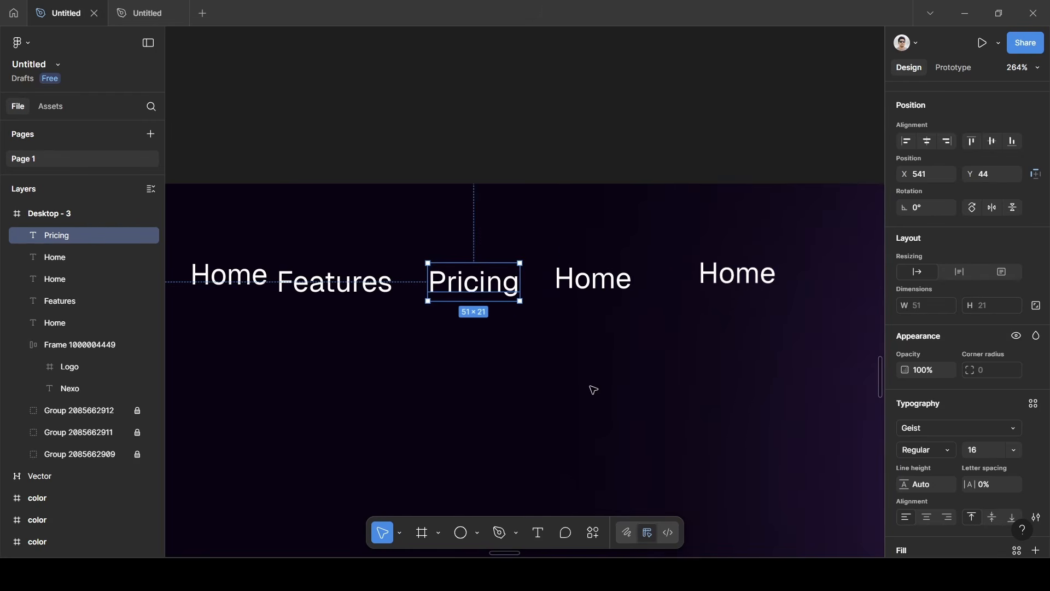
pyautogui.hscroll(-2, 318, 242)
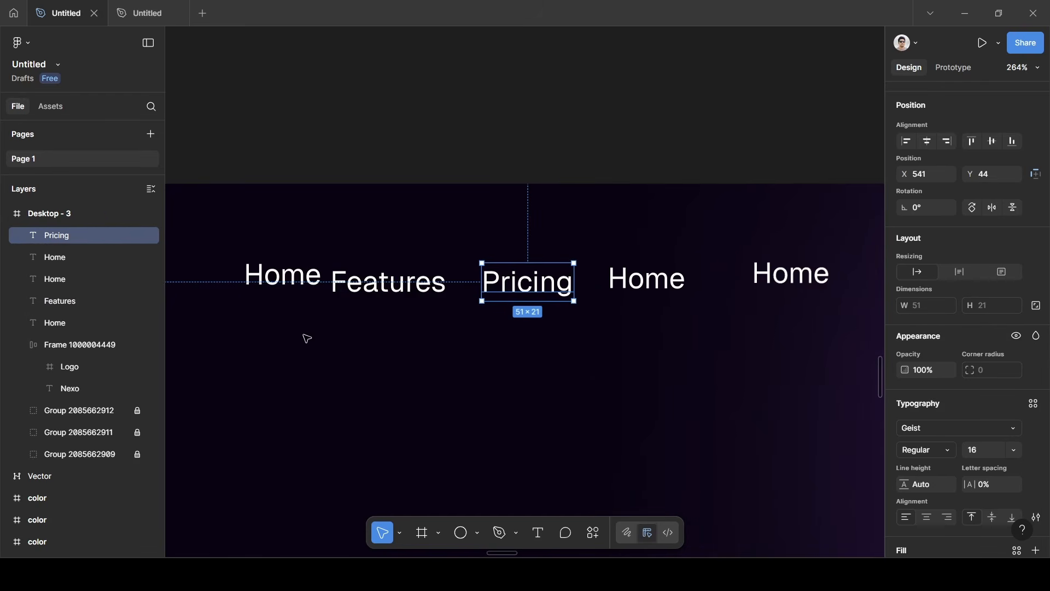
pyautogui.hscroll(3, 576, 334)
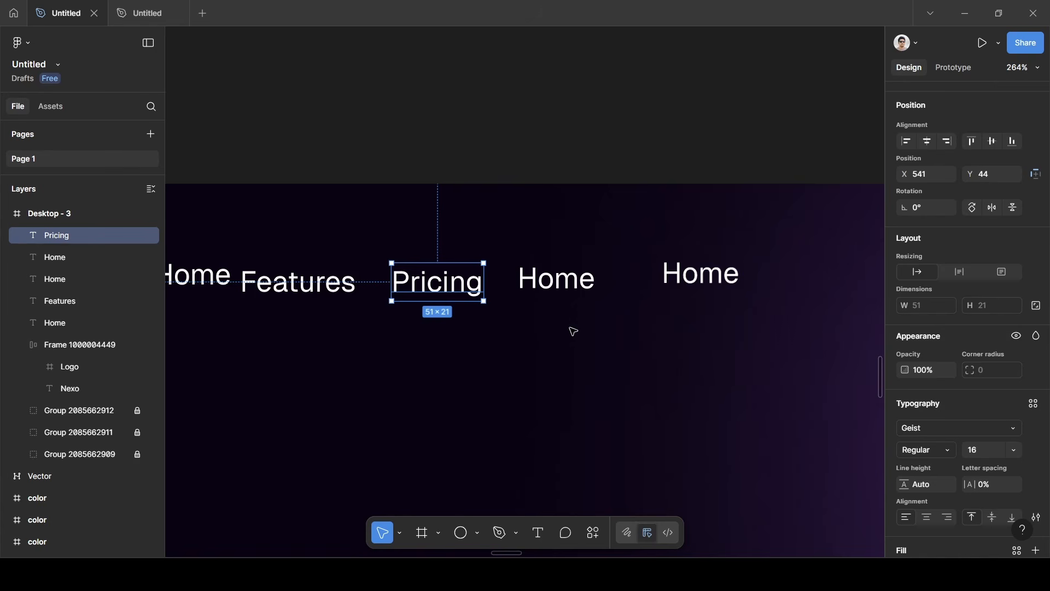
pyautogui.click(562, 294)
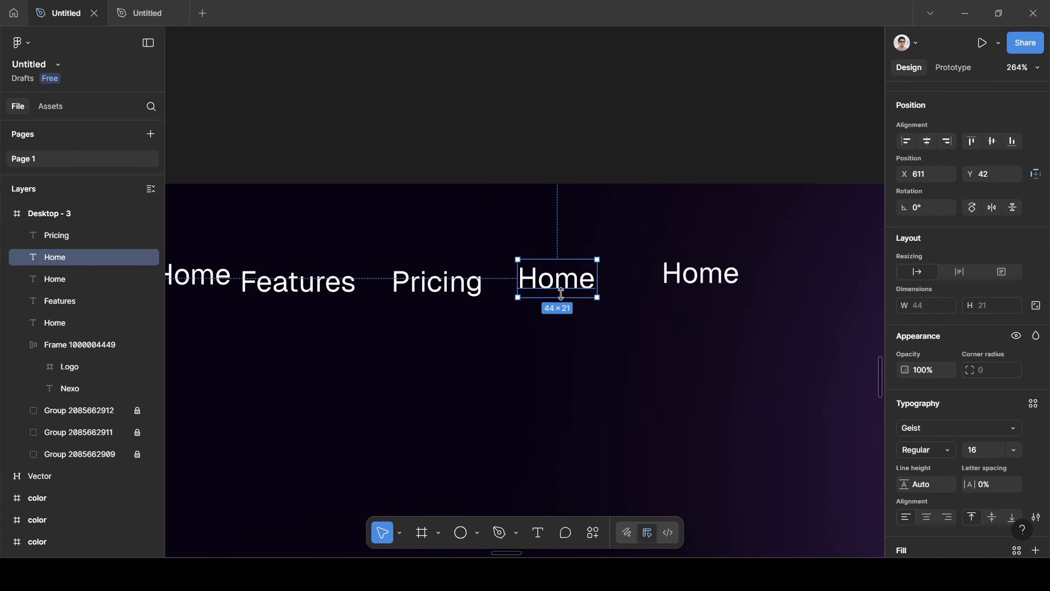
pyautogui.doubleClick(562, 288)
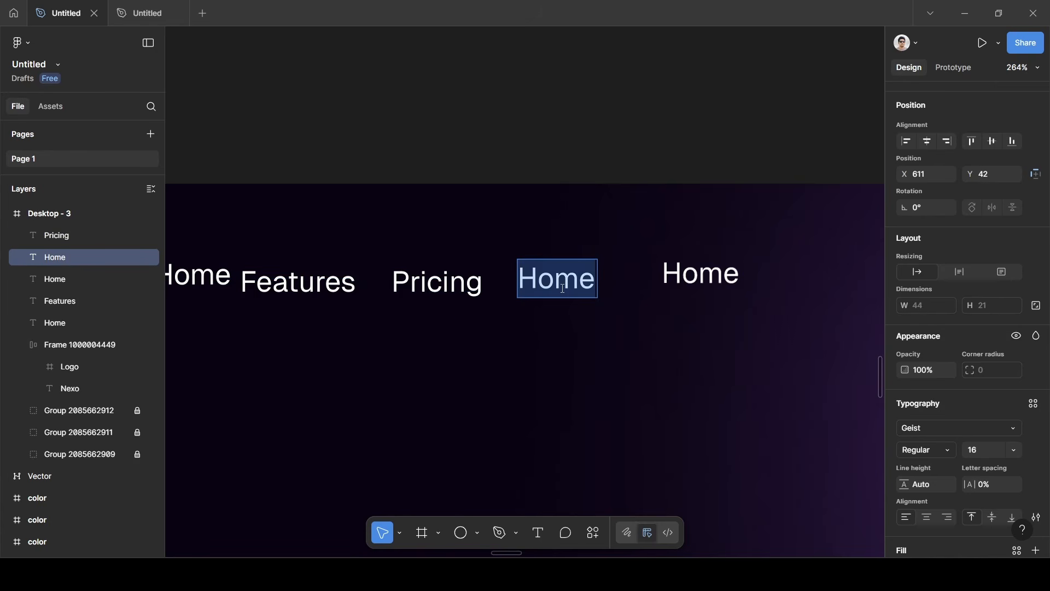
pyautogui.press('BackSpace')
pyautogui.write('blogs')
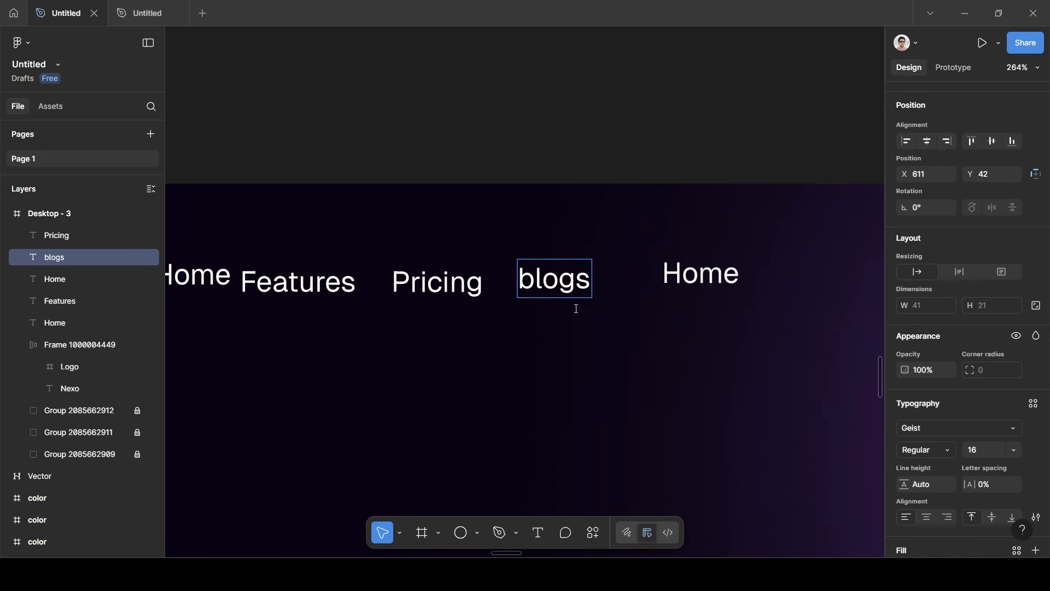
pyautogui.press('Escape')
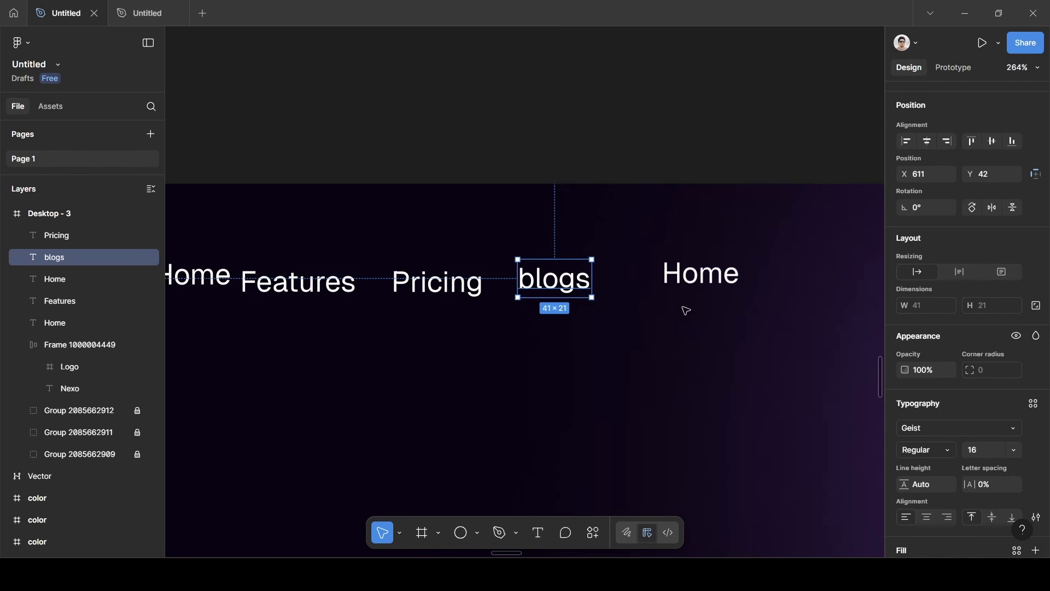
# Replace the last Home text in the row with "Contact".
pyautogui.click(702, 276)
pyautogui.doubleClick(703, 280)
pyautogui.press('BackSpace')
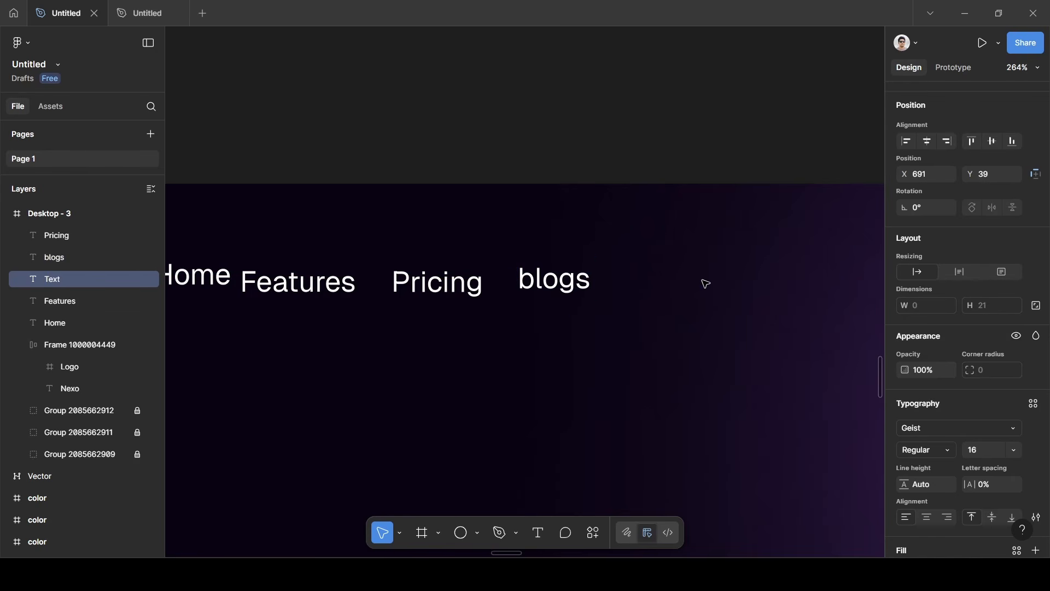
pyautogui.write('Contact')
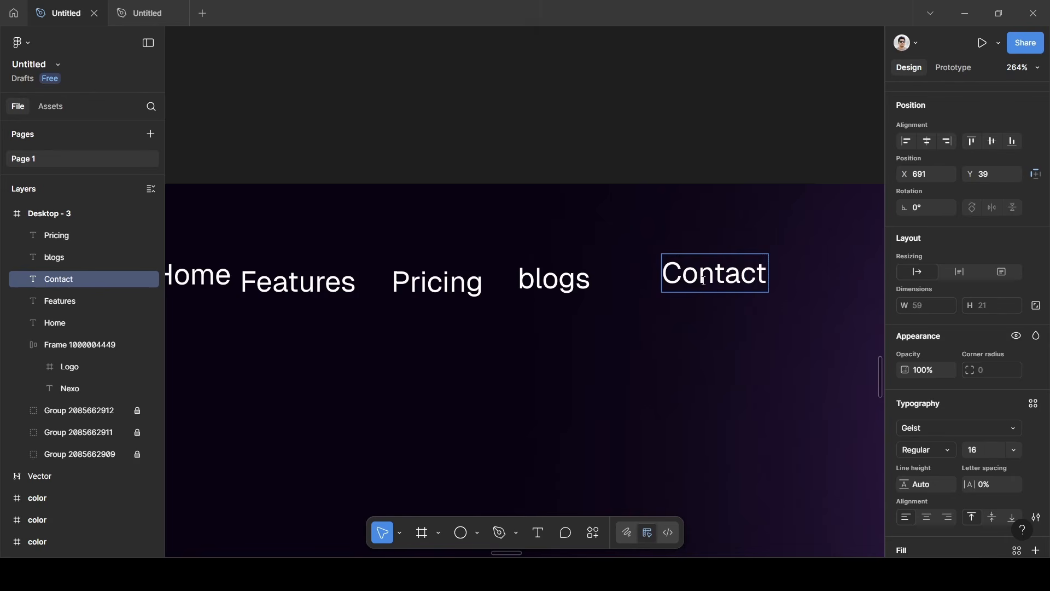
pyautogui.press('Escape')
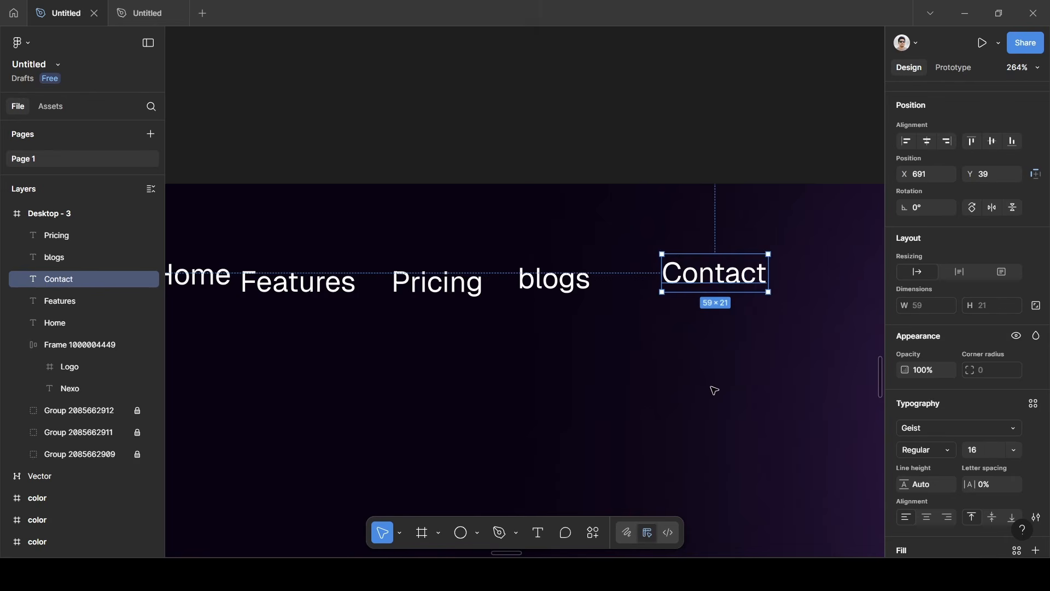
# Combine the Home, Features, Pricing, blogs and Contact texts in a horizontal auto layout with a gap of 32.
pyautogui.scroll(-5, 715, 391)
pyautogui.hscroll(3, 711, 390)
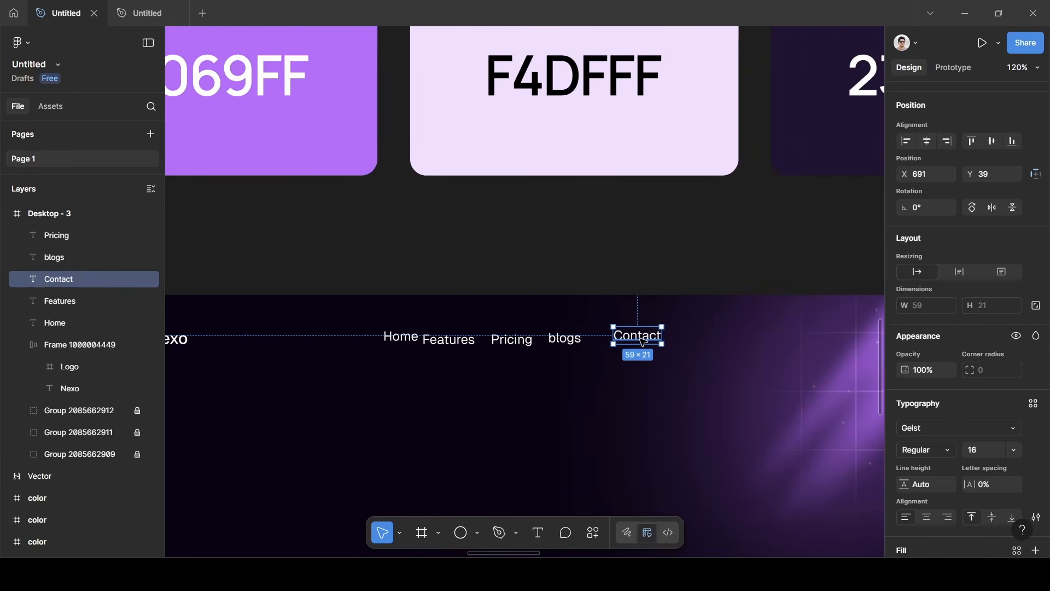
pyautogui.keyDown('shift'); pyautogui.click(564, 338); pyautogui.keyUp('shift')
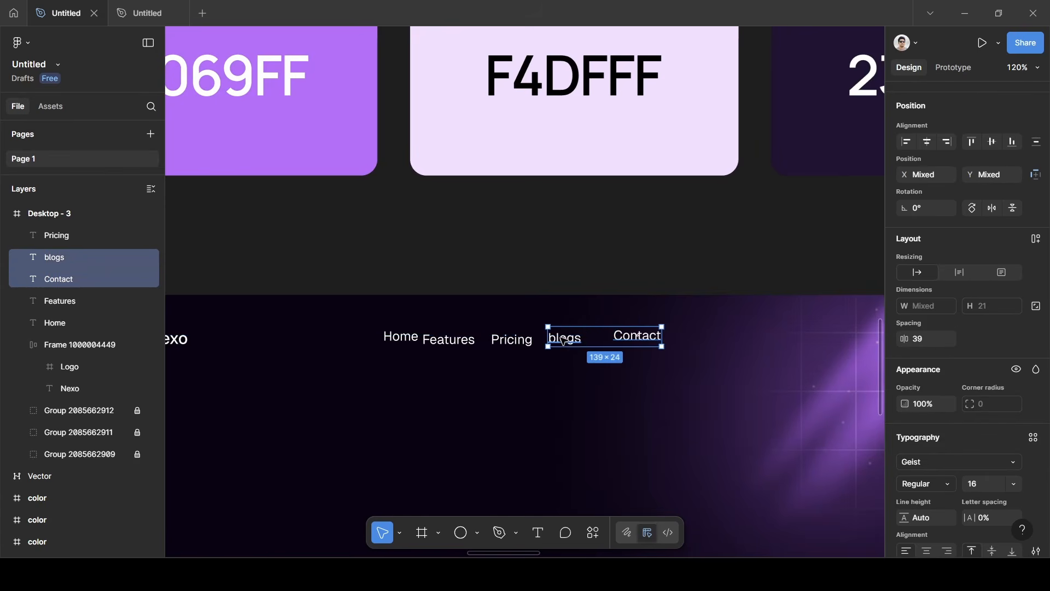
pyautogui.keyDown('shift'); pyautogui.click(501, 338); pyautogui.keyUp('shift')
pyautogui.keyDown('shift'); pyautogui.click(449, 341); pyautogui.keyUp('shift')
pyautogui.keyDown('shift'); pyautogui.click(401, 336); pyautogui.keyUp('shift')
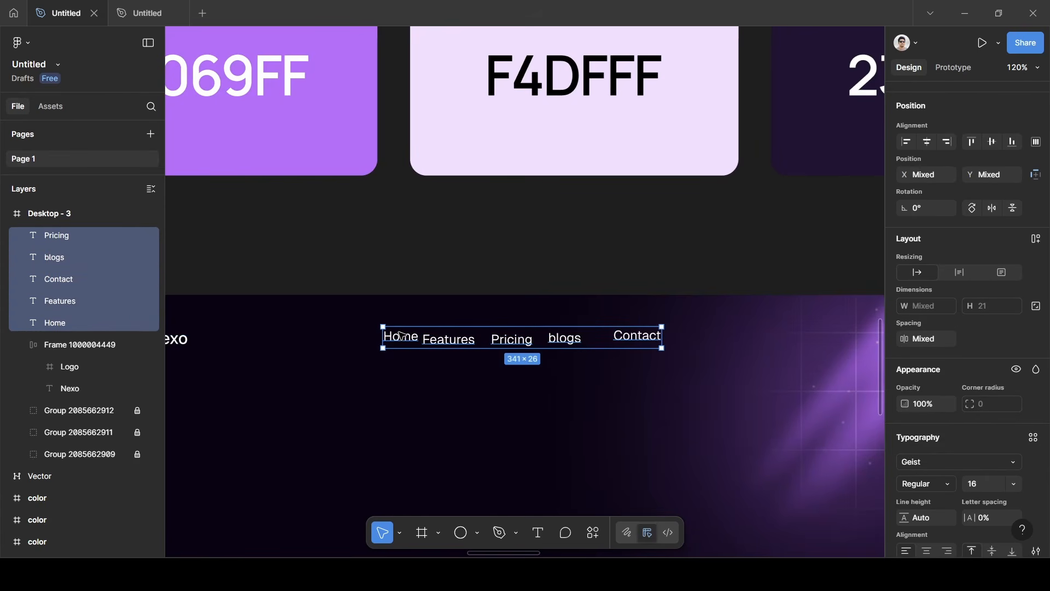
pyautogui.hotkey('shift', 'a')
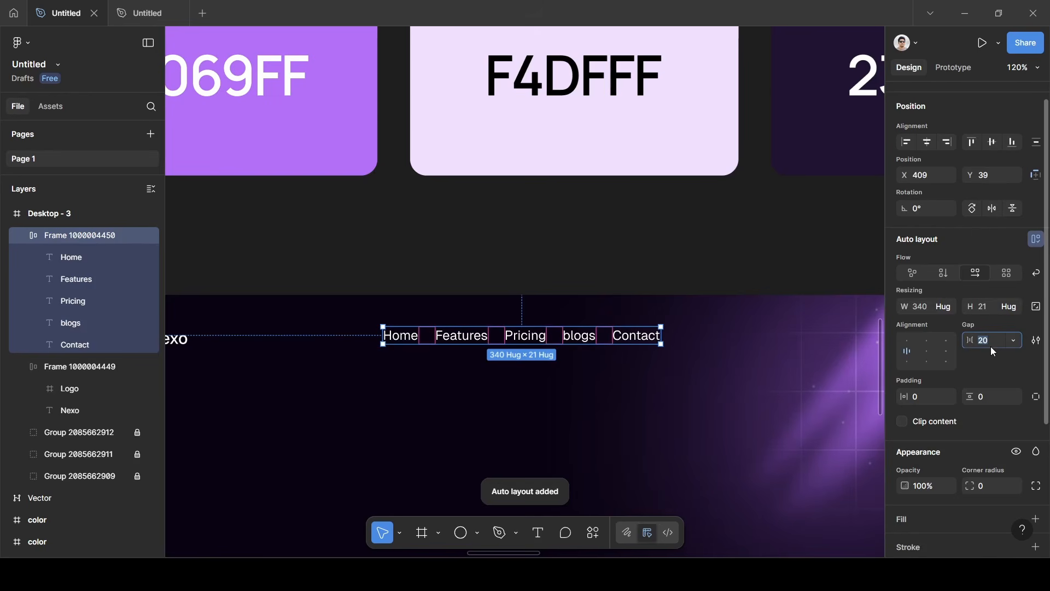
pyautogui.write('32')
pyautogui.press('Return')
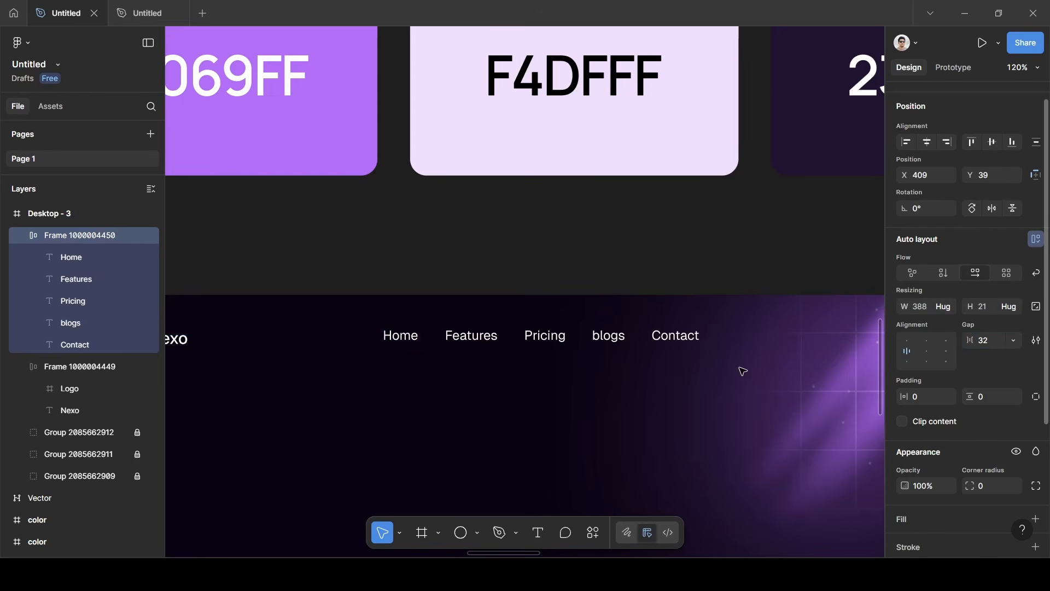
pyautogui.doubleClick(403, 341)
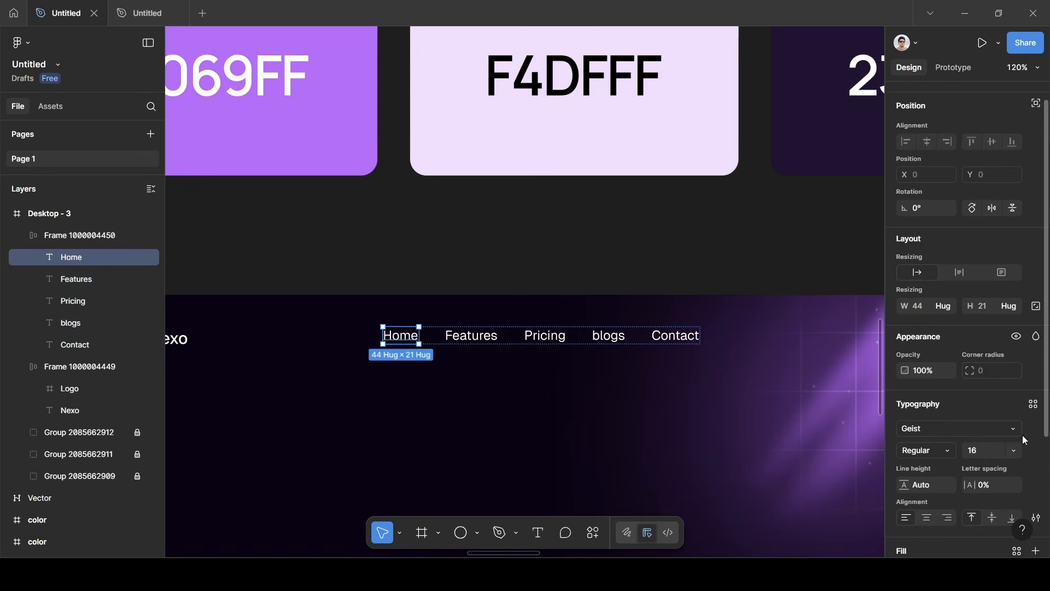
pyautogui.click(653, 268)
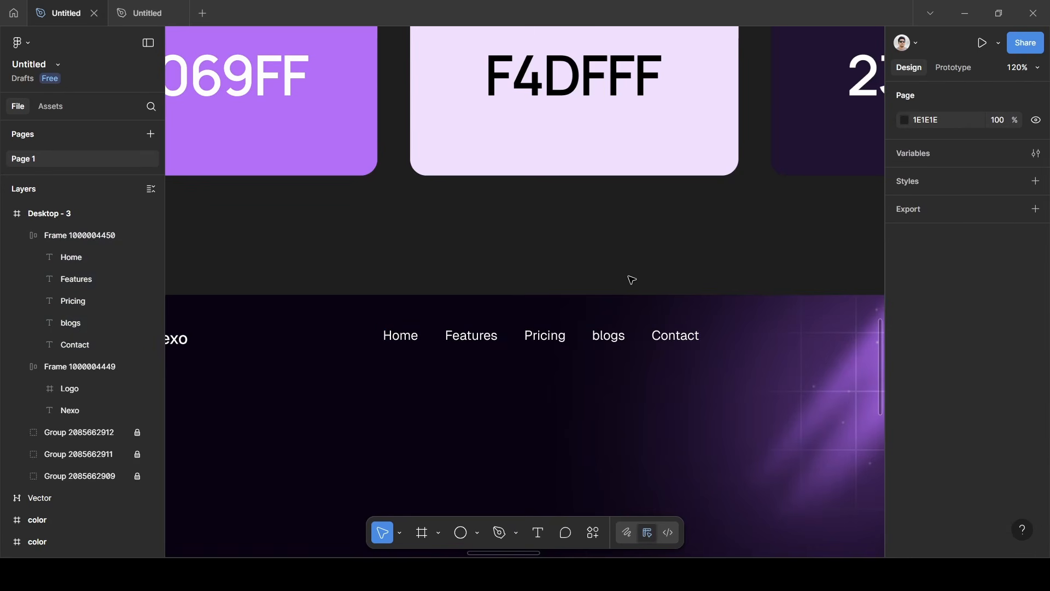
# Compare the navigation row of Desktop - 3 with the Desktop - 1 reference, examining the button at its right end.
pyautogui.scroll(-5, 632, 280)
pyautogui.hscroll(3, 632, 280)
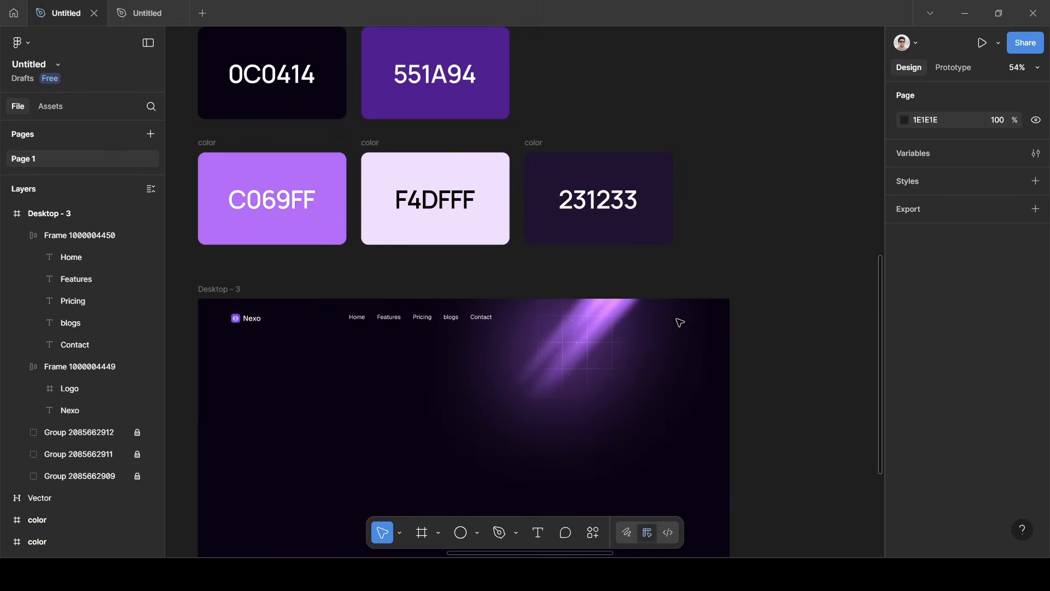
pyautogui.scroll(3, 680, 322)
pyautogui.hscroll(1, 680, 323)
pyautogui.scroll(-2, 503, 309)
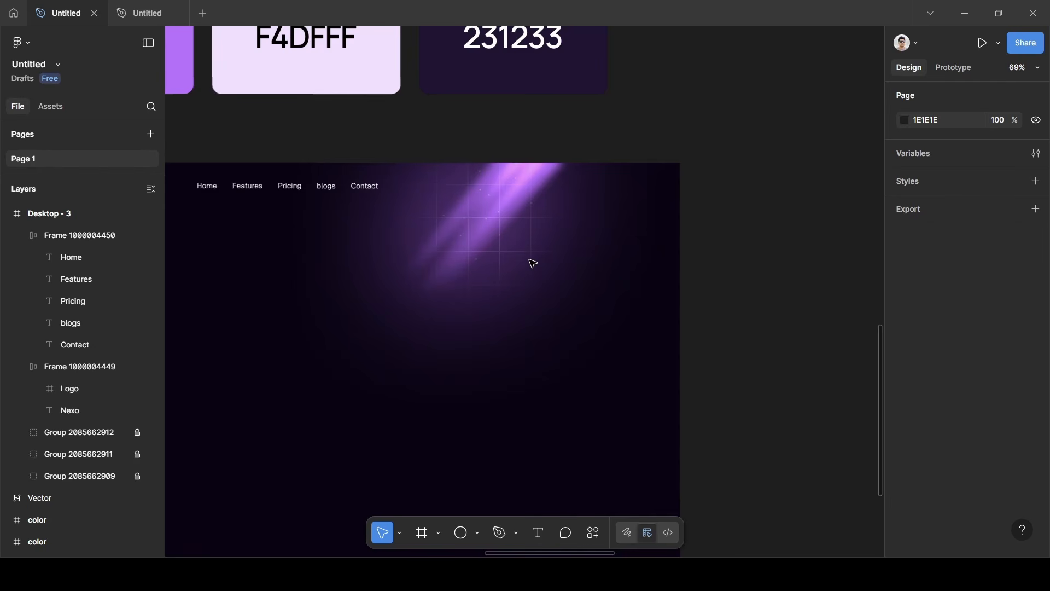
pyautogui.scroll(1, 533, 264)
pyautogui.scroll(-3, 534, 263)
pyautogui.hscroll(-5, 533, 263)
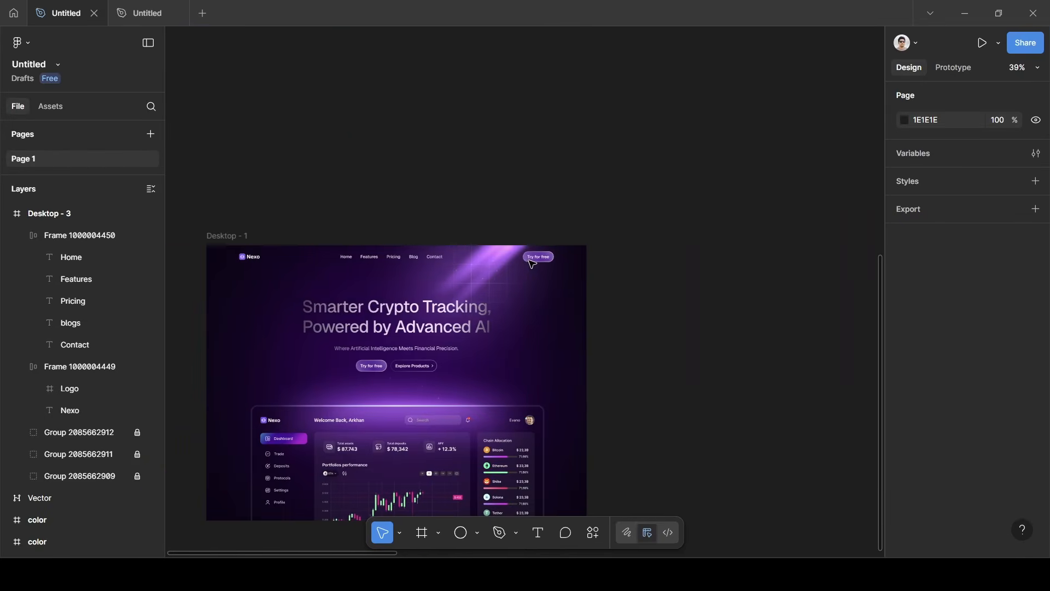
pyautogui.scroll(5, 532, 264)
pyautogui.scroll(-5, 532, 263)
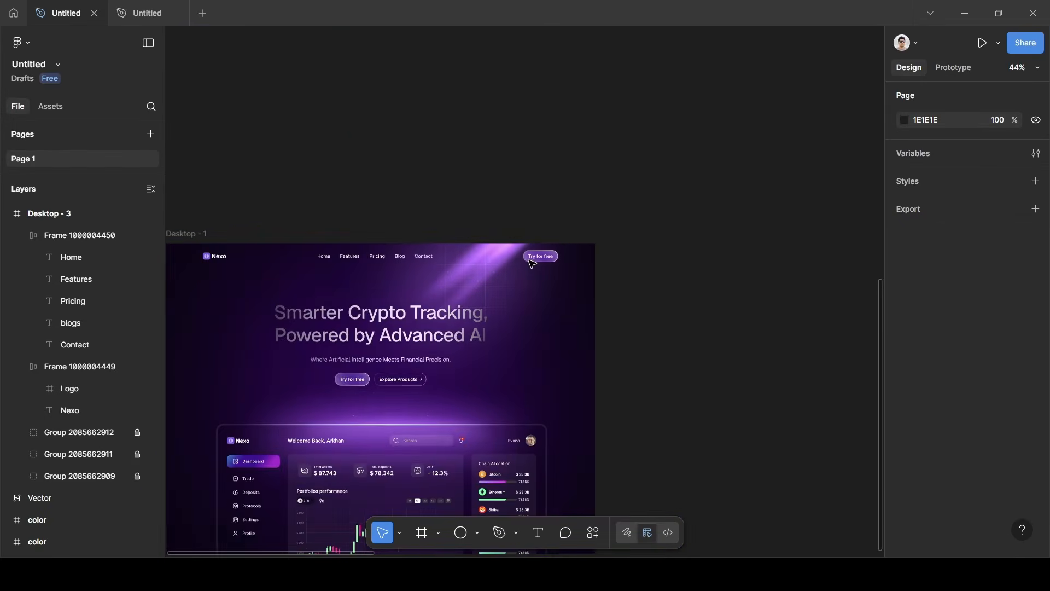
pyautogui.hscroll(-5, 533, 263)
pyautogui.hscroll(1, 532, 263)
pyautogui.scroll(3, 533, 263)
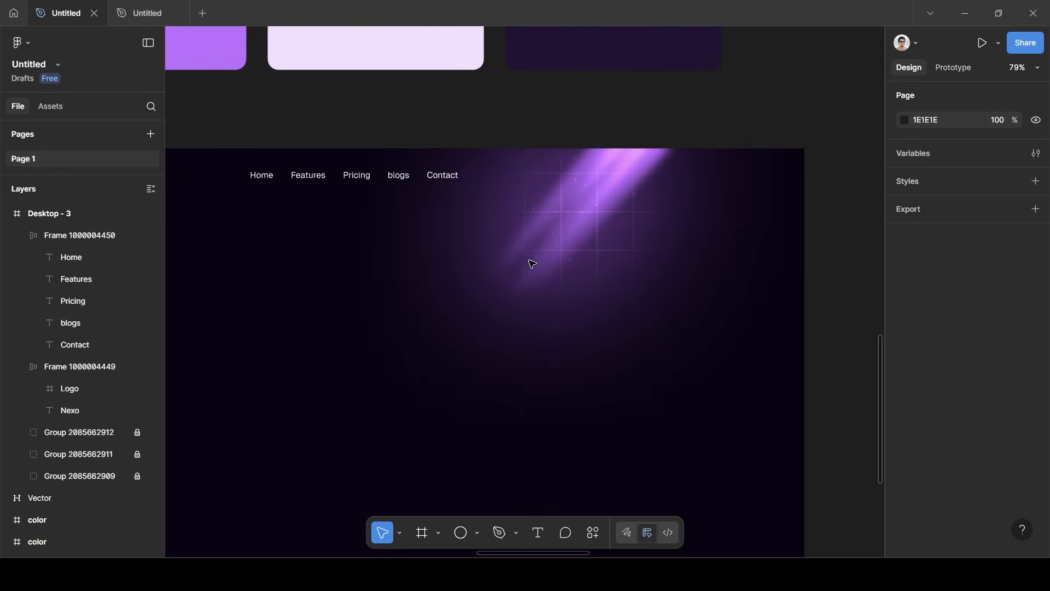
# Add the text "Try for free" near the right end of Desktop - 3's navigation row and place it at X 1240, Y 41.
pyautogui.scroll(5, 532, 264)
pyautogui.scroll(-3, 532, 264)
pyautogui.hscroll(2, 532, 263)
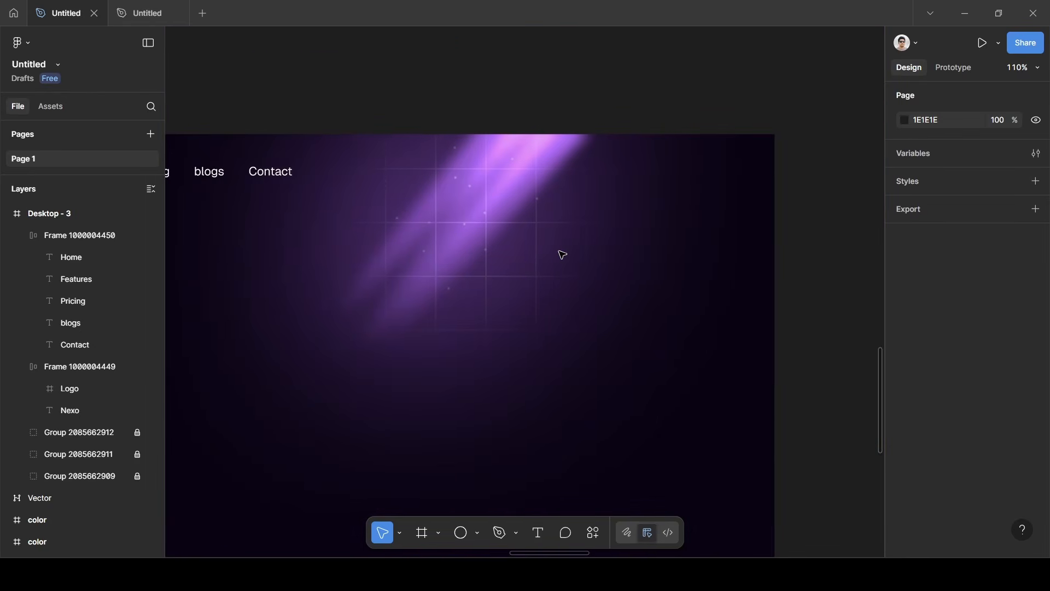
pyautogui.press('t')
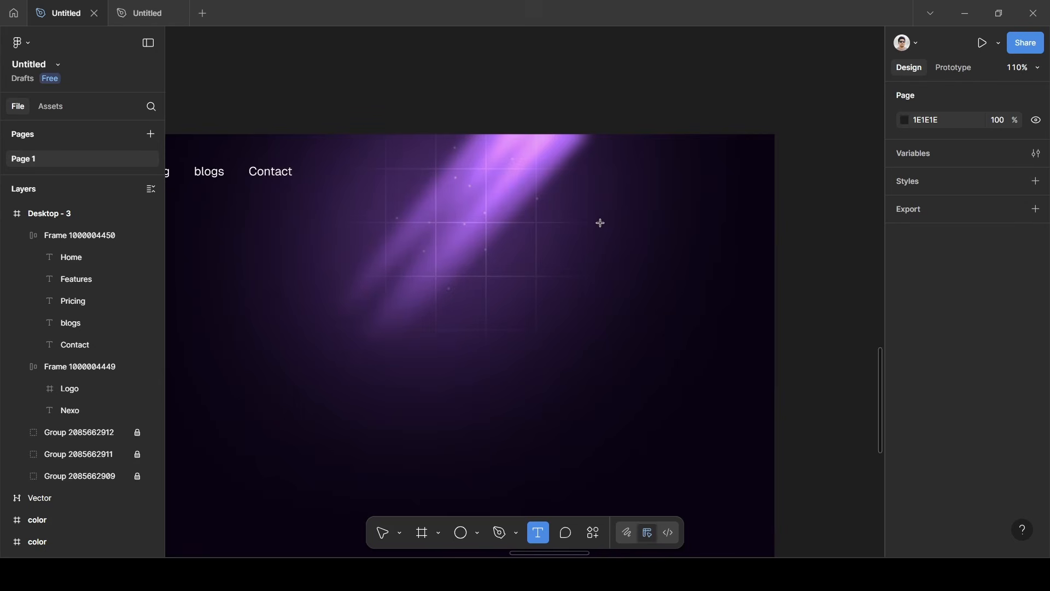
pyautogui.click(595, 173)
pyautogui.press('Escape')
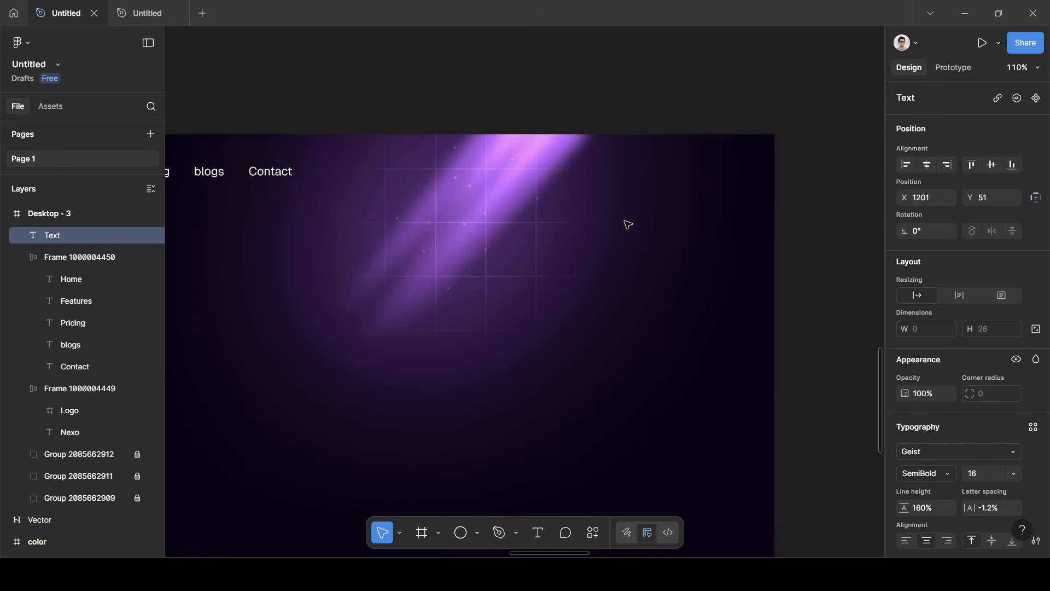
pyautogui.write('Try for')
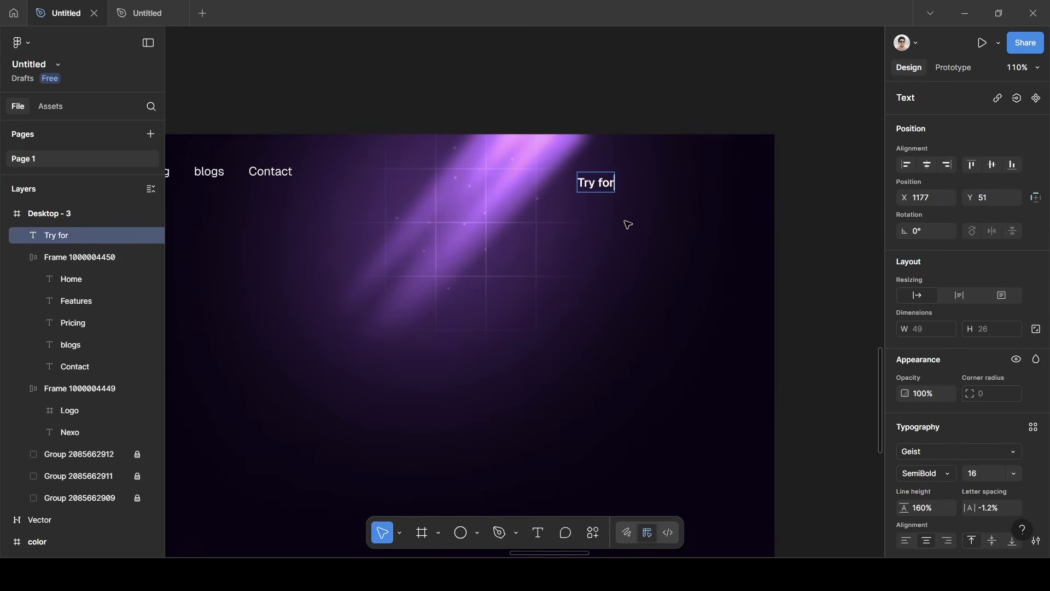
pyautogui.write(' free')
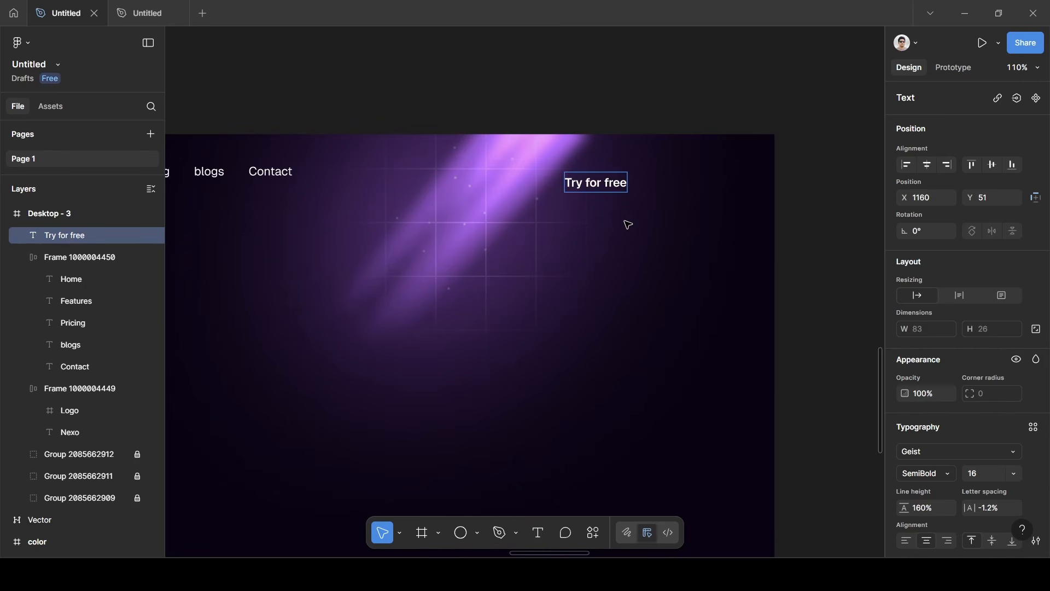
pyautogui.press('Escape')
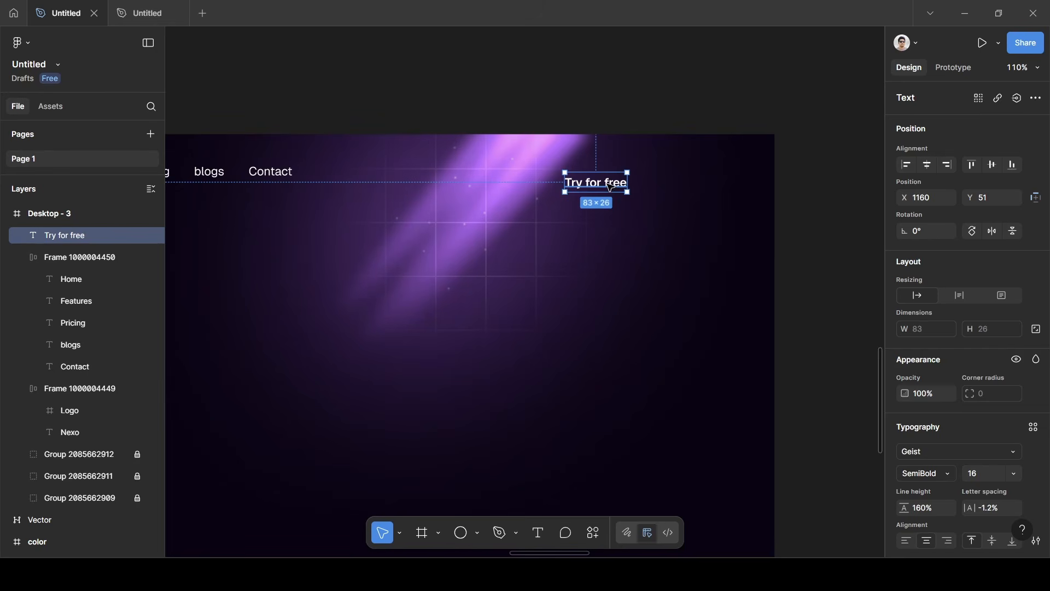
pyautogui.moveTo(611, 186); pyautogui.dragTo(668, 179)
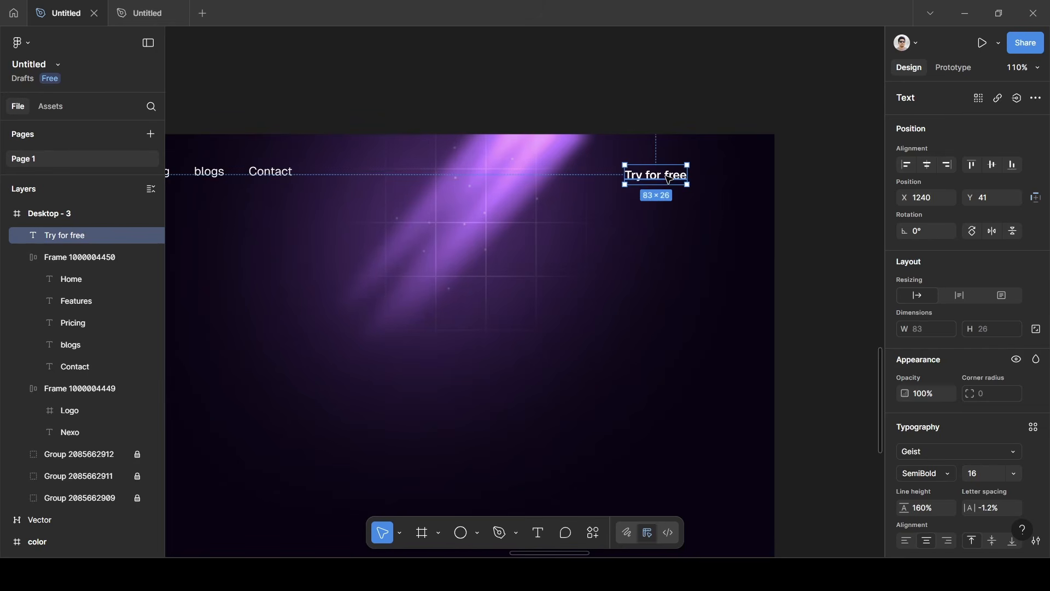
# Wrap the Try for free text in an auto layout with horizontal padding 16, vertical padding 6 and corner radius 100.
pyautogui.hotkey('shift', 'a')
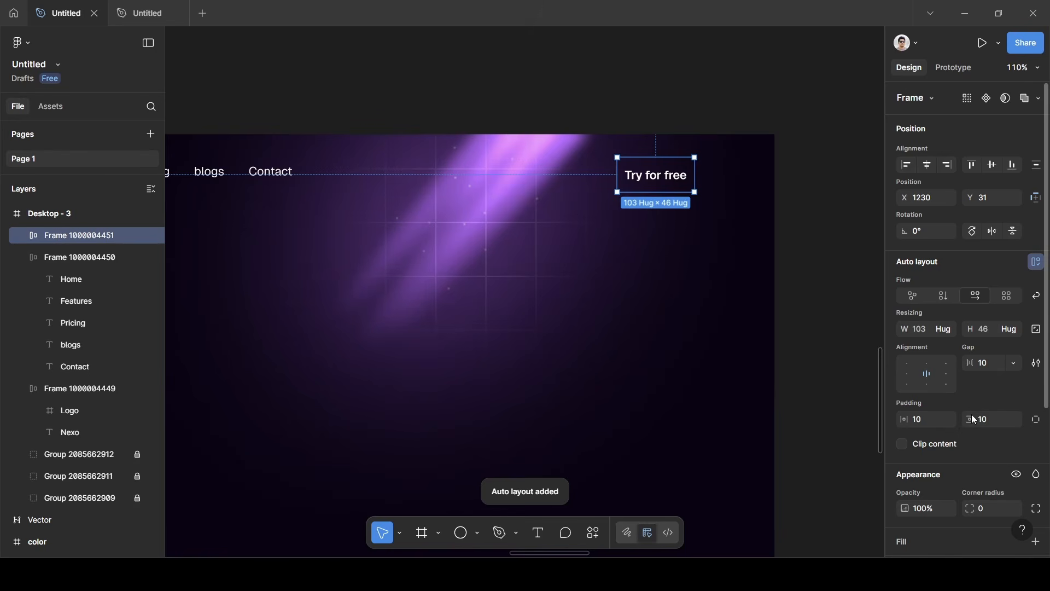
pyautogui.click(989, 424)
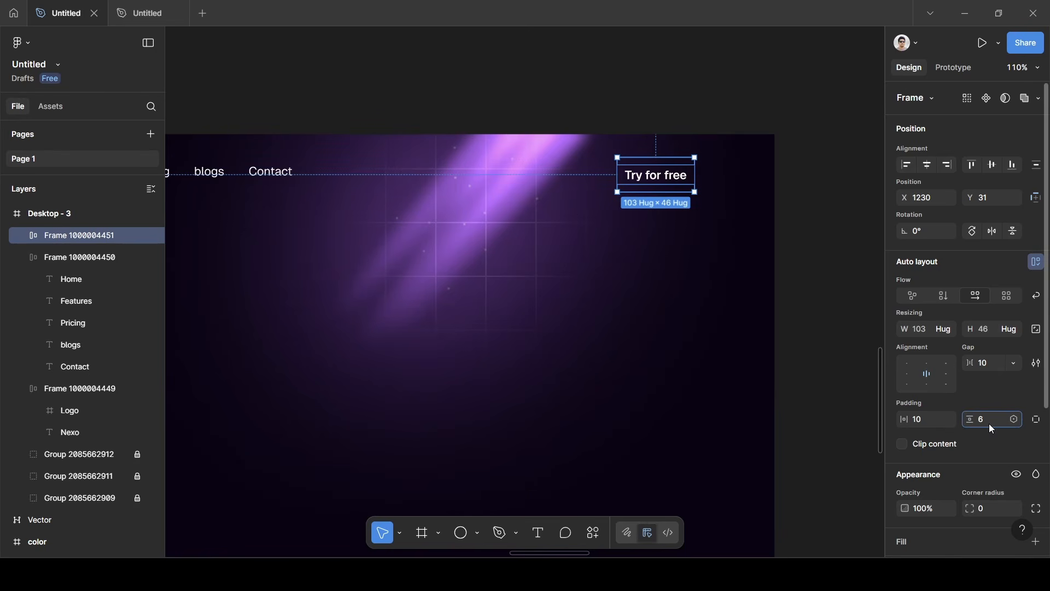
pyautogui.write('6')
pyautogui.press('Return')
pyautogui.click(921, 421)
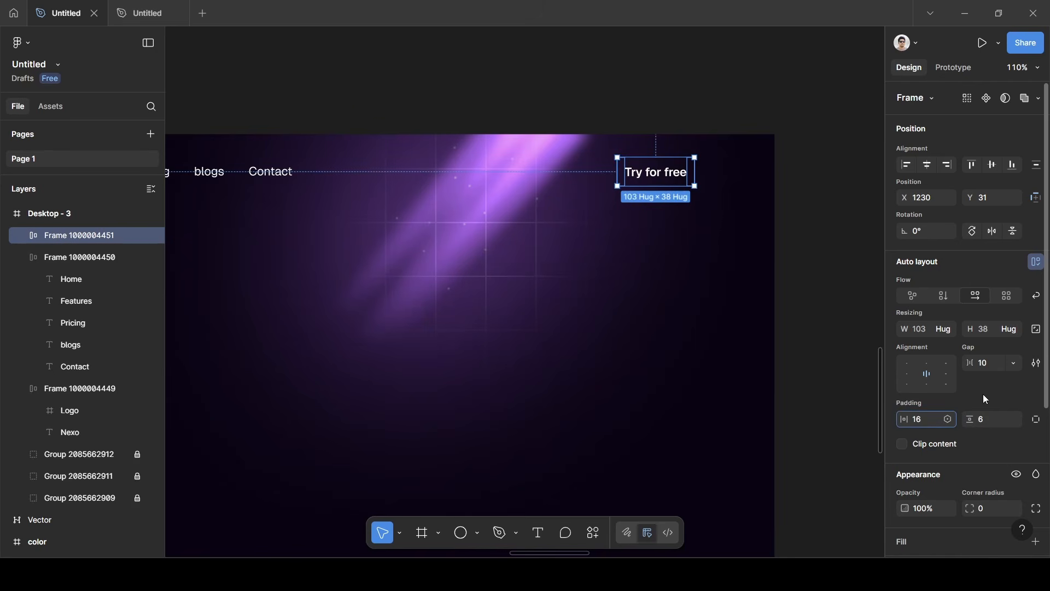
pyautogui.press('Return')
pyautogui.scroll(-3, 990, 489)
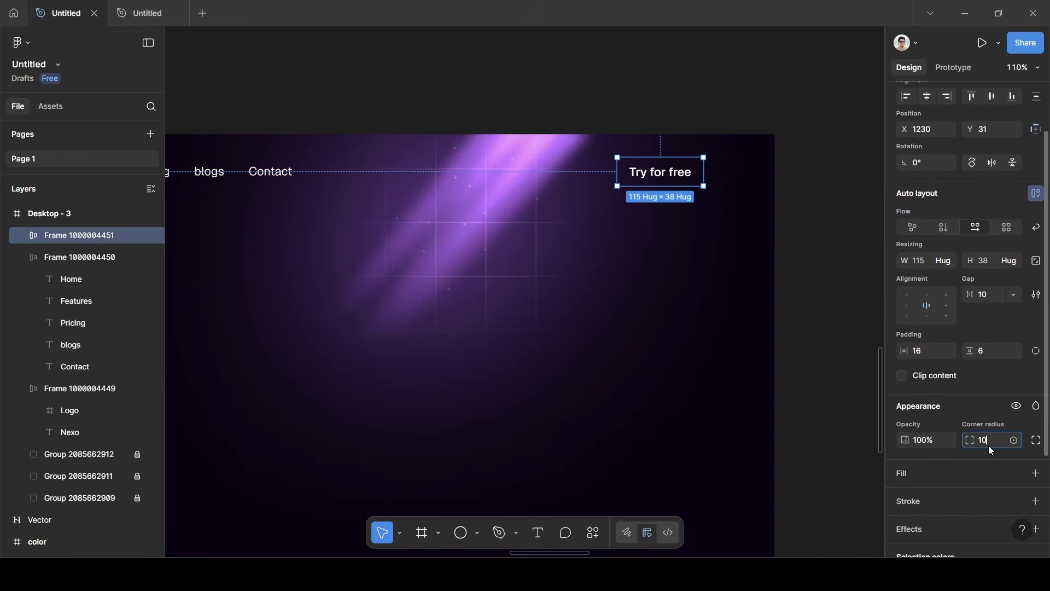
pyautogui.press('Return')
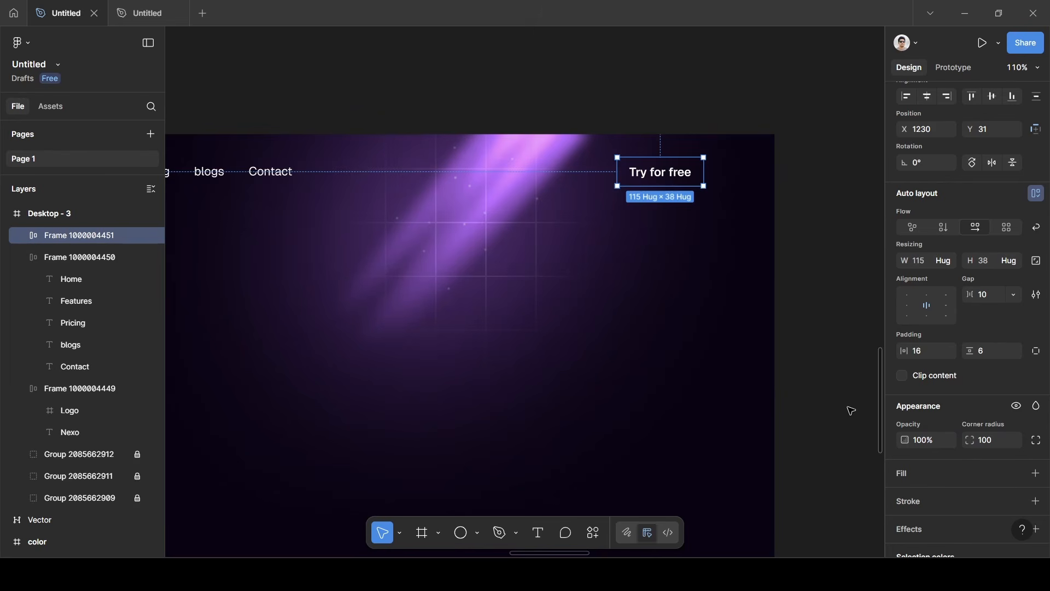
# Fill the Try for free button with the purple 551A94 sampled from the color swatch above Desktop - 3.
pyautogui.click(912, 470)
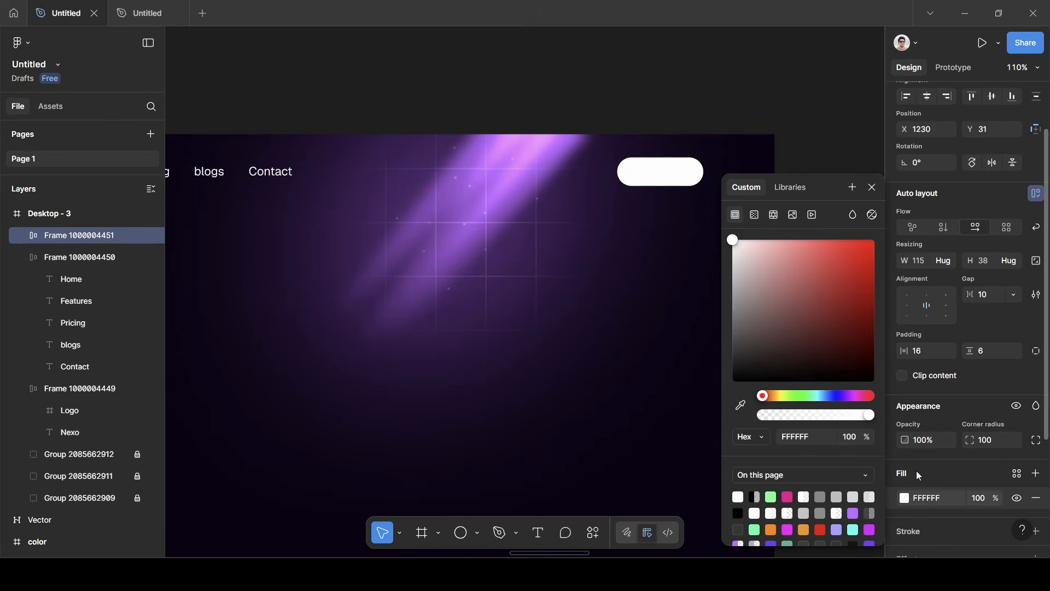
pyautogui.click(742, 405)
pyautogui.scroll(-5, 637, 372)
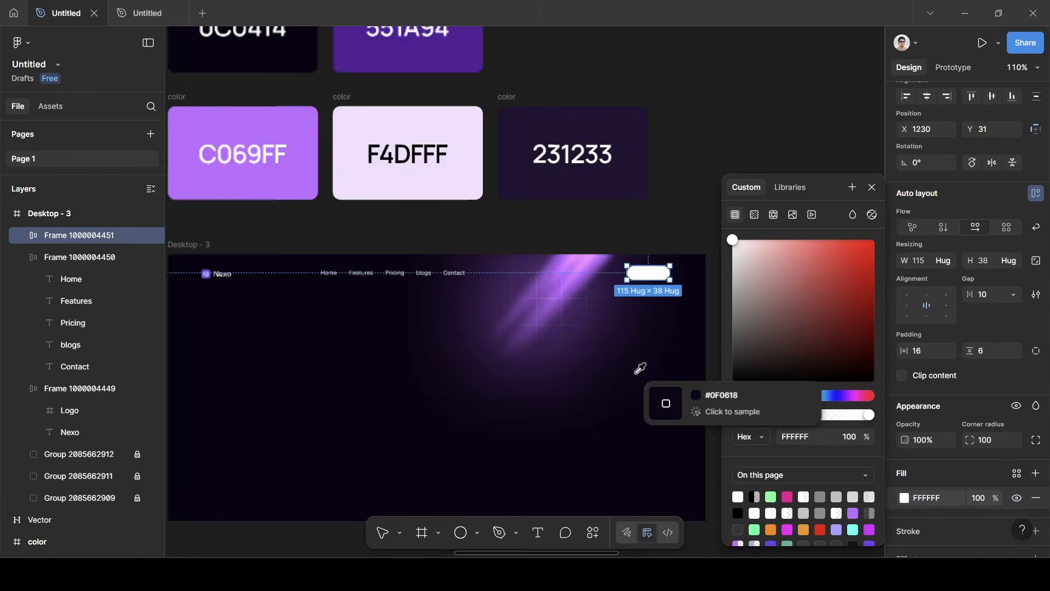
pyautogui.click(413, 89)
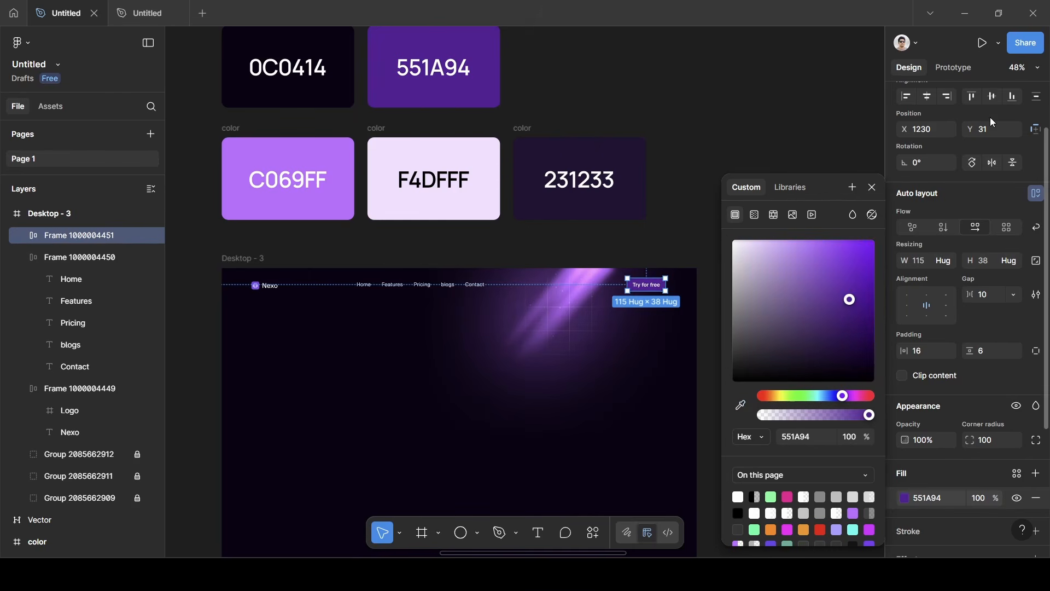
pyautogui.click(877, 185)
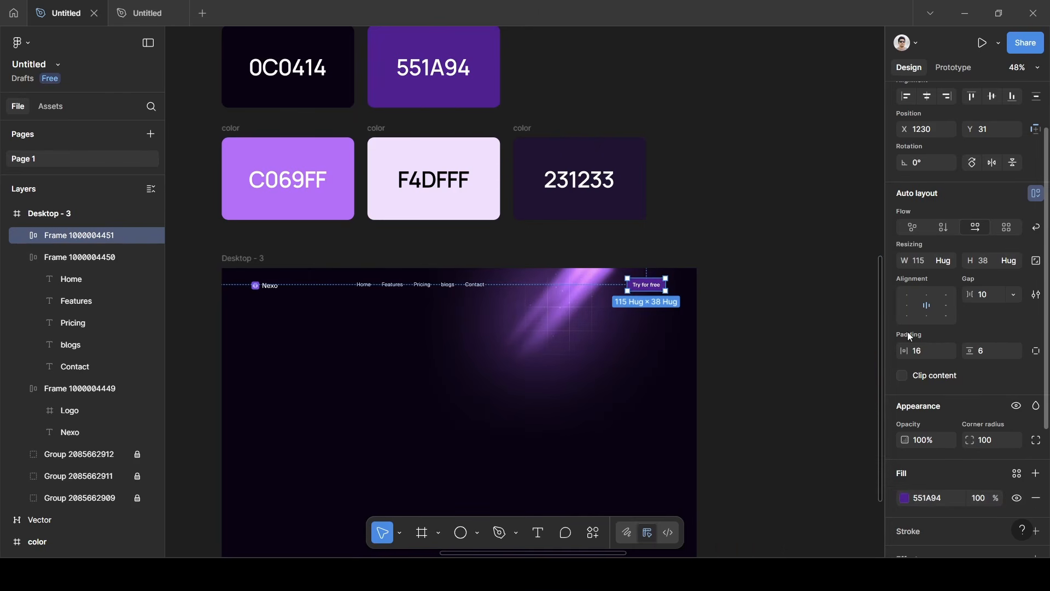
# Add a second fill to the Try for free button as a radial gradient with both stops set to FFFFFF.
pyautogui.scroll(5, 806, 418)
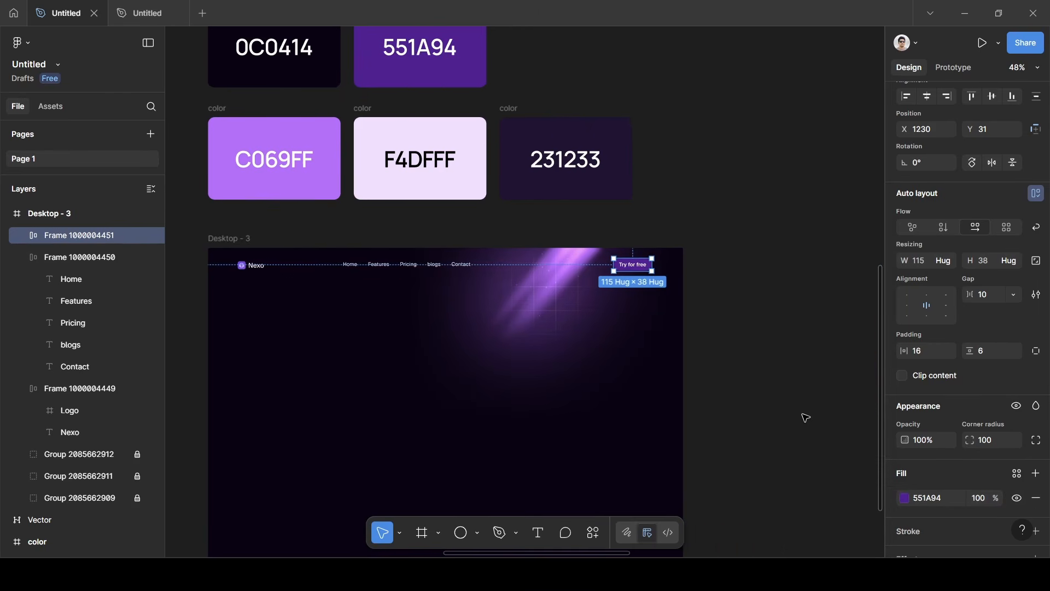
pyautogui.scroll(4, 807, 418)
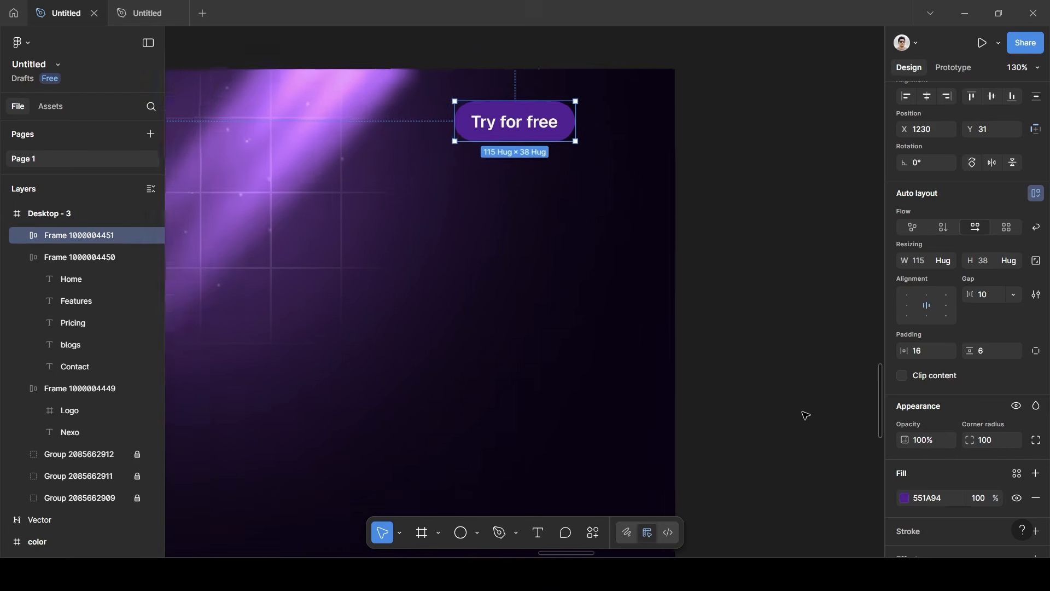
pyautogui.scroll(3, 806, 416)
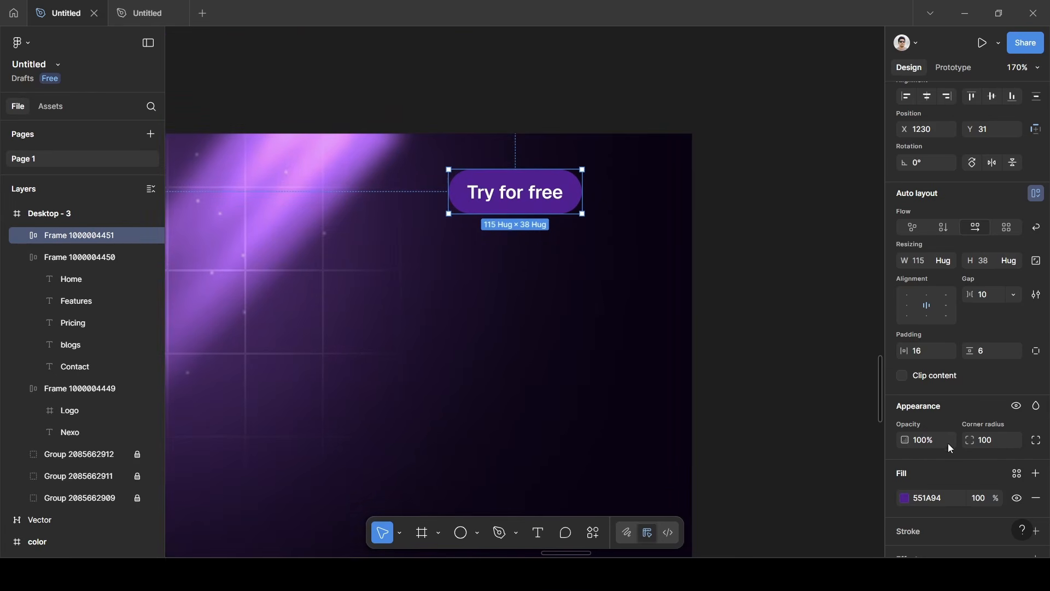
pyautogui.click(1036, 473)
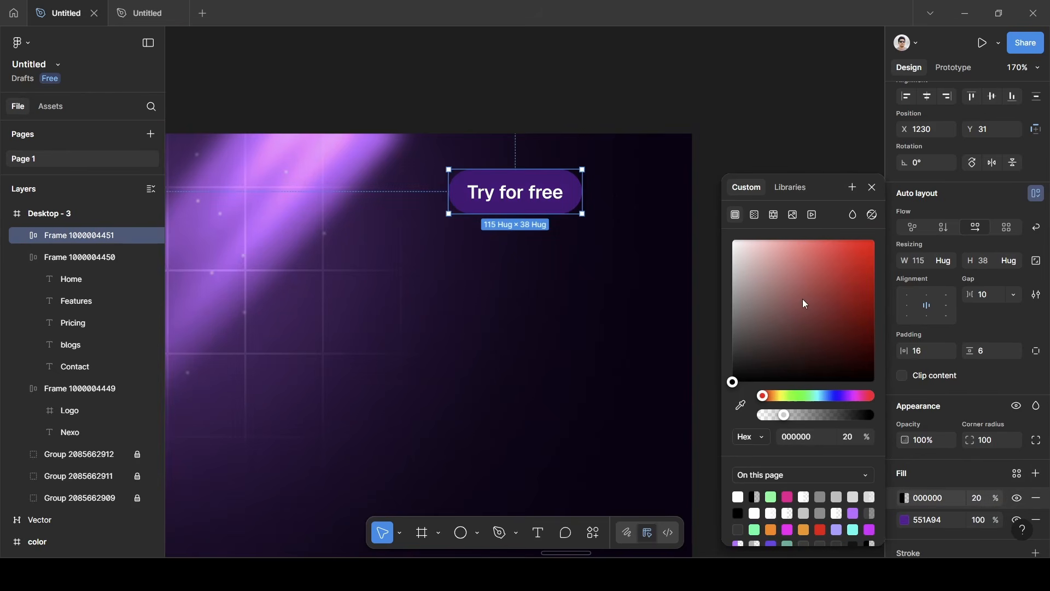
pyautogui.click(756, 215)
pyautogui.click(755, 246)
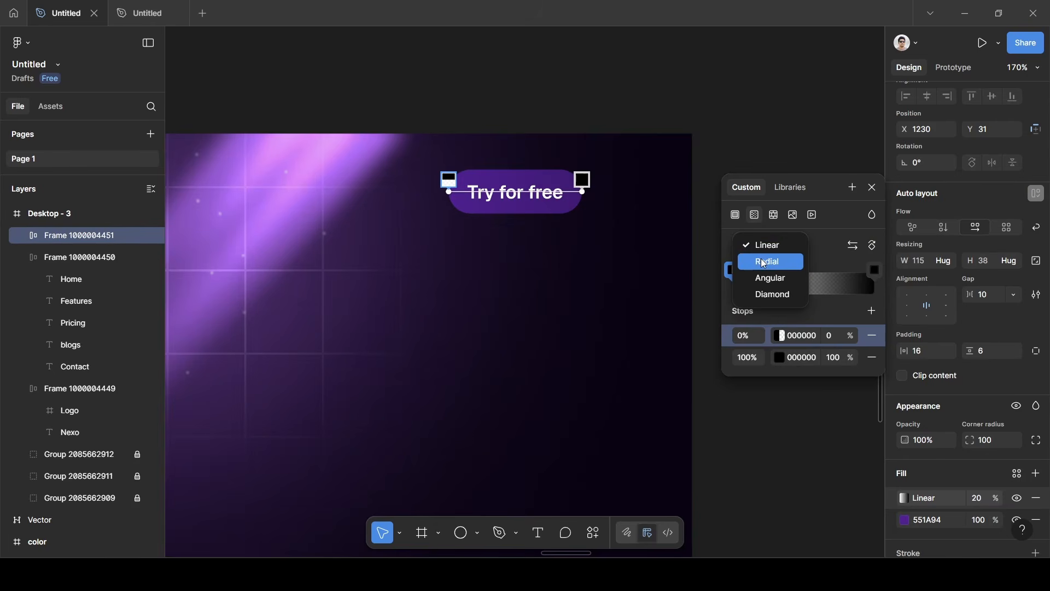
pyautogui.click(761, 259)
pyautogui.click(796, 335)
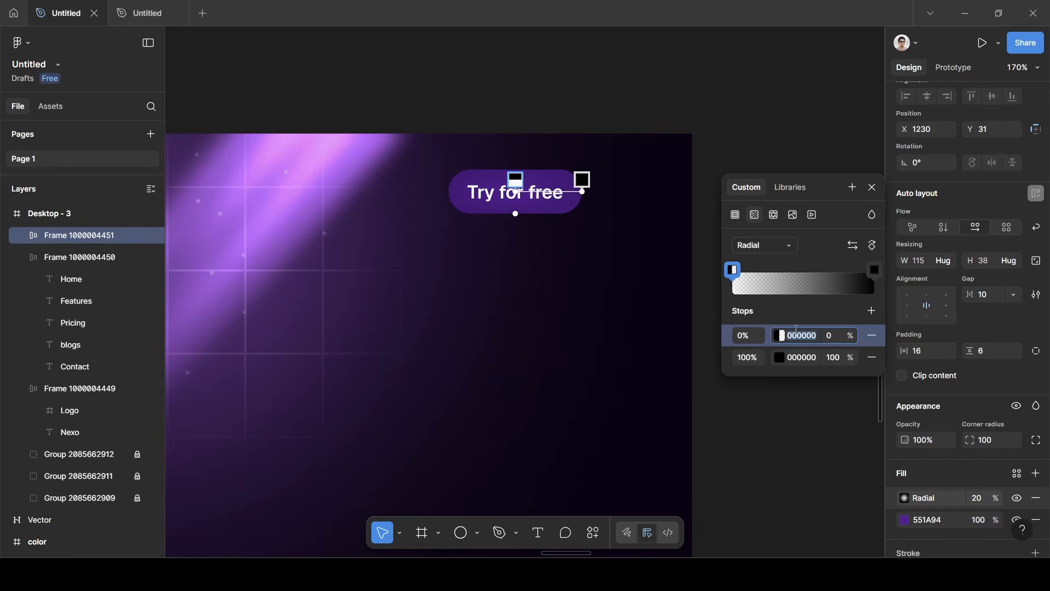
pyautogui.write('ffffff')
pyautogui.click(802, 357)
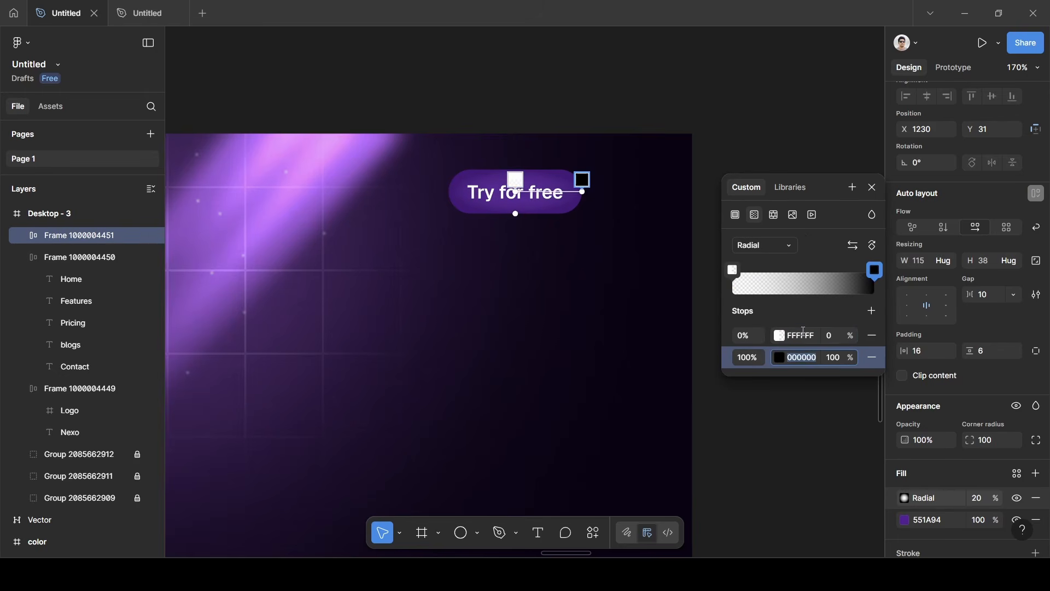
pyautogui.write('ffffff')
# Add a middle stop at 53% to the button's radial fill and tilt the gradient slightly upward from the button's centre to its right edge.
pyautogui.click(871, 311)
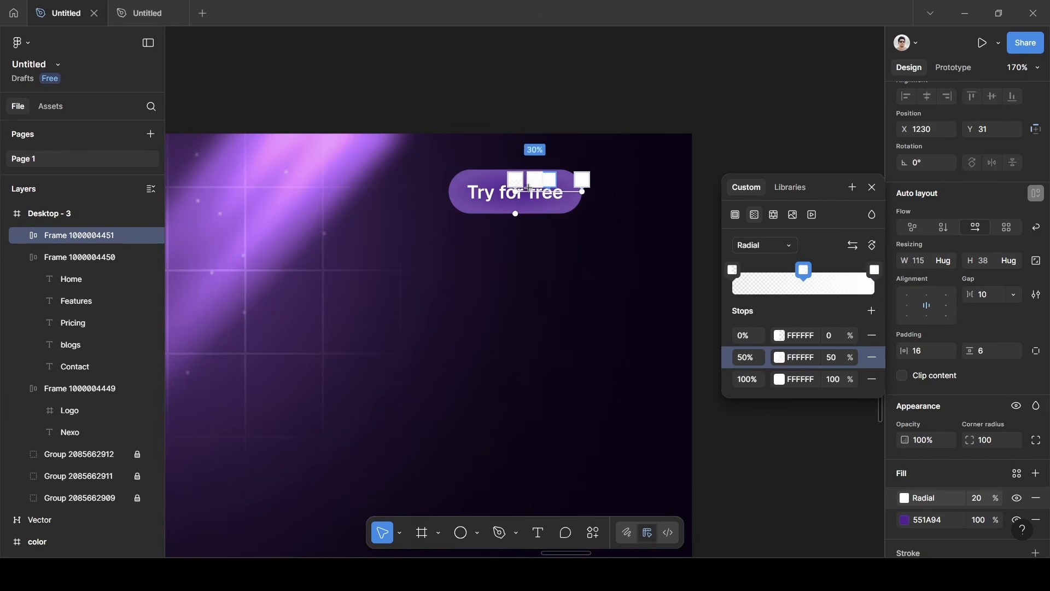
pyautogui.moveTo(524, 192); pyautogui.dragTo(574, 170)
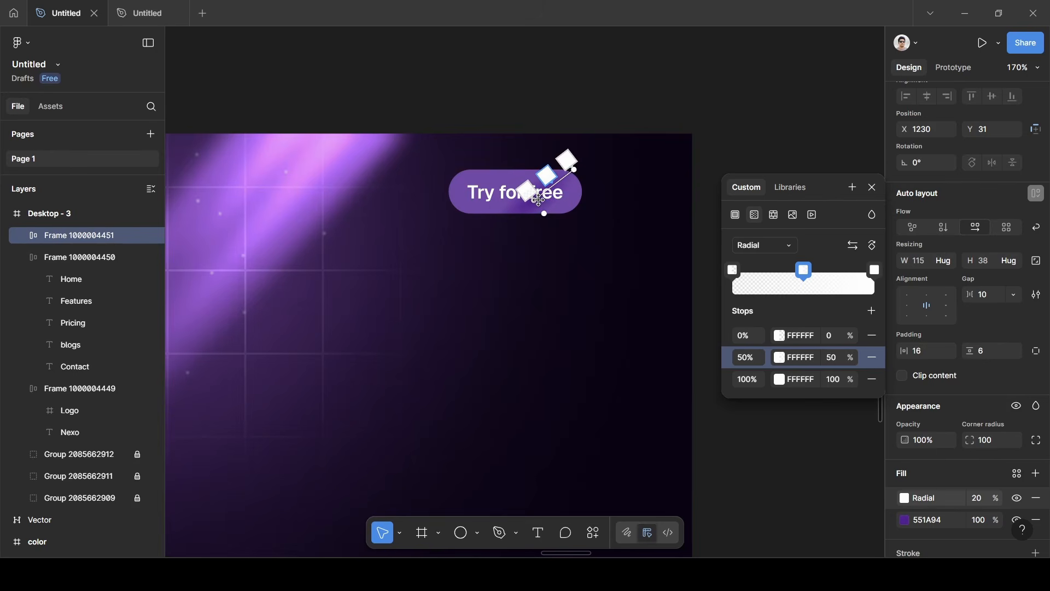
pyautogui.moveTo(533, 200); pyautogui.dragTo(522, 199)
pyautogui.moveTo(555, 172); pyautogui.dragTo(563, 163)
pyautogui.moveTo(516, 197)
pyautogui.mouseDown()
pyautogui.moveTo(544, 172)
pyautogui.moveTo(575, 176)
pyautogui.moveTo(515, 191)
pyautogui.mouseUp()
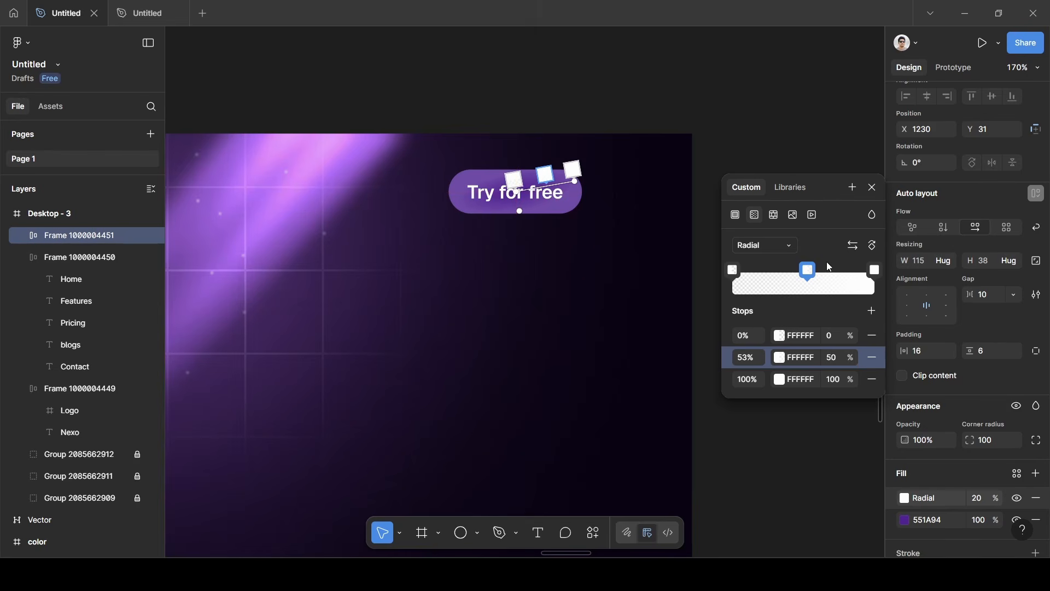
pyautogui.click(959, 464)
# Add a stroke to the Try for free button and change it to a radial gradient.
pyautogui.scroll(-3, 961, 465)
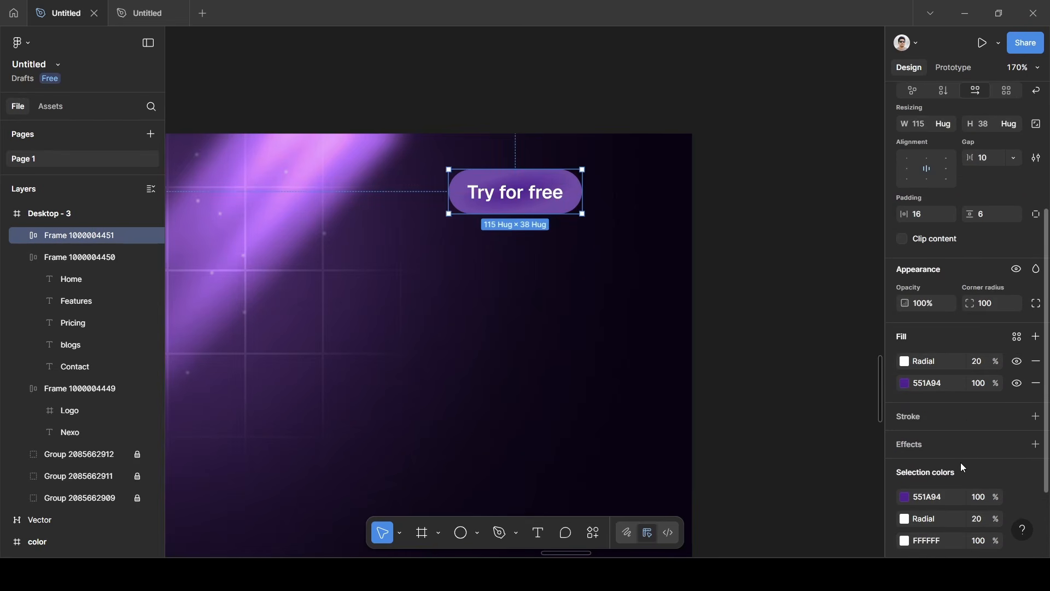
pyautogui.click(1037, 417)
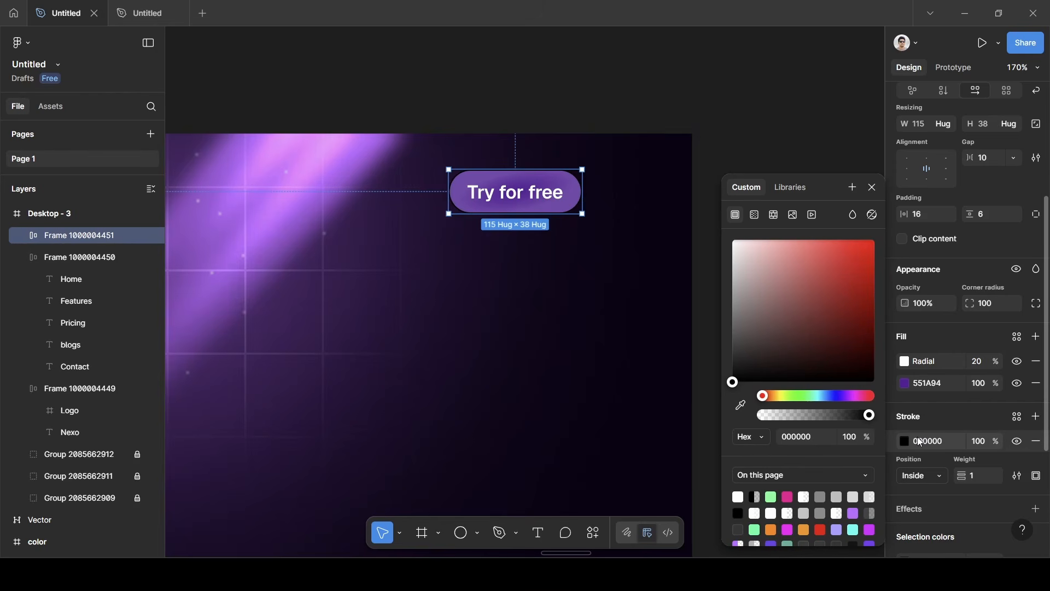
pyautogui.click(756, 216)
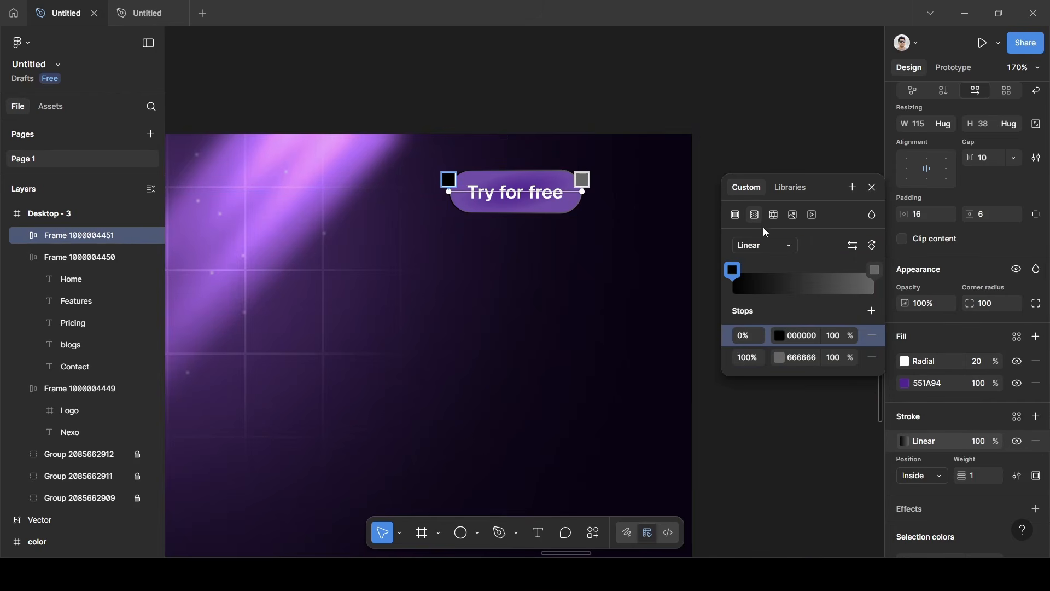
pyautogui.click(770, 244)
pyautogui.click(768, 263)
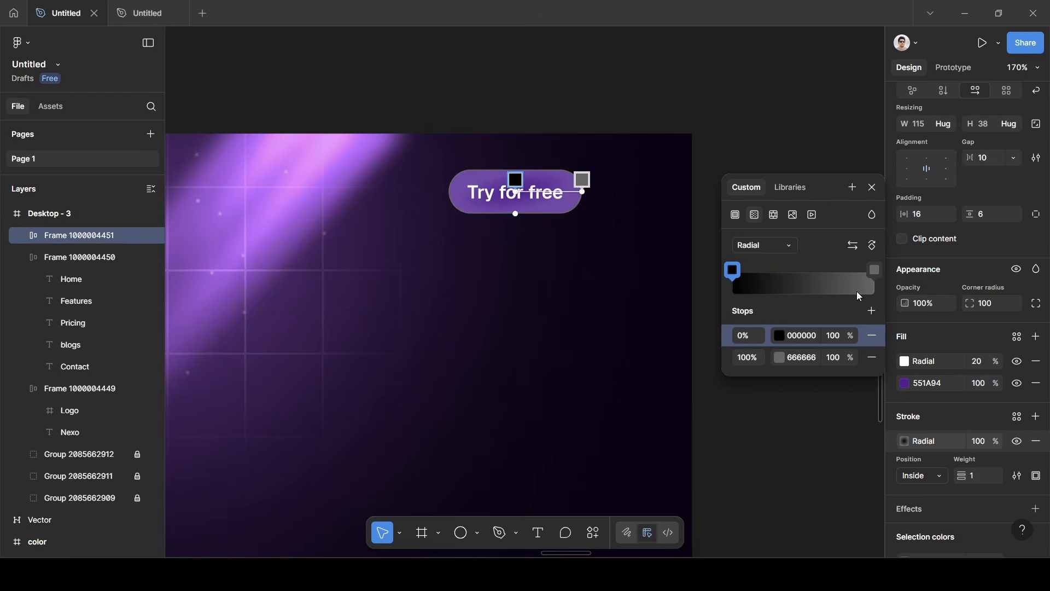
# Set both stops of the stroke gradient to FFFFFF and lower the 100% stop's opacity to 10%.
pyautogui.click(803, 335)
pyautogui.write('fff')
pyautogui.press('Return')
pyautogui.click(802, 357)
pyautogui.write('fff')
pyautogui.press('Return')
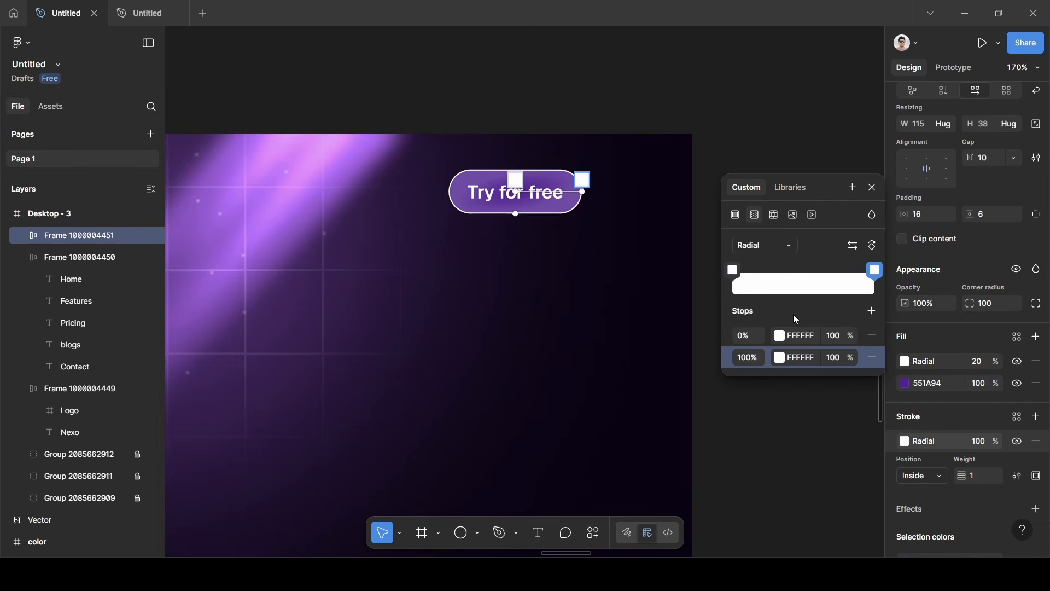
pyautogui.click(836, 356)
pyautogui.press('Return')
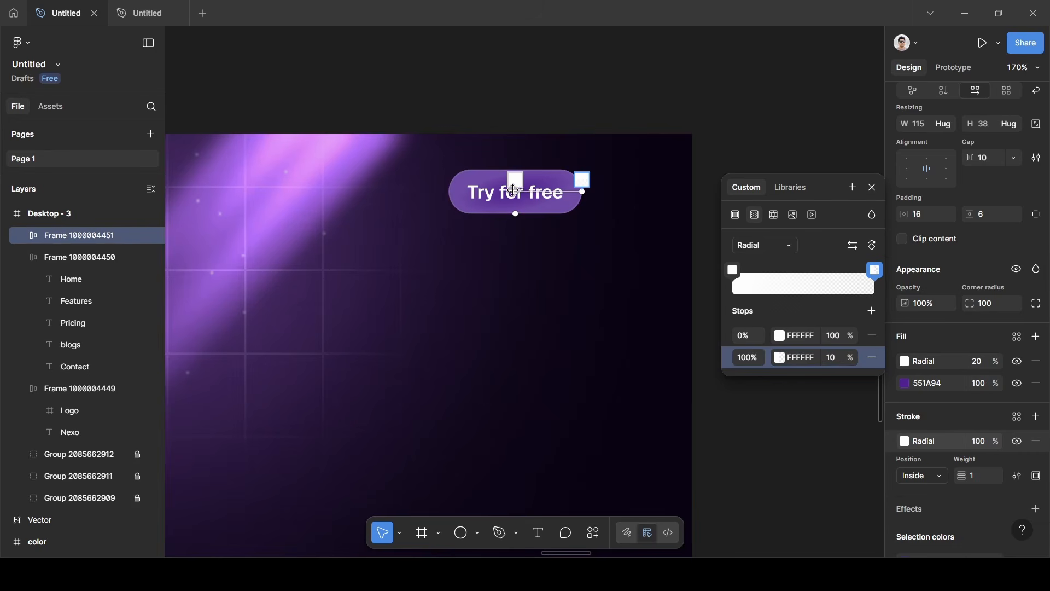
# Reposition the stroke's radial gradient so it starts near the button's right edge and fades horizontally toward its left side.
pyautogui.moveTo(514, 180)
pyautogui.mouseDown()
pyautogui.moveTo(485, 180)
pyautogui.moveTo(500, 189)
pyautogui.mouseUp()
pyautogui.moveTo(581, 189)
pyautogui.mouseDown()
pyautogui.moveTo(546, 221)
pyautogui.moveTo(451, 215)
pyautogui.moveTo(446, 202)
pyautogui.moveTo(460, 186)
pyautogui.moveTo(570, 189)
pyautogui.mouseUp()
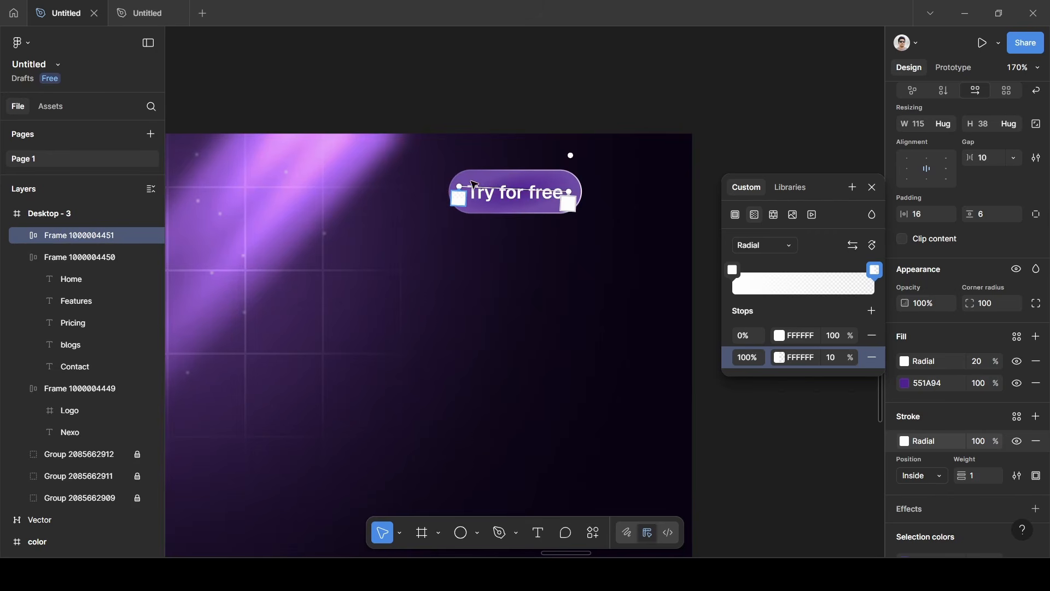
pyautogui.moveTo(459, 188); pyautogui.dragTo(471, 192)
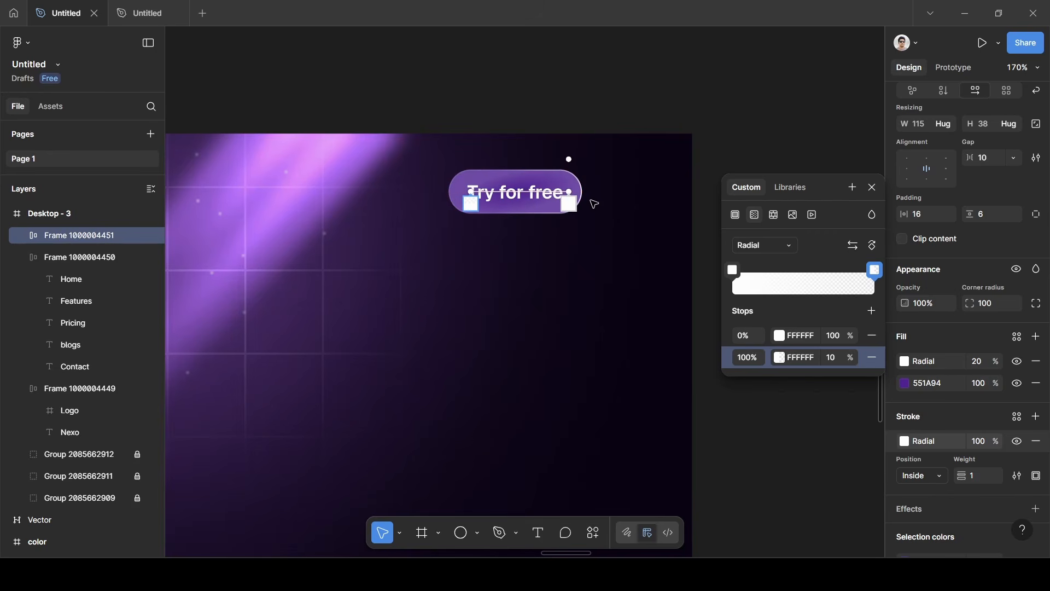
pyautogui.moveTo(569, 192); pyautogui.dragTo(574, 190)
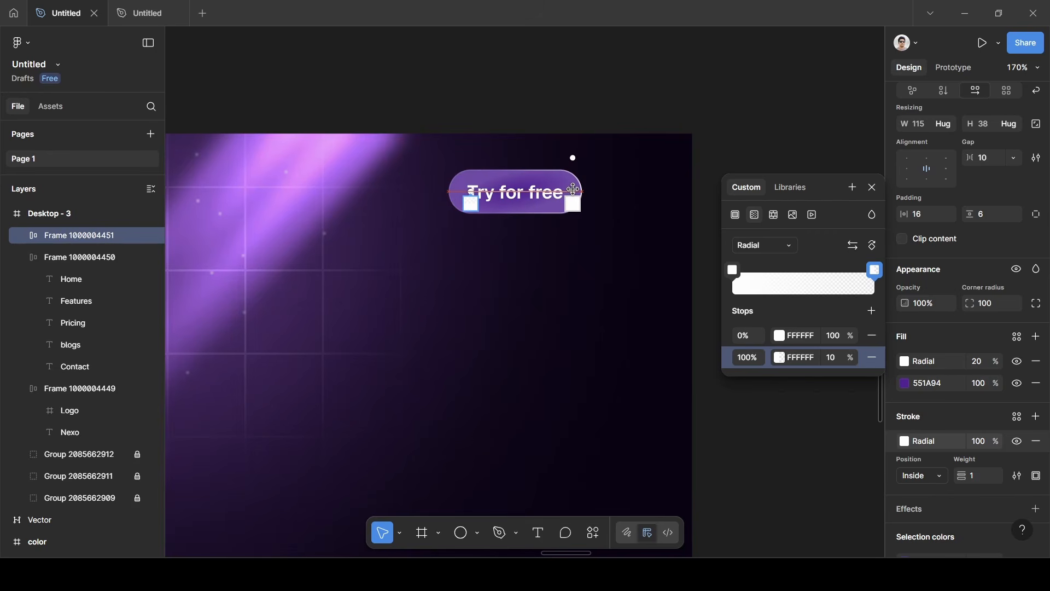
# Compare the finished Try for free button in Desktop - 3 with the button in the Desktop - 1 reference.
pyautogui.click(713, 146)
pyautogui.click(716, 148)
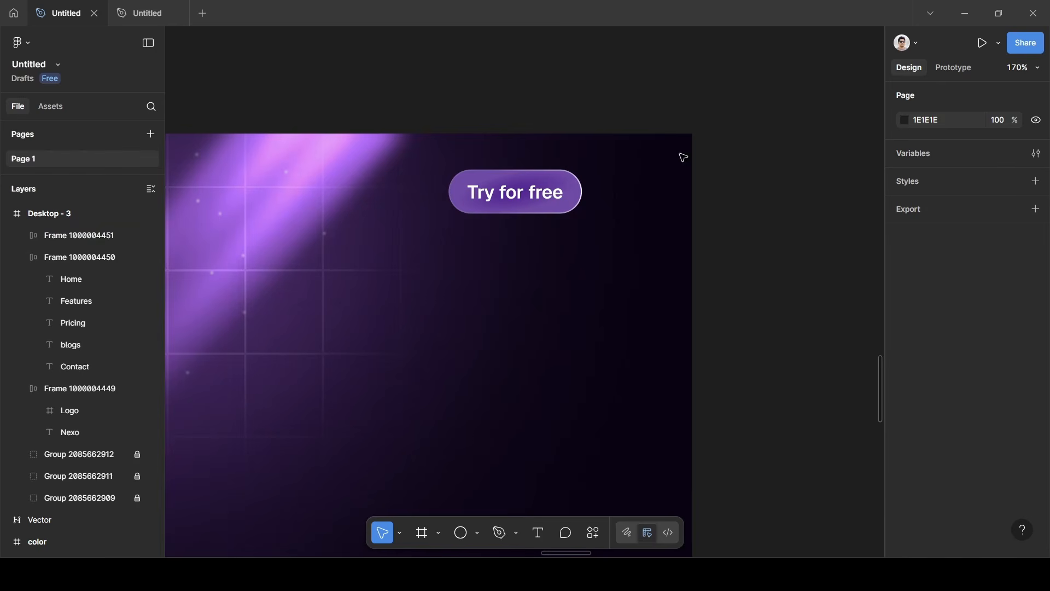
pyautogui.scroll(-3, 730, 173)
pyautogui.scroll(-5, 730, 173)
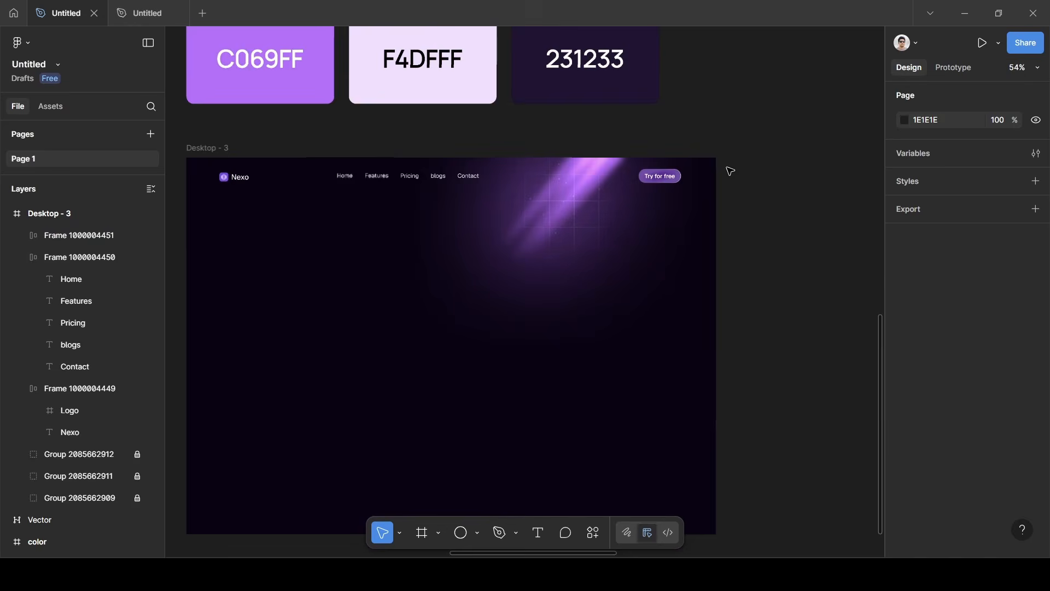
pyautogui.scroll(4, 605, 192)
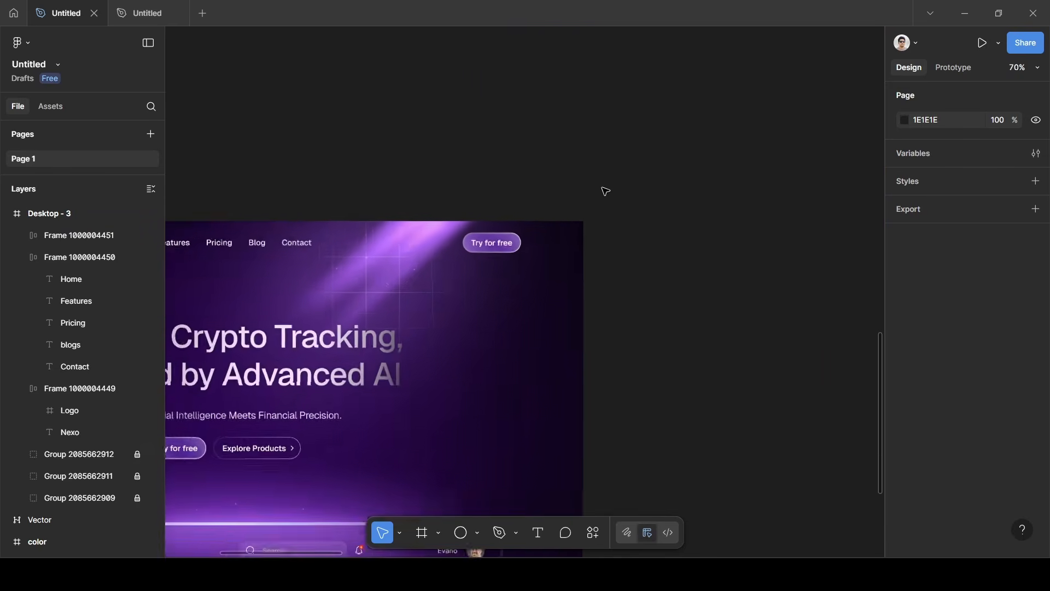
pyautogui.hscroll(-2, 605, 192)
pyautogui.scroll(-2, 607, 192)
pyautogui.hscroll(10, 608, 193)
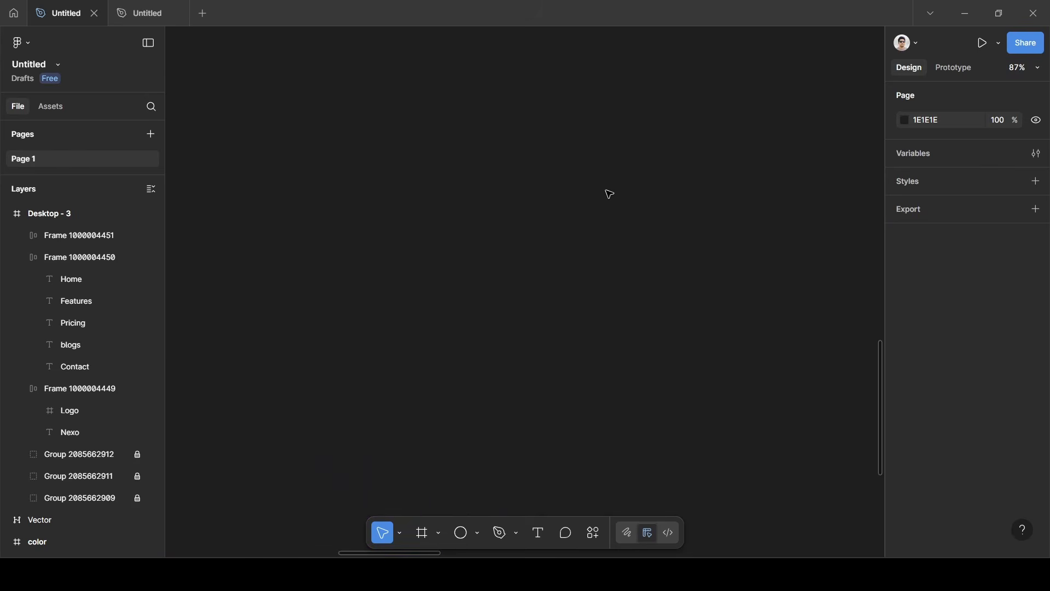
pyautogui.scroll(-2, 610, 194)
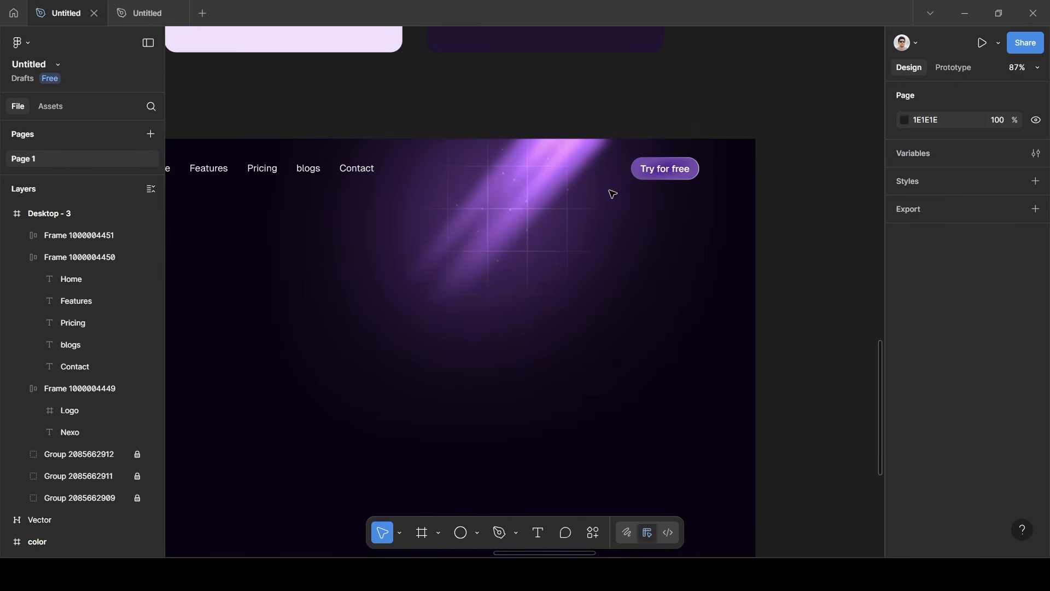
pyautogui.scroll(-2, 558, 468)
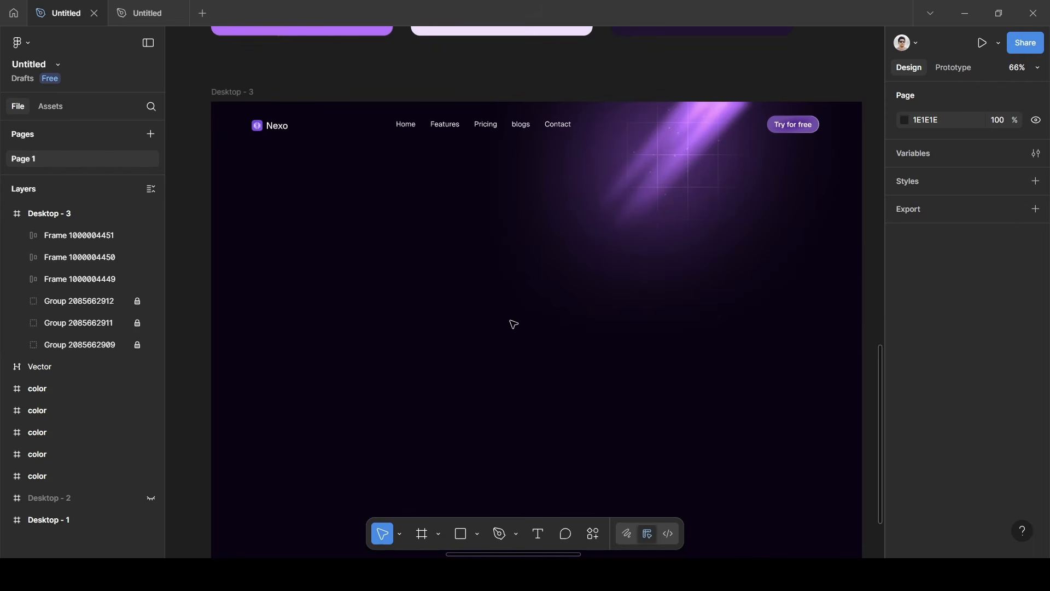
# Add a text layer below the navigation links in Desktop - 3 reading "Smarter Crypto Tracking,".
pyautogui.press('t')
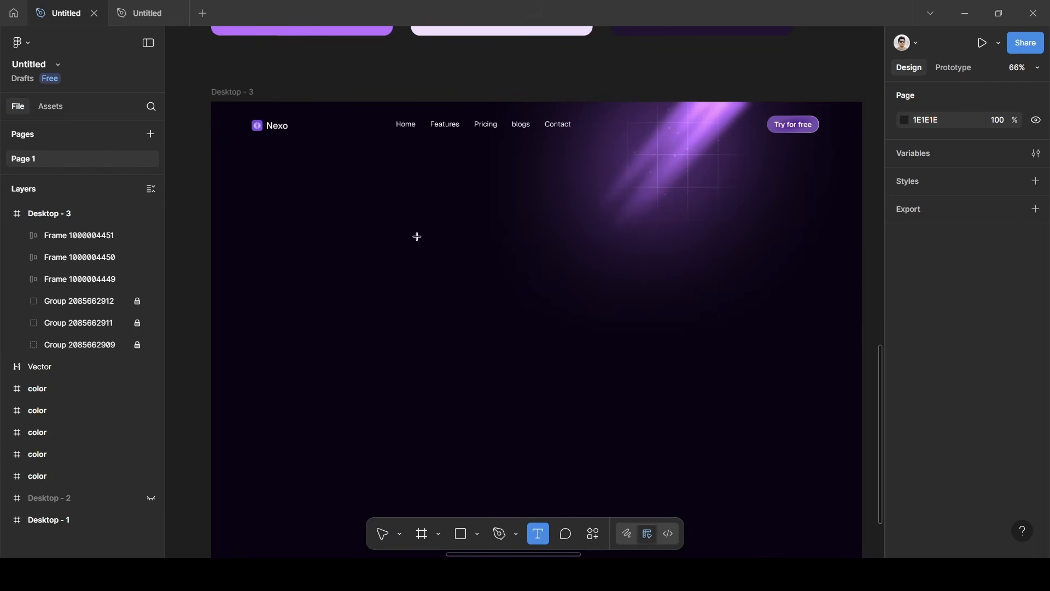
pyautogui.click(418, 241)
pyautogui.write('Smarter')
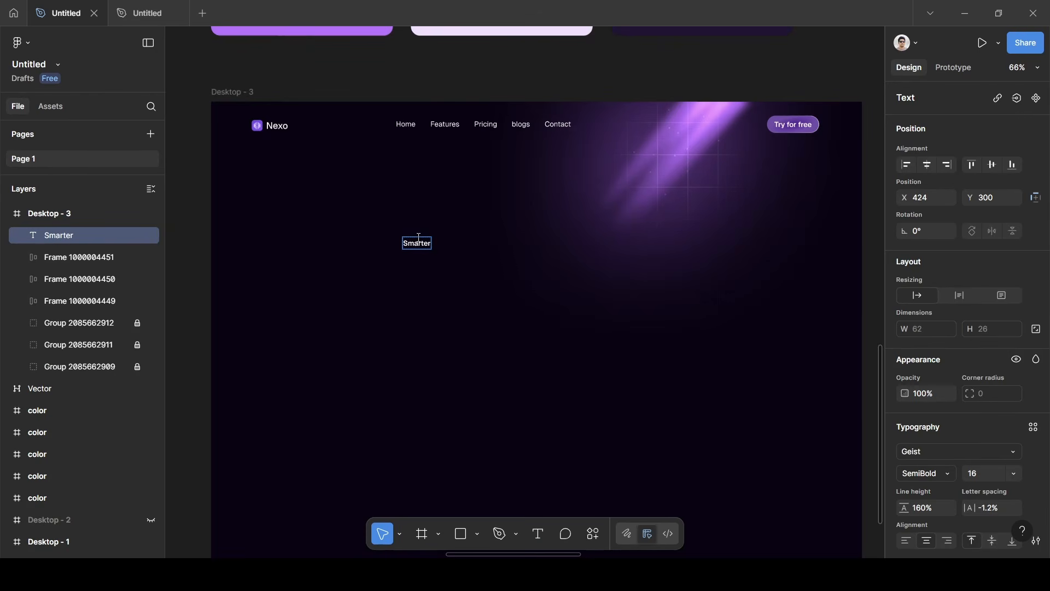
pyautogui.write(' crypto')
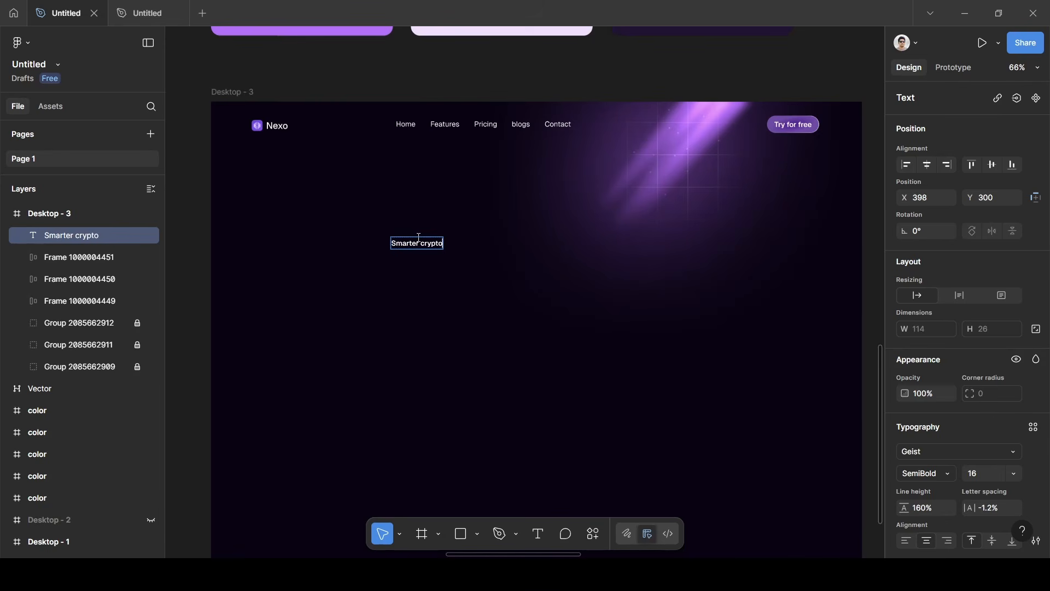
pyautogui.press('BackSpace')
pyautogui.press('BackSpace')
pyautogui.press('BackSpace')
pyautogui.press('BackSpace')
pyautogui.press('BackSpace')
pyautogui.press('BackSpace')
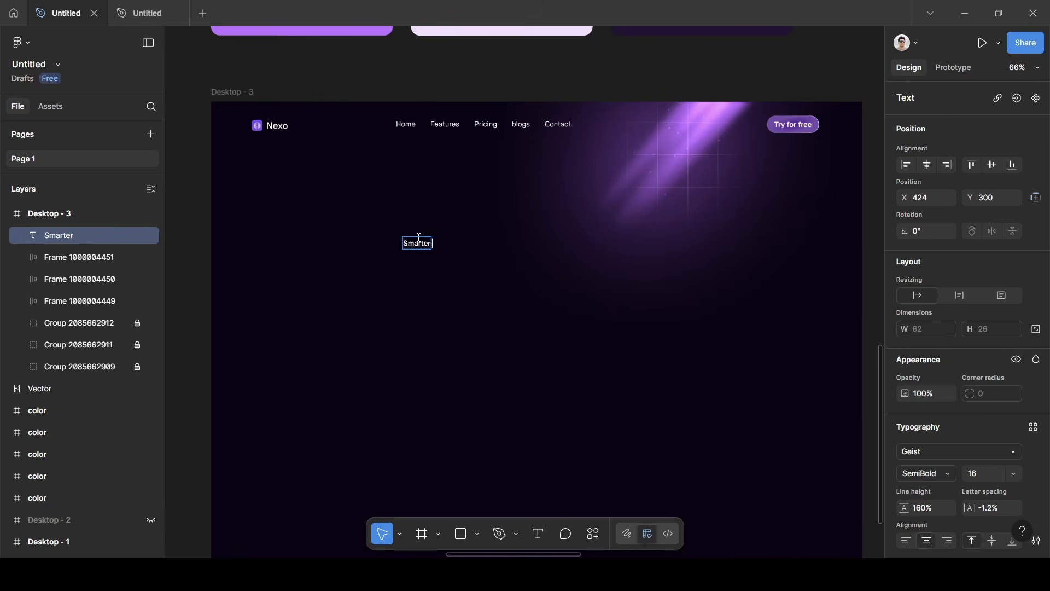
pyautogui.write('Crypto T')
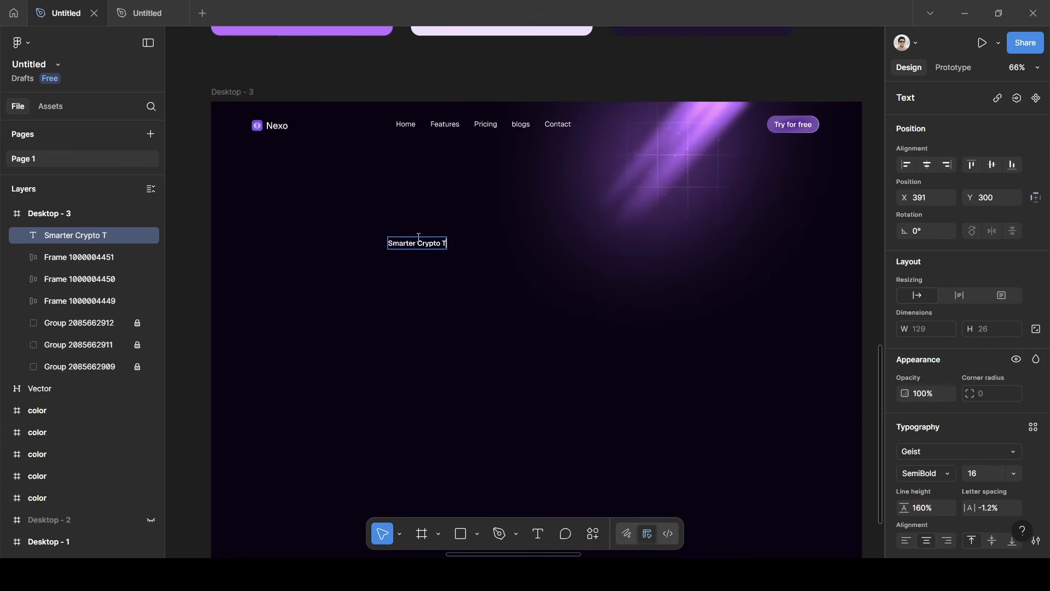
pyautogui.write('racking,')
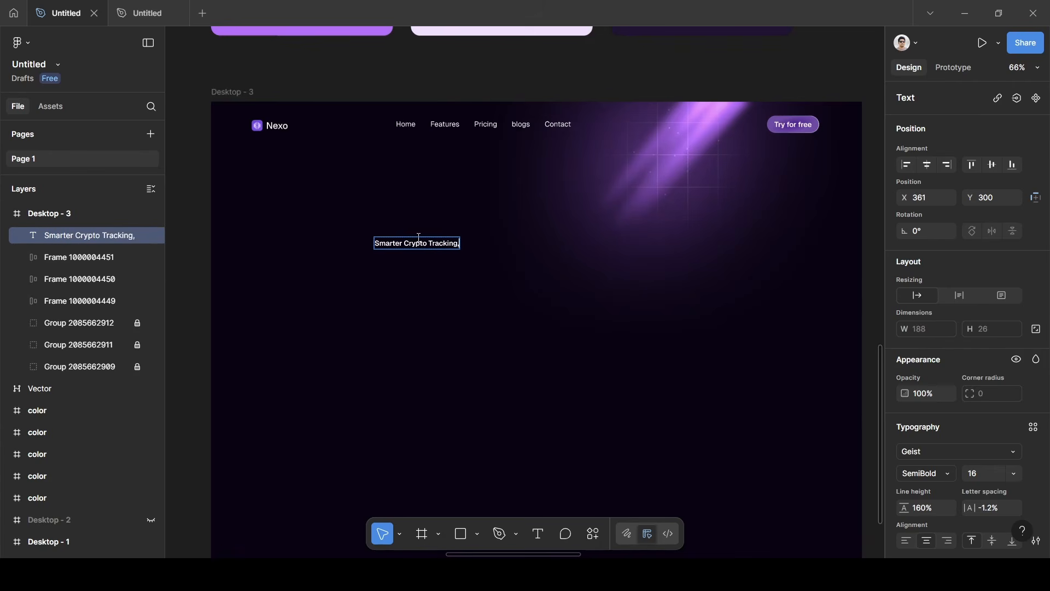
# Add the second heading line "Powered by Advanced AI" and finish editing the text.
pyautogui.press('Return')
pyautogui.write('Powered')
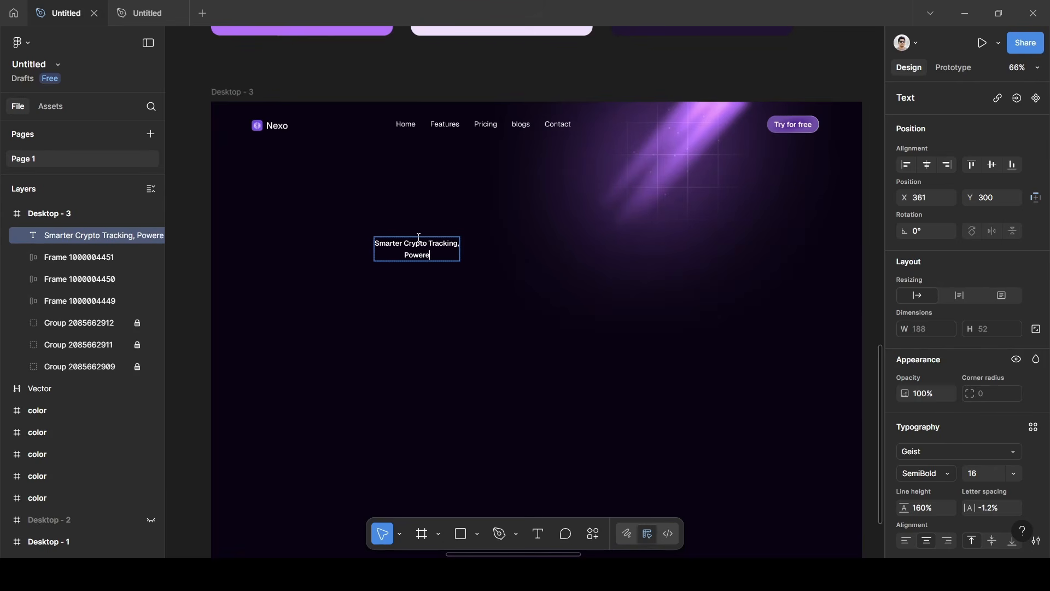
pyautogui.write(' by Advanced AI')
pyautogui.press('Escape')
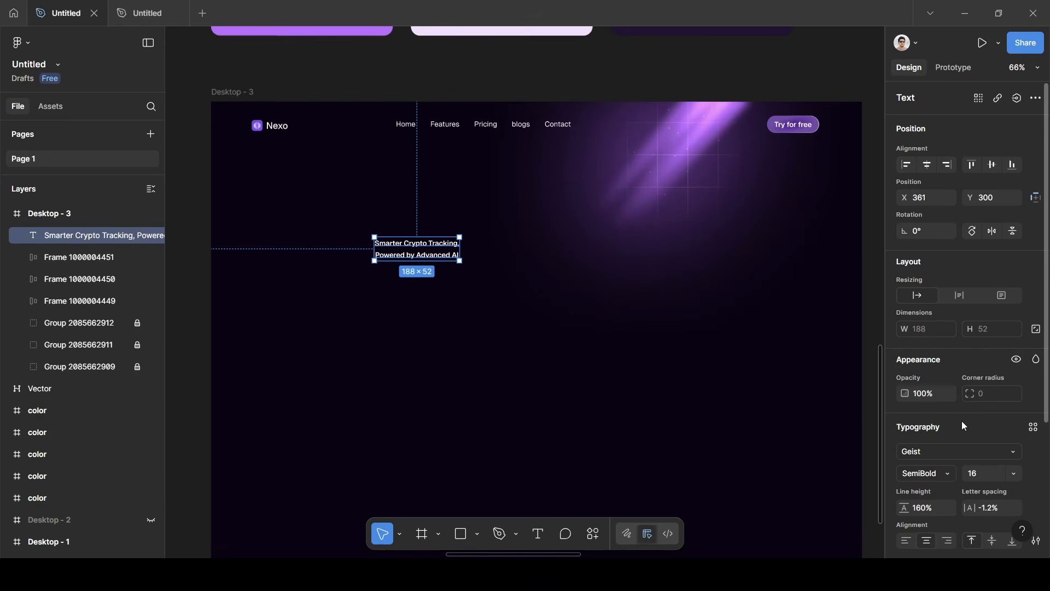
# Set the heading to font size 64 and Medium weight, and move it to about X 324, Y 229.
pyautogui.click(1013, 474)
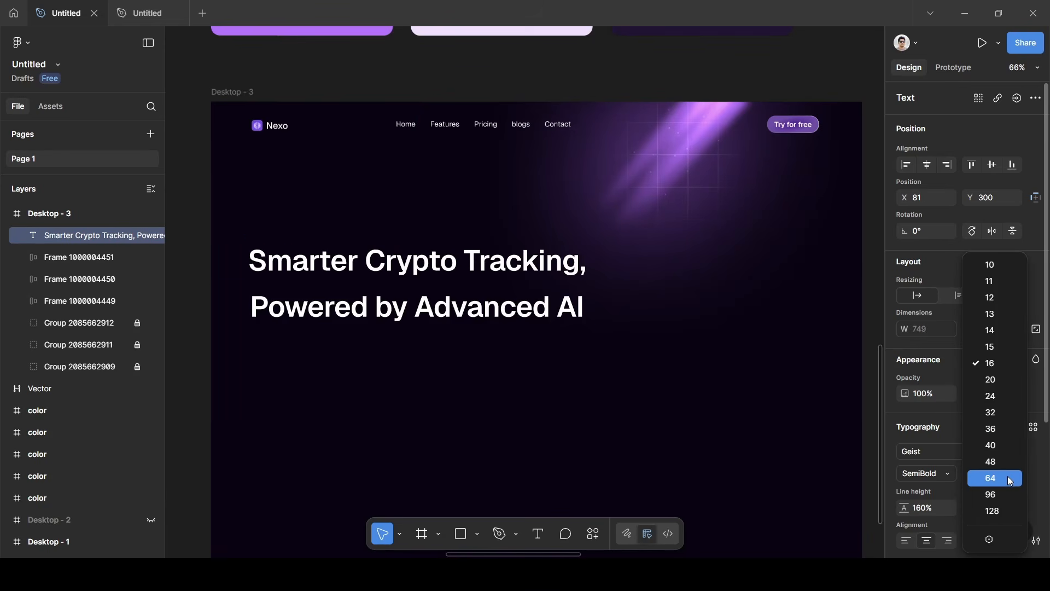
pyautogui.click(1010, 481)
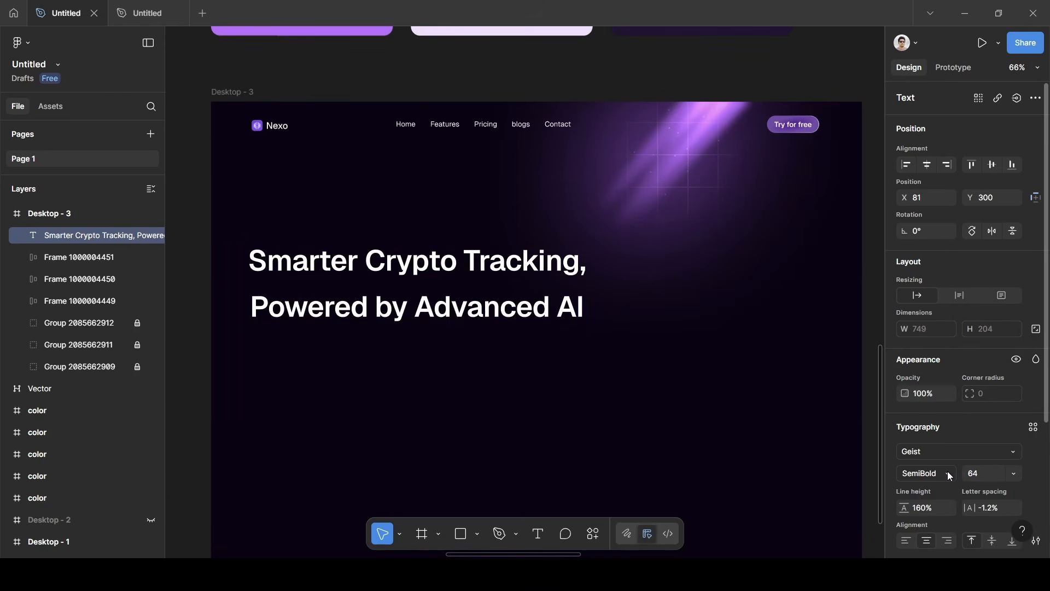
pyautogui.moveTo(441, 274); pyautogui.dragTo(535, 258)
pyautogui.click(924, 473)
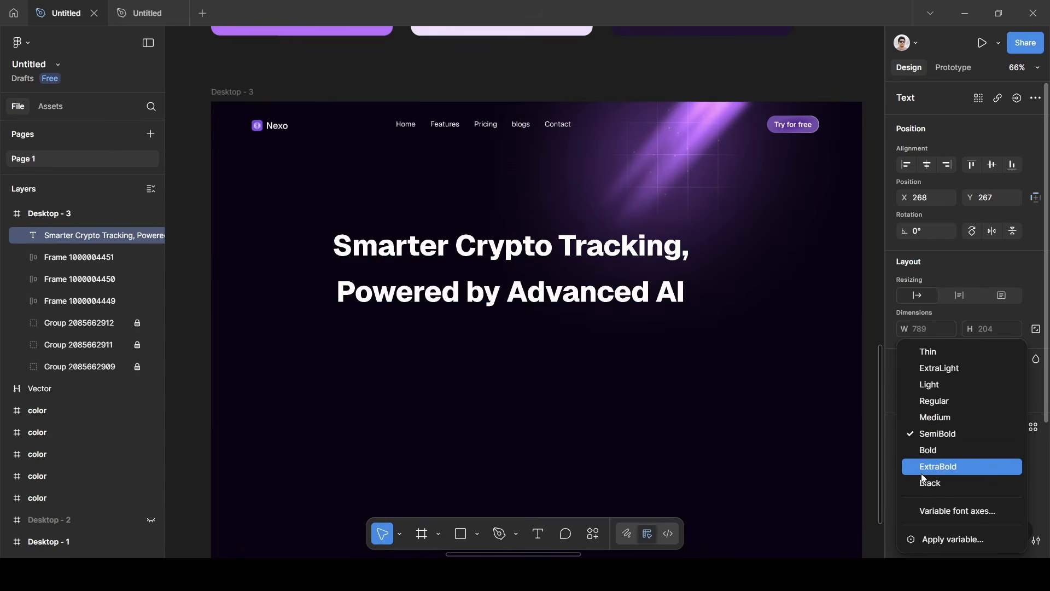
pyautogui.click(941, 418)
pyautogui.moveTo(513, 241); pyautogui.dragTo(521, 224)
# Set the heading's line height to 76 and letter spacing to -2%, and shift it to about X 372, Y 217.
pyautogui.click(929, 509)
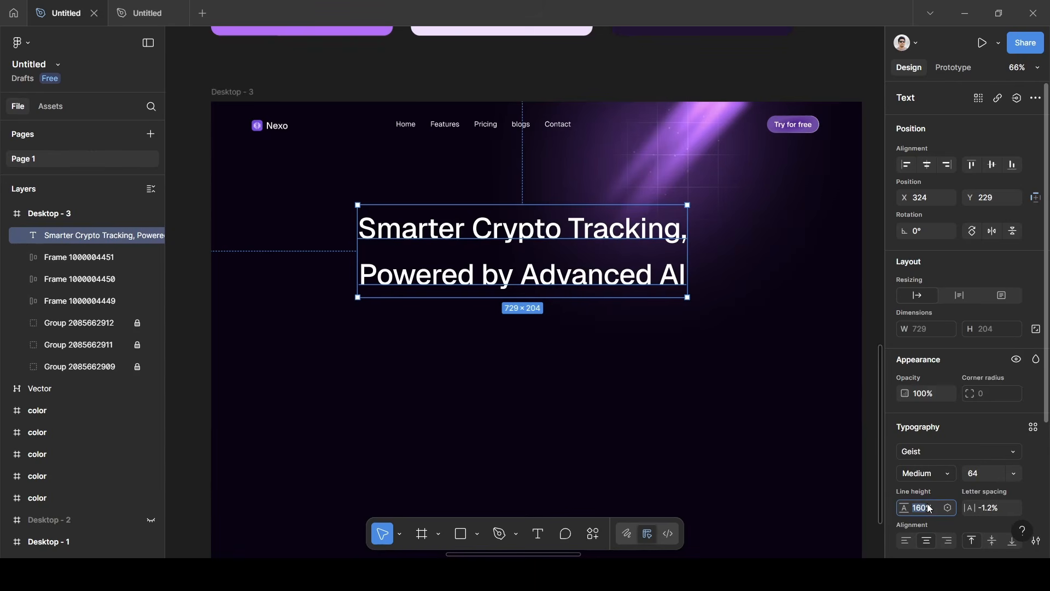
pyautogui.press('BackSpace')
pyautogui.write('76')
pyautogui.press('Return')
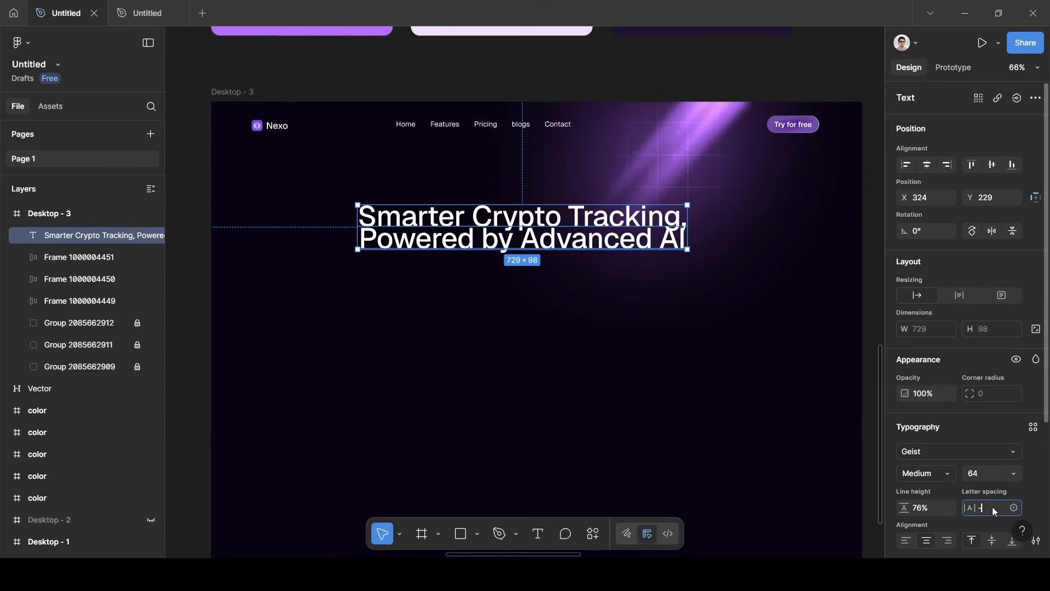
pyautogui.click(976, 432)
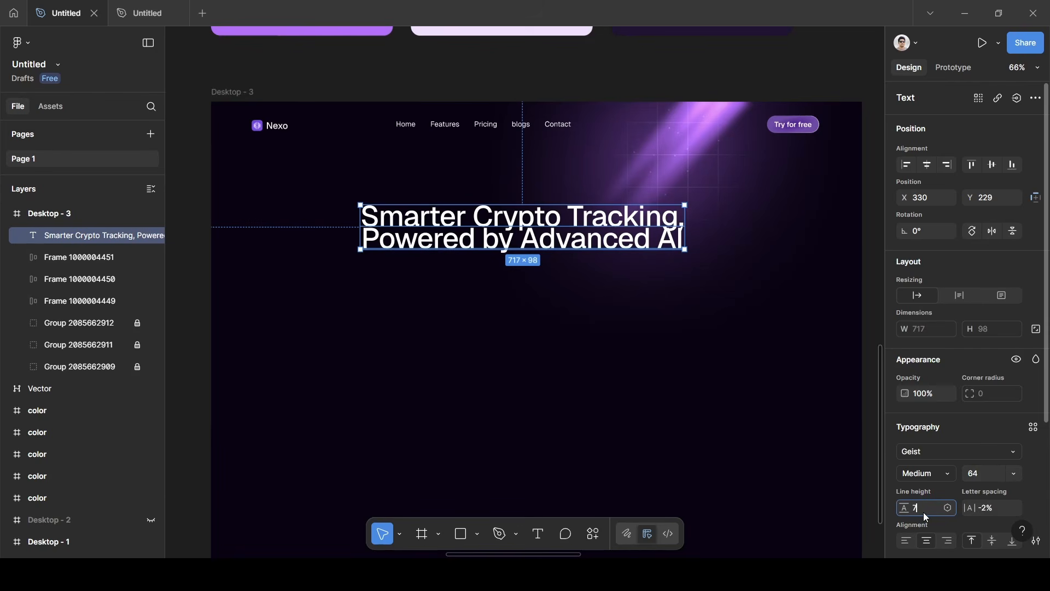
pyautogui.press('Return')
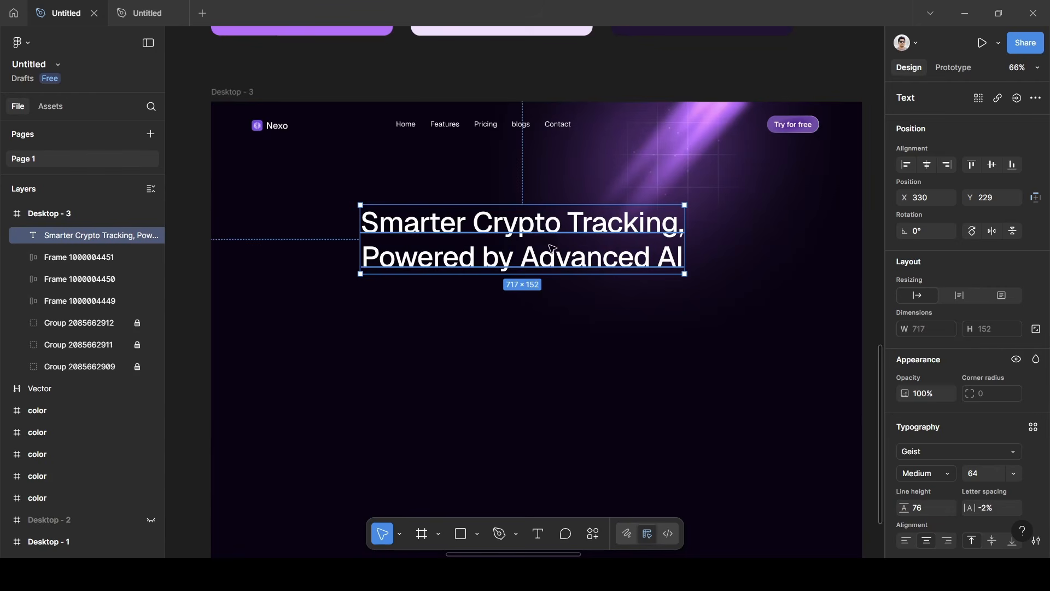
pyautogui.moveTo(548, 230); pyautogui.dragTo(569, 224)
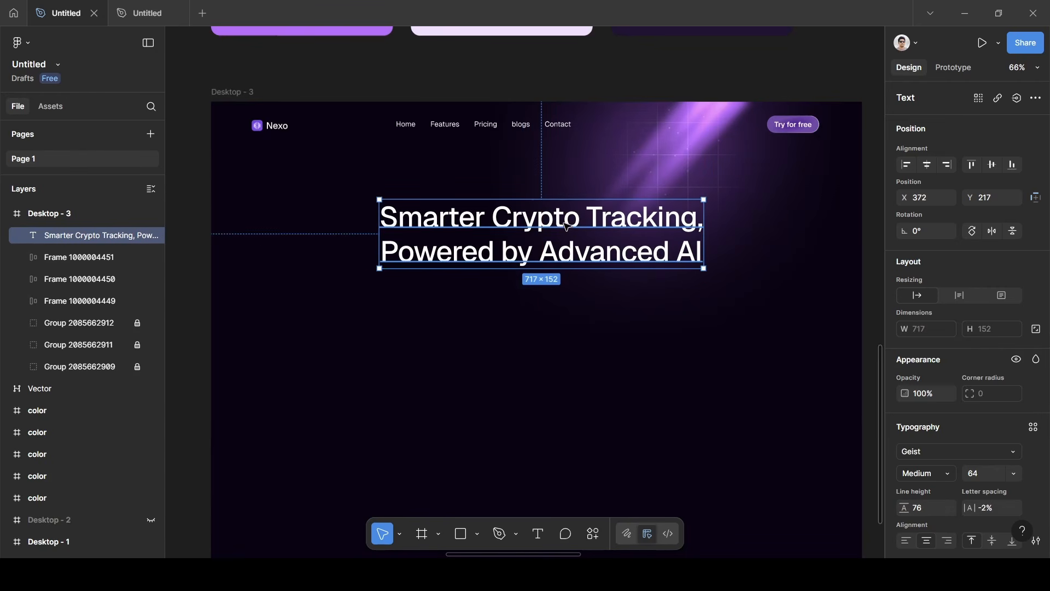
# Change the heading's fill to F4DFFF by sampling the pale lilac colour swatch above the Desktop - 3 frame.
pyautogui.scroll(-3, 972, 433)
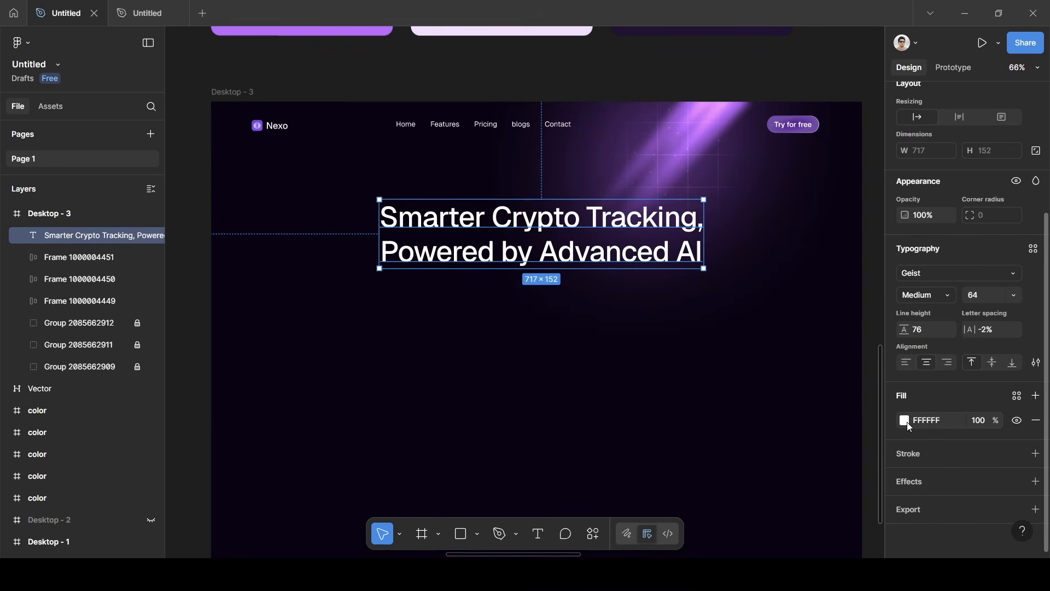
pyautogui.click(905, 420)
pyautogui.click(741, 407)
pyautogui.scroll(1, 606, 318)
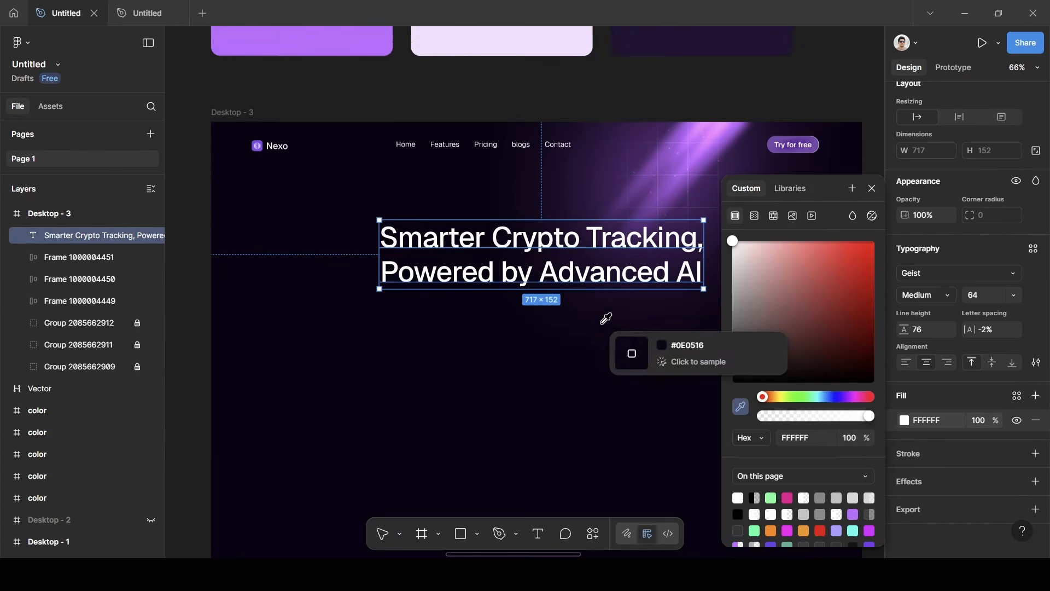
pyautogui.scroll(3, 606, 318)
pyautogui.click(512, 97)
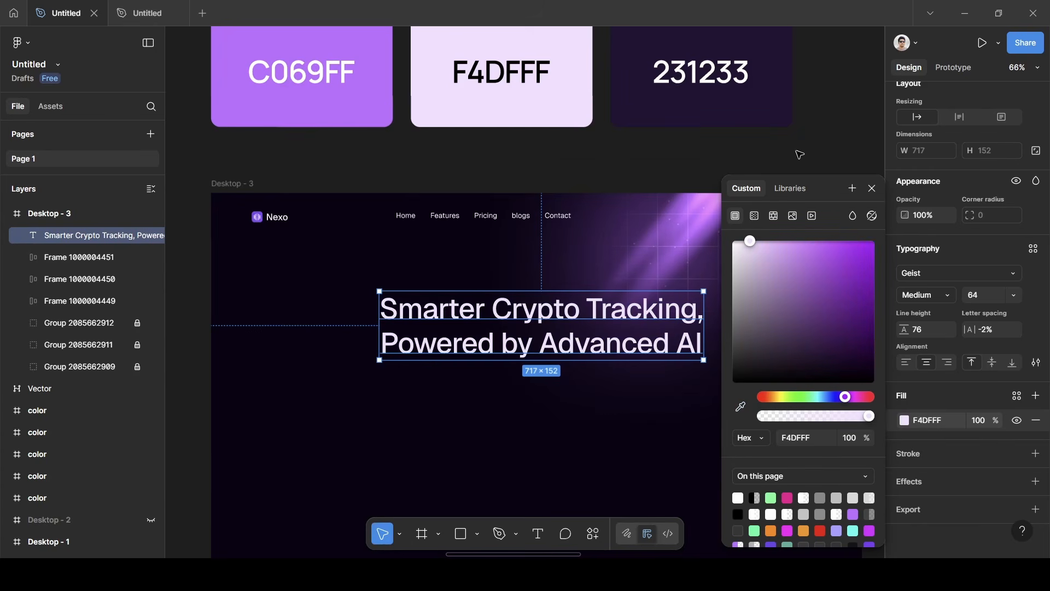
# Add a second fill to the headline text in Desktop - 3 and make it a linear gradient.
pyautogui.click(872, 189)
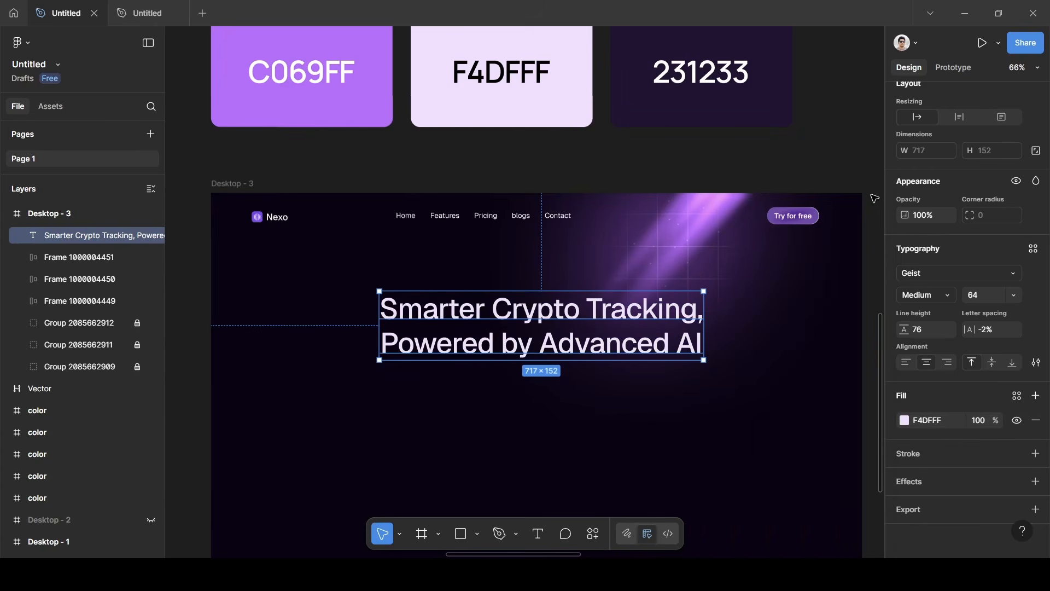
pyautogui.click(1035, 395)
pyautogui.click(905, 420)
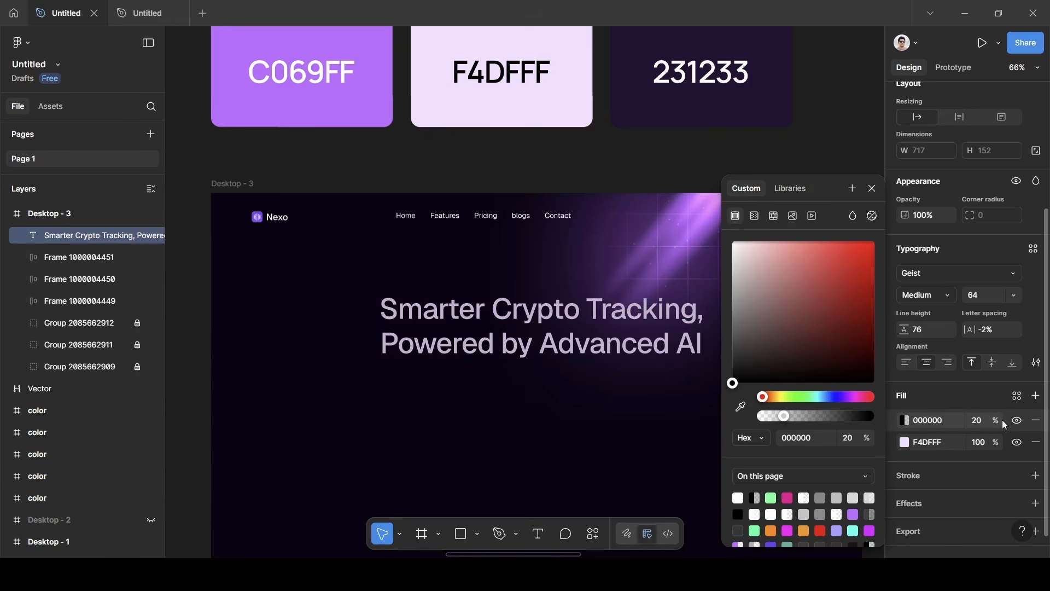
pyautogui.click(754, 216)
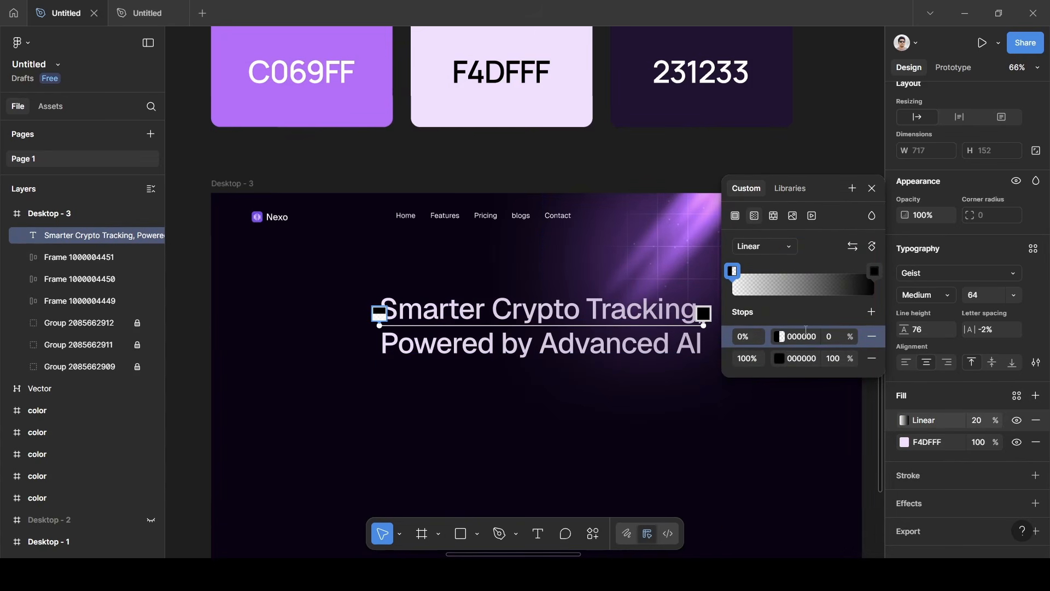
# Set the gradient's 0% stop to 231233 by sampling the dark purple palette swatch.
pyautogui.click(785, 338)
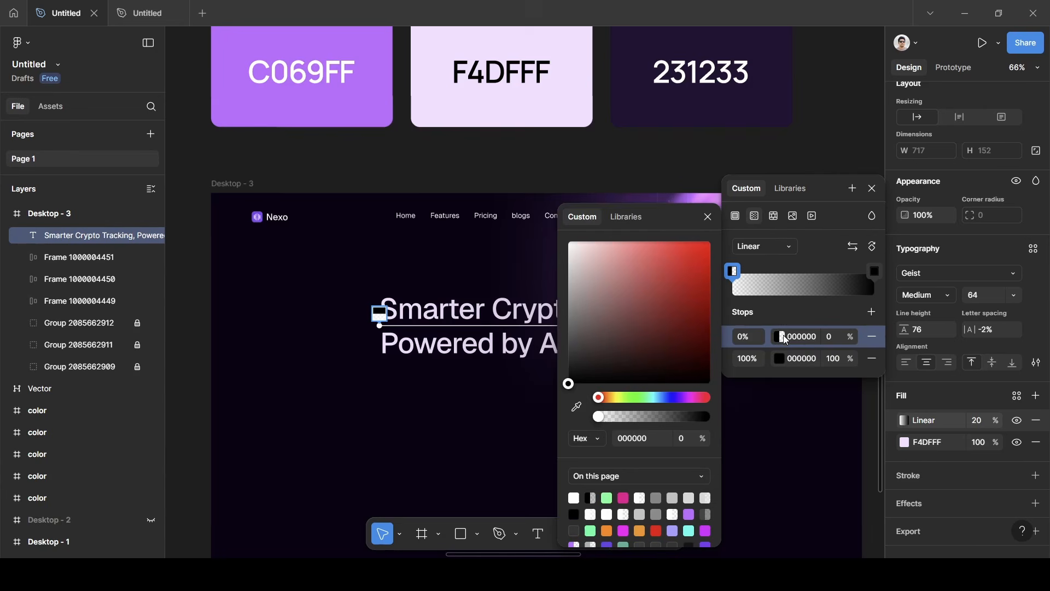
pyautogui.click(576, 406)
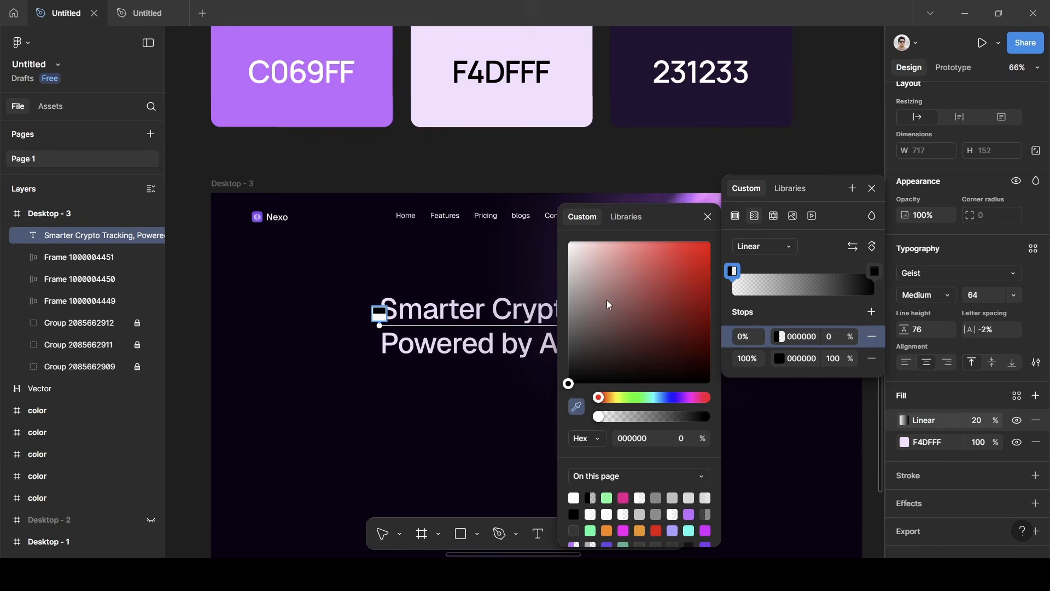
pyautogui.click(679, 114)
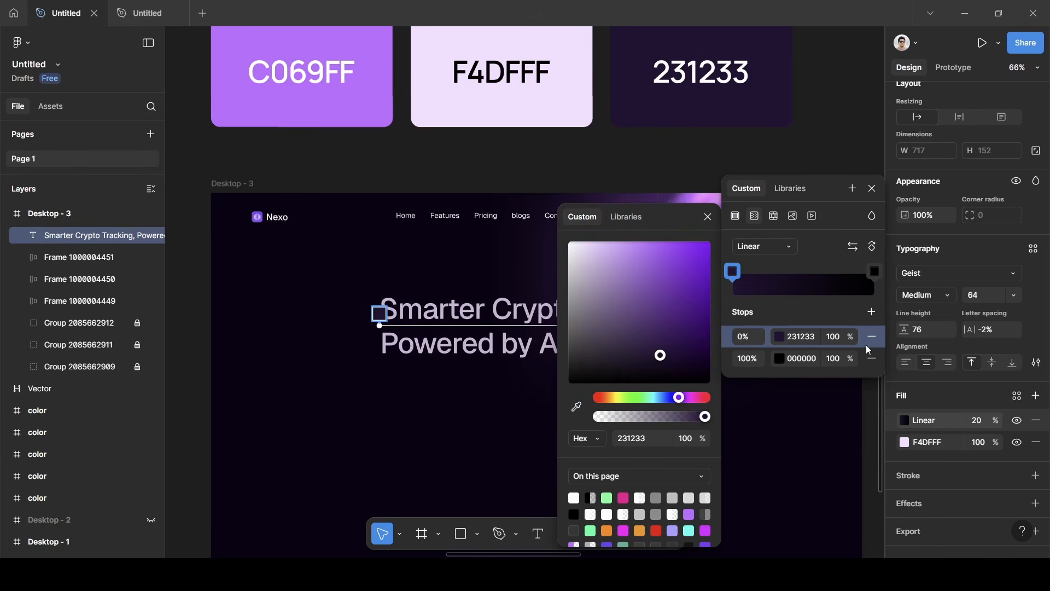
# Add a gradient stop at 50% and colour it F9F3FF.
pyautogui.click(872, 312)
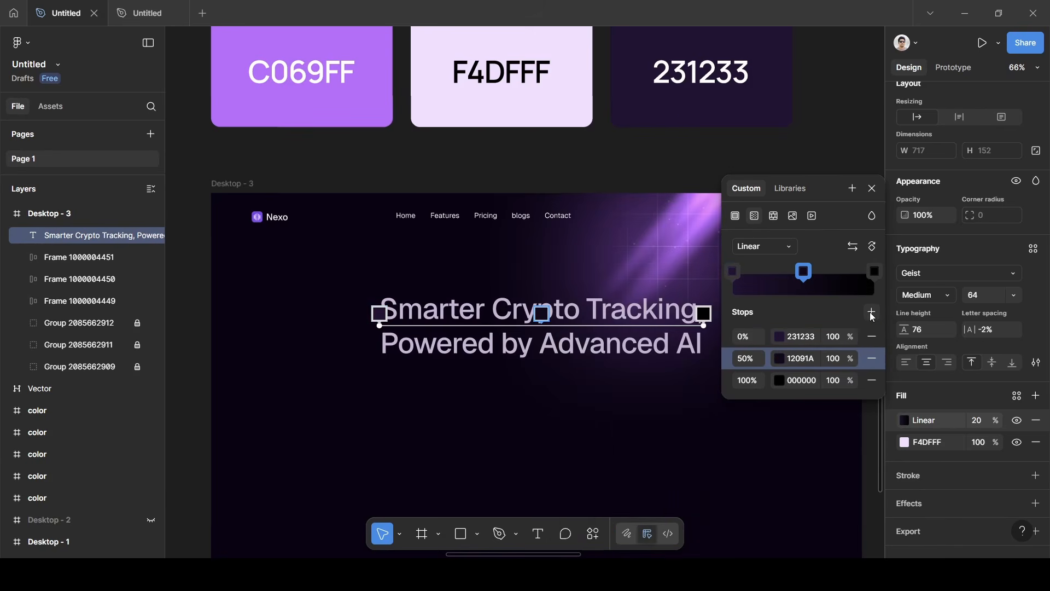
pyautogui.click(799, 358)
pyautogui.click(780, 360)
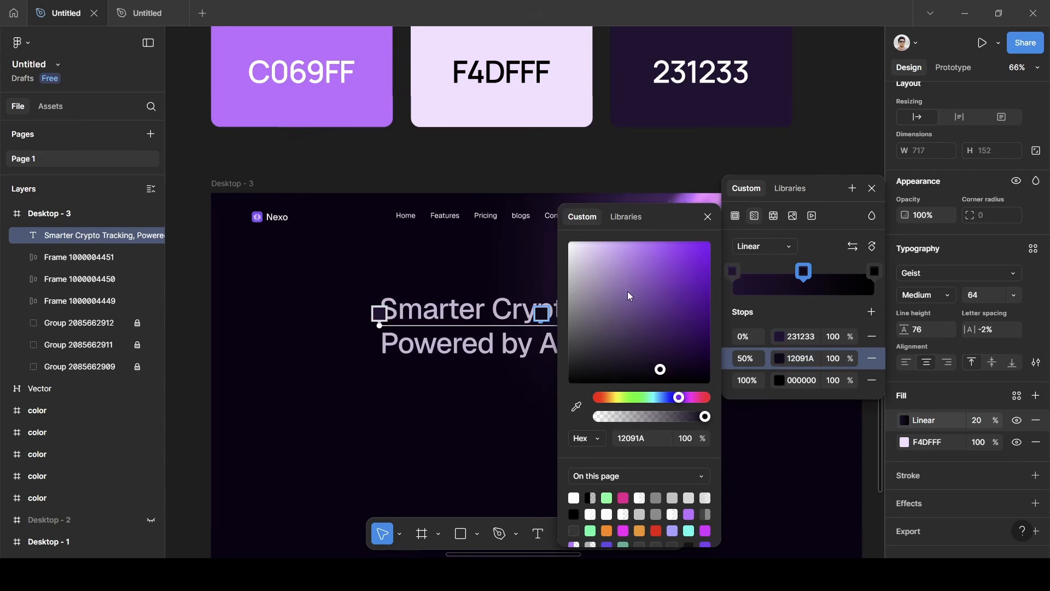
pyautogui.moveTo(627, 291); pyautogui.dragTo(576, 241)
# Copy the 0% stop's colour 231233 to the gradient's 100% stop.
pyautogui.click(804, 338)
pyautogui.hotkey('ctrl', 'c')
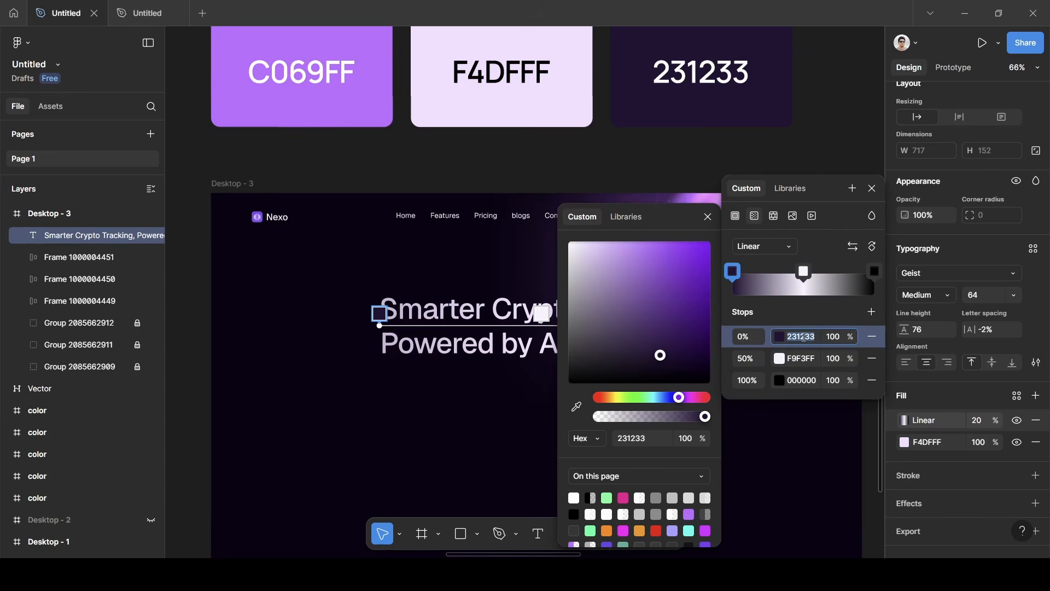
pyautogui.click(800, 382)
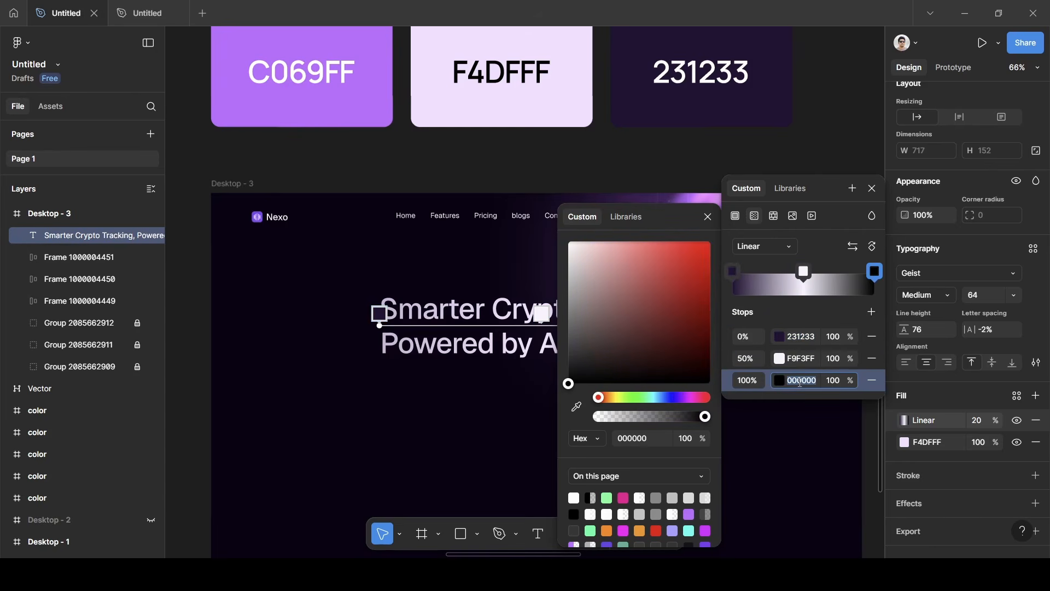
pyautogui.hotkey('ctrl', 'v')
pyautogui.click(825, 314)
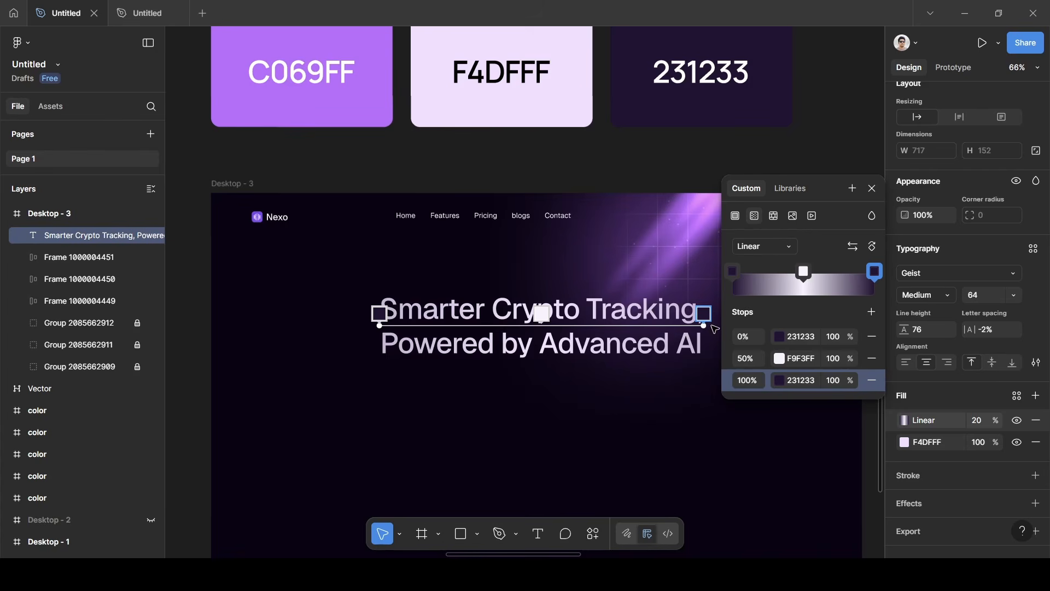
# Angle the gradient diagonally from the headline's upper left to its lower right and set the gradient fill's opacity to 100%.
pyautogui.scroll(2, 588, 361)
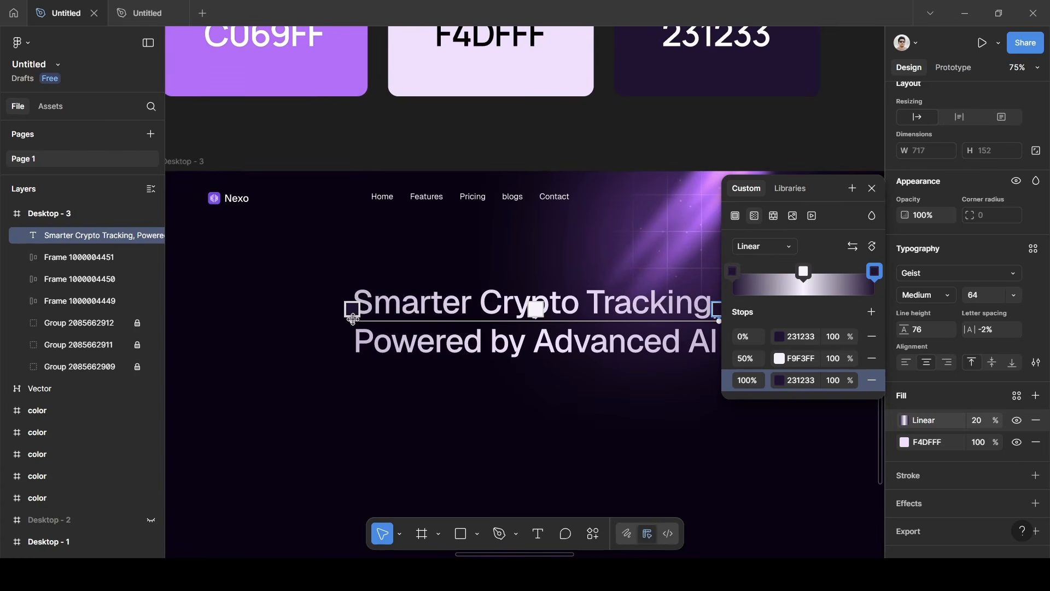
pyautogui.moveTo(351, 320); pyautogui.dragTo(355, 285)
pyautogui.hscroll(2, 358, 288)
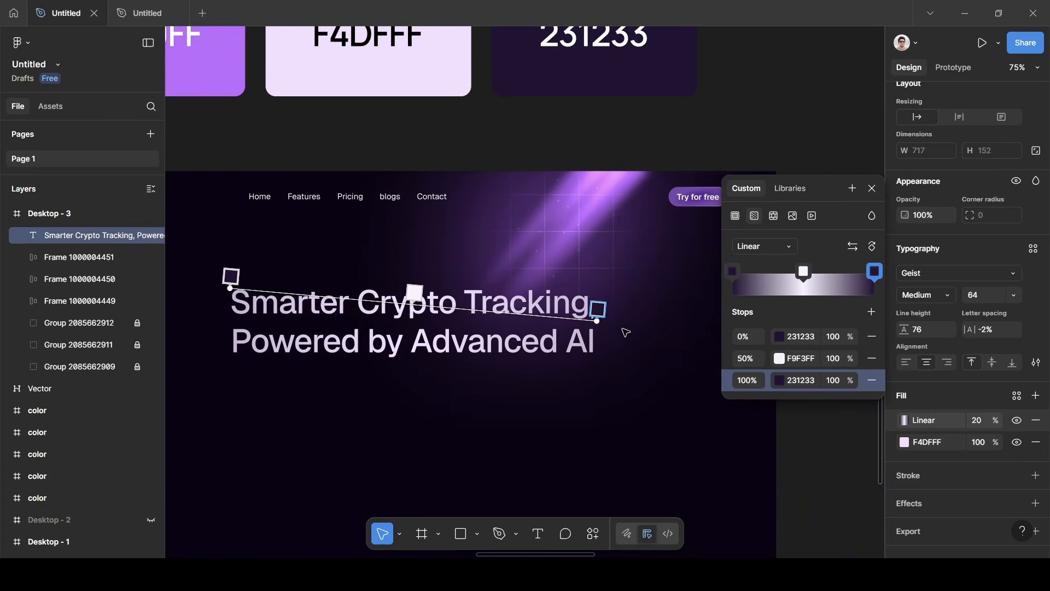
pyautogui.moveTo(595, 321); pyautogui.dragTo(594, 355)
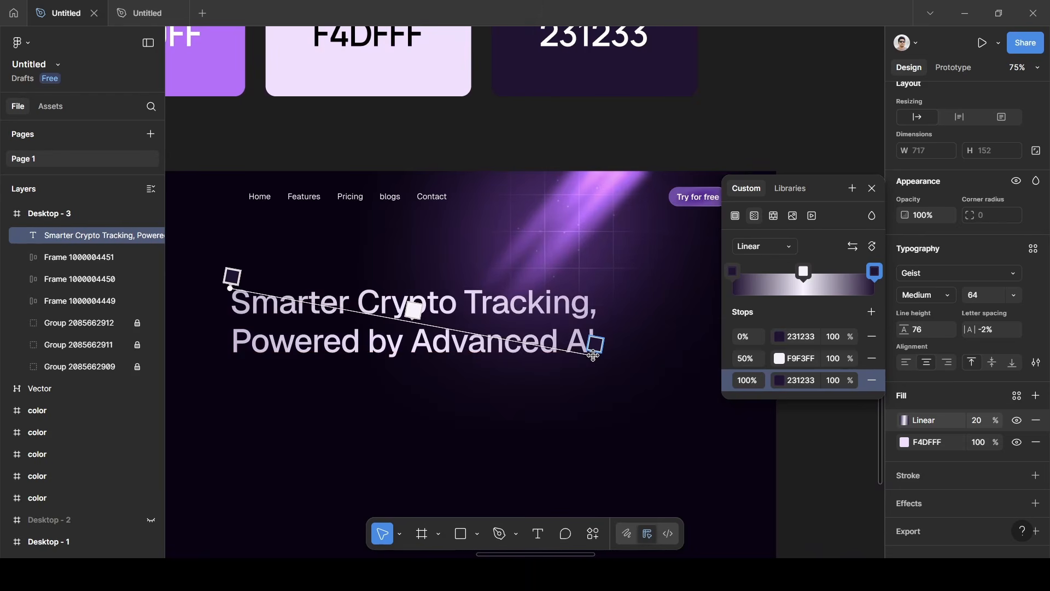
pyautogui.click(873, 188)
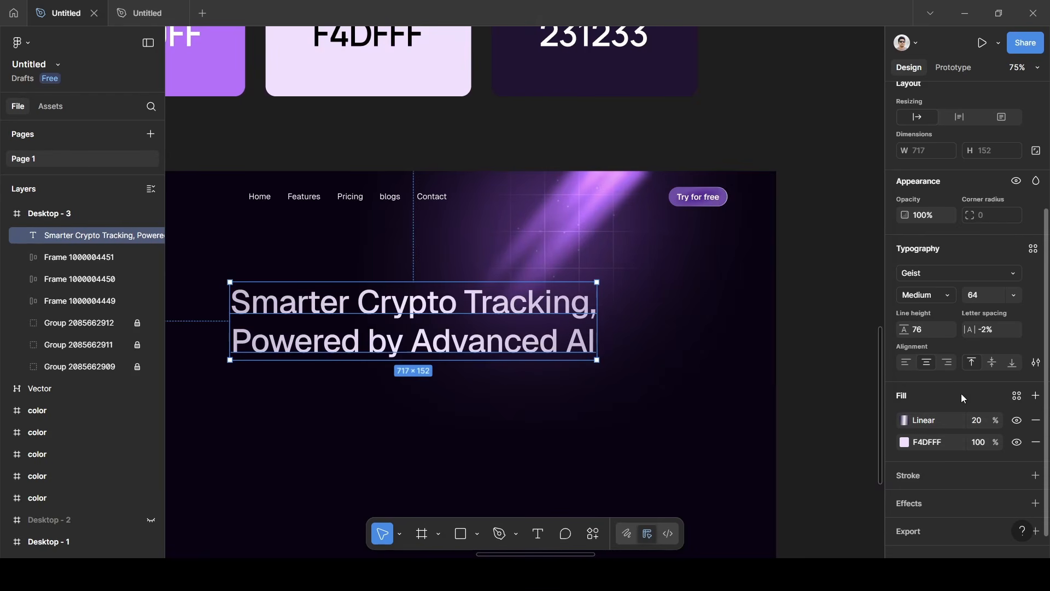
pyautogui.click(978, 423)
pyautogui.click(967, 400)
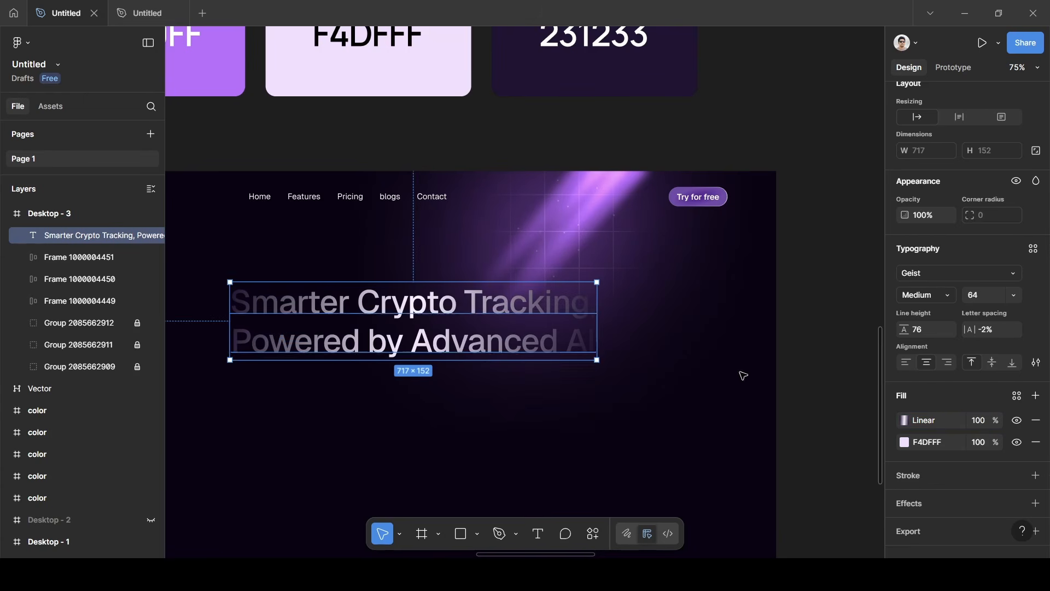
# Extend the gradient slightly past both sides of the headline and flatten its downward tilt.
pyautogui.click(904, 421)
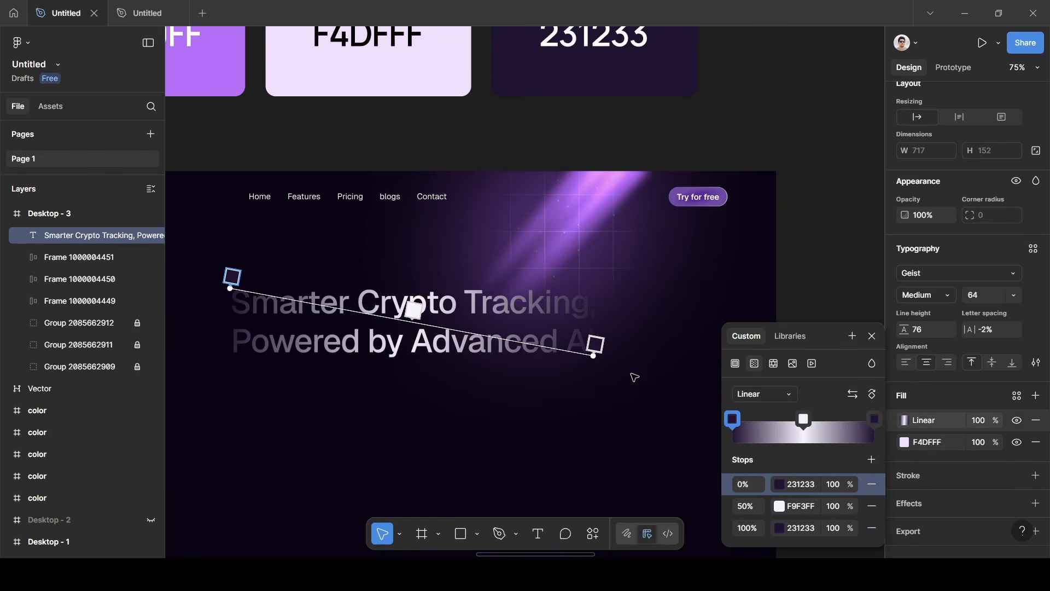
pyautogui.moveTo(600, 342); pyautogui.dragTo(615, 321)
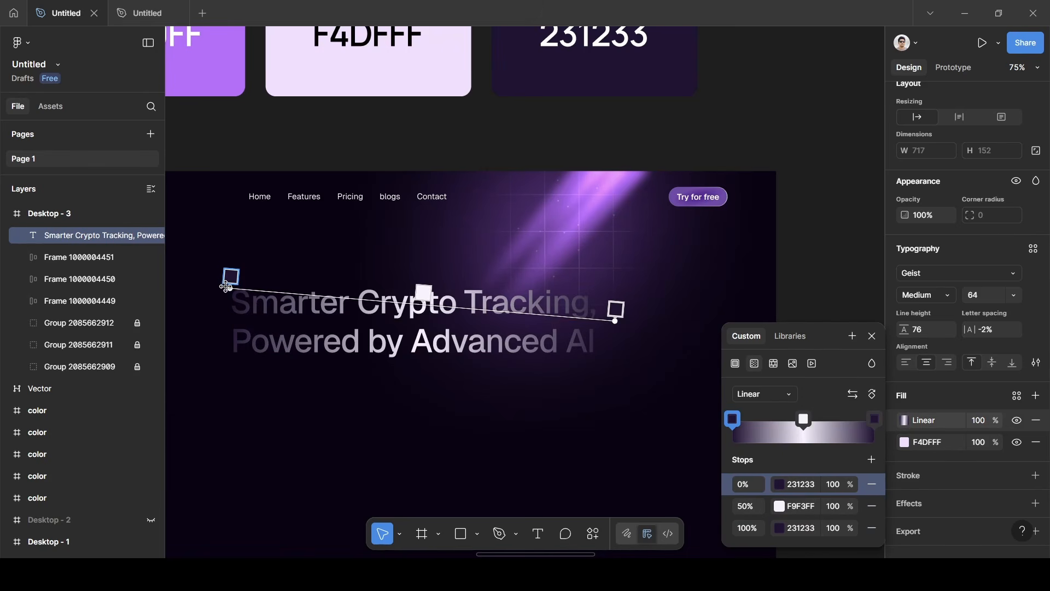
pyautogui.moveTo(226, 287); pyautogui.dragTo(212, 287)
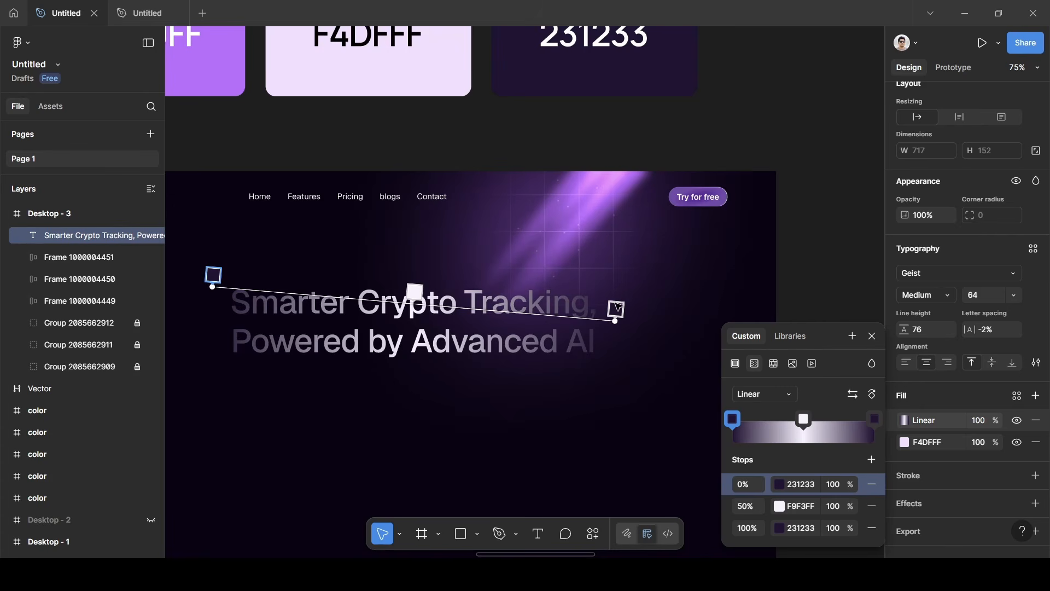
pyautogui.moveTo(615, 321); pyautogui.dragTo(624, 316)
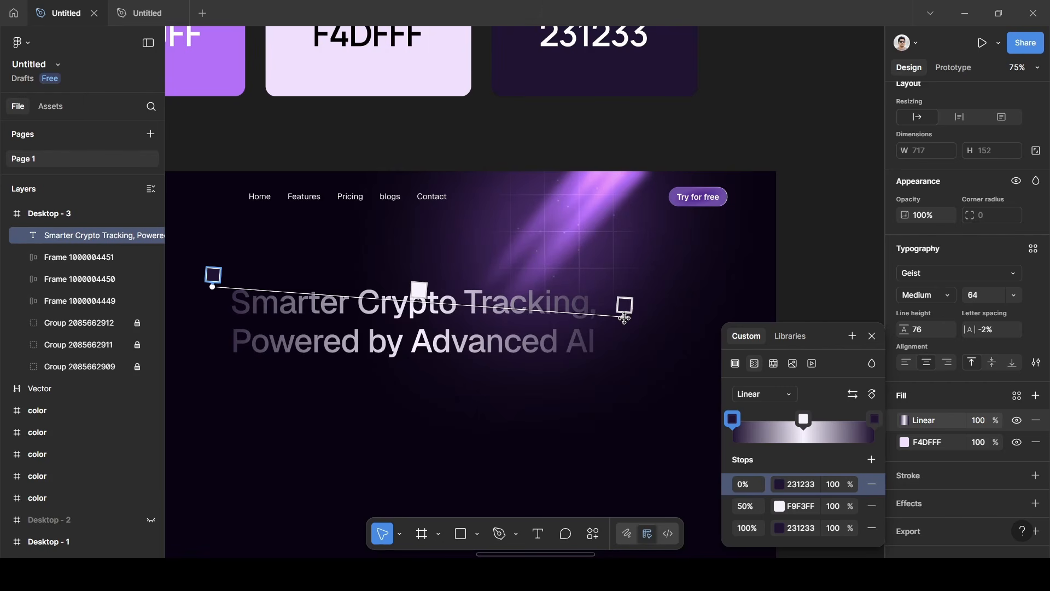
pyautogui.click(873, 335)
pyautogui.click(808, 300)
# Compare the headline's gradient with the reference headline in Desktop - 1, including its fill settings.
pyautogui.hscroll(-4, 810, 300)
pyautogui.scroll(-2, 810, 299)
pyautogui.scroll(-5, 811, 300)
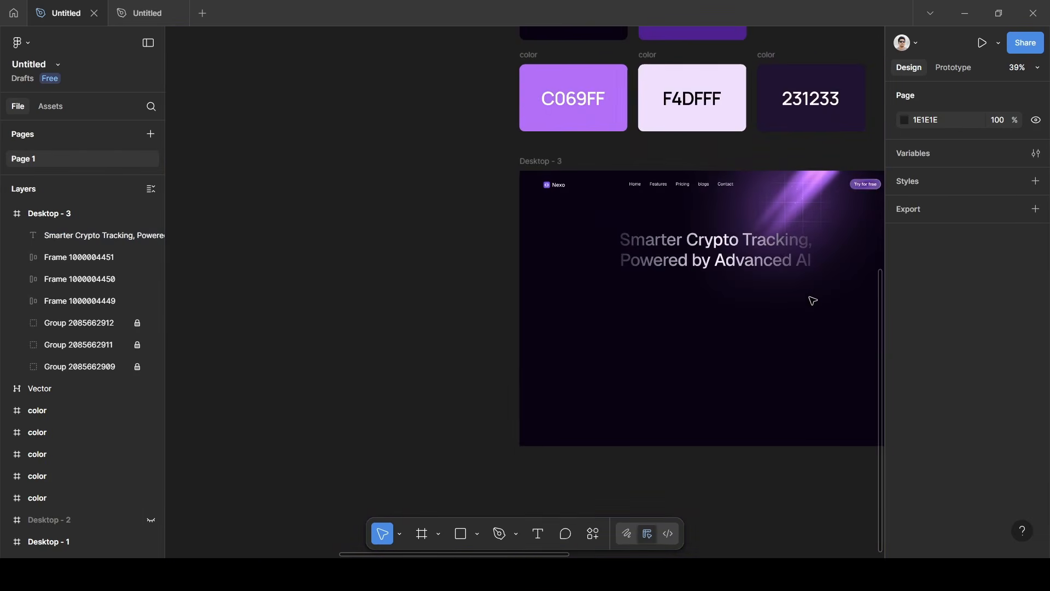
pyautogui.hscroll(3, 811, 299)
pyautogui.hscroll(-10, 677, 314)
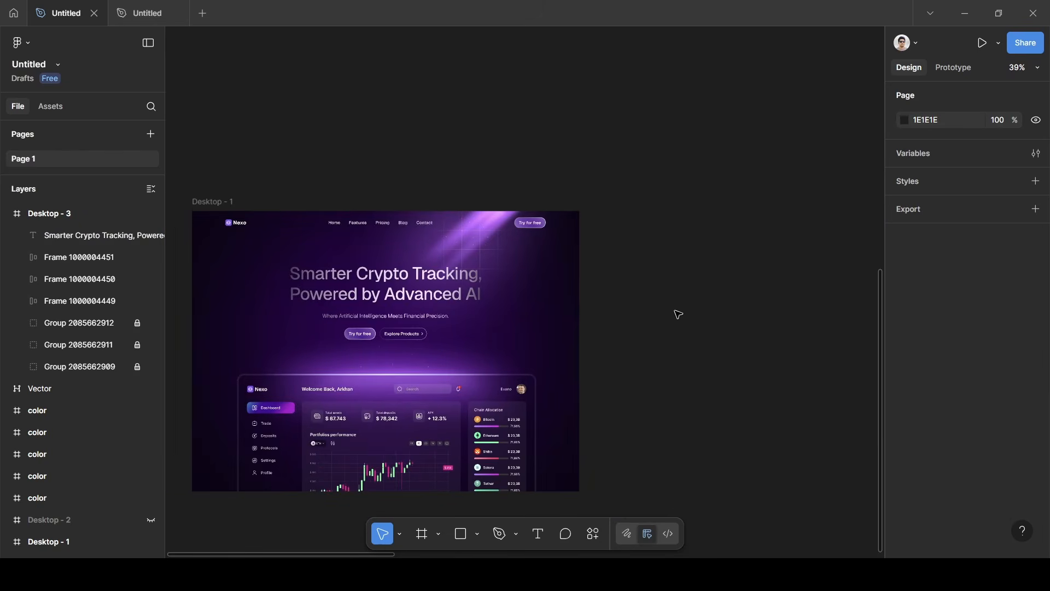
pyautogui.hscroll(10, 677, 314)
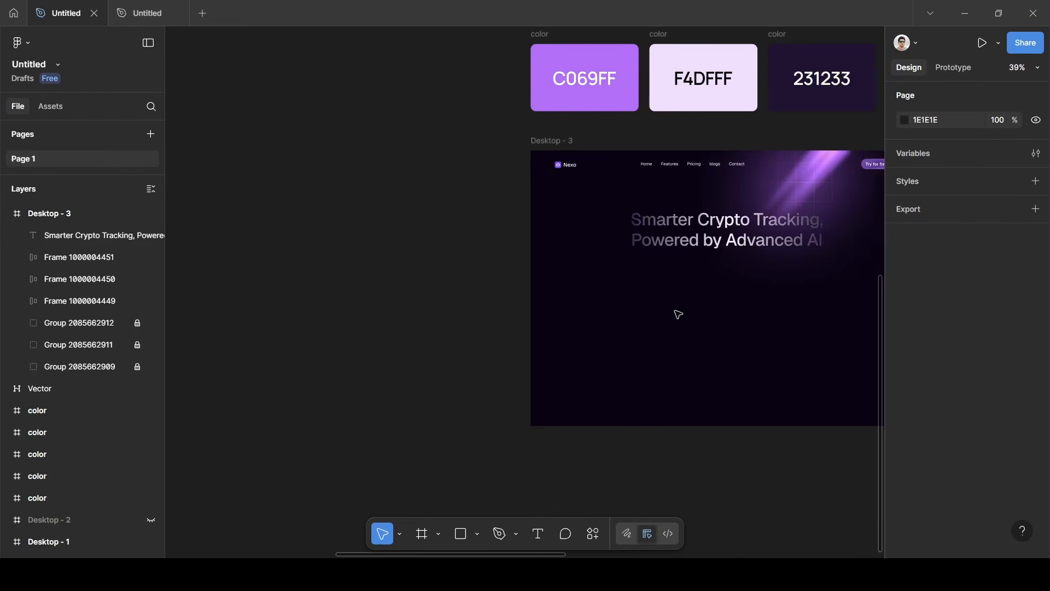
pyautogui.hscroll(-10, 678, 315)
pyautogui.click(359, 270)
pyautogui.click(360, 271)
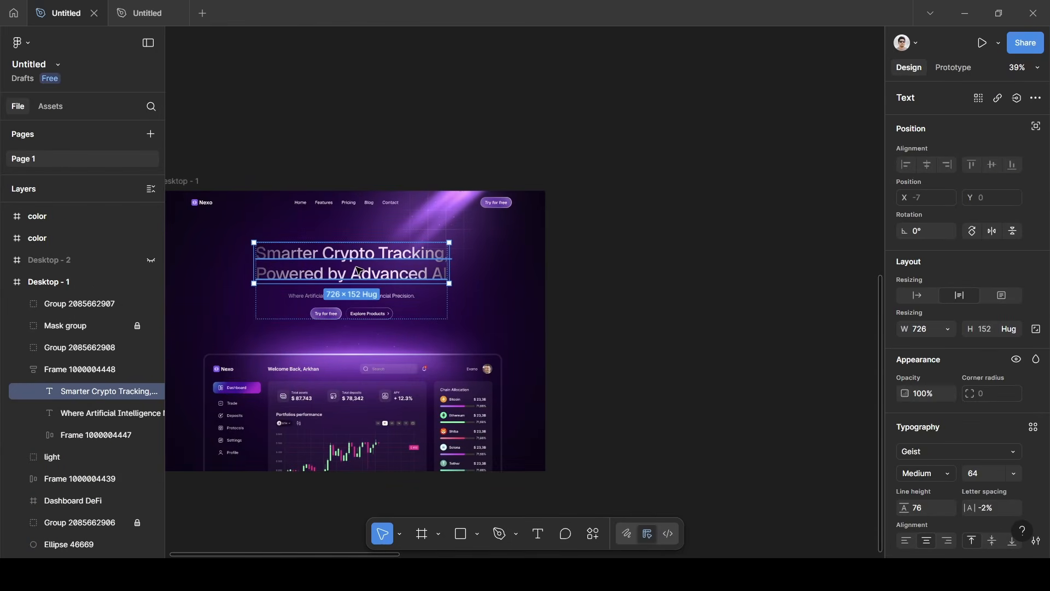
pyautogui.scroll(-3, 1023, 470)
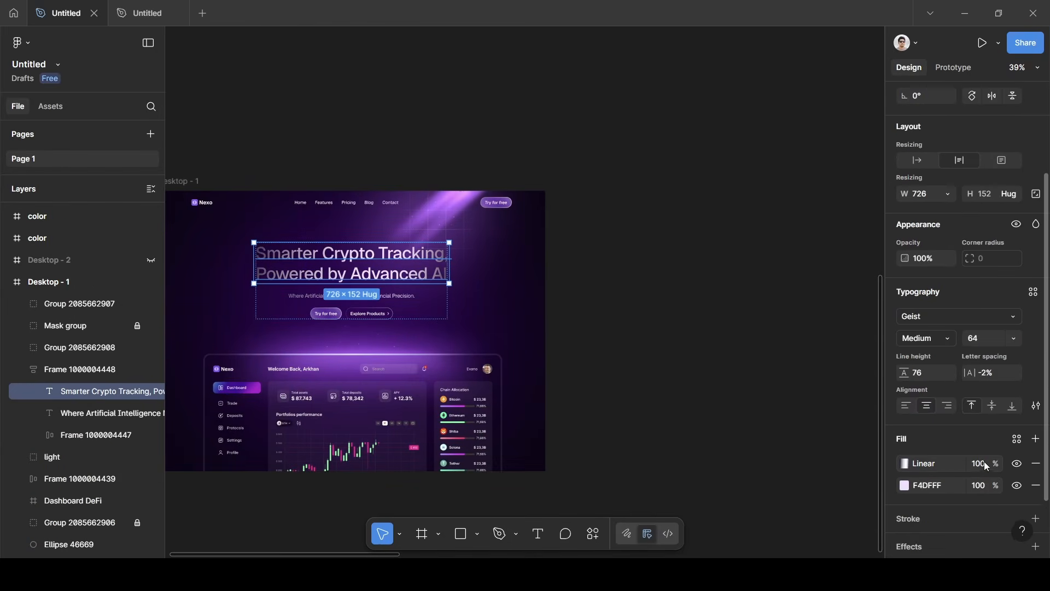
pyautogui.click(905, 463)
pyautogui.click(909, 467)
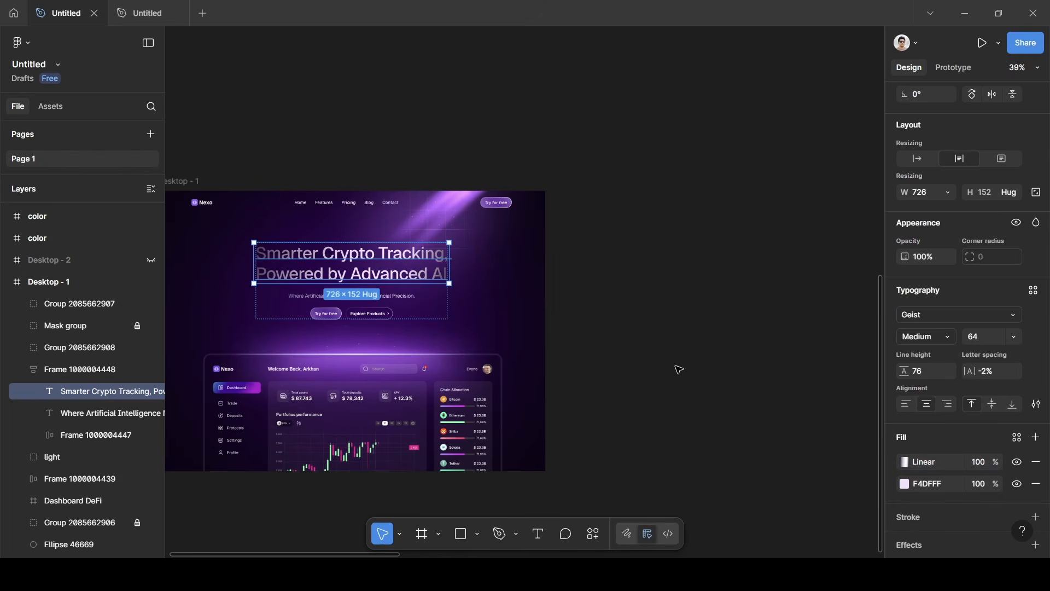
pyautogui.hscroll(10, 678, 369)
pyautogui.keyDown('ctrl'); pyautogui.scroll(-3, 678, 370); pyautogui.keyUp('ctrl')
pyautogui.hscroll(5, 678, 370)
pyautogui.keyDown('ctrl'); pyautogui.scroll(5, 677, 368); pyautogui.keyUp('ctrl')
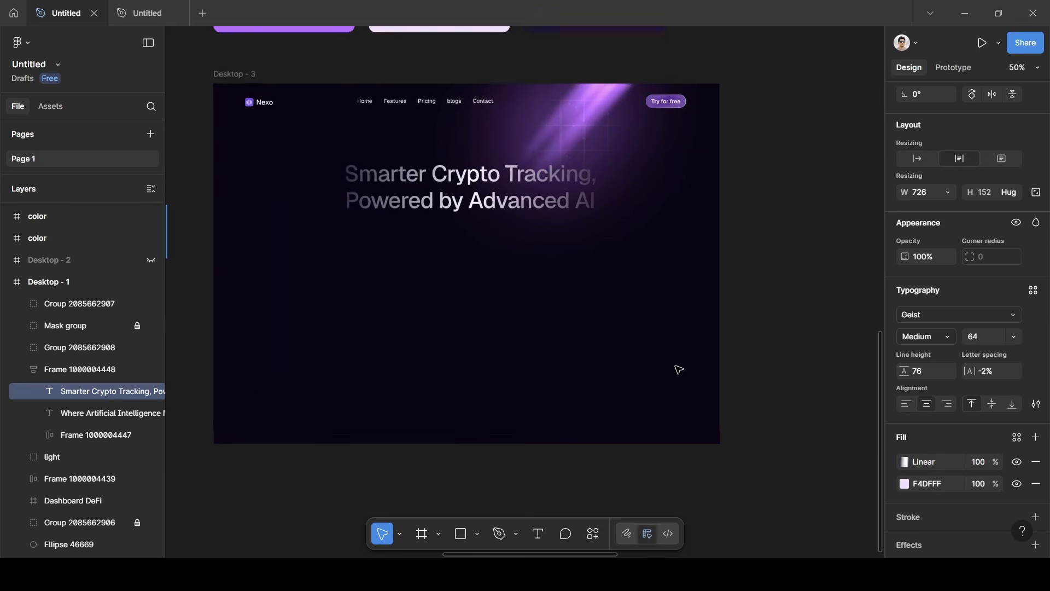
pyautogui.hscroll(-3, 677, 368)
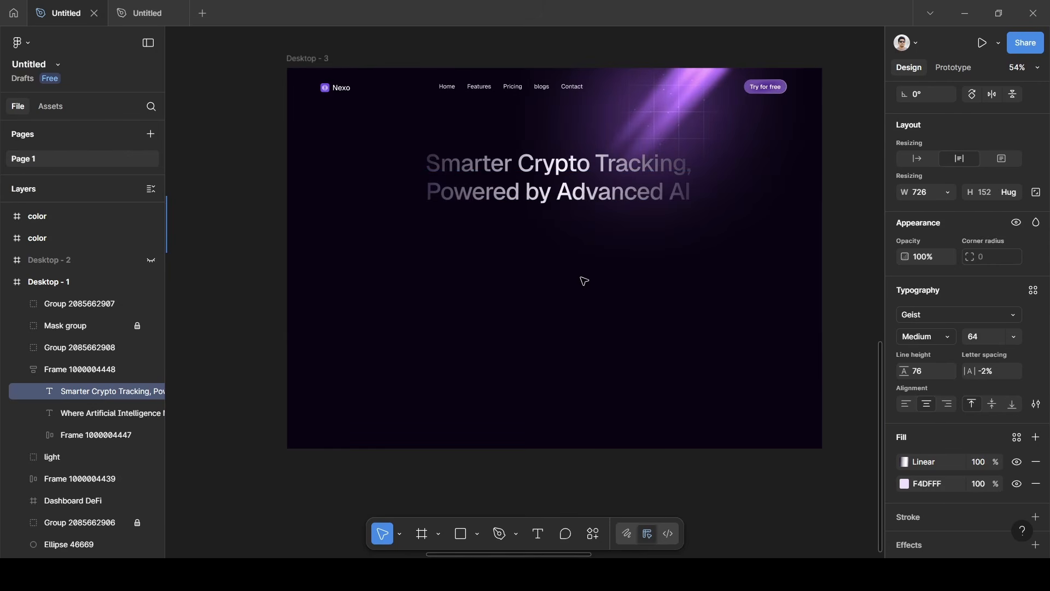
# Copy the subtitle "Where Artificial Intelligence Meets Financial Precision." from Desktop - 1 into Desktop - 3 and centre it below the headline.
pyautogui.hscroll(-20, 584, 281)
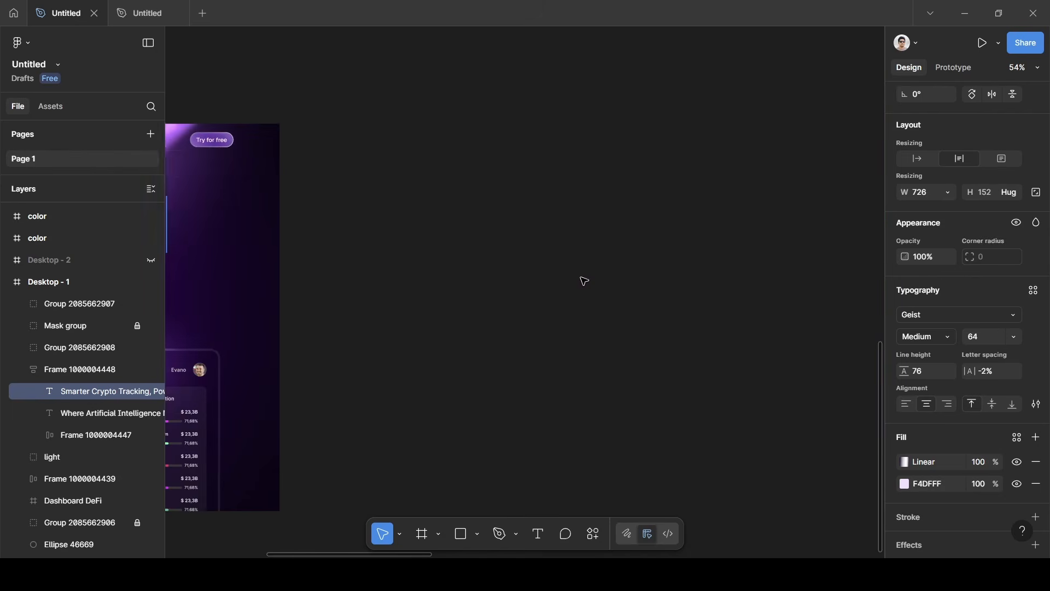
pyautogui.hscroll(-10, 584, 281)
pyautogui.click(411, 272)
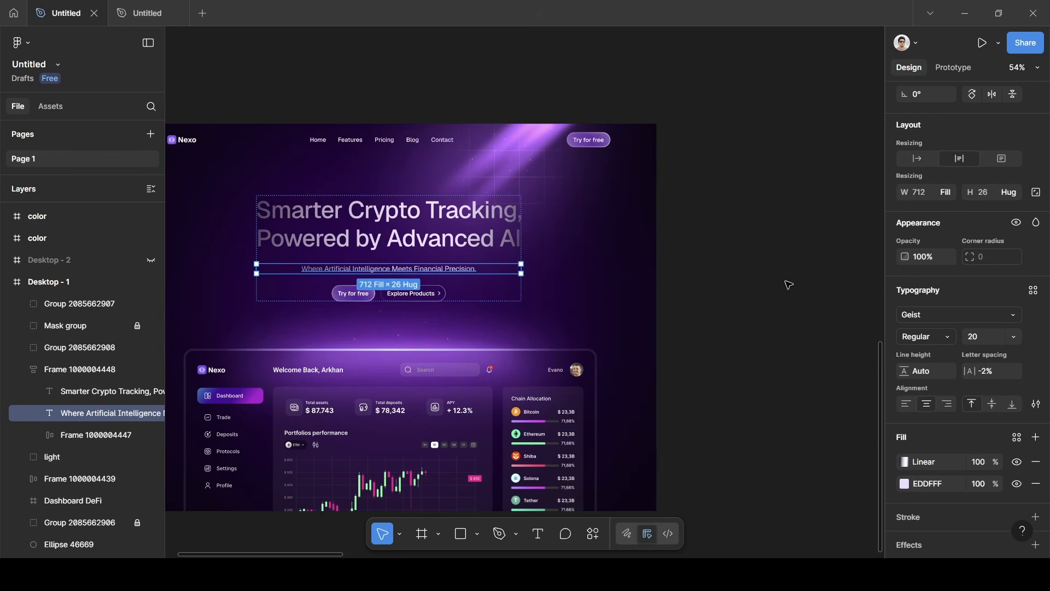
pyautogui.hscroll(20, 788, 284)
pyautogui.hscroll(1, 776, 281)
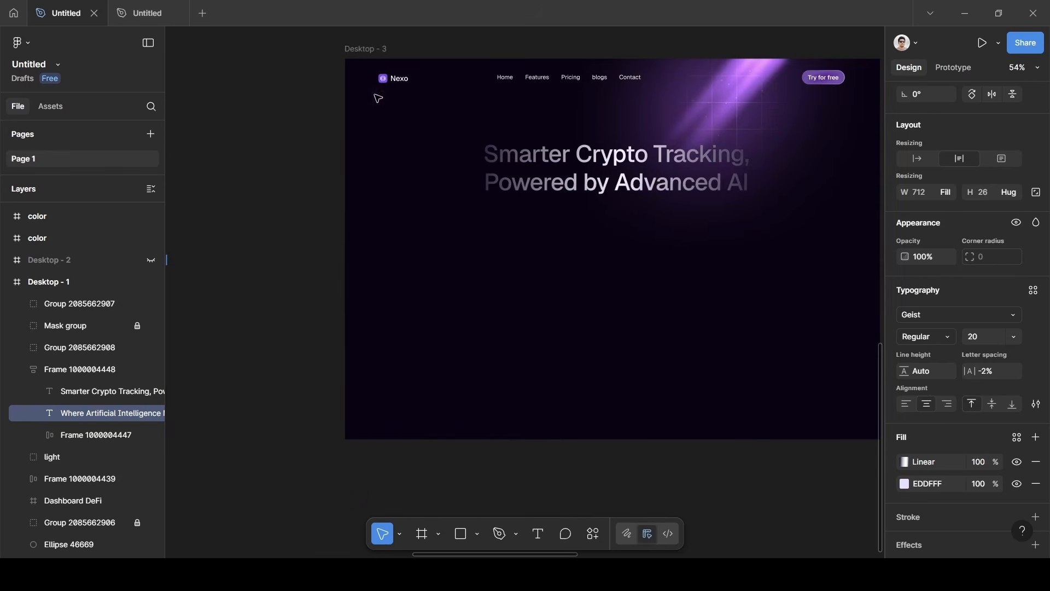
pyautogui.click(362, 49)
pyautogui.click(578, 277)
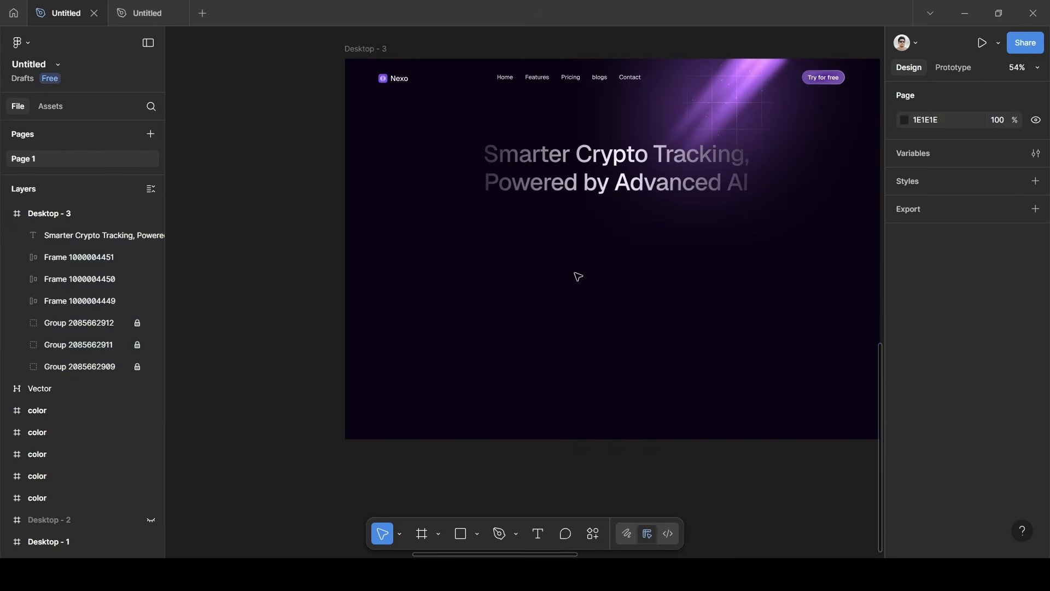
pyautogui.hotkey('ctrl', 'v')
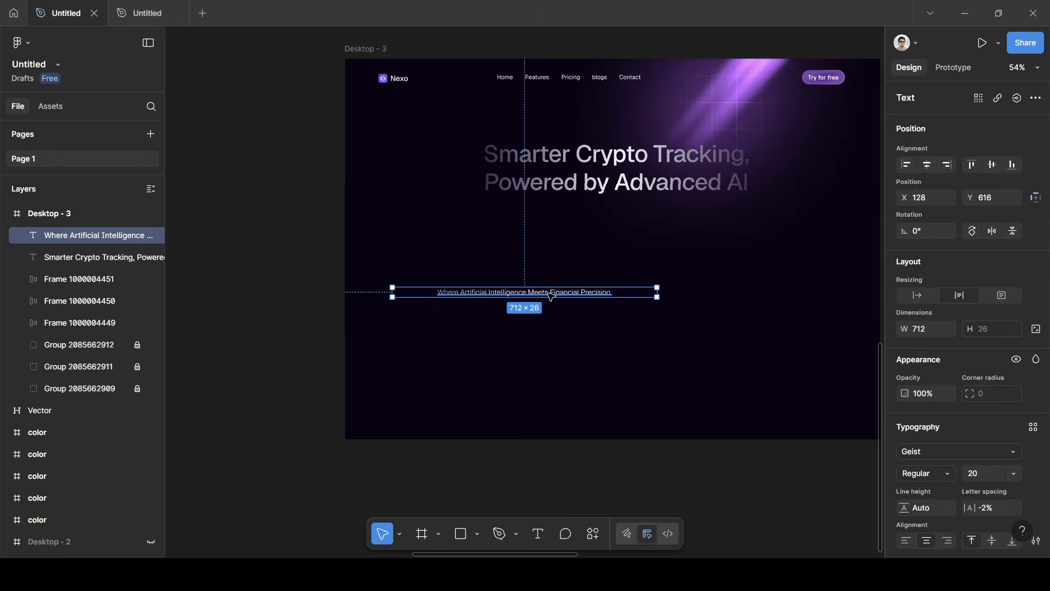
pyautogui.moveTo(553, 293); pyautogui.dragTo(646, 215)
pyautogui.click(696, 262)
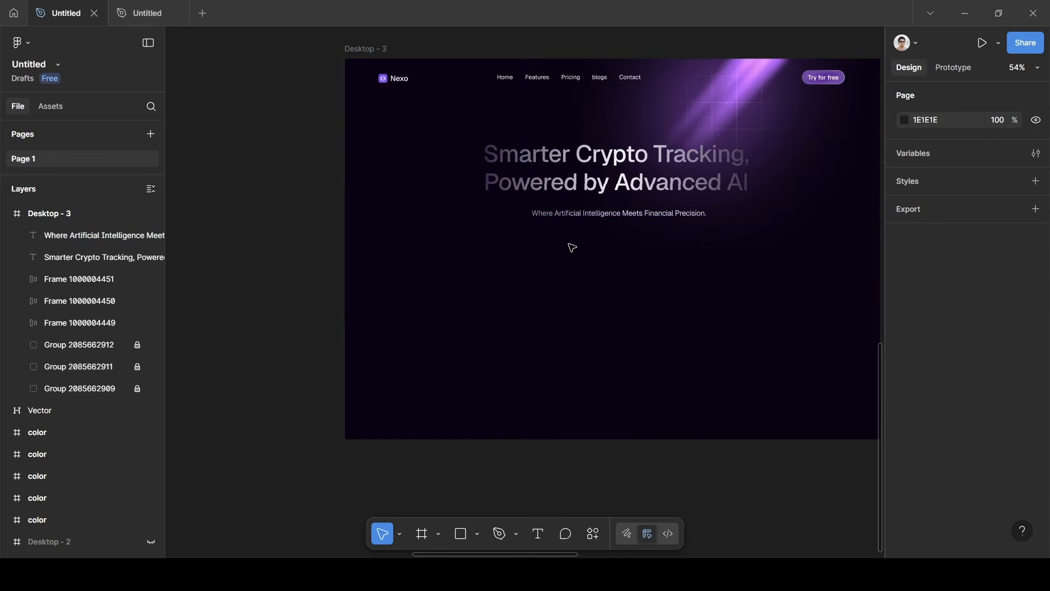
# Place two copies of the header's "Try for free" button side by side below the subtitle in Desktop - 3.
pyautogui.click(841, 82)
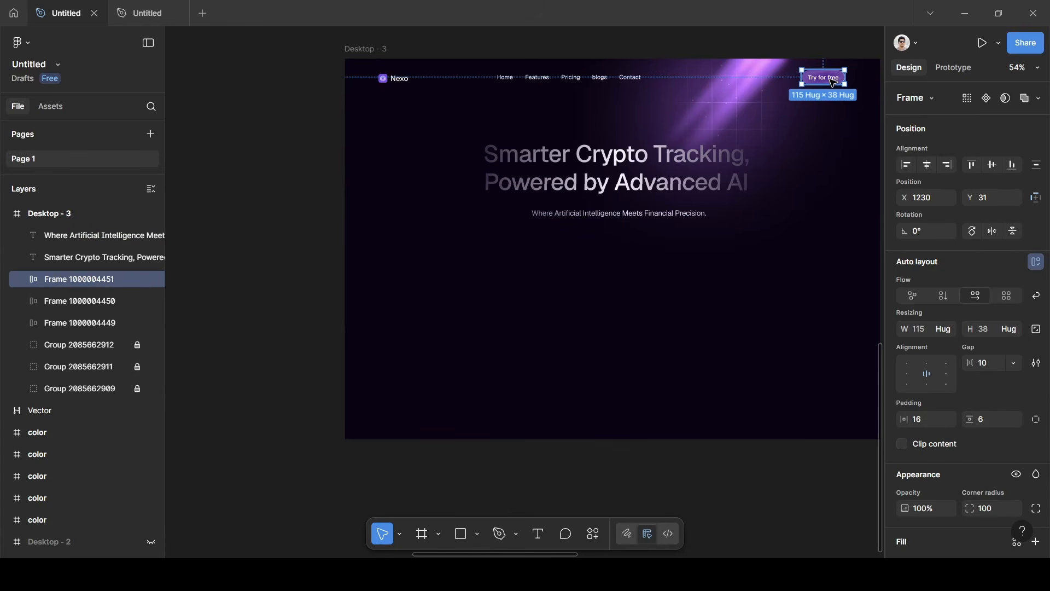
pyautogui.moveTo(825, 82); pyautogui.dragTo(577, 246)
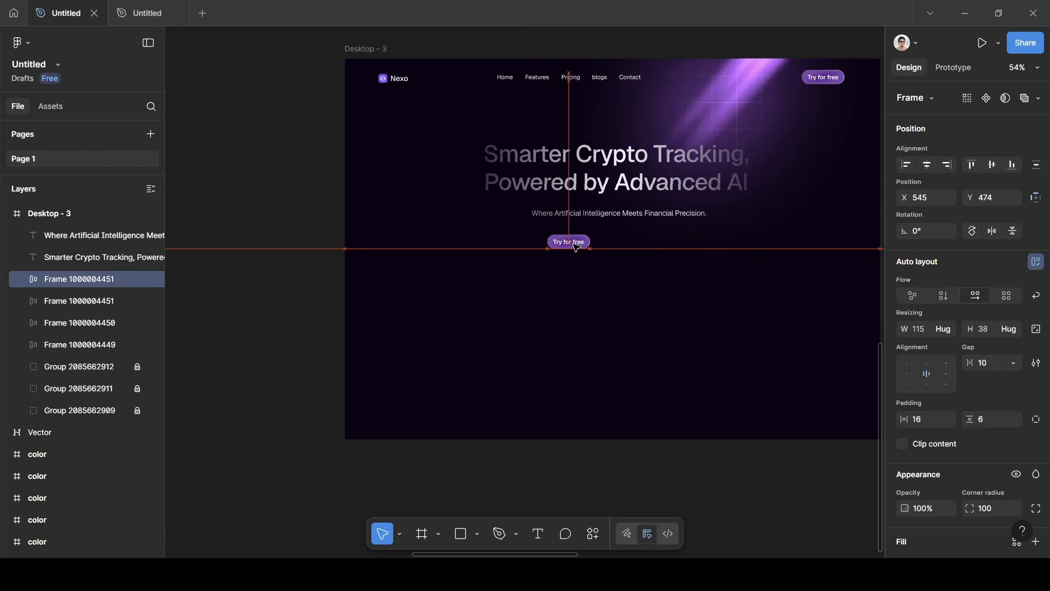
pyautogui.click(620, 233)
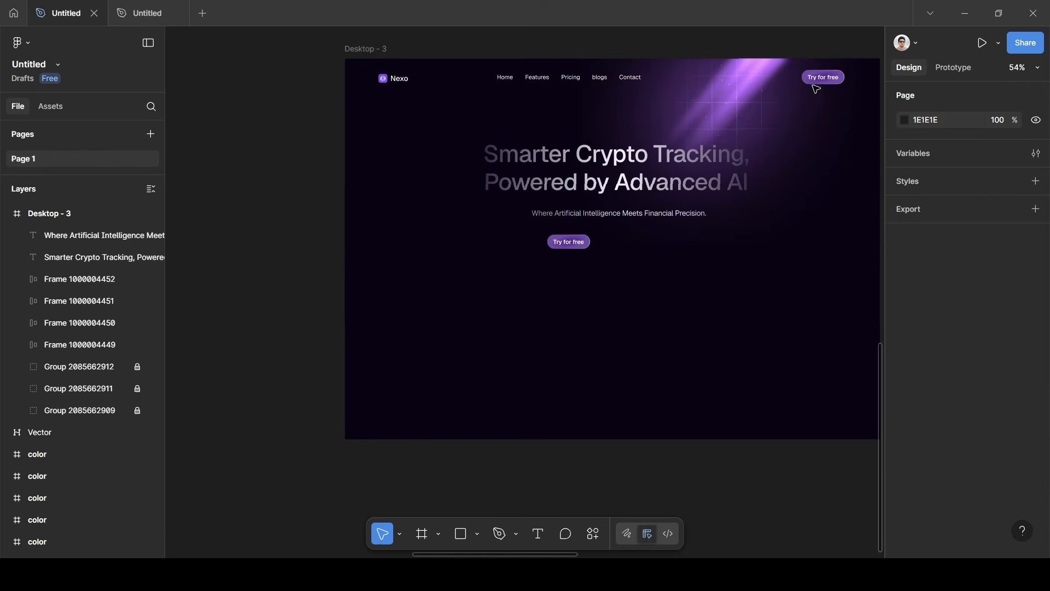
pyautogui.click(581, 248)
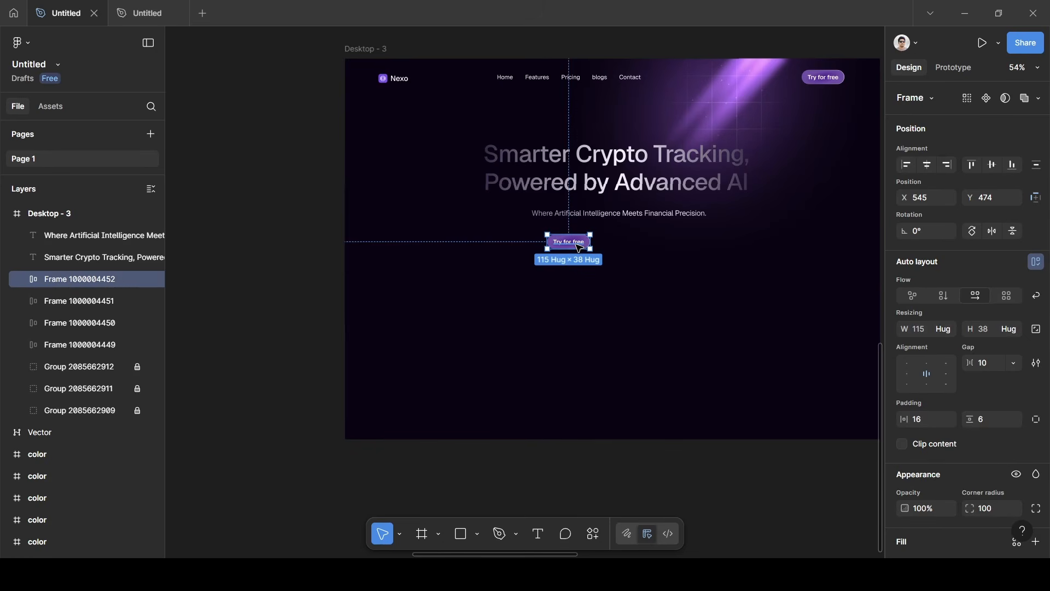
pyautogui.hotkey('ctrl', 'd')
pyautogui.moveTo(579, 248); pyautogui.dragTo(624, 245)
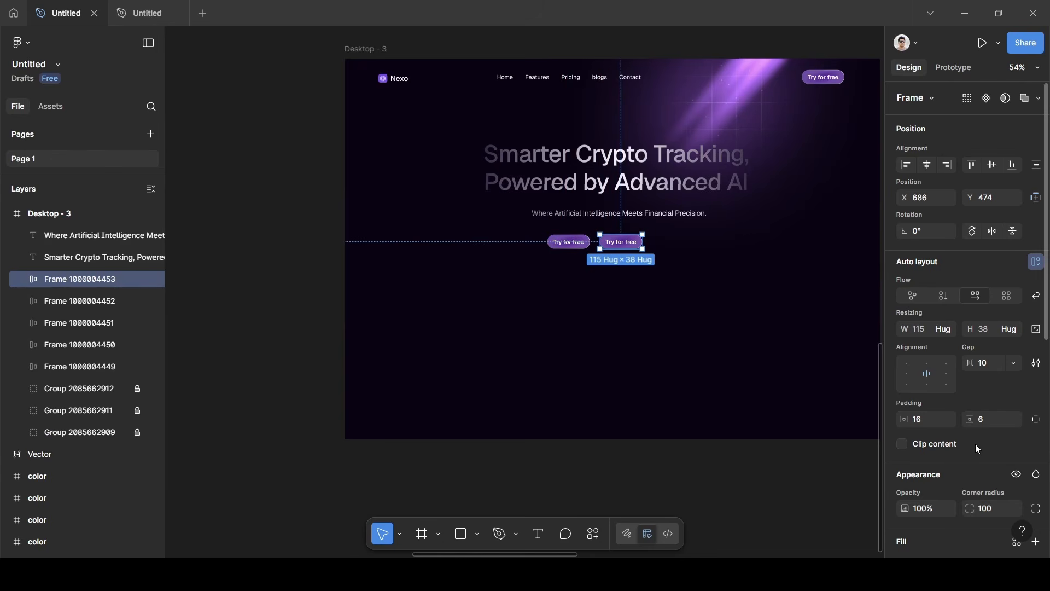
# Remove the radial and 551A94 fills from the second button copy so only its outline remains.
pyautogui.scroll(-2, 975, 445)
pyautogui.scroll(-3, 970, 462)
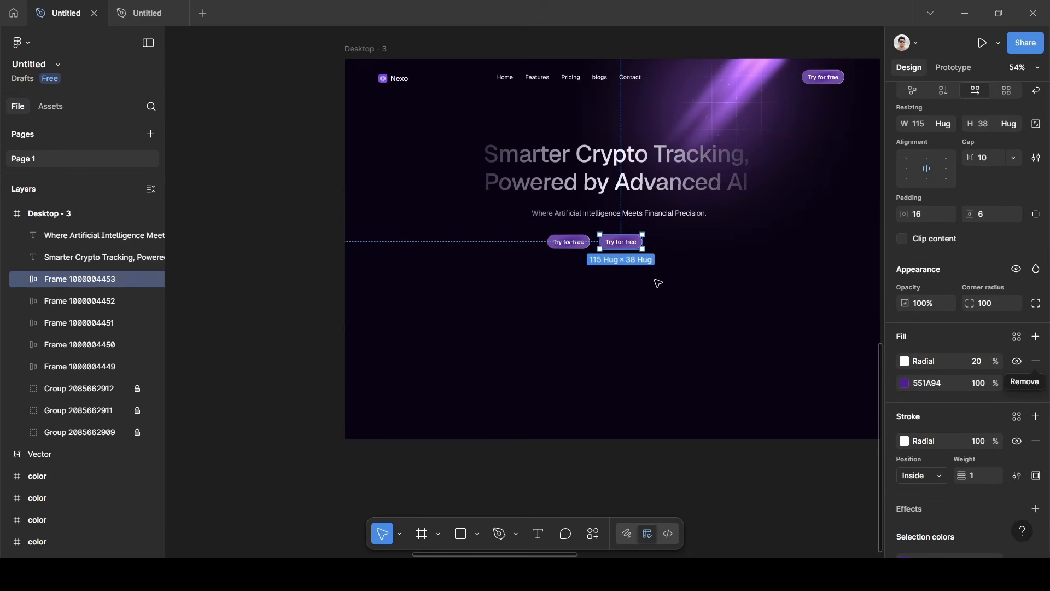
pyautogui.click(1036, 361)
pyautogui.click(1036, 362)
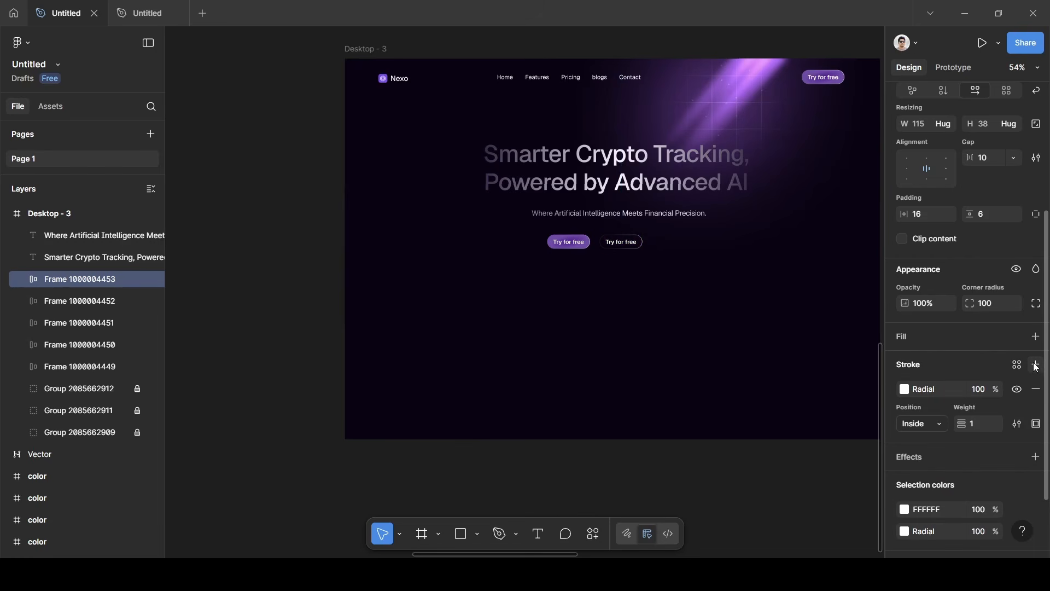
pyautogui.scroll(3, 668, 298)
pyautogui.scroll(2, 628, 258)
pyautogui.scroll(-5, 628, 258)
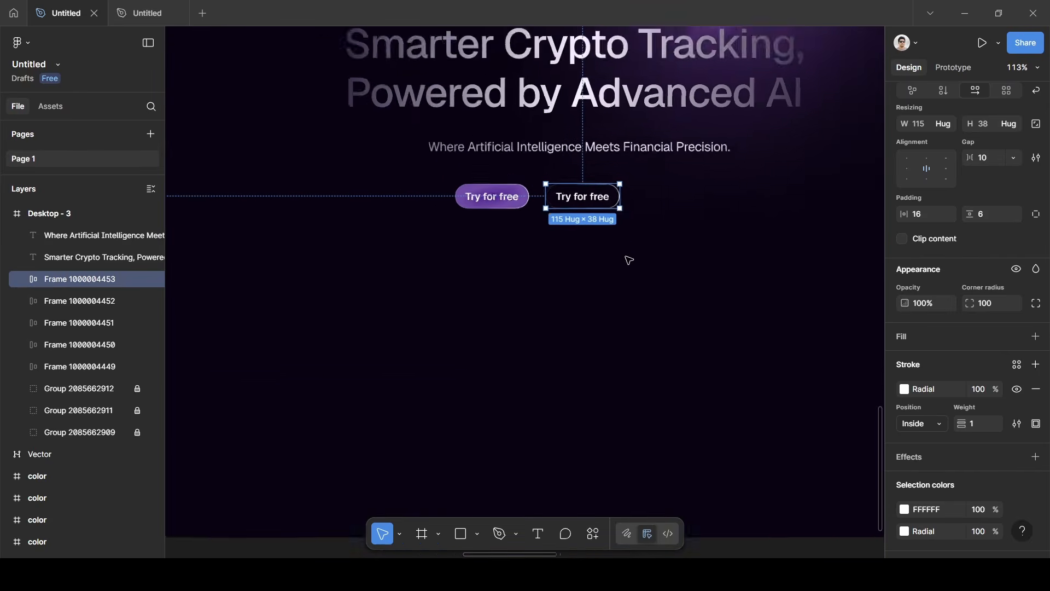
# Change the outlined button's label to "Explore Products".
pyautogui.doubleClick(606, 228)
pyautogui.scroll(4, 606, 228)
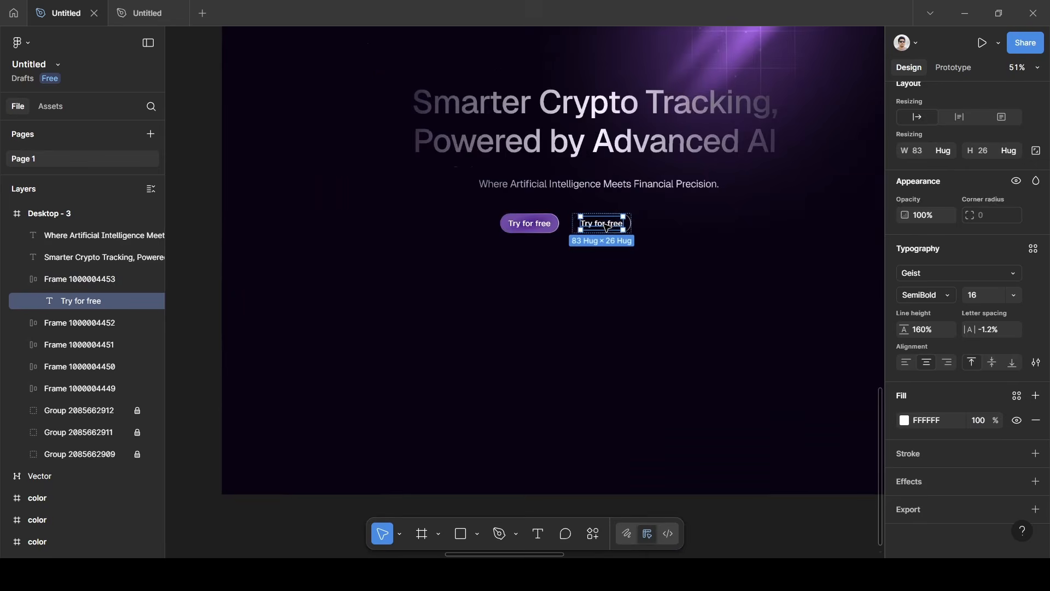
pyautogui.doubleClick(606, 226)
pyautogui.press('BackSpace')
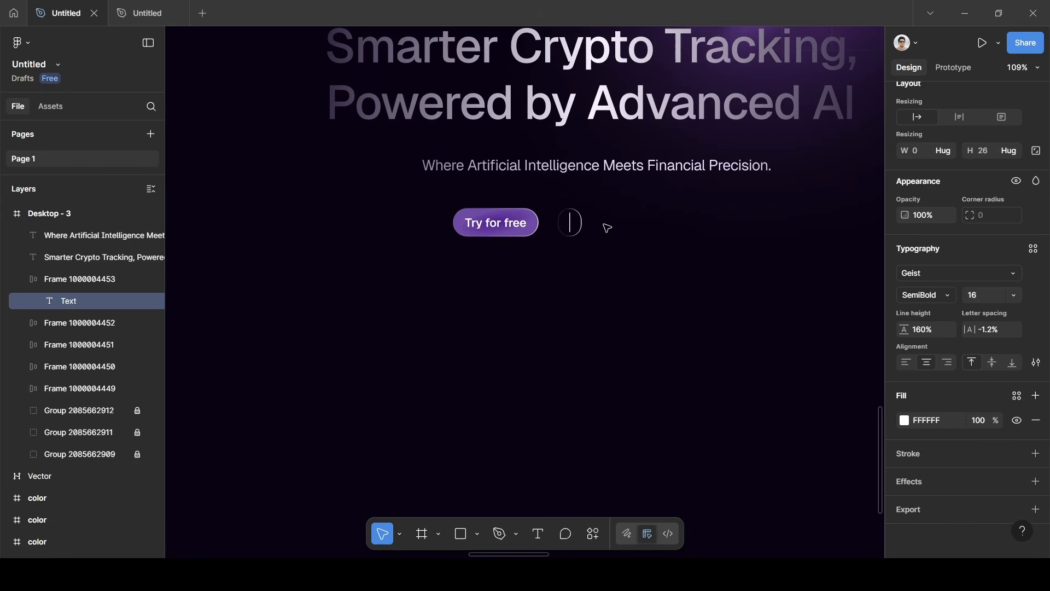
pyautogui.write('Explore')
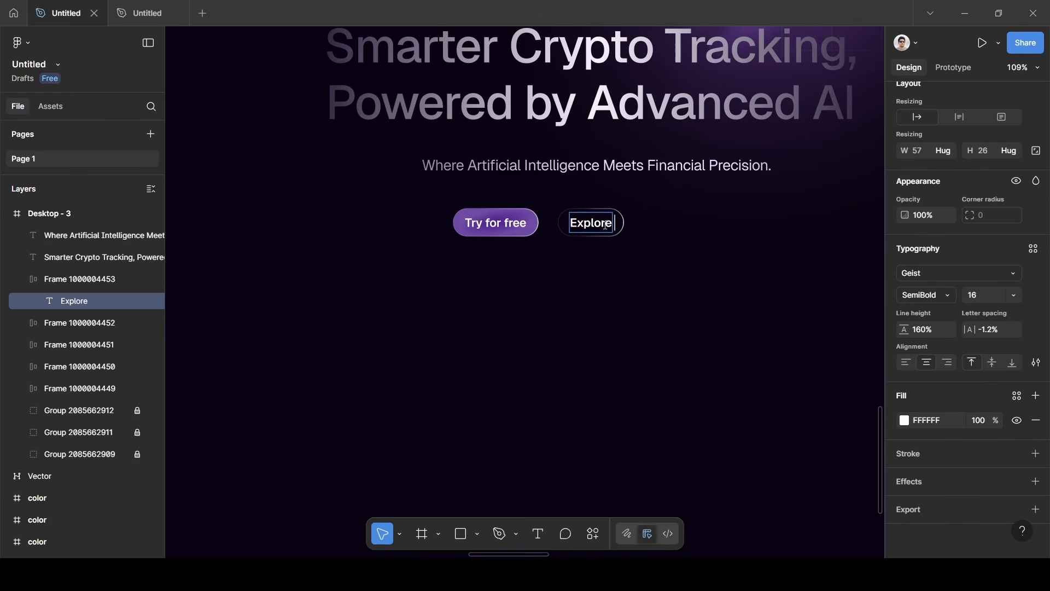
pyautogui.write(' Pro')
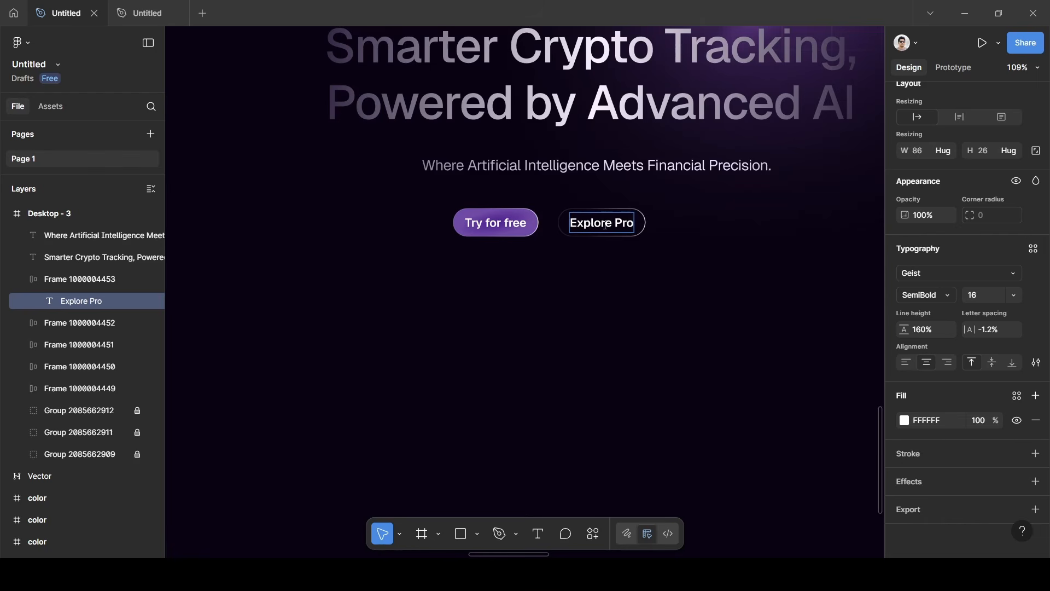
pyautogui.write('ducts')
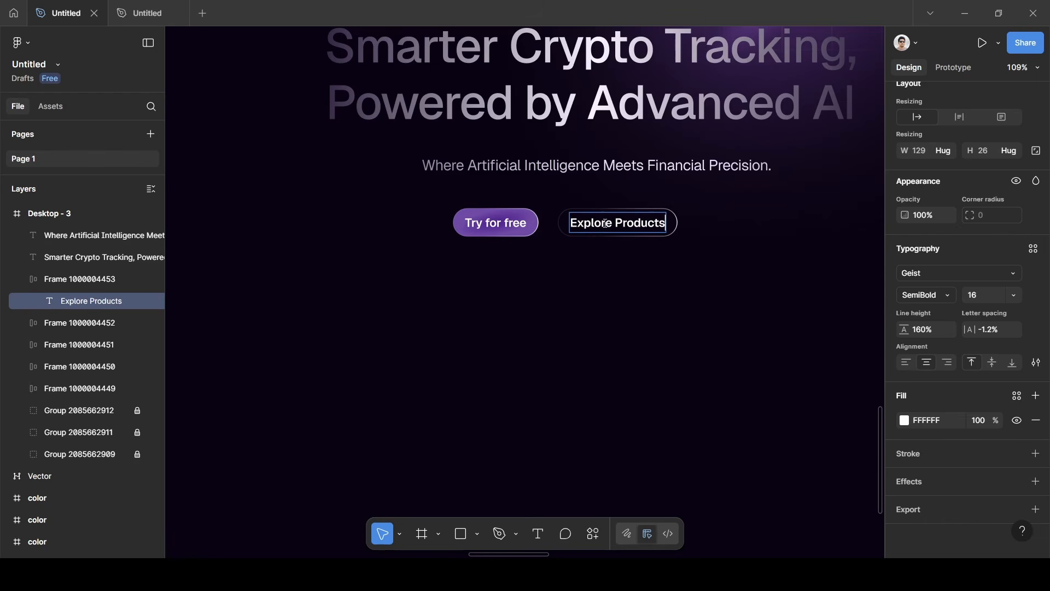
pyautogui.press('Escape')
pyautogui.click(603, 293)
# Check the reference buttons in Desktop - 1, select the Explore Products button in Desktop - 3 and launch the Iconify plugin.
pyautogui.scroll(-5, 600, 293)
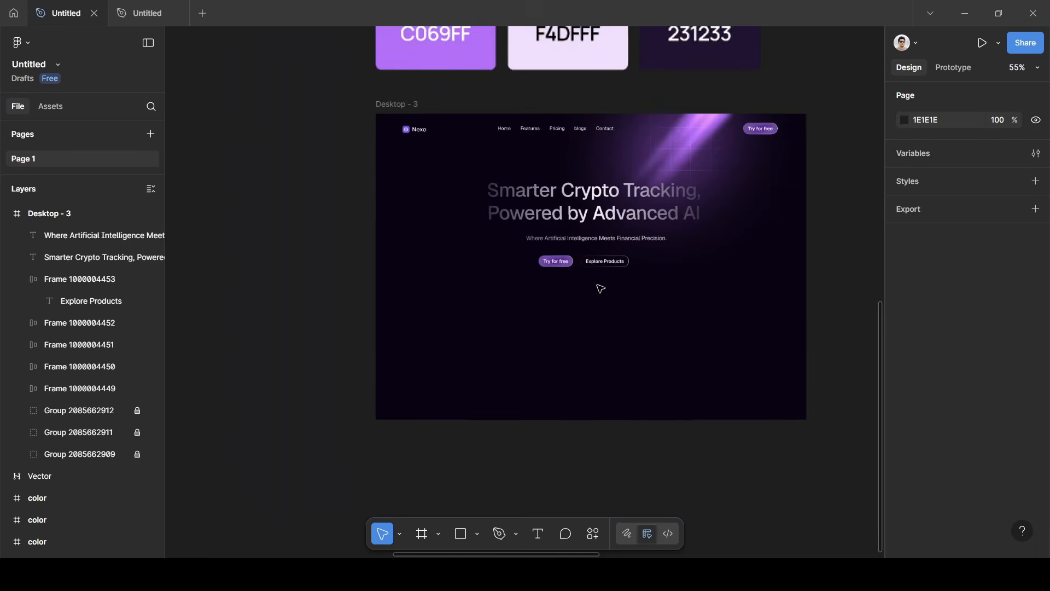
pyautogui.hscroll(-8, 601, 290)
pyautogui.hscroll(-3, 494, 297)
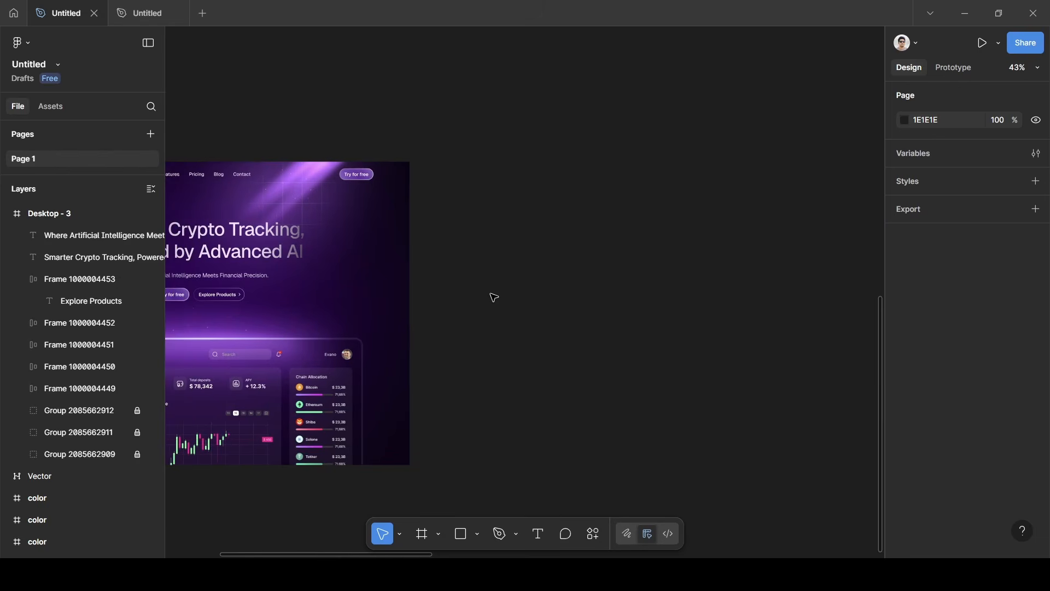
pyautogui.hscroll(10, 494, 296)
pyautogui.scroll(5, 495, 296)
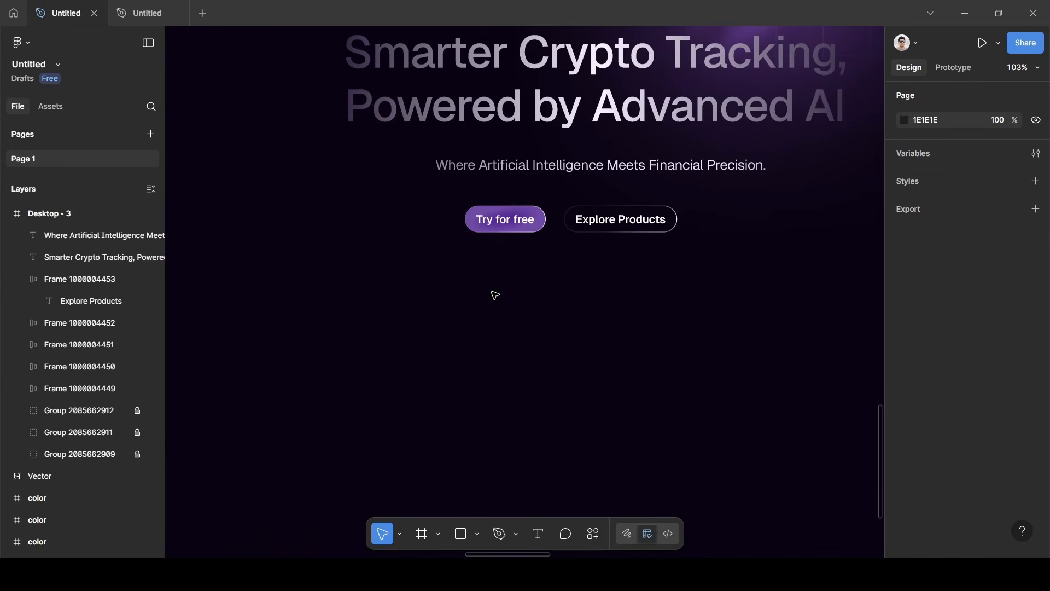
pyautogui.hscroll(2, 495, 295)
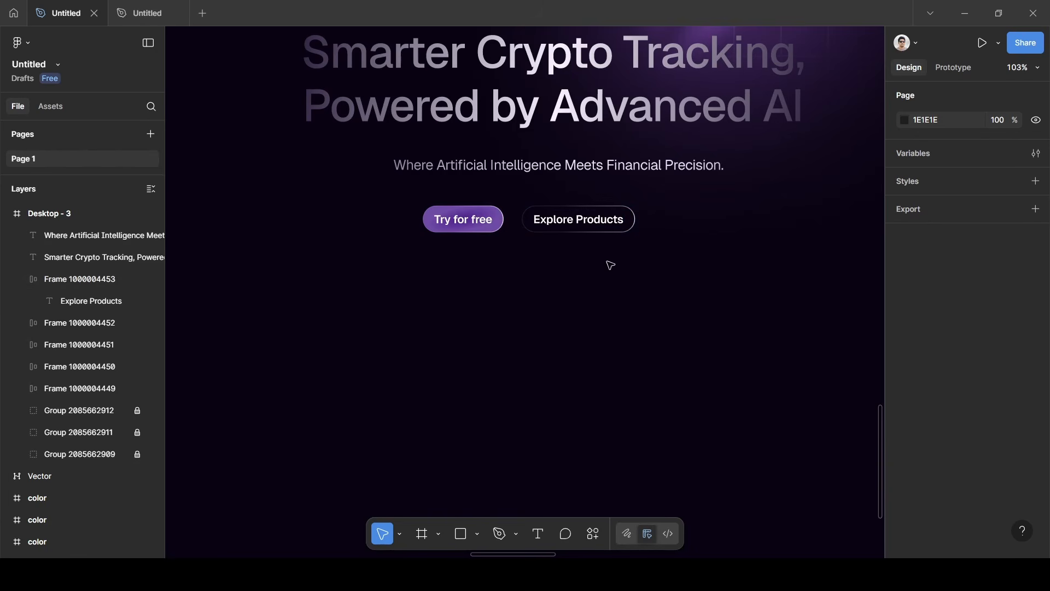
pyautogui.click(609, 218)
pyautogui.click(593, 536)
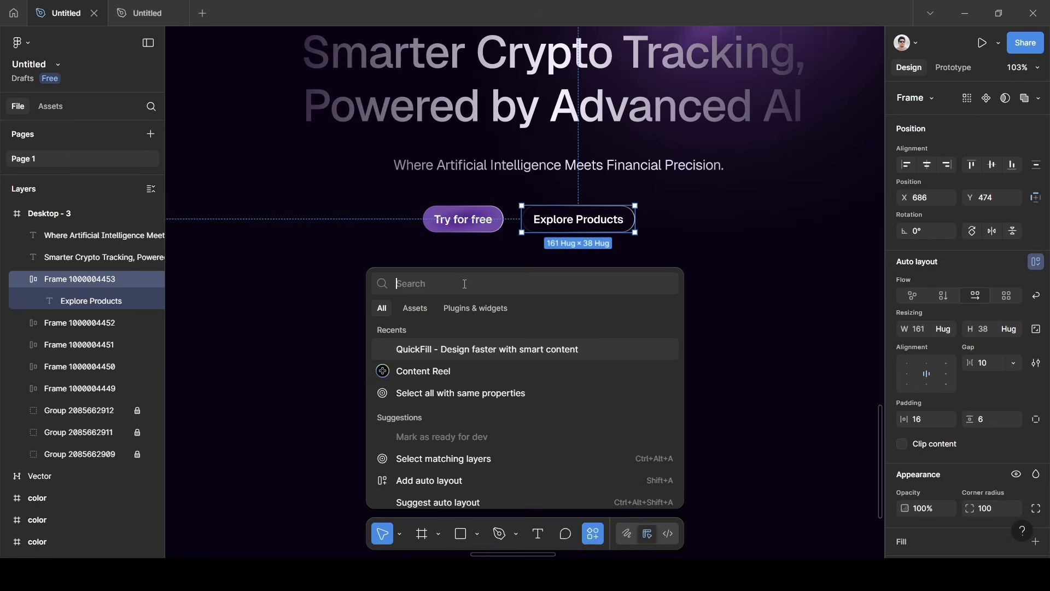
pyautogui.click(471, 309)
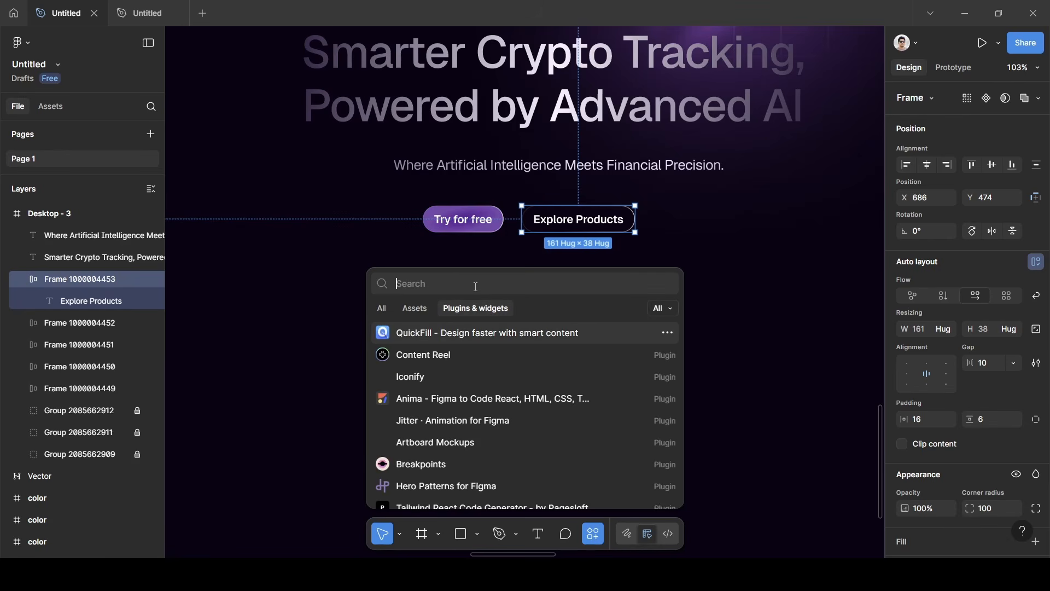
pyautogui.press('Escape')
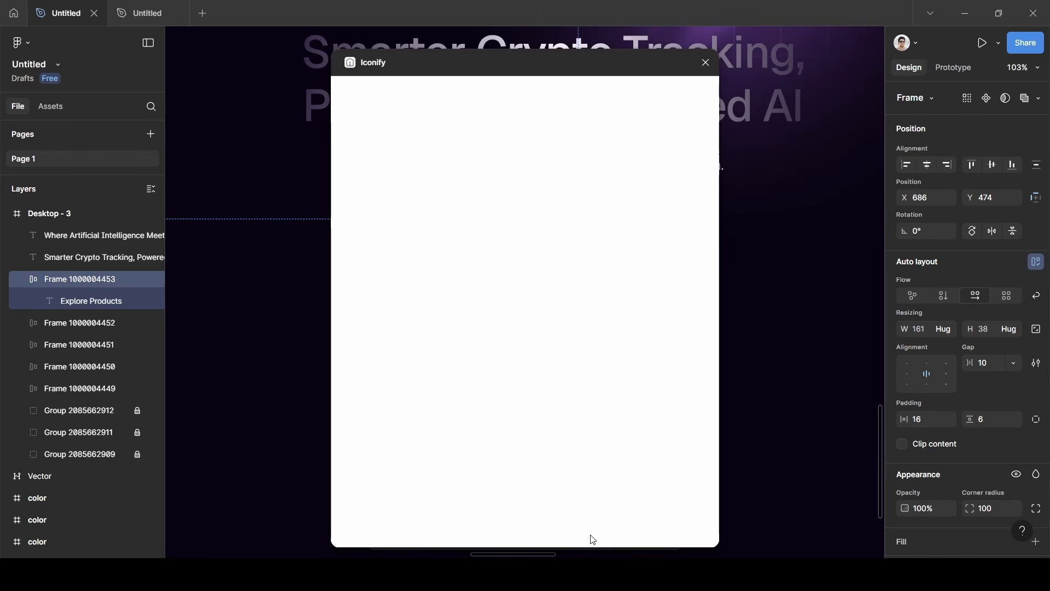
# Search Iconify for "arrow" and import the bold right-pointing chevron as a frame into the Explore Products button.
pyautogui.click(416, 125)
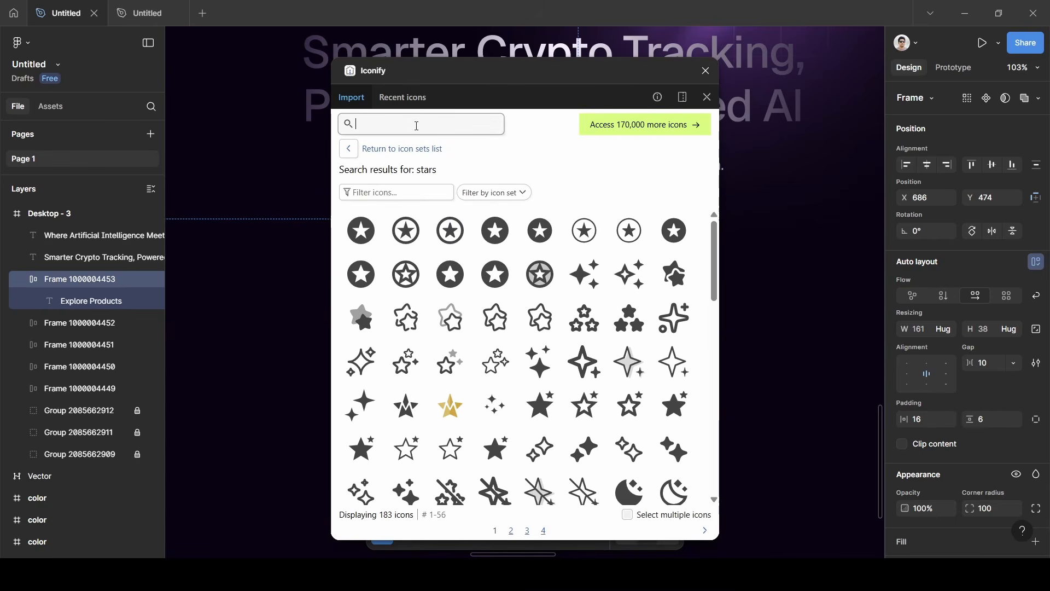
pyautogui.write('arrow')
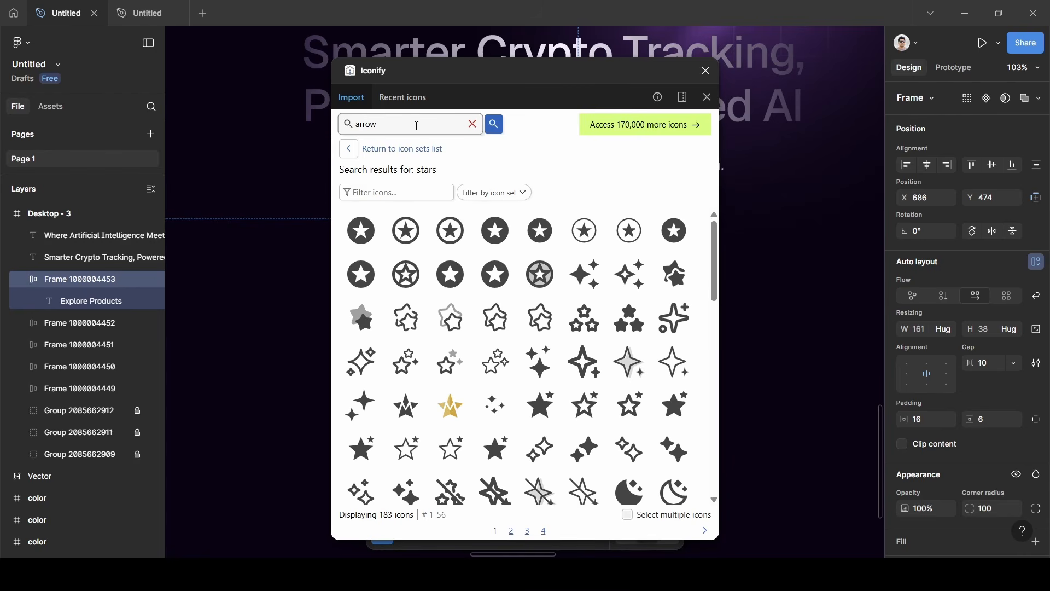
pyautogui.press('Return')
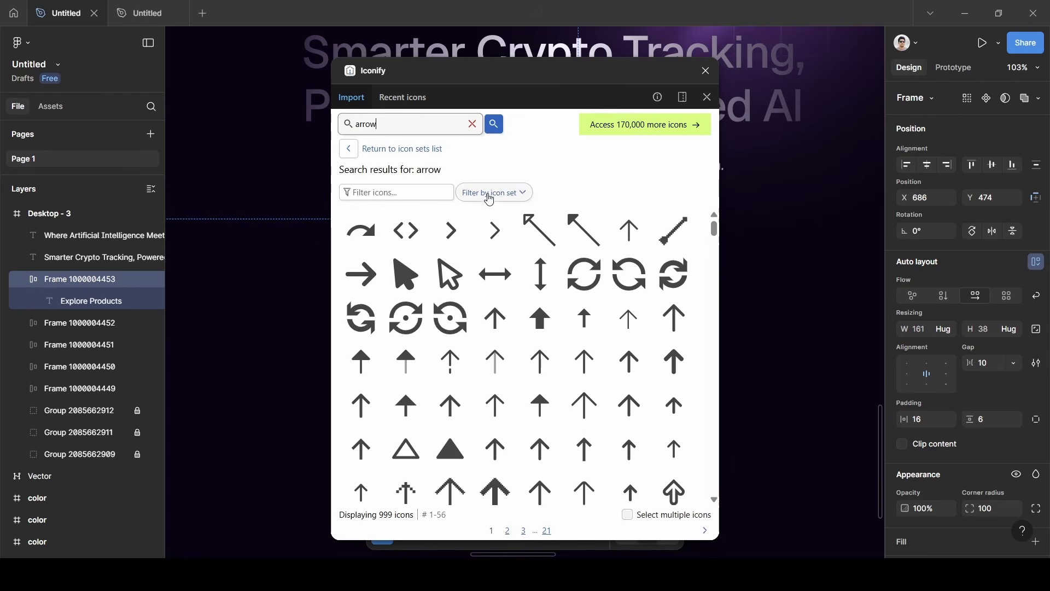
pyautogui.click(458, 237)
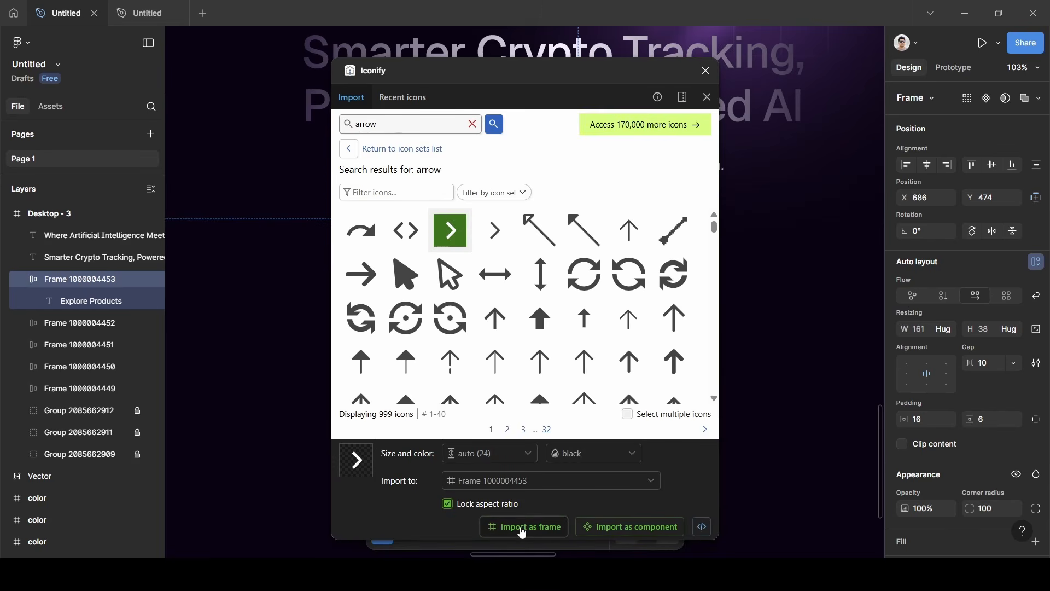
pyautogui.click(523, 532)
pyautogui.click(706, 70)
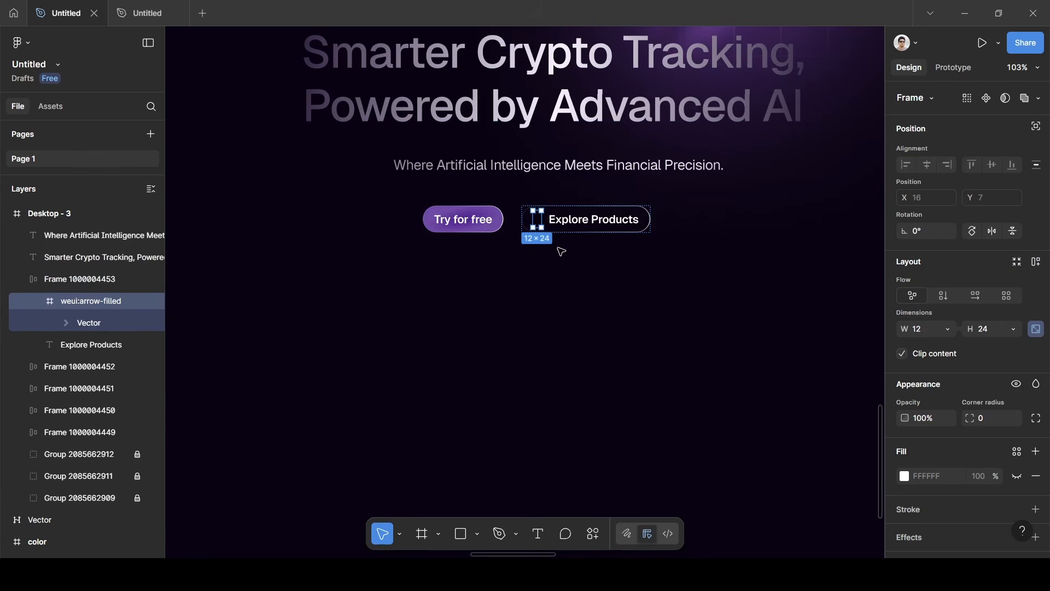
# Place the chevron after the Explore Products label and colour it white.
pyautogui.press('Right')
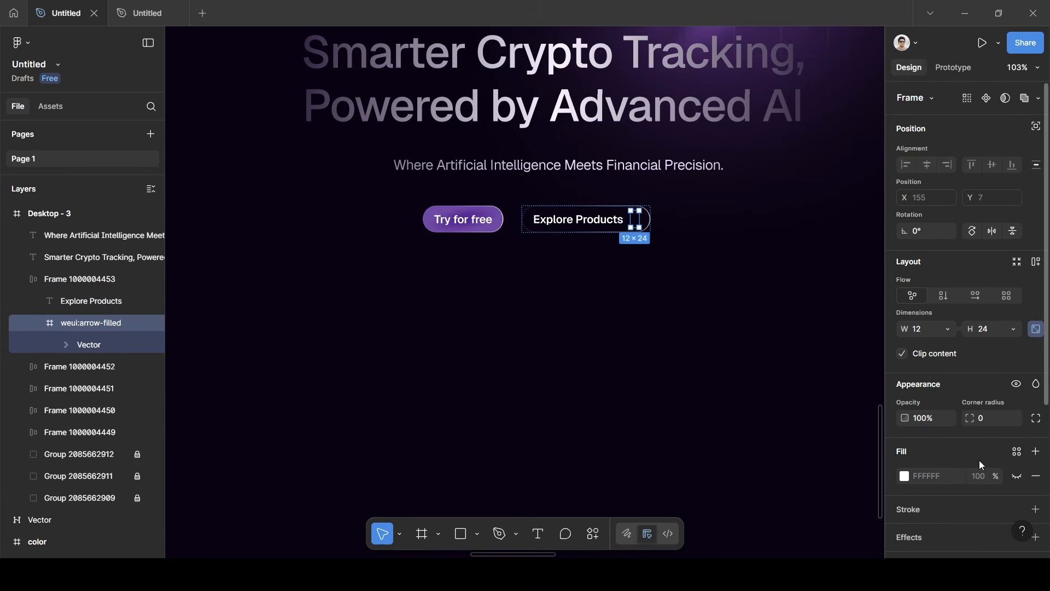
pyautogui.scroll(-3, 976, 460)
pyautogui.click(905, 453)
pyautogui.moveTo(772, 296); pyautogui.dragTo(709, 250)
pyautogui.click(606, 299)
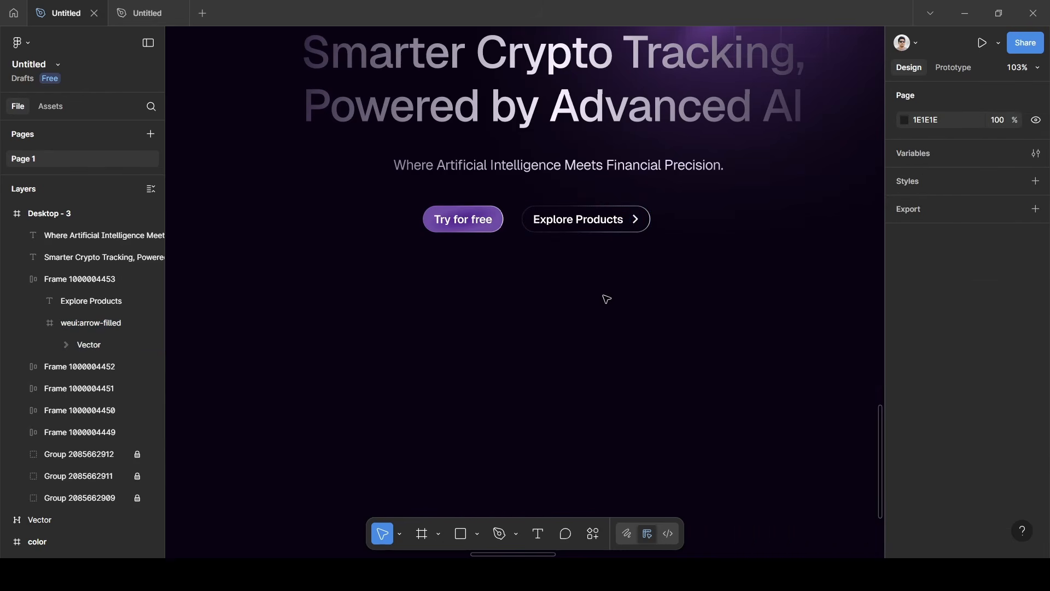
# Combine the Nexo logo, navigation links and header button into one horizontal auto layout with an Auto gap, and move it to Y 38.
pyautogui.scroll(-10, 606, 299)
pyautogui.hscroll(5, 394, 291)
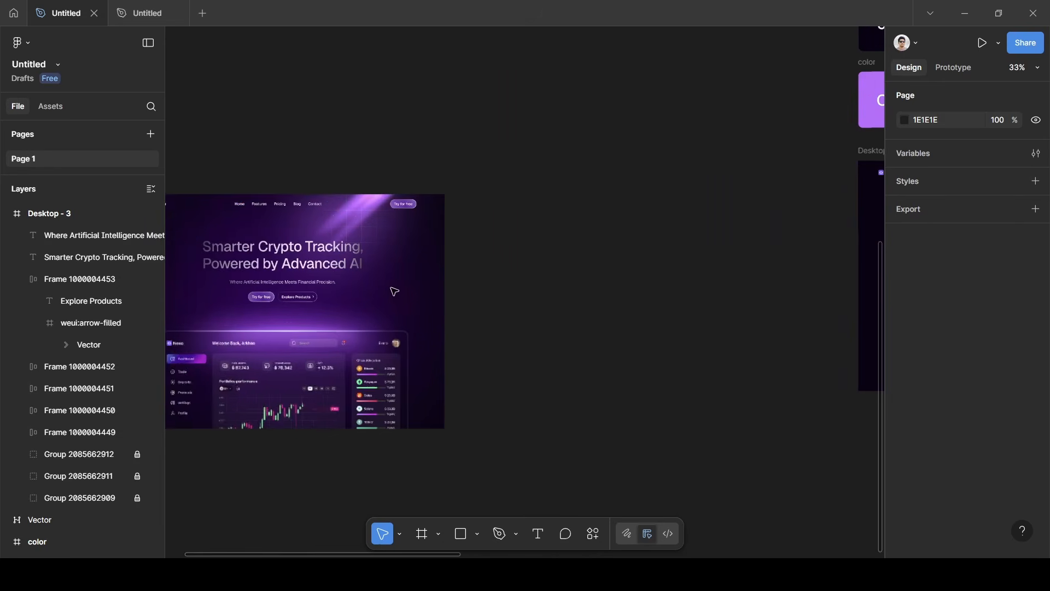
pyautogui.hscroll(-6, 312, 320)
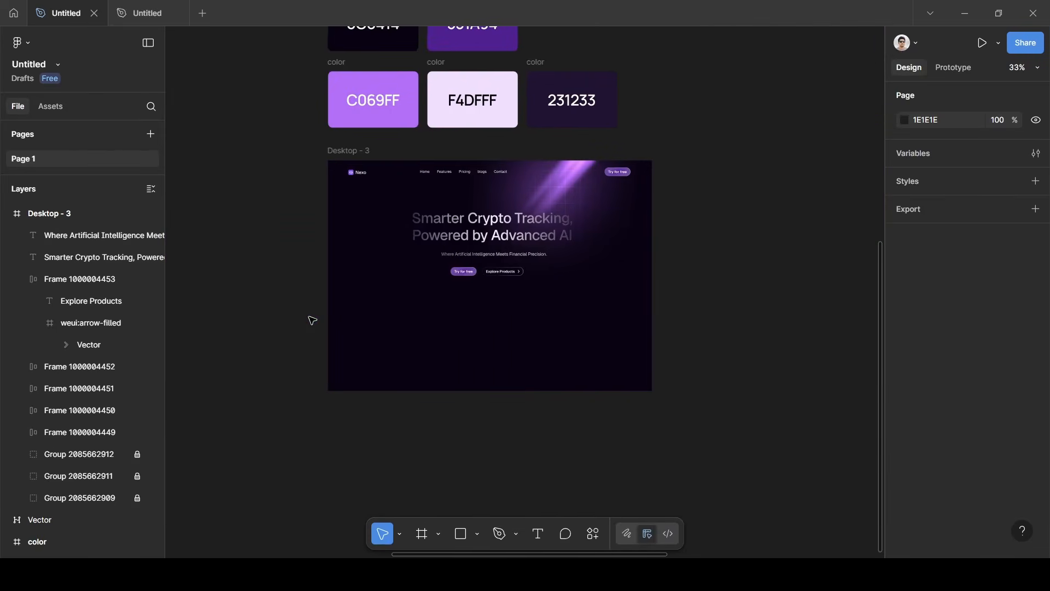
pyautogui.scroll(4, 312, 320)
pyautogui.hscroll(2, 312, 320)
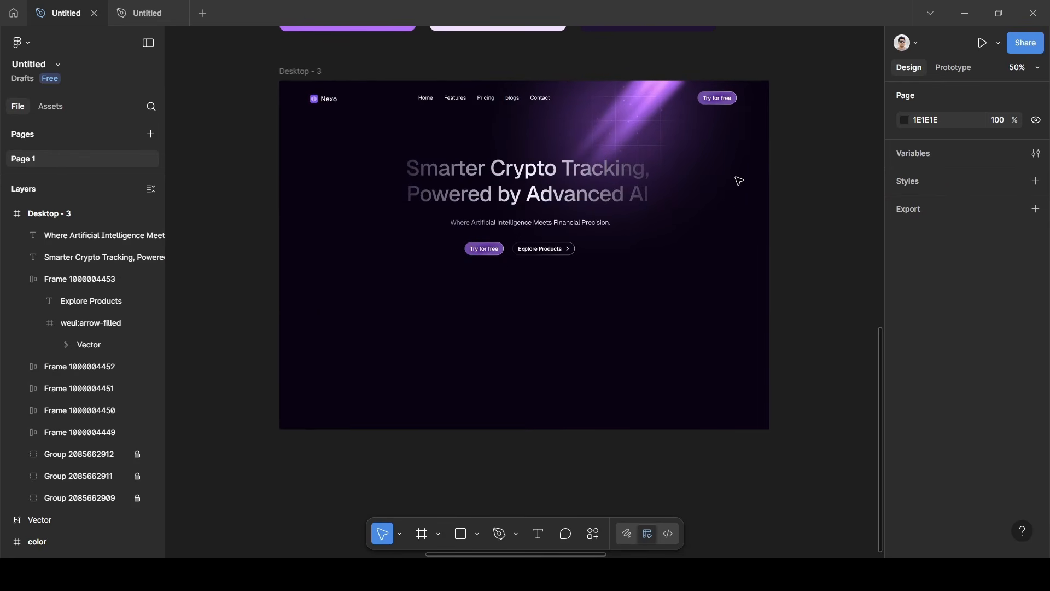
pyautogui.click(717, 99)
pyautogui.keyDown('shift'); pyautogui.click(492, 100); pyautogui.keyUp('shift')
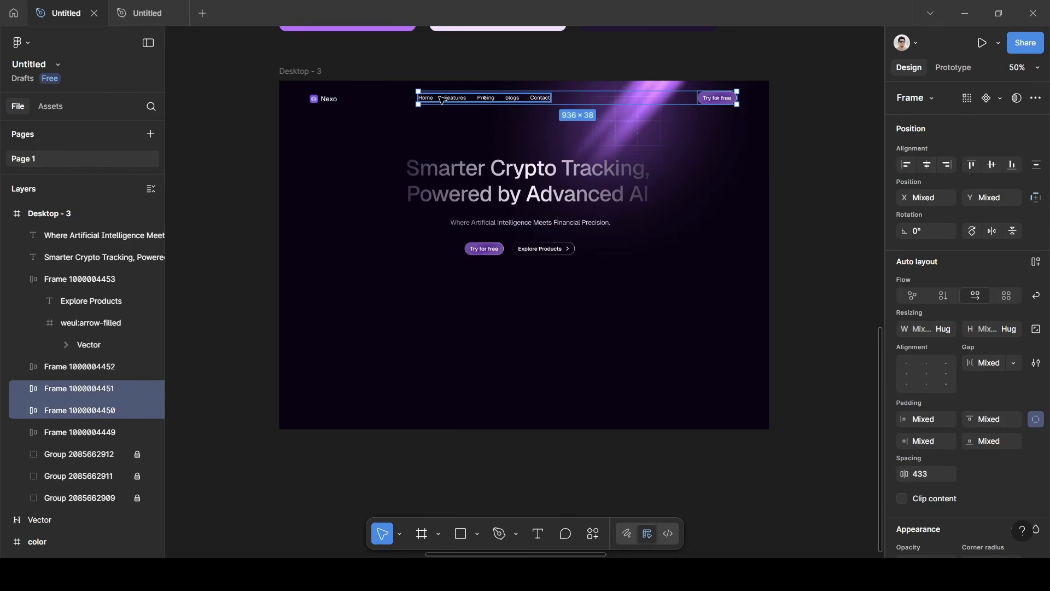
pyautogui.keyDown('shift'); pyautogui.click(340, 100); pyautogui.keyUp('shift')
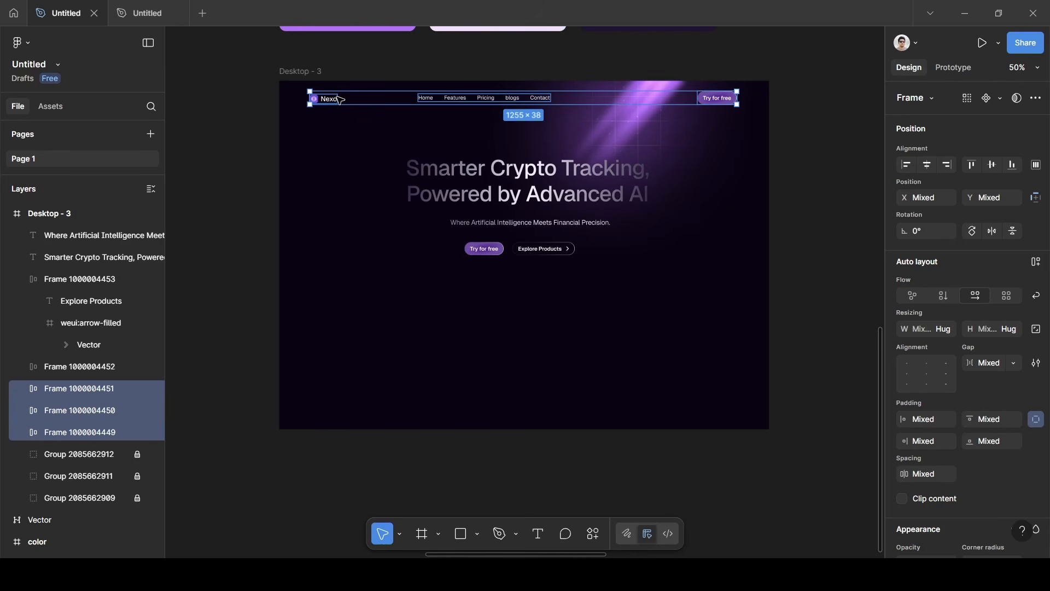
pyautogui.hotkey('shift', 'a')
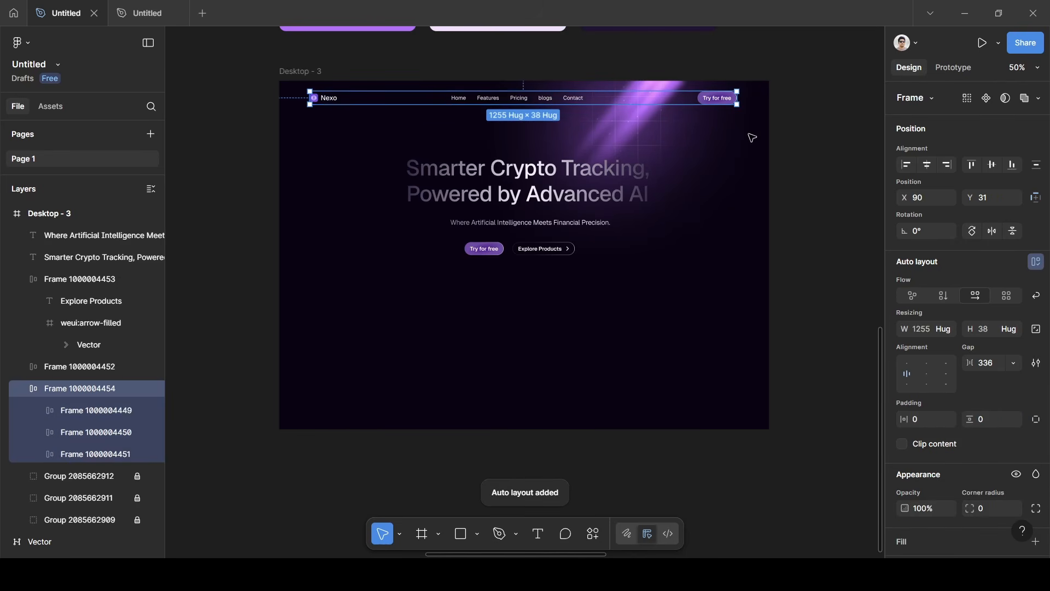
pyautogui.click(1013, 364)
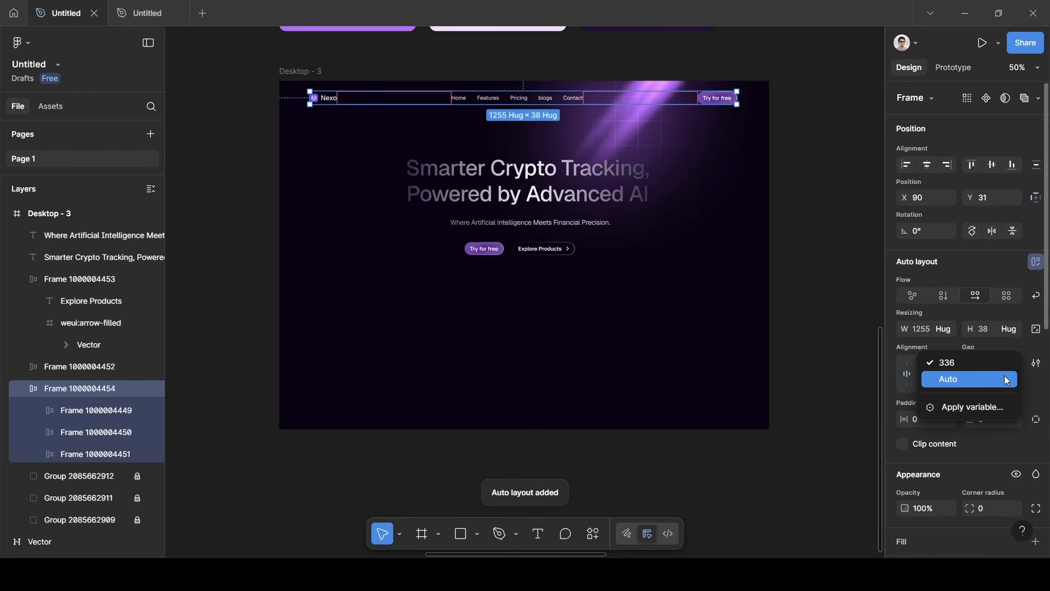
pyautogui.click(1005, 381)
pyautogui.moveTo(583, 99); pyautogui.dragTo(590, 102)
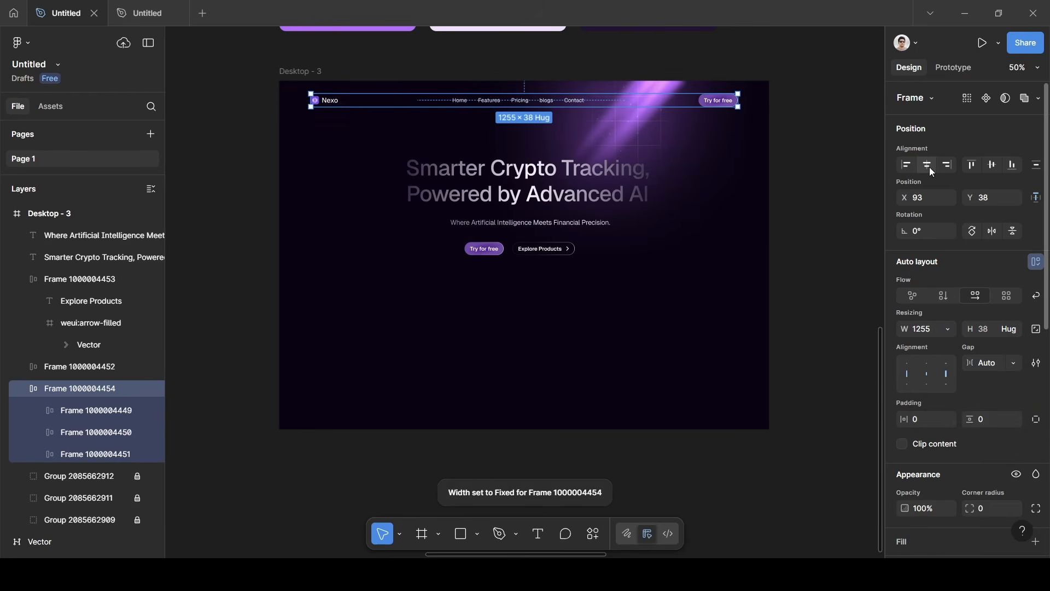
# Combine the hero's Try for free and Explore Products buttons into a horizontal auto layout with a gap of 24 and centre it below the subtitle.
pyautogui.moveTo(536, 103); pyautogui.dragTo(533, 98)
pyautogui.click(547, 189)
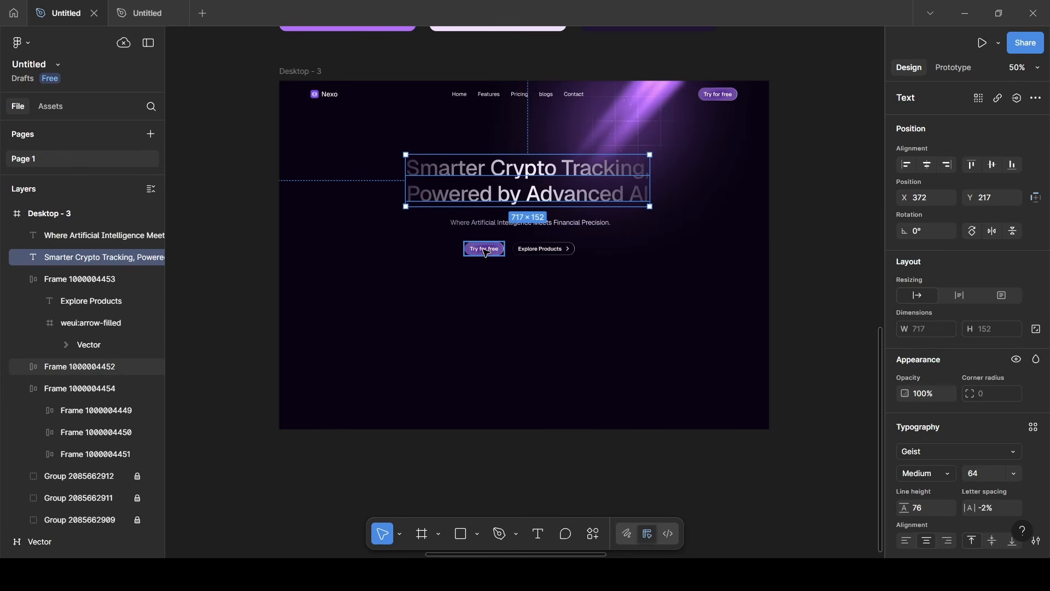
pyautogui.click(486, 251)
pyautogui.keyDown('shift'); pyautogui.click(525, 251); pyautogui.keyUp('shift')
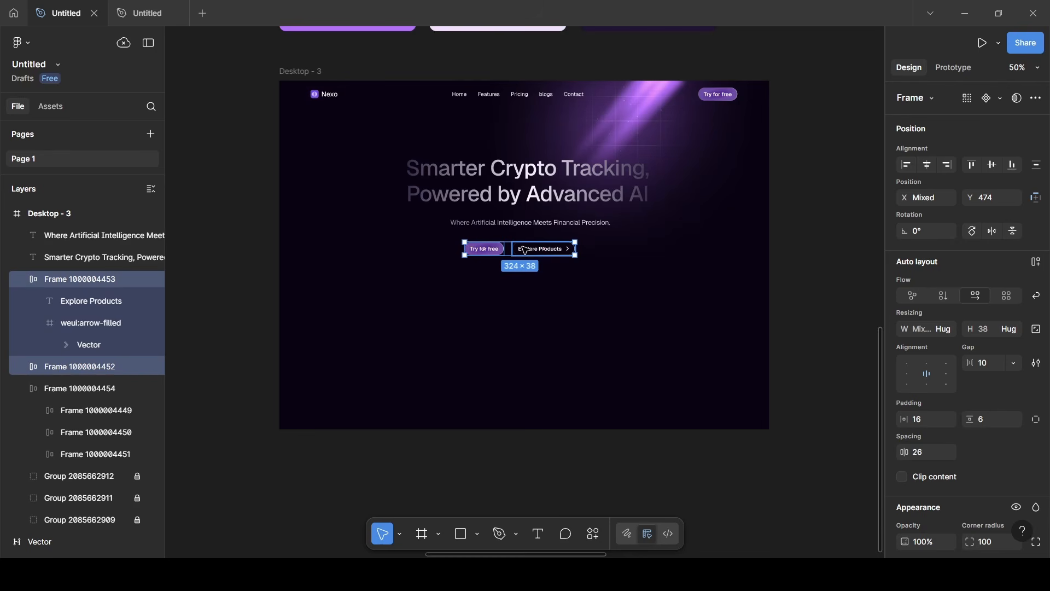
pyautogui.hotkey('shift', 'a')
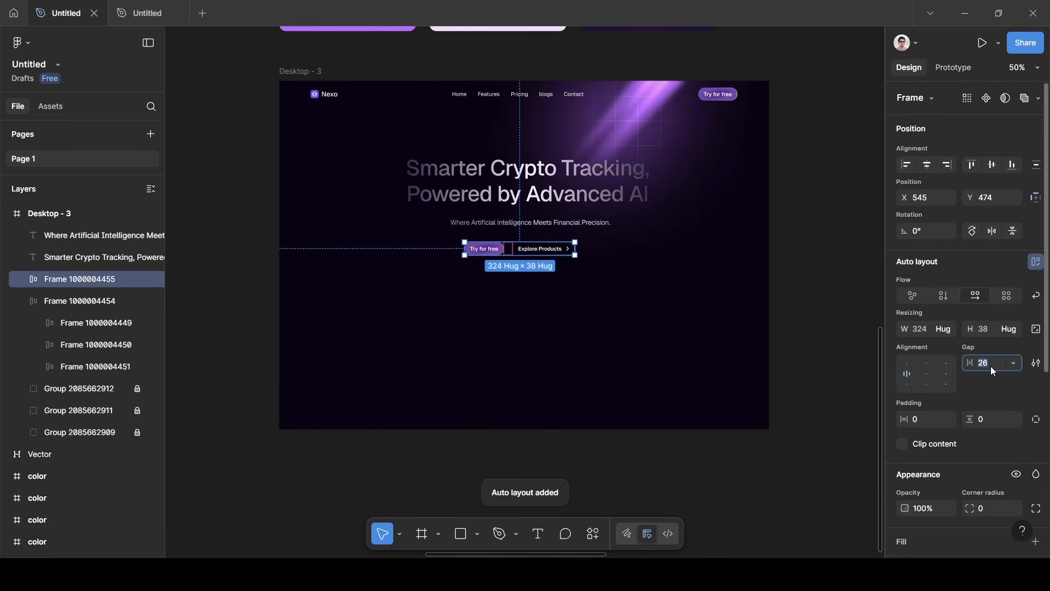
pyautogui.write('24')
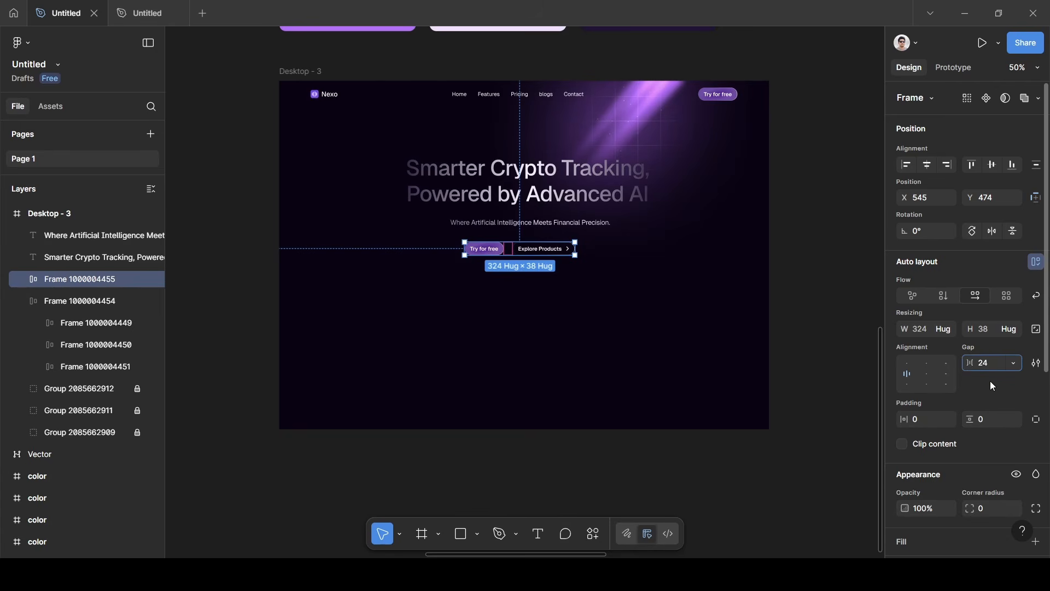
pyautogui.press('Return')
pyautogui.moveTo(512, 253); pyautogui.dragTo(521, 256)
# Stack the headline, subtitle and button row in one vertical auto layout with centred alignment.
pyautogui.click(549, 173)
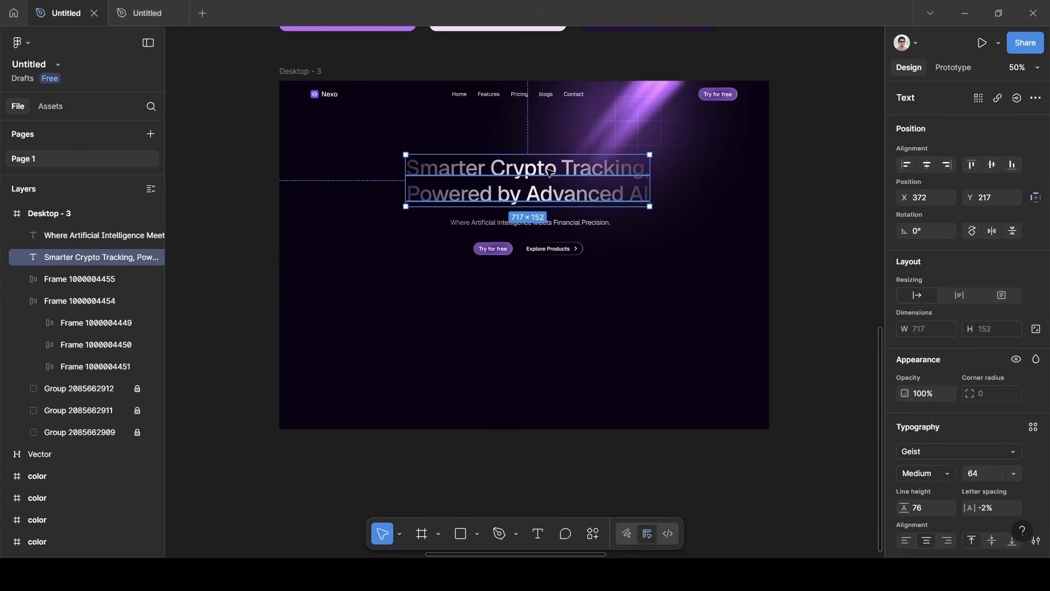
pyautogui.keyDown('shift'); pyautogui.click(545, 227); pyautogui.keyUp('shift')
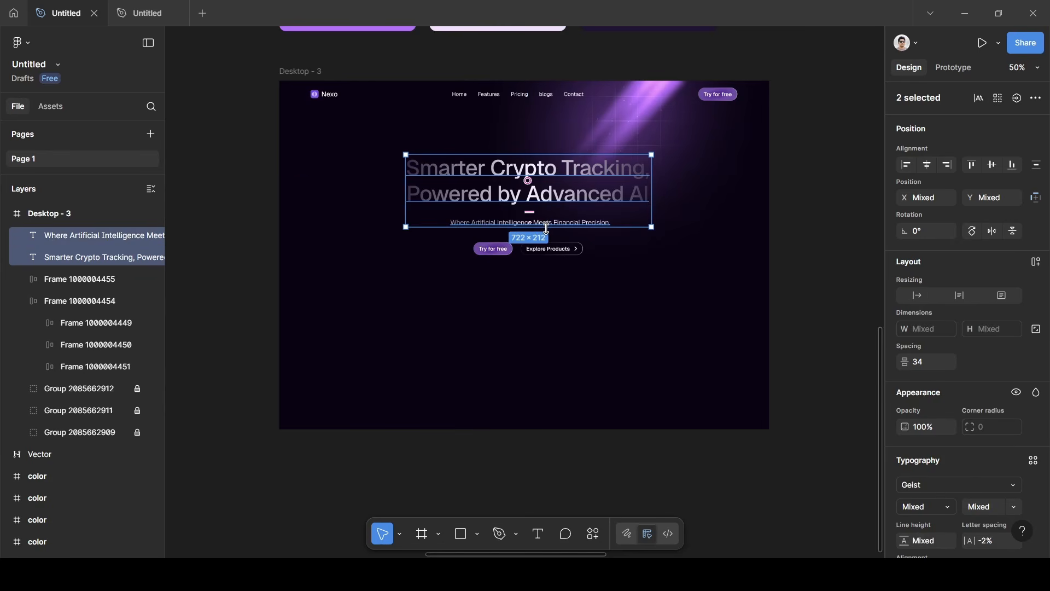
pyautogui.keyDown('shift'); pyautogui.click(545, 252); pyautogui.keyUp('shift')
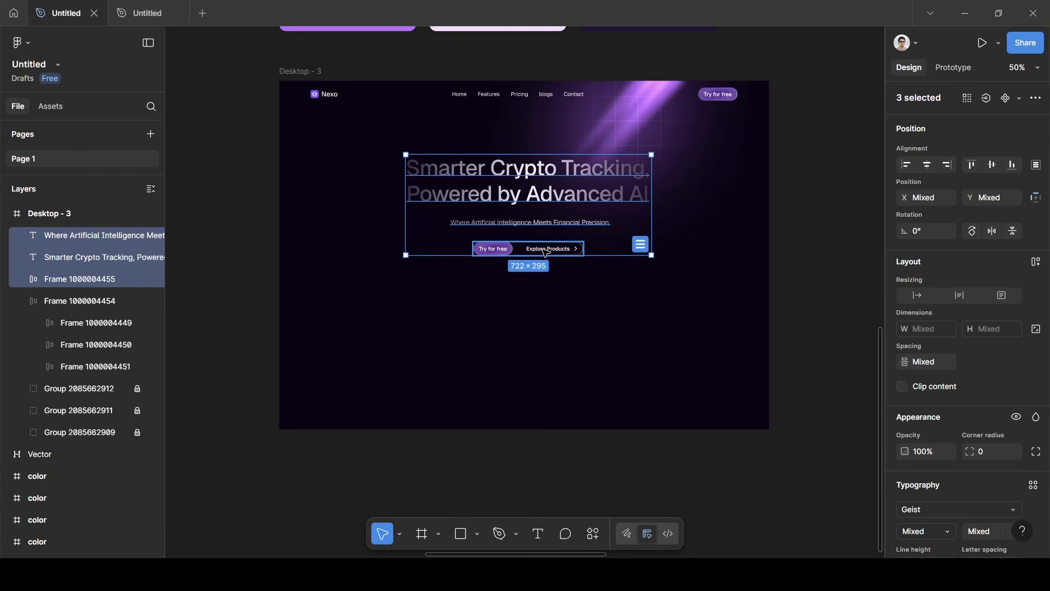
pyautogui.hotkey('shift', 'a')
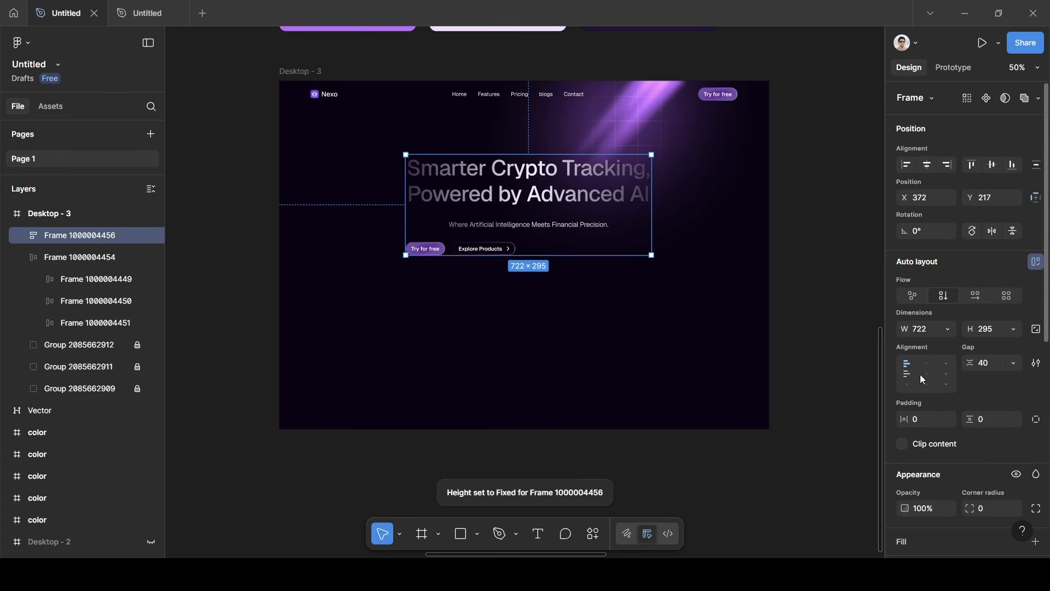
pyautogui.click(926, 378)
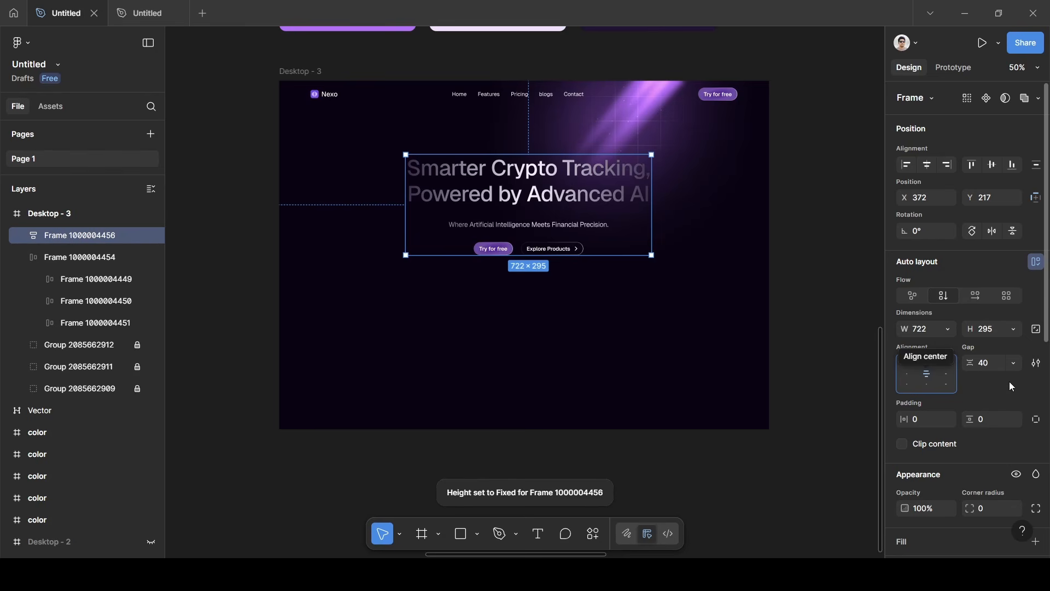
pyautogui.click(811, 264)
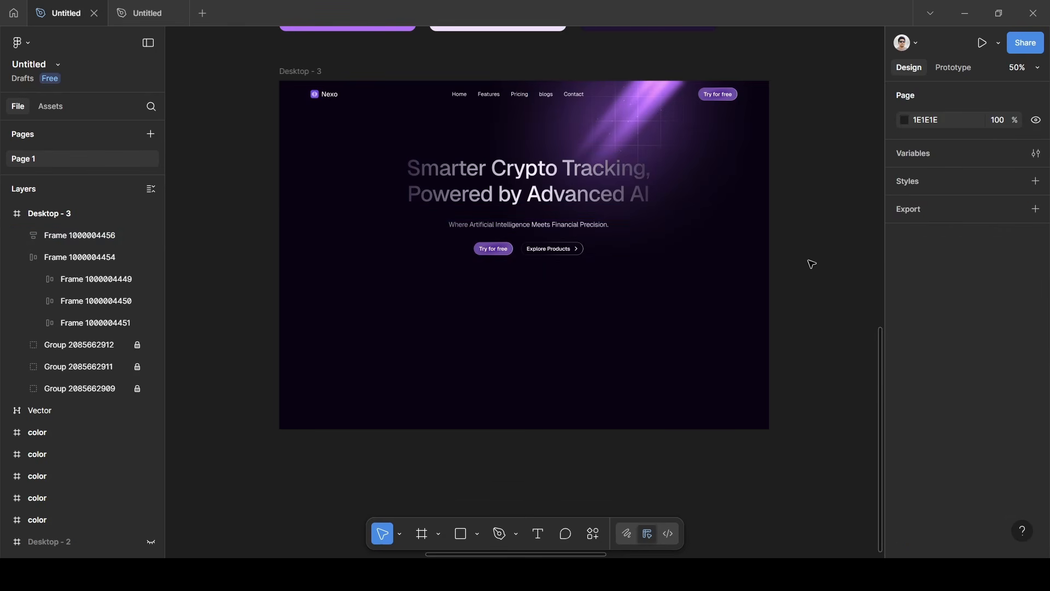
# Check the auto layout gap of the headline, subtitle and button stack in the reference Desktop - 1.
pyautogui.scroll(-5, 812, 264)
pyautogui.hscroll(-3, 810, 265)
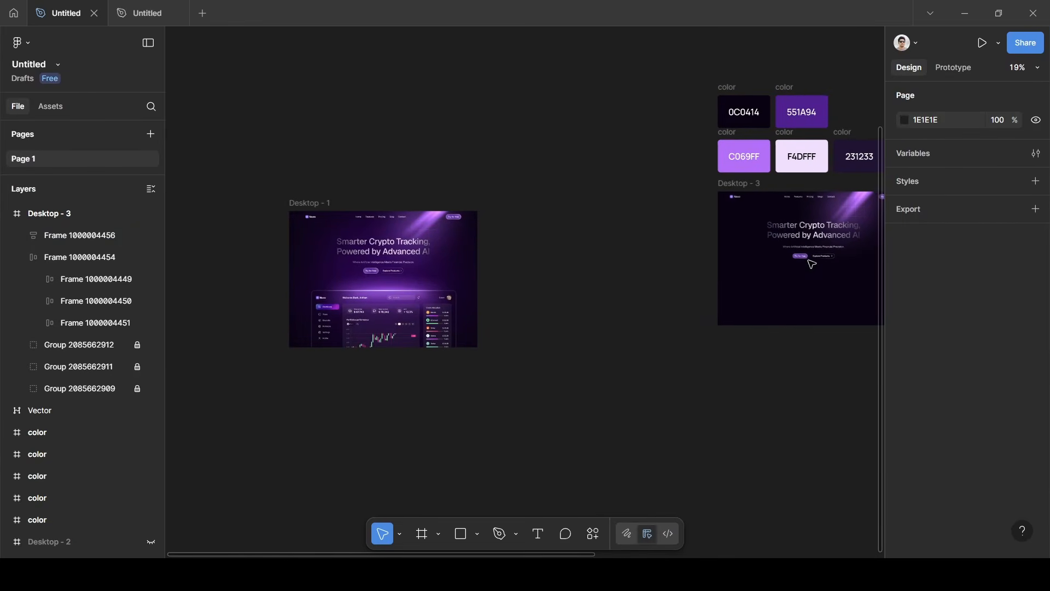
pyautogui.keyDown('ctrl'); pyautogui.click(404, 252); pyautogui.keyUp('ctrl')
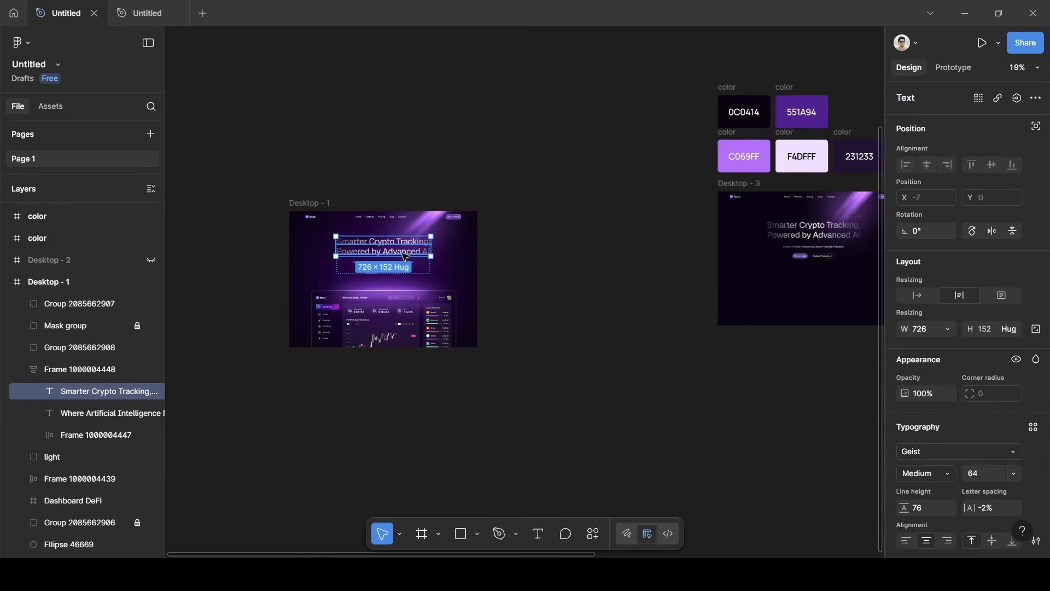
pyautogui.keyDown('ctrl'); pyautogui.scroll(5, 388, 259); pyautogui.keyUp('ctrl')
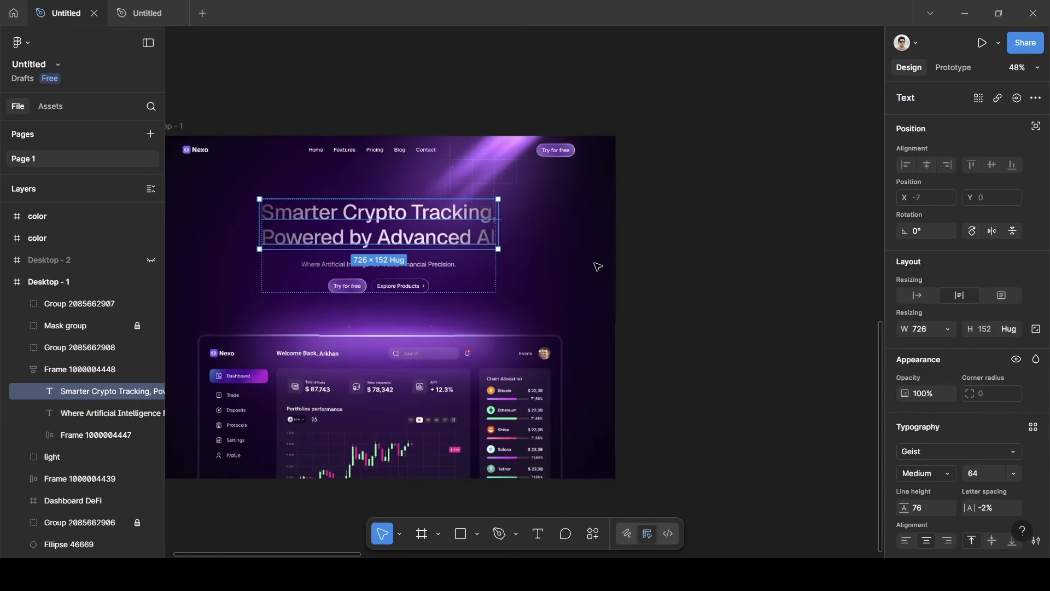
pyautogui.click(412, 300)
pyautogui.click(410, 282)
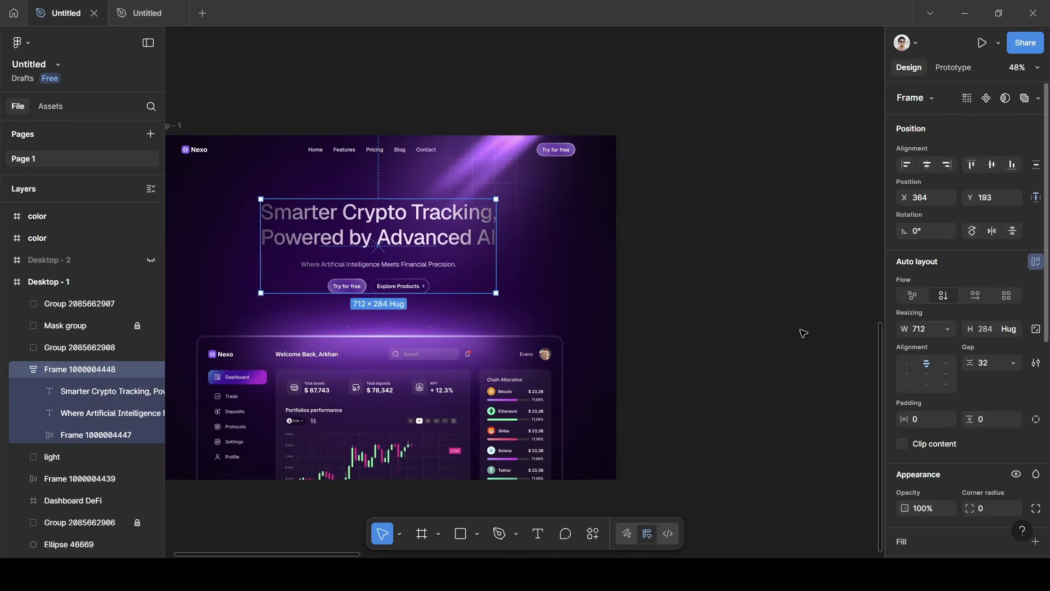
pyautogui.click(757, 289)
pyautogui.hscroll(10, 757, 289)
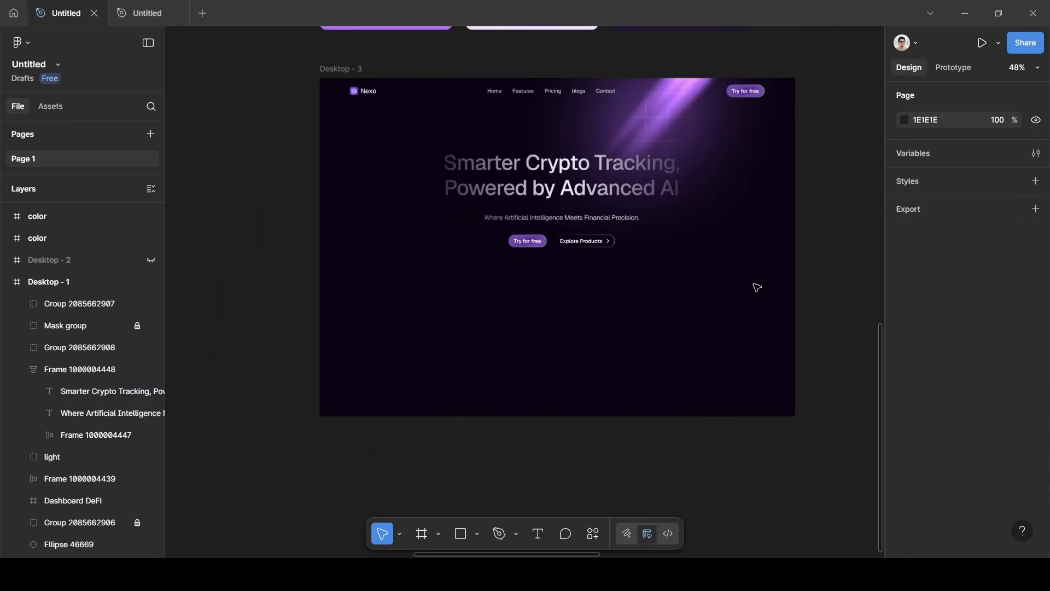
# Set the gap of the hero text stack in Desktop - 3 to 32.
pyautogui.click(526, 199)
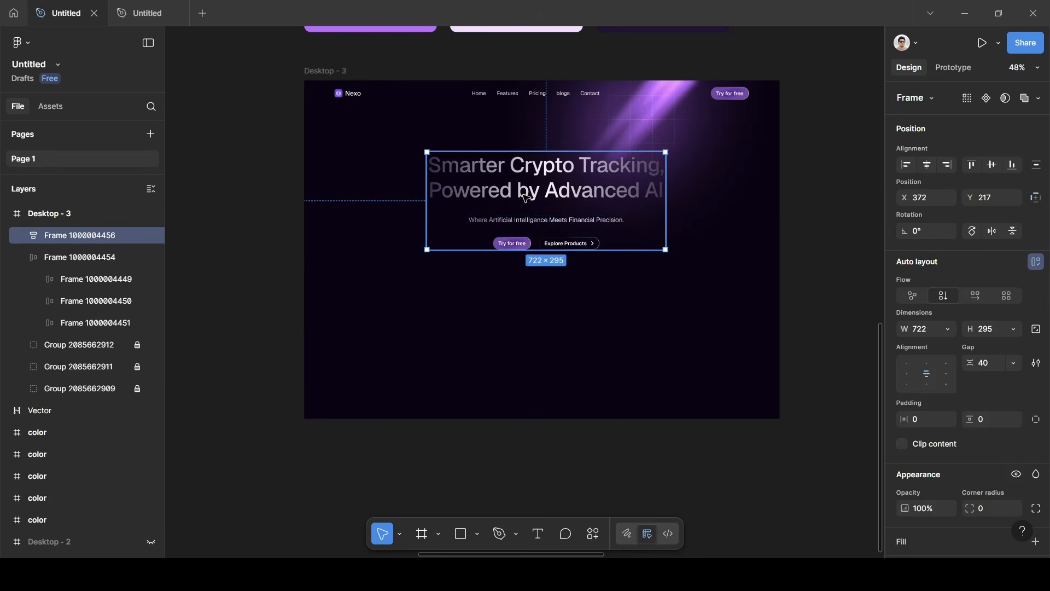
pyautogui.click(998, 365)
pyautogui.write('32')
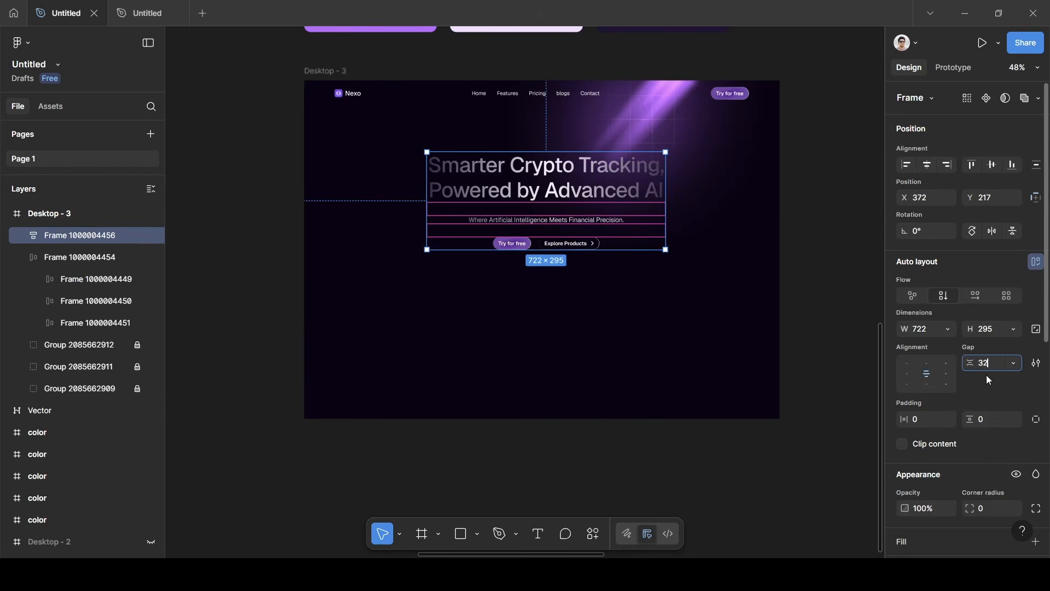
pyautogui.press('Return')
pyautogui.click(859, 269)
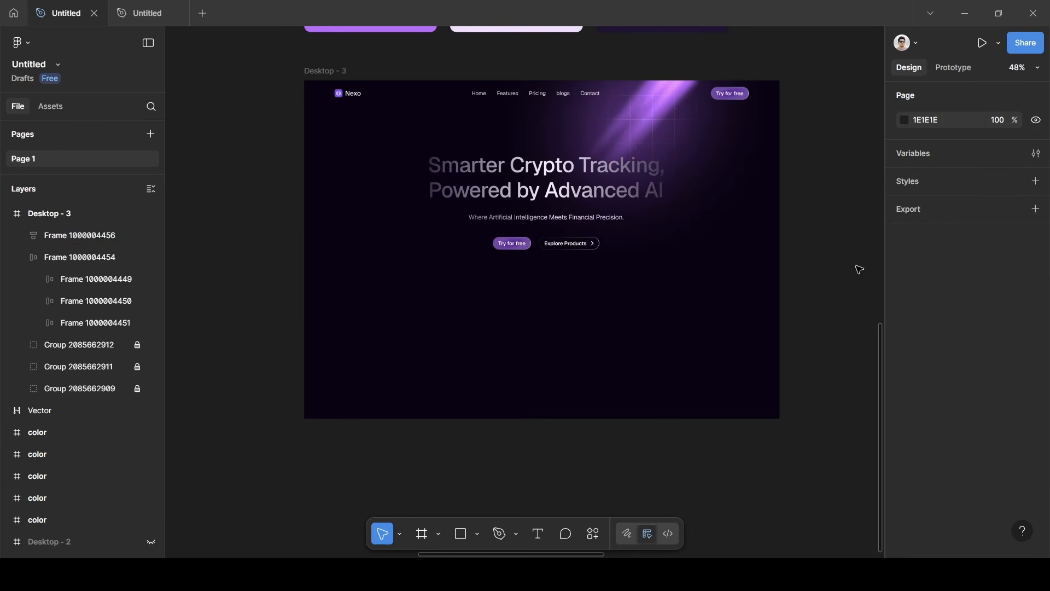
# Align the hero text stack horizontally in Desktop - 3 and move it to about X 371, Y 190.
pyautogui.click(575, 186)
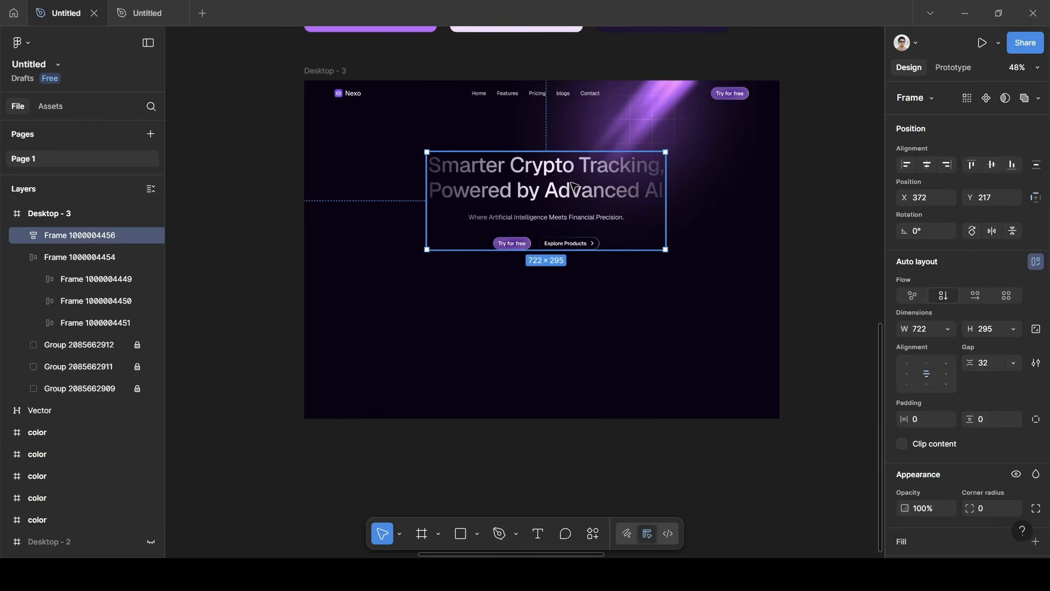
pyautogui.click(933, 164)
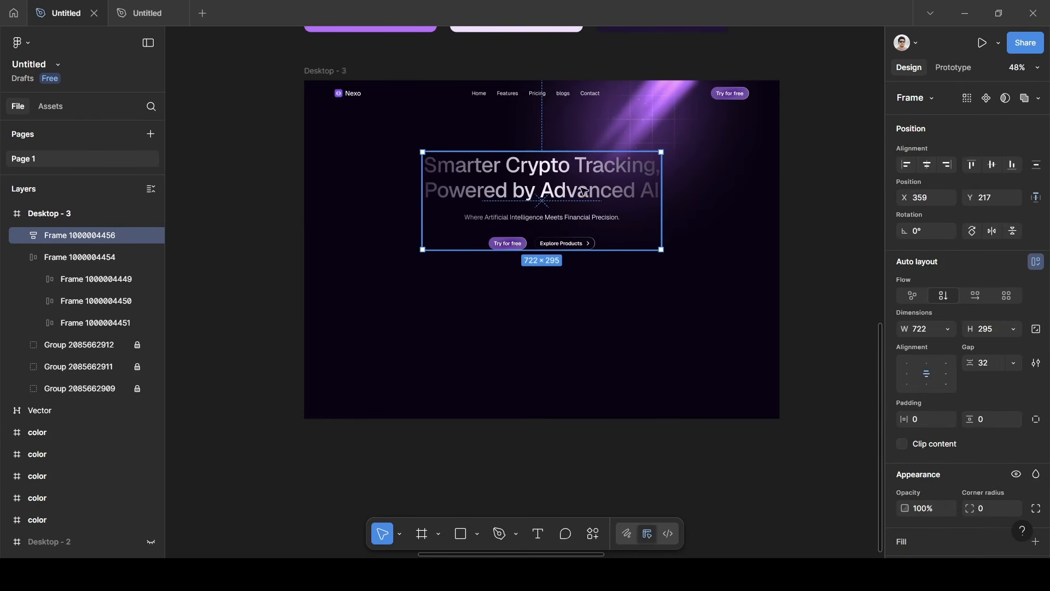
pyautogui.moveTo(563, 204); pyautogui.dragTo(564, 195)
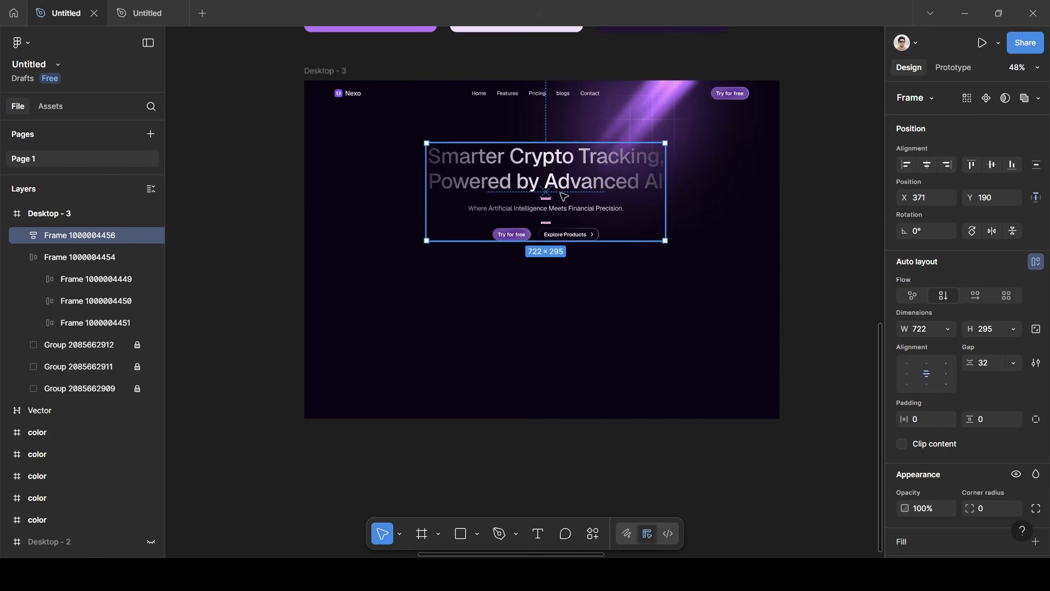
# Compare the hero layout and background of the reference Desktop - 1 with those of Desktop - 3.
pyautogui.scroll(-3, 564, 197)
pyautogui.hscroll(-12, 555, 202)
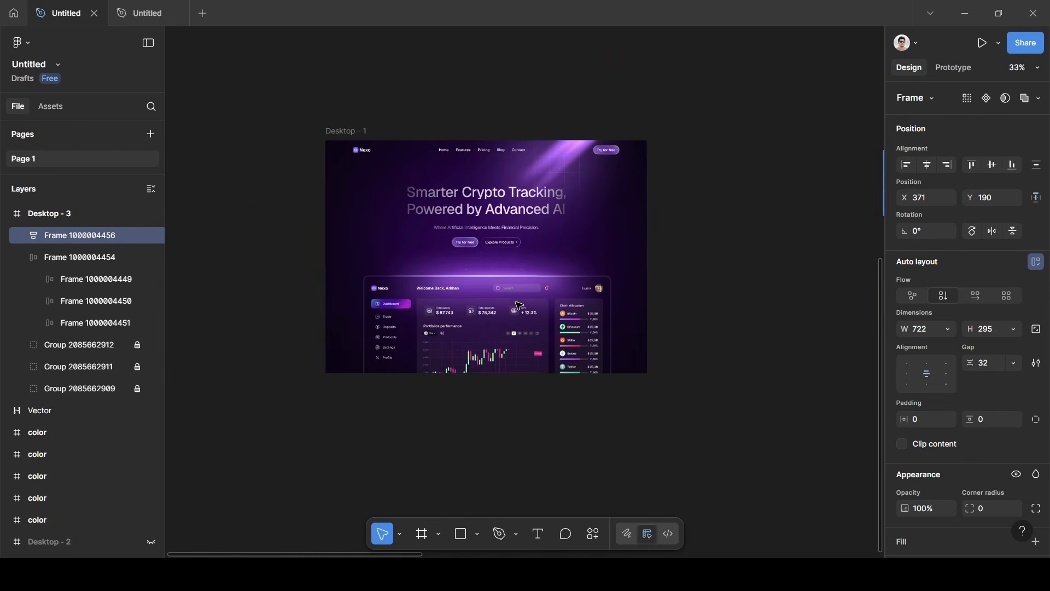
pyautogui.scroll(3, 519, 305)
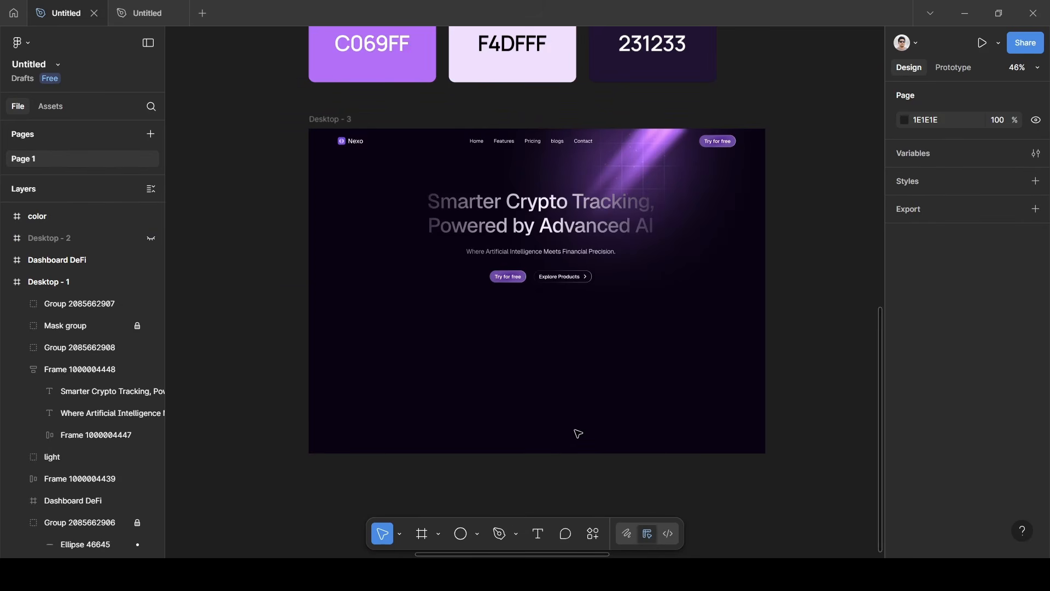
pyautogui.hscroll(-10, 578, 433)
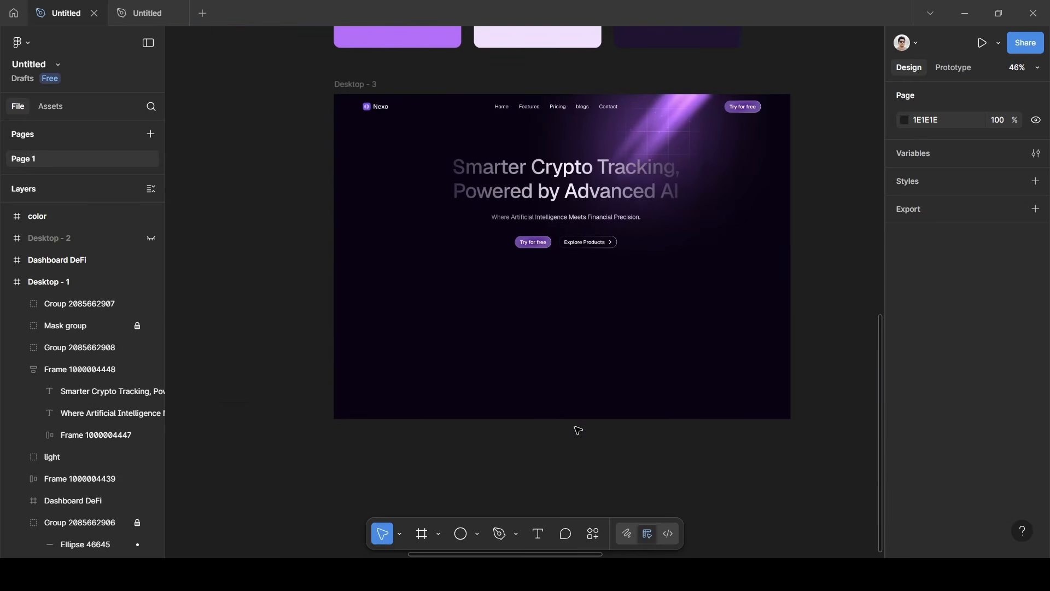
pyautogui.hscroll(-5, 578, 431)
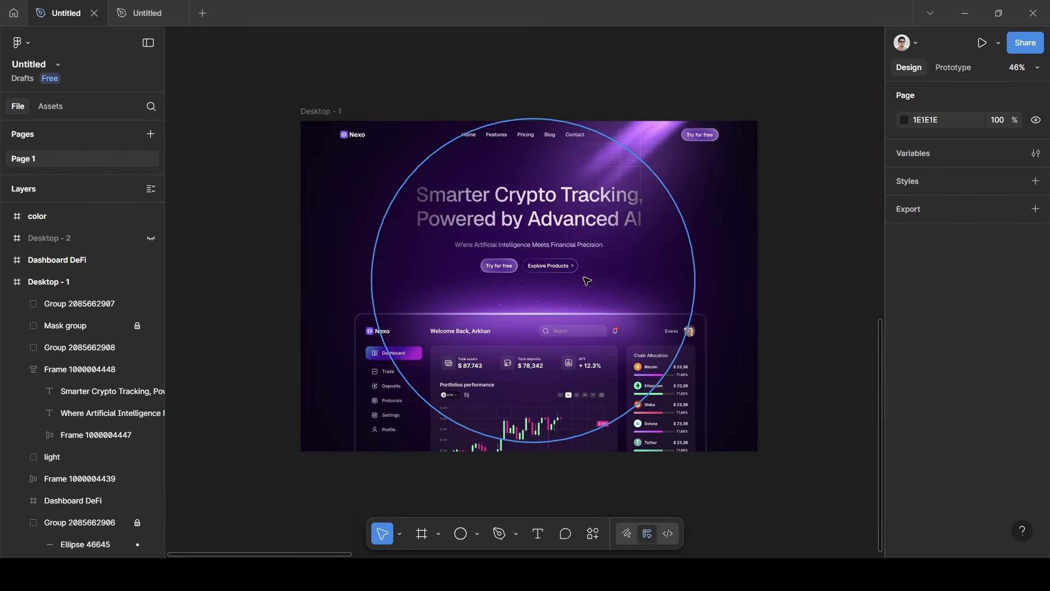
pyautogui.keyDown('ctrl'); pyautogui.scroll(4, 559, 314); pyautogui.keyUp('ctrl')
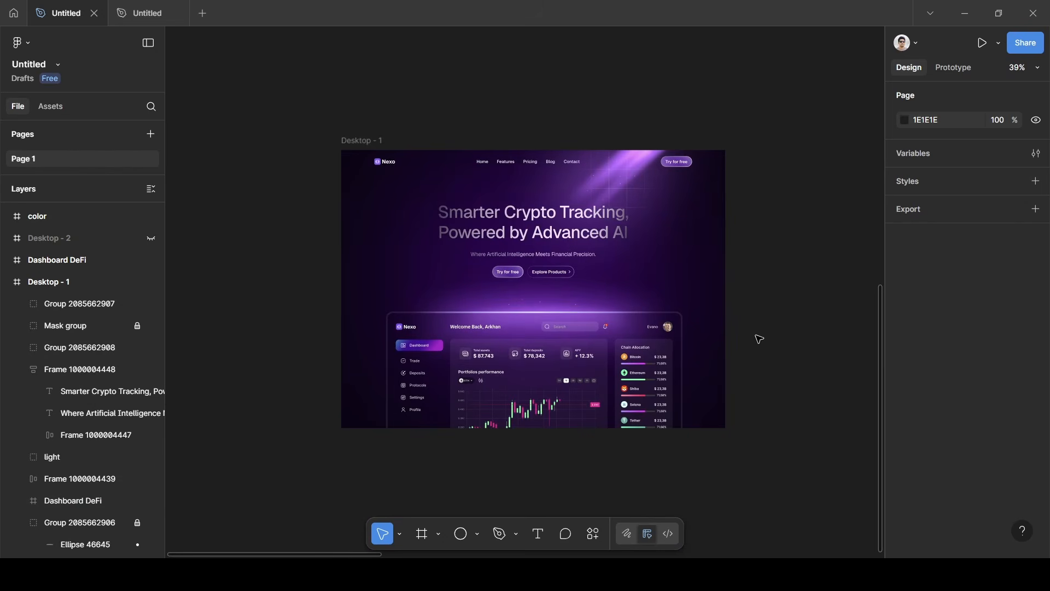
pyautogui.keyDown('ctrl'); pyautogui.scroll(-4, 760, 339); pyautogui.keyUp('ctrl')
pyautogui.hscroll(10, 759, 339)
pyautogui.keyDown('ctrl'); pyautogui.scroll(4, 760, 339); pyautogui.keyUp('ctrl')
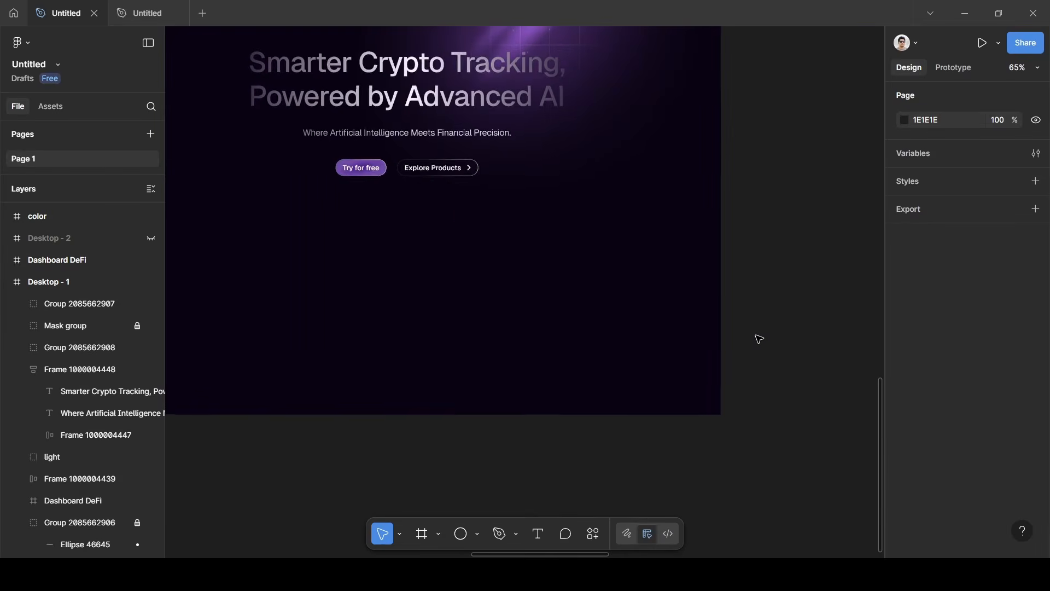
pyautogui.hscroll(-3, 760, 339)
pyautogui.scroll(3, 759, 339)
pyautogui.hscroll(3, 759, 339)
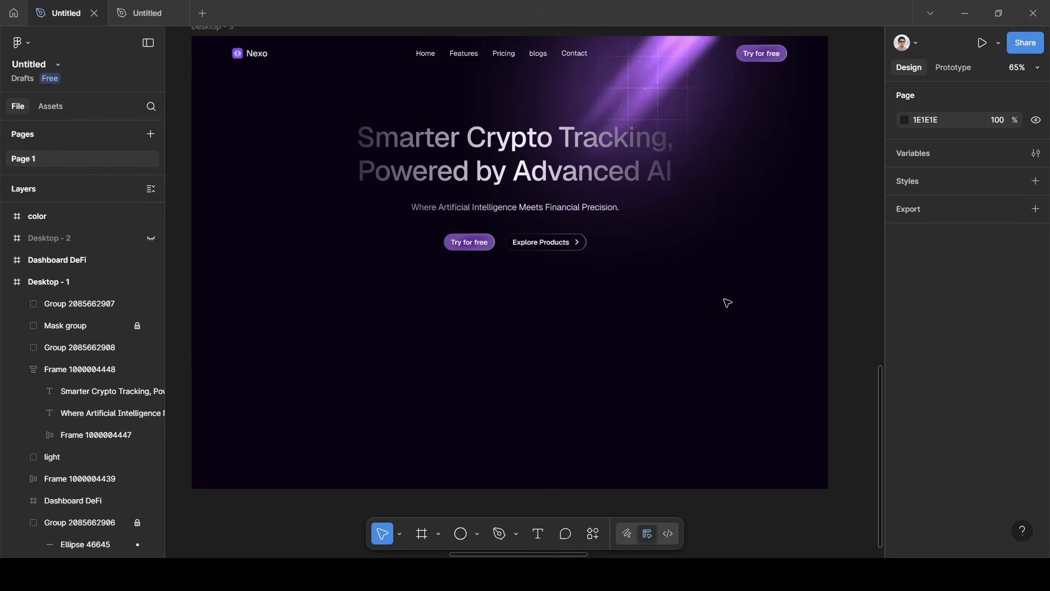
pyautogui.scroll(1, 727, 303)
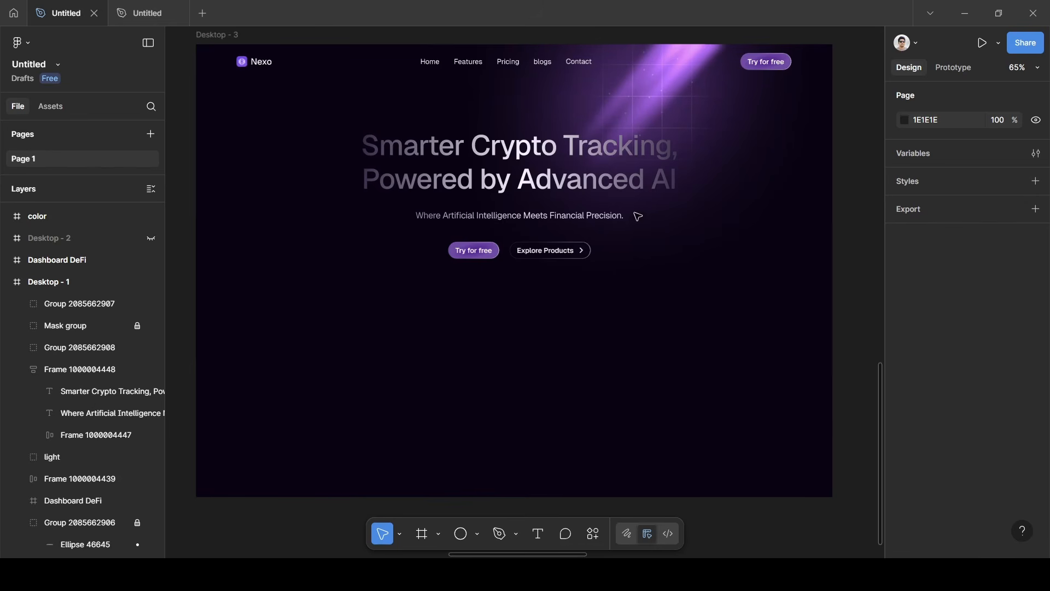
# Move the F9F3FF middle stop of the Desktop - 3 headline's linear gradient to 70%.
pyautogui.keyDown('ctrl'); pyautogui.scroll(3, 621, 145); pyautogui.keyUp('ctrl')
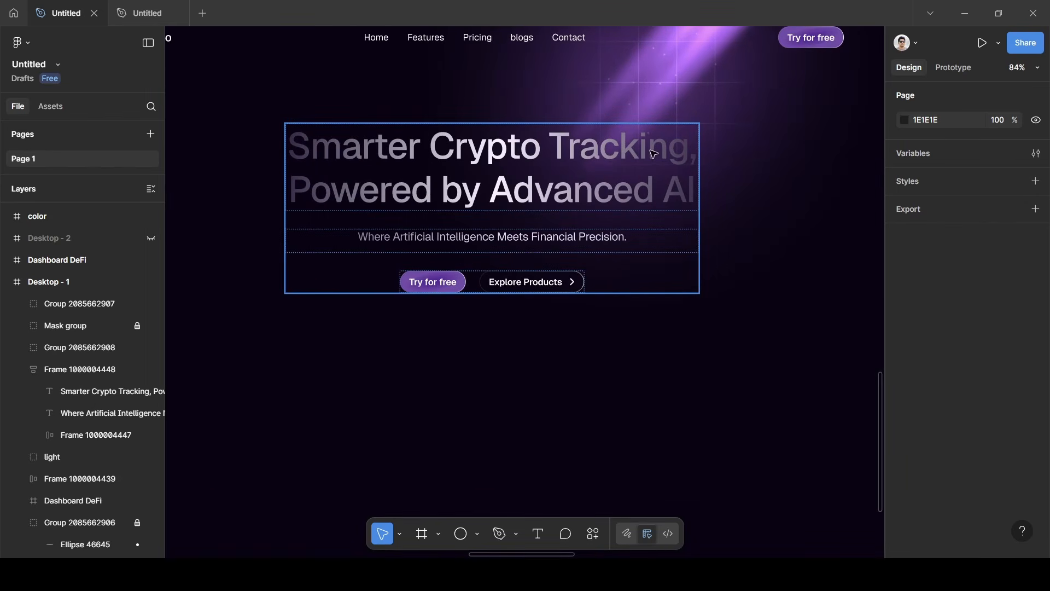
pyautogui.doubleClick(620, 152)
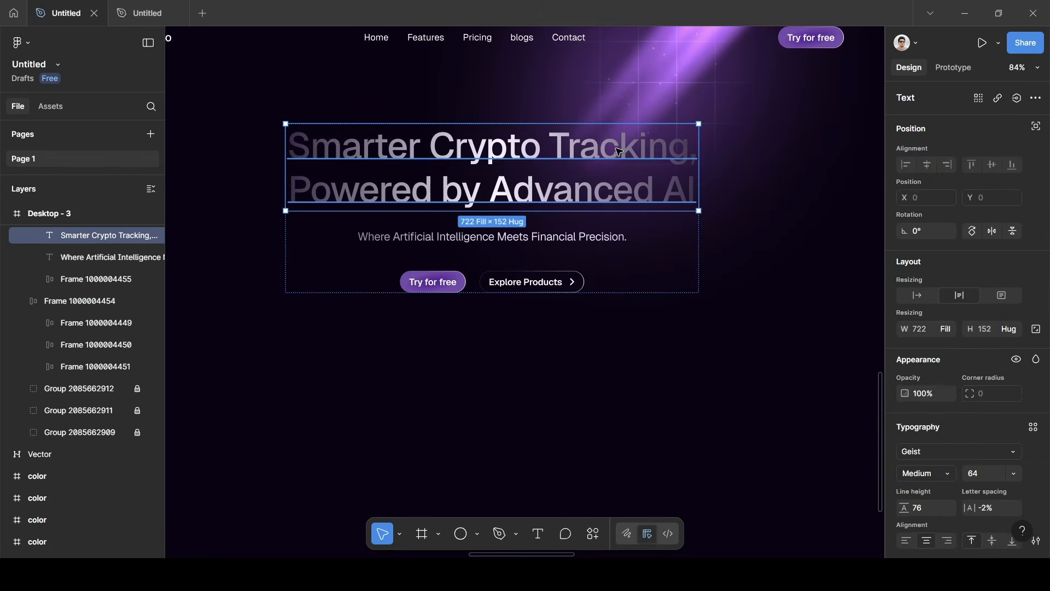
pyautogui.scroll(2, 662, 90)
pyautogui.hscroll(2, 662, 90)
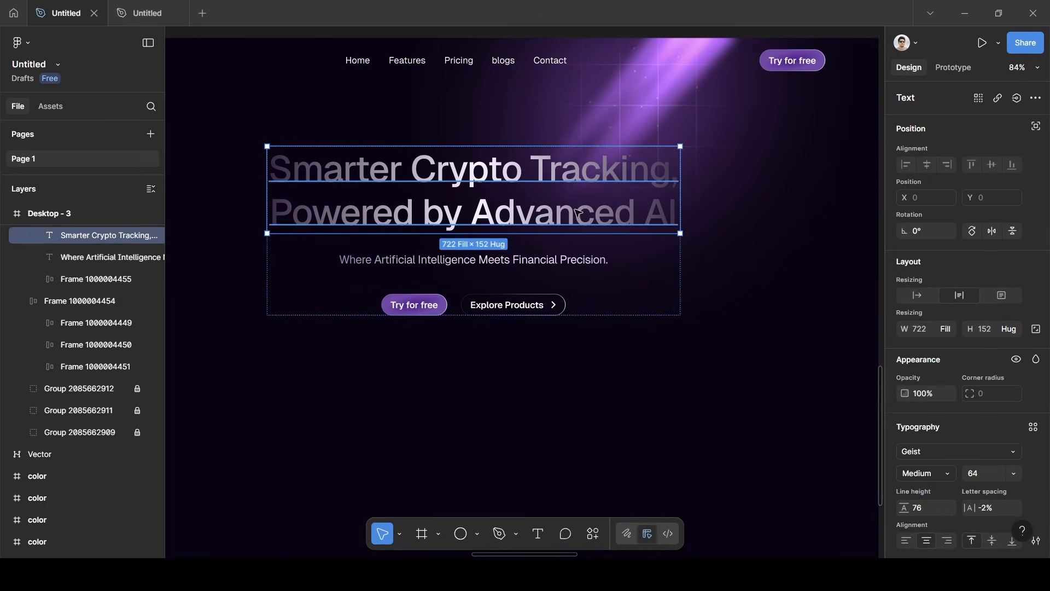
pyautogui.scroll(-5, 926, 453)
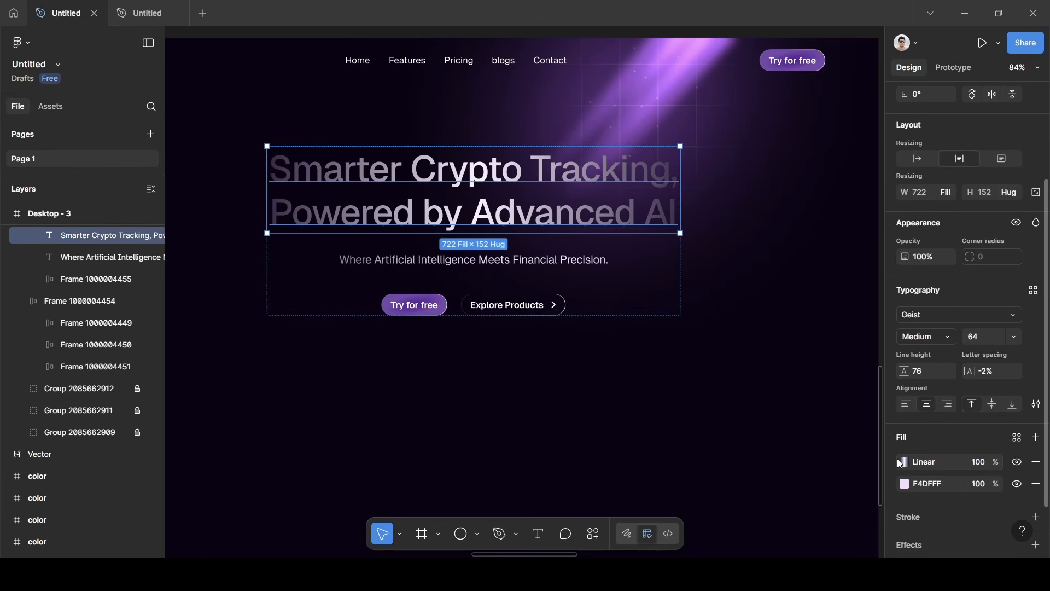
pyautogui.click(906, 462)
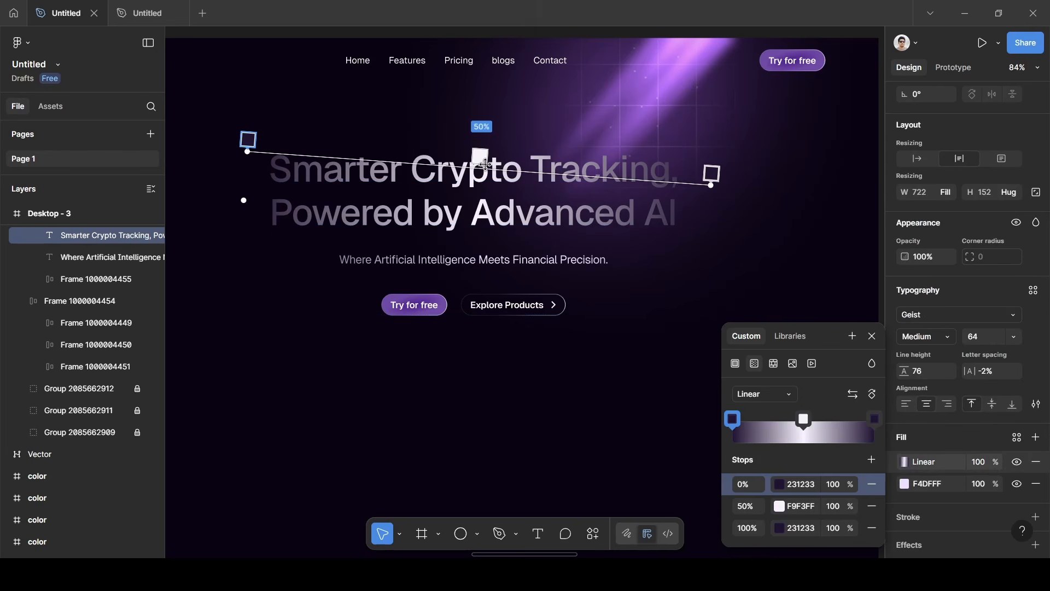
pyautogui.moveTo(485, 163); pyautogui.dragTo(573, 161)
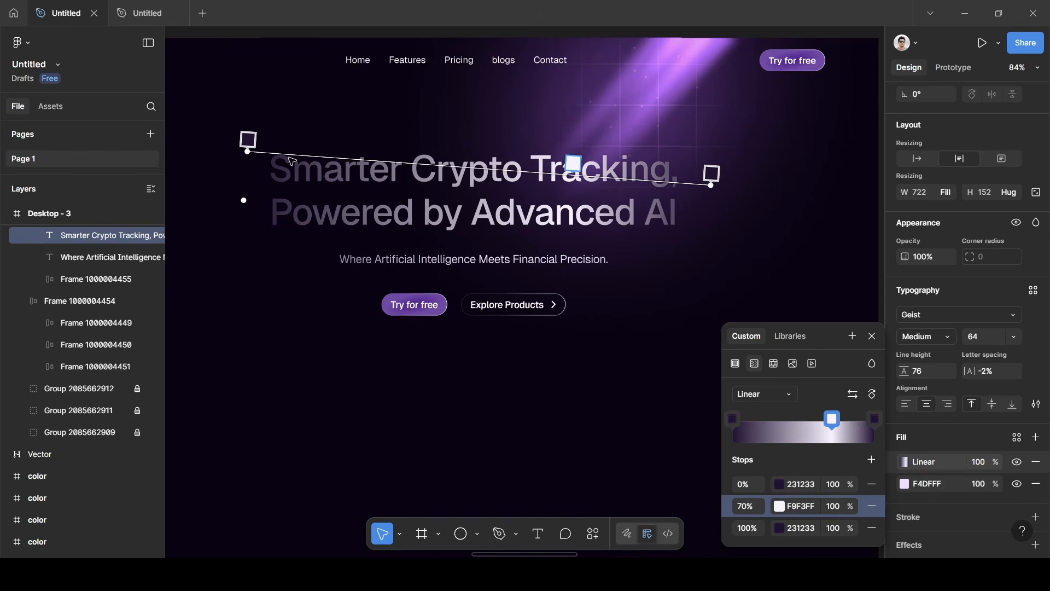
# Extend the start of the Desktop - 3 headline's linear gradient outward past the text and move its F9F3FF middle stop to 71%.
pyautogui.click(249, 142)
pyautogui.moveTo(249, 147); pyautogui.dragTo(225, 144)
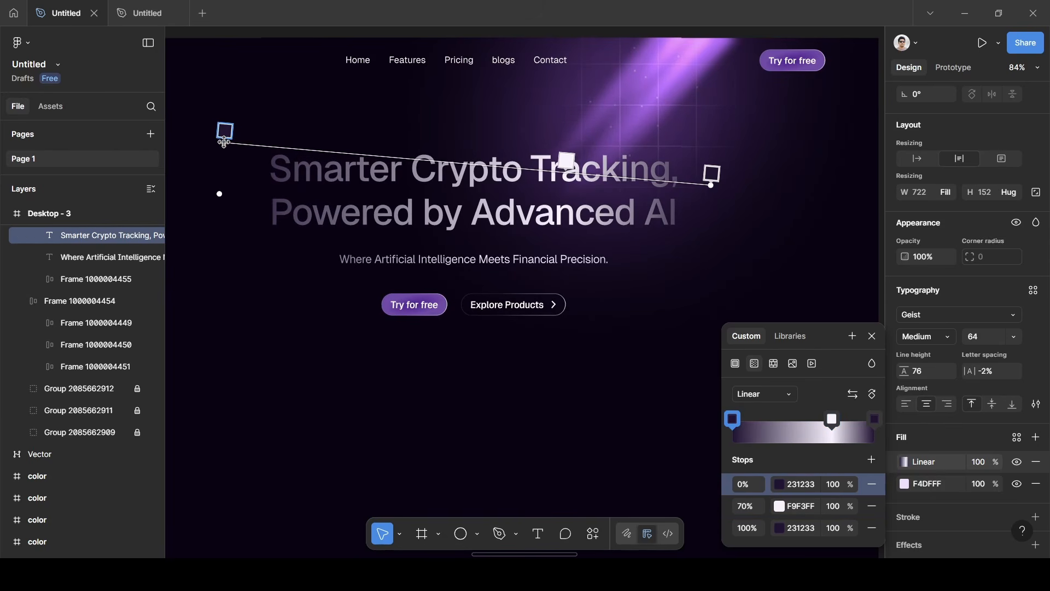
pyautogui.moveTo(566, 161); pyautogui.dragTo(570, 164)
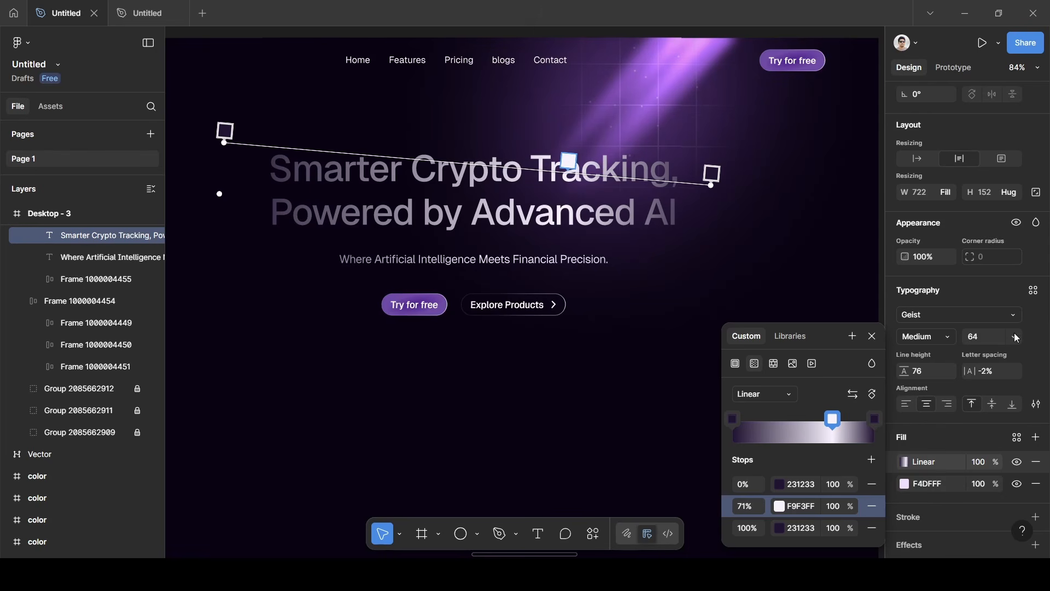
pyautogui.click(874, 336)
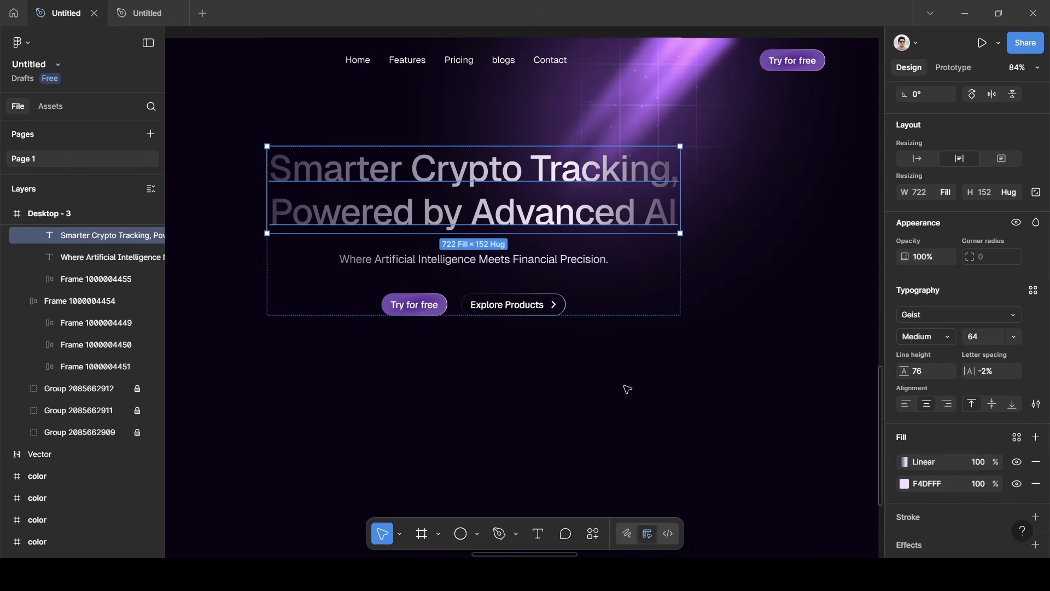
pyautogui.scroll(-3, 646, 381)
pyautogui.click(825, 321)
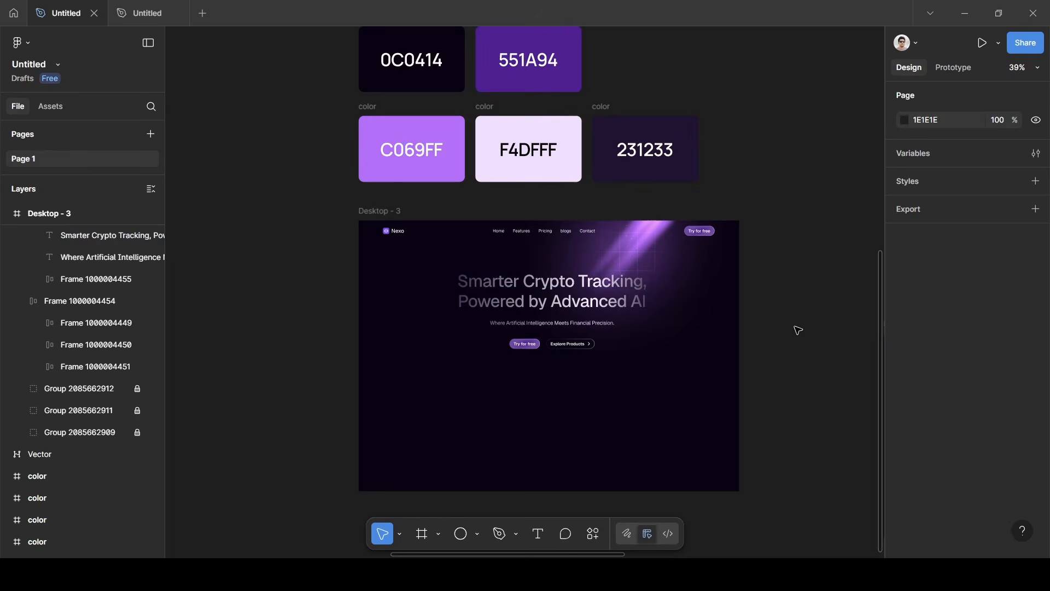
# Examine the header, headline gradient and background of the Desktop - 3 hero as a whole.
pyautogui.scroll(2, 797, 329)
pyautogui.scroll(-5, 797, 330)
pyautogui.hscroll(-4, 798, 329)
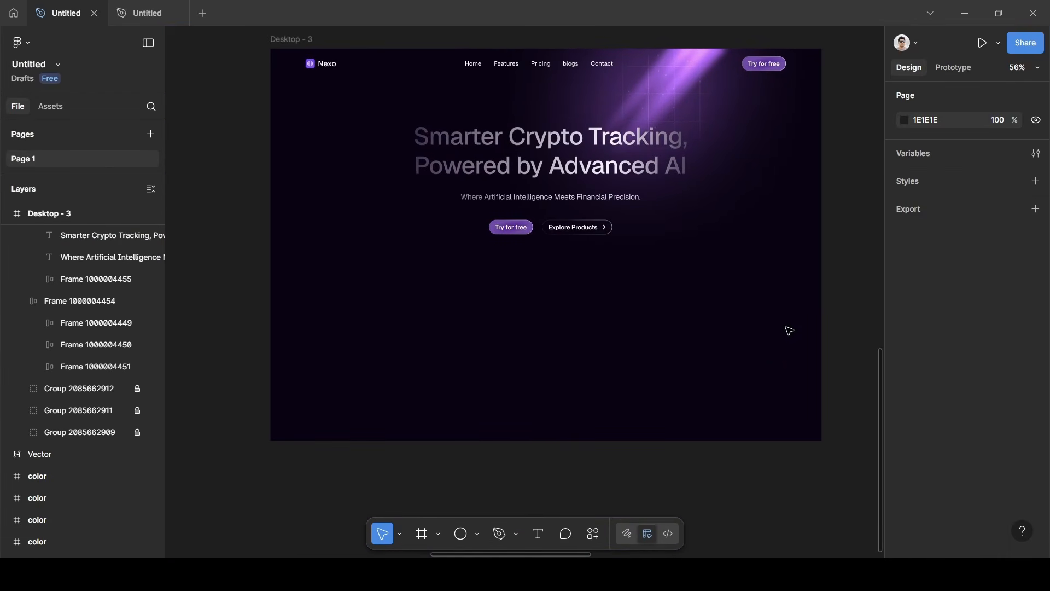
pyautogui.scroll(-3, 788, 330)
pyautogui.scroll(4, 696, 345)
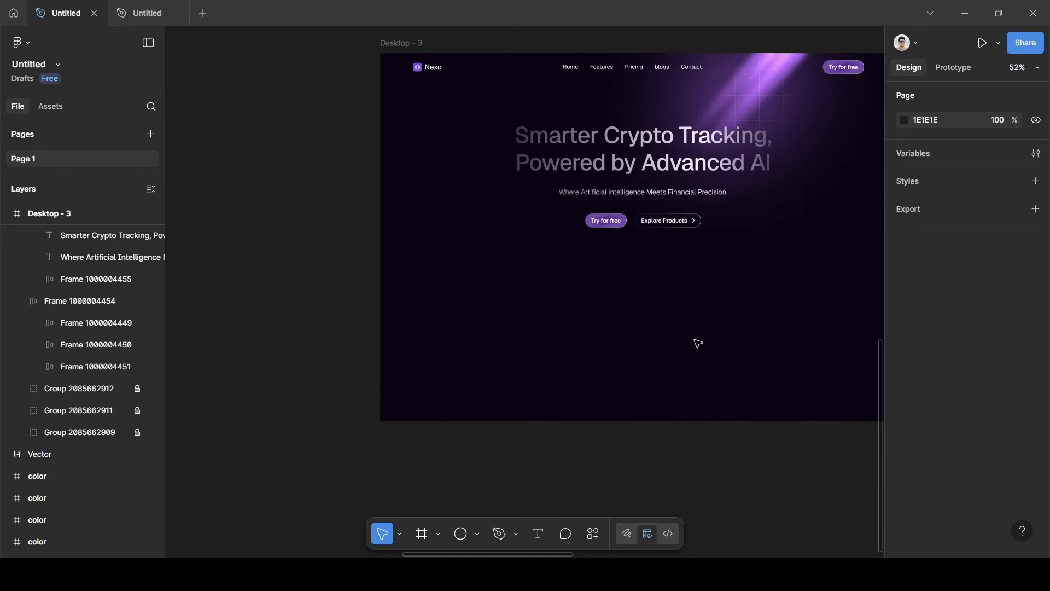
pyautogui.scroll(1, 670, 373)
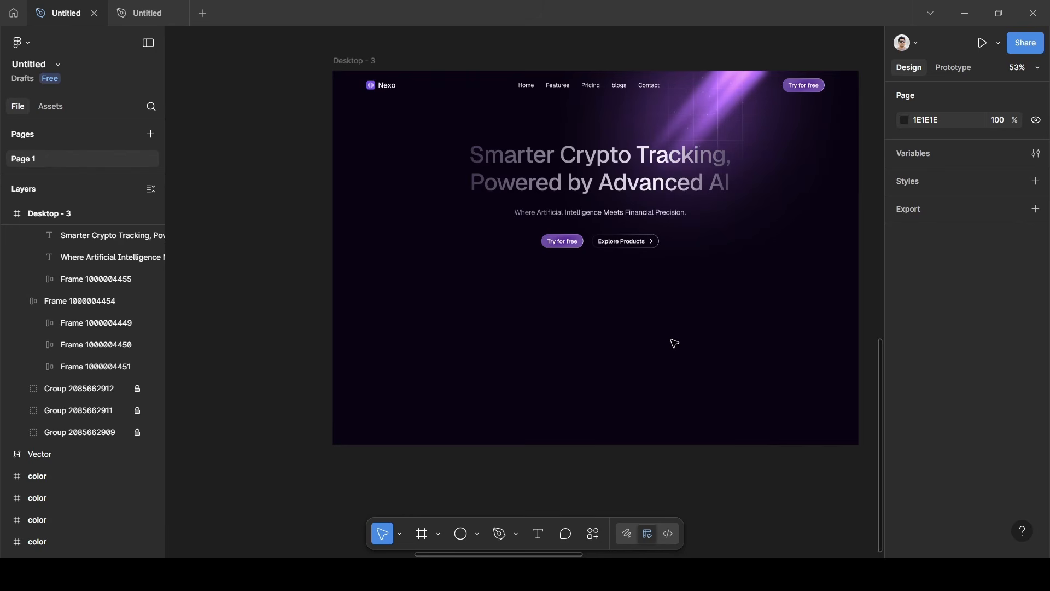
pyautogui.hscroll(2, 675, 343)
pyautogui.hscroll(-1, 674, 343)
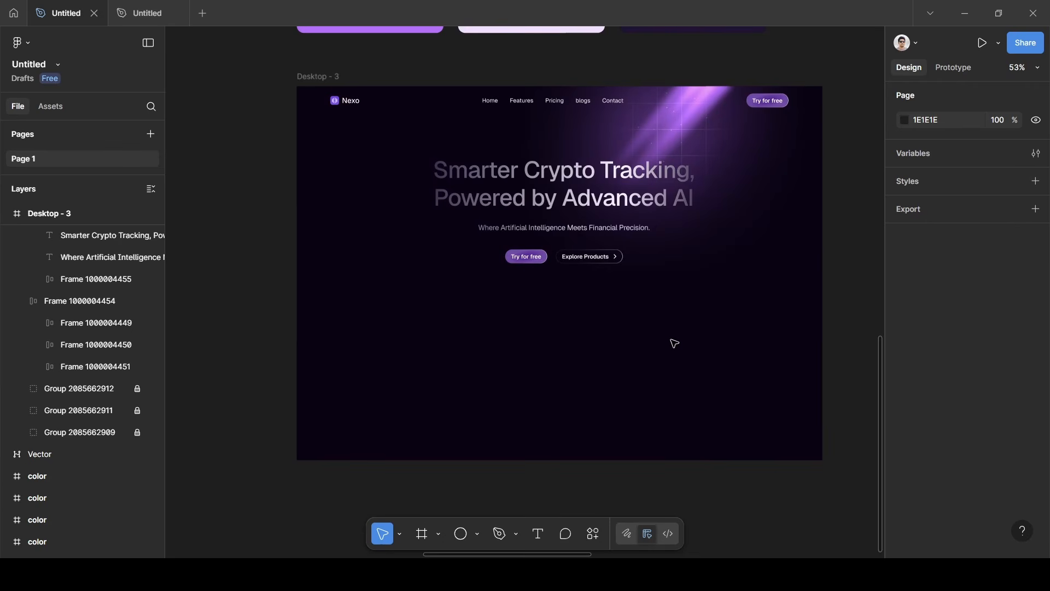
pyautogui.hscroll(2, 674, 343)
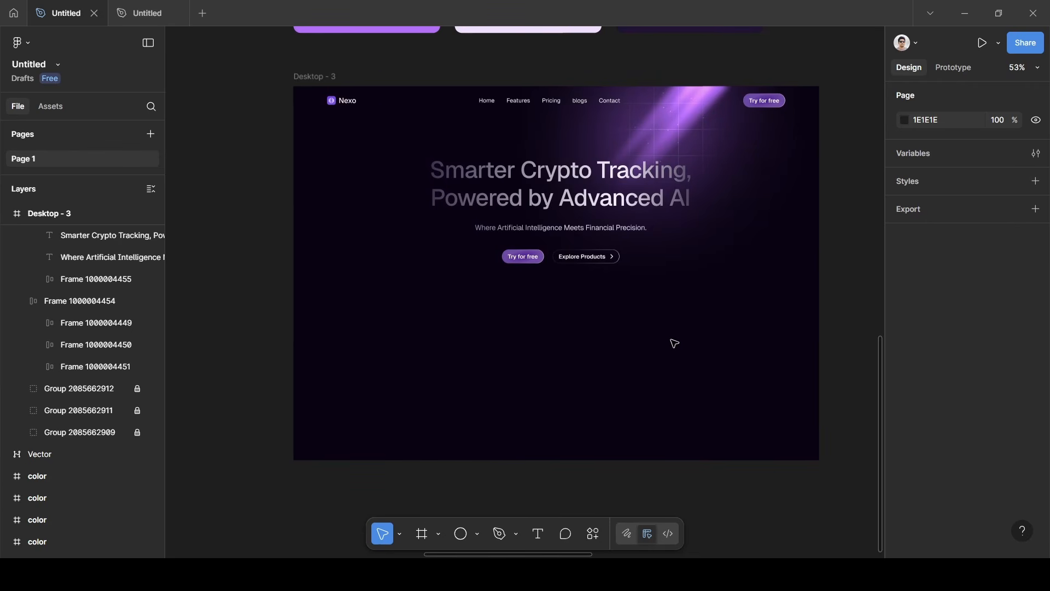
# Cut the Dashboard DeFi frame from the canvas and paste it into Desktop - 3.
pyautogui.hscroll(3, 680, 330)
pyautogui.scroll(-3, 680, 330)
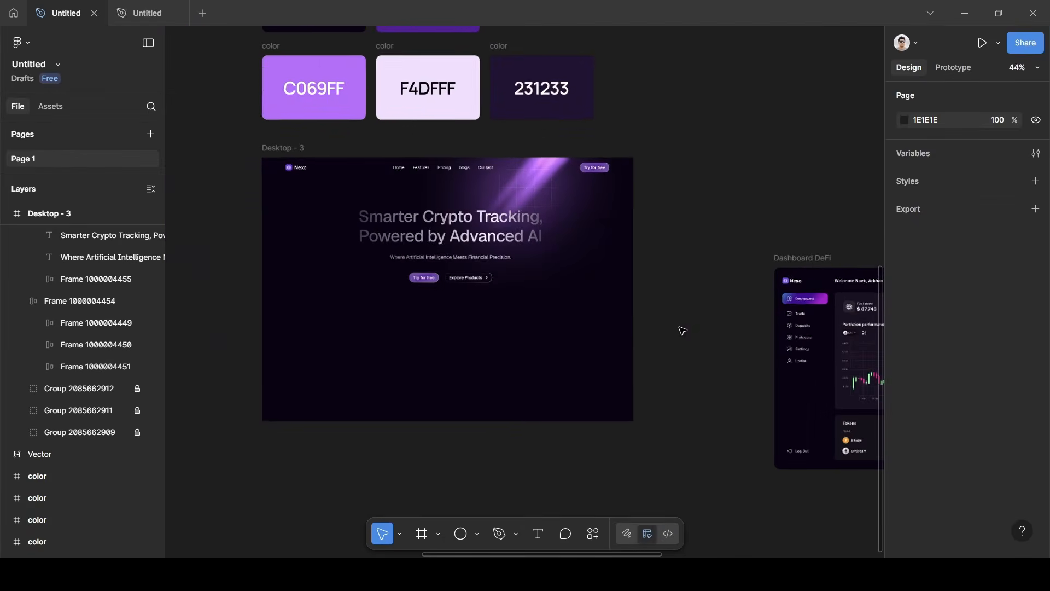
pyautogui.hscroll(3, 680, 330)
pyautogui.click(638, 248)
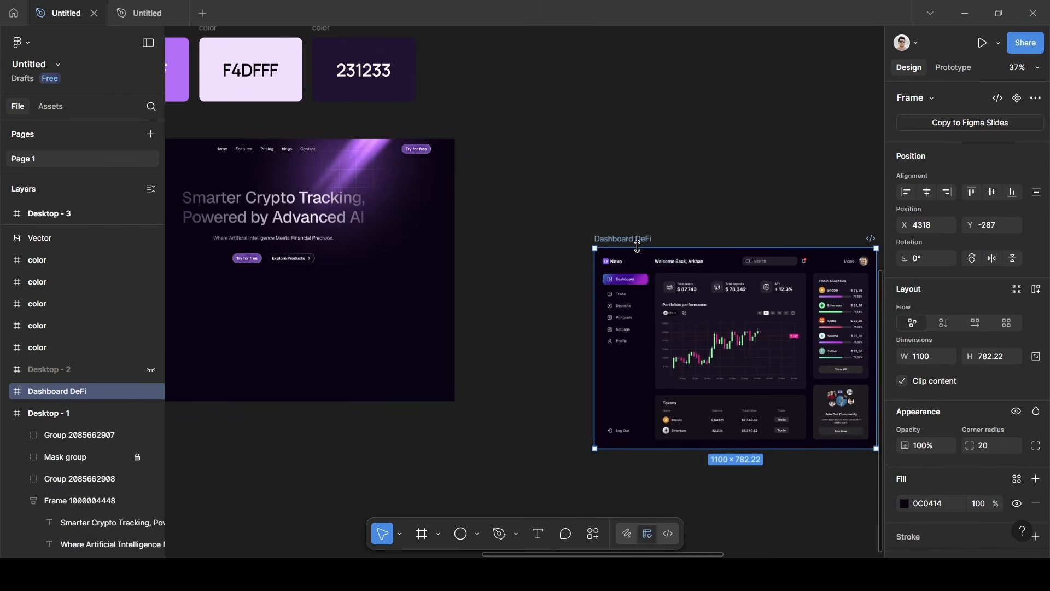
pyautogui.press('Delete')
pyautogui.hscroll(-5, 560, 263)
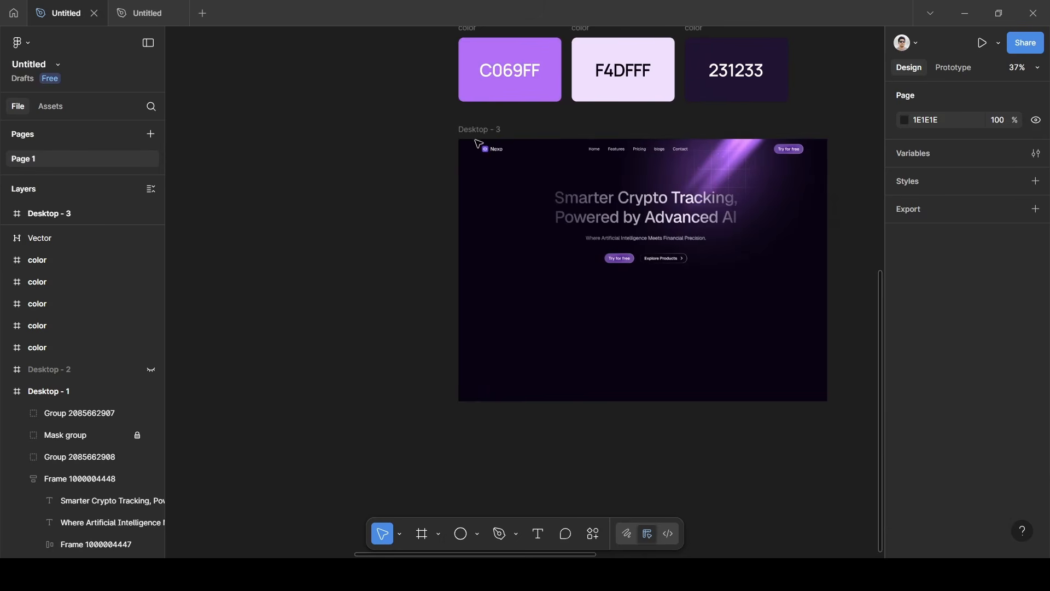
pyautogui.click(479, 144)
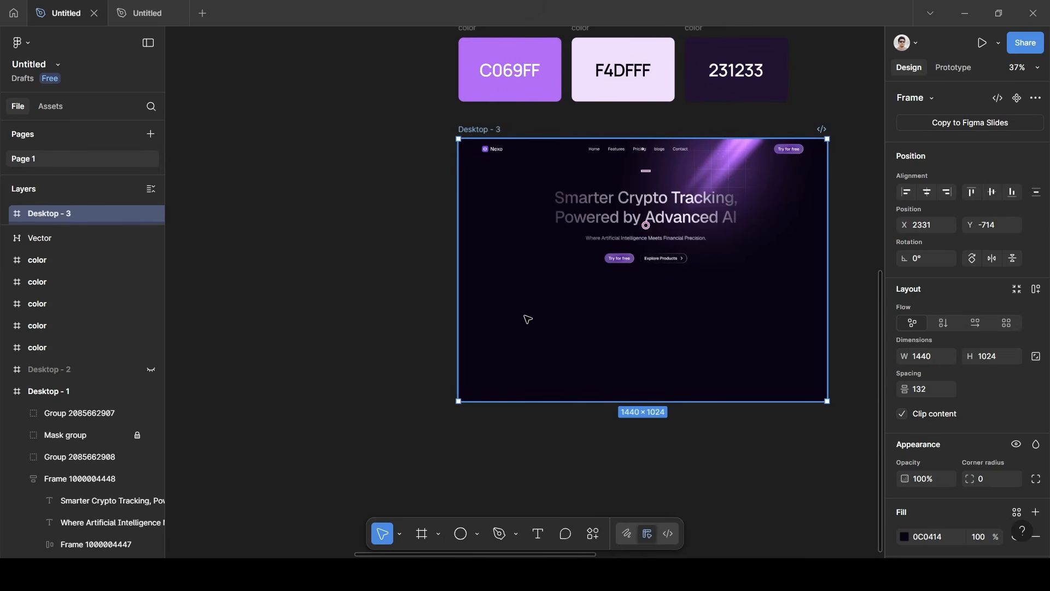
pyautogui.hotkey('ctrl', 'v')
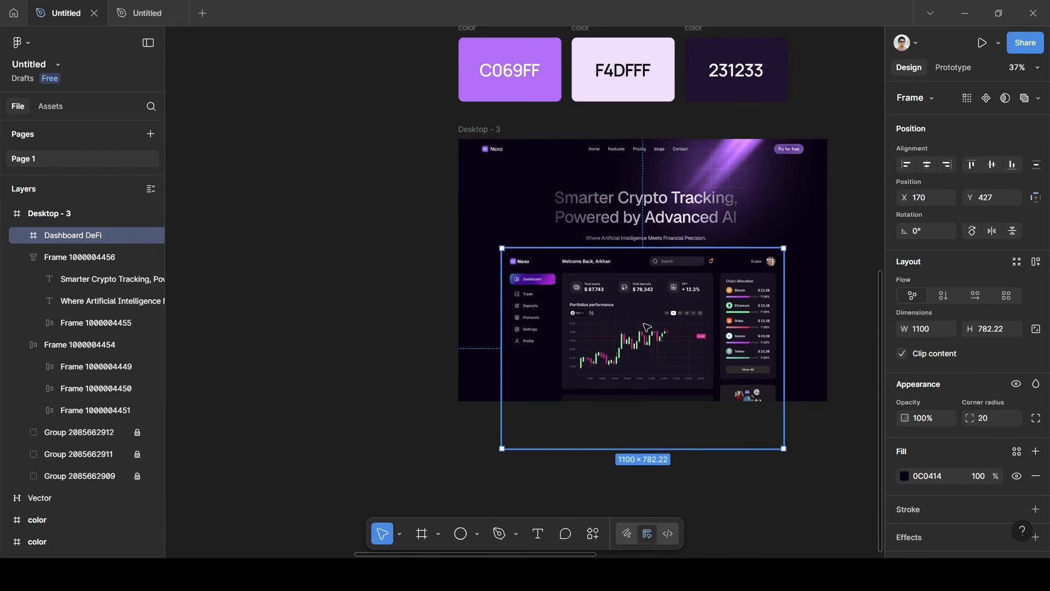
# Position the Dashboard DeFi frame horizontally centred below the hero buttons in Desktop - 3, at X 170, Y 556.
pyautogui.moveTo(651, 344); pyautogui.dragTo(649, 355)
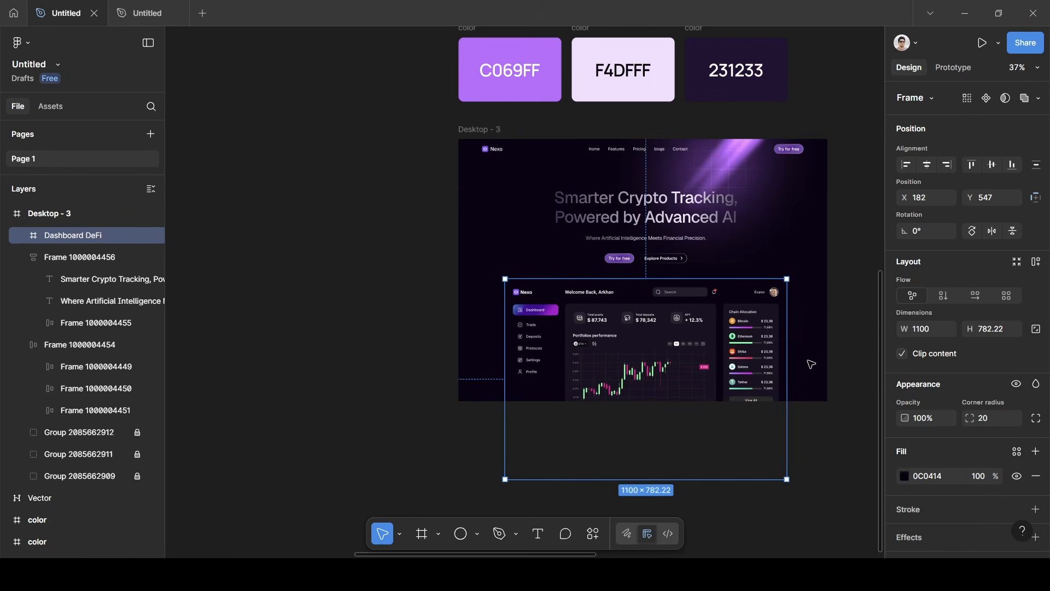
pyautogui.scroll(2, 811, 370)
pyautogui.hscroll(2, 810, 369)
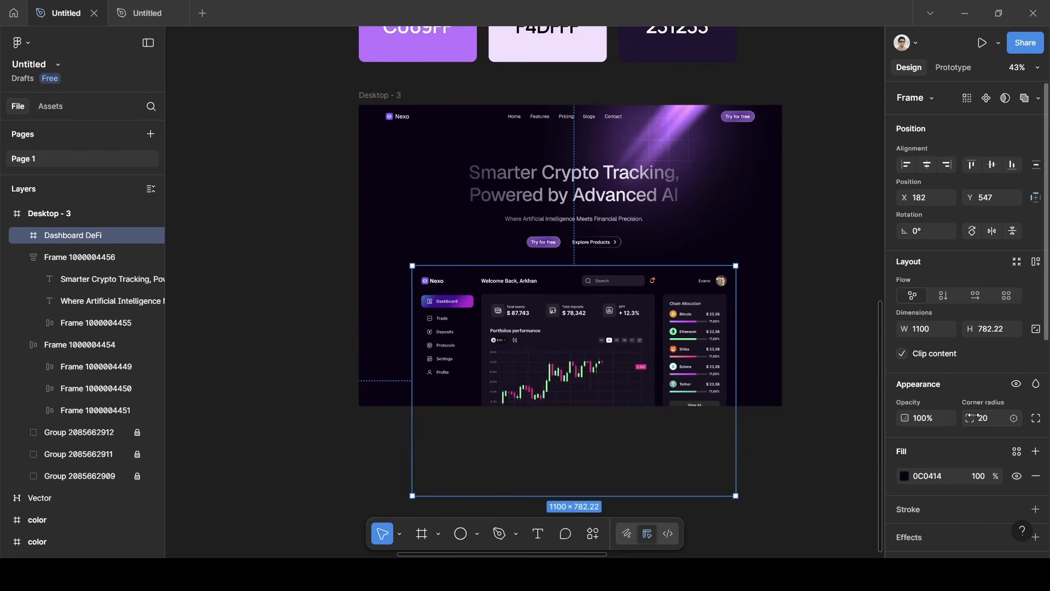
pyautogui.moveTo(576, 331); pyautogui.dragTo(574, 333)
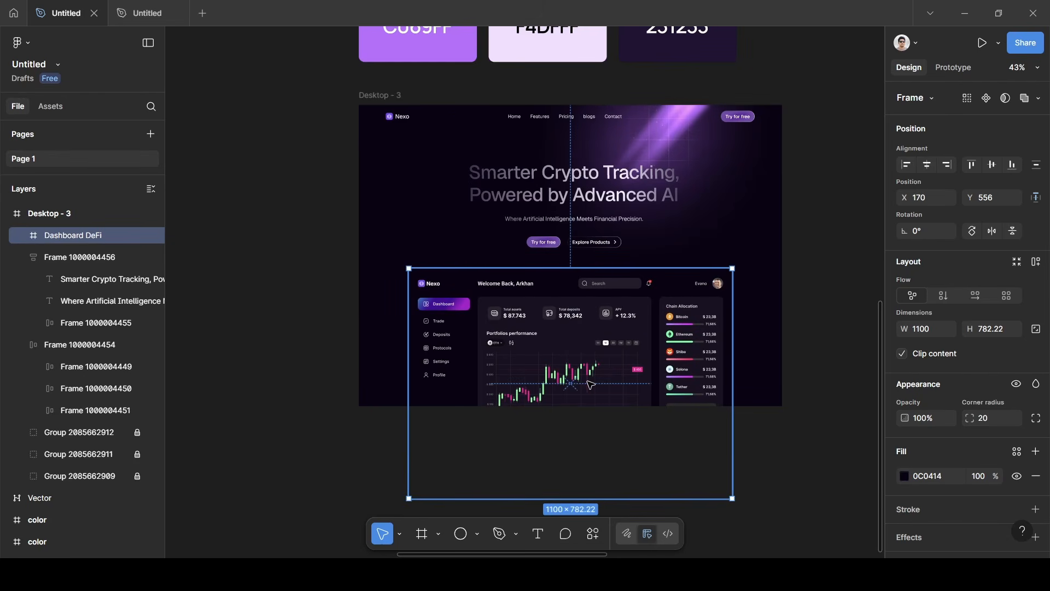
# Add an outside stroke of weight 1 with a radial gradient to the Dashboard DeFi frame.
pyautogui.scroll(5, 591, 385)
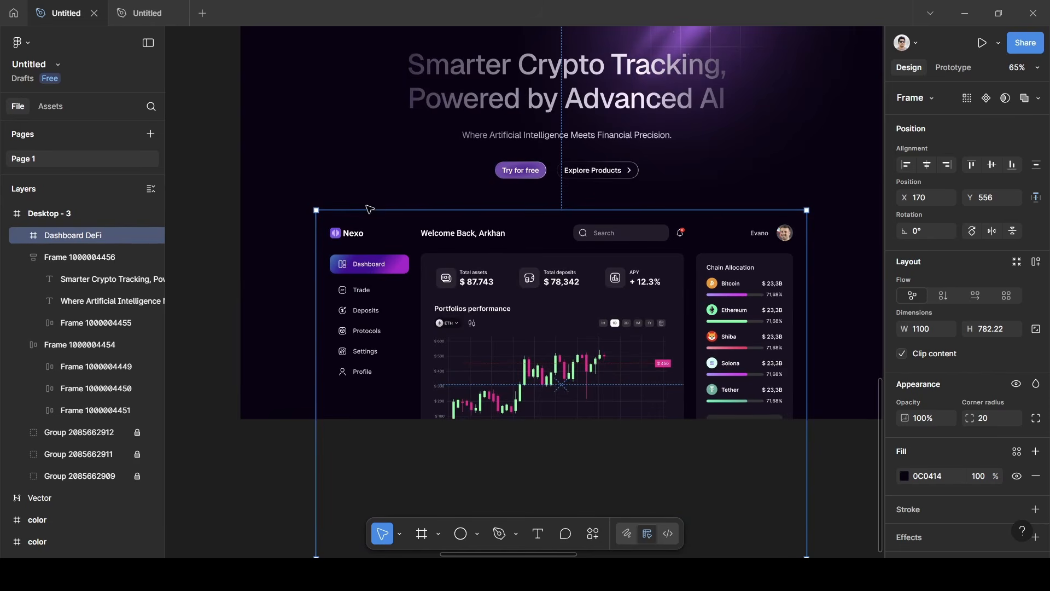
pyautogui.scroll(-4, 1001, 451)
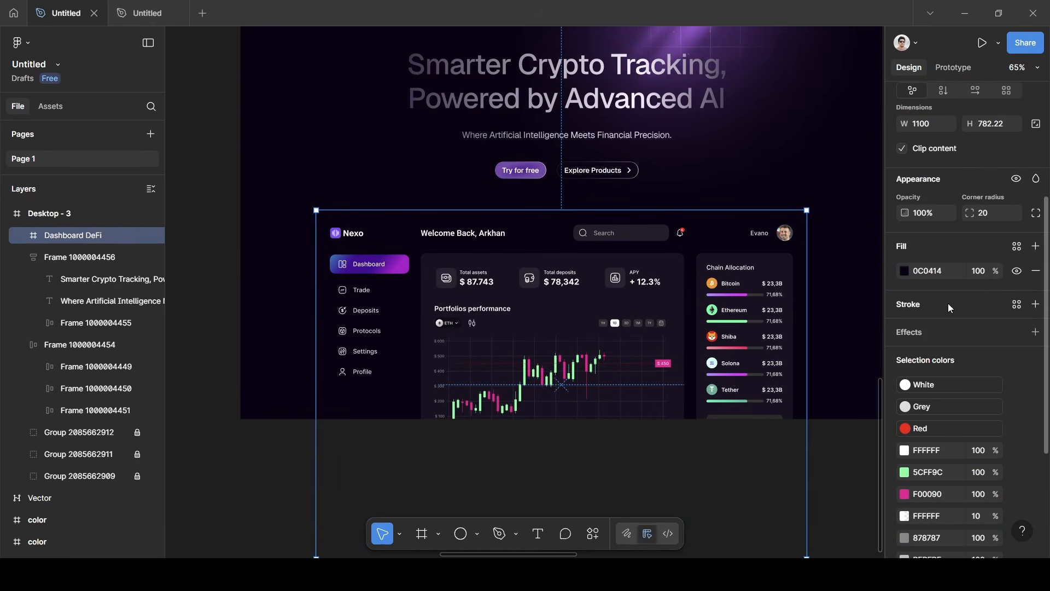
pyautogui.click(1032, 311)
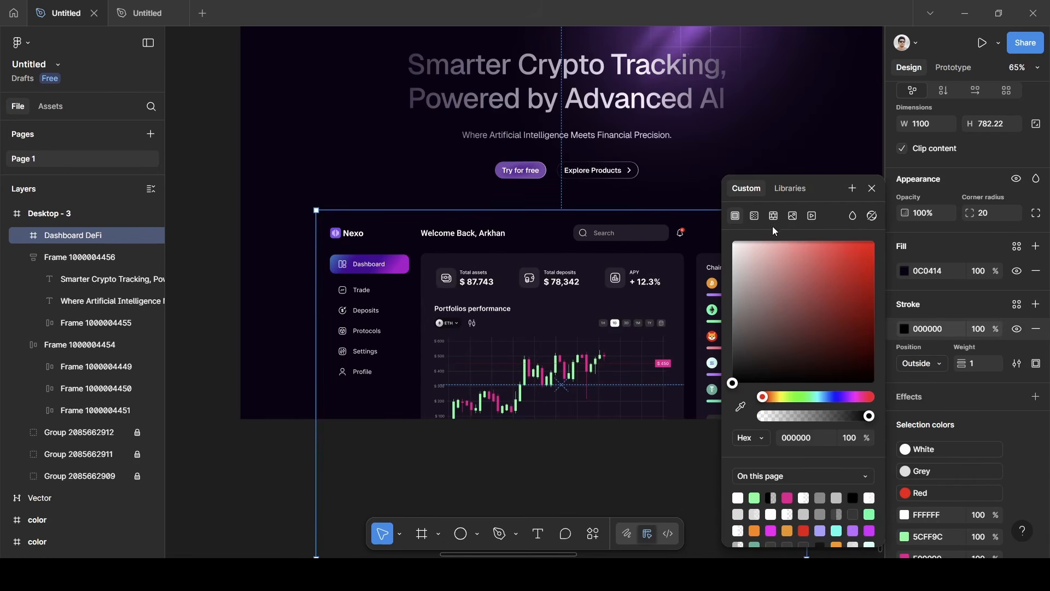
pyautogui.click(754, 217)
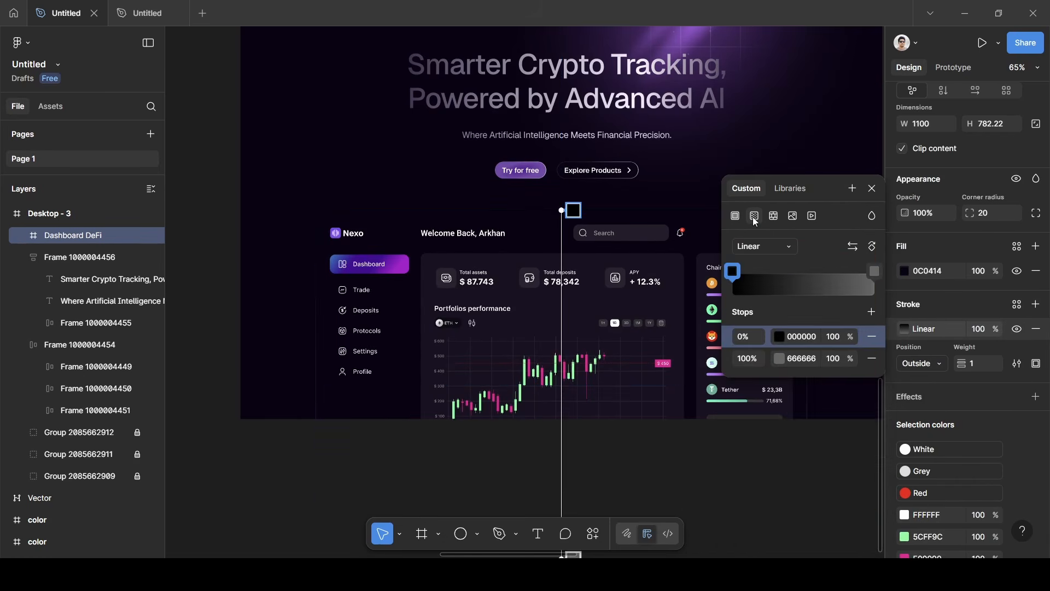
pyautogui.click(763, 247)
pyautogui.click(764, 261)
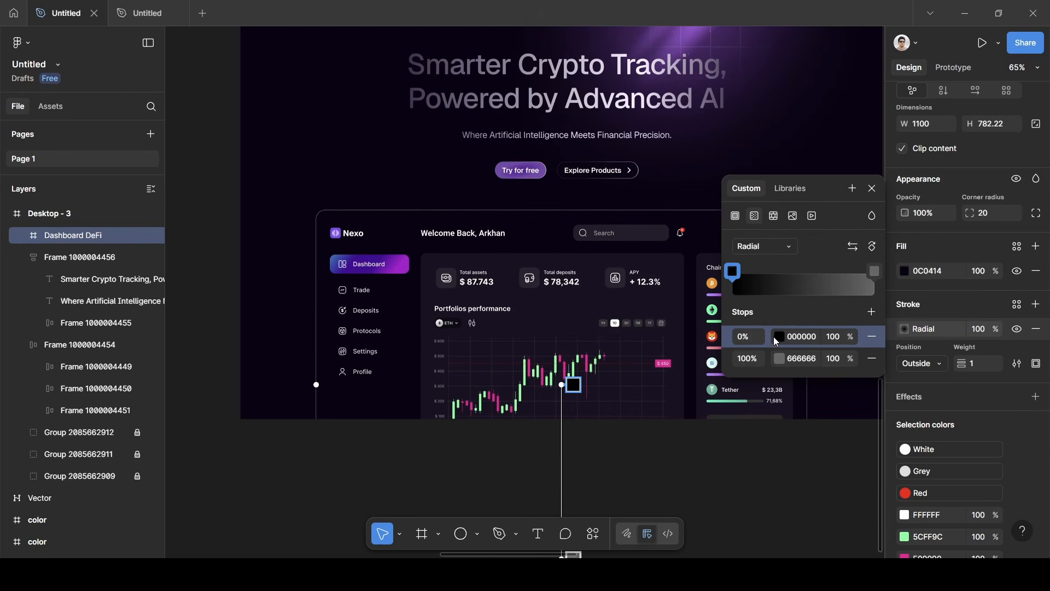
# Set the 0% stop of the dashboard's stroke gradient to F4DFFF by sampling the palette swatch.
pyautogui.scroll(-5, 638, 344)
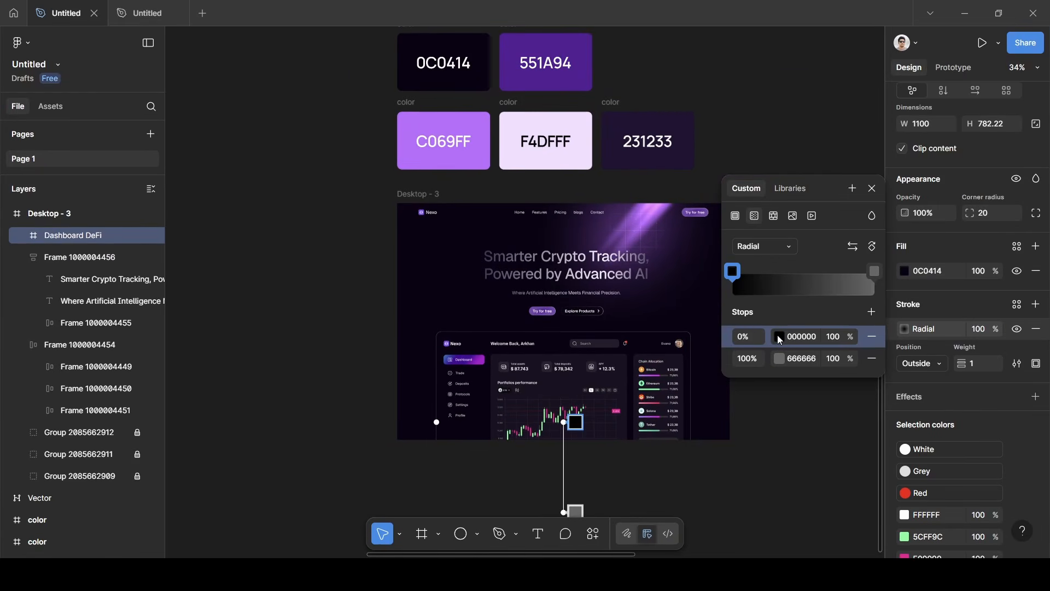
pyautogui.click(777, 336)
pyautogui.click(576, 406)
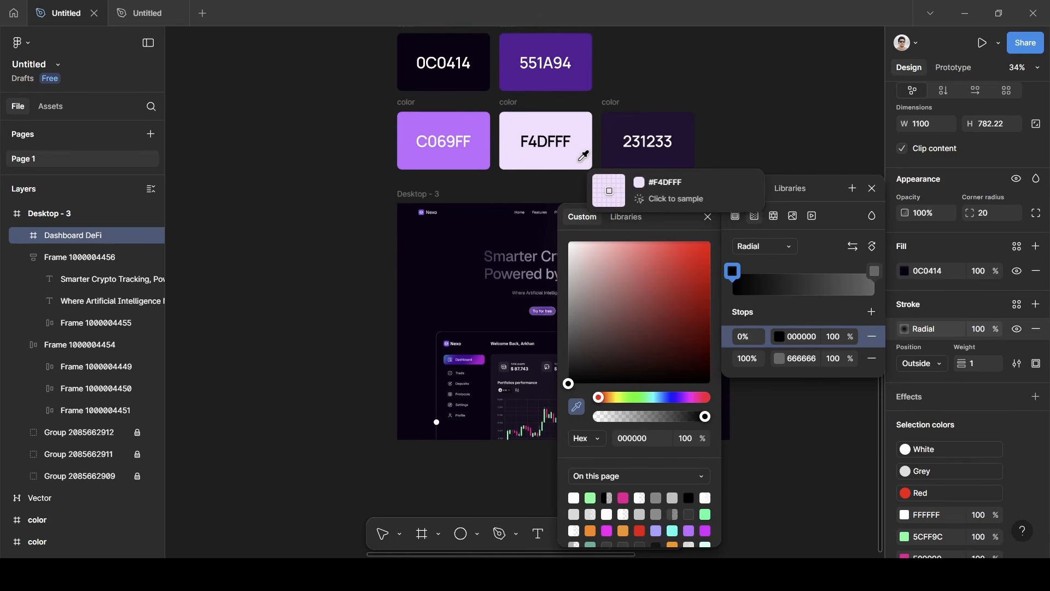
pyautogui.click(585, 150)
pyautogui.click(803, 338)
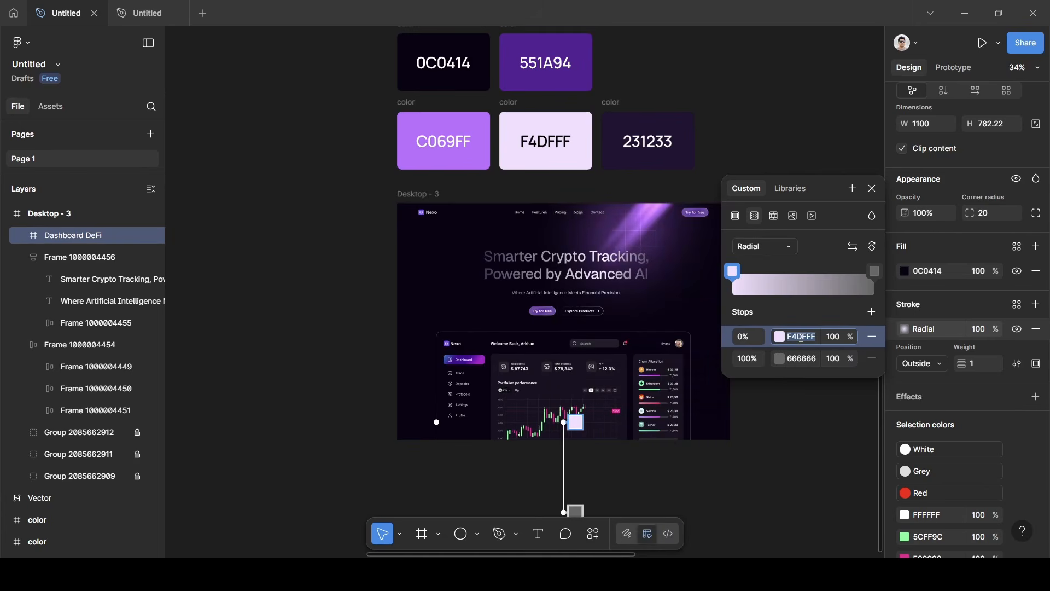
# Set the 100% stop of the dashboard's stroke gradient to F4DFFF, sampled from the palette swatch, with 0% opacity.
pyautogui.click(804, 360)
pyautogui.press('BackSpace')
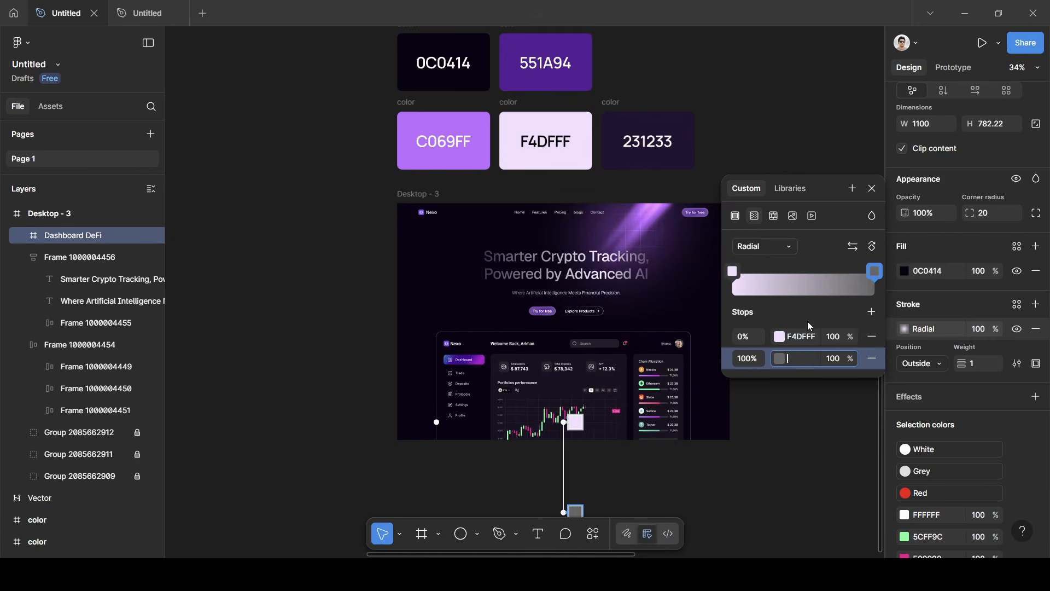
pyautogui.click(782, 359)
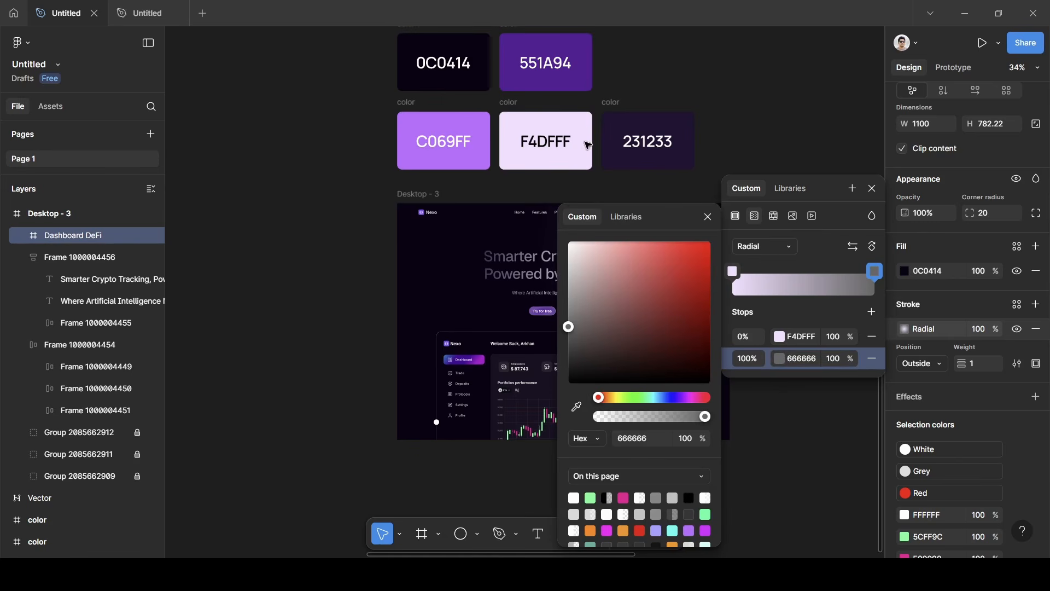
pyautogui.click(576, 407)
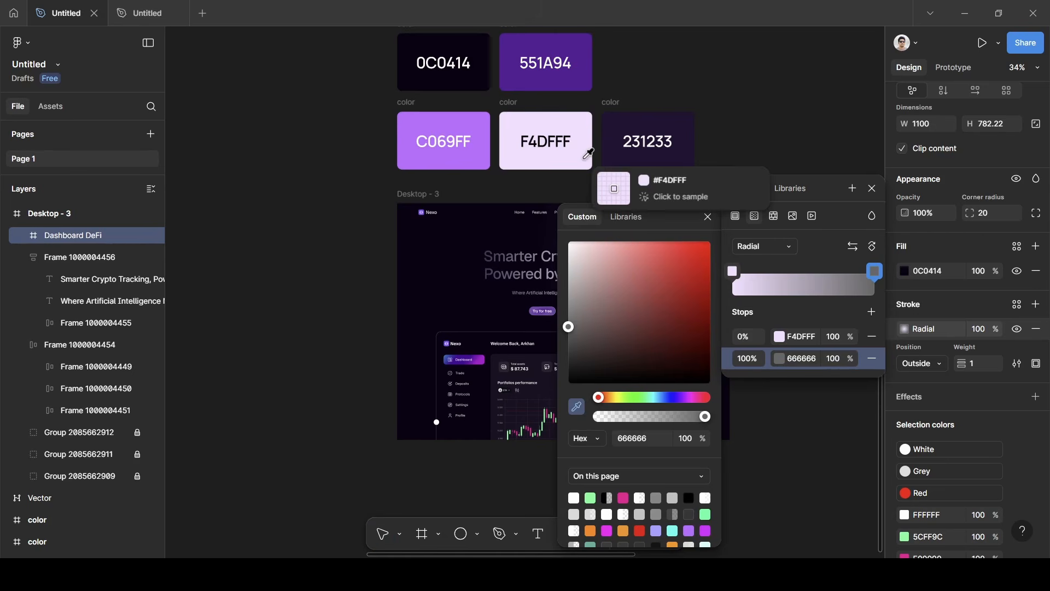
pyautogui.click(588, 162)
pyautogui.click(837, 359)
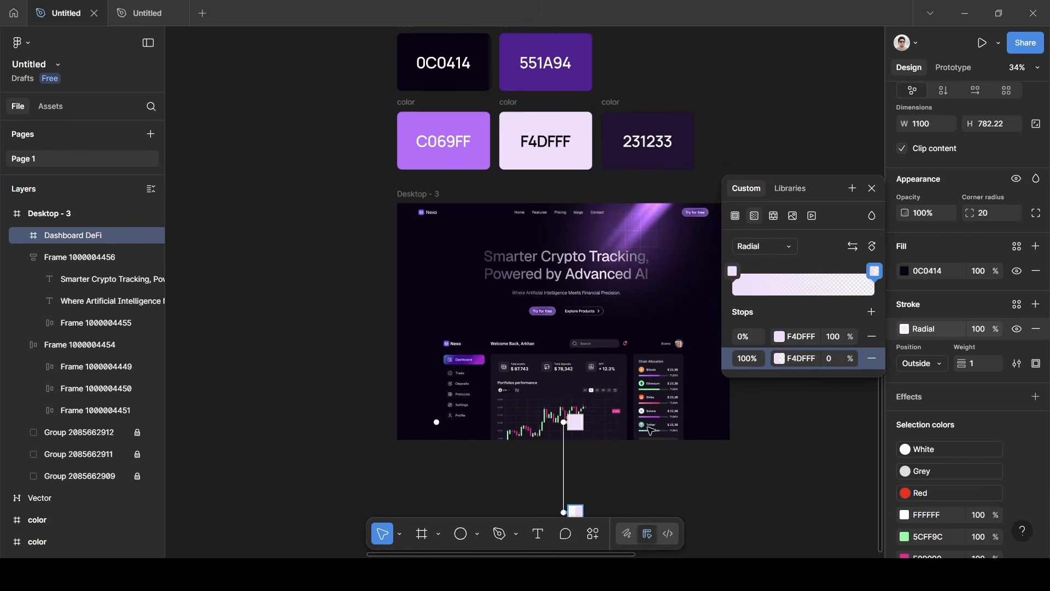
pyautogui.scroll(5, 649, 431)
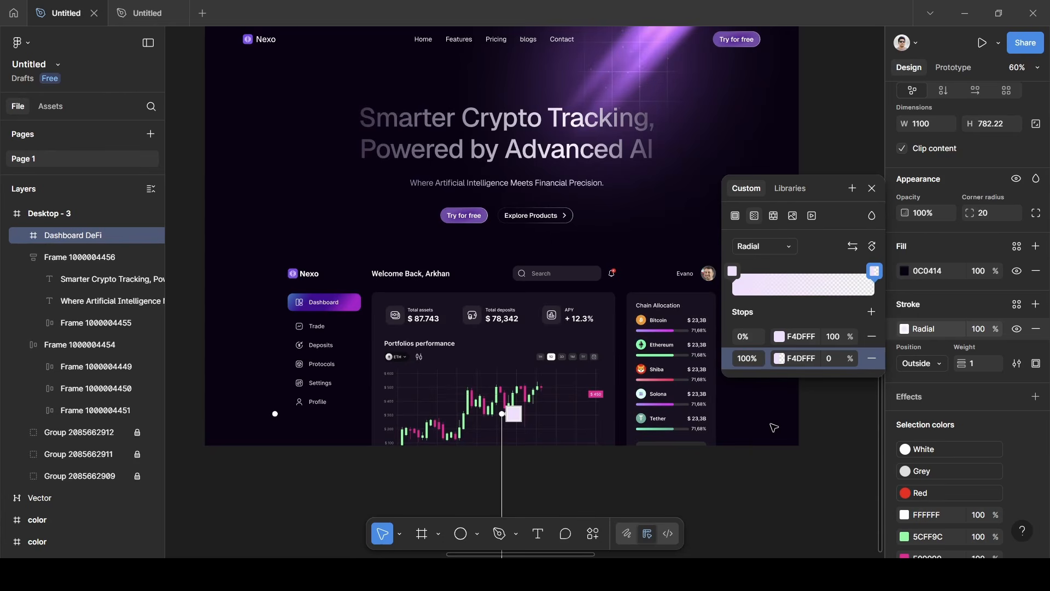
pyautogui.scroll(-1, 787, 405)
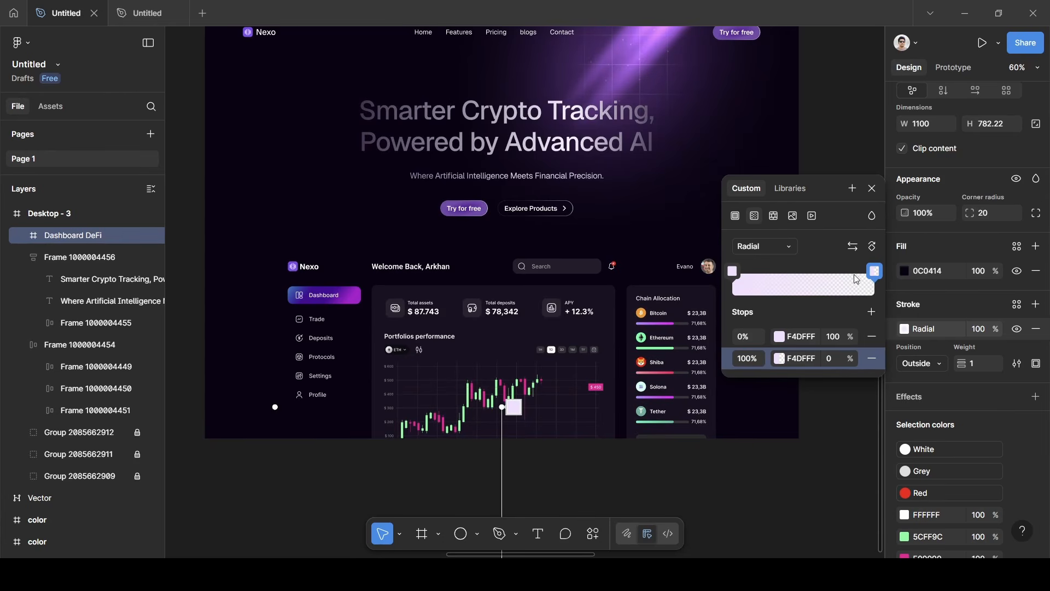
pyautogui.click(872, 188)
# Move the centre of the dashboard's radial stroke gradient to the middle of the frame's top edge and shorten its vertical reach.
pyautogui.scroll(-3, 528, 449)
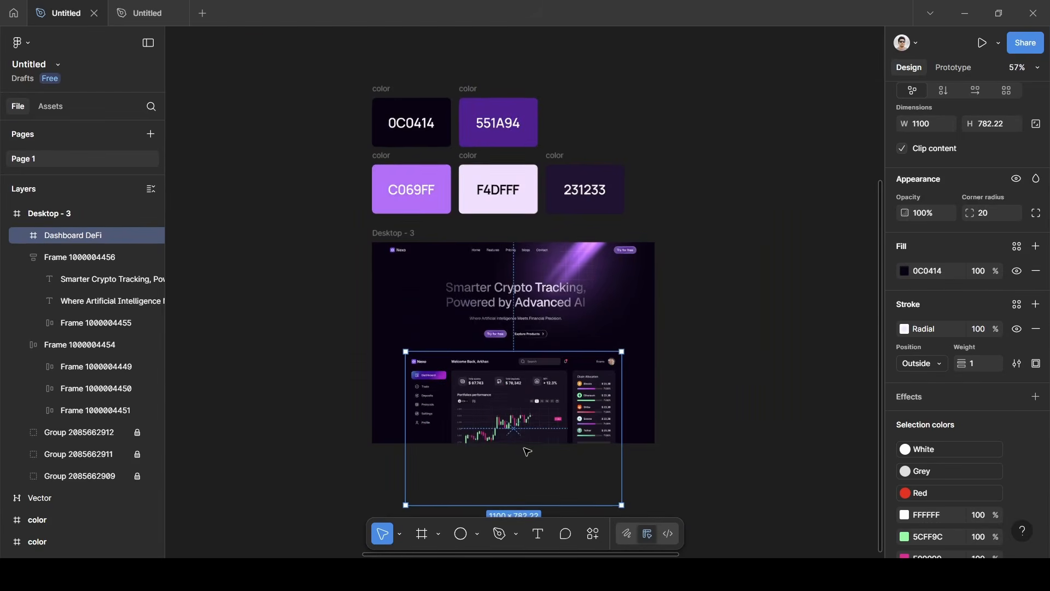
pyautogui.click(904, 328)
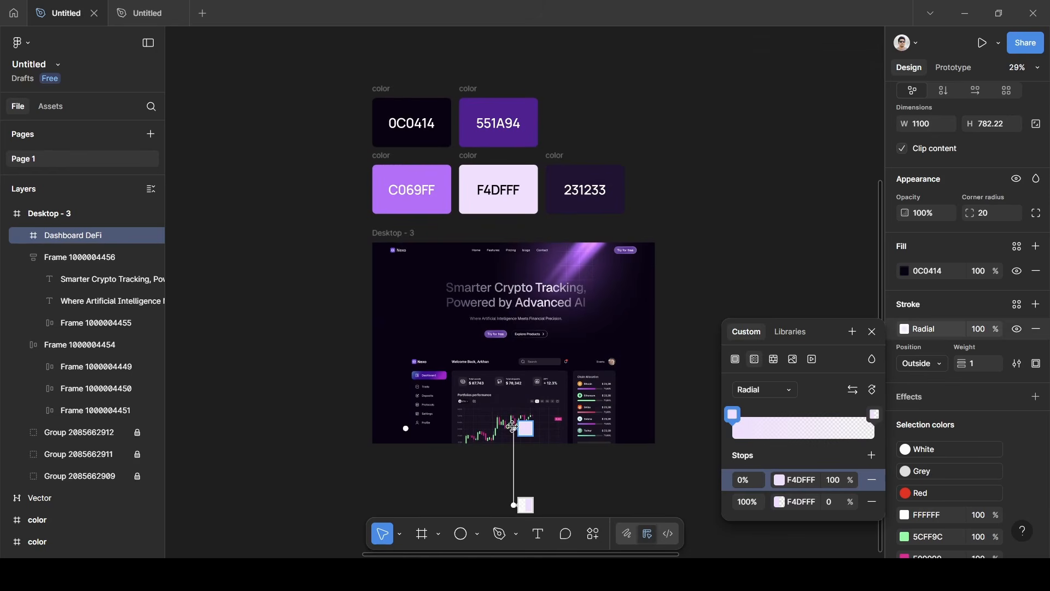
pyautogui.moveTo(513, 427); pyautogui.dragTo(514, 351)
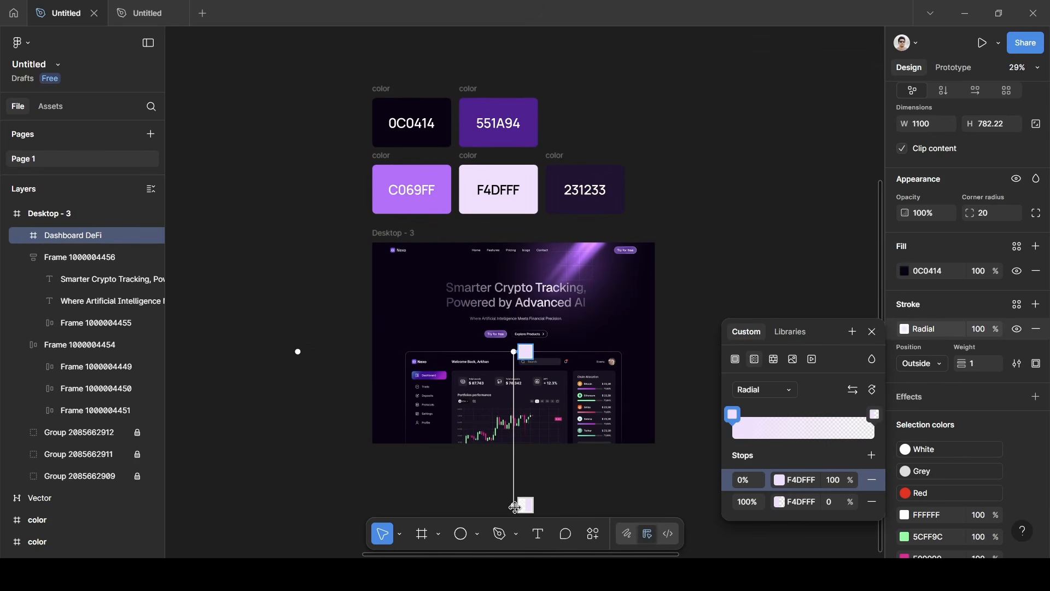
pyautogui.moveTo(515, 507); pyautogui.dragTo(516, 478)
pyautogui.scroll(4, 516, 478)
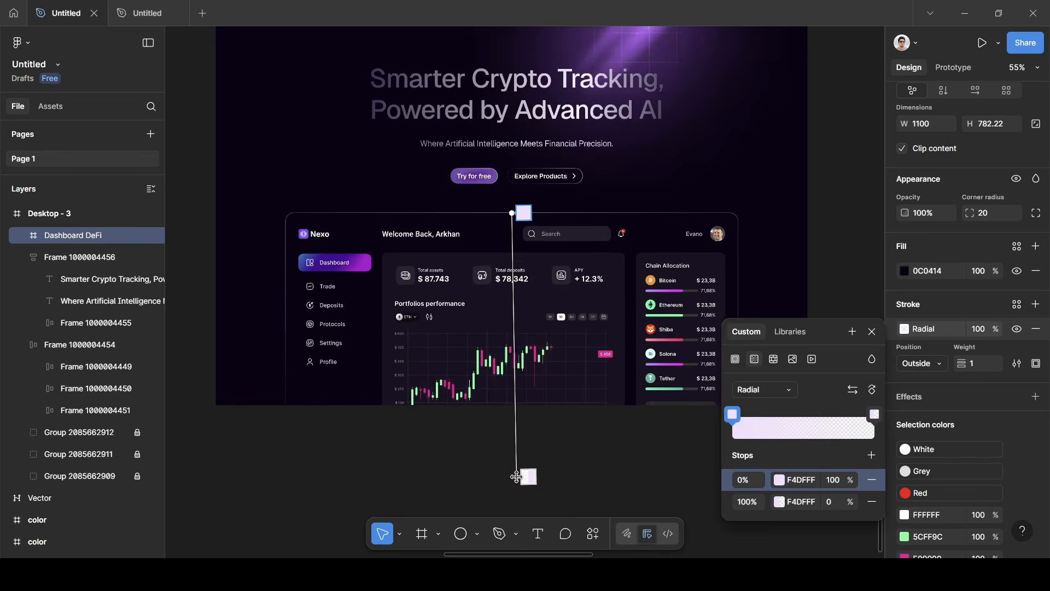
# Shorten the vertical reach of the dashboard's radial stroke gradient so it ends within the upper part of the frame.
pyautogui.scroll(2, 516, 478)
pyautogui.moveTo(516, 478); pyautogui.dragTo(513, 295)
pyautogui.click(873, 331)
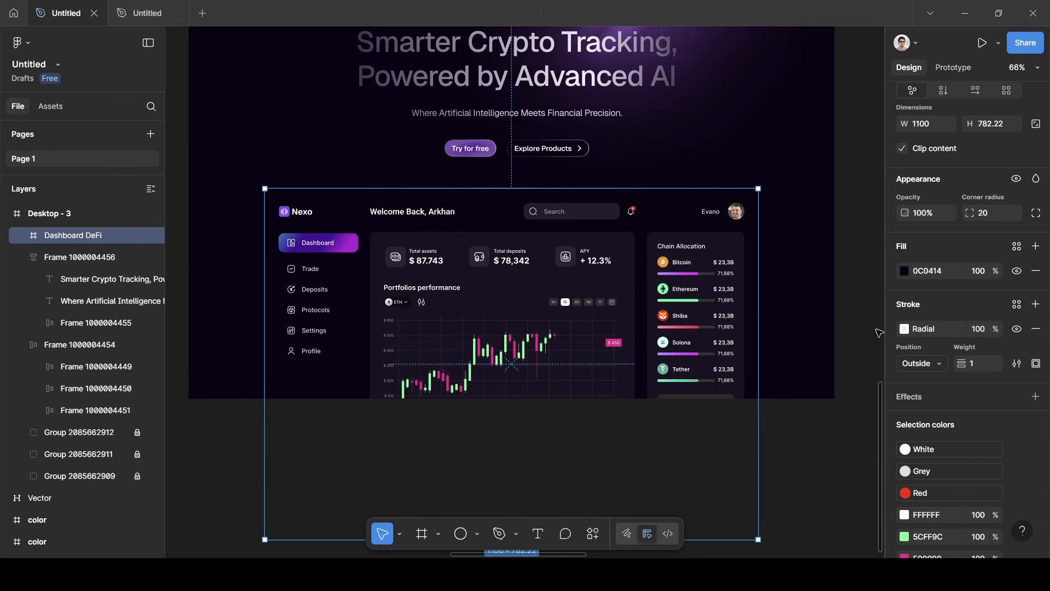
# Set the Dashboard DeFi frame's stroke weight to 6, keeping its position at Outside.
pyautogui.click(976, 368)
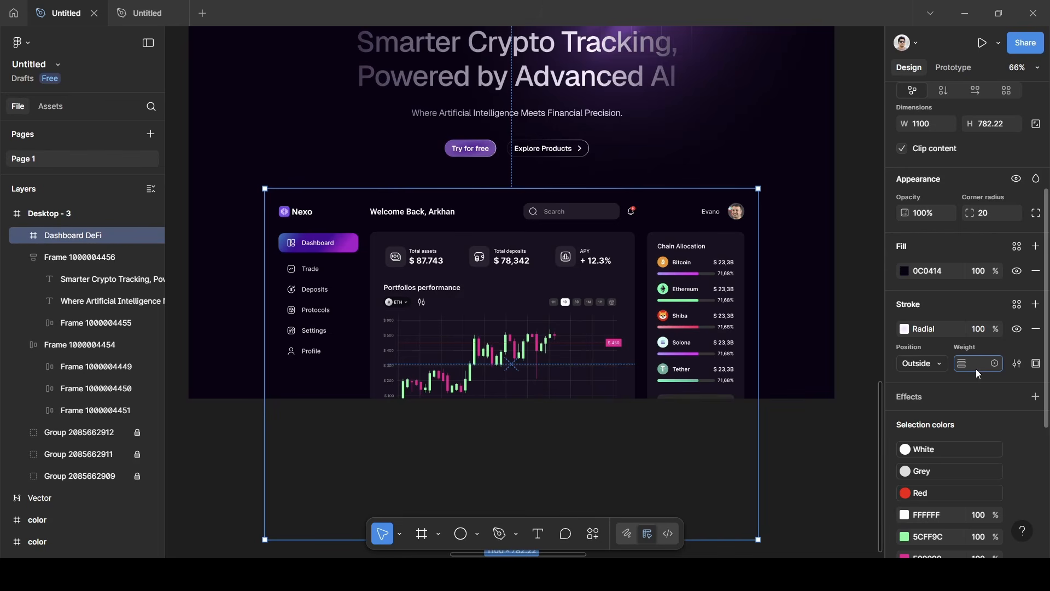
pyautogui.click(959, 302)
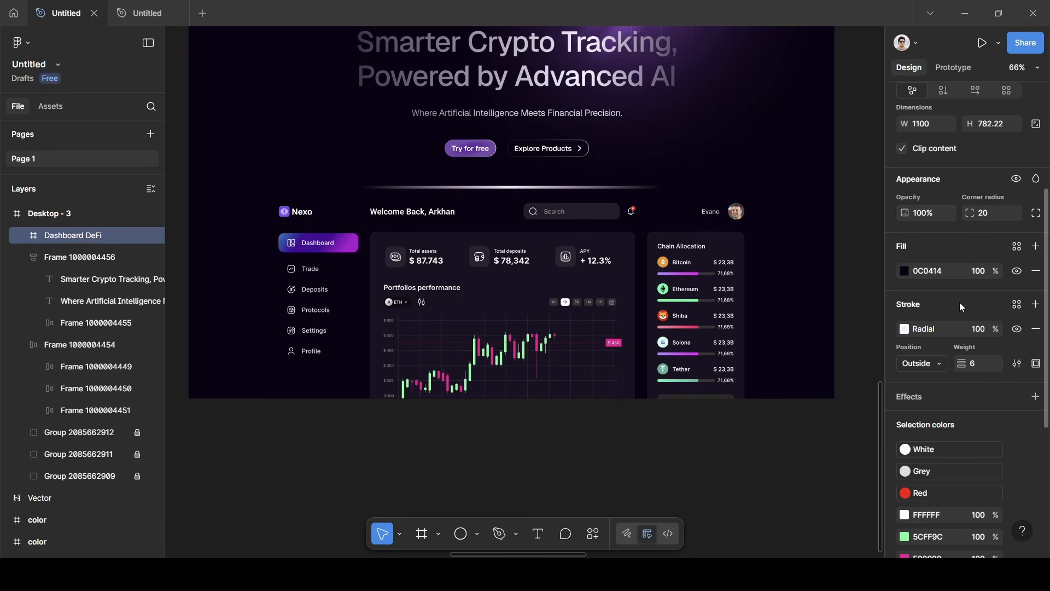
pyautogui.click(935, 363)
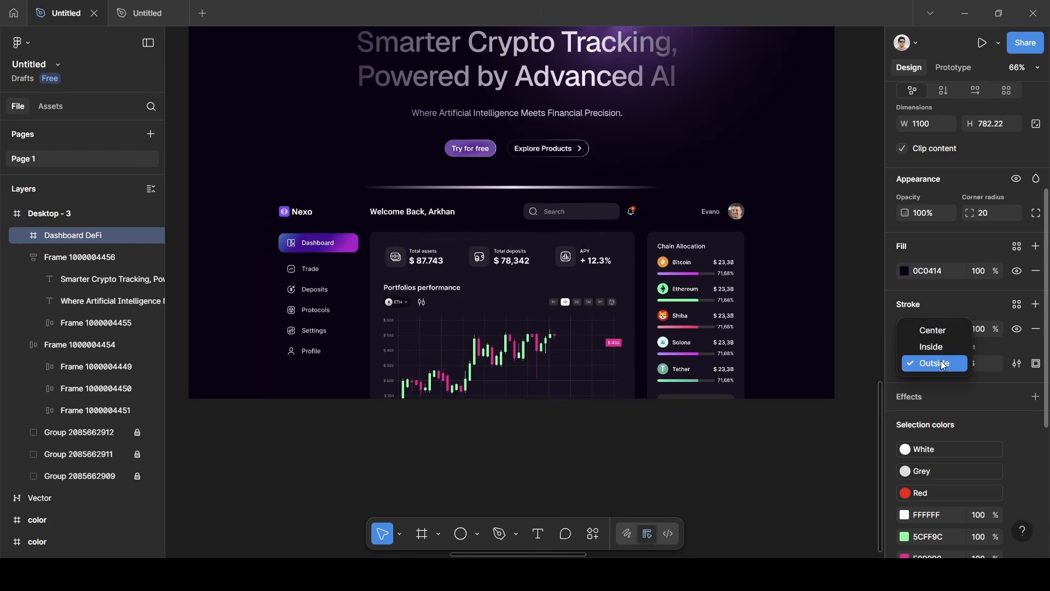
pyautogui.click(941, 361)
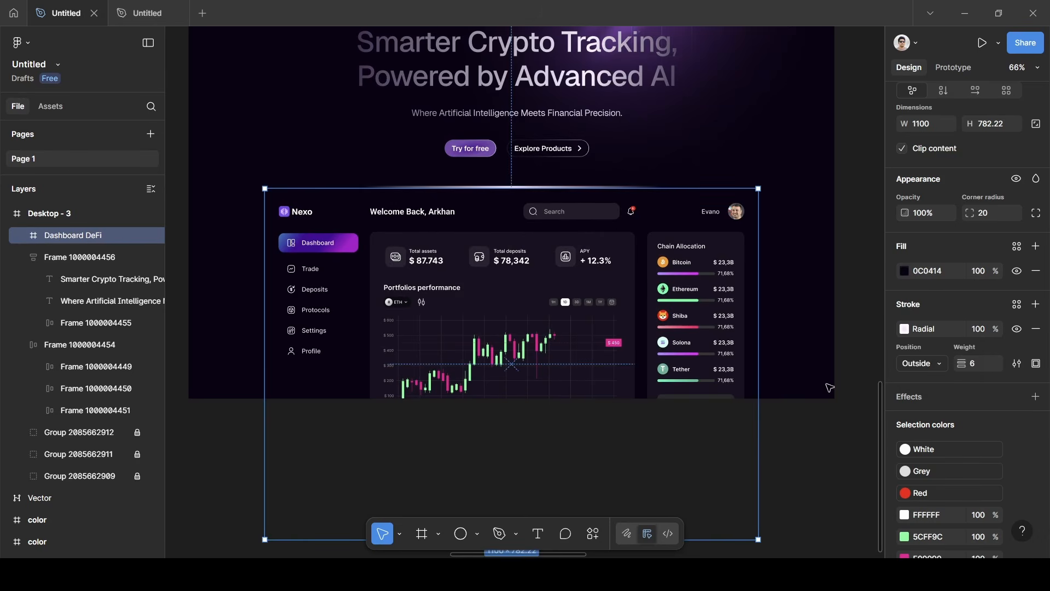
pyautogui.click(821, 424)
# Set the opacity of the 100% stop in the dashboard's radial stroke gradient to 10%.
pyautogui.click(598, 279)
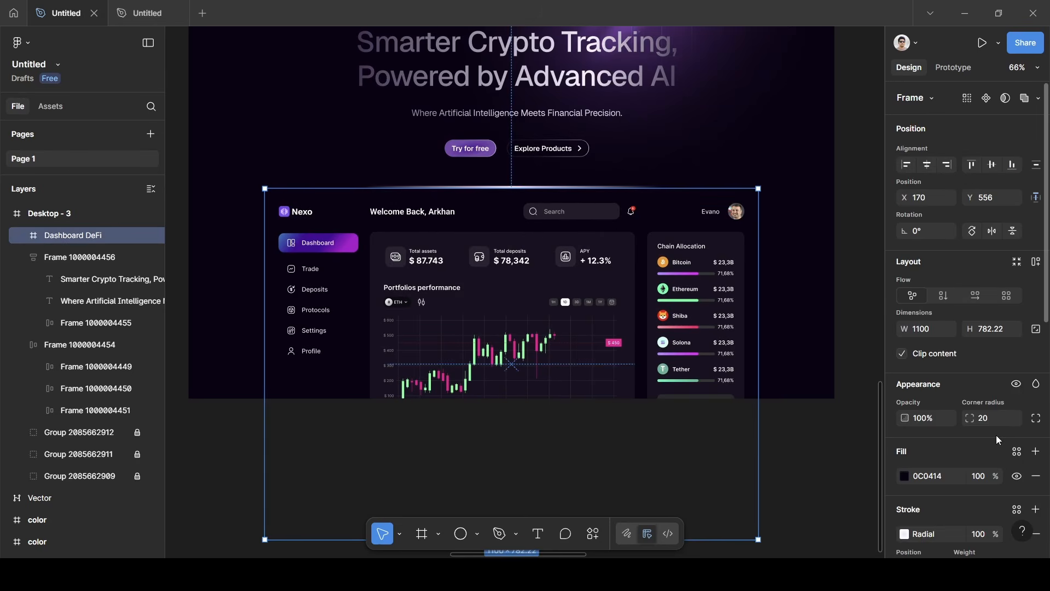
pyautogui.scroll(-3, 945, 441)
pyautogui.click(905, 398)
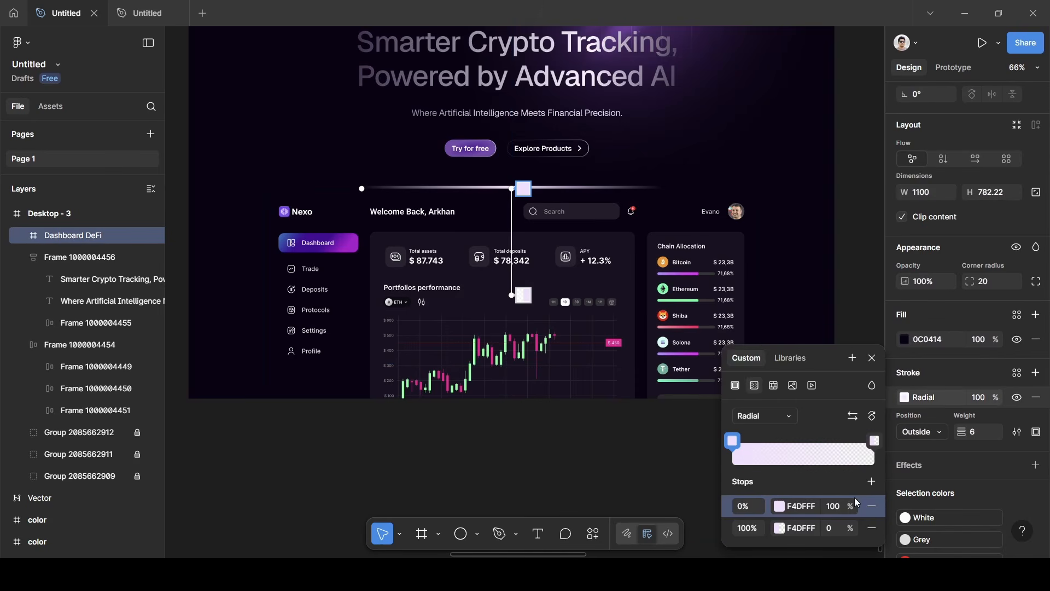
pyautogui.click(836, 530)
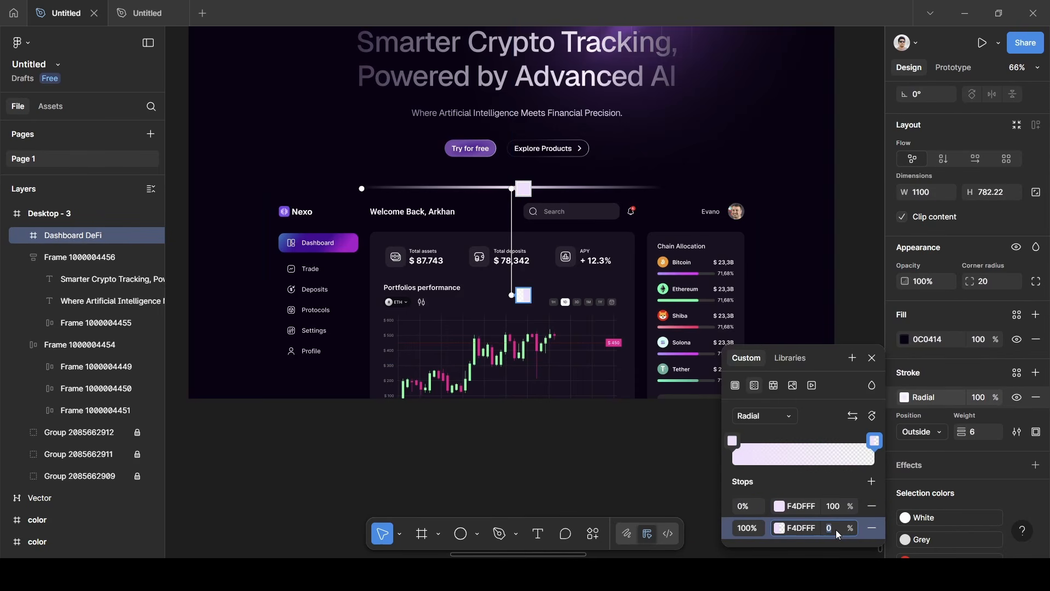
pyautogui.write('10')
pyautogui.click(836, 491)
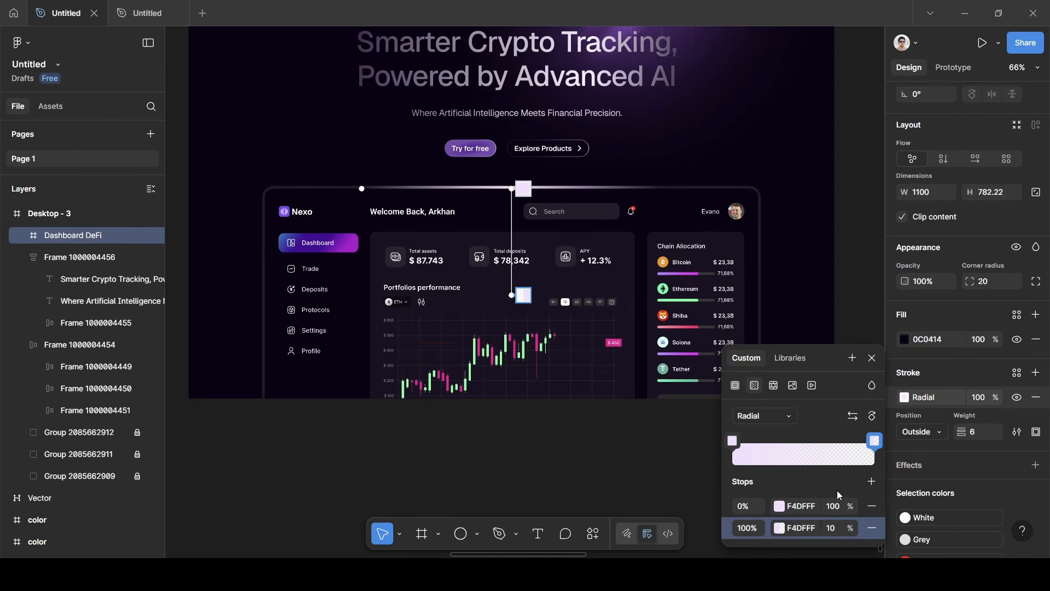
pyautogui.click(873, 358)
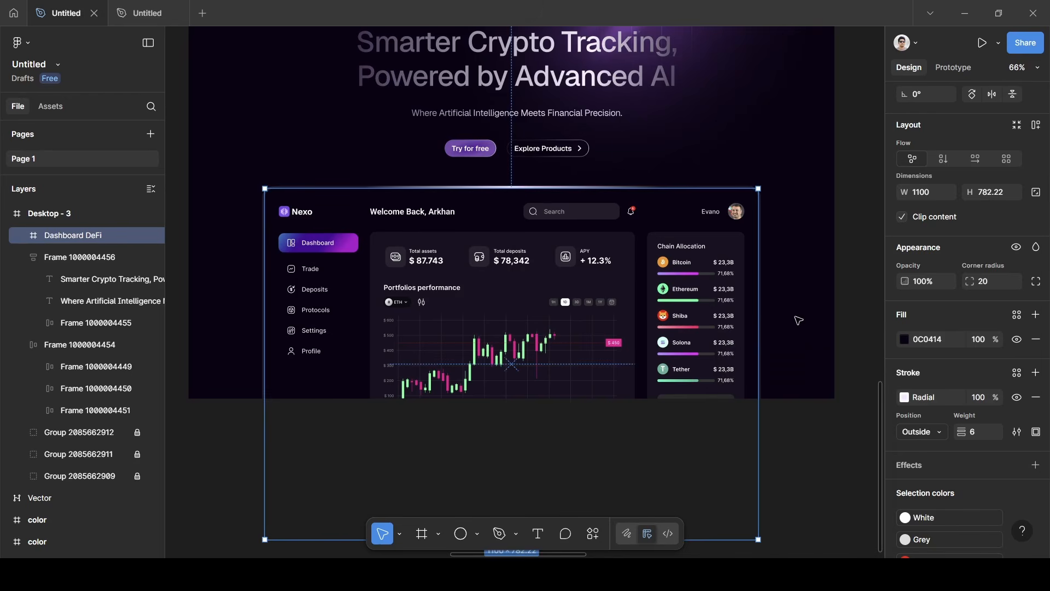
pyautogui.click(797, 318)
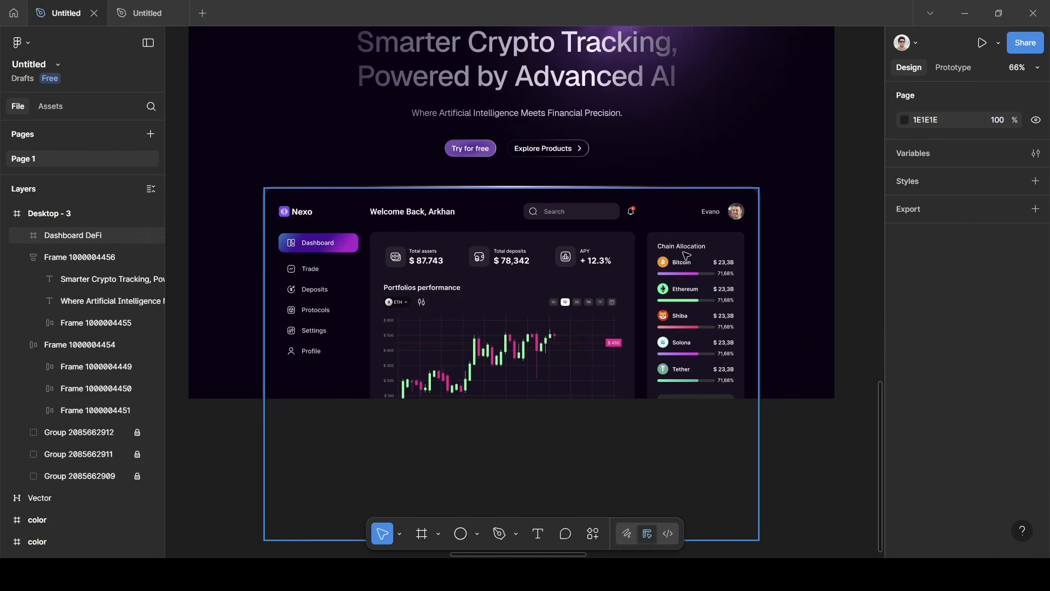
pyautogui.scroll(-3, 849, 208)
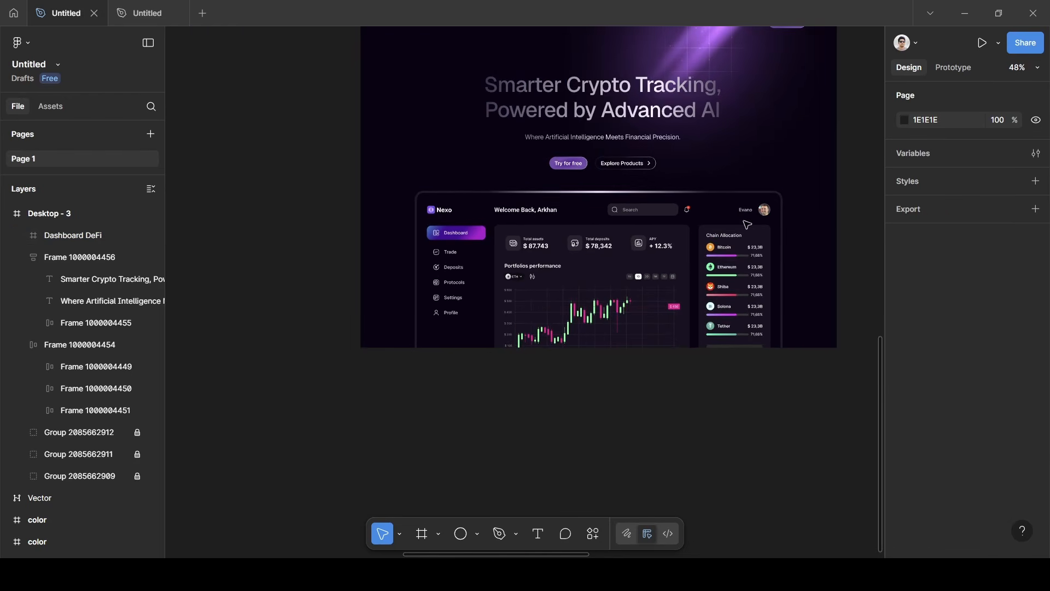
# Nudge the Dashboard DeFi frame down to Y 583.
pyautogui.click(673, 239)
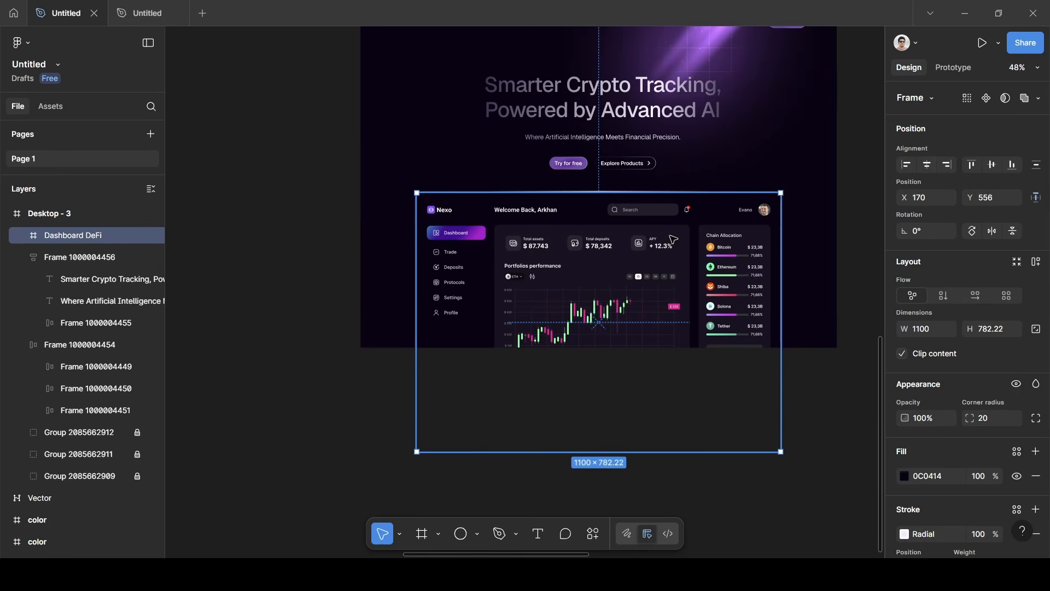
pyautogui.press('Down')
pyautogui.press('Down')
pyautogui.press('Down')
pyautogui.press('Down')
pyautogui.press('Down')
pyautogui.press('Down')
pyautogui.press('Down')
pyautogui.press('Down')
pyautogui.press('Down')
pyautogui.press('Down')
pyautogui.press('Down')
pyautogui.press('Down')
pyautogui.press('Down')
pyautogui.press('Down')
pyautogui.press('Down')
pyautogui.press('Down')
pyautogui.press('Down')
pyautogui.press('Down')
pyautogui.press('Down')
pyautogui.press('Down')
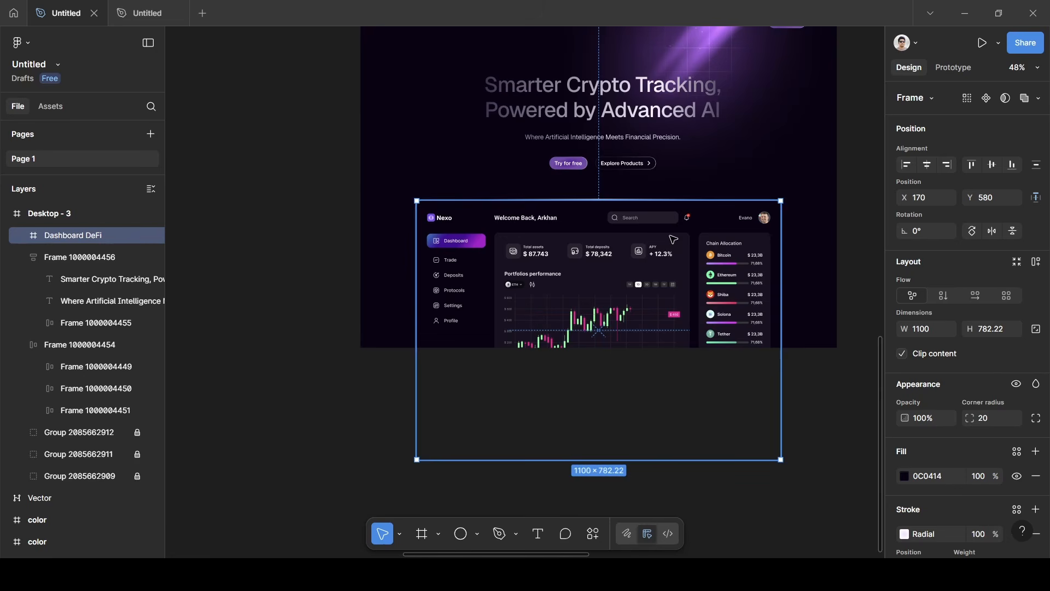
pyautogui.press('Down')
pyautogui.press('Down')
pyautogui.press('Down')
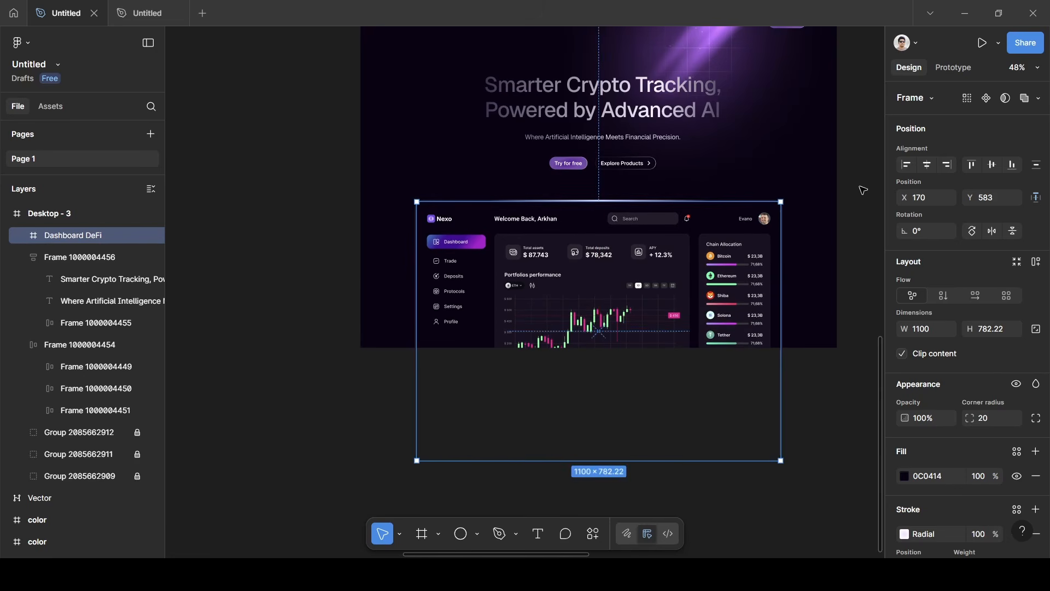
pyautogui.click(863, 190)
# Compare the dashboard's border, fill and background glow with the finished reference design beside it.
pyautogui.scroll(3, 750, 228)
pyautogui.scroll(-2, 725, 259)
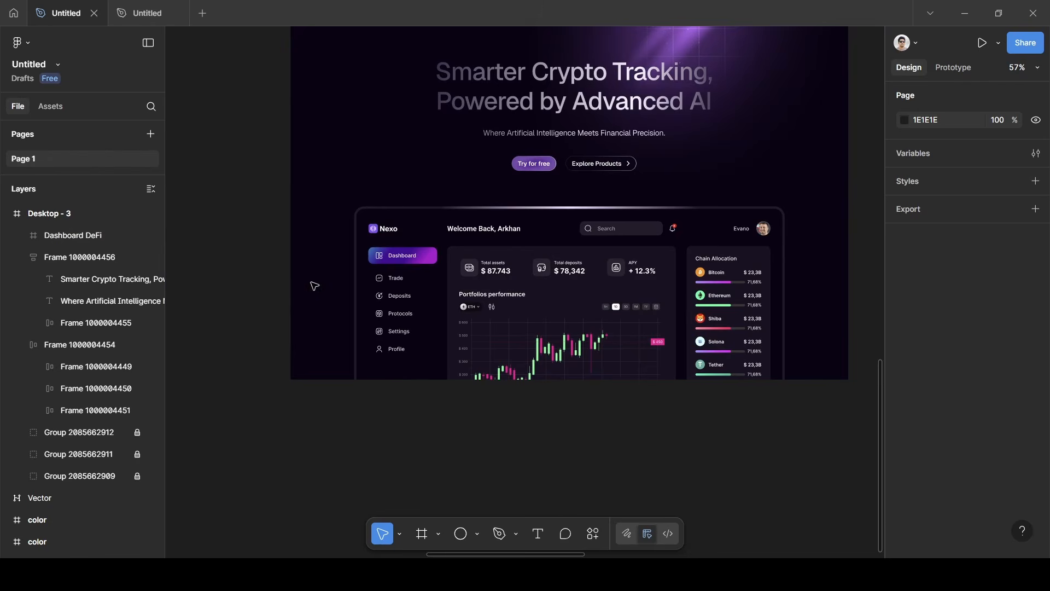
pyautogui.hscroll(-15, 277, 282)
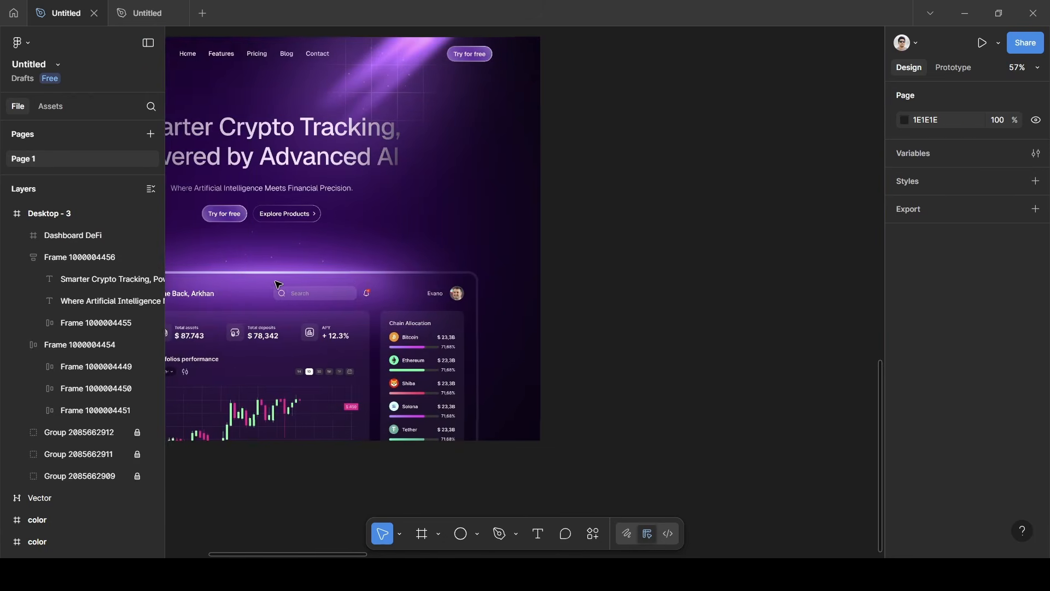
pyautogui.hscroll(-5, 278, 285)
pyautogui.hscroll(8, 511, 297)
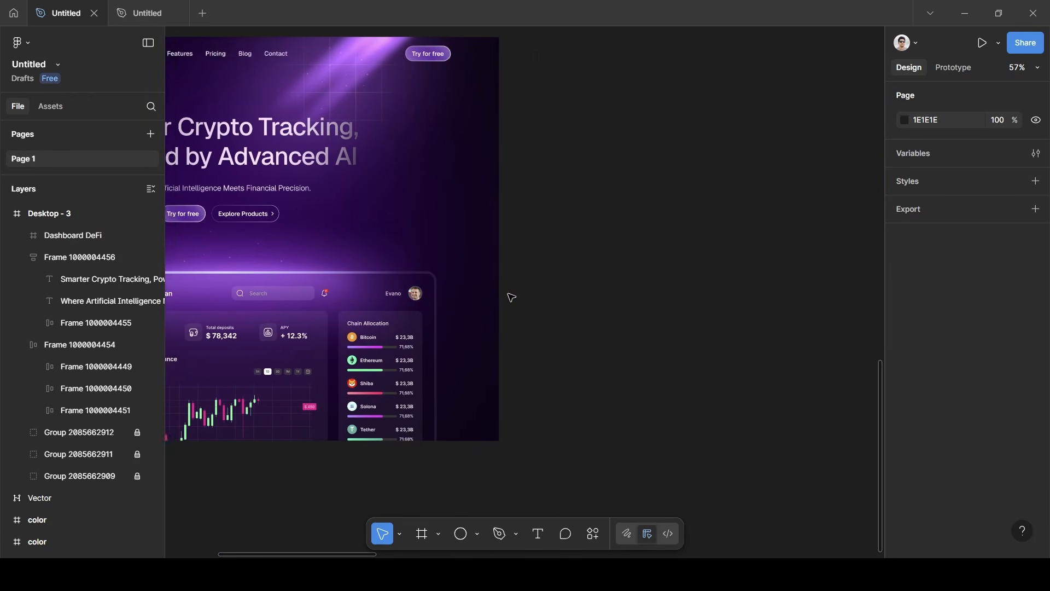
pyautogui.hscroll(15, 511, 297)
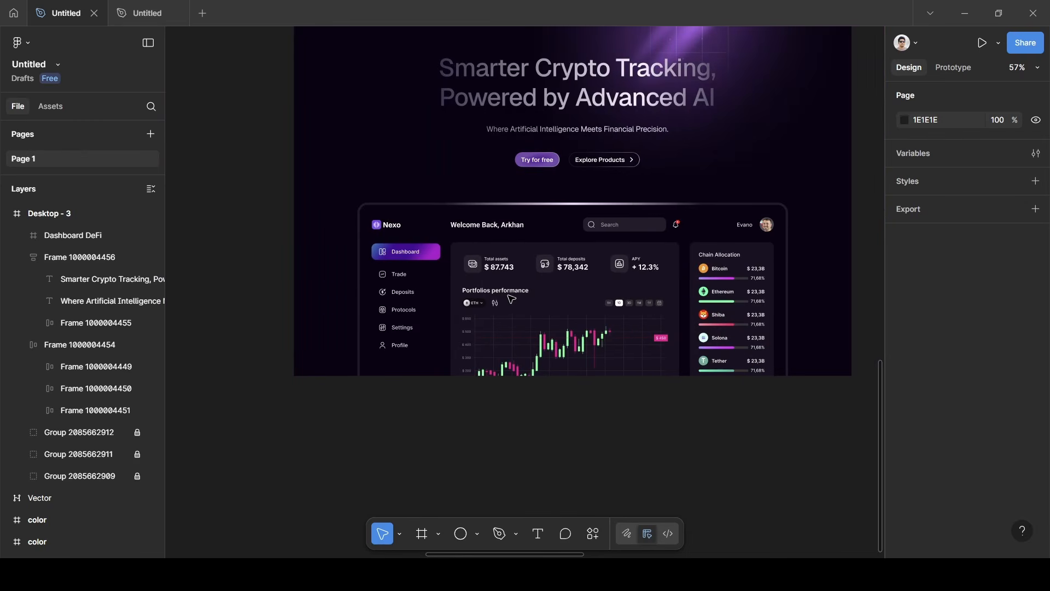
pyautogui.scroll(5, 512, 299)
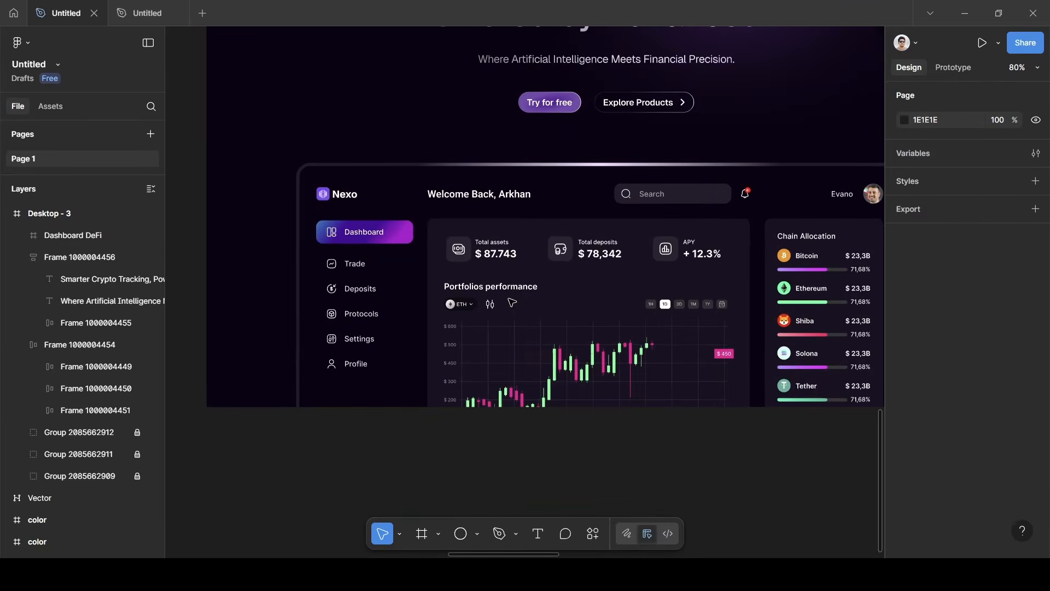
pyautogui.hscroll(5, 512, 303)
pyautogui.hscroll(-3, 512, 303)
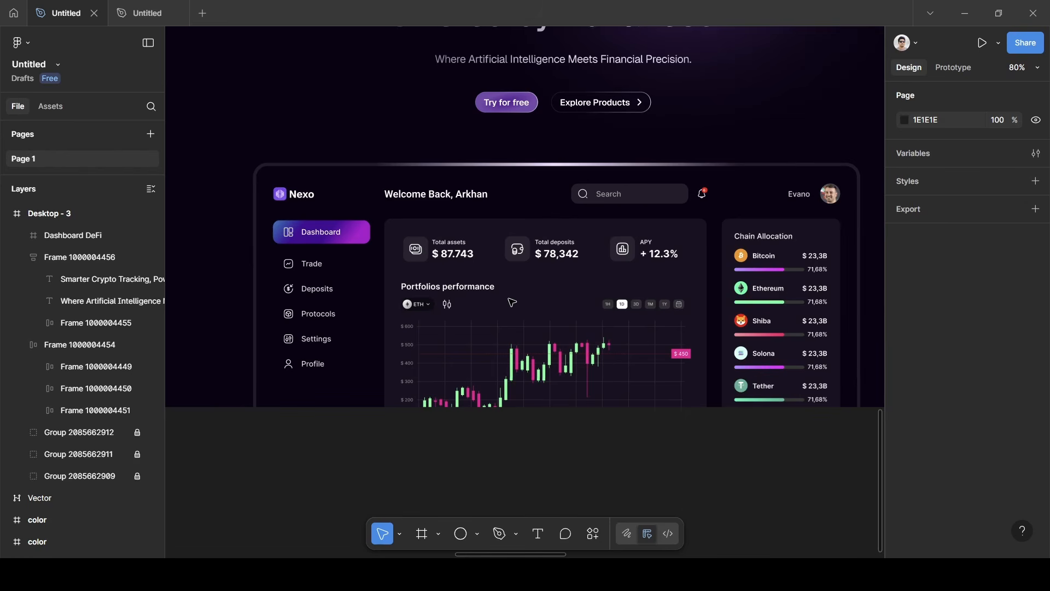
# Set the opacity of the Dashboard DeFi frame's 0C0414 fill to 12%.
pyautogui.click(541, 268)
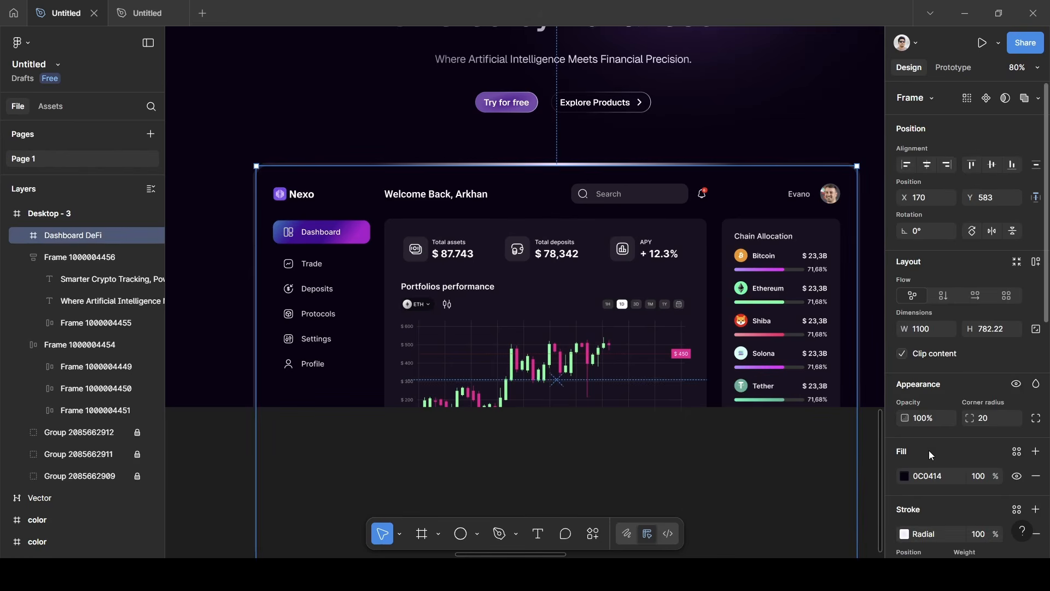
pyautogui.scroll(-3, 930, 451)
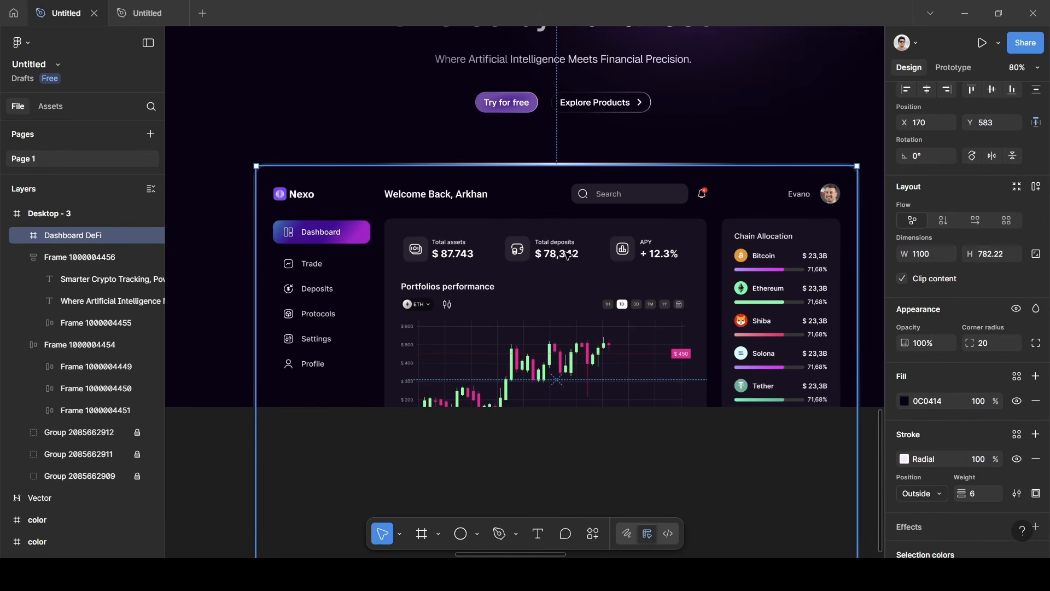
pyautogui.click(980, 407)
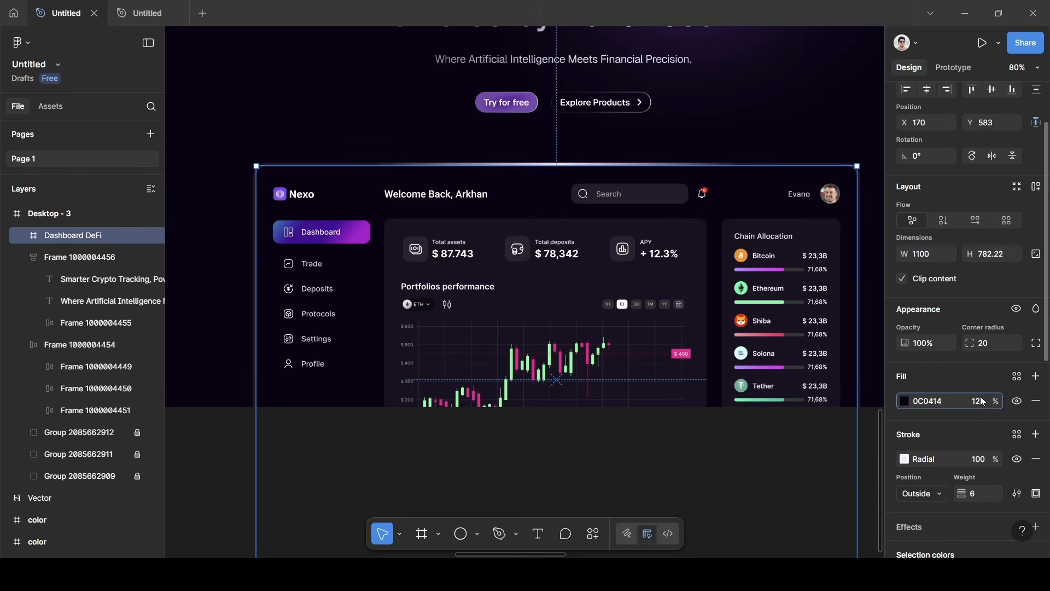
pyautogui.write('12')
pyautogui.press('Return')
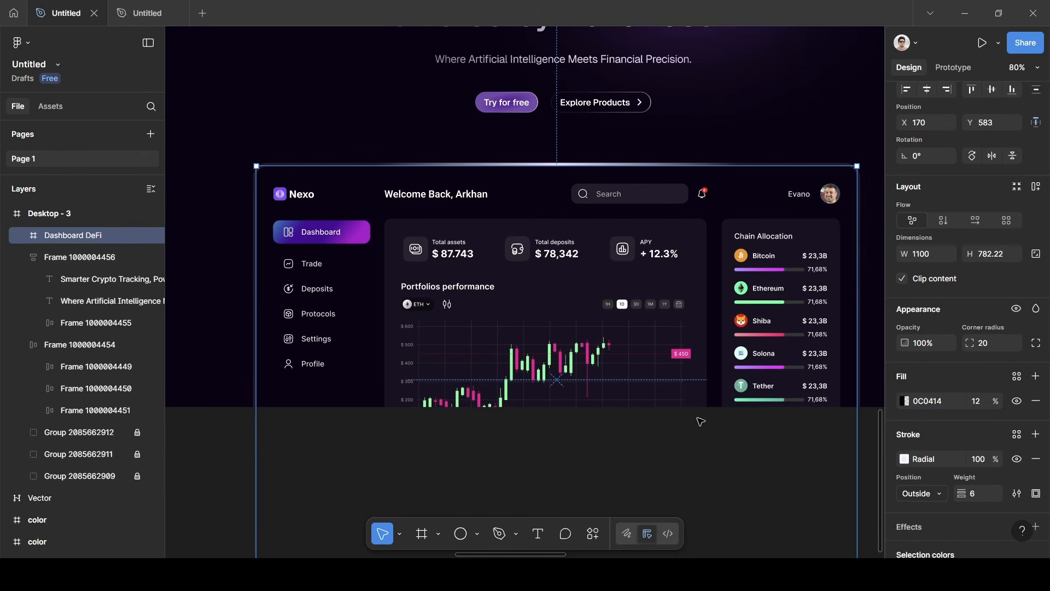
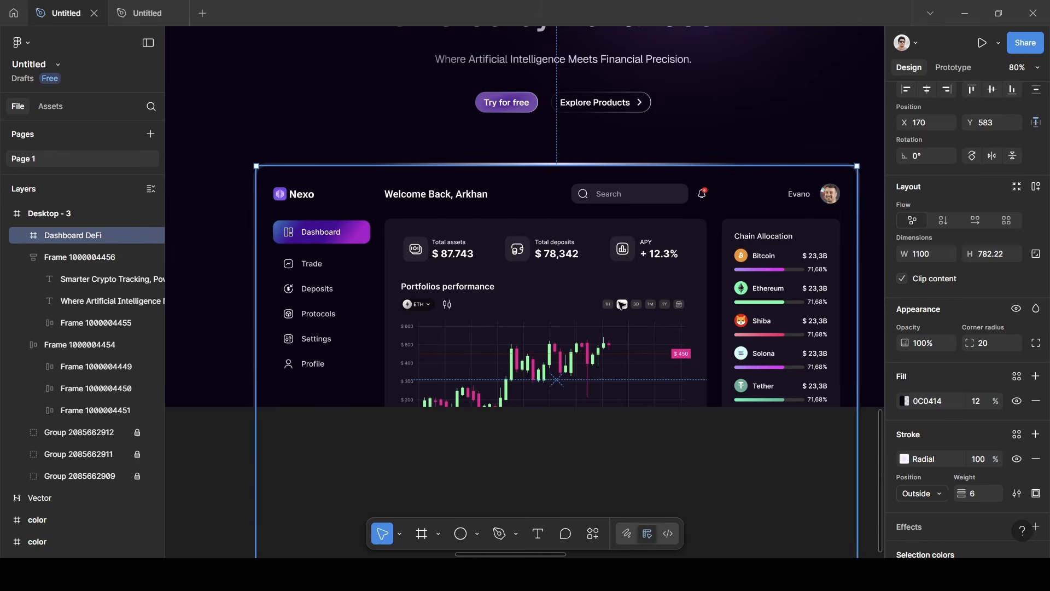
pyautogui.scroll(1, 639, 345)
pyautogui.hscroll(1, 638, 345)
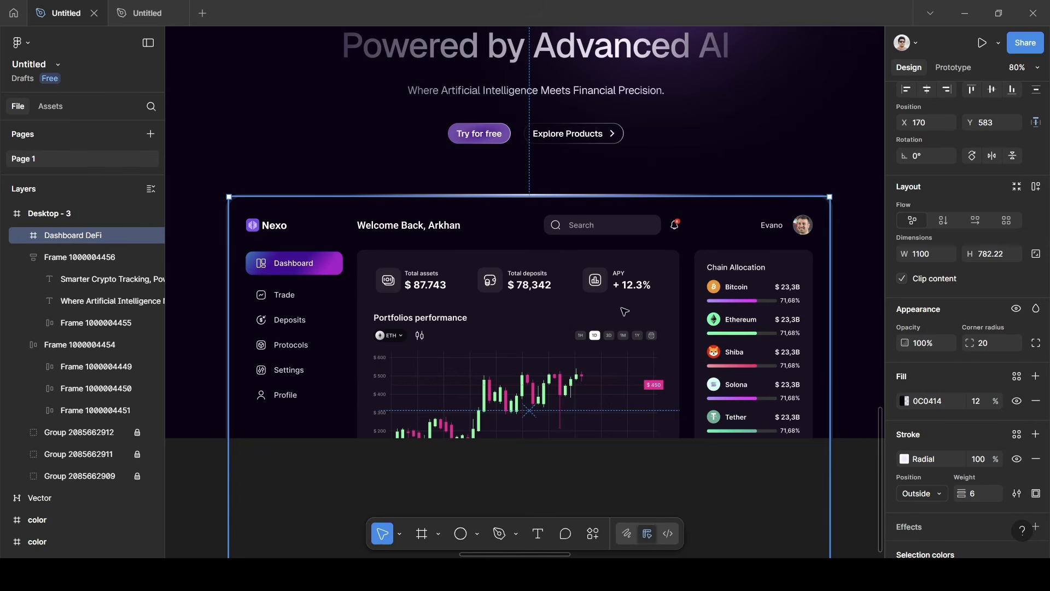
# Draw a flat ellipse about 681 × 125 across the dashboard's top edge and shift it to about X 398, Y 527.
pyautogui.click(636, 173)
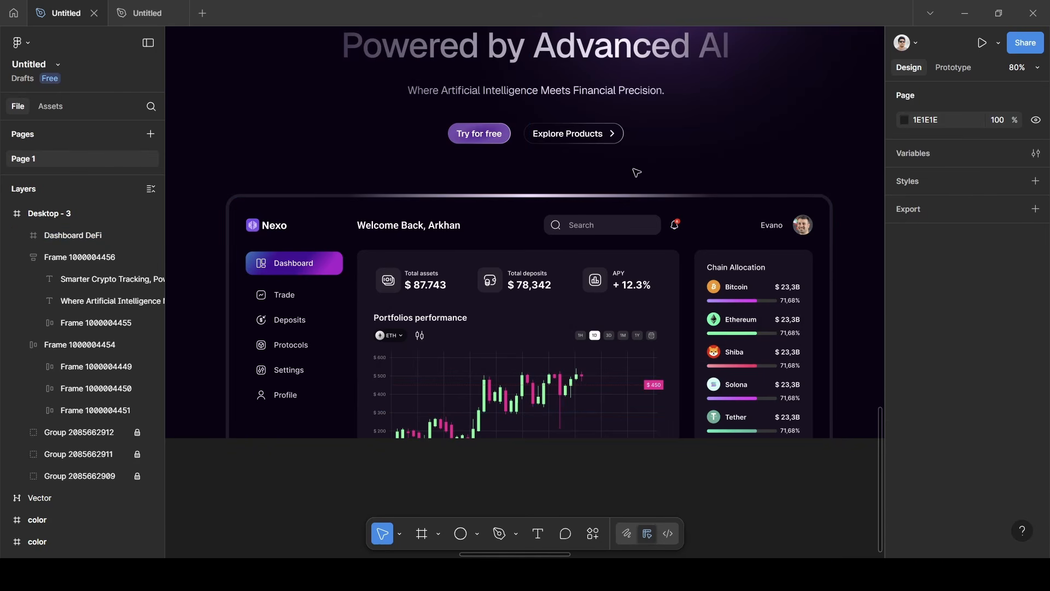
pyautogui.press('o')
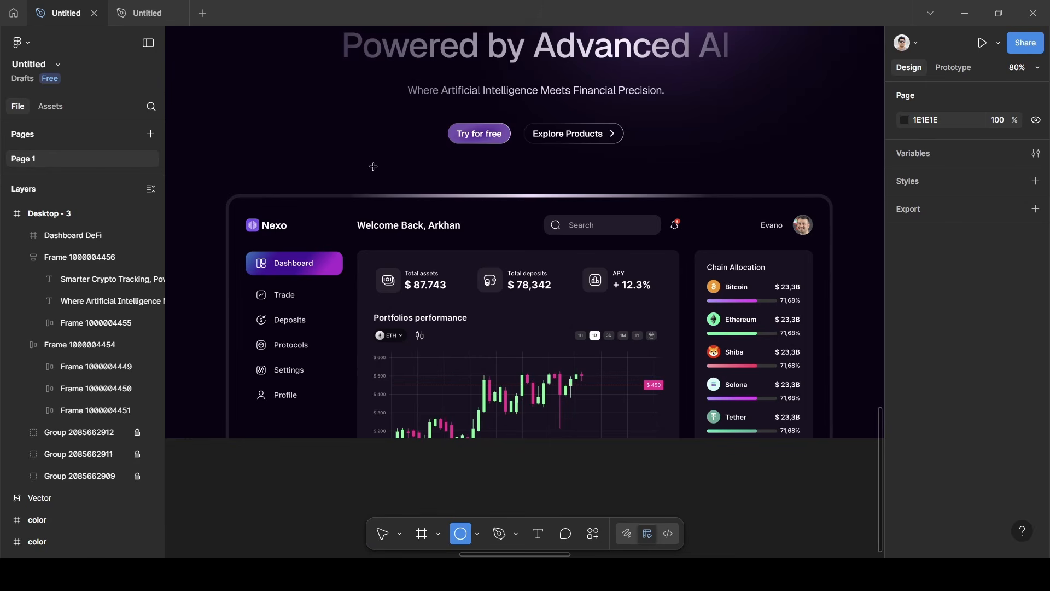
pyautogui.moveTo(356, 166)
pyautogui.mouseDown()
pyautogui.moveTo(382, 192)
pyautogui.moveTo(475, 224)
pyautogui.moveTo(729, 234)
pyautogui.mouseUp()
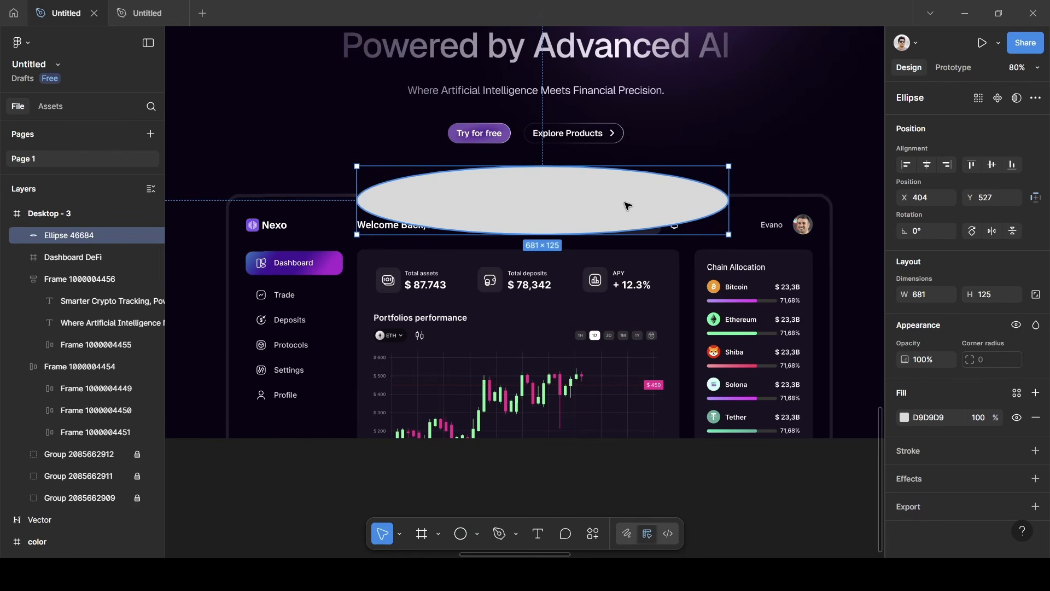
pyautogui.moveTo(626, 207); pyautogui.dragTo(626, 204)
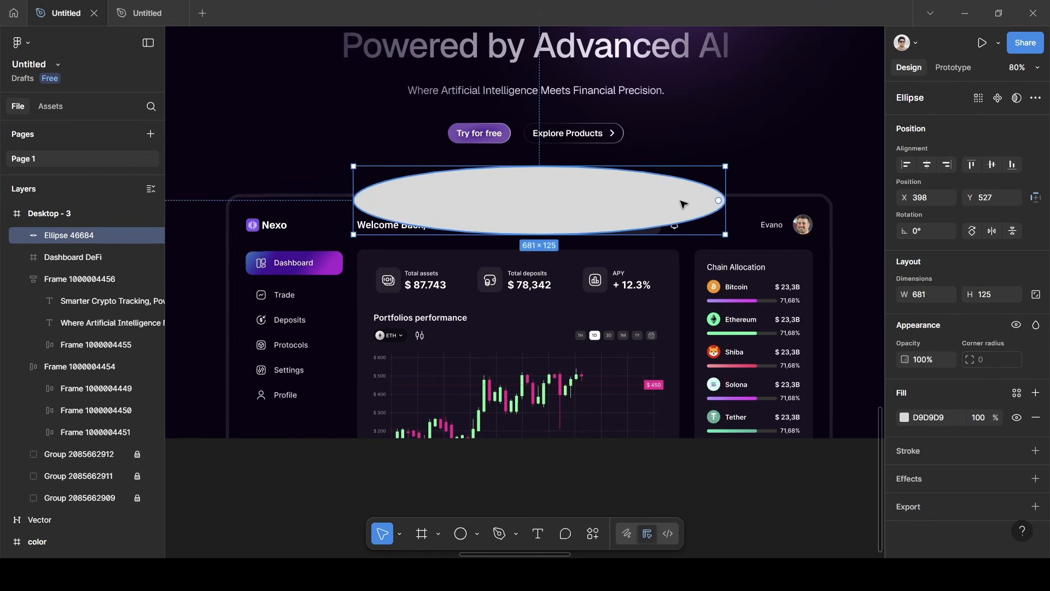
# Lock the Dashboard DeFi frame and clear the selection.
pyautogui.click(777, 216)
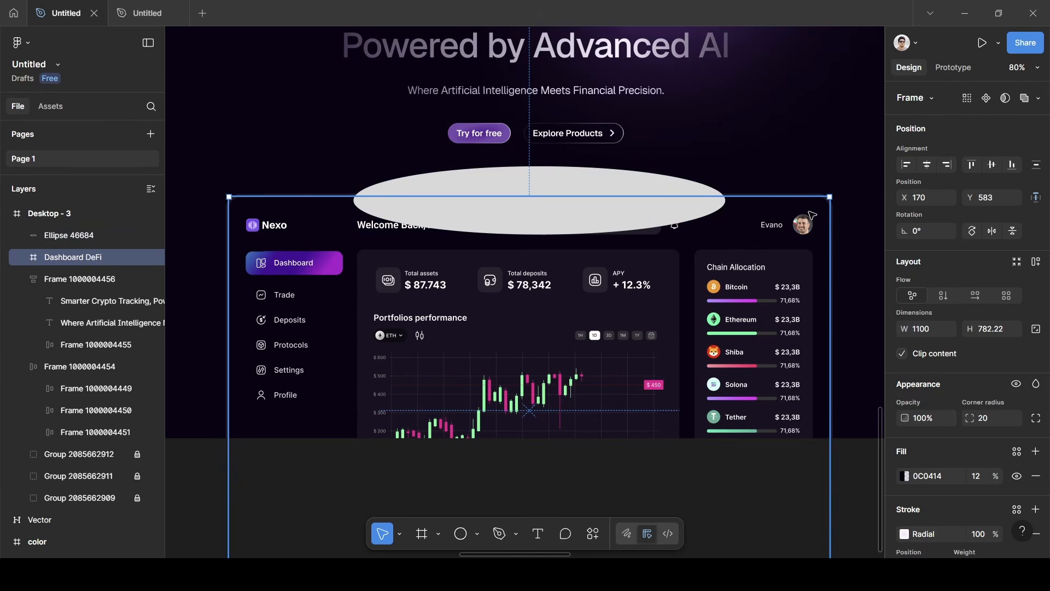
pyautogui.click(136, 257)
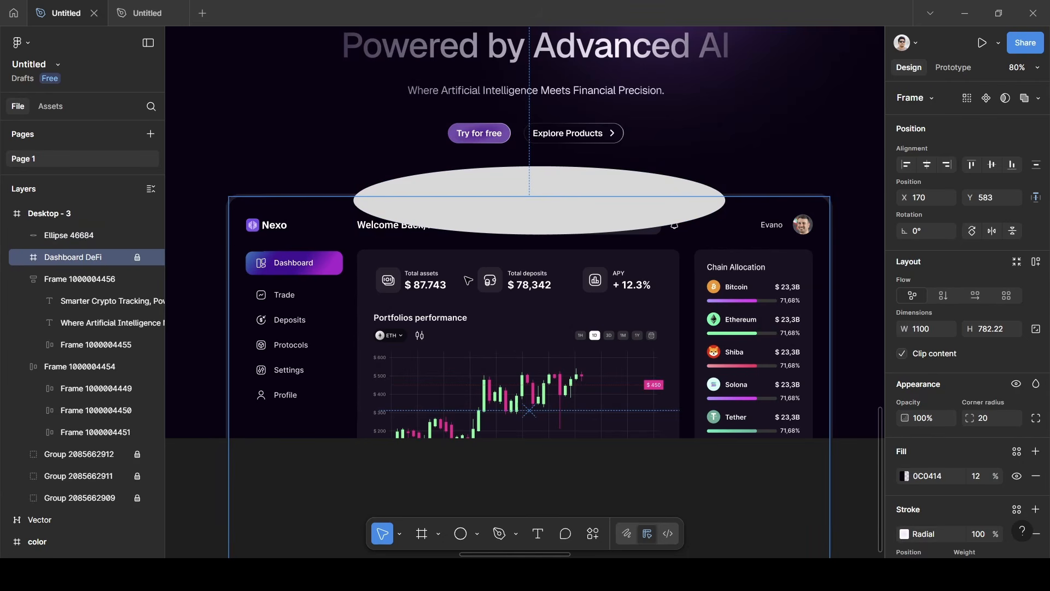
pyautogui.click(812, 175)
# Reshape the ellipse's vector points into a flat-bottomed dome about 681 × 62.5 by collapsing its lower curve onto the horizontal centre line.
pyautogui.click(600, 212)
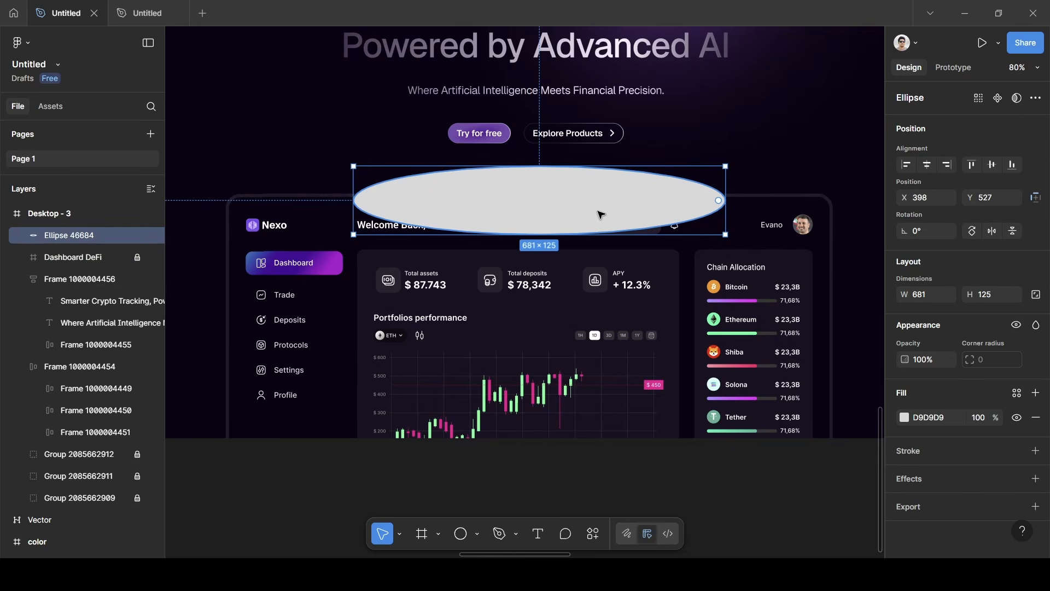
pyautogui.doubleClick(600, 214)
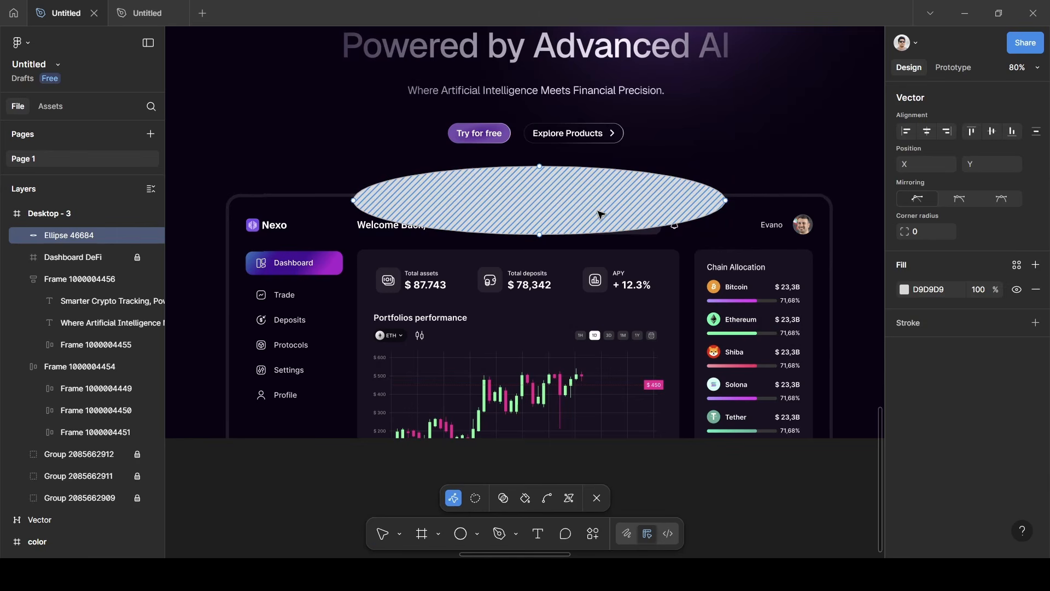
pyautogui.scroll(3, 600, 214)
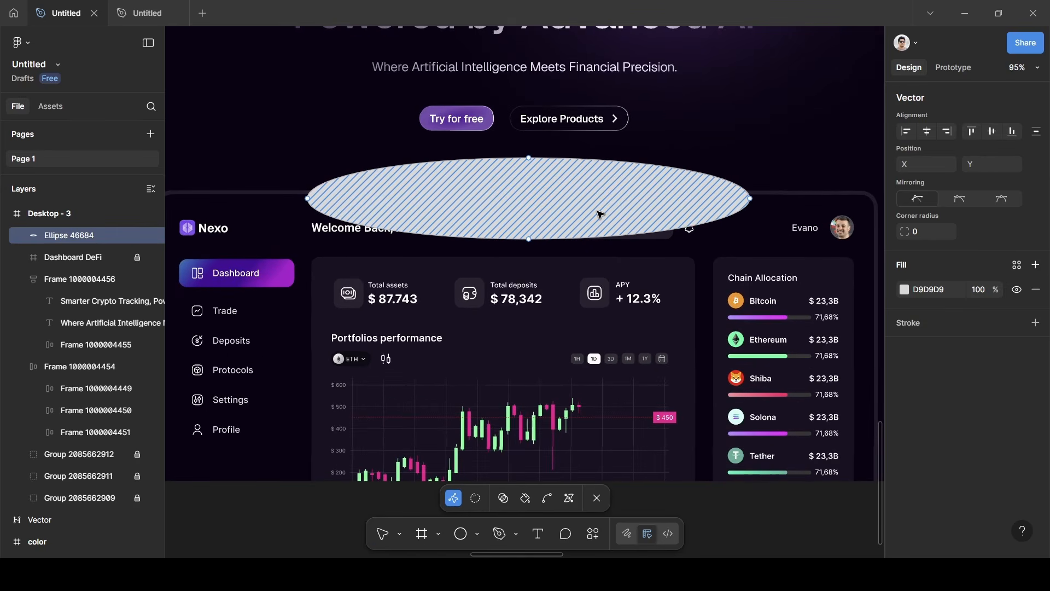
pyautogui.scroll(3, 550, 226)
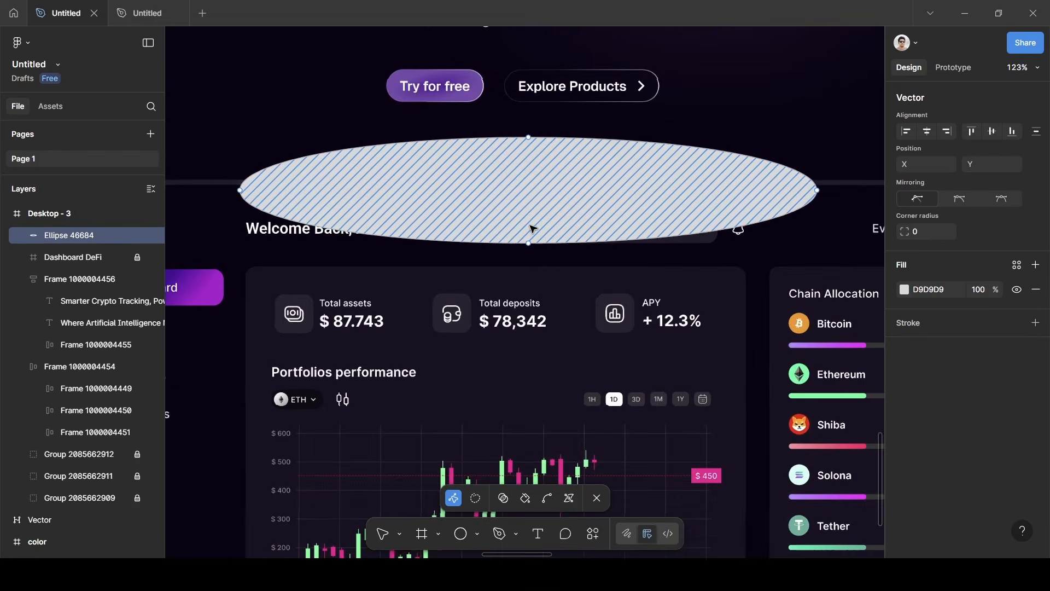
pyautogui.click(821, 190)
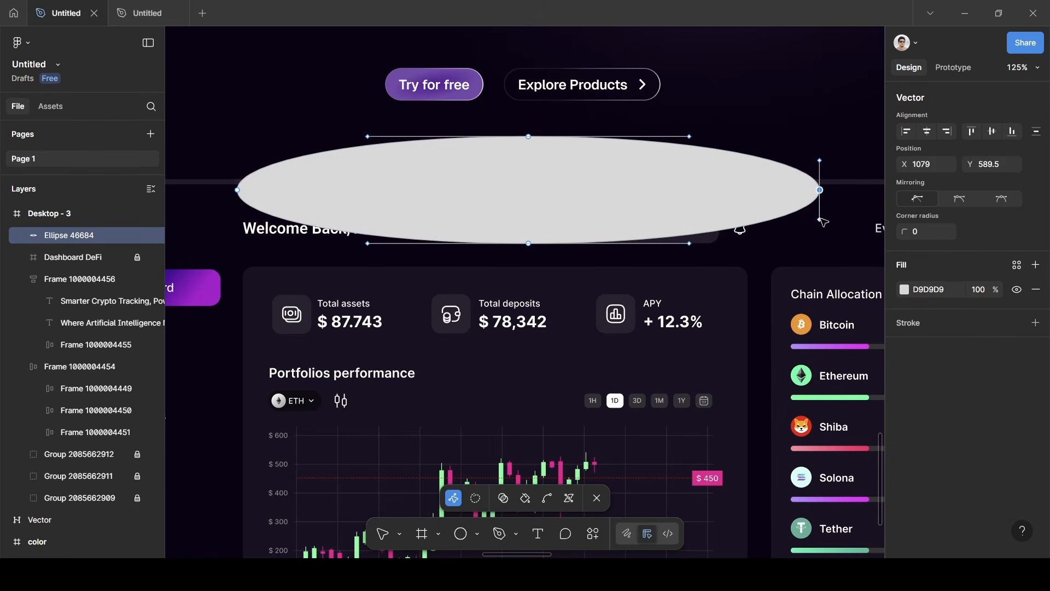
pyautogui.moveTo(819, 220); pyautogui.dragTo(795, 190)
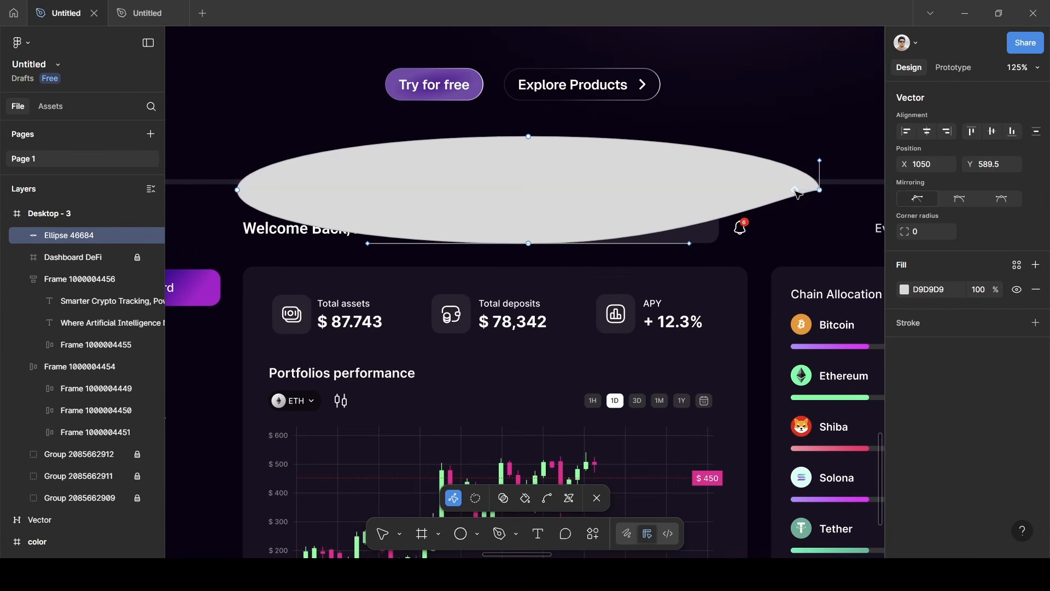
pyautogui.click(238, 191)
pyautogui.moveTo(237, 220); pyautogui.dragTo(274, 191)
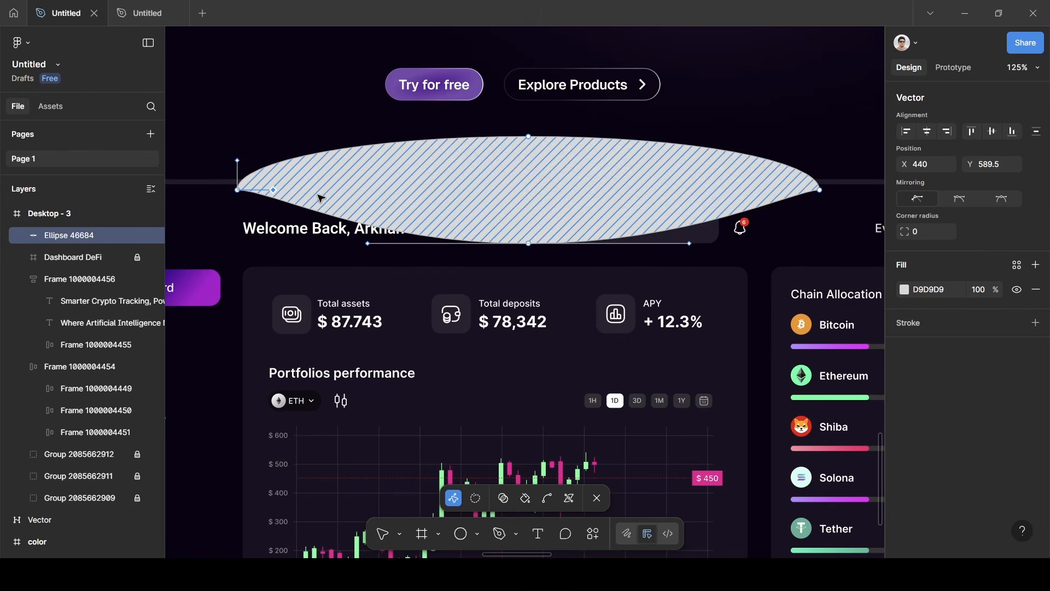
pyautogui.moveTo(528, 242); pyautogui.dragTo(524, 191)
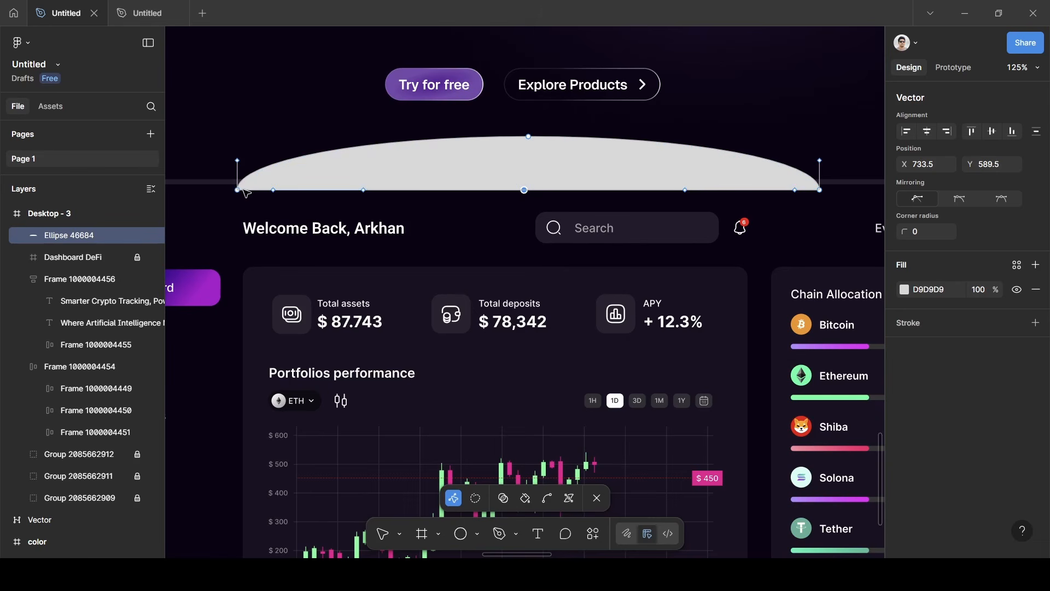
pyautogui.click(726, 114)
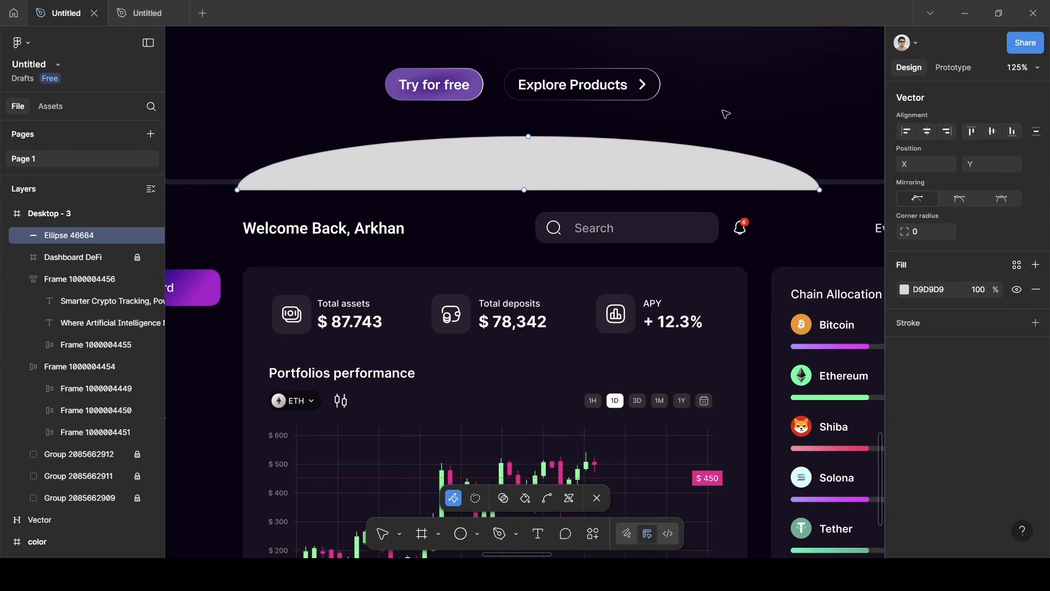
pyautogui.press('Escape')
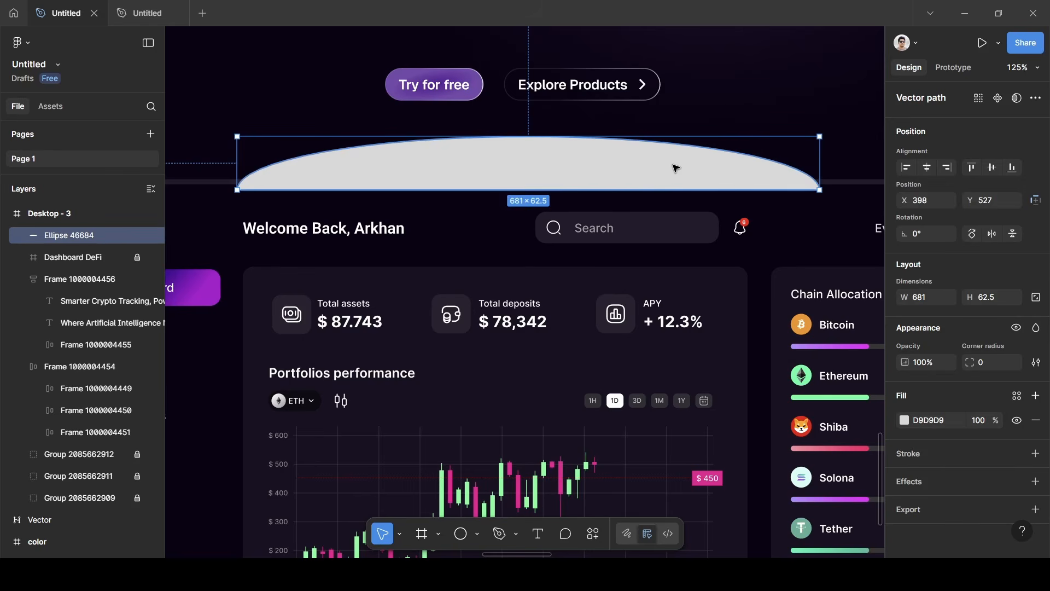
# Fill the dome with C069FF sampled from the purple colour swatch above the Desktop - 3 frame.
pyautogui.scroll(-5, 738, 115)
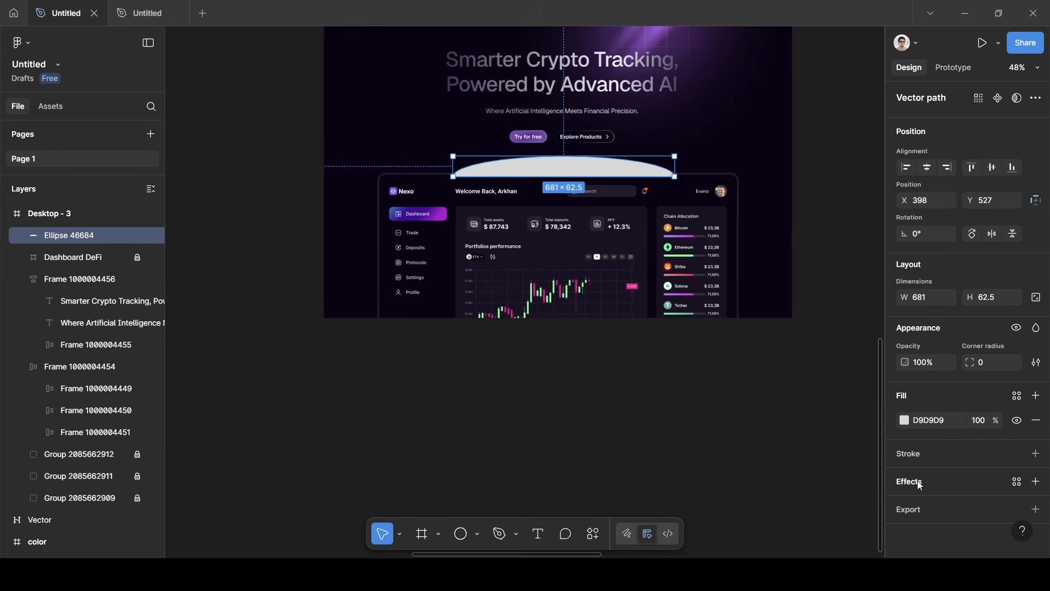
pyautogui.click(905, 421)
pyautogui.click(740, 407)
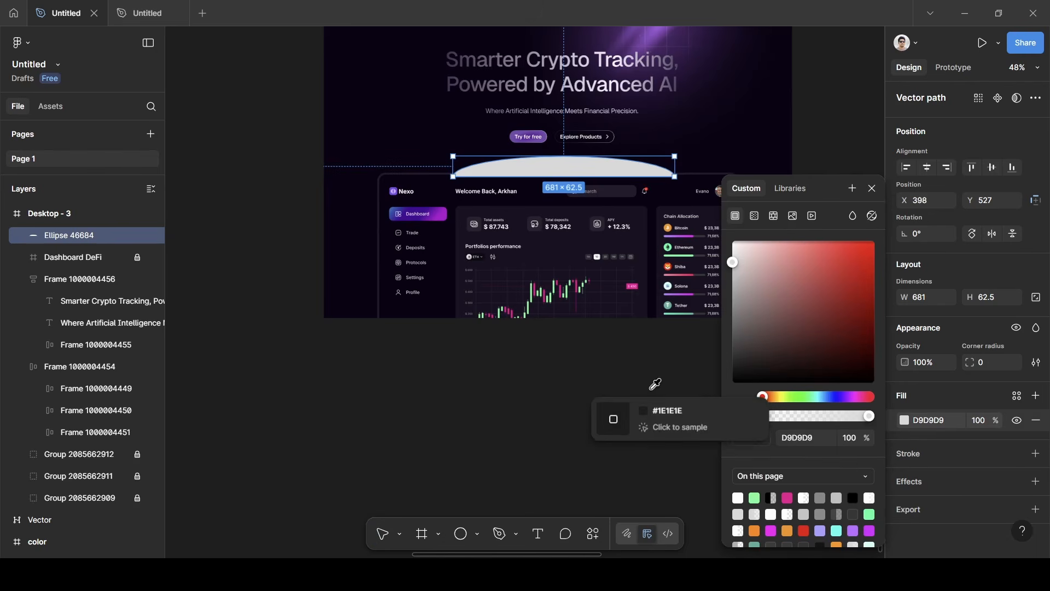
pyautogui.scroll(3, 651, 388)
pyautogui.scroll(4, 651, 385)
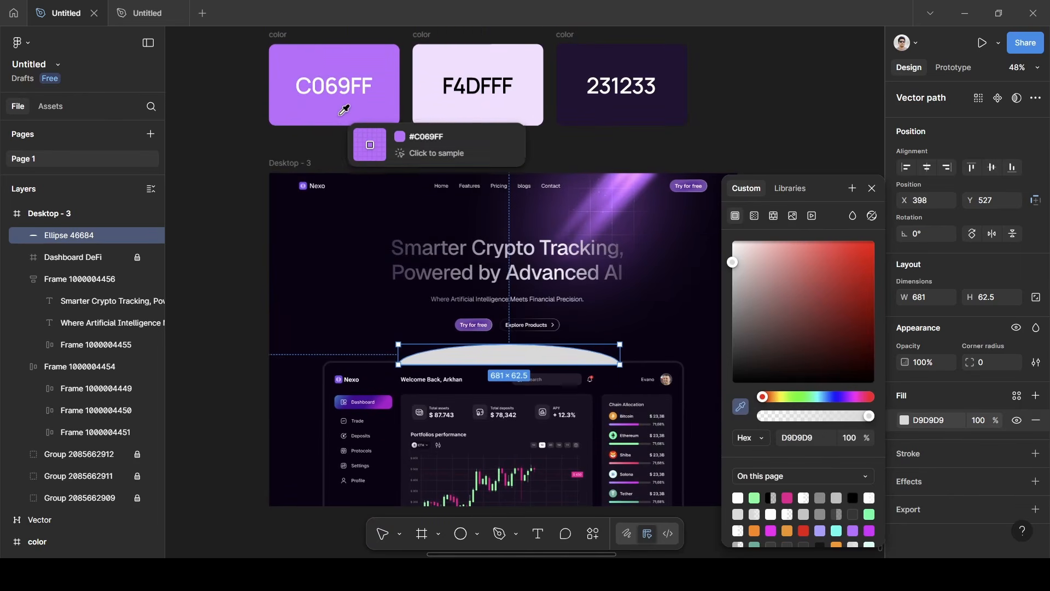
pyautogui.click(345, 117)
pyautogui.click(873, 188)
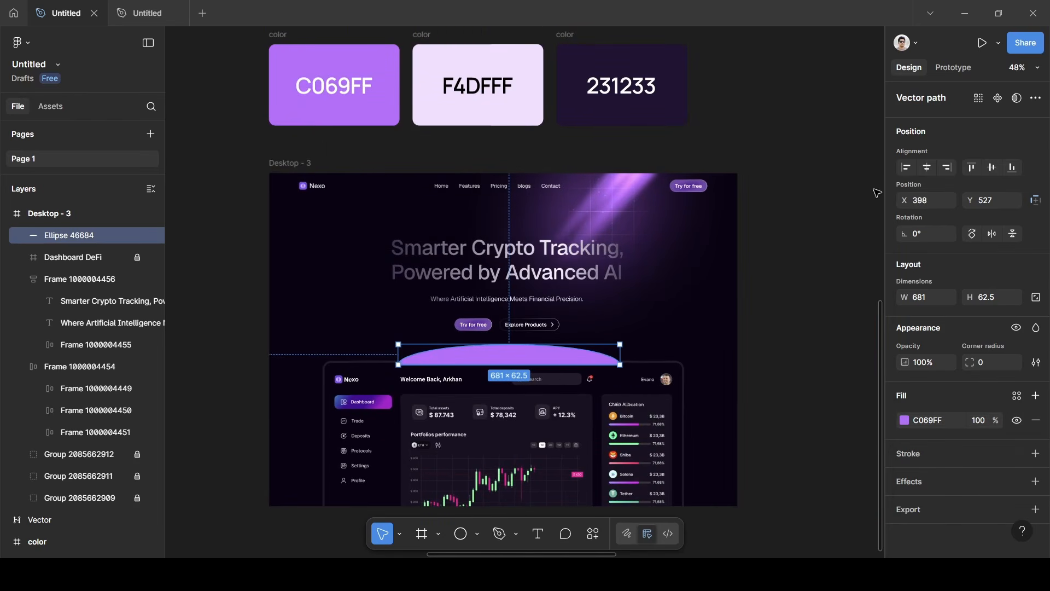
# Add a uniform layer blur of 140 to the purple dome.
pyautogui.click(937, 486)
pyautogui.scroll(-1, 949, 492)
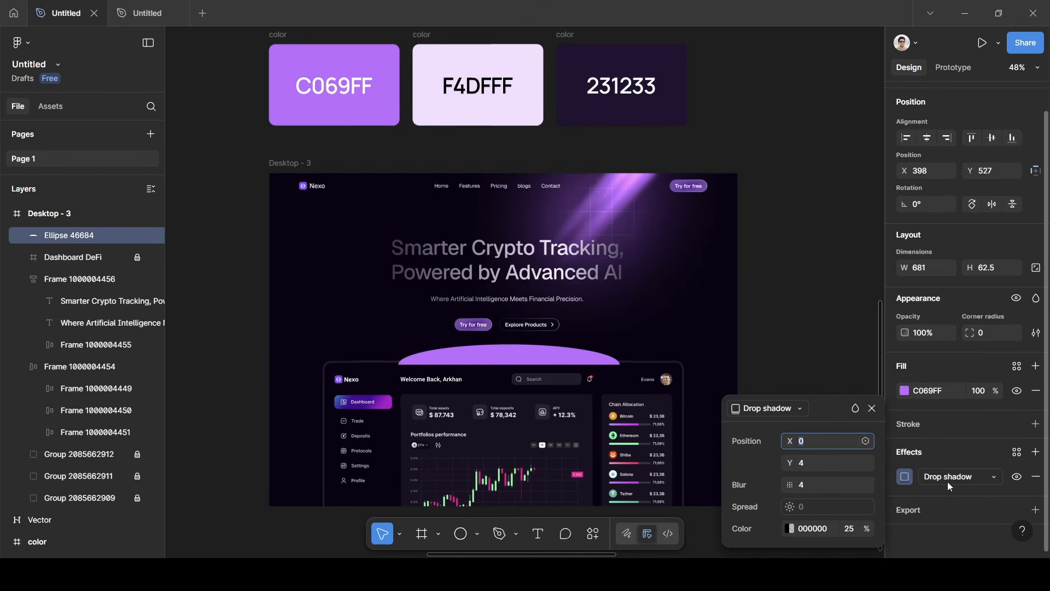
pyautogui.click(948, 480)
pyautogui.click(956, 475)
pyautogui.click(905, 476)
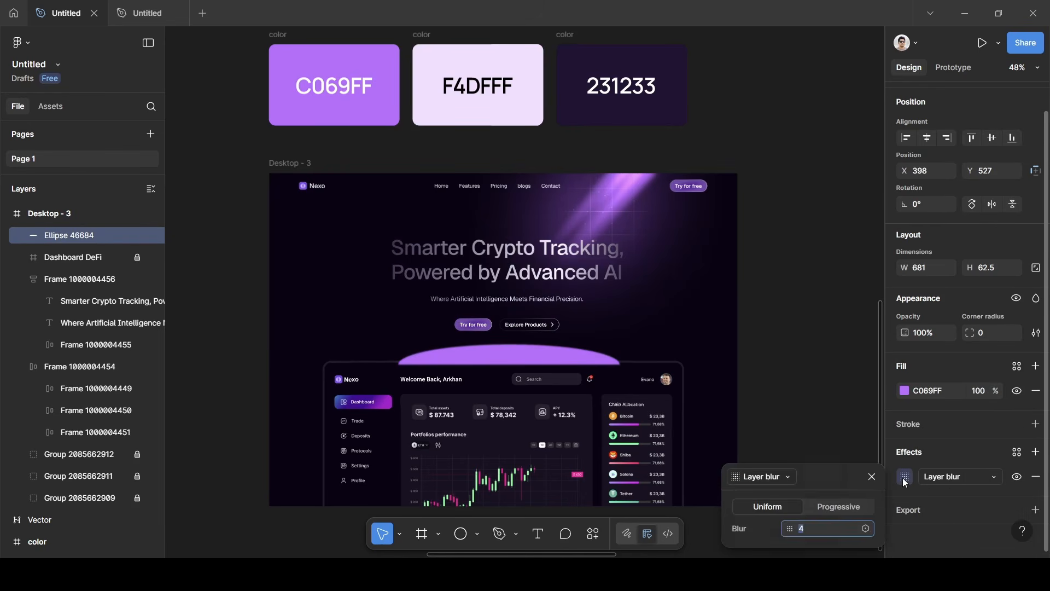
pyautogui.click(826, 530)
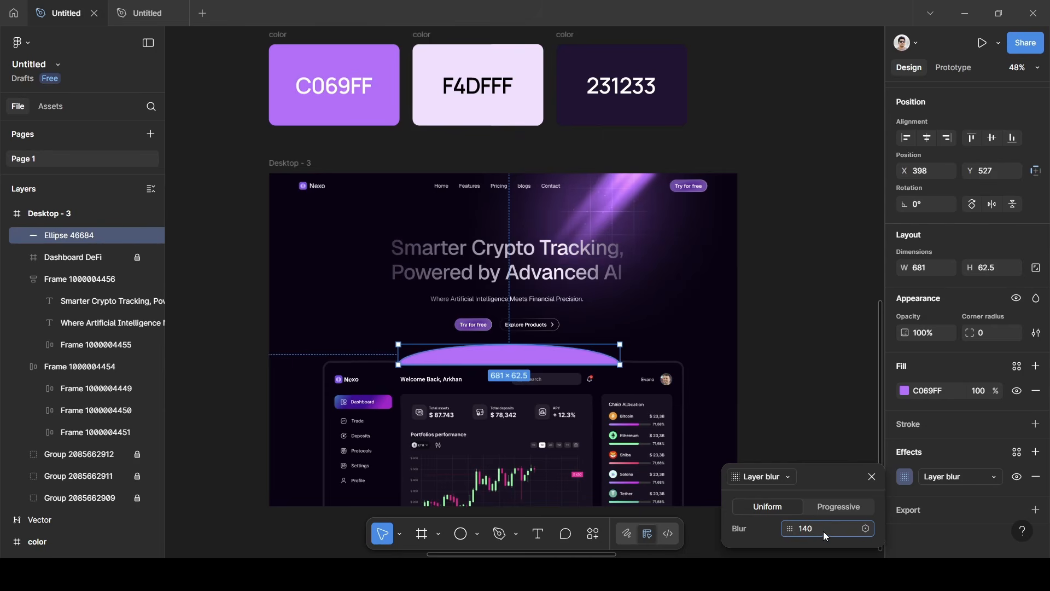
pyautogui.write('140')
pyautogui.press('Return')
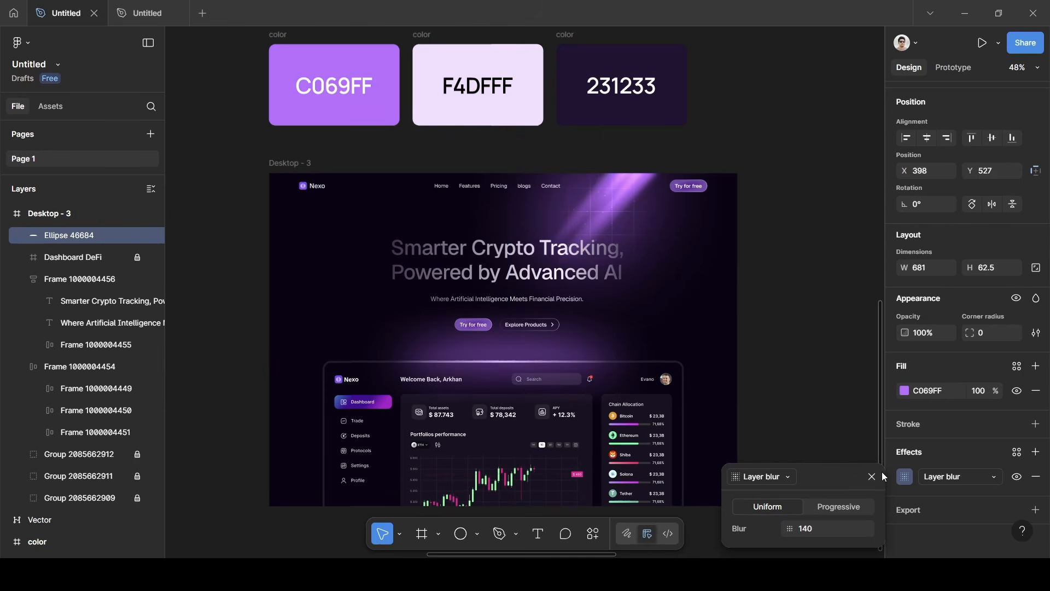
pyautogui.click(873, 477)
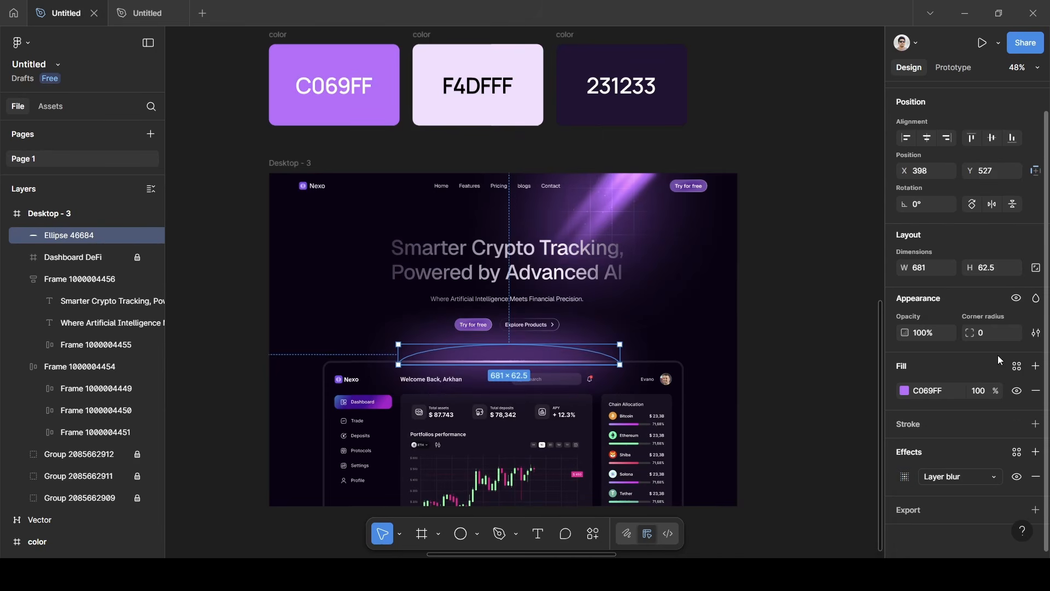
# Set the blurred dome's blend mode to Plus lighter and its C069FF fill opacity to 50%.
pyautogui.click(1036, 299)
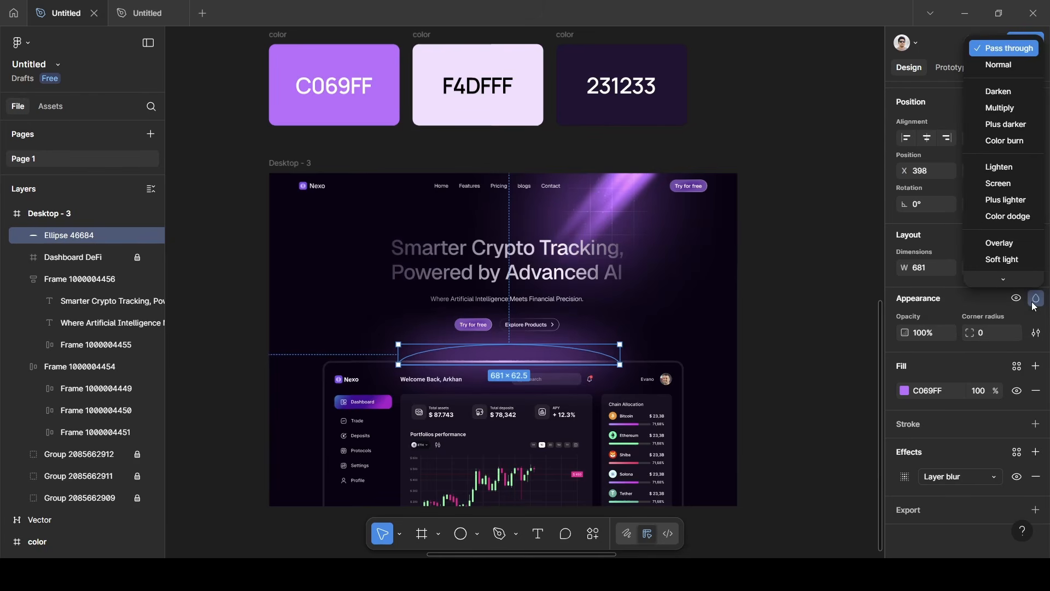
pyautogui.click(998, 195)
pyautogui.click(980, 428)
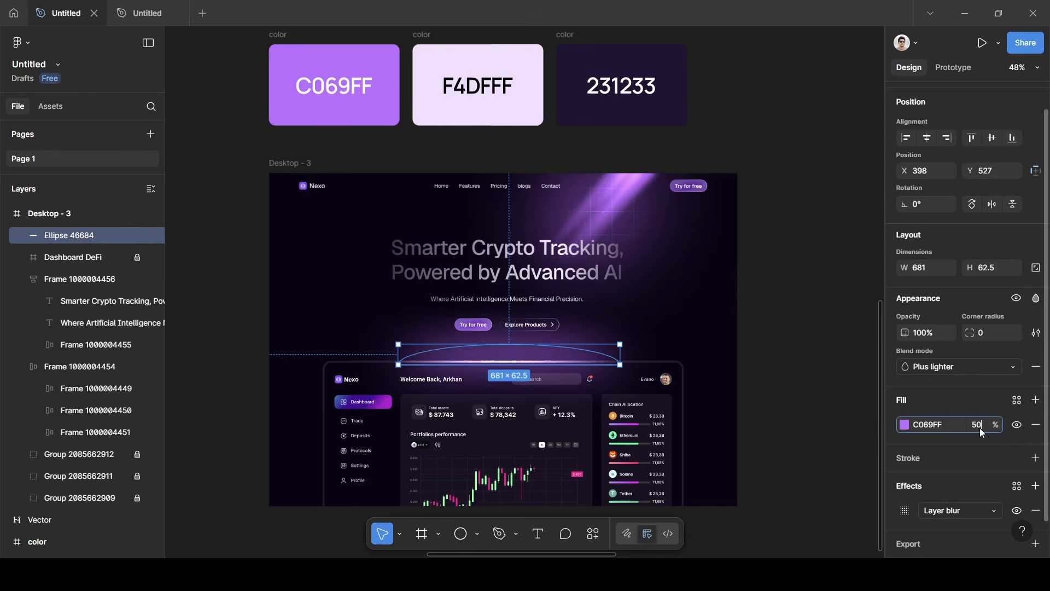
pyautogui.write('50')
pyautogui.press('Return')
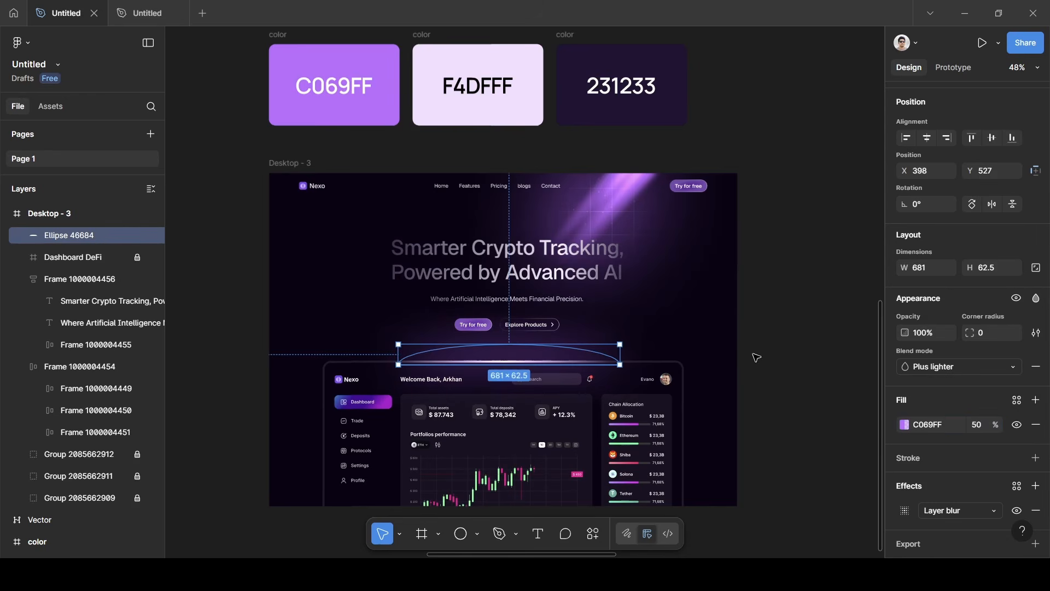
# Duplicate the blurred glow shape and move the copy down over the dashboard's top edge to about X 403, Y 554.
pyautogui.scroll(5, 746, 346)
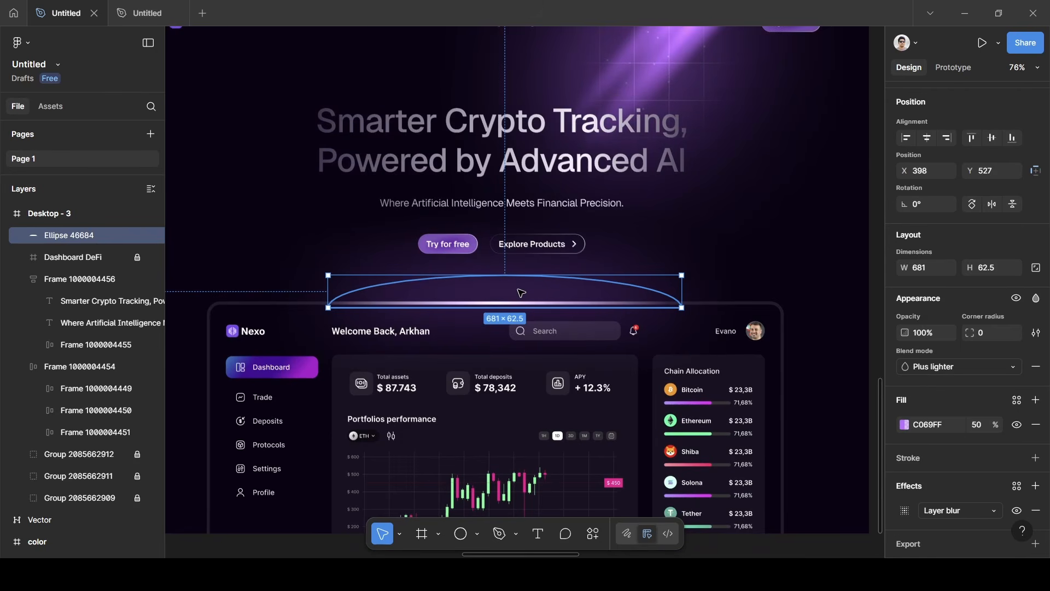
pyautogui.hotkey('ctrl', 'd')
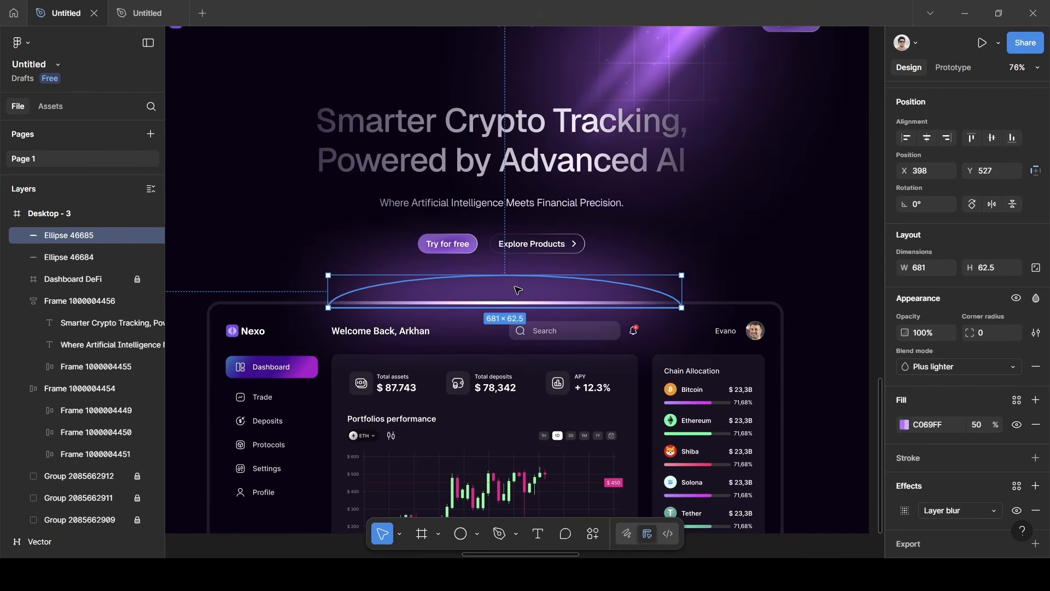
pyautogui.moveTo(514, 283); pyautogui.dragTo(517, 288)
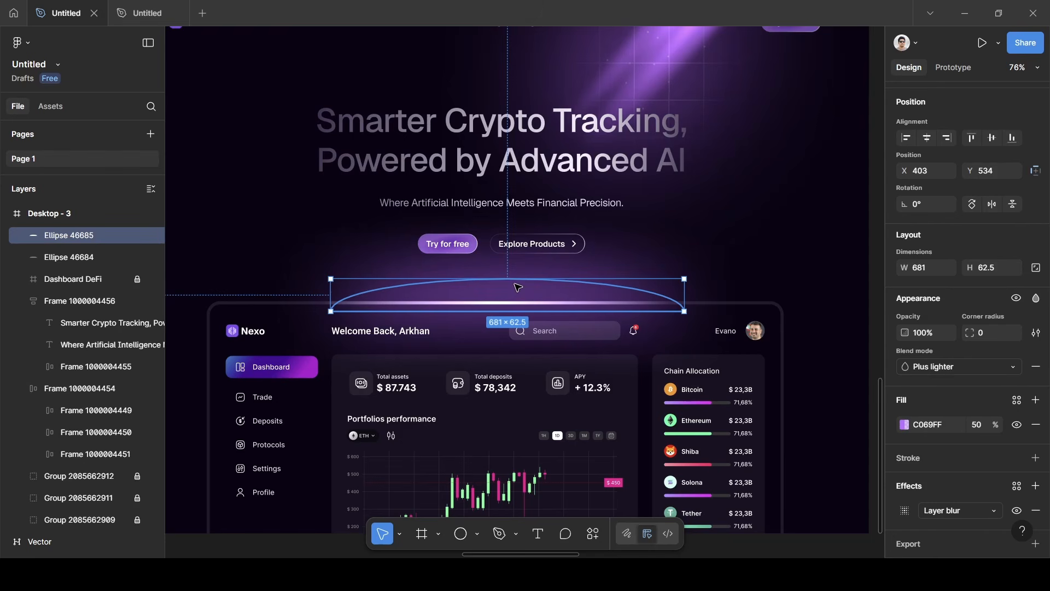
pyautogui.press('Down')
pyautogui.press('Down')
pyautogui.press('Down')
pyautogui.press('Down')
pyautogui.press('Down')
pyautogui.press('Down')
pyautogui.press('Down')
pyautogui.press('Down')
pyautogui.press('Down')
pyautogui.press('Down')
pyautogui.press('Down')
pyautogui.press('Down')
pyautogui.press('Down')
pyautogui.press('Down')
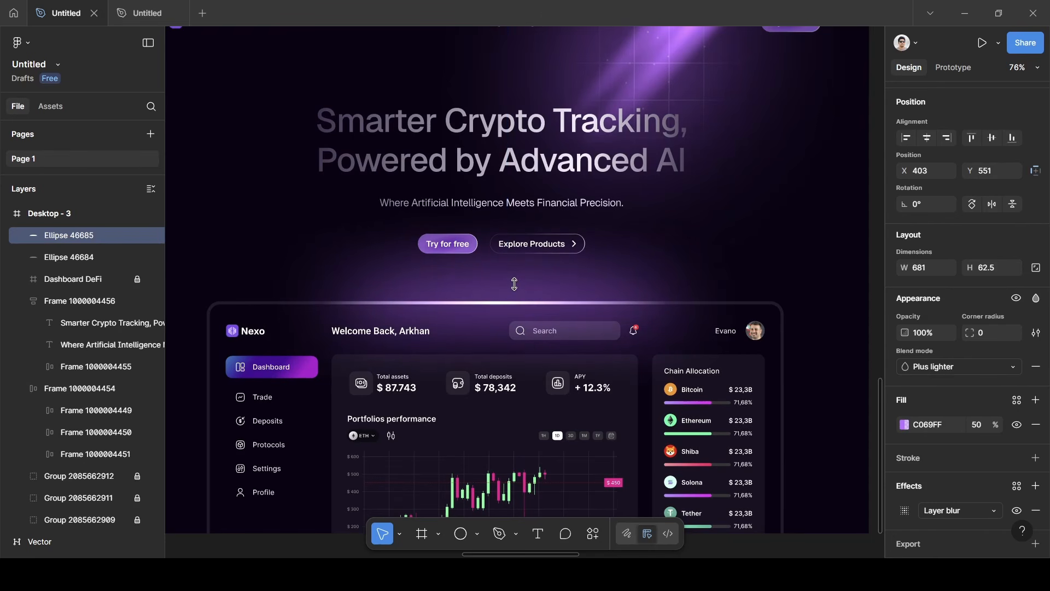
pyautogui.press('Down')
pyautogui.press('Down')
pyautogui.press('Down')
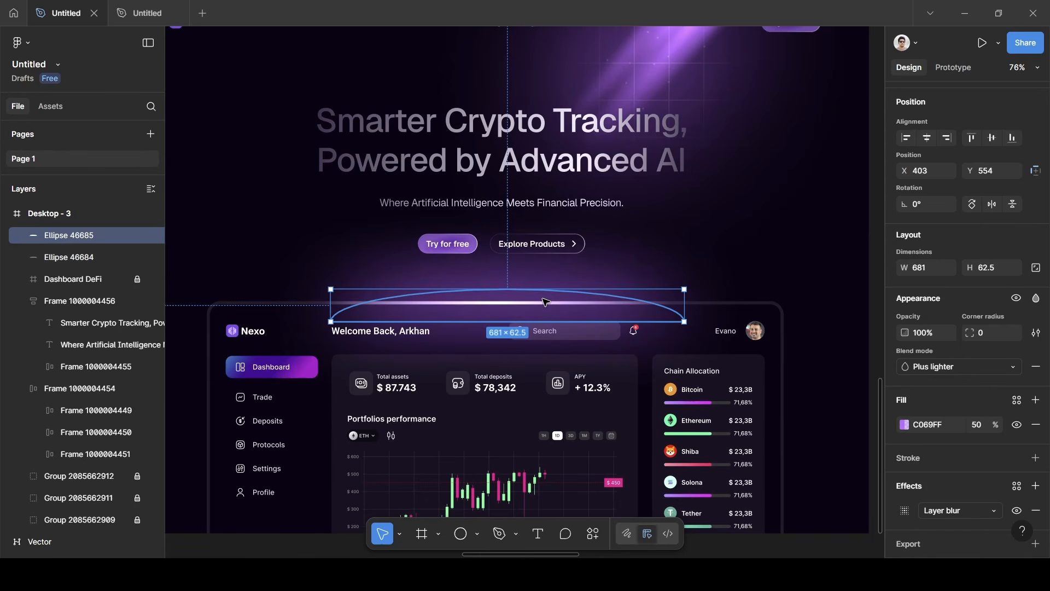
# Make a third copy of the glow shape and position it lower on the dashboard header at about X 408, Y 574.
pyautogui.scroll(3, 545, 301)
pyautogui.scroll(-2, 535, 303)
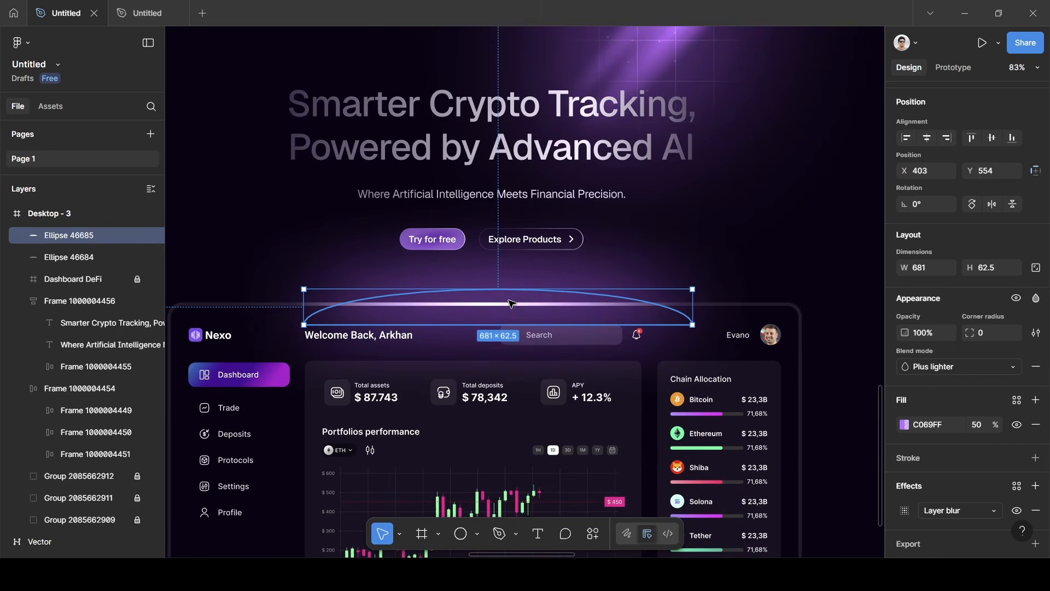
pyautogui.moveTo(509, 303); pyautogui.dragTo(512, 318)
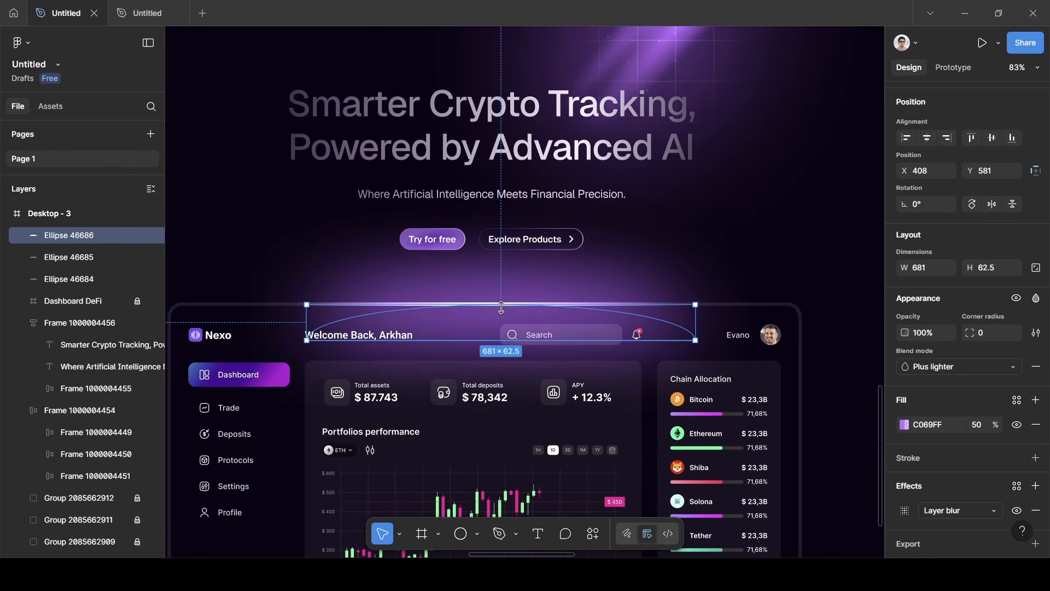
pyautogui.press('Up')
pyautogui.press('Up')
pyautogui.press('Up')
pyautogui.press('Up')
pyautogui.press('Up')
pyautogui.press('Up')
pyautogui.press('Up')
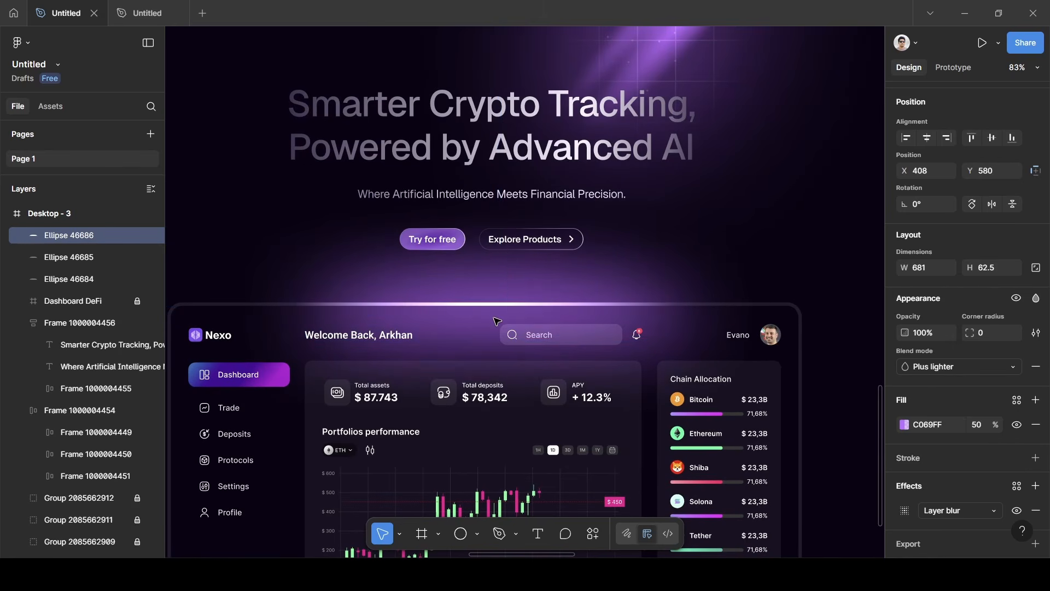
# Flatten the third glow copy to a height of about 28 and move it to about Y 590, just below the dashboard's top edge.
pyautogui.scroll(3, 496, 321)
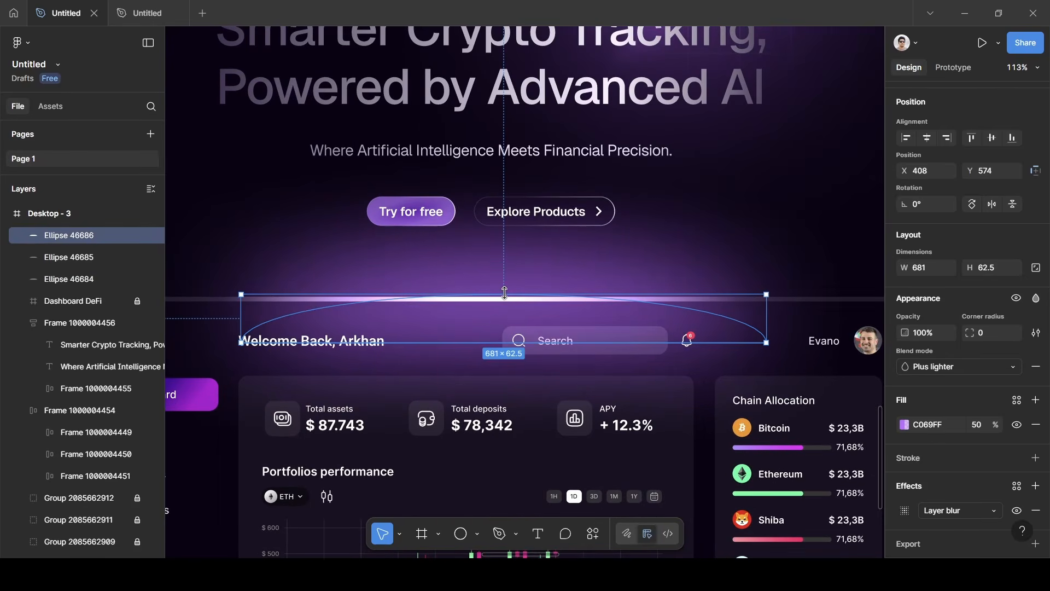
pyautogui.moveTo(504, 293); pyautogui.dragTo(502, 320)
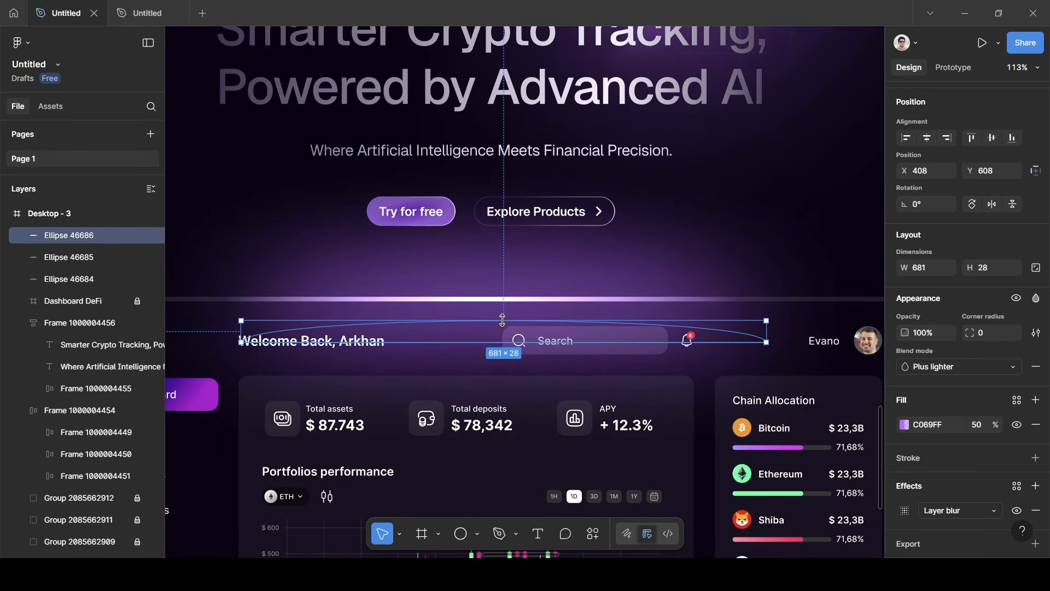
pyautogui.press('Up')
pyautogui.press('Up')
pyautogui.press('Up')
pyautogui.press('Up')
pyautogui.press('Up')
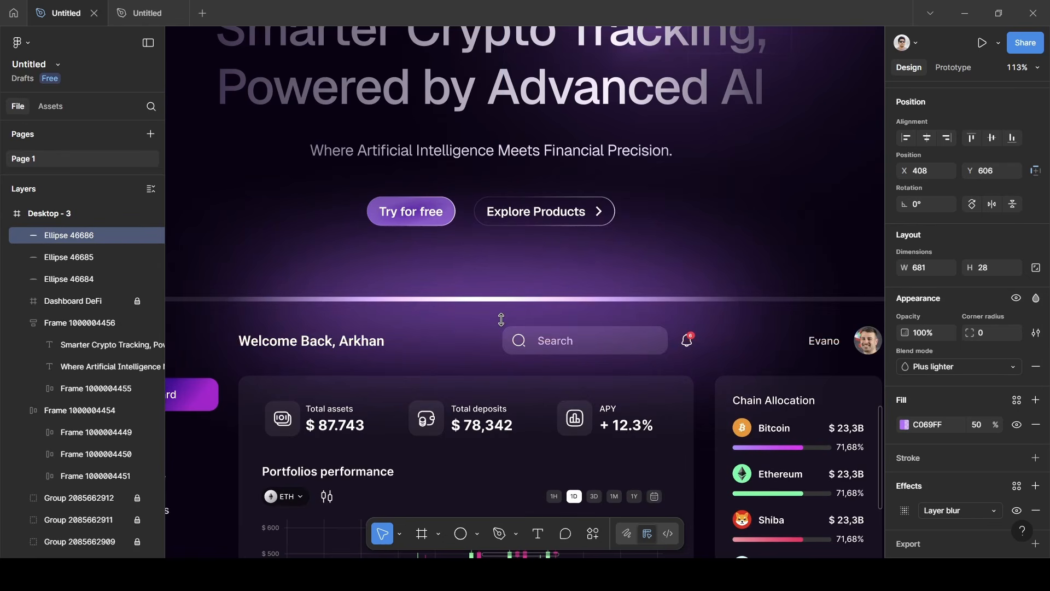
pyautogui.press('Up')
pyautogui.press('Up')
pyautogui.press('Up')
pyautogui.press('Up')
pyautogui.press('Up')
pyautogui.press('Up')
pyautogui.press('Up')
pyautogui.press('Up')
pyautogui.press('Up')
pyautogui.press('Up')
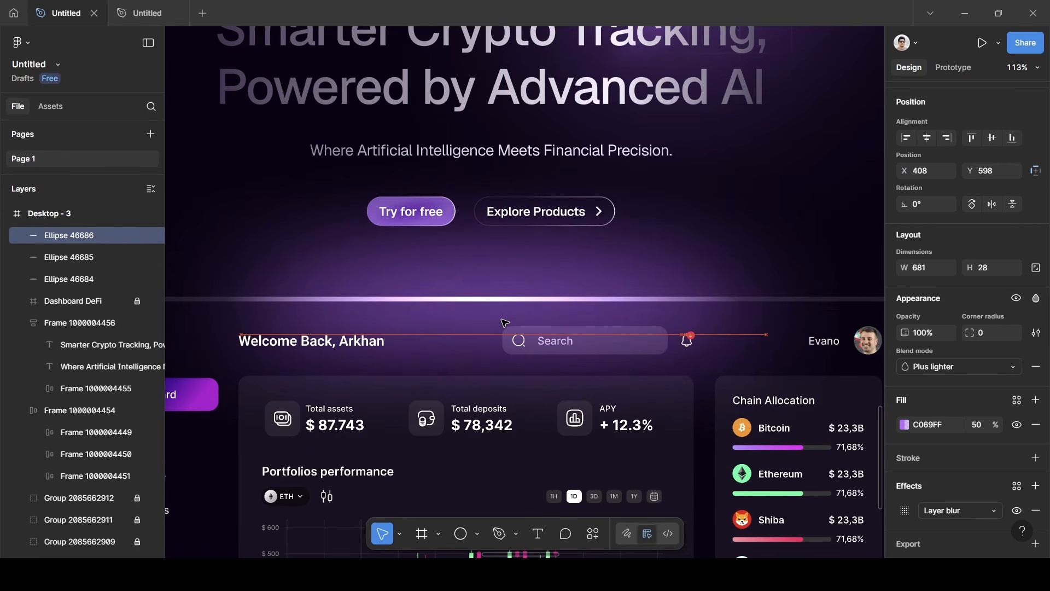
pyautogui.press('Up')
pyautogui.press('Up')
pyautogui.press('Up')
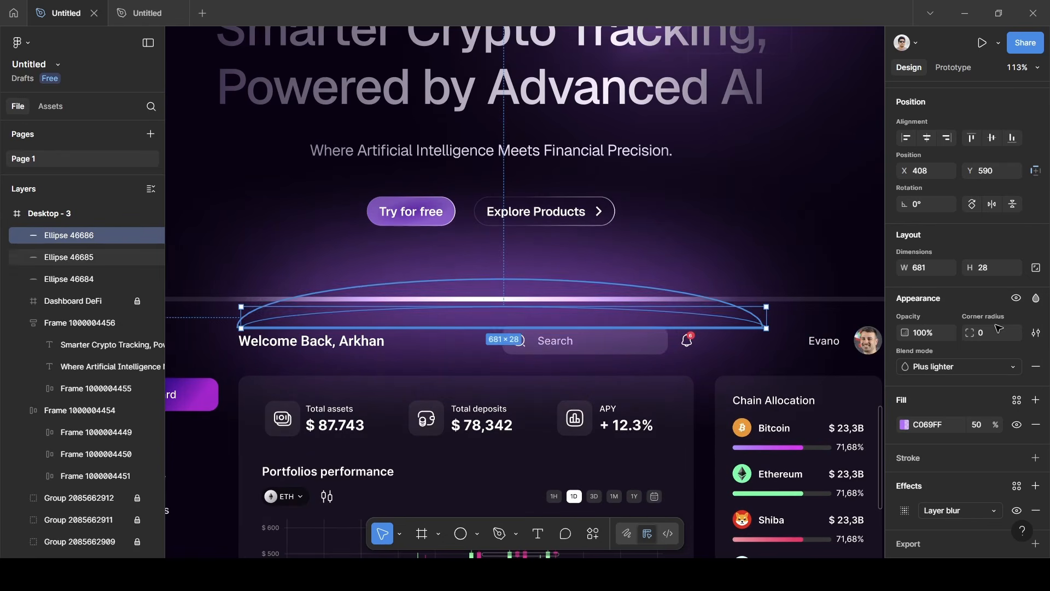
# Remove the flattened glow's Plus lighter blend mode and set its layer blur to 40.
pyautogui.click(1034, 372)
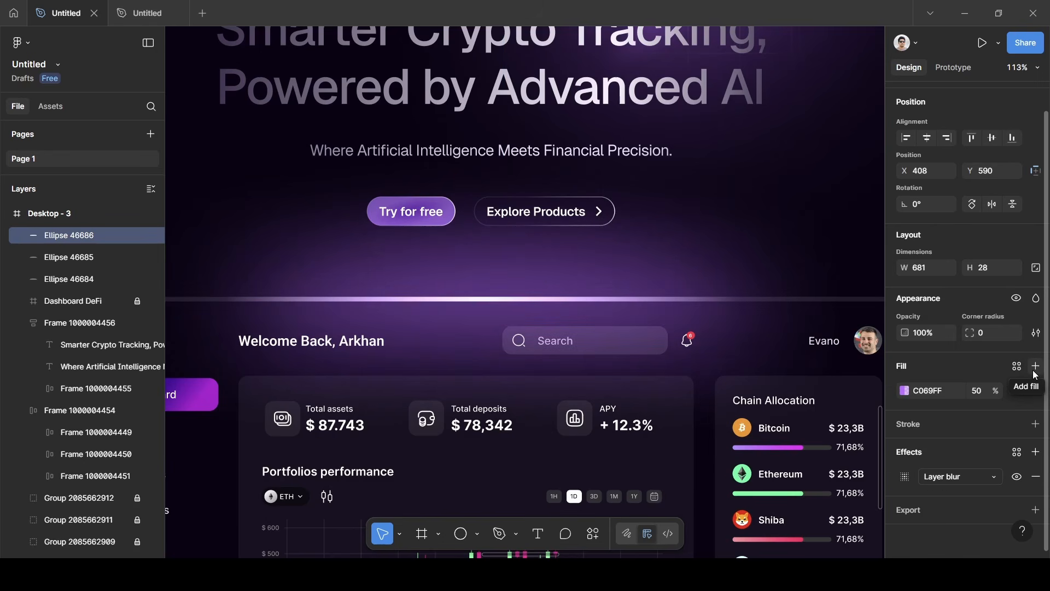
pyautogui.click(905, 476)
pyautogui.click(830, 532)
pyautogui.click(818, 528)
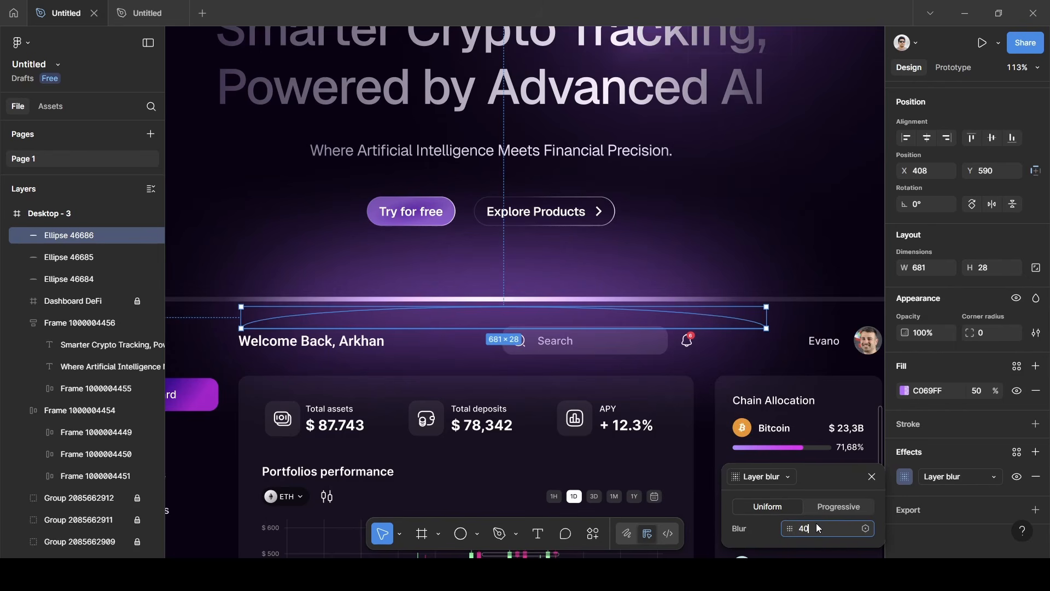
pyautogui.press('Return')
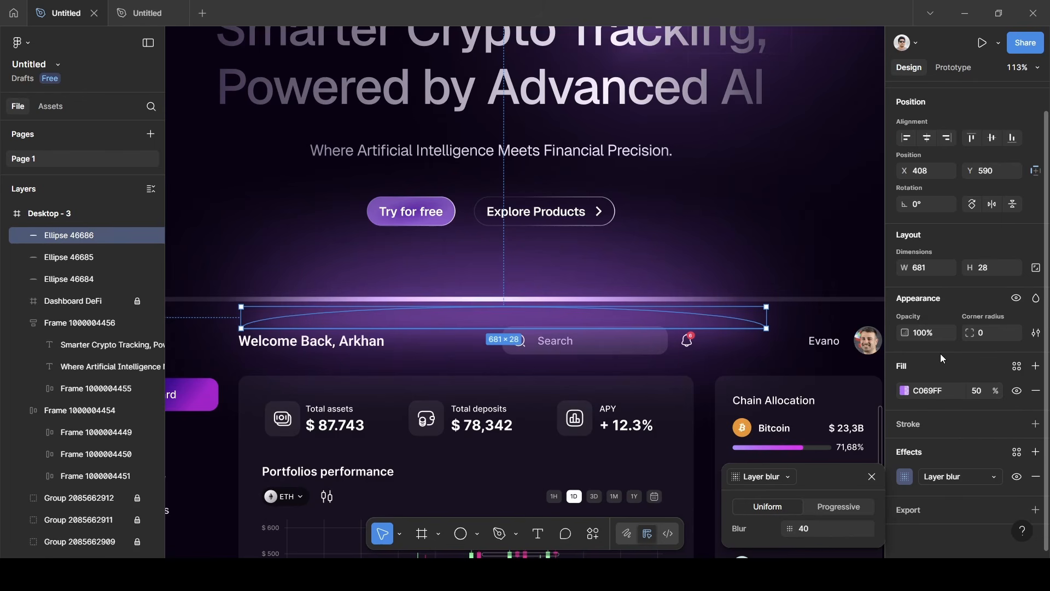
# Raise the flattened glow's C069FF fill opacity to 100% and nudge the shape up to Y 587.
pyautogui.click(979, 396)
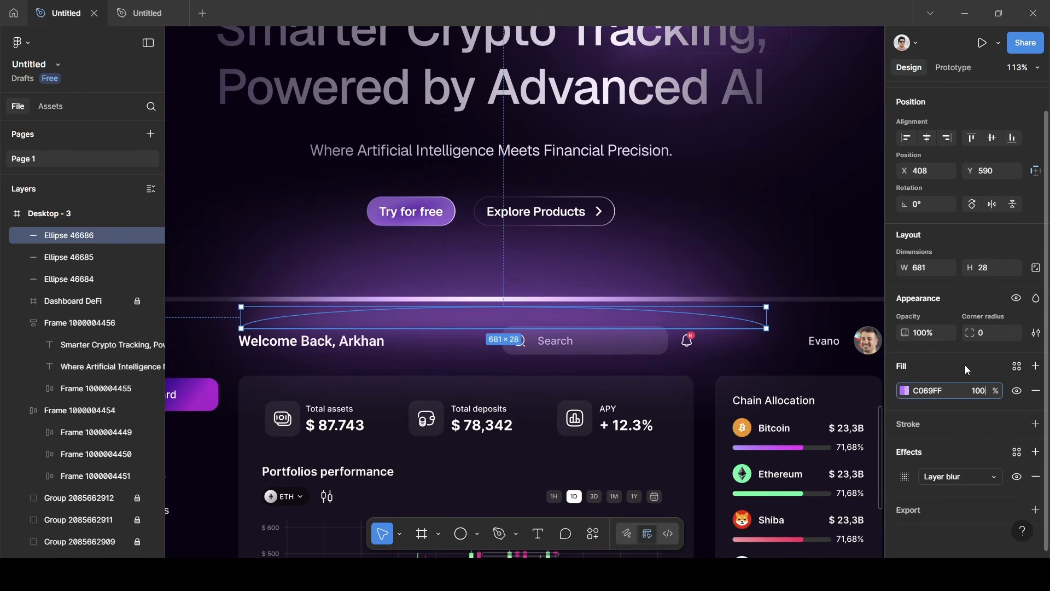
pyautogui.press('Return')
pyautogui.scroll(-5, 716, 317)
pyautogui.scroll(5, 715, 339)
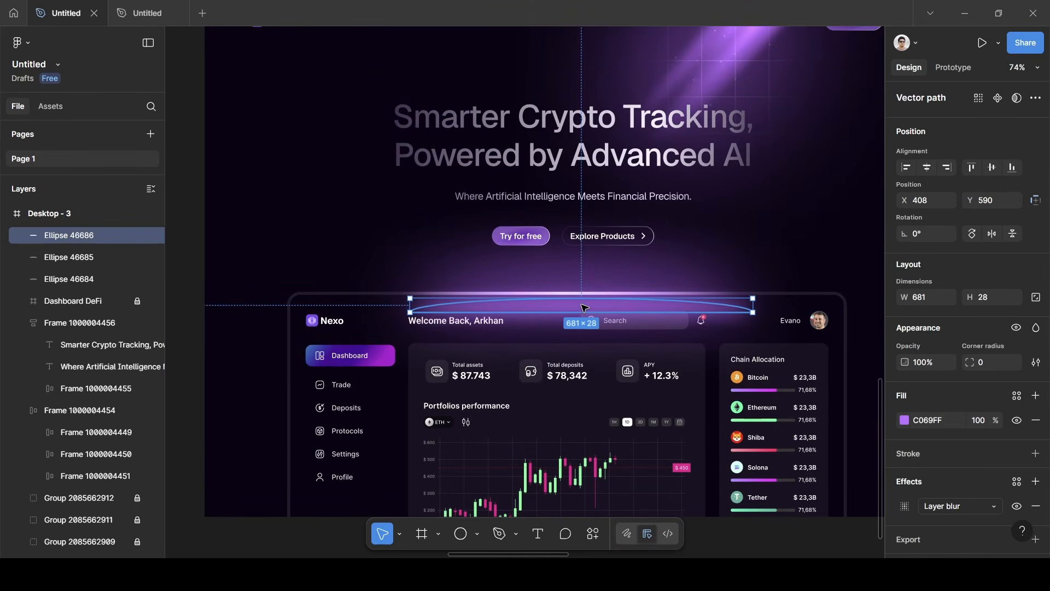
pyautogui.press('Down')
pyautogui.press('Down')
pyautogui.press('Down')
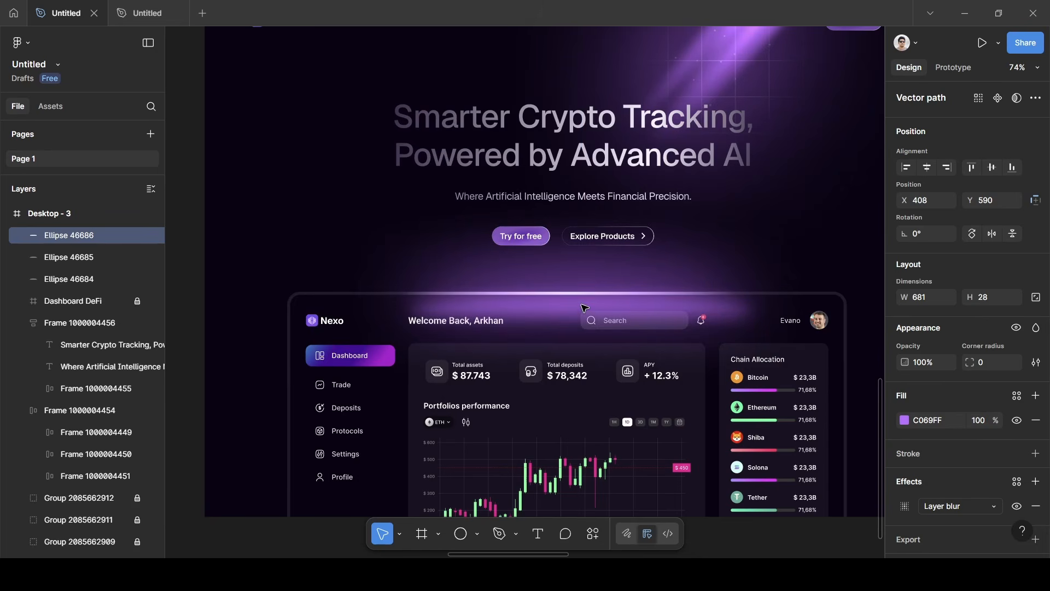
pyautogui.press('Up')
pyautogui.press('Up')
pyautogui.press('Up')
pyautogui.press('Up')
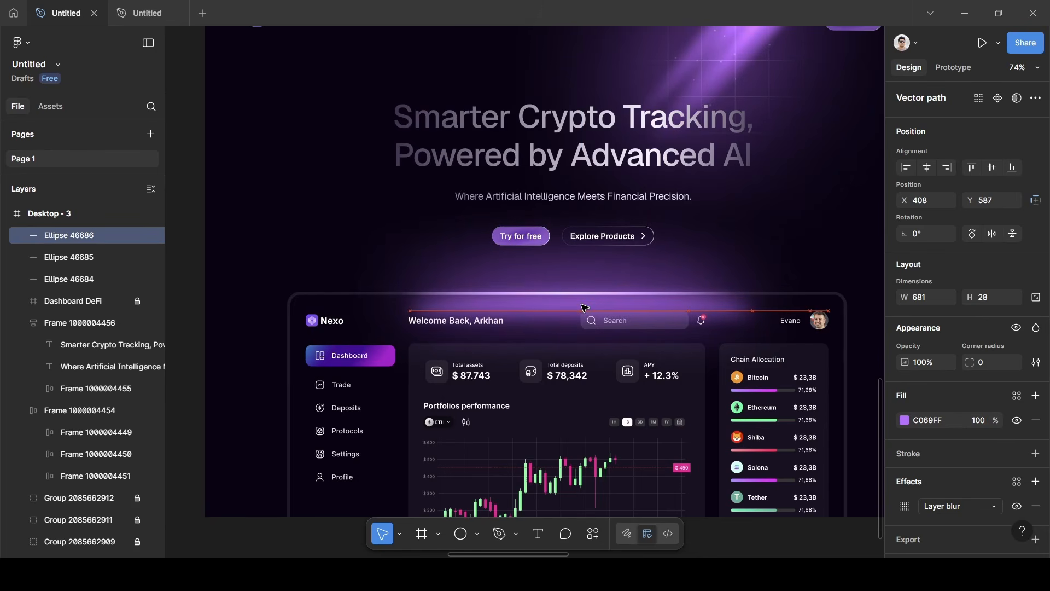
# Move the original blurred dome, Ellipse 46684, straight down over the dashboard's top edge to Y 574.
pyautogui.click(591, 271)
pyautogui.press('Down')
pyautogui.press('Down')
pyautogui.press('Down')
pyautogui.press('Down')
pyautogui.press('Down')
pyautogui.press('Down')
pyautogui.press('Down')
pyautogui.press('Down')
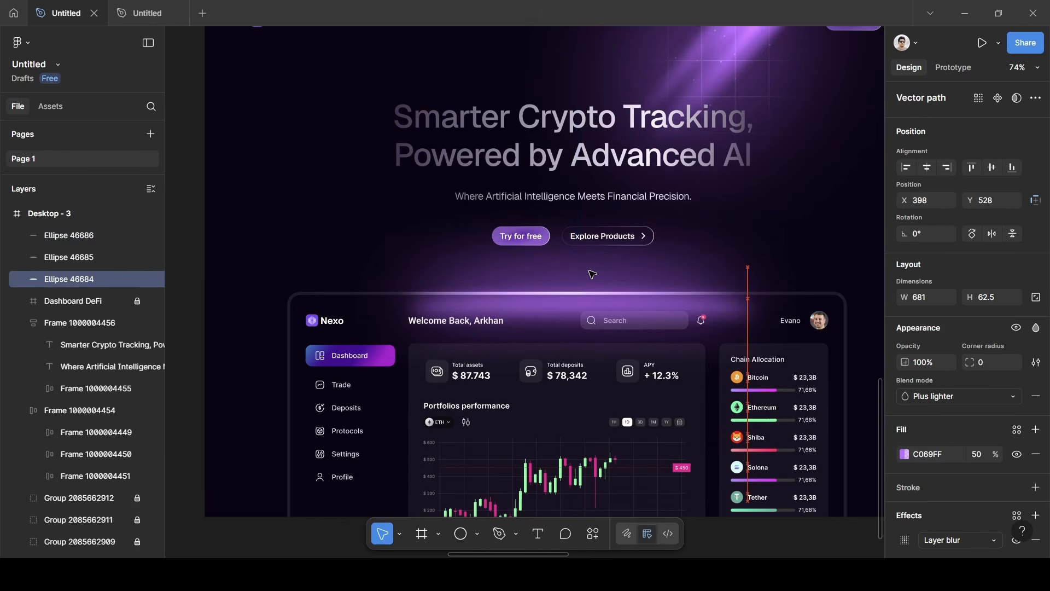
pyautogui.press('Down')
pyautogui.press('Down')
pyautogui.press('Down')
pyautogui.press('Down')
pyautogui.press('Down')
pyautogui.press('Down')
pyautogui.press('Down')
pyautogui.press('Down')
pyautogui.press('Down')
pyautogui.press('Down')
pyautogui.press('Down')
pyautogui.press('Down')
pyautogui.press('Down')
pyautogui.press('Down')
pyautogui.press('Down')
pyautogui.press('Down')
pyautogui.press('Down')
pyautogui.press('Down')
pyautogui.press('Down')
pyautogui.press('Down')
pyautogui.press('Down')
pyautogui.press('Down')
pyautogui.press('Down')
pyautogui.press('Down')
pyautogui.press('Down')
pyautogui.press('Down')
pyautogui.press('Down')
pyautogui.press('Down')
pyautogui.press('Down')
pyautogui.press('Down')
pyautogui.press('Down')
pyautogui.press('Down')
pyautogui.press('Down')
pyautogui.press('Down')
pyautogui.press('Down')
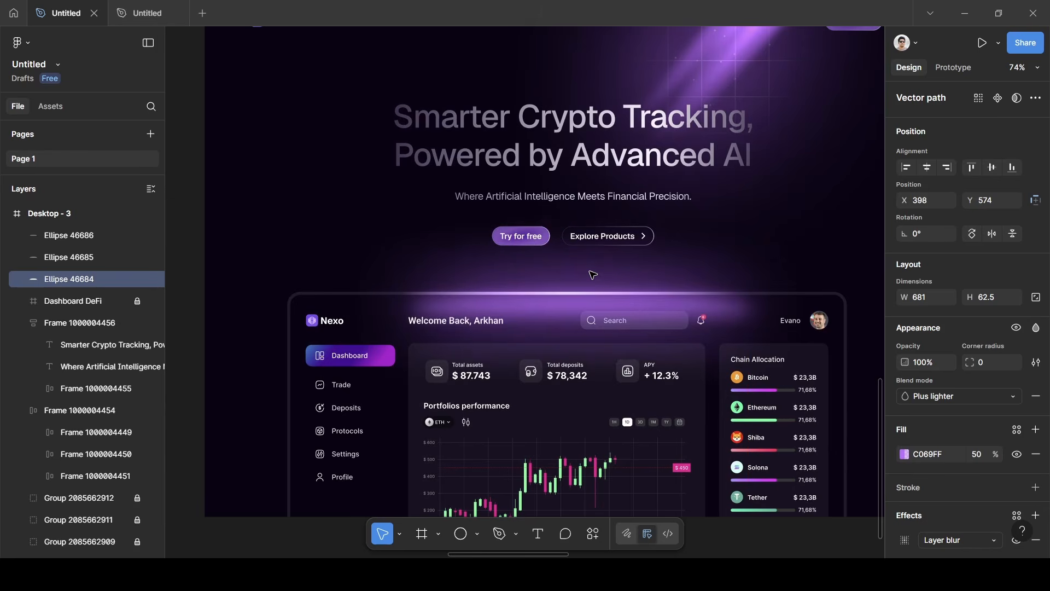
# Compare the dashboard glow in Desktop - 3 with the one in the Desktop - 1 reference design.
pyautogui.click(95, 260)
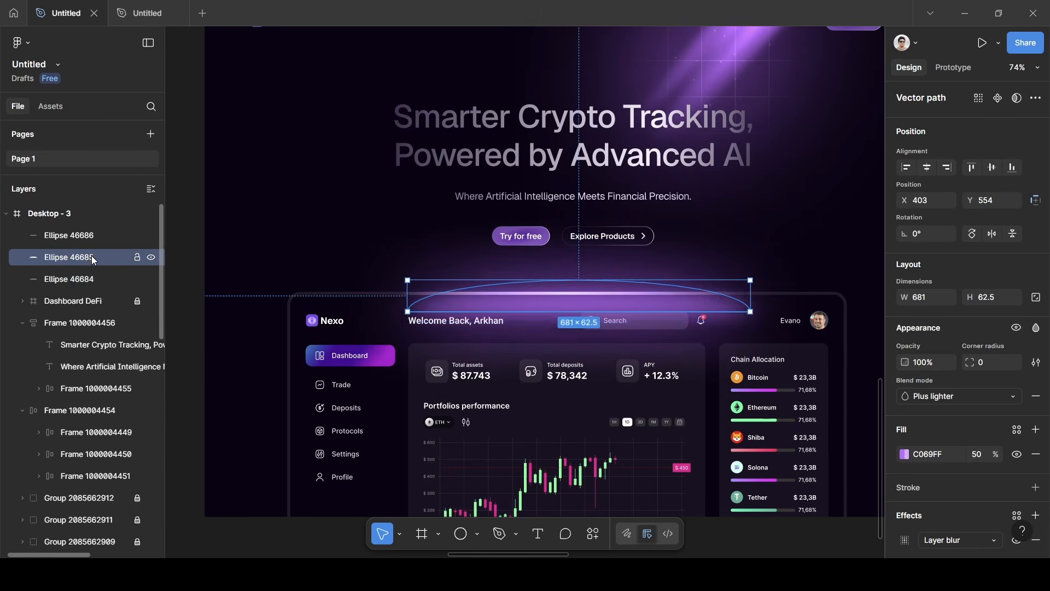
pyautogui.click(88, 278)
pyautogui.click(88, 258)
pyautogui.scroll(-5, 724, 210)
pyautogui.click(418, 263)
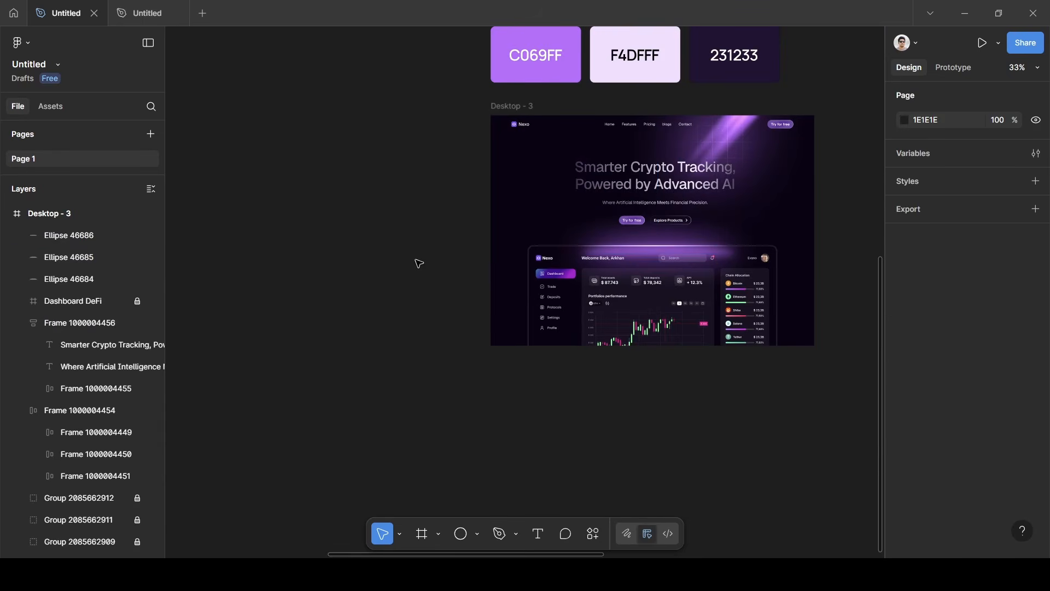
pyautogui.hscroll(-3, 419, 263)
pyautogui.hscroll(-5, 419, 264)
pyautogui.scroll(-3, 419, 264)
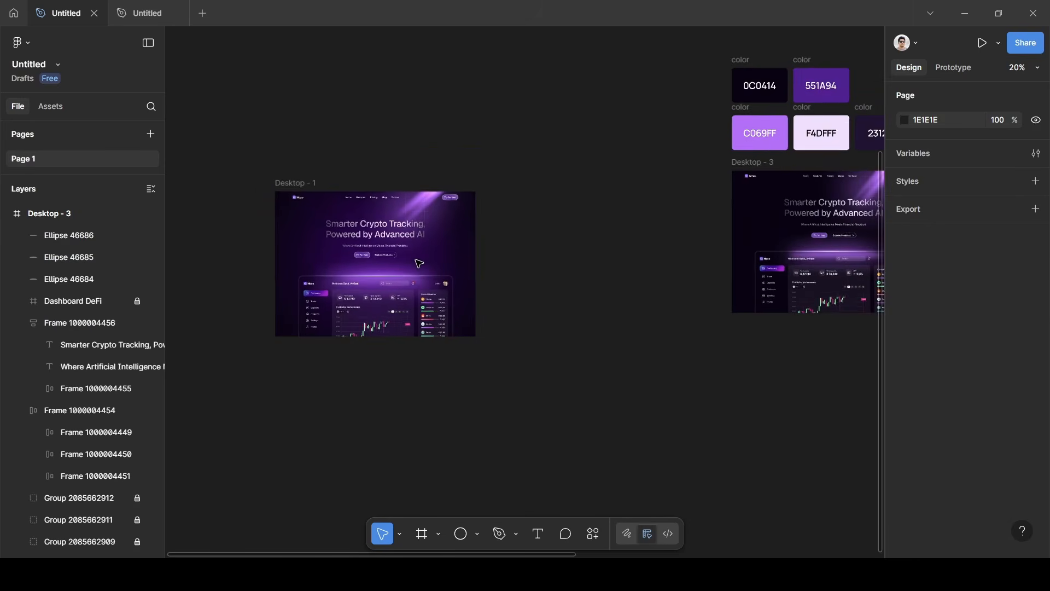
pyautogui.scroll(1, 419, 264)
pyautogui.scroll(-1, 419, 263)
pyautogui.scroll(2, 418, 262)
pyautogui.hscroll(6, 418, 268)
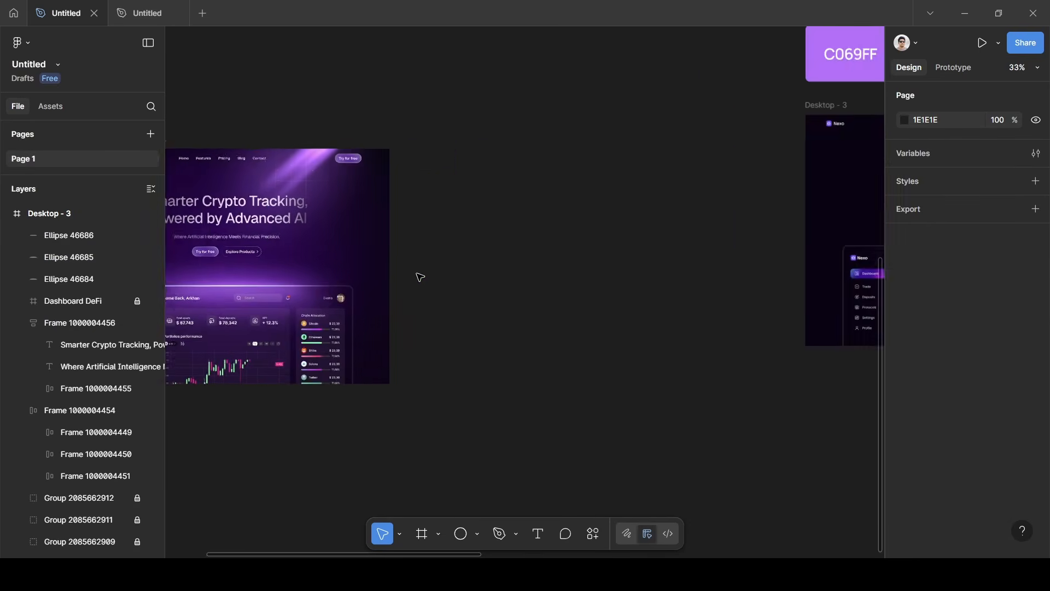
pyautogui.hscroll(3, 419, 284)
pyautogui.scroll(3, 419, 286)
pyautogui.hscroll(1, 526, 285)
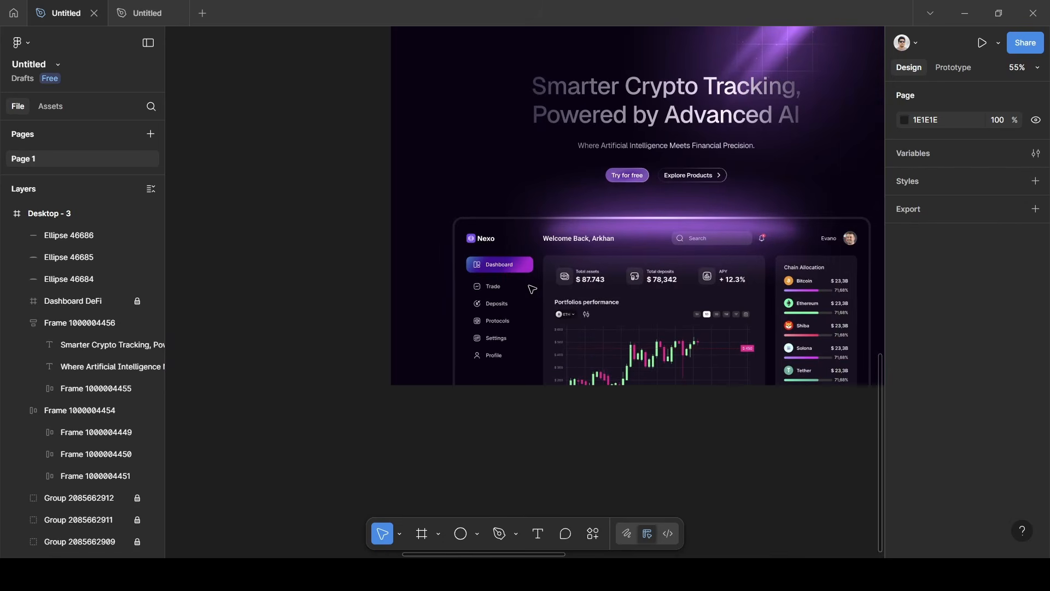
pyautogui.scroll(-4, 529, 286)
pyautogui.scroll(-4, 455, 288)
pyautogui.scroll(3, 443, 286)
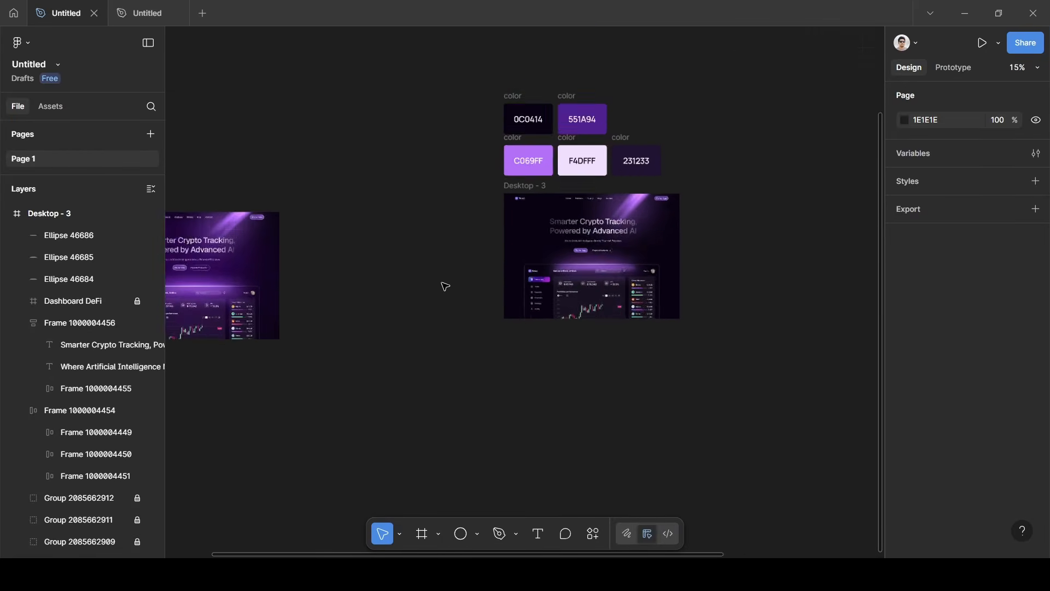
pyautogui.scroll(4, 444, 285)
pyautogui.hscroll(5, 445, 286)
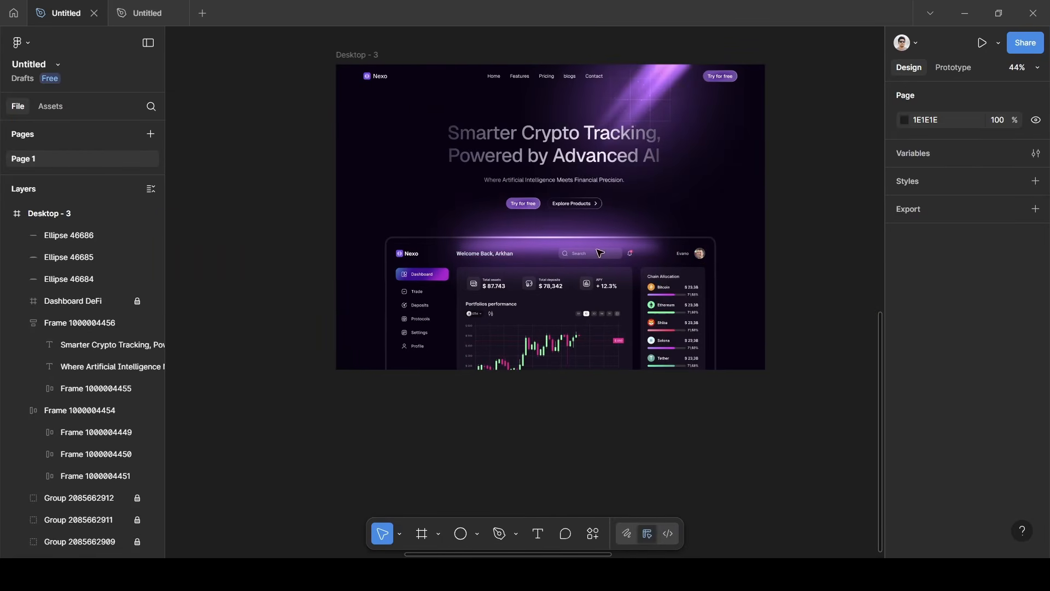
# Stretch the glow shapes rightward: Ellipse 46685 to about 771 wide, Ellipse 46684 to about 740 and Ellipse 46686 to about 762.
pyautogui.click(548, 240)
pyautogui.click(551, 232)
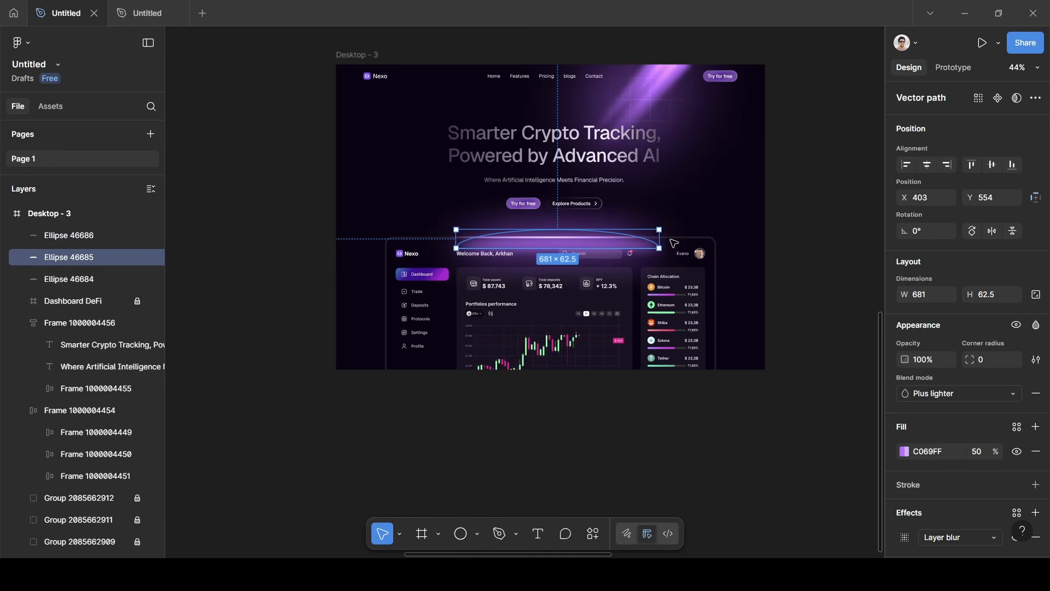
pyautogui.moveTo(666, 239); pyautogui.dragTo(687, 237)
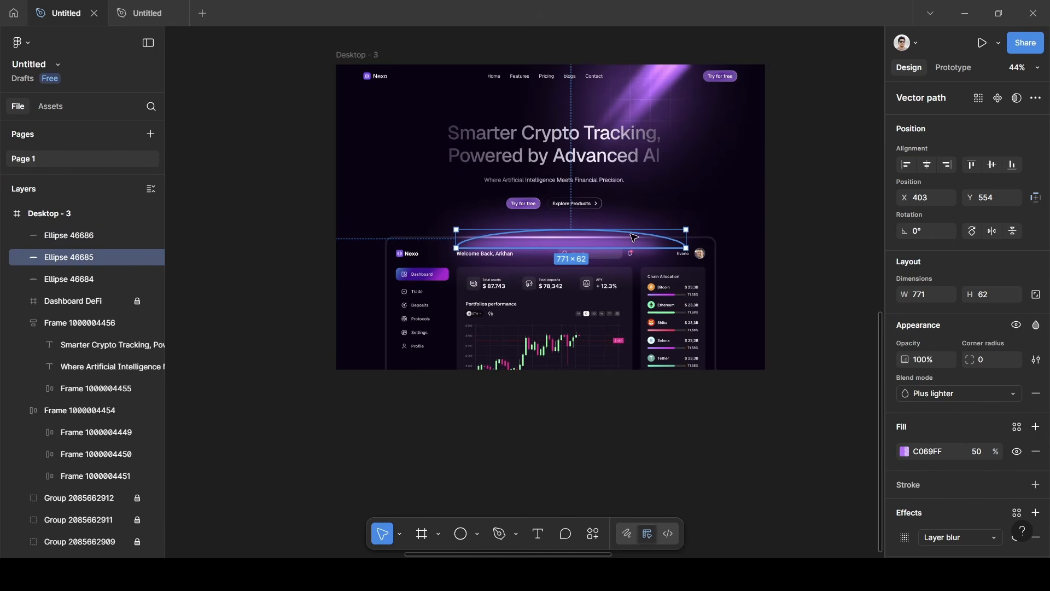
pyautogui.click(82, 278)
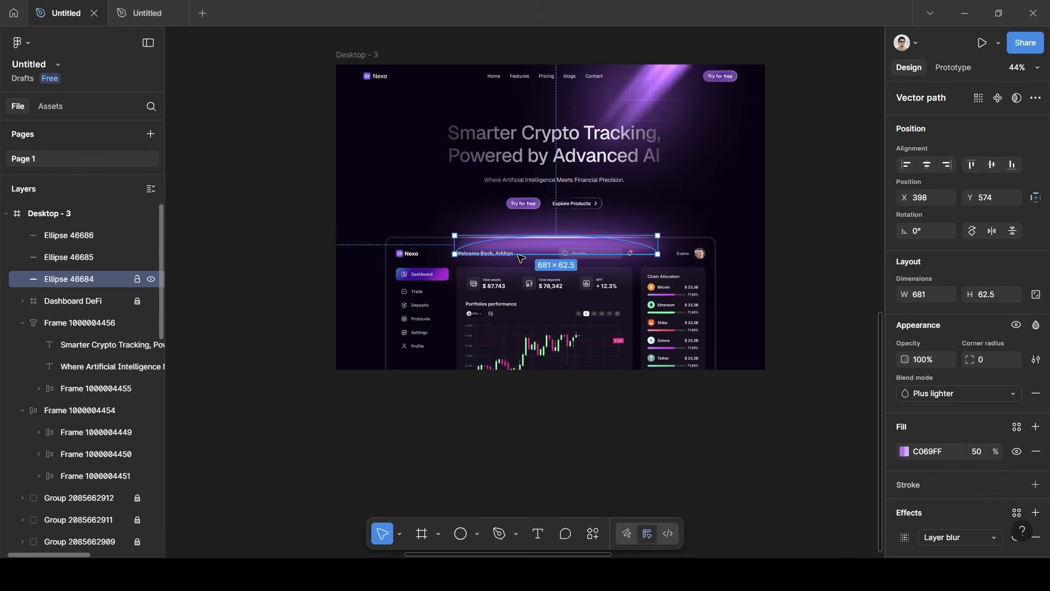
pyautogui.moveTo(665, 245); pyautogui.dragTo(675, 246)
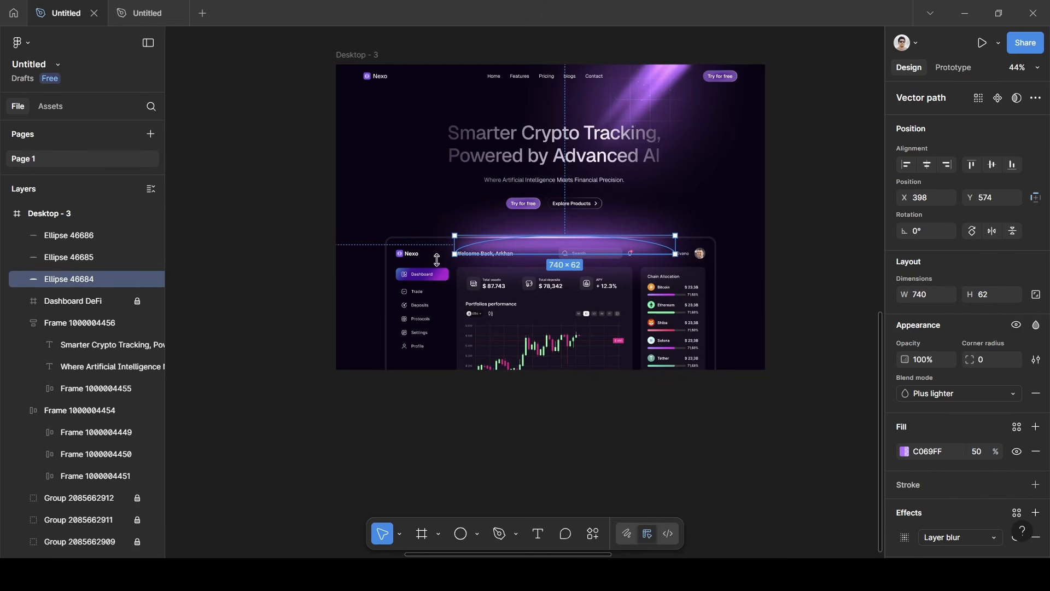
pyautogui.click(71, 238)
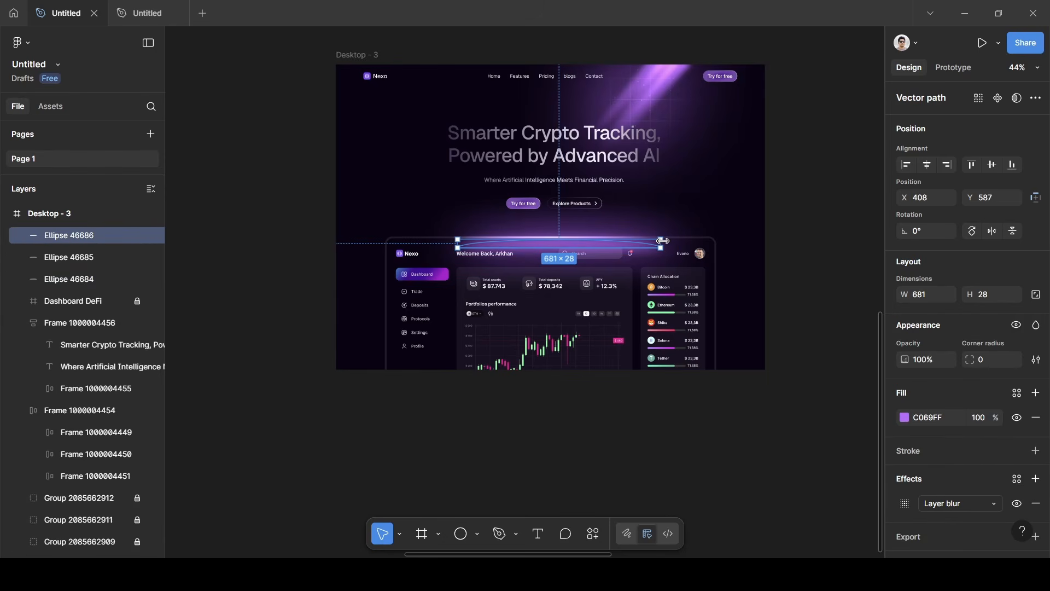
pyautogui.moveTo(663, 241); pyautogui.dragTo(685, 242)
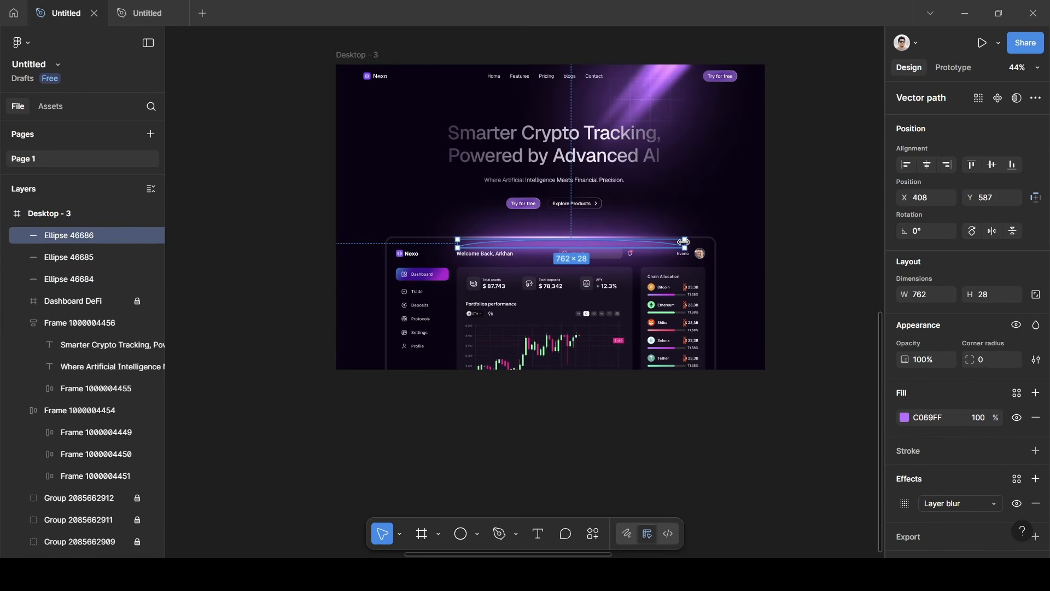
# Shift all three glow ellipses left together so their combined left edge sits at about X 352.
pyautogui.keyDown('shift'); pyautogui.click(57, 258); pyautogui.keyUp('shift')
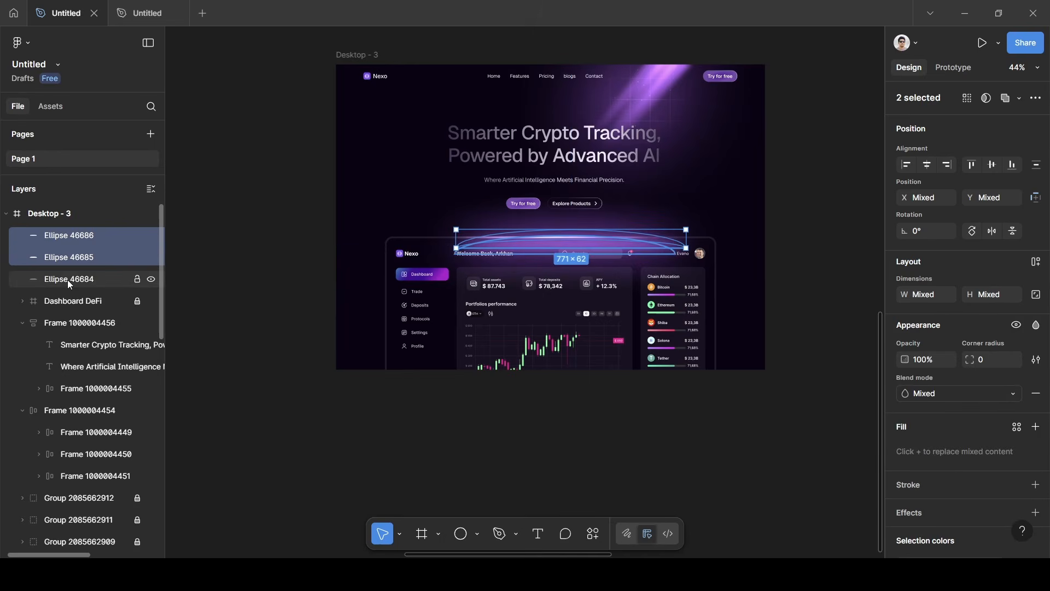
pyautogui.keyDown('shift'); pyautogui.click(68, 280); pyautogui.keyUp('shift')
pyautogui.press('Left')
pyautogui.press('Left')
pyautogui.press('Left')
pyautogui.press('Left')
pyautogui.press('Left')
pyautogui.press('Left')
pyautogui.press('Left')
pyautogui.press('Left')
pyautogui.press('Left')
pyautogui.press('Left')
pyautogui.press('Left')
pyautogui.press('Left')
pyautogui.press('Left')
pyautogui.press('Left')
pyautogui.press('Left')
pyautogui.press('Left')
pyautogui.press('Left')
pyautogui.press('Left')
pyautogui.press('Left')
pyautogui.press('Left')
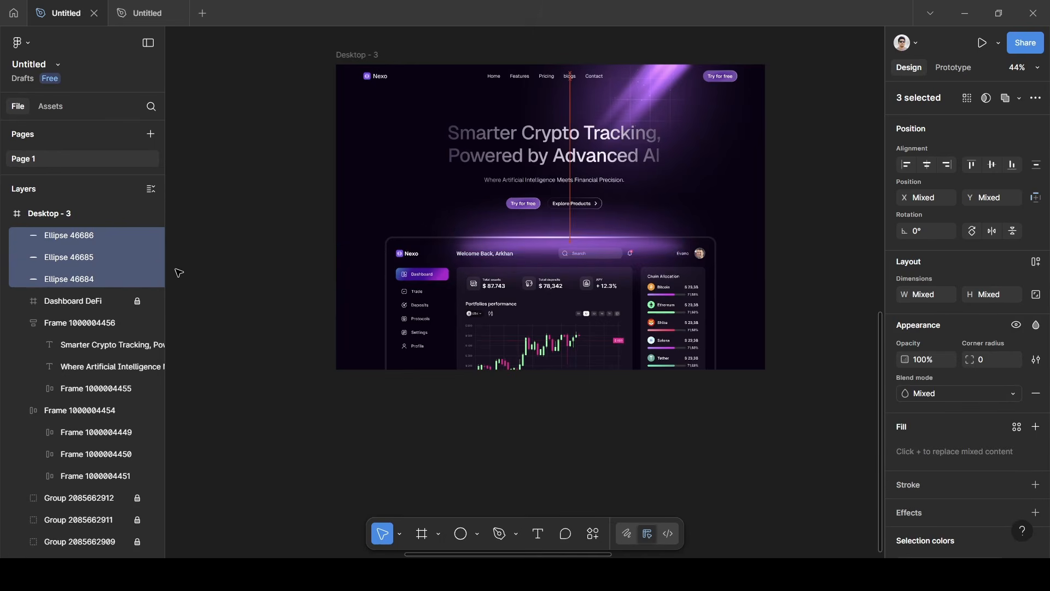
pyautogui.press('Left')
pyautogui.press('Left')
pyautogui.press('Left')
pyautogui.press('Left')
pyautogui.press('Left')
pyautogui.press('Left')
pyautogui.press('Left')
pyautogui.press('Left')
pyautogui.press('Left')
pyautogui.press('Left')
pyautogui.press('Left')
pyautogui.press('Left')
pyautogui.press('Left')
pyautogui.press('Left')
pyautogui.press('Left')
pyautogui.press('Left')
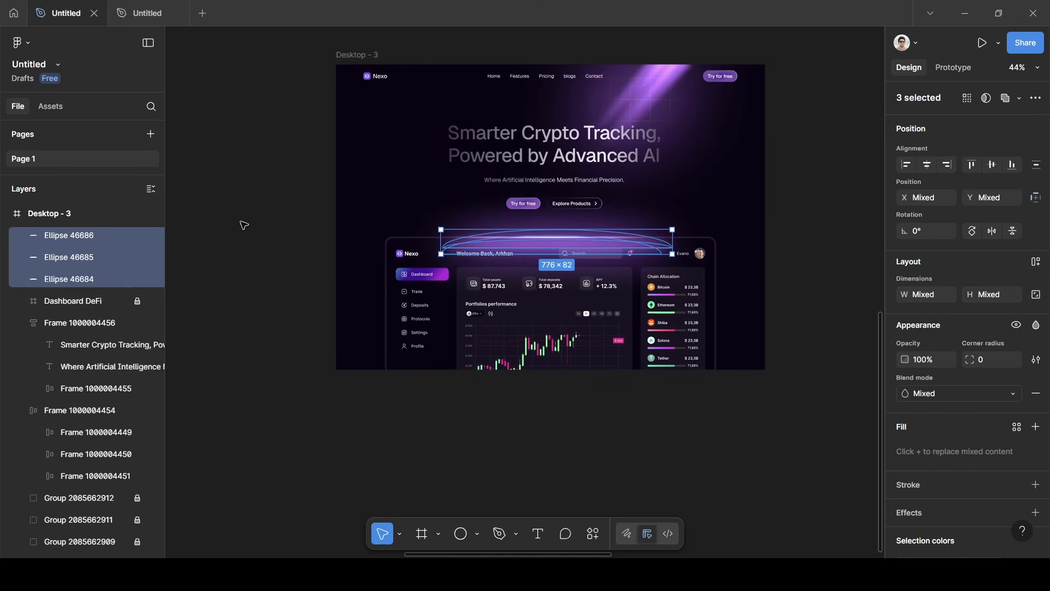
pyautogui.click(268, 224)
# Check the repositioned, widened glow against the Desktop - 1 reference and inspect it closely around the dashboard header.
pyautogui.scroll(-5, 269, 224)
pyautogui.hscroll(-10, 270, 224)
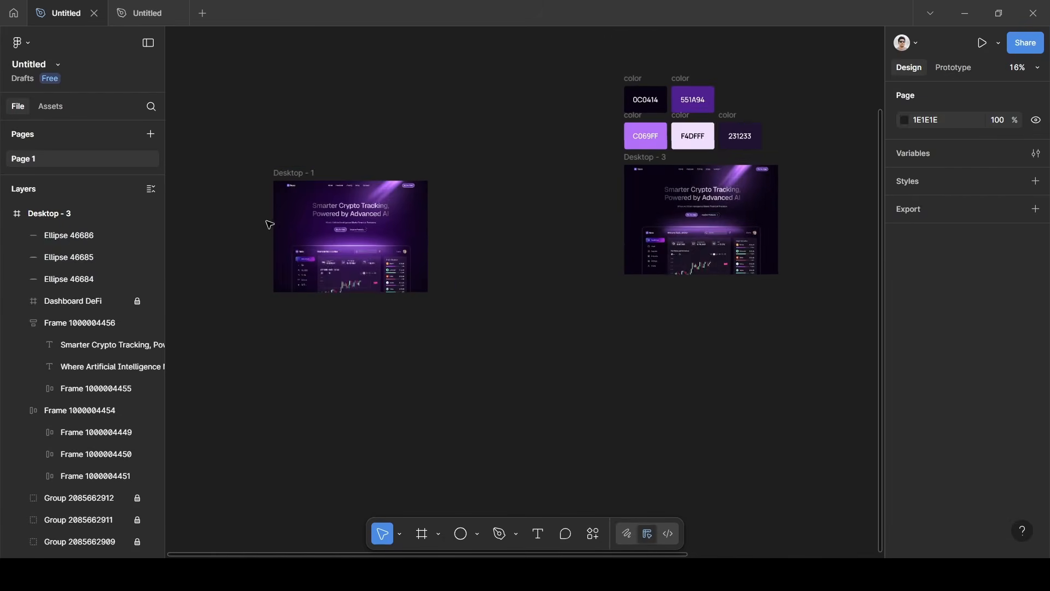
pyautogui.scroll(5, 269, 225)
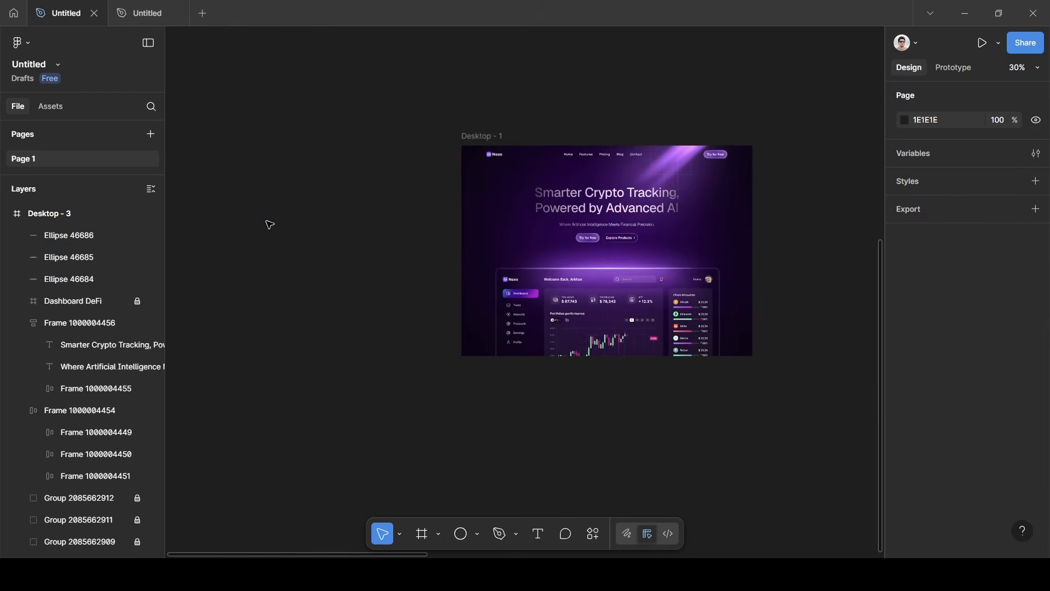
pyautogui.hscroll(10, 270, 224)
pyautogui.scroll(-3, 270, 224)
pyautogui.hscroll(5, 270, 224)
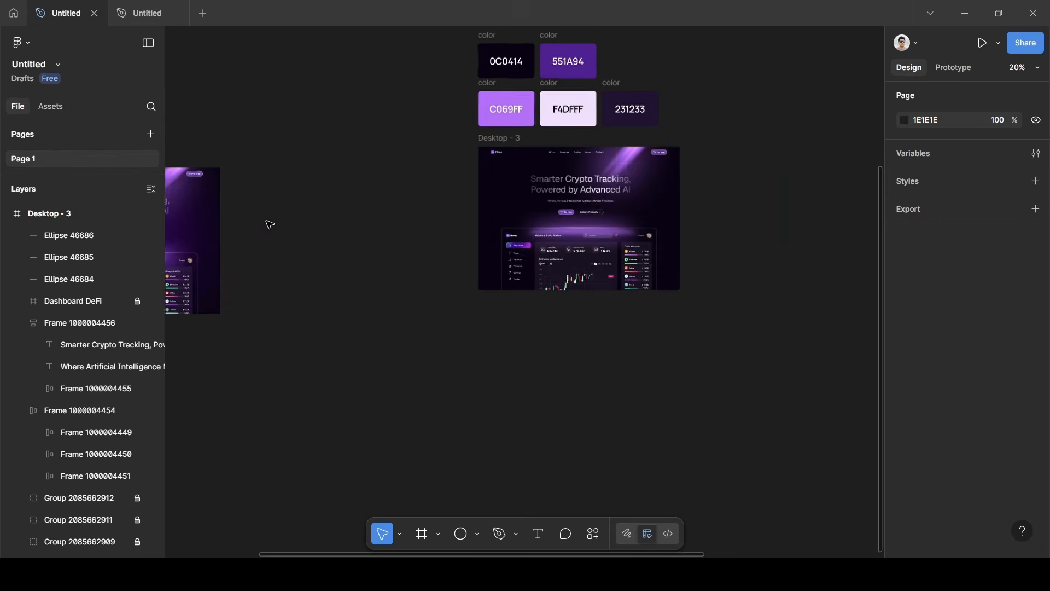
pyautogui.scroll(5, 269, 224)
pyautogui.hscroll(5, 270, 224)
pyautogui.scroll(4, 271, 225)
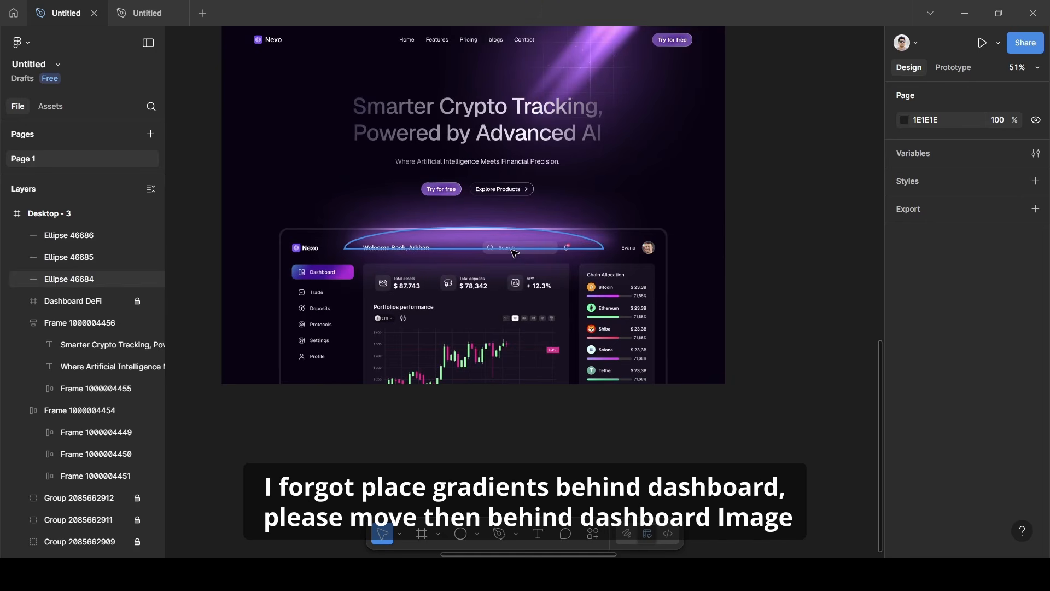
pyautogui.scroll(3, 514, 252)
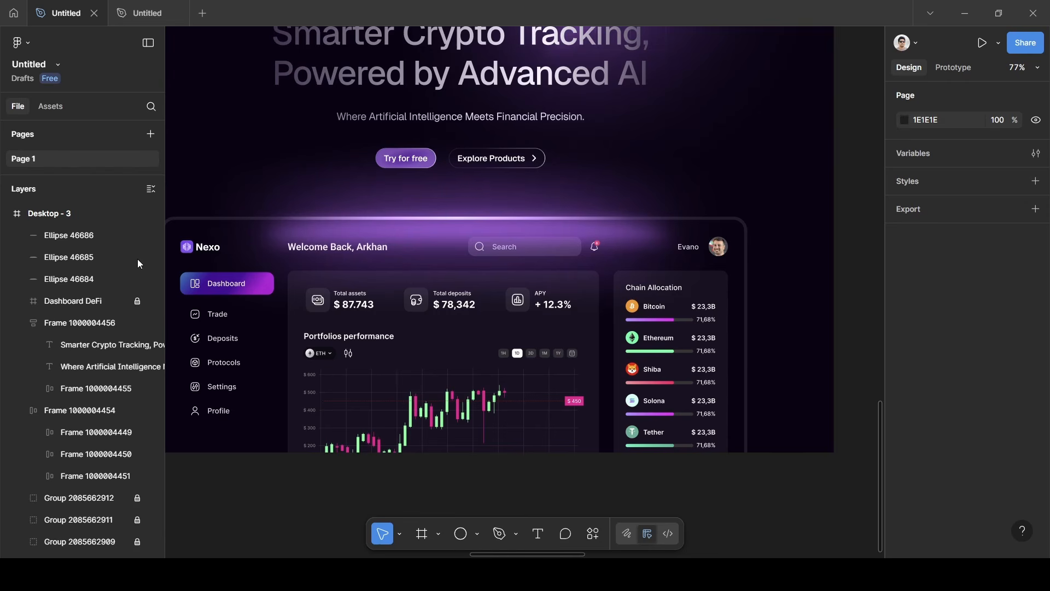
# Group the three glow ellipses and lock the new group.
pyautogui.click(101, 235)
pyautogui.keyDown('shift'); pyautogui.click(96, 255); pyautogui.keyUp('shift')
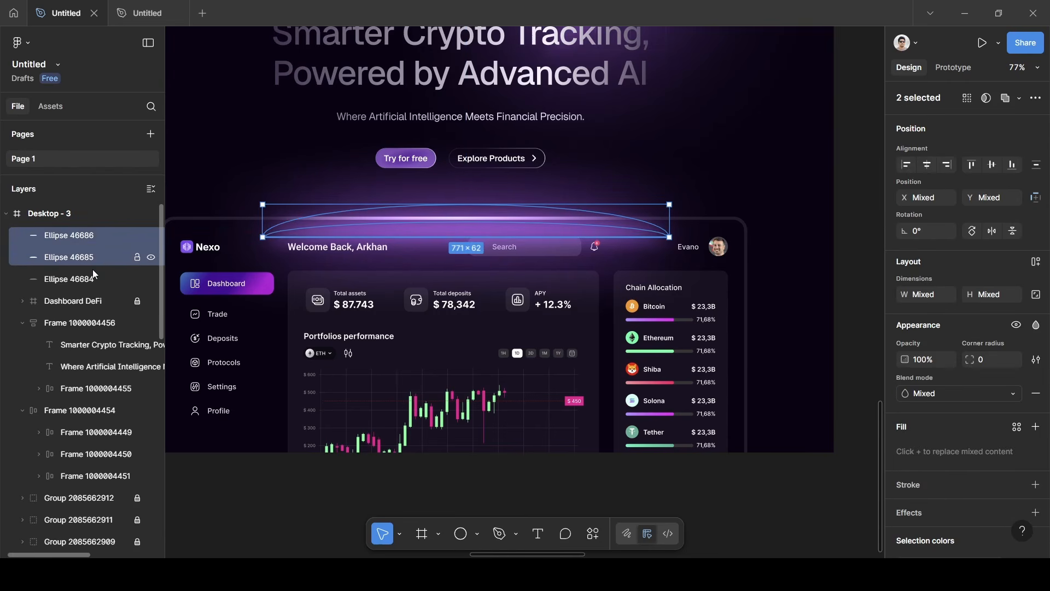
pyautogui.keyDown('shift'); pyautogui.click(92, 272); pyautogui.keyUp('shift')
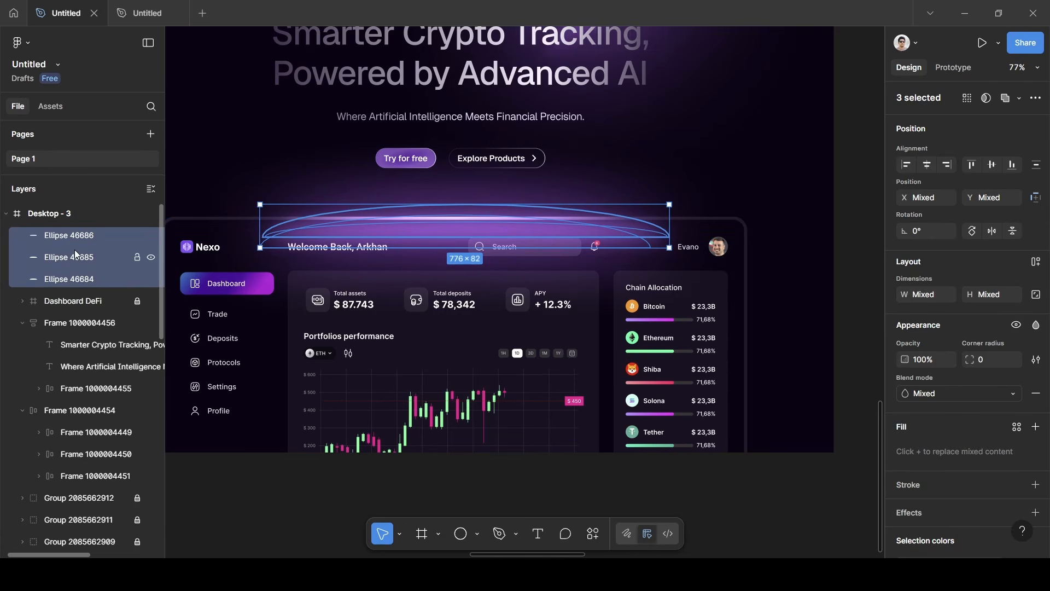
pyautogui.hotkey('ctrl', 'g')
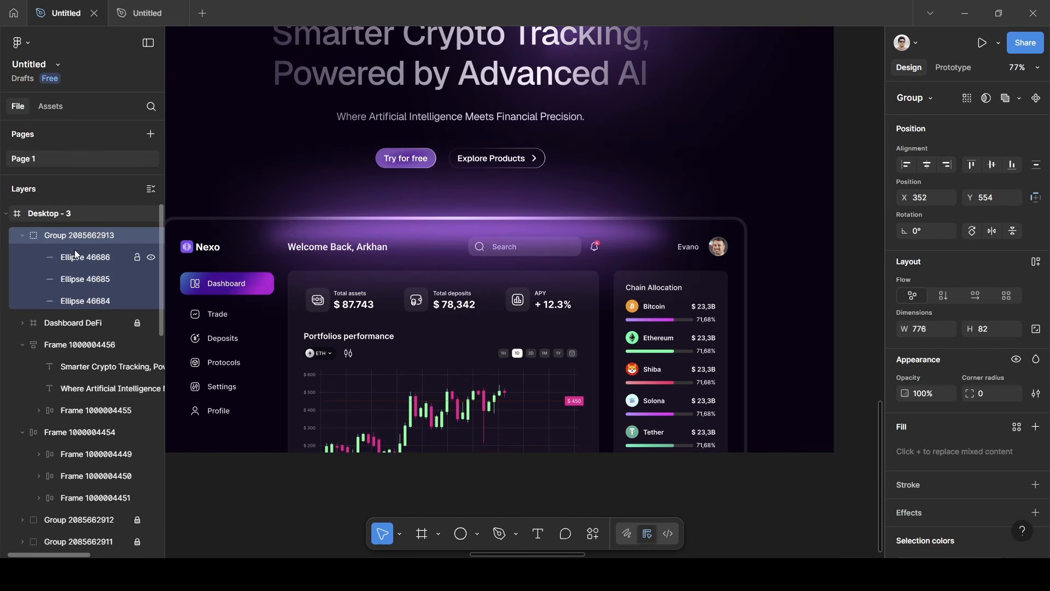
pyautogui.click(23, 236)
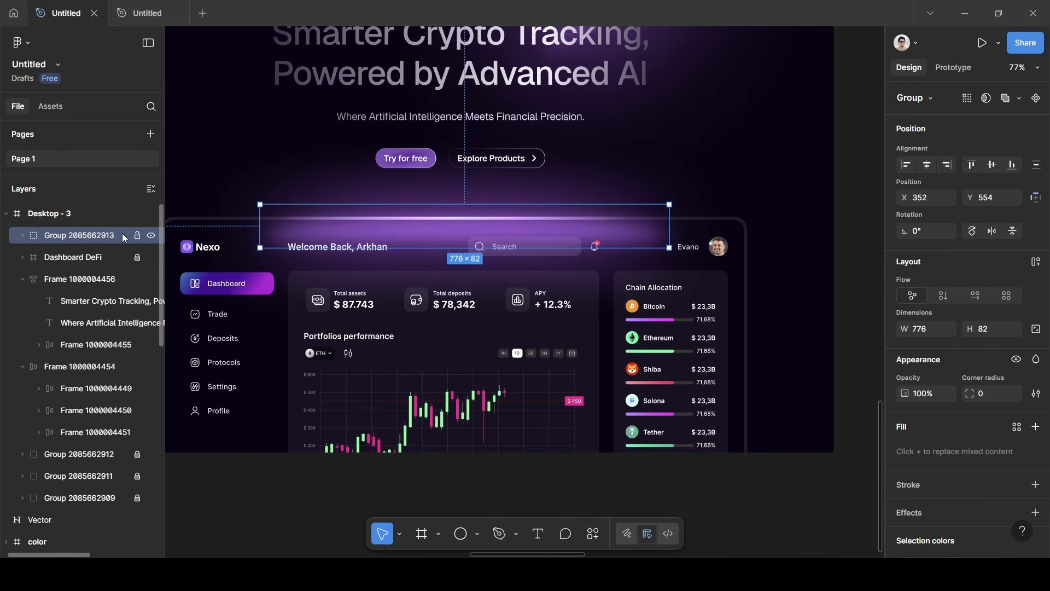
pyautogui.click(138, 236)
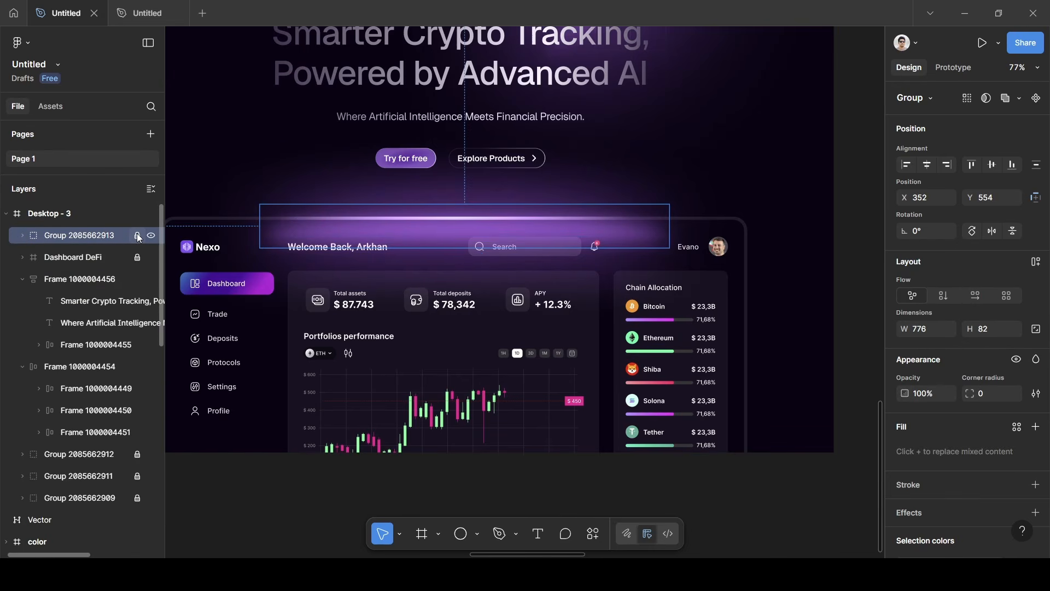
# Draw a tiny ellipse just above the dashboard's glowing top edge, at about X 579, Y 535, and size it 2 by 2.
pyautogui.click(311, 493)
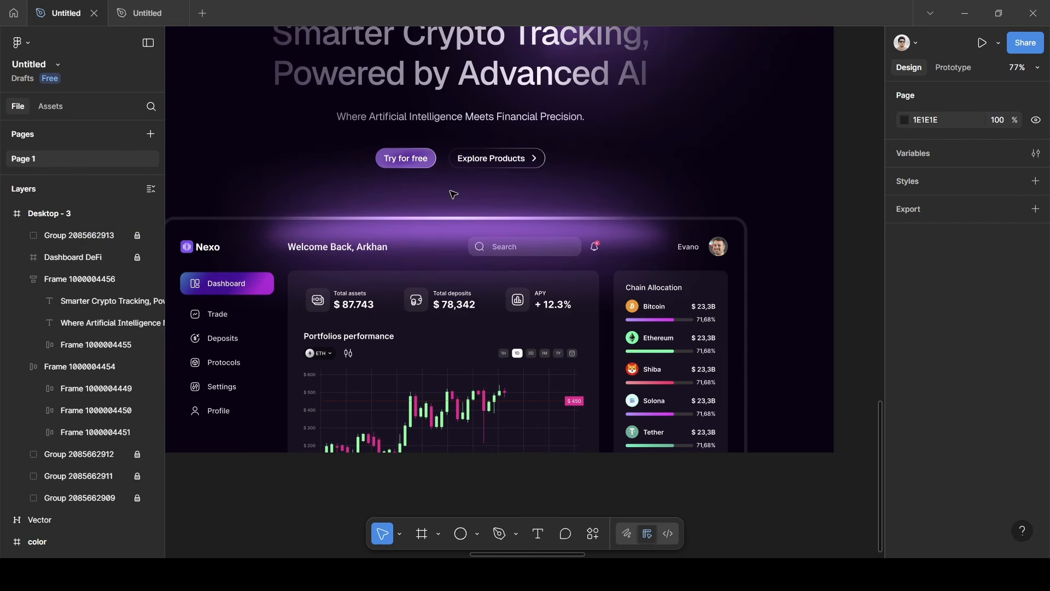
pyautogui.press('o')
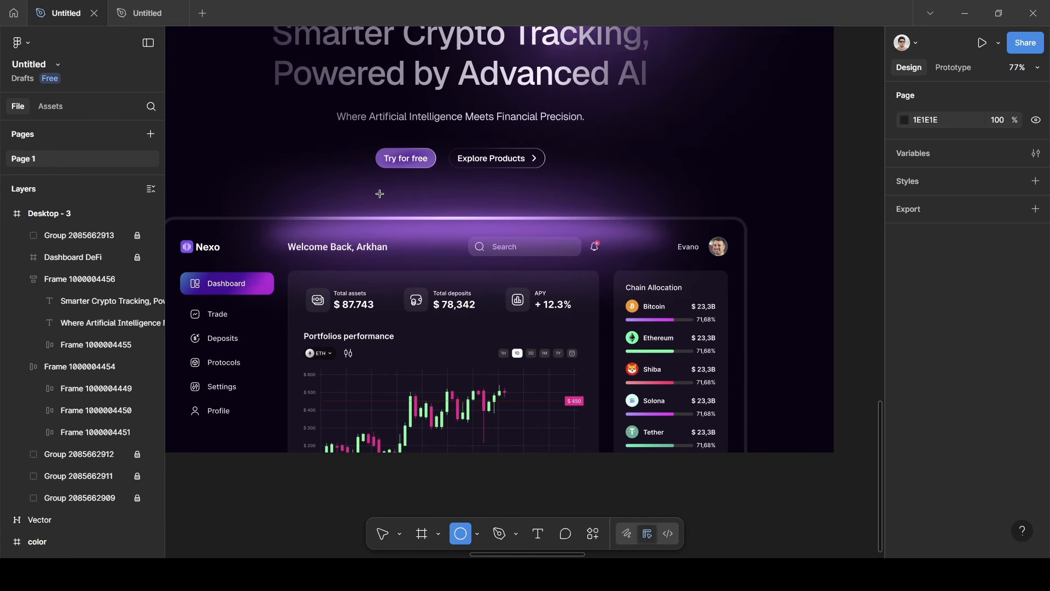
pyautogui.moveTo(380, 194); pyautogui.dragTo(383, 198)
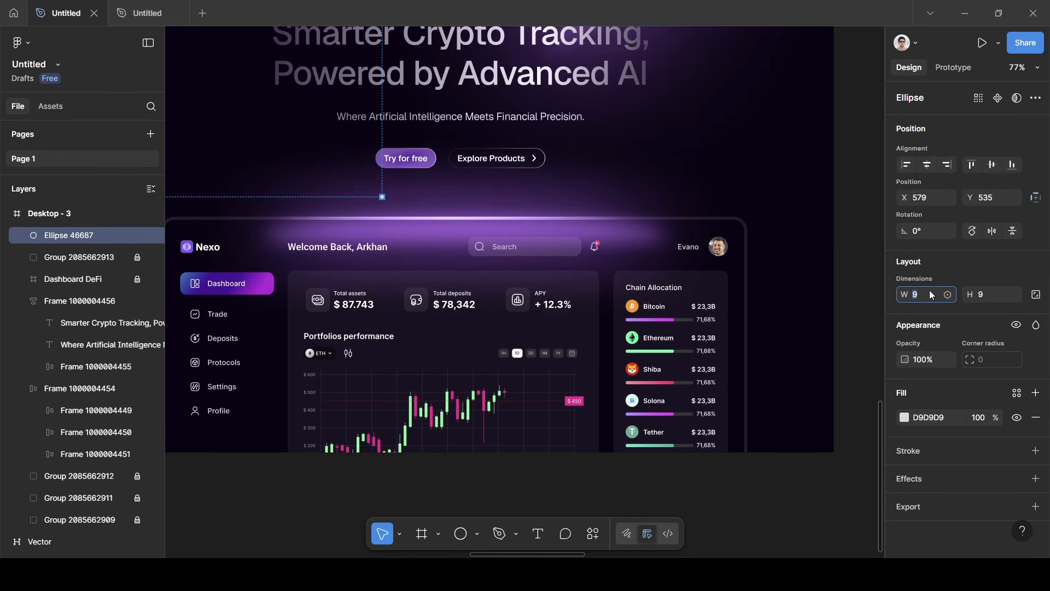
pyautogui.write('2')
pyautogui.click(983, 293)
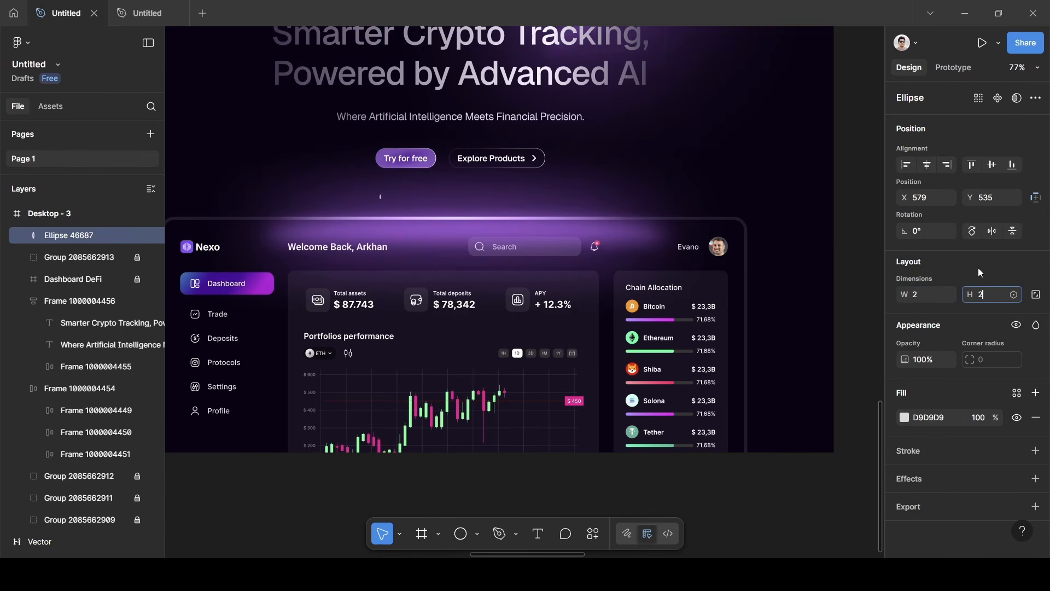
pyautogui.press('Return')
# Add a uniform layer blur of 2 to the tiny ellipse.
pyautogui.scroll(5, 398, 208)
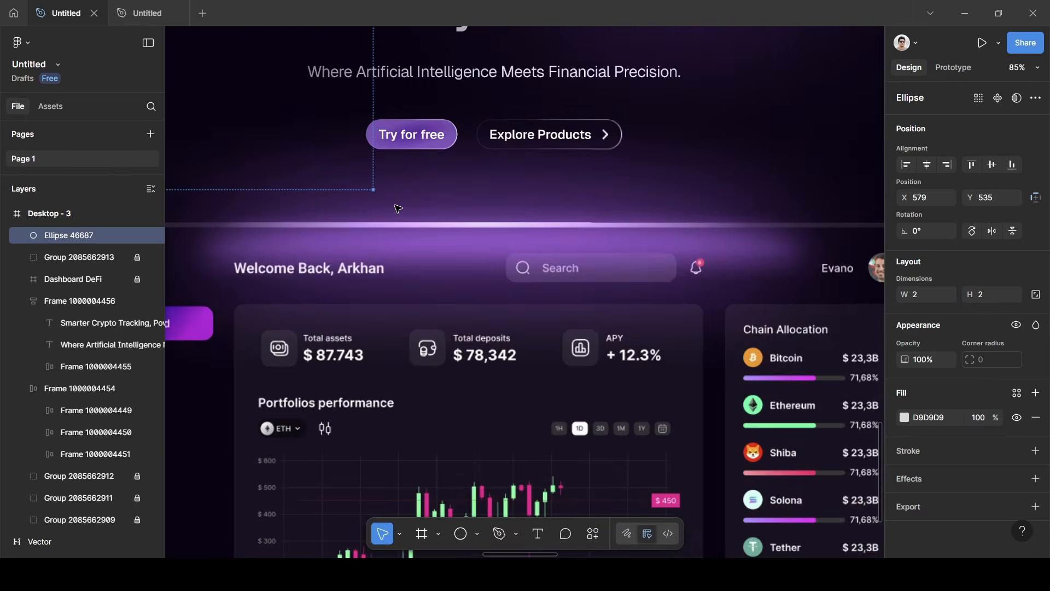
pyautogui.click(928, 483)
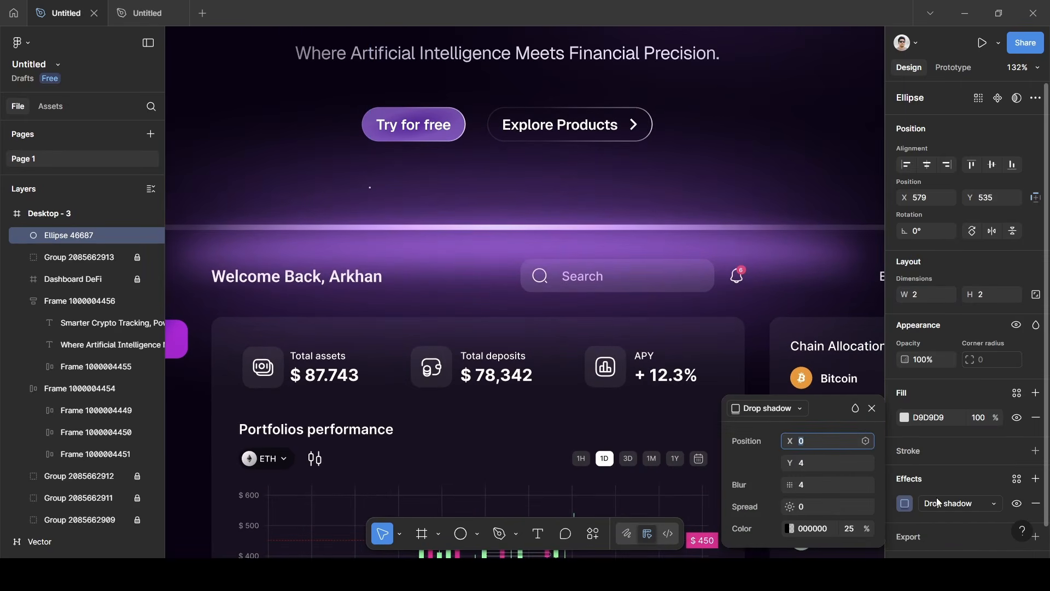
pyautogui.click(942, 499)
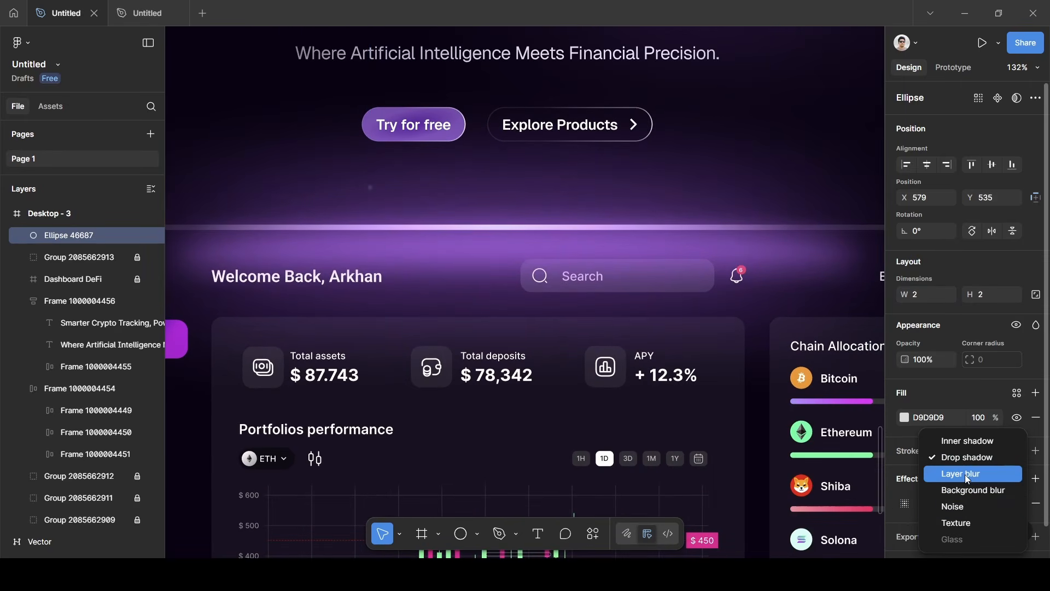
pyautogui.click(965, 475)
pyautogui.click(905, 504)
pyautogui.click(809, 528)
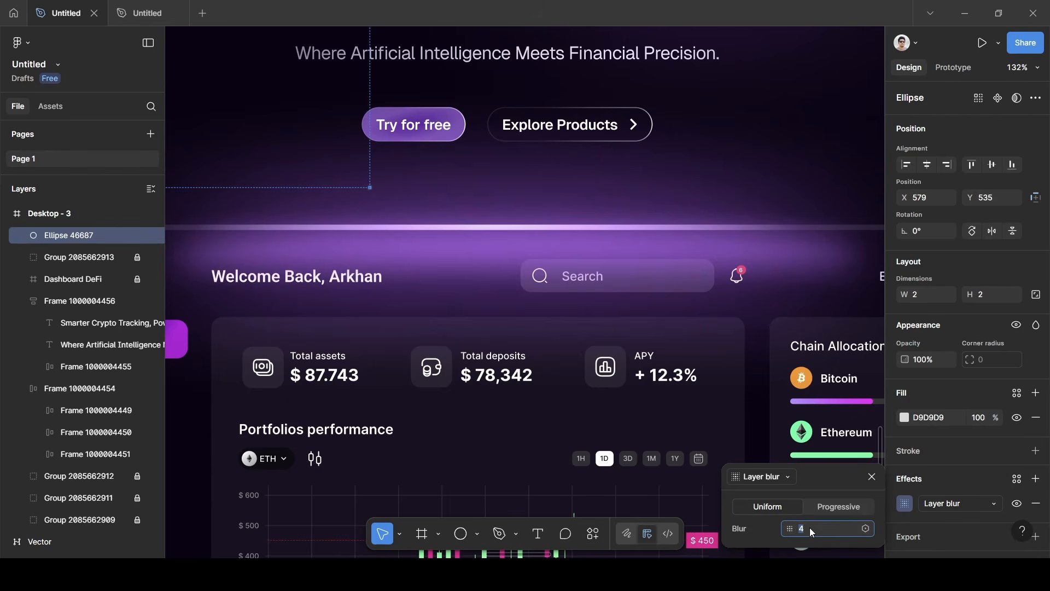
pyautogui.press('Return')
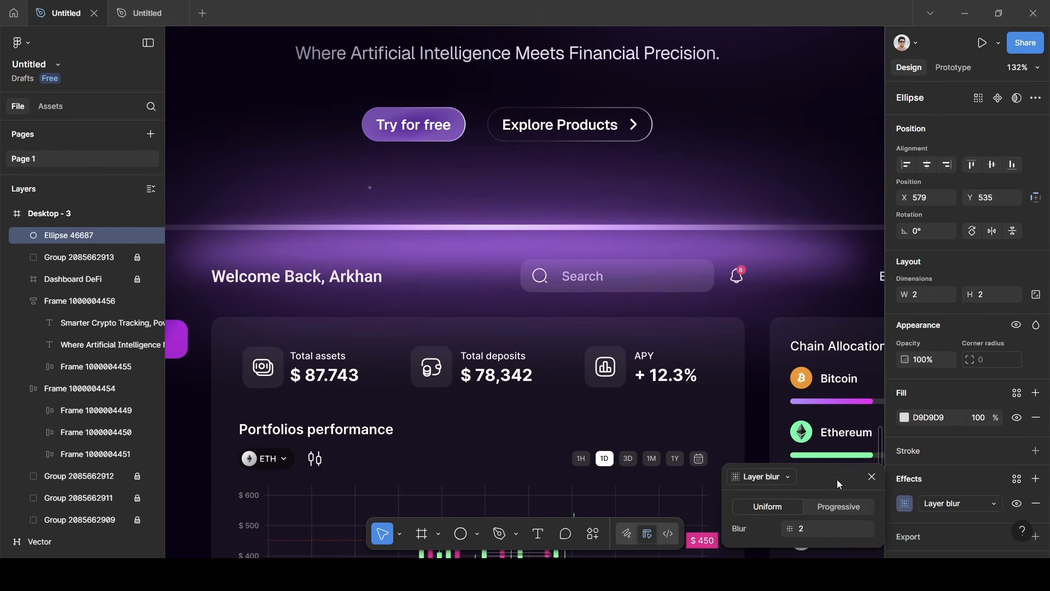
pyautogui.click(872, 476)
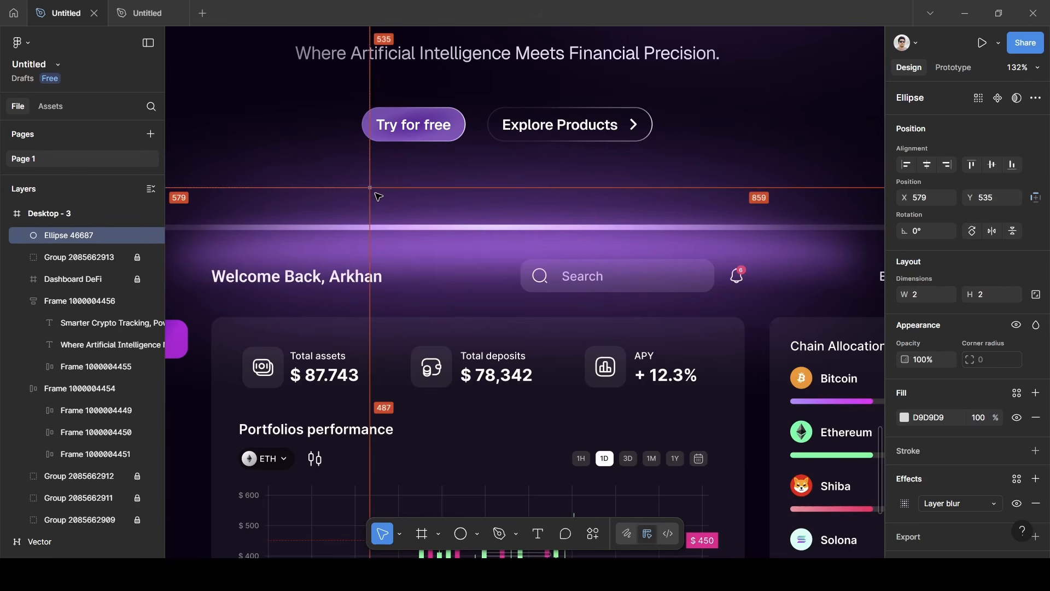
# Scatter eight copies of the blurred dot irregularly between the hero buttons and the dashboard's glowing top edge.
pyautogui.moveTo(373, 189); pyautogui.dragTo(494, 209)
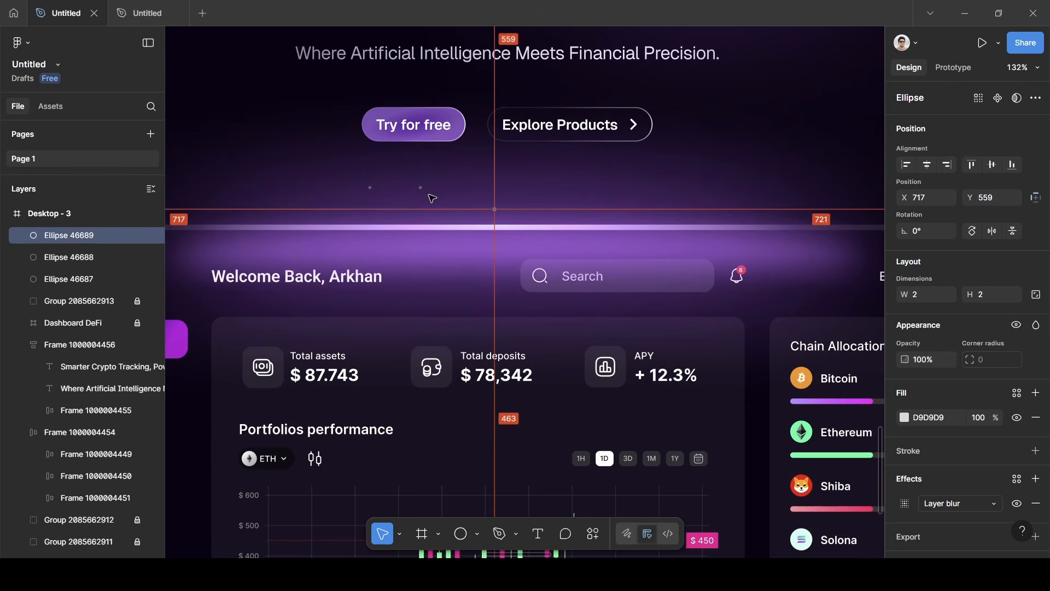
pyautogui.moveTo(421, 188); pyautogui.dragTo(532, 181)
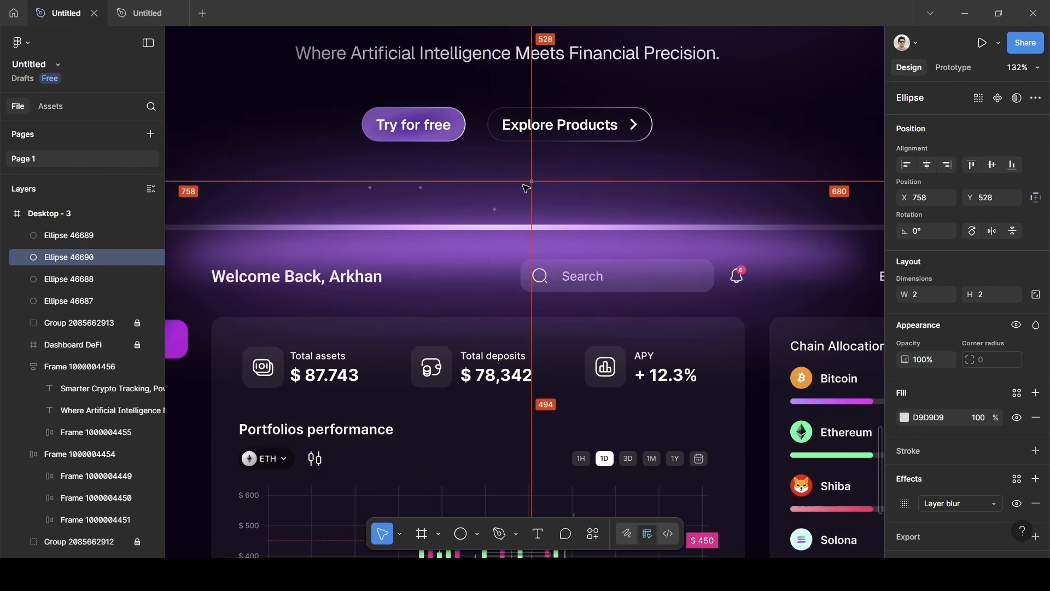
pyautogui.moveTo(421, 188); pyautogui.dragTo(596, 195)
pyautogui.moveTo(495, 208); pyautogui.dragTo(480, 165)
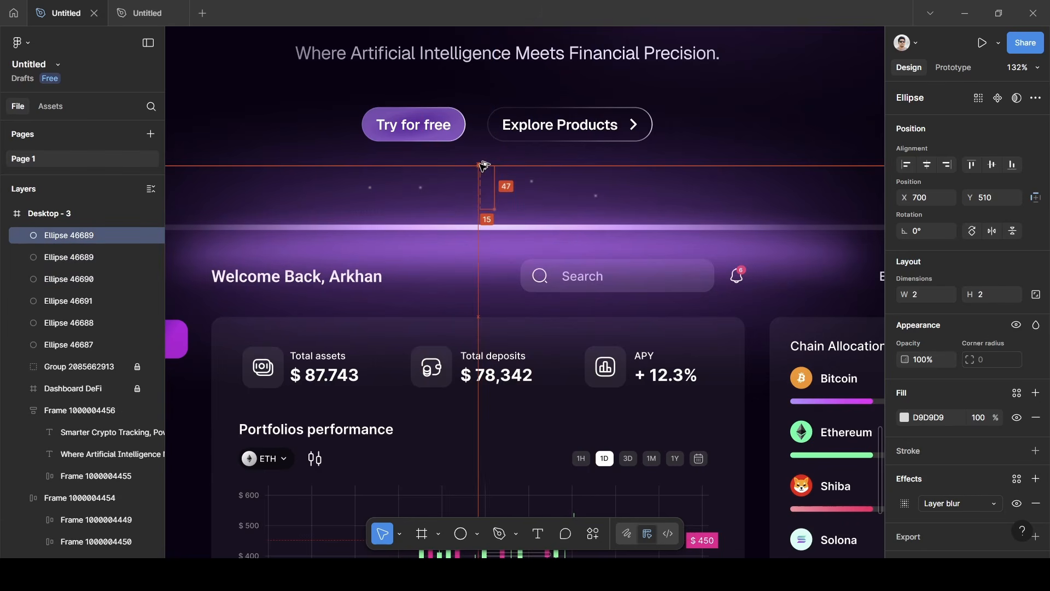
pyautogui.moveTo(421, 189); pyautogui.dragTo(410, 210)
pyautogui.moveTo(531, 181); pyautogui.dragTo(559, 216)
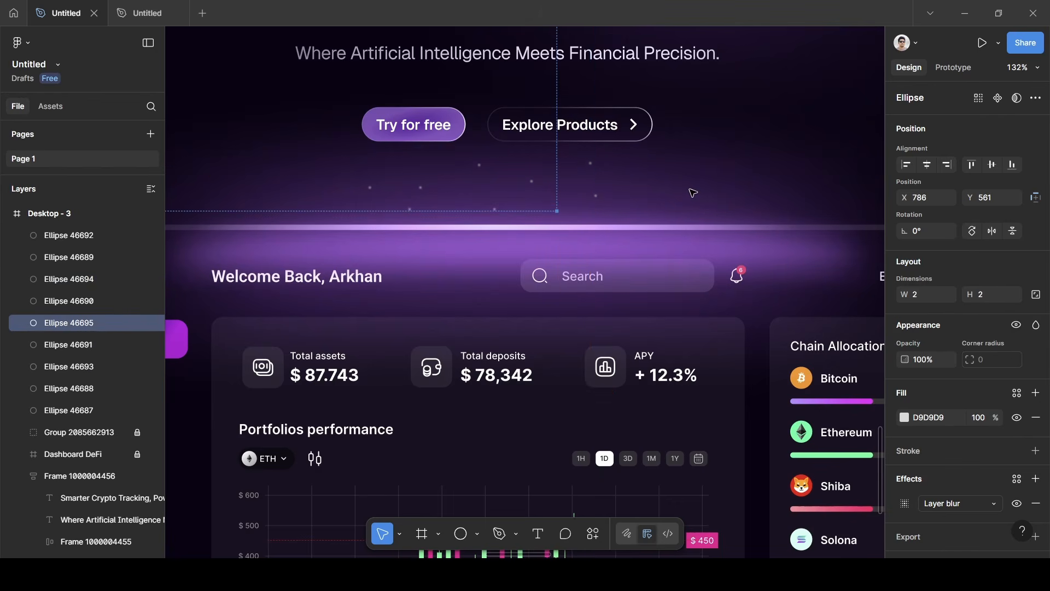
pyautogui.click(689, 165)
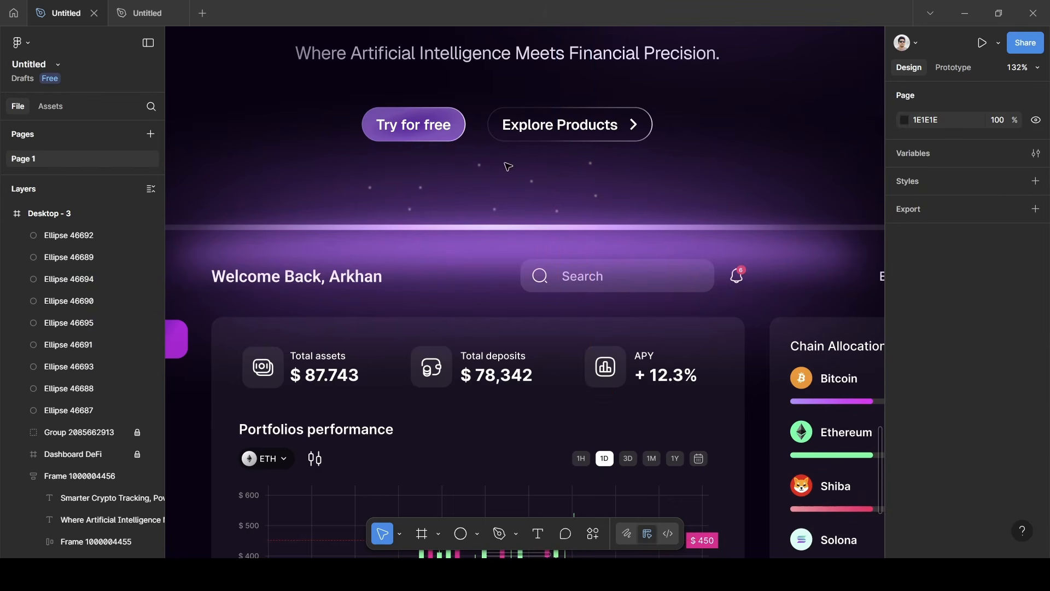
# Set the fill opacity of the five upper dots, Ellipse 46687, 46688, 46690, 46692 and 46694, to 50%.
pyautogui.scroll(5, 495, 168)
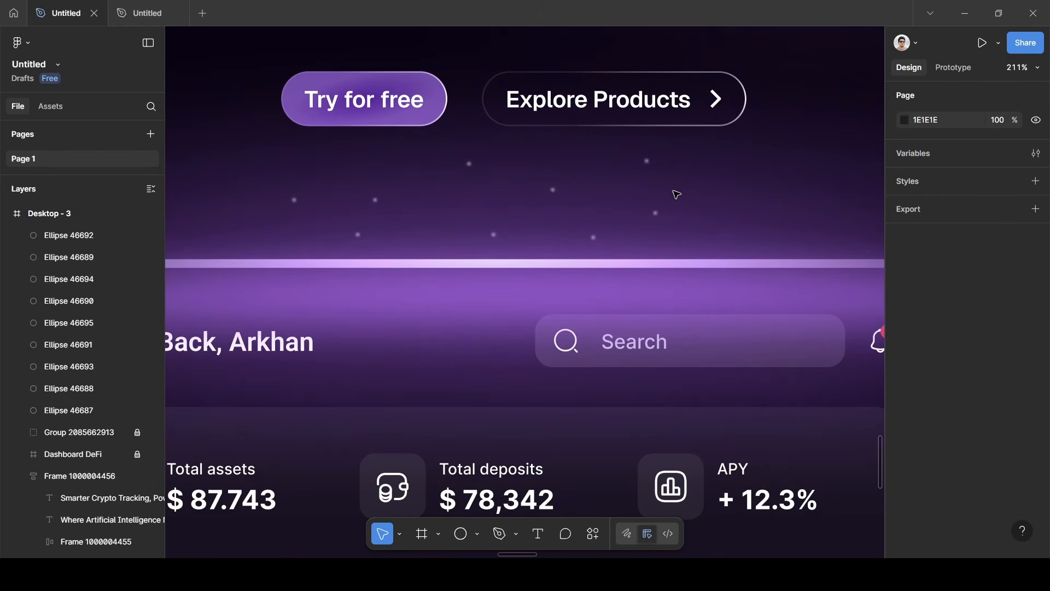
pyautogui.click(647, 161)
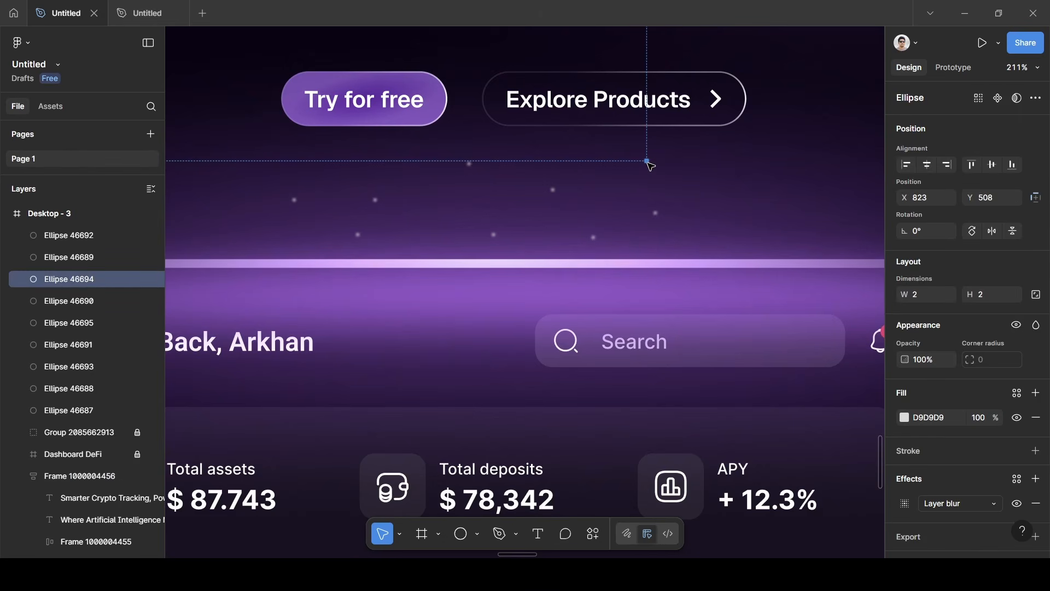
pyautogui.keyDown('shift'); pyautogui.click(469, 163); pyautogui.keyUp('shift')
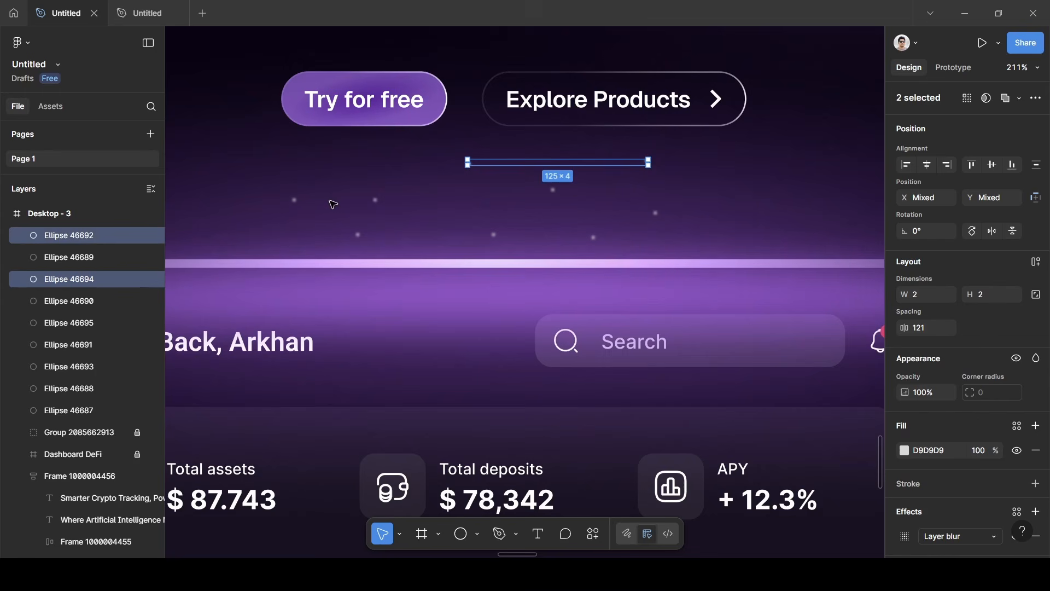
pyautogui.keyDown('shift'); pyautogui.click(295, 201); pyautogui.keyUp('shift')
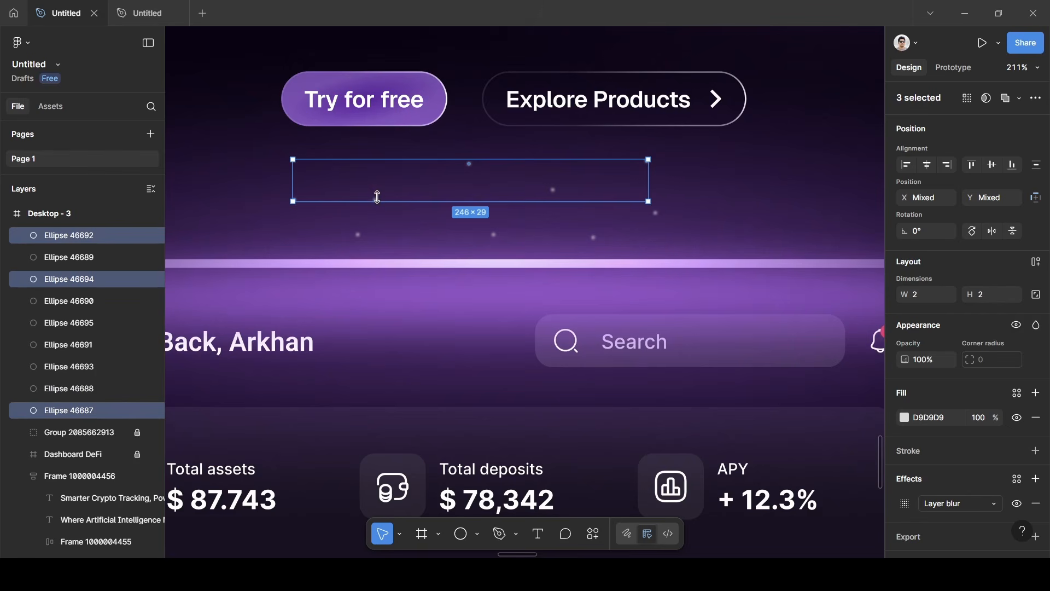
pyautogui.scroll(5, 380, 200)
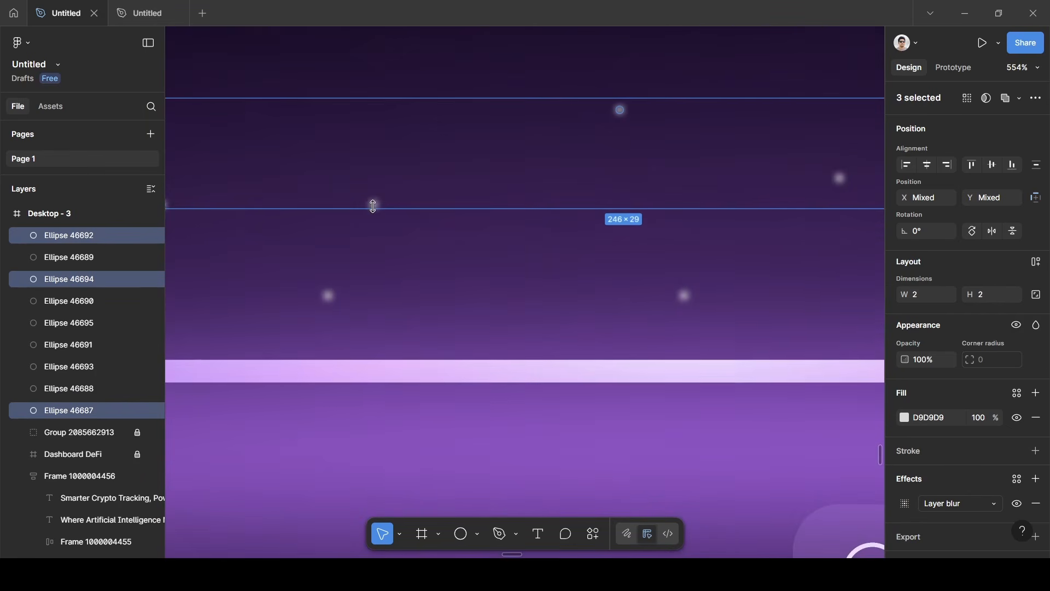
pyautogui.keyDown('shift'); pyautogui.click(372, 203); pyautogui.keyUp('shift')
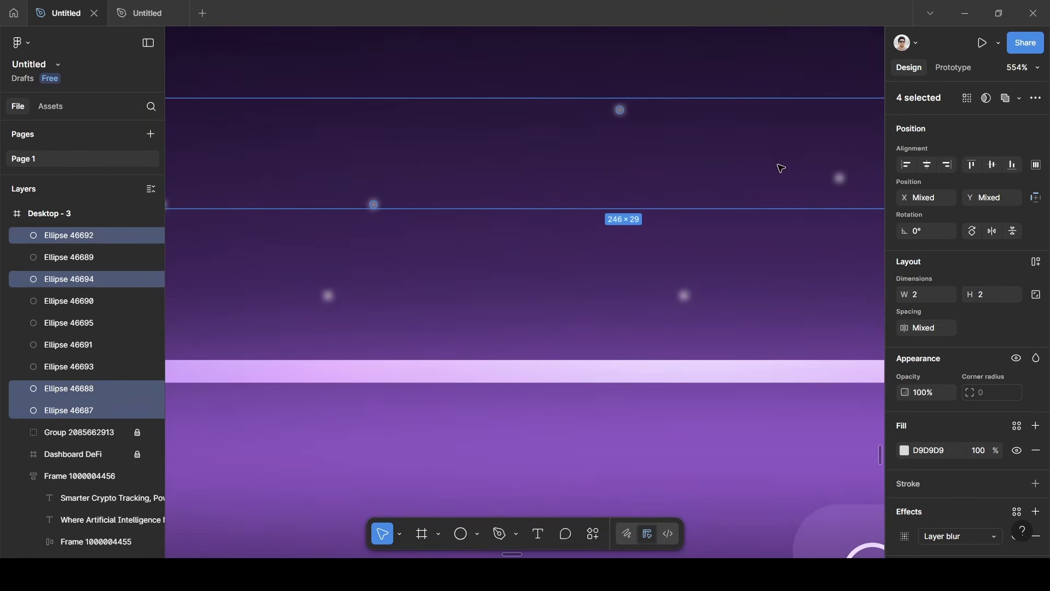
pyautogui.keyDown('shift'); pyautogui.click(839, 179); pyautogui.keyUp('shift')
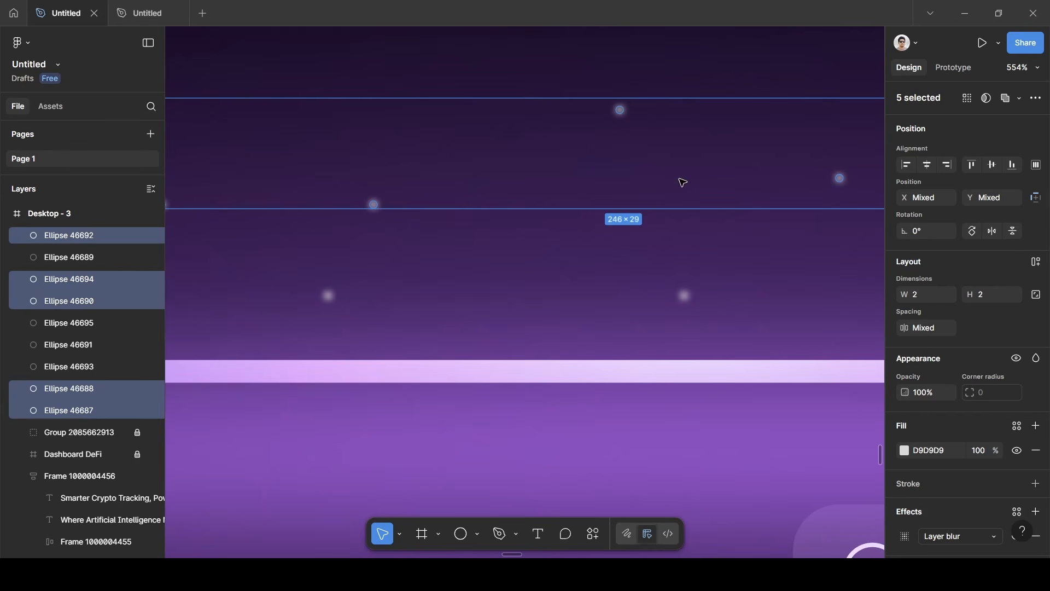
pyautogui.hscroll(1, 683, 182)
pyautogui.scroll(-5, 683, 182)
pyautogui.hscroll(3, 683, 180)
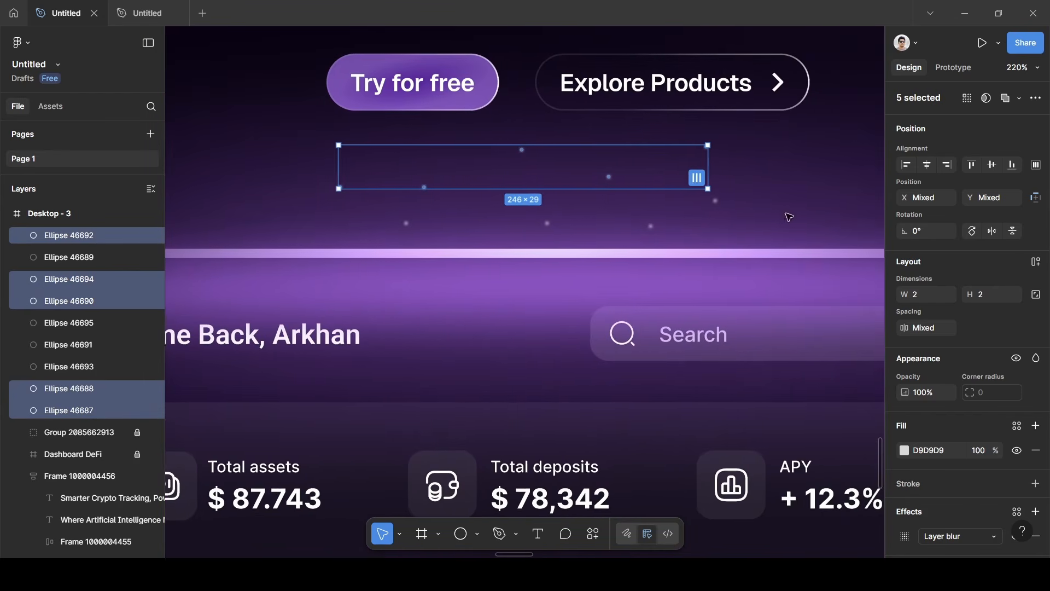
pyautogui.click(984, 452)
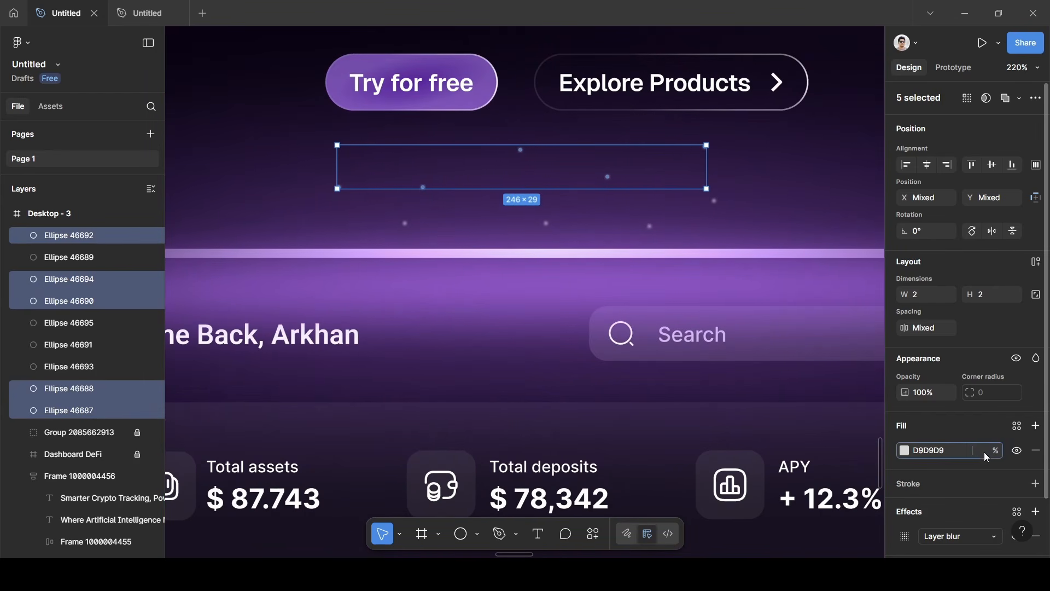
pyautogui.press('Return')
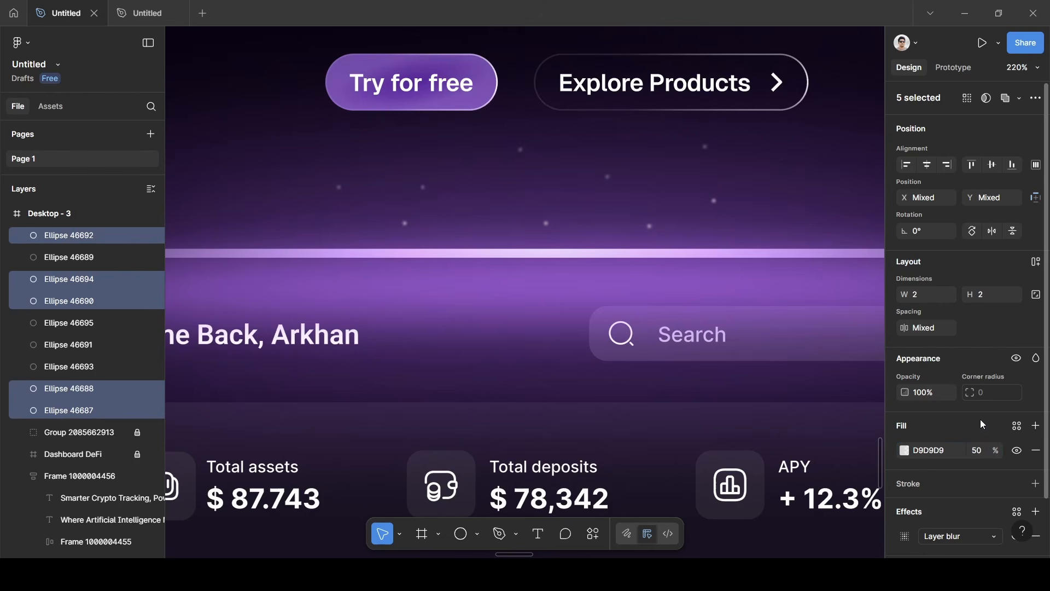
# Compare the Desktop - 3 hero and its scattered particles with the Desktop - 1 reference.
pyautogui.scroll(-6, 722, 277)
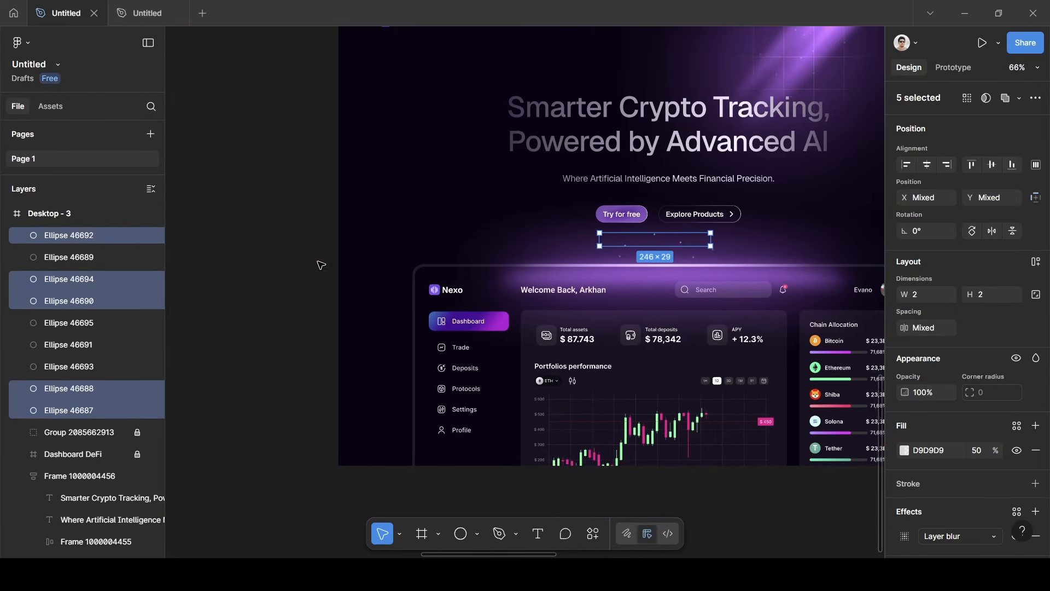
pyautogui.hscroll(1, 318, 263)
pyautogui.click(311, 260)
pyautogui.scroll(-5, 286, 258)
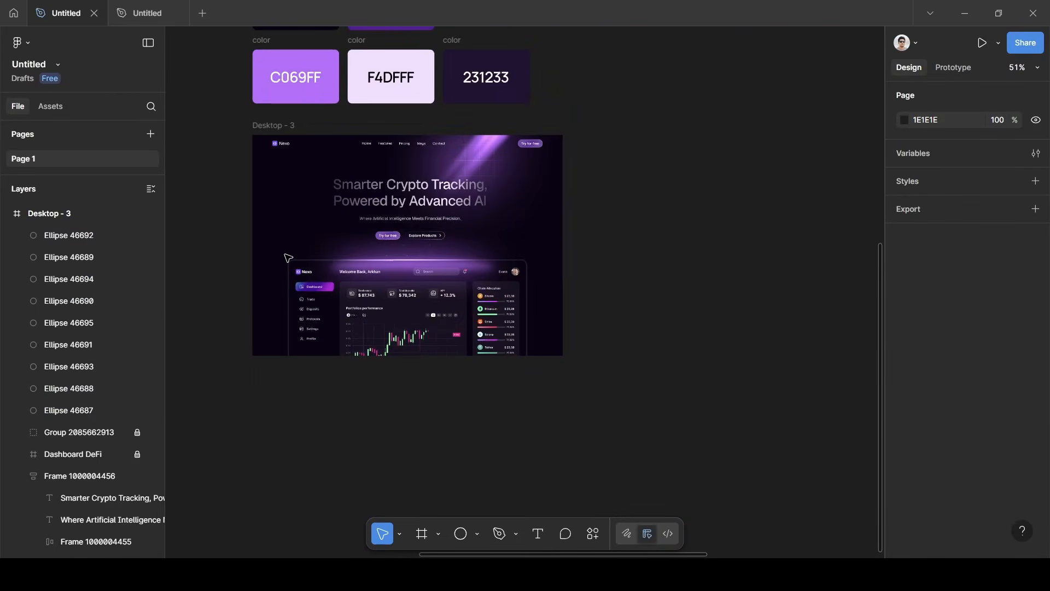
pyautogui.scroll(2, 289, 257)
pyautogui.hscroll(-10, 289, 258)
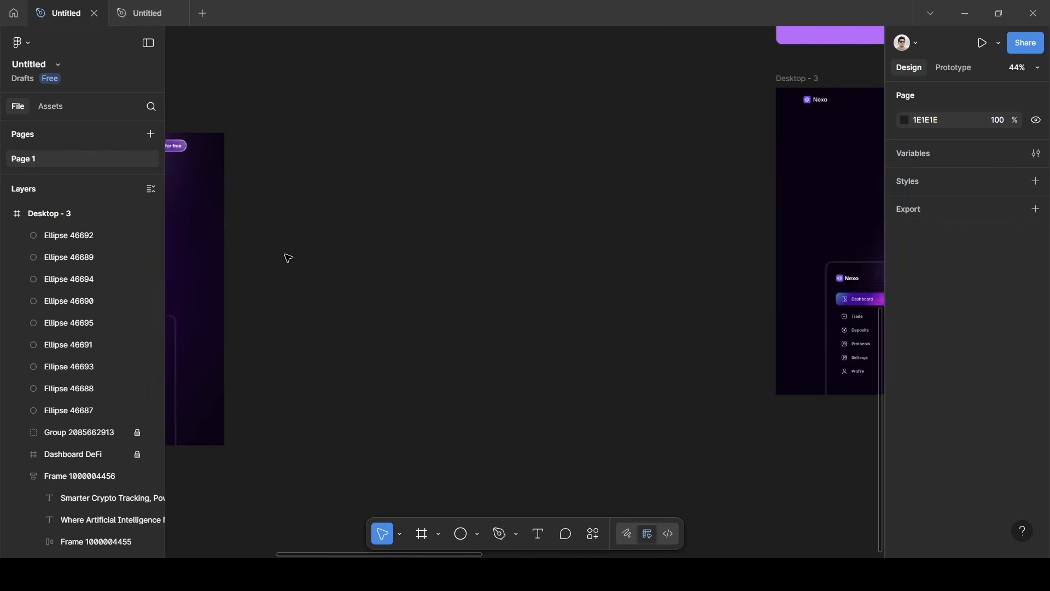
pyautogui.scroll(-3, 288, 258)
pyautogui.hscroll(10, 288, 257)
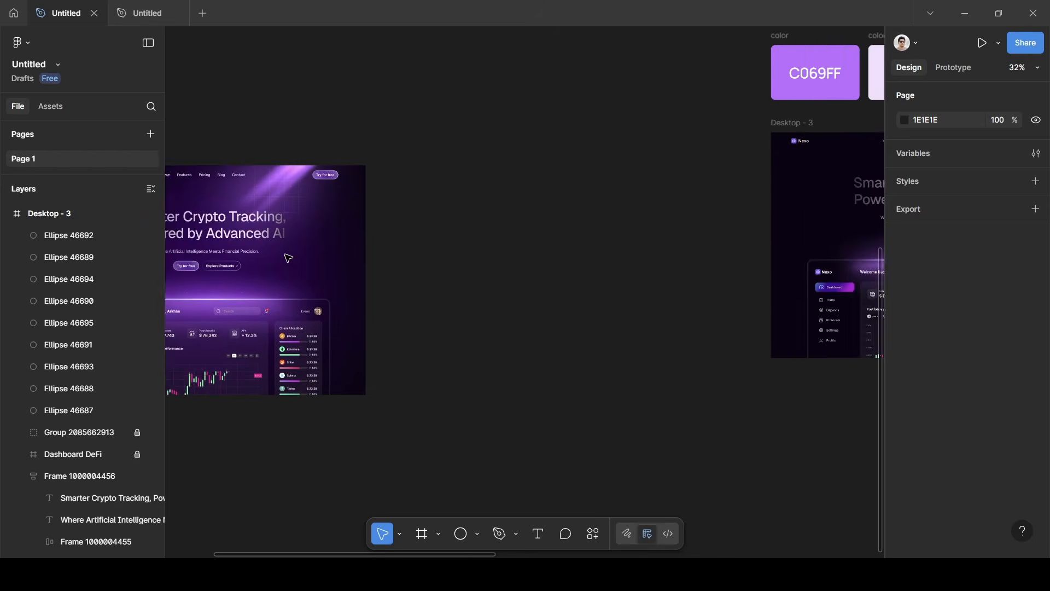
pyautogui.scroll(3, 288, 257)
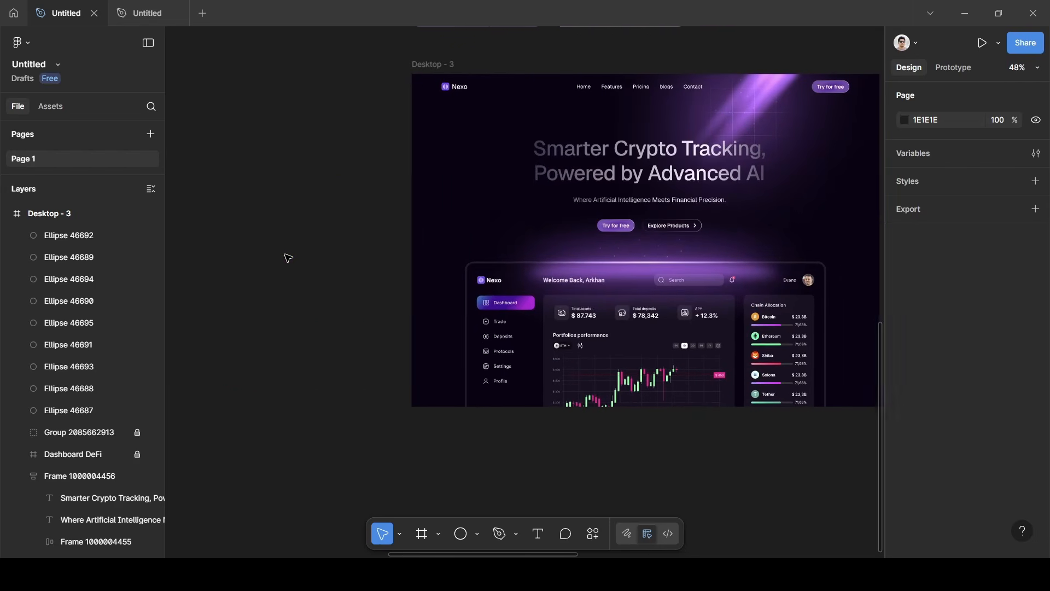
pyautogui.hscroll(5, 605, 299)
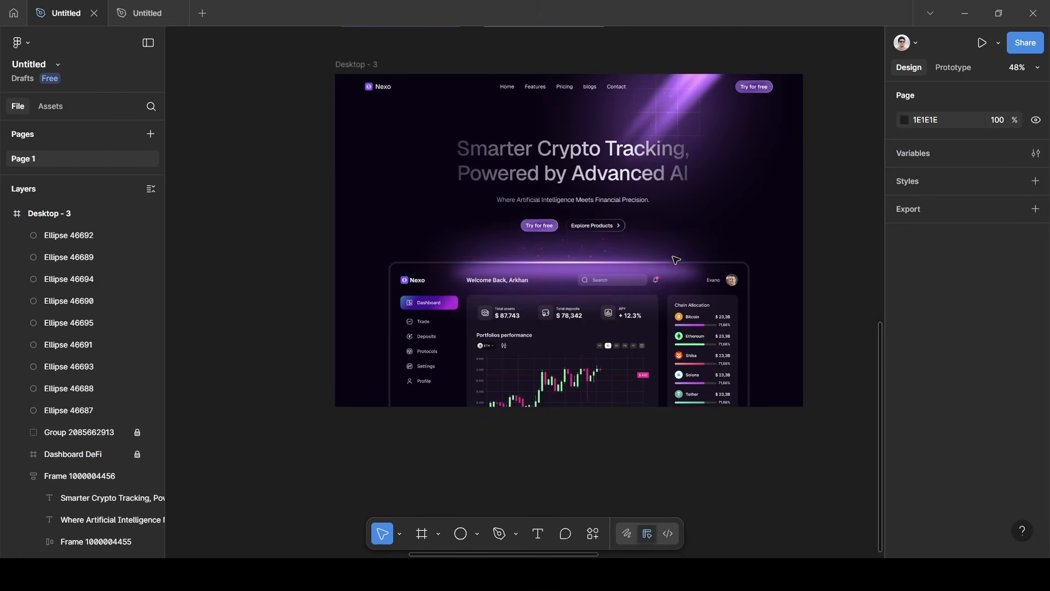
pyautogui.scroll(3, 608, 243)
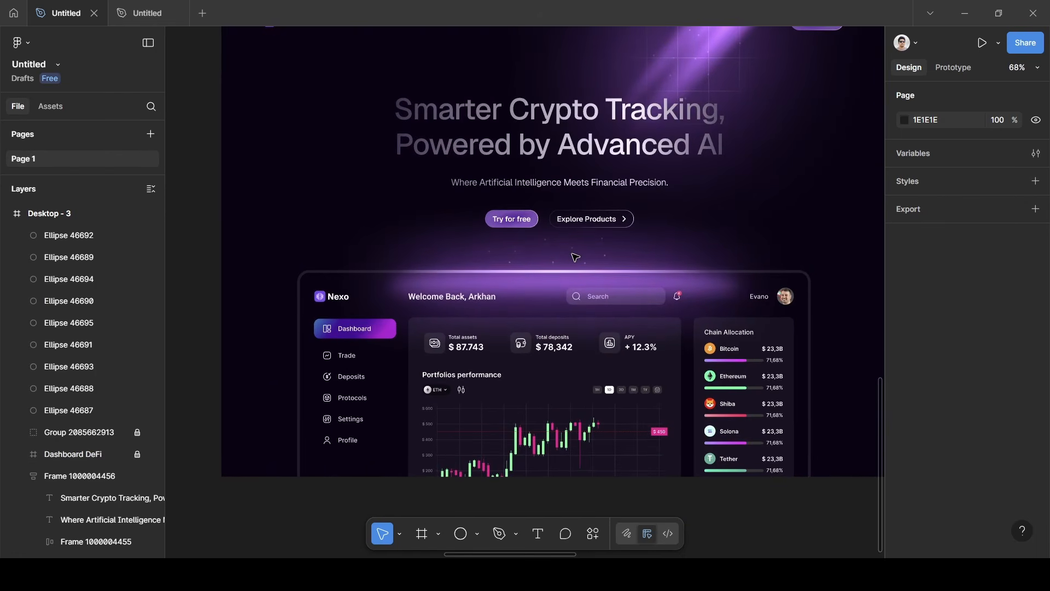
pyautogui.scroll(-5, 571, 260)
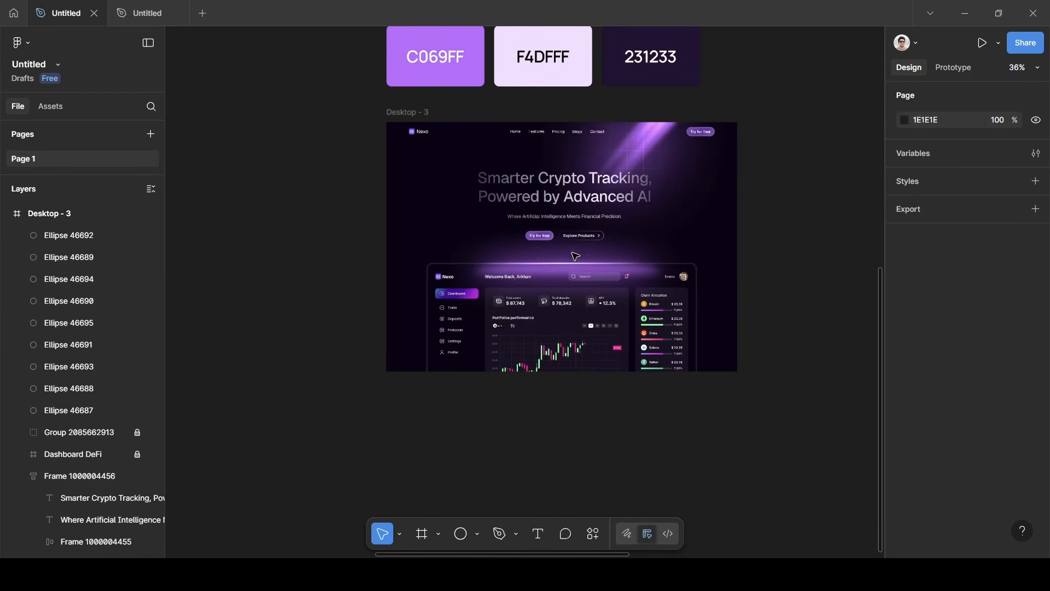
# Move the frame holding the headline, subtitle and buttons up to Y 182.
pyautogui.click(589, 208)
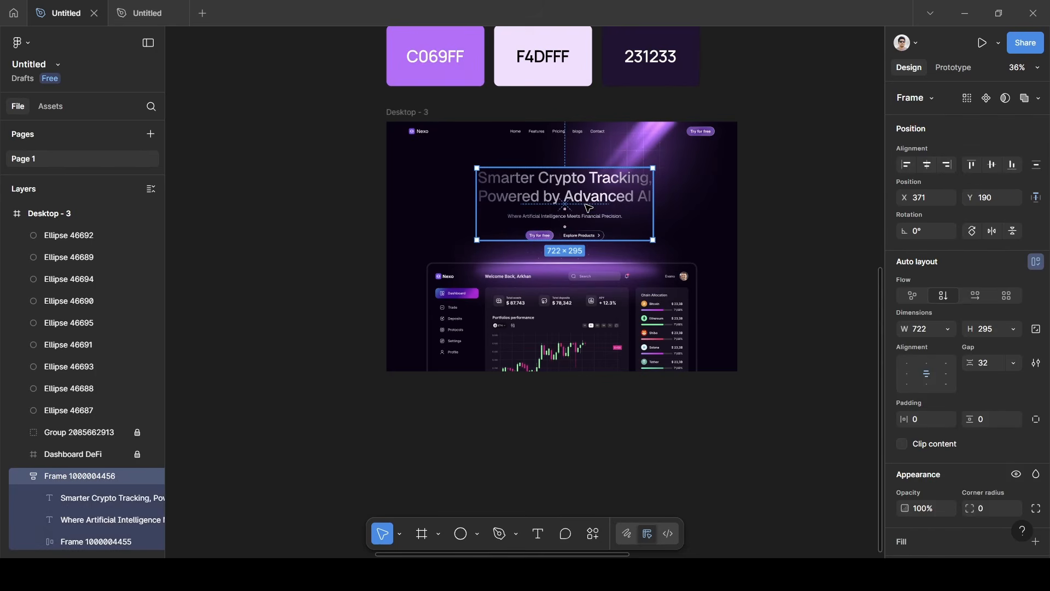
pyautogui.moveTo(589, 209); pyautogui.dragTo(589, 208)
pyautogui.scroll(3, 756, 236)
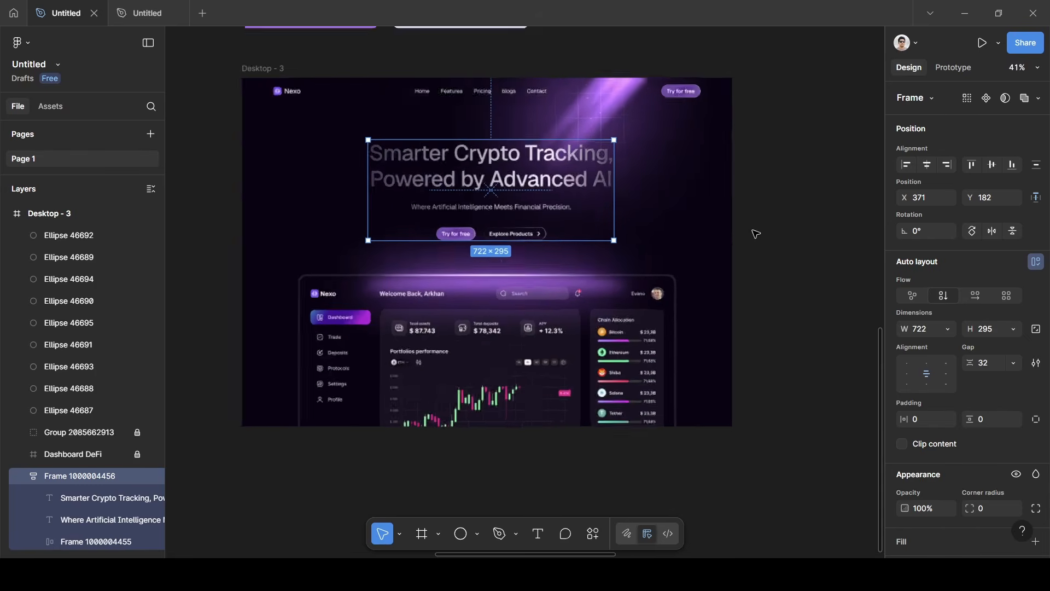
# Compare the Desktop - 3 hero after the headline move with the Desktop - 1 reference design.
pyautogui.click(756, 235)
pyautogui.scroll(-1, 756, 234)
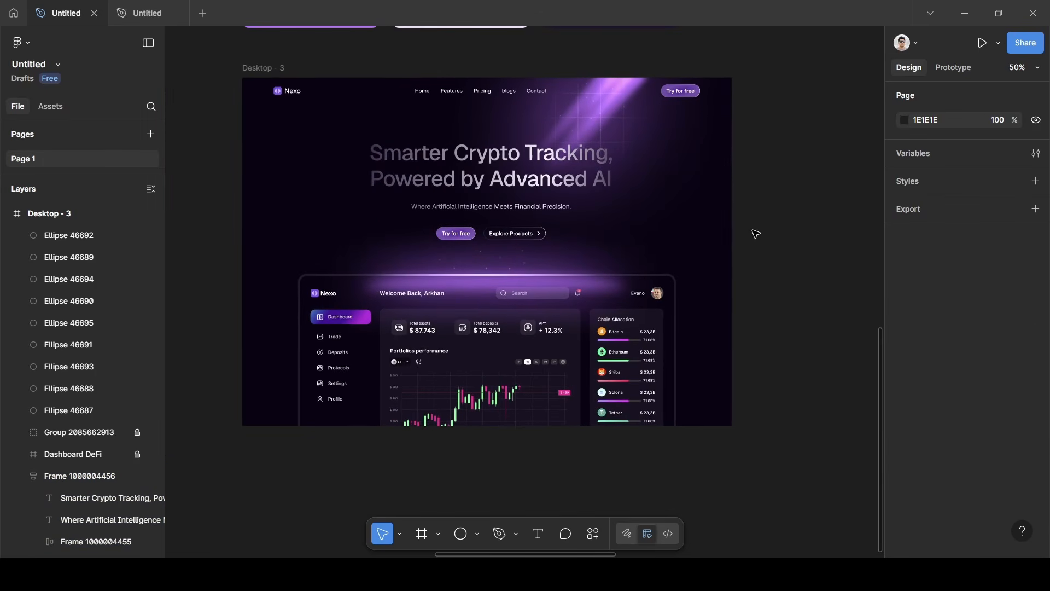
pyautogui.scroll(1, 237, 163)
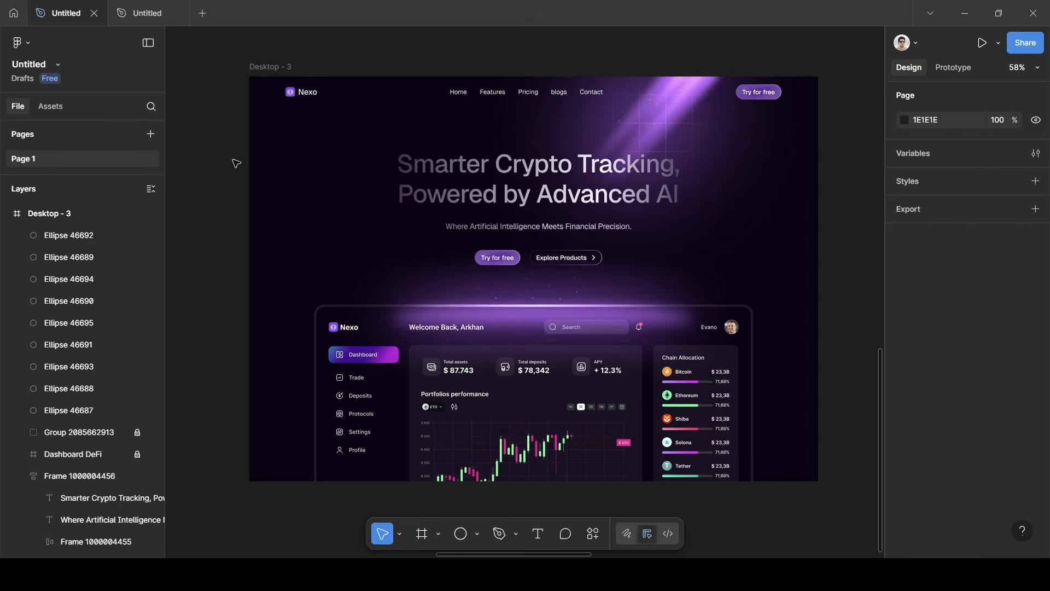
pyautogui.scroll(-4, 236, 164)
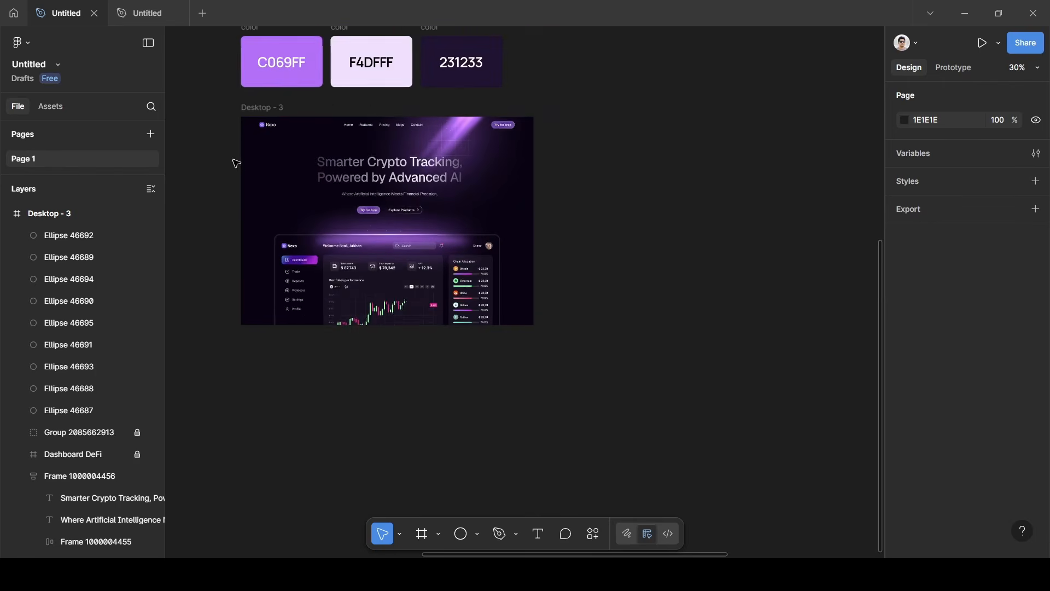
pyautogui.hscroll(-15, 237, 163)
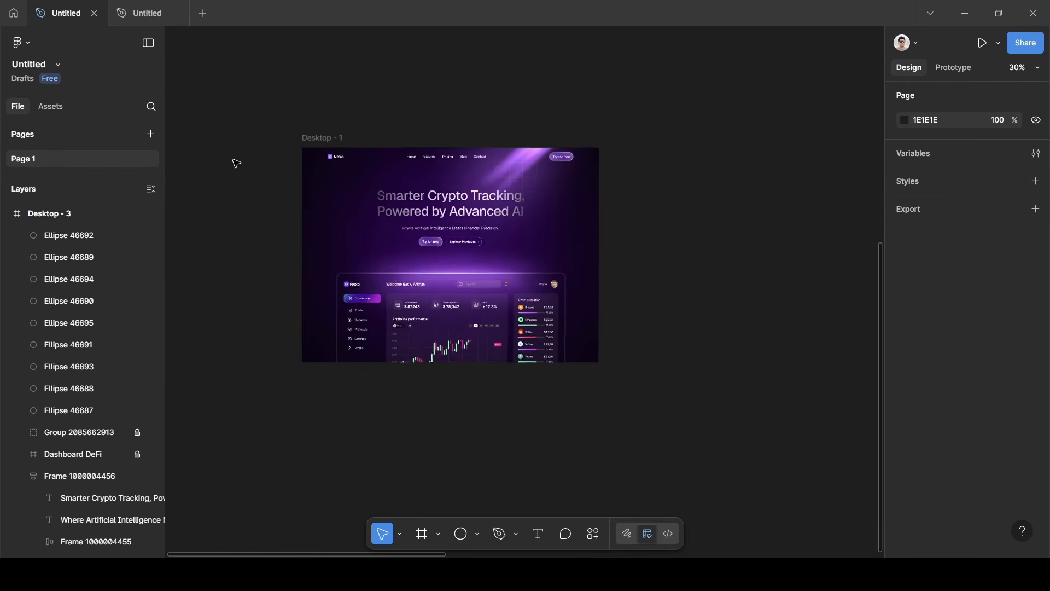
pyautogui.scroll(1, 237, 164)
pyautogui.hscroll(12, 236, 164)
pyautogui.hscroll(6, 236, 164)
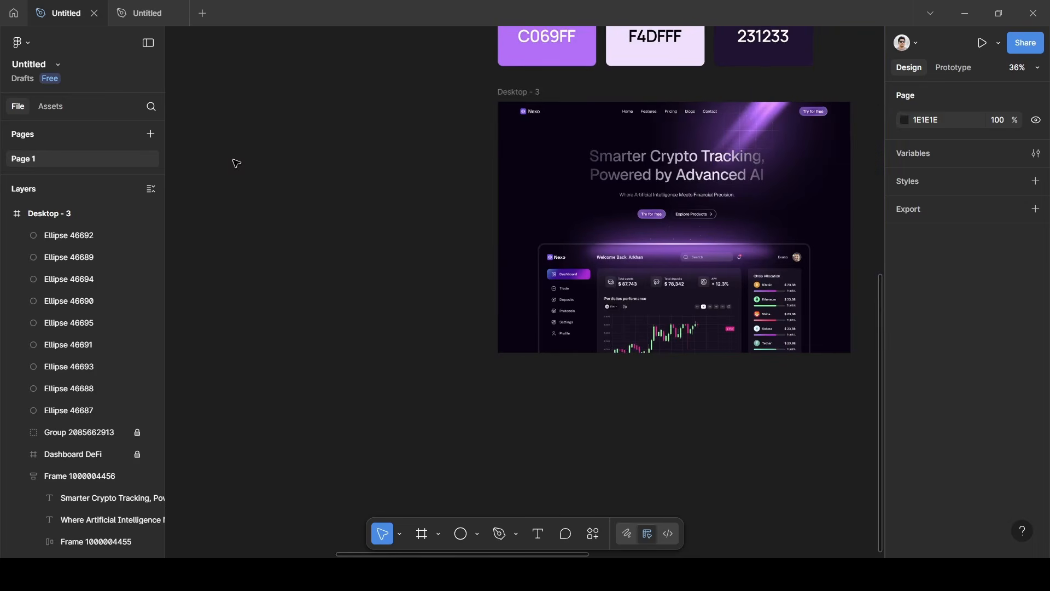
pyautogui.scroll(4, 237, 164)
pyautogui.scroll(2, 236, 163)
pyautogui.hscroll(2, 237, 163)
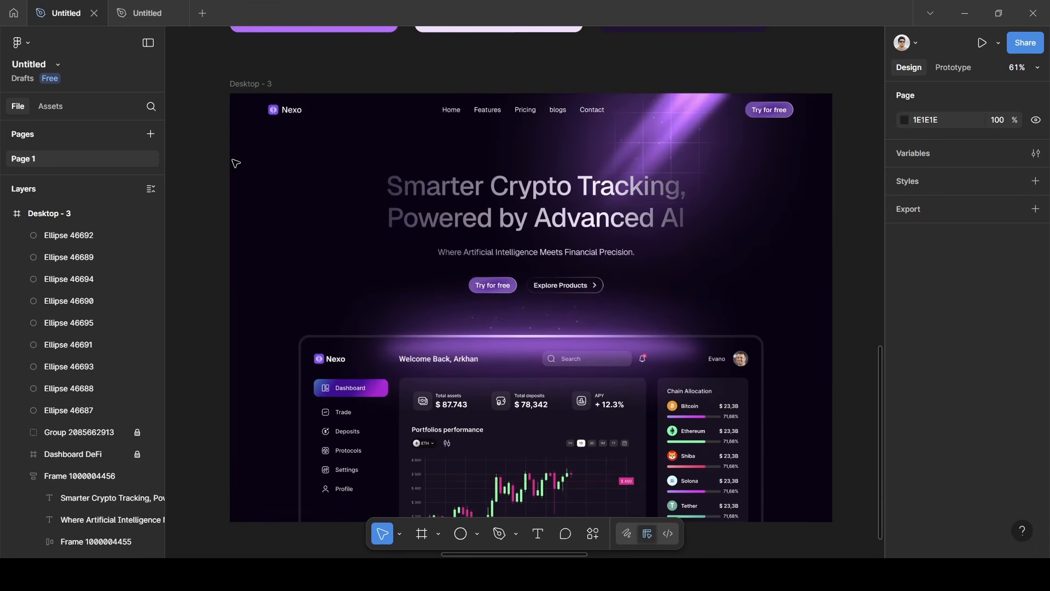
# Group the nine scattered dot ellipses and lock the group, then collapse the headline and header frames in the layer list.
pyautogui.click(89, 238)
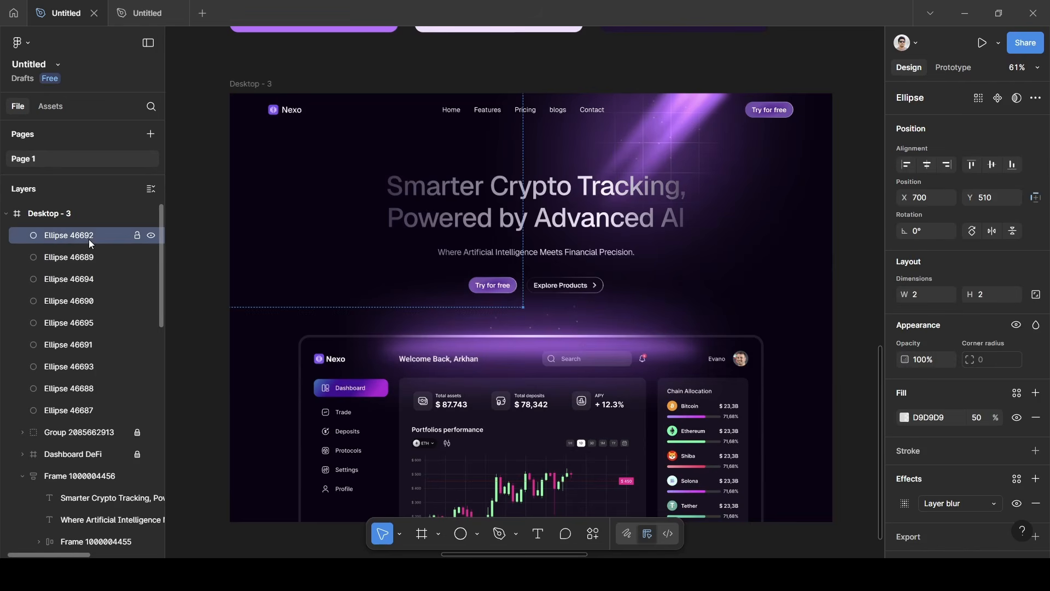
pyautogui.keyDown('shift'); pyautogui.click(73, 410); pyautogui.keyUp('shift')
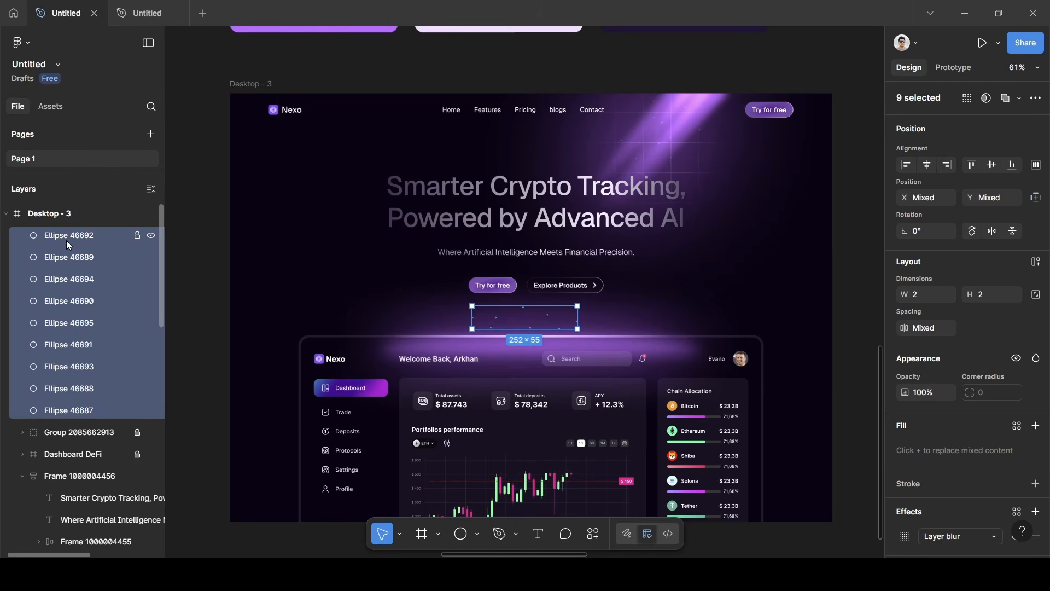
pyautogui.hotkey('ctrl', 'g')
pyautogui.click(27, 235)
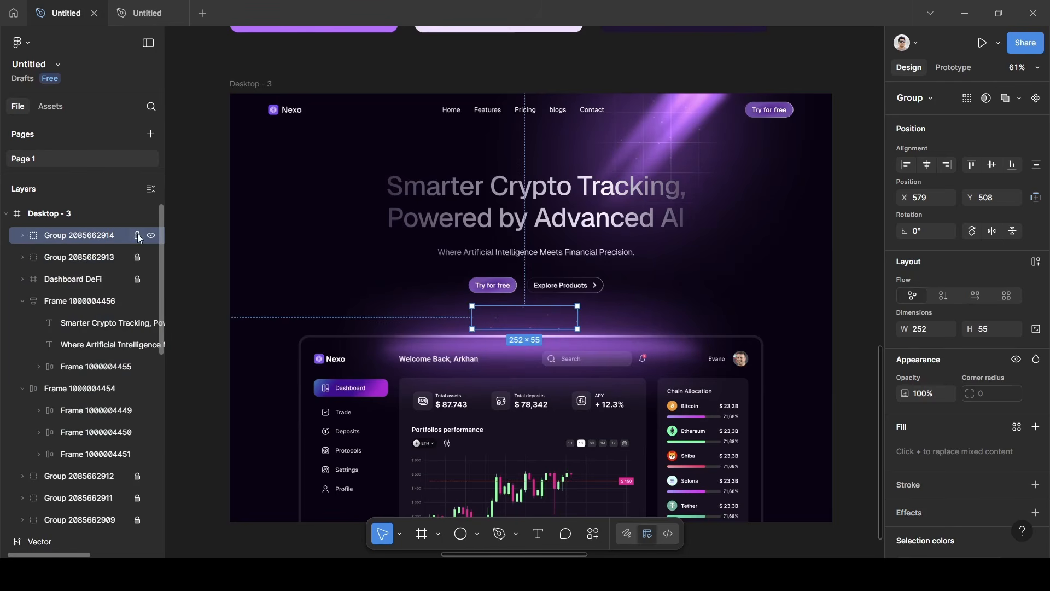
pyautogui.click(852, 234)
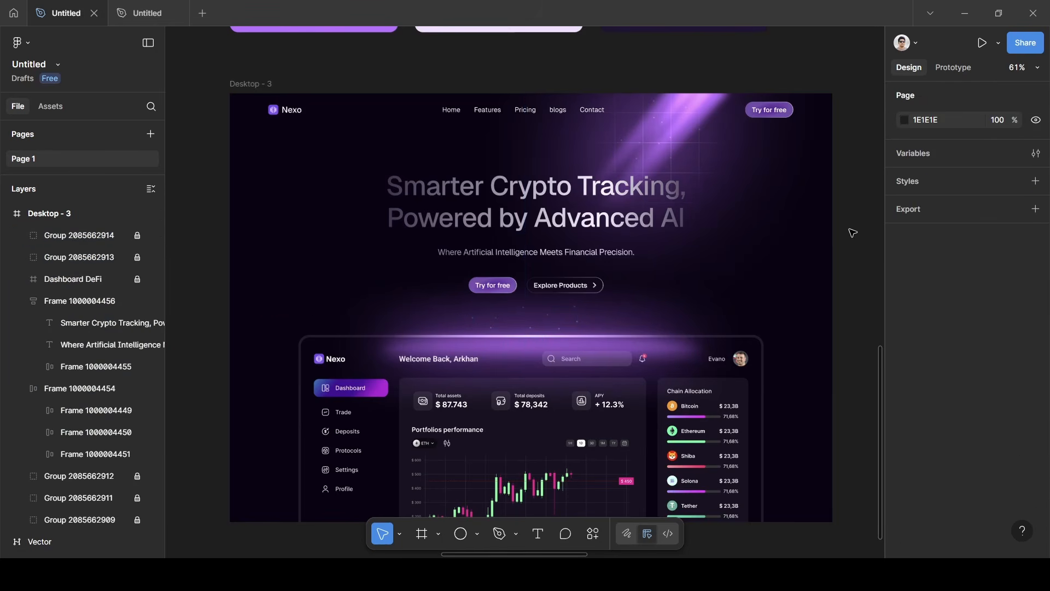
pyautogui.click(21, 300)
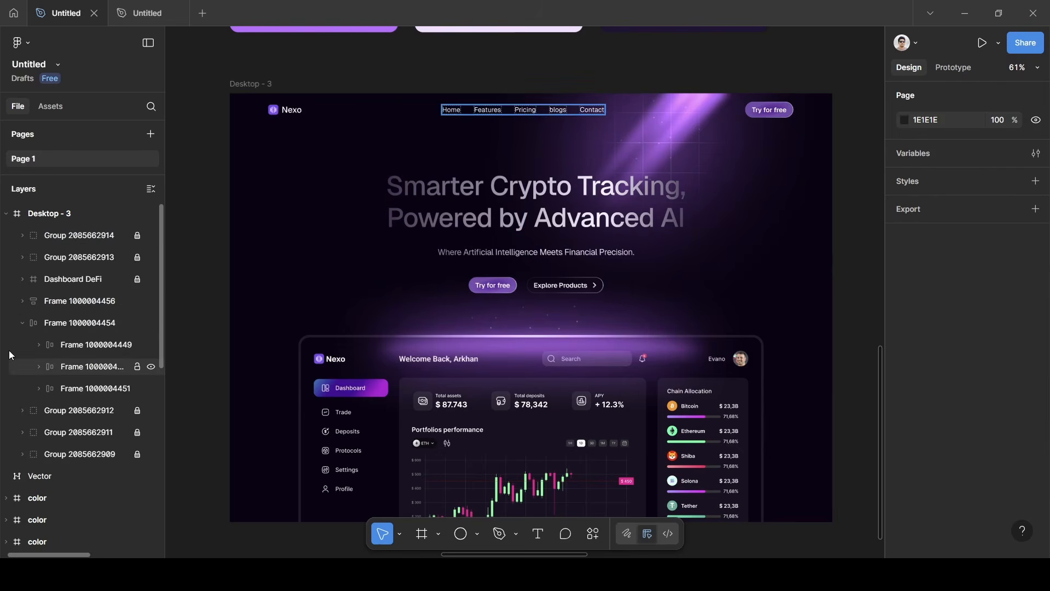
pyautogui.click(20, 323)
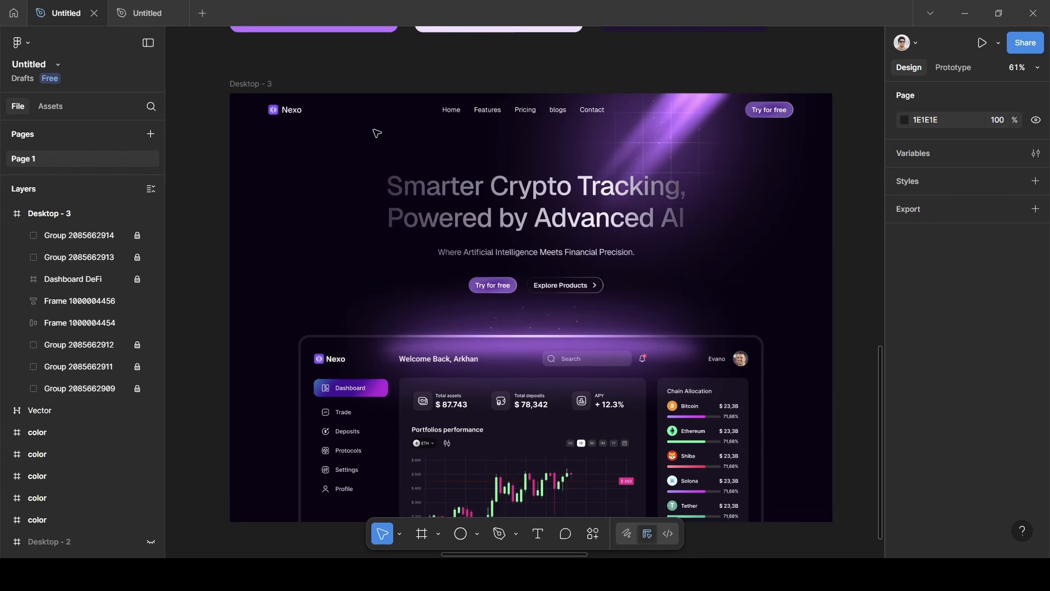
pyautogui.press('o')
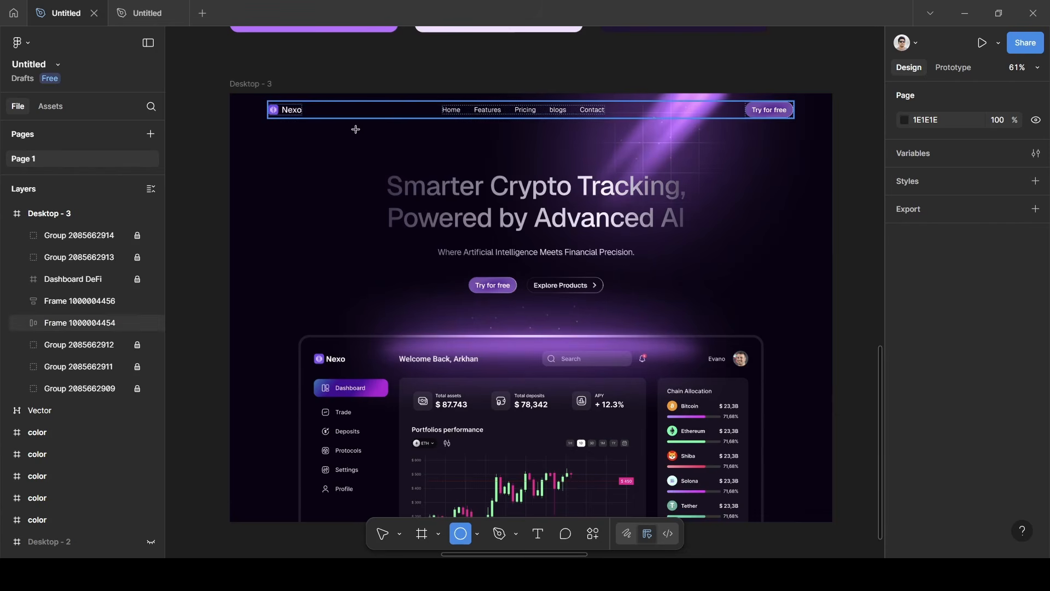
pyautogui.moveTo(356, 130); pyautogui.dragTo(510, 241)
pyautogui.press('Delete')
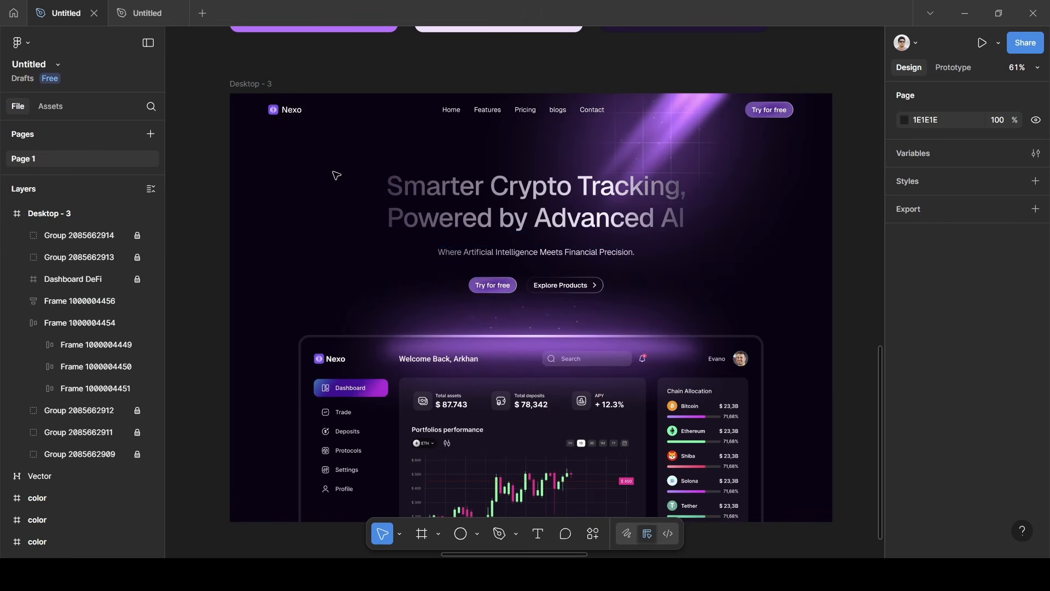
# Draw a circle about 1015 × 1015 in Desktop - 3 and place it over the hero at about X 192, Y -13.
pyautogui.press('o')
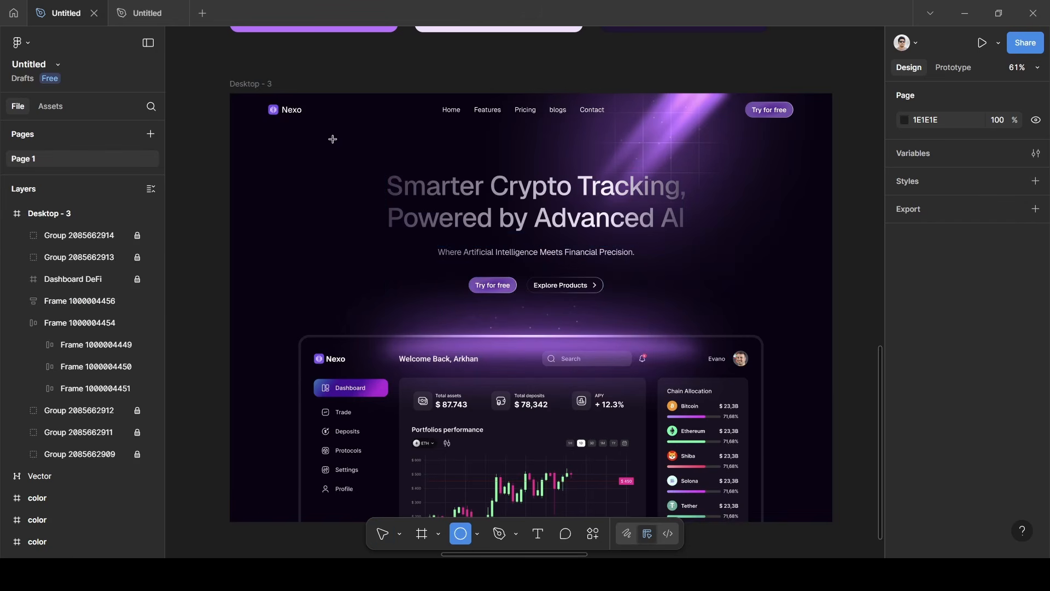
pyautogui.moveTo(281, 167); pyautogui.dragTo(705, 340)
pyautogui.moveTo(541, 344); pyautogui.dragTo(572, 267)
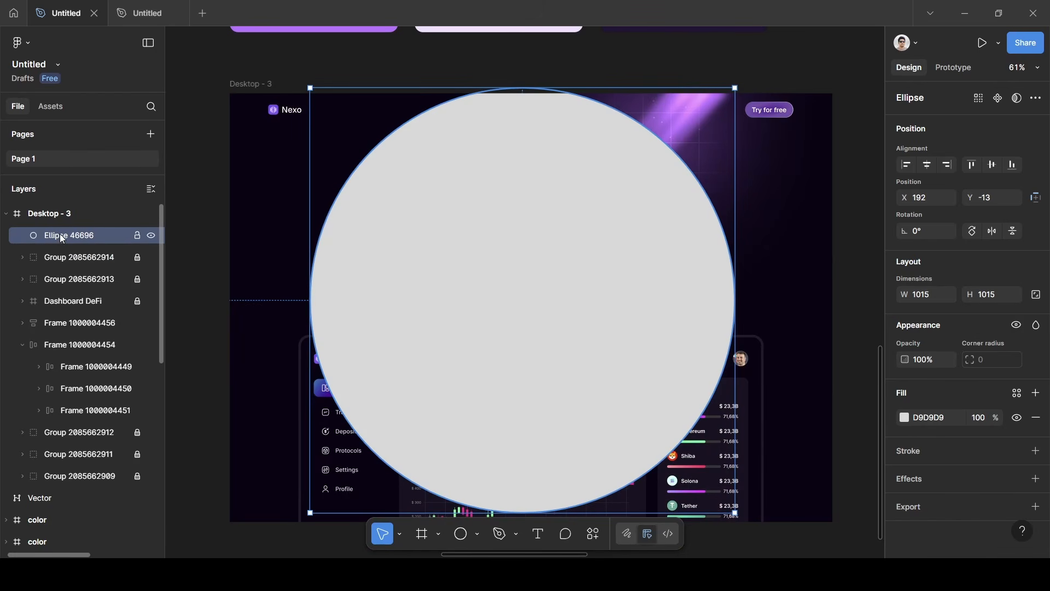
pyautogui.moveTo(62, 241); pyautogui.dragTo(48, 419)
pyautogui.click(21, 322)
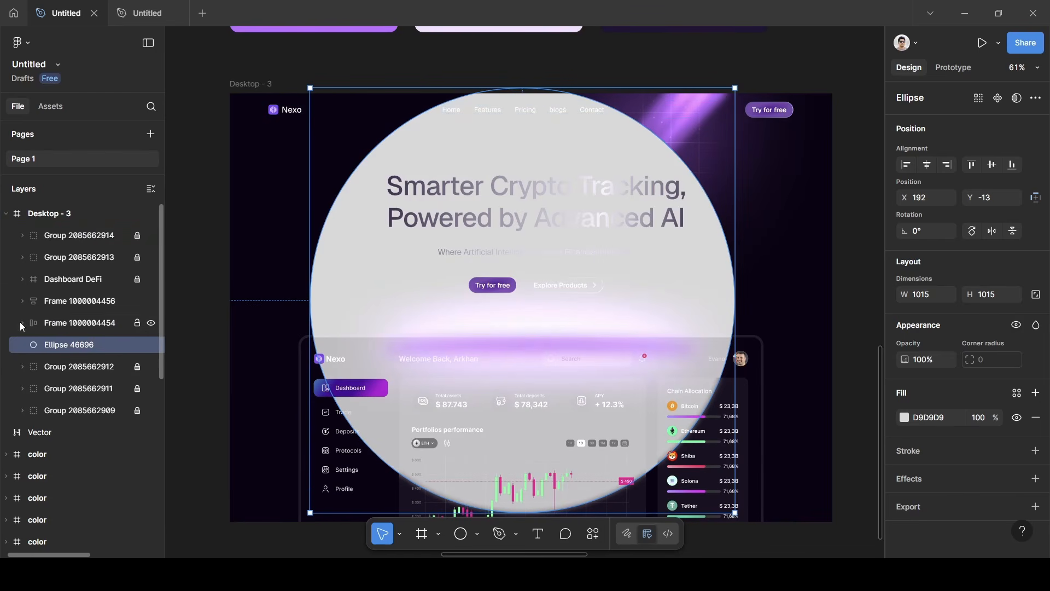
pyautogui.click(76, 369)
pyautogui.moveTo(70, 344); pyautogui.dragTo(60, 394)
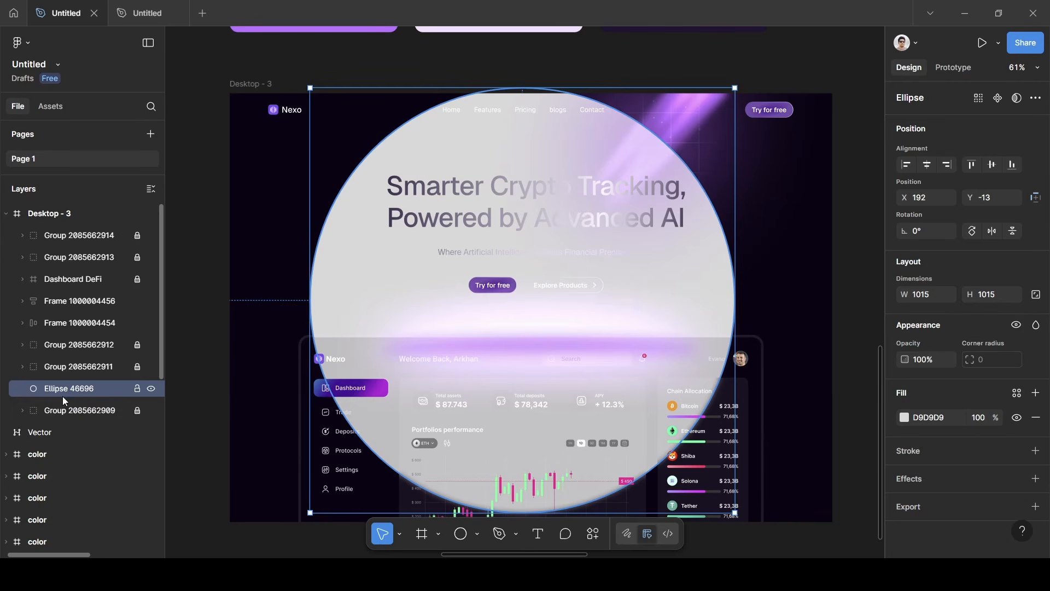
pyautogui.click(76, 412)
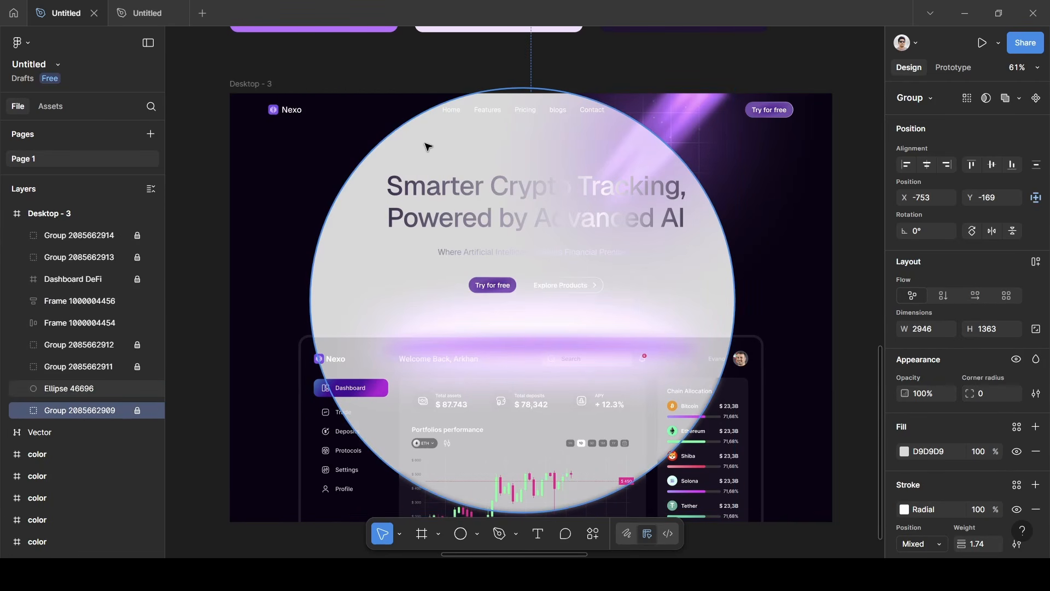
# Fill the large circle with C069FF sampled from the purple colour swatch.
pyautogui.click(398, 155)
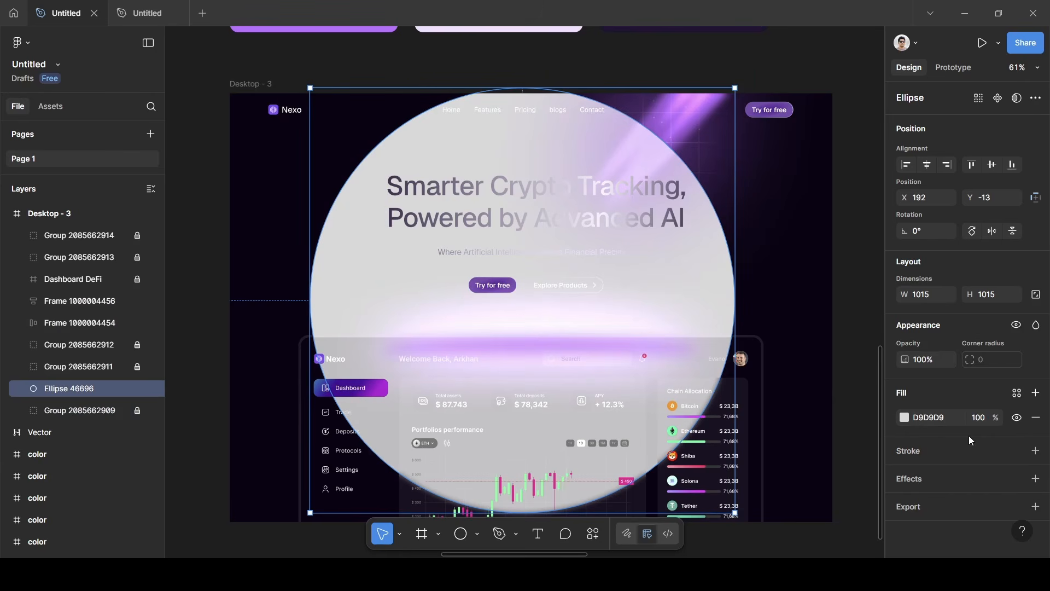
pyautogui.click(904, 418)
pyautogui.click(740, 406)
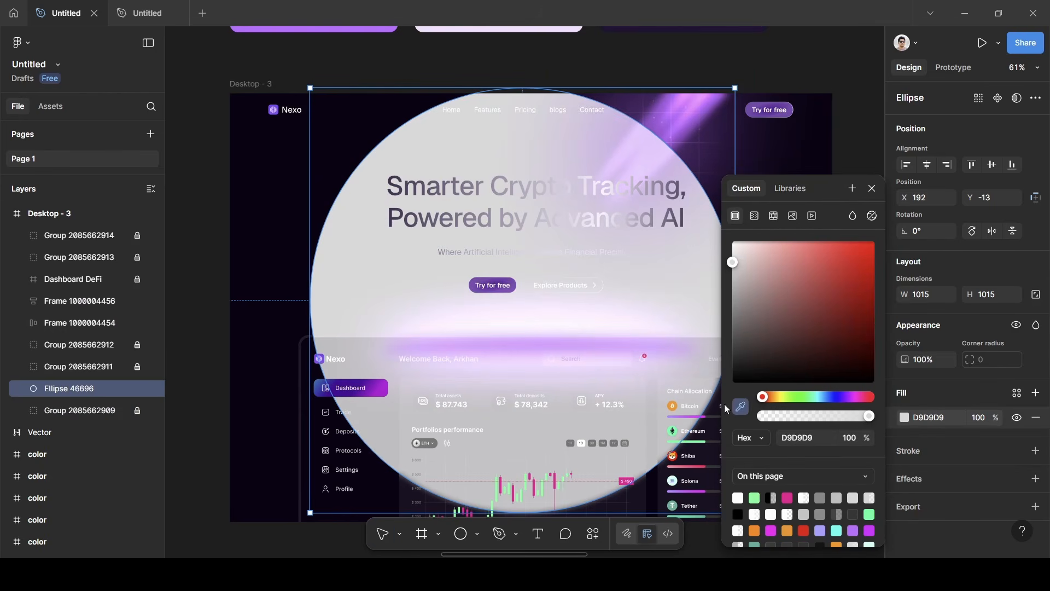
pyautogui.scroll(2, 467, 301)
pyautogui.scroll(1, 467, 301)
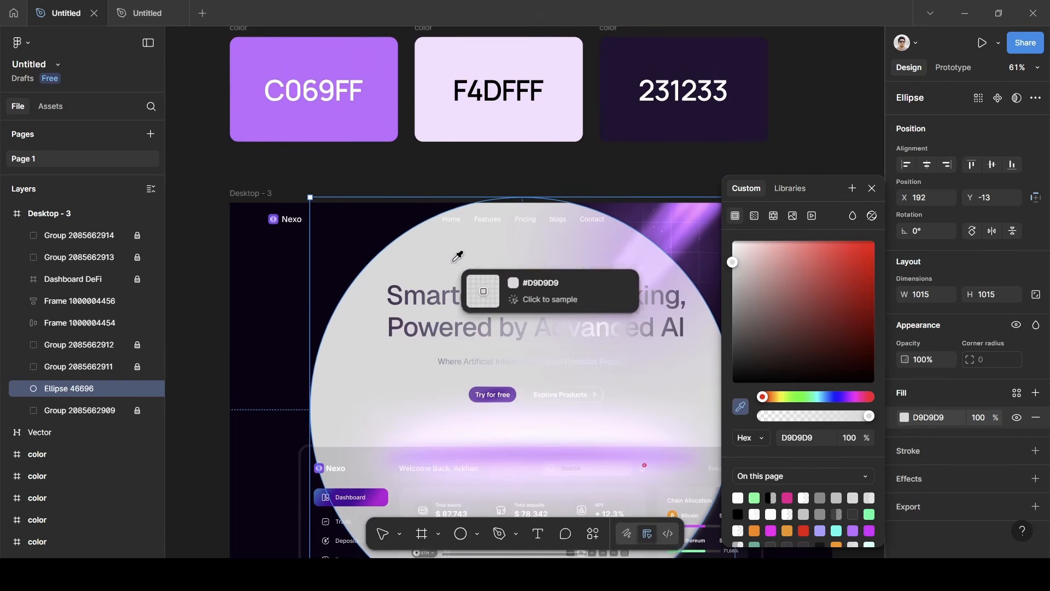
pyautogui.click(367, 119)
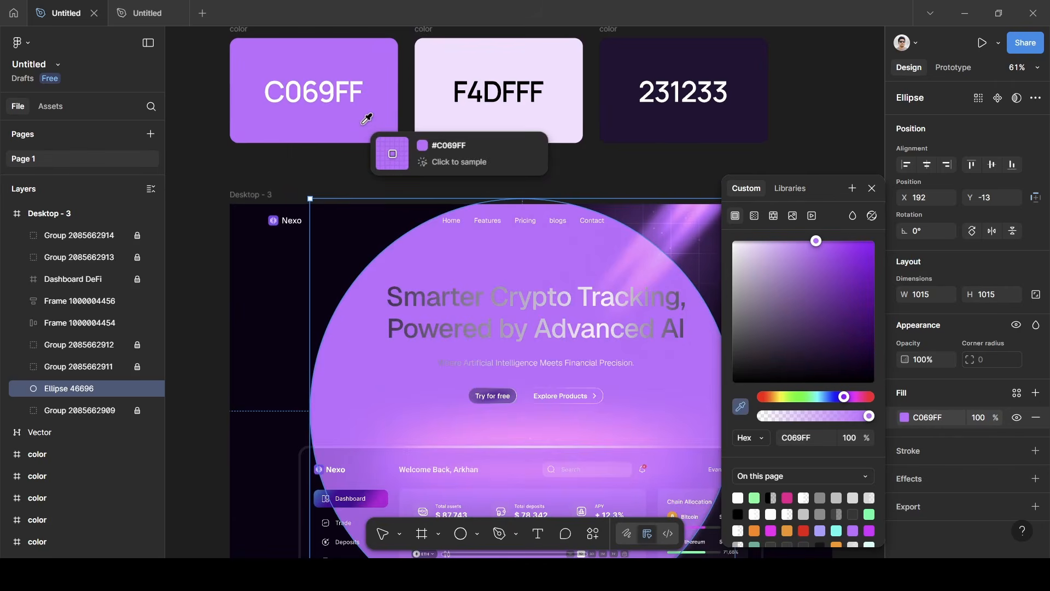
pyautogui.click(872, 188)
# Add a uniform layer blur of 500 to the large purple circle.
pyautogui.click(937, 480)
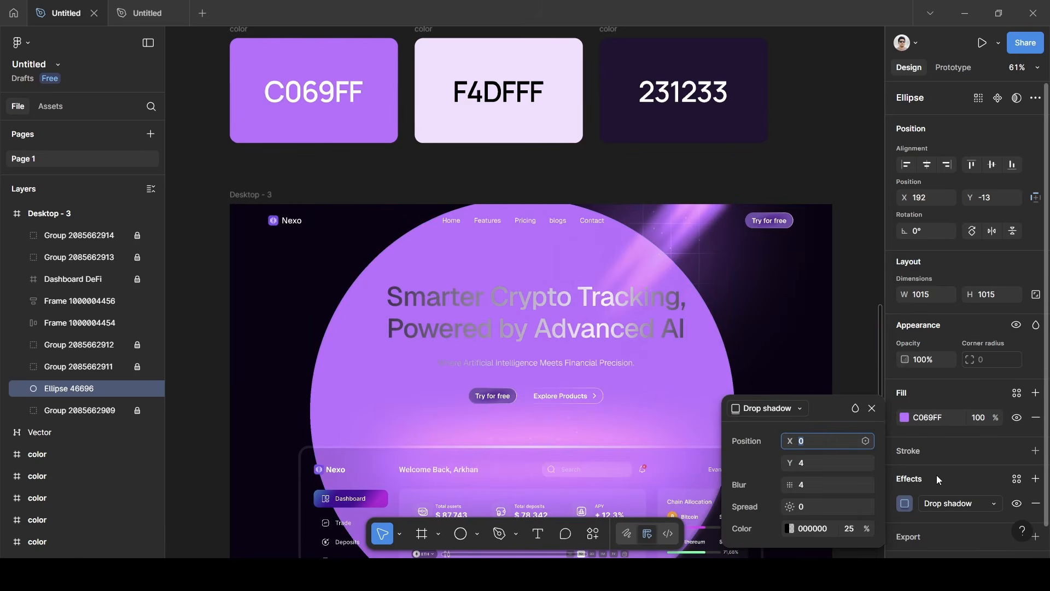
pyautogui.click(962, 504)
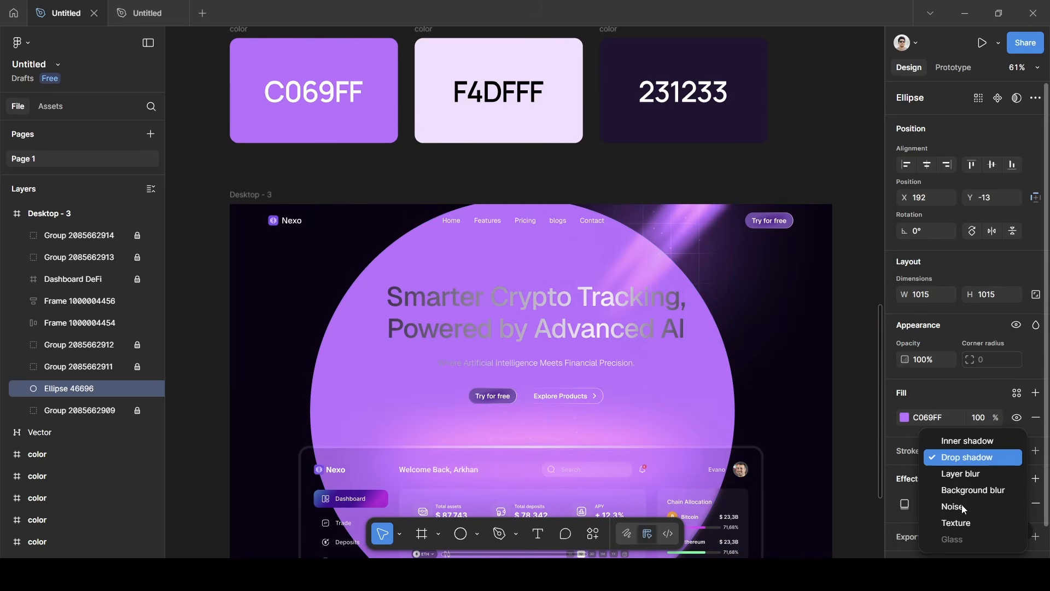
pyautogui.click(968, 476)
pyautogui.click(906, 504)
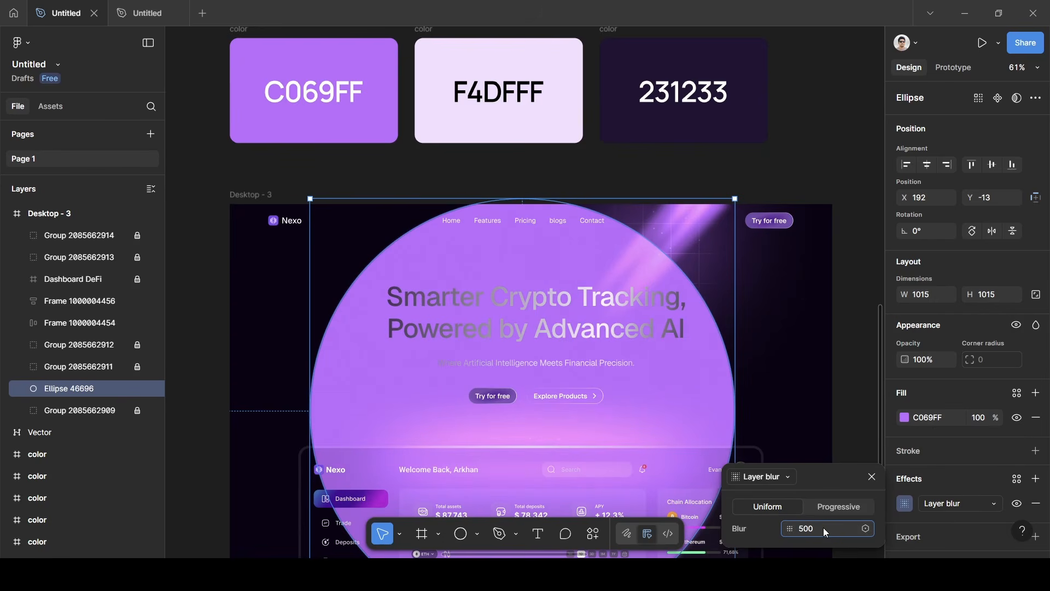
pyautogui.press('Return')
pyautogui.click(872, 475)
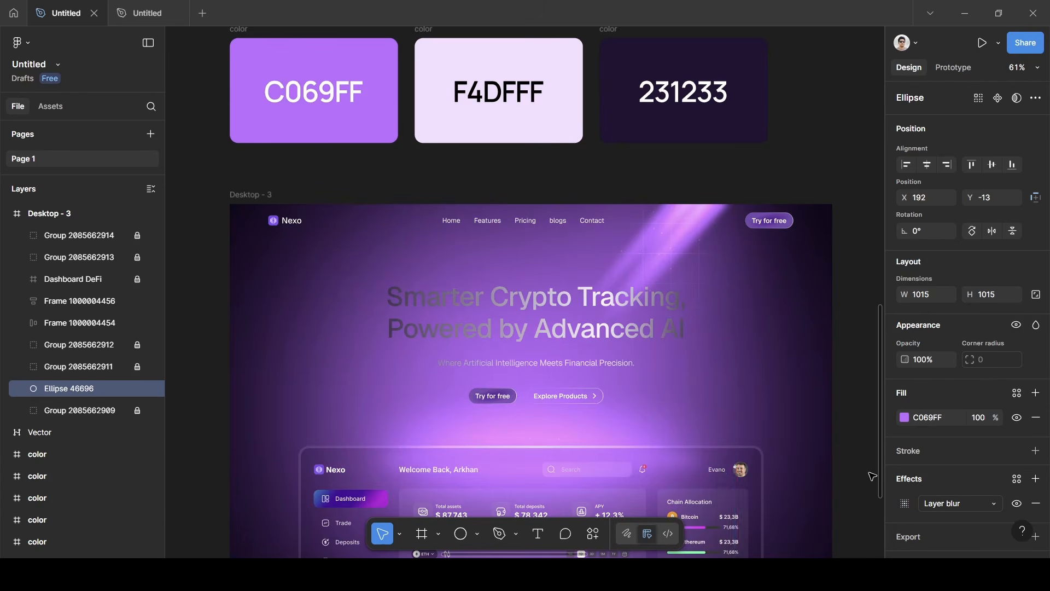
# Set the blurred circle's fill opacity to 50%.
pyautogui.click(979, 418)
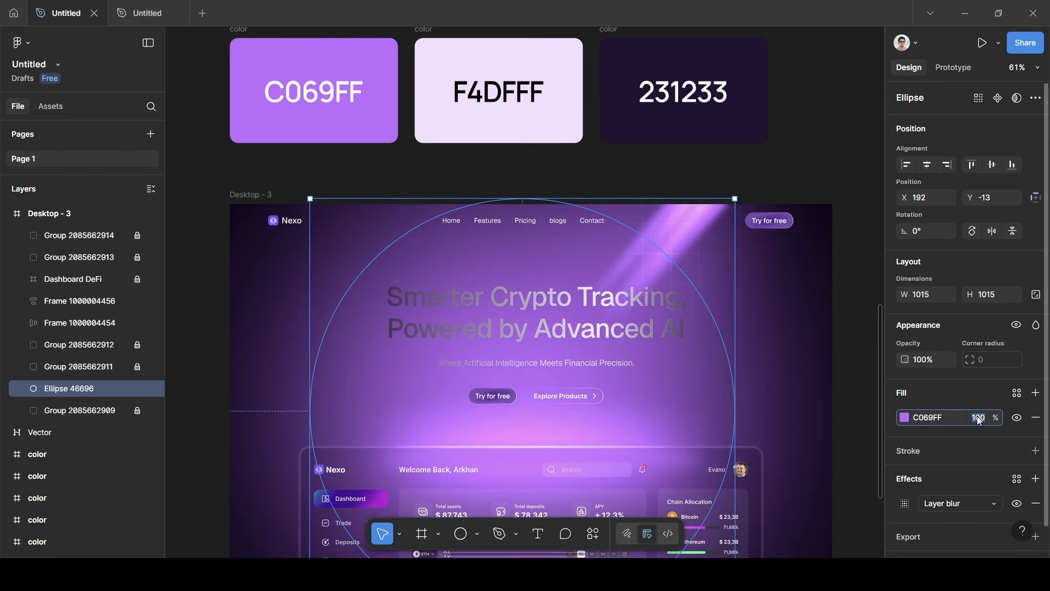
pyautogui.write('50')
pyautogui.press('Return')
pyautogui.click(854, 322)
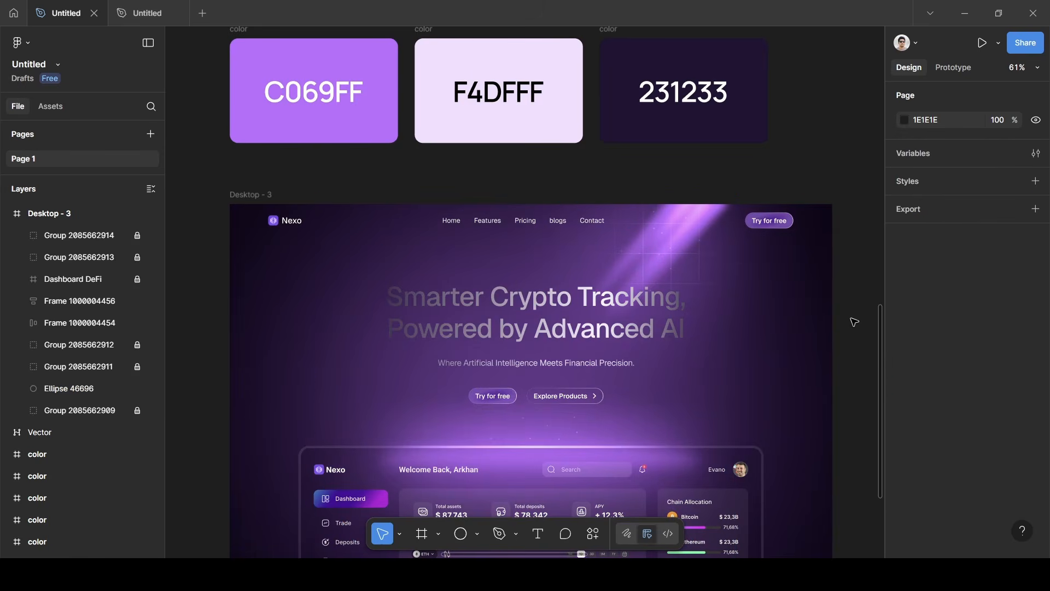
# Copy the fill colour code of the large blurred background ellipse in Desktop - 1.
pyautogui.scroll(-5, 854, 321)
pyautogui.hscroll(-5, 416, 385)
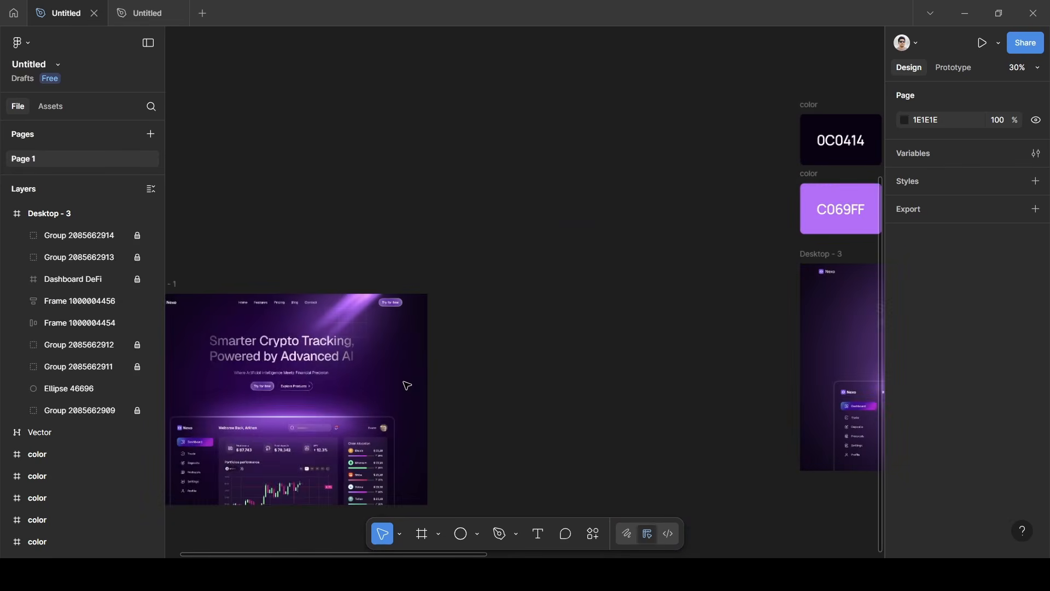
pyautogui.hscroll(-2, 407, 386)
pyautogui.click(278, 324)
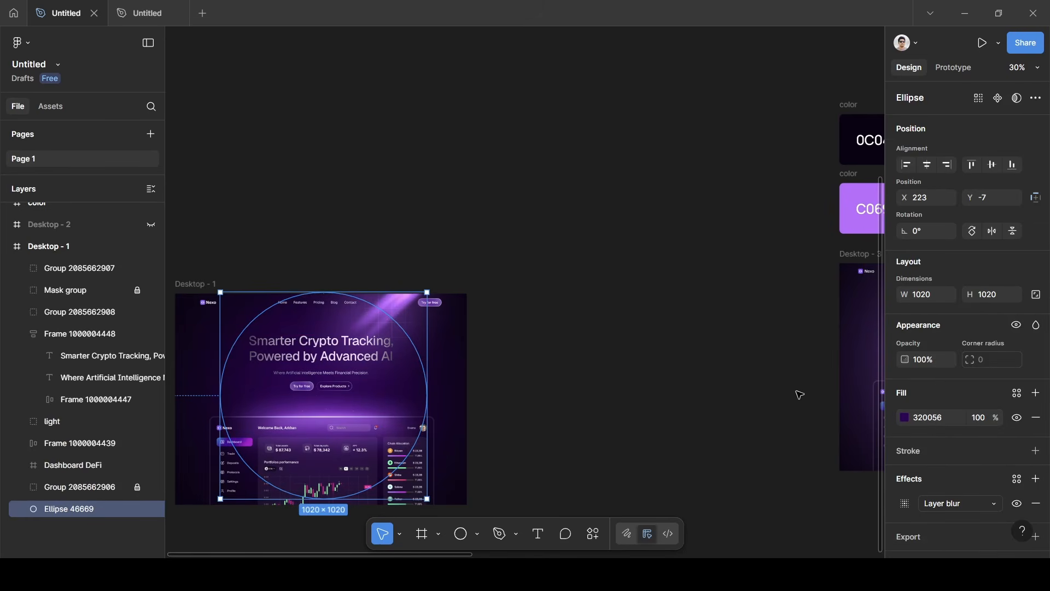
pyautogui.hscroll(10, 797, 394)
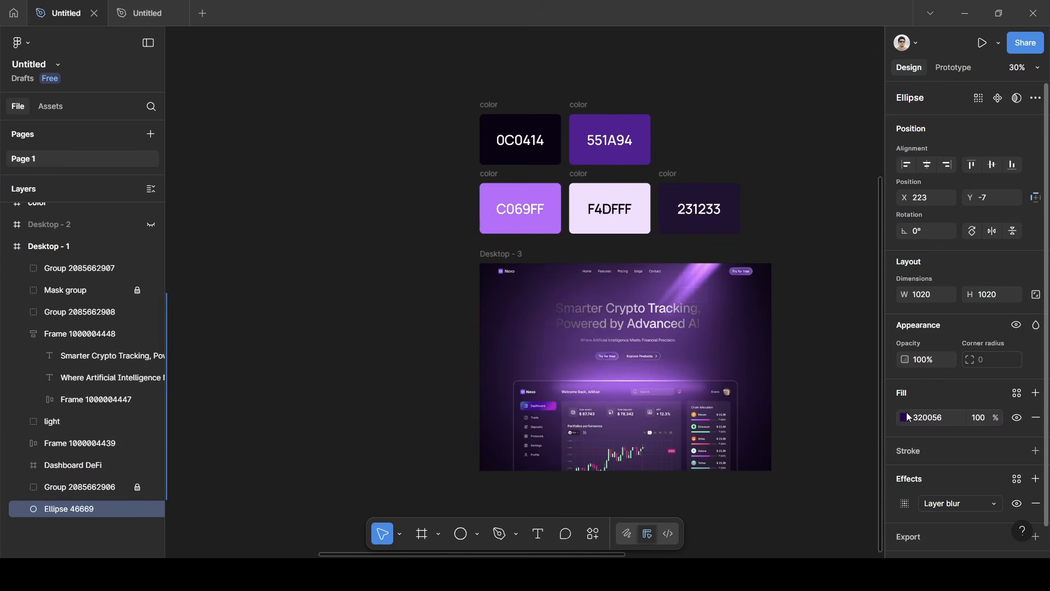
pyautogui.click(928, 419)
pyautogui.hscroll(-10, 283, 359)
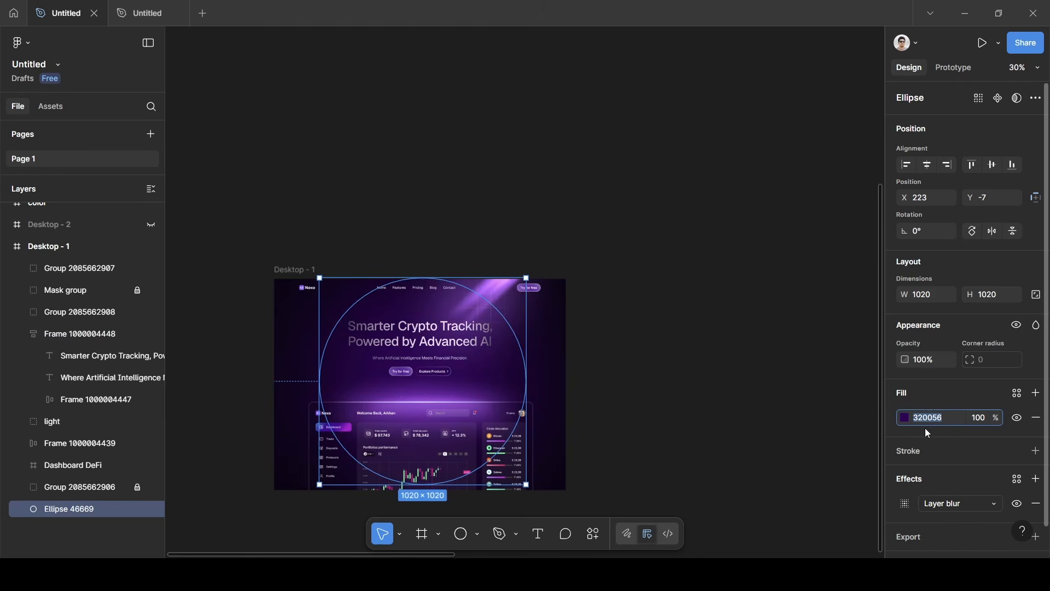
pyautogui.hscroll(10, 804, 414)
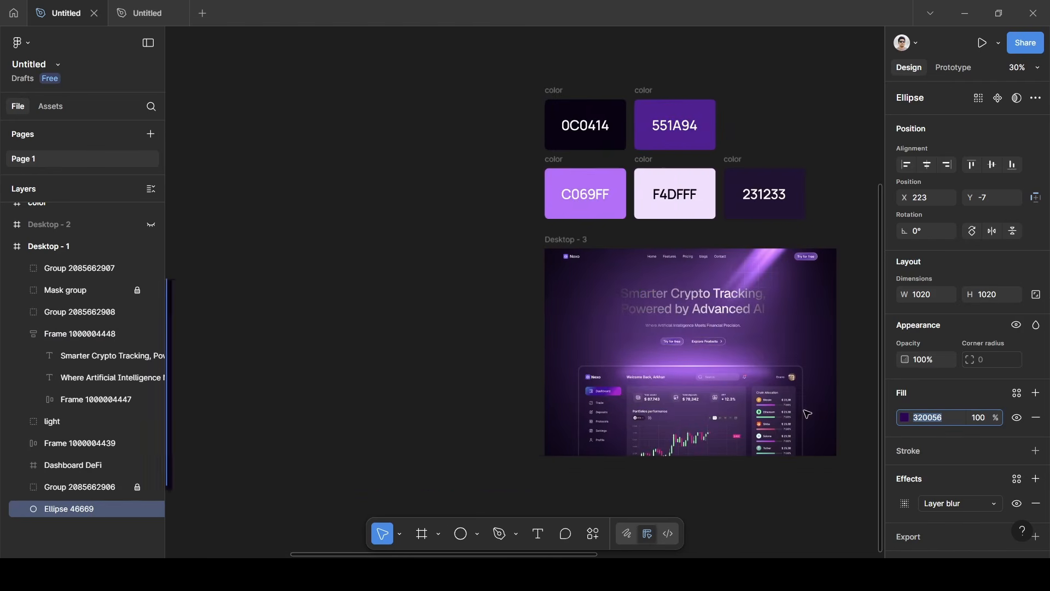
# Set the fill of the large blurred ellipse in Desktop - 3 to 320056.
pyautogui.click(714, 287)
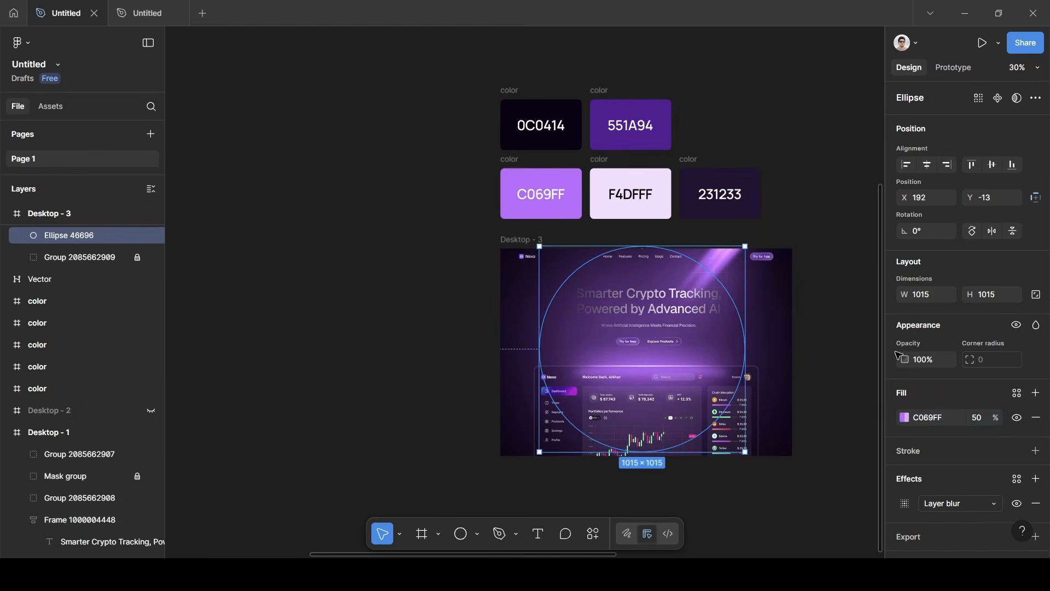
pyautogui.click(935, 420)
pyautogui.write('320D5B')
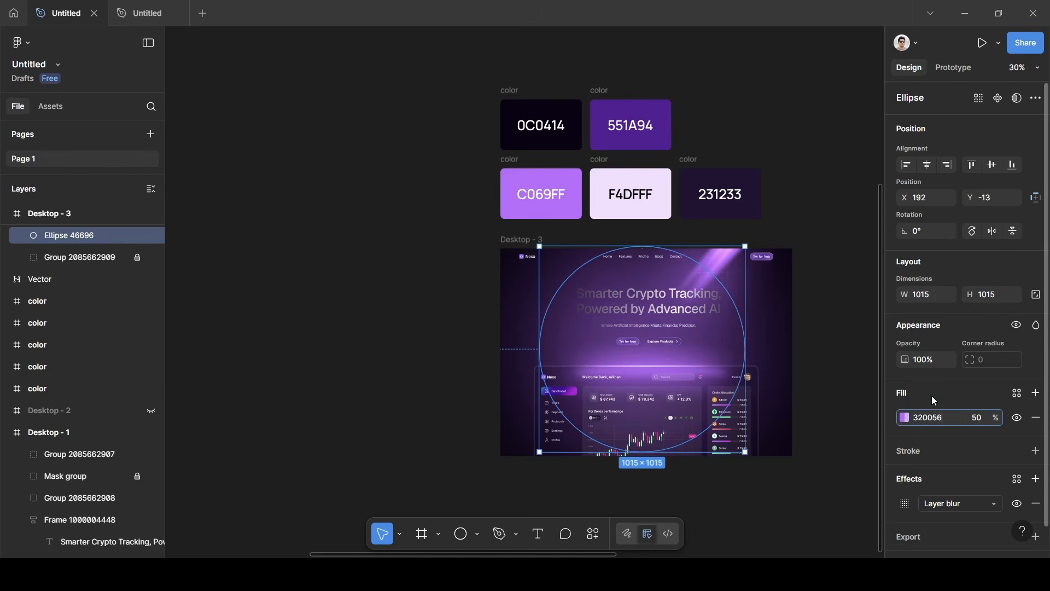
pyautogui.press('Return')
pyautogui.click(835, 343)
pyautogui.hscroll(1, 834, 343)
pyautogui.scroll(5, 837, 346)
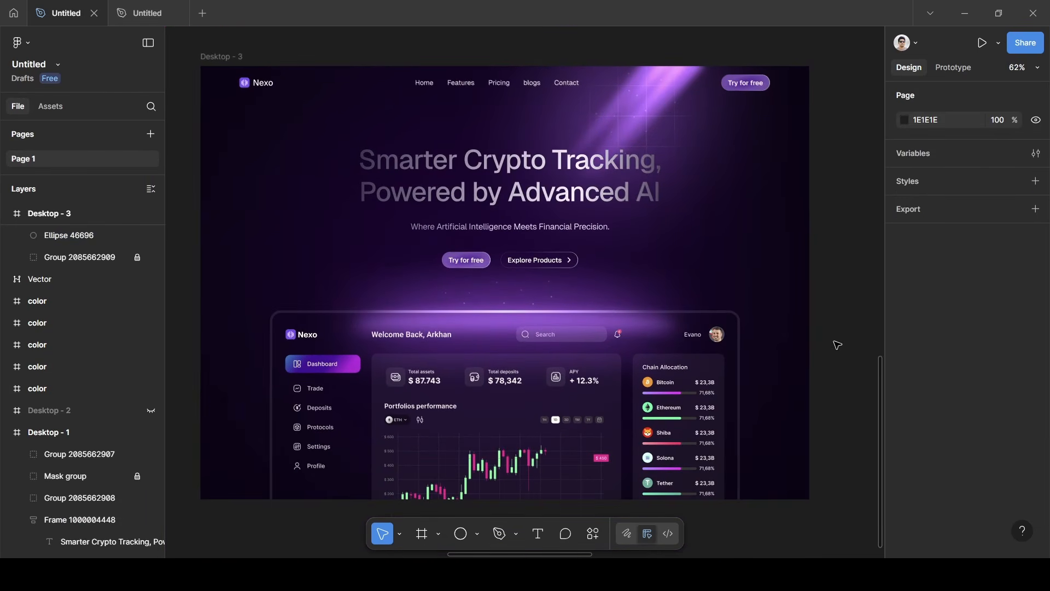
# Raise the fill opacity of the large blurred ellipse in Desktop - 3 to 100%.
pyautogui.scroll(-2, 838, 345)
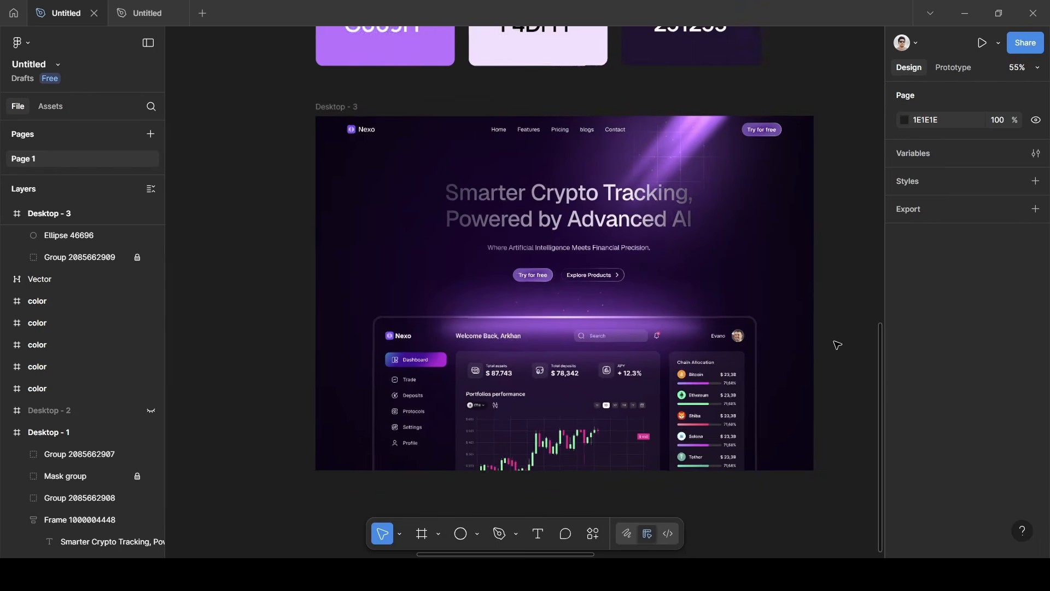
pyautogui.scroll(3, 838, 345)
pyautogui.scroll(-2, 757, 384)
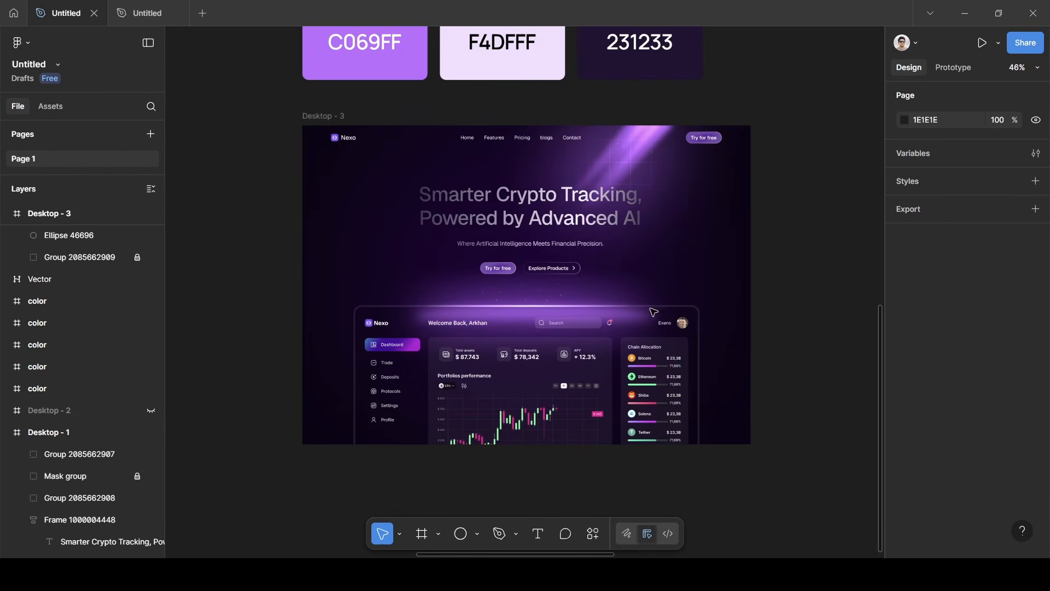
pyautogui.click(632, 281)
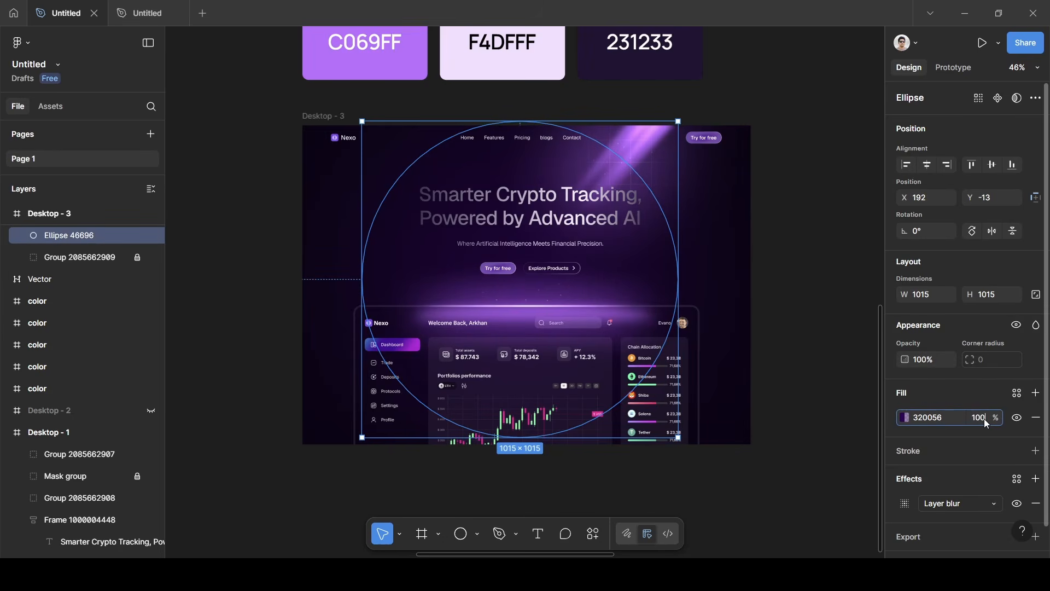
pyautogui.click(827, 272)
# Compare the overall background glow of Desktop - 3 with the Desktop - 1 reference frame.
pyautogui.scroll(-5, 827, 272)
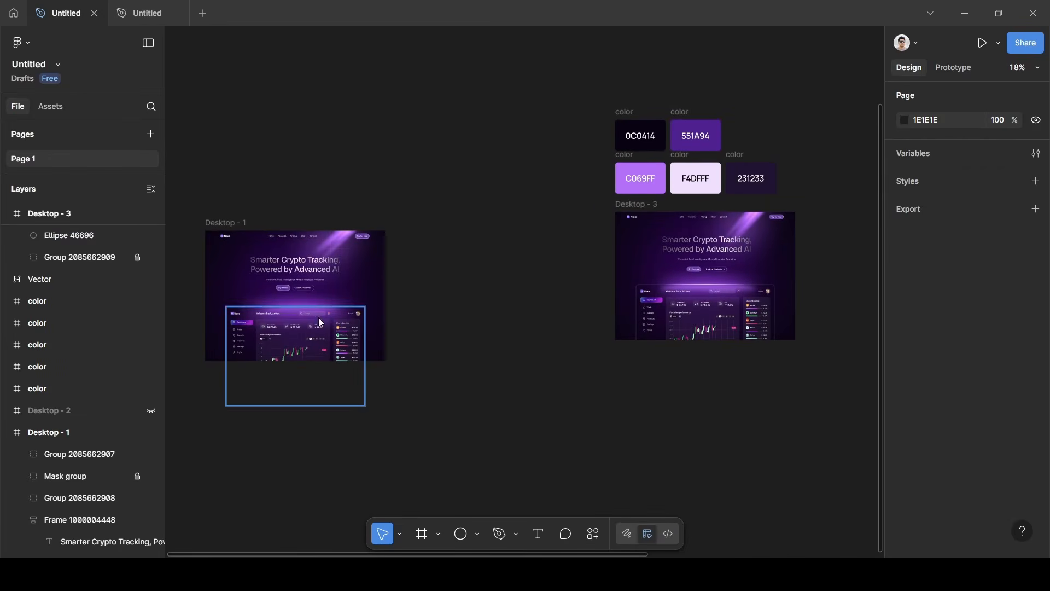
pyautogui.click(221, 226)
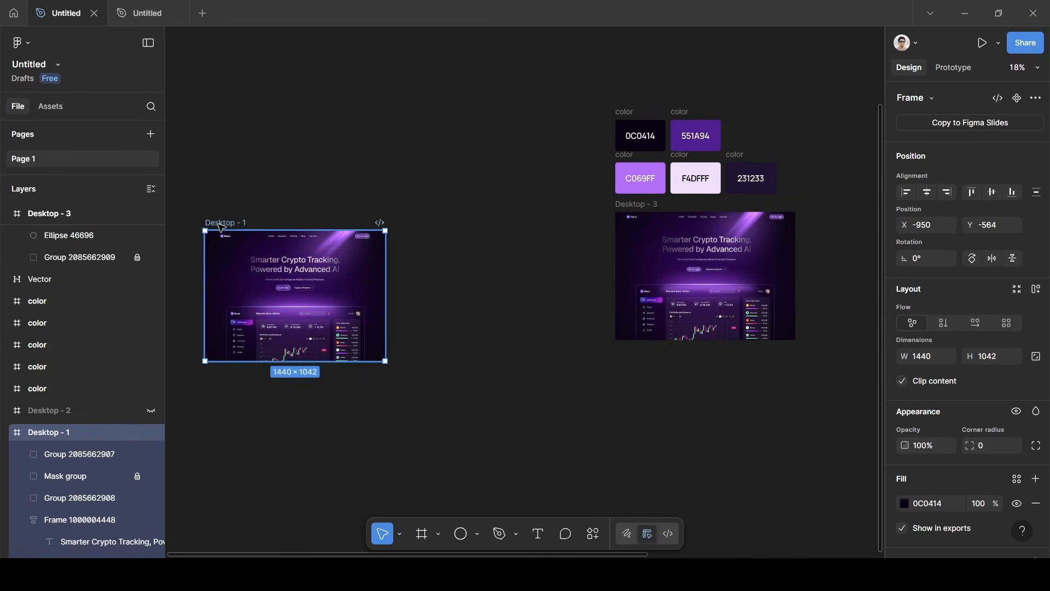
pyautogui.scroll(3, 818, 304)
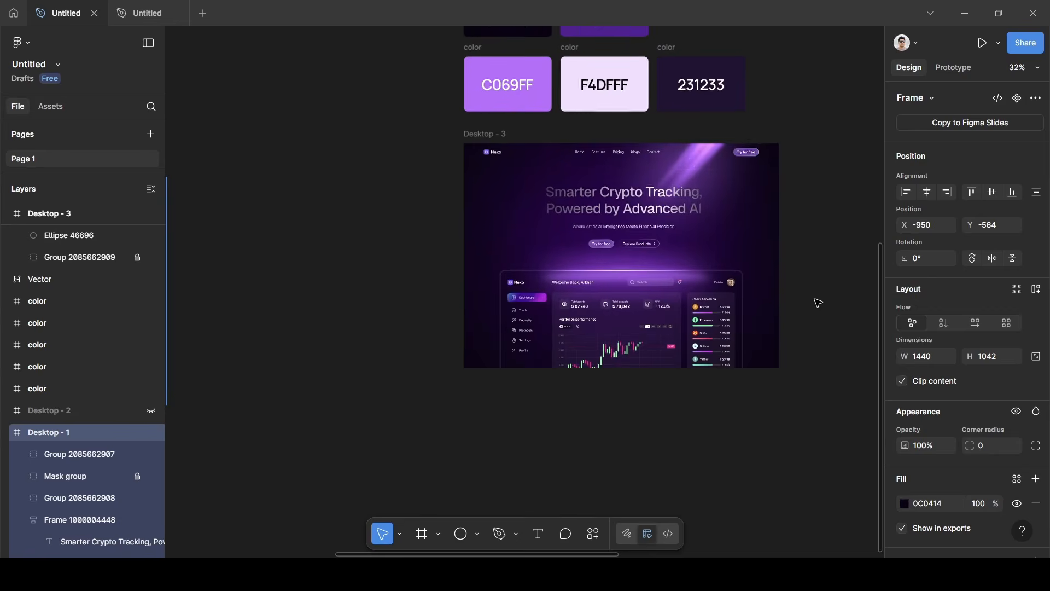
pyautogui.scroll(2, 818, 303)
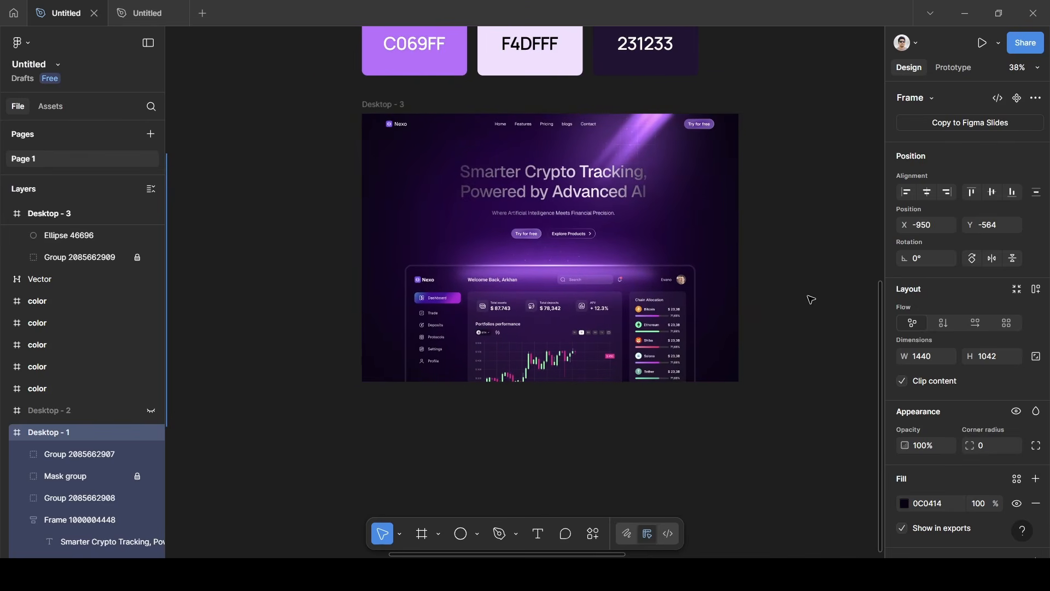